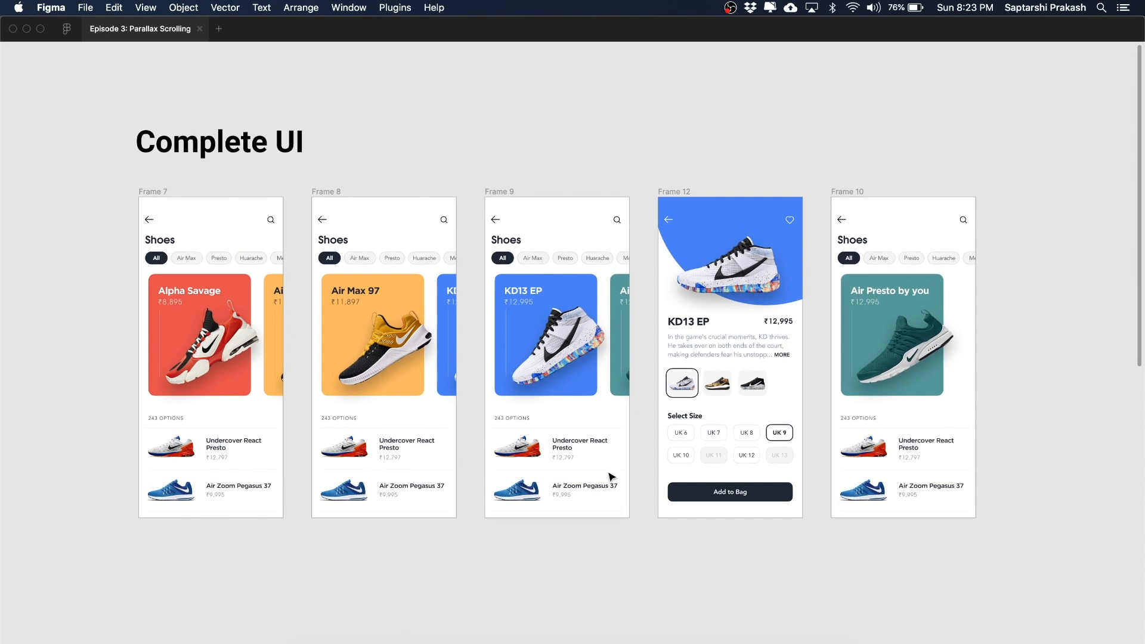
Examine the complete shoe shop screens from Frame 7 to Frame 10, comparing the product cards on each
drag(1066, 113, 215, 576)
click(321, 583)
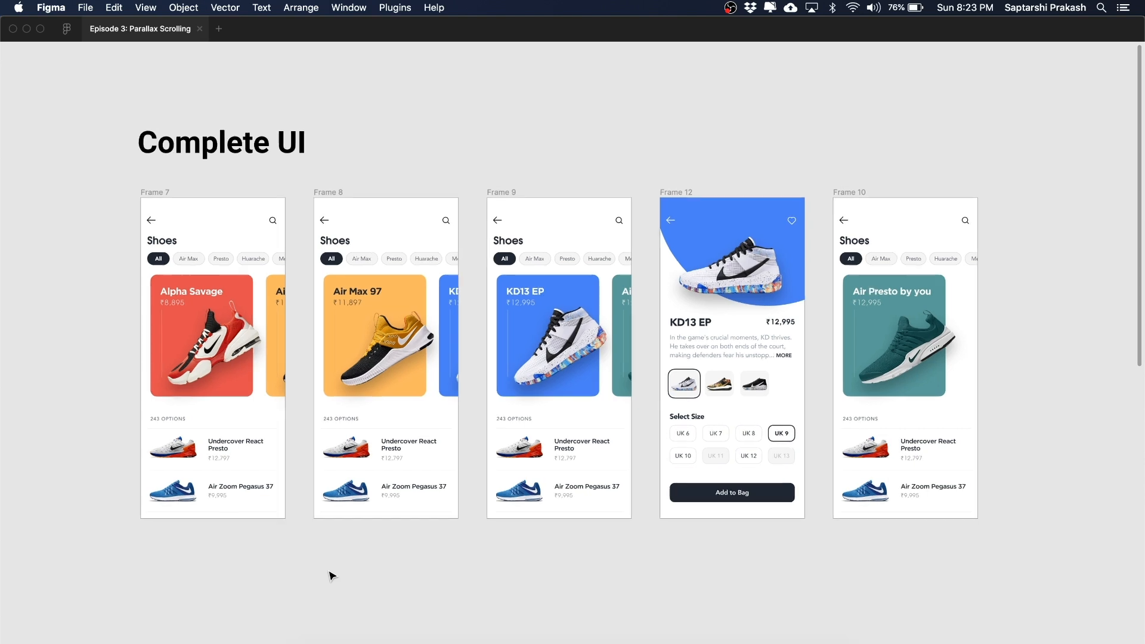
scroll(330, 572, up, 5)
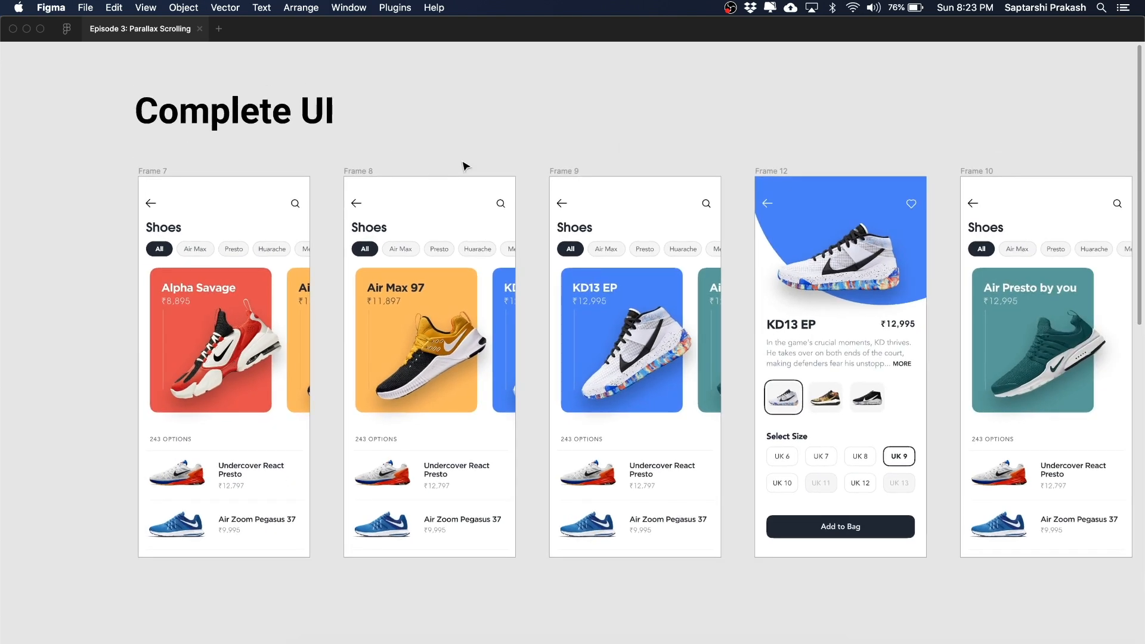
scroll(464, 164, left, 2)
scroll(464, 164, up, 1)
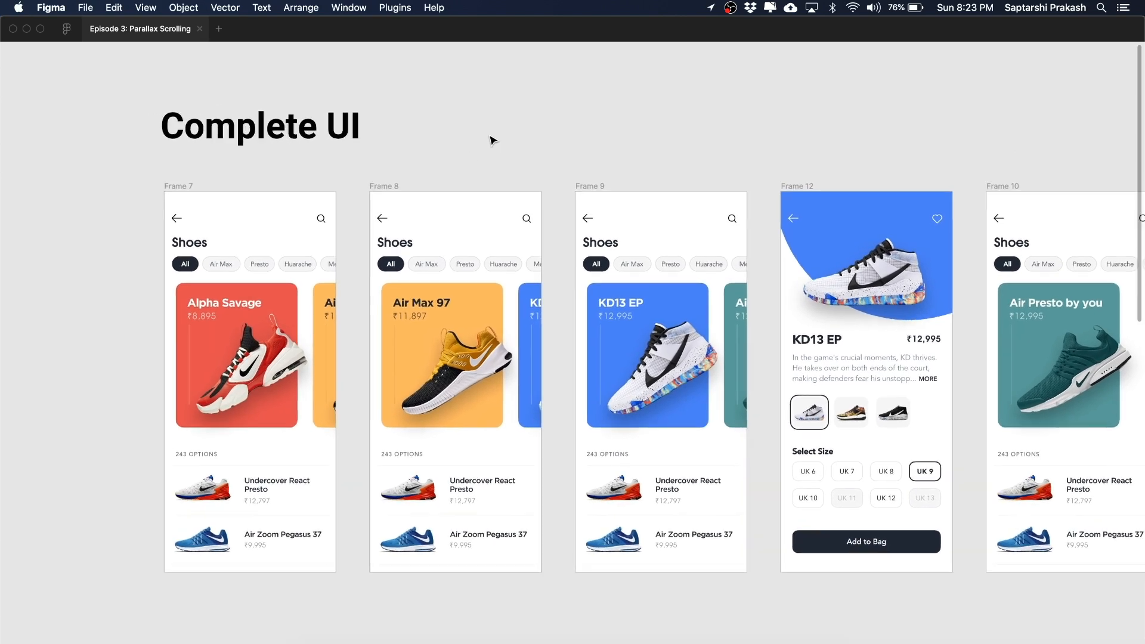
scroll(325, 242, down, 1)
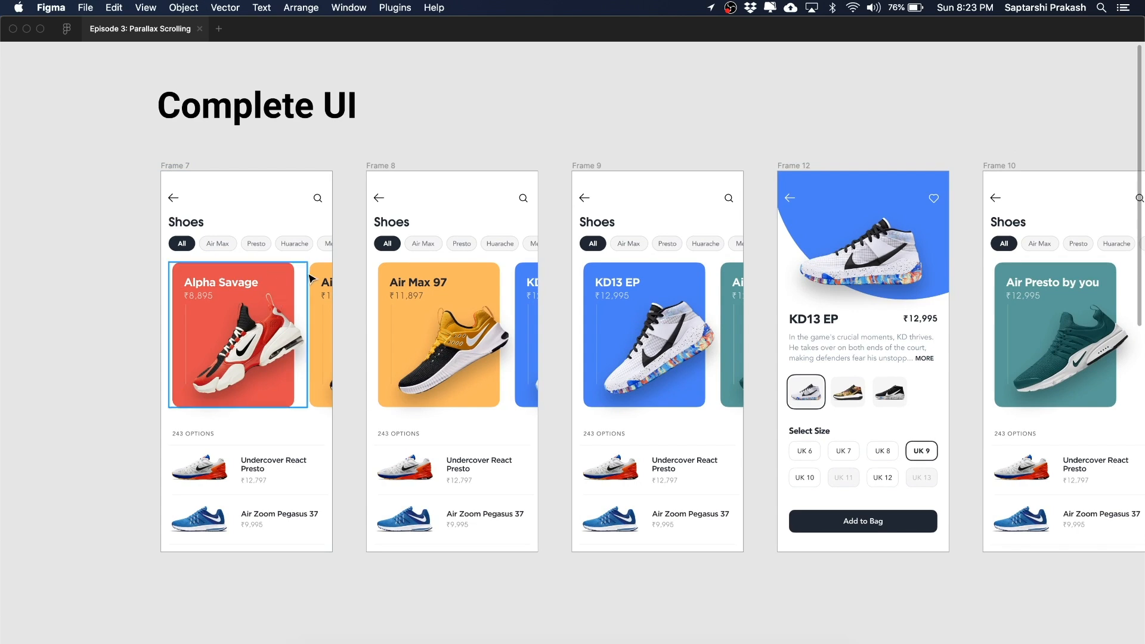
scroll(309, 277, up, 3)
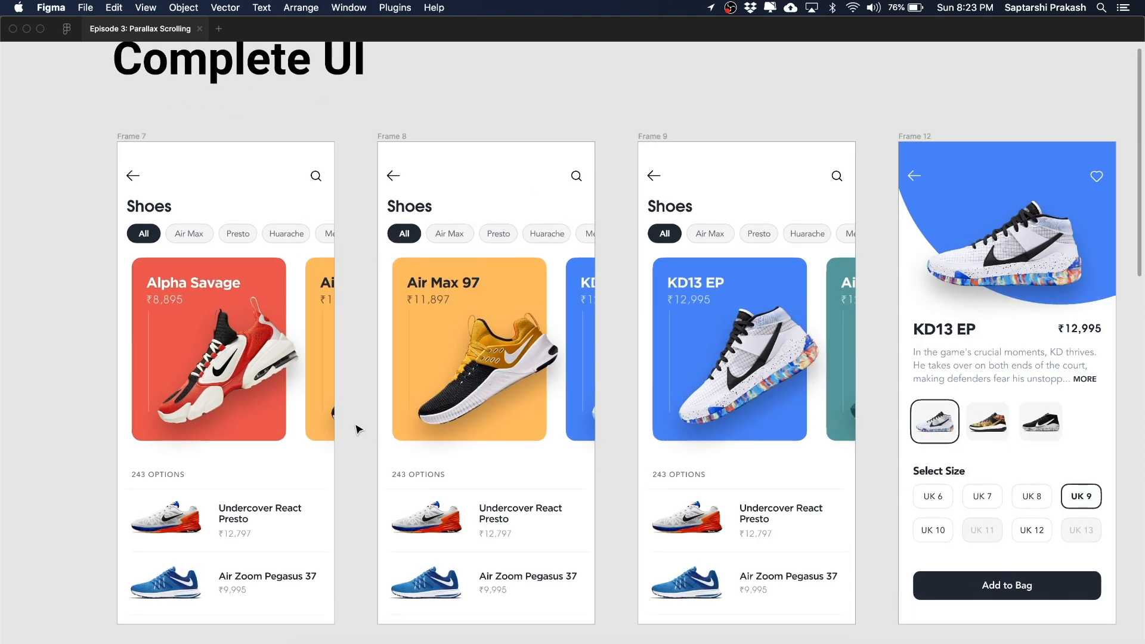
scroll(358, 430, down, 3)
scroll(358, 430, right, 3)
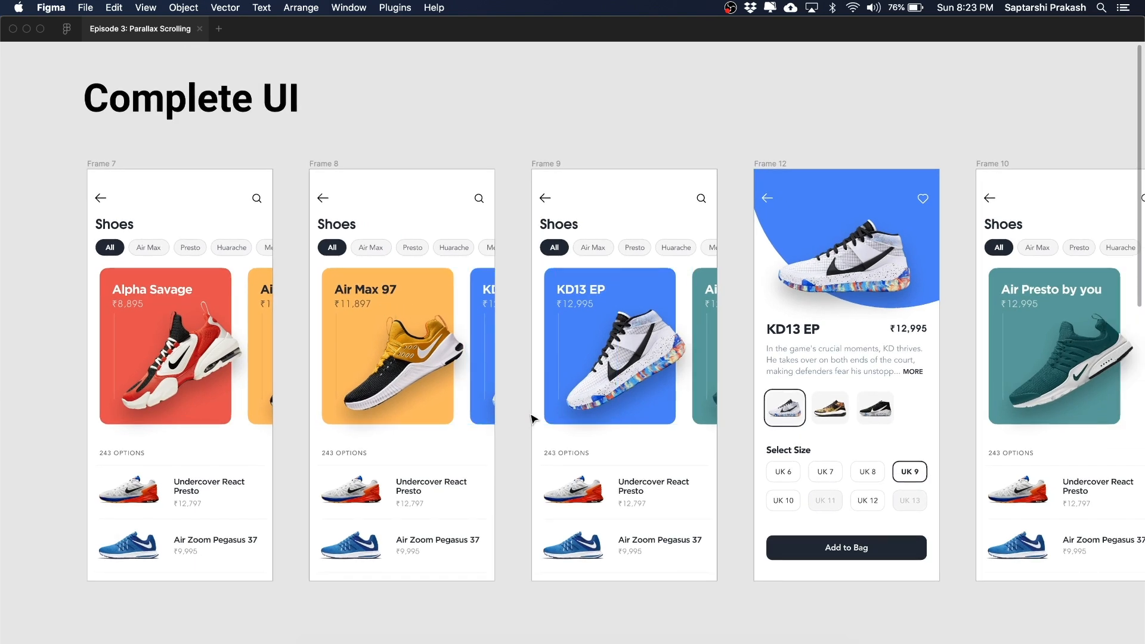
scroll(490, 409, right, 5)
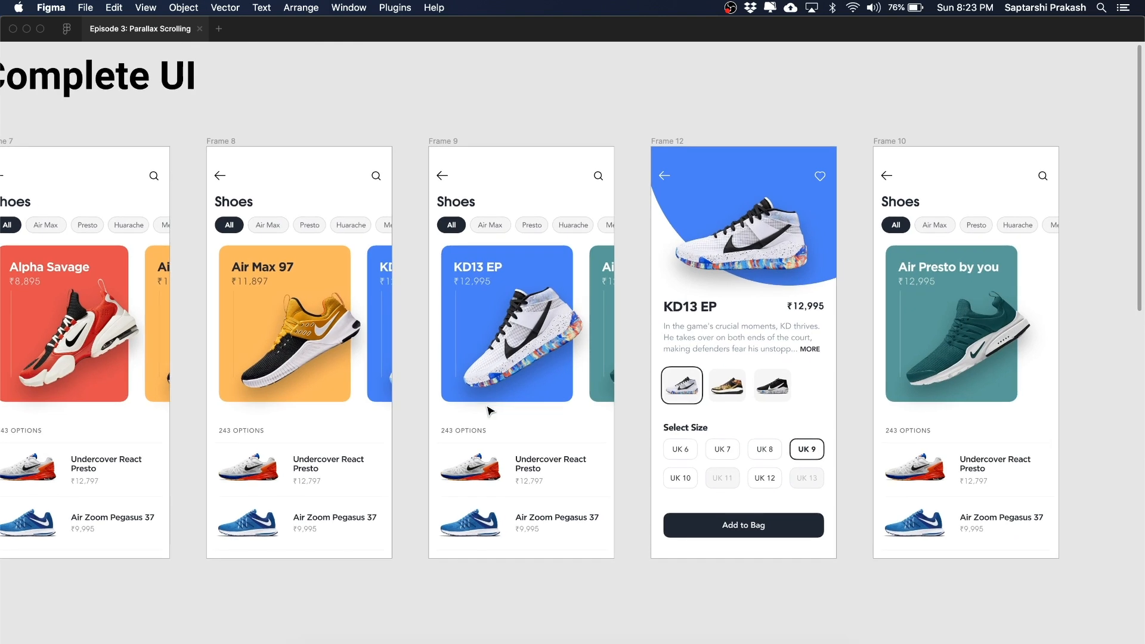
scroll(489, 409, left, 4)
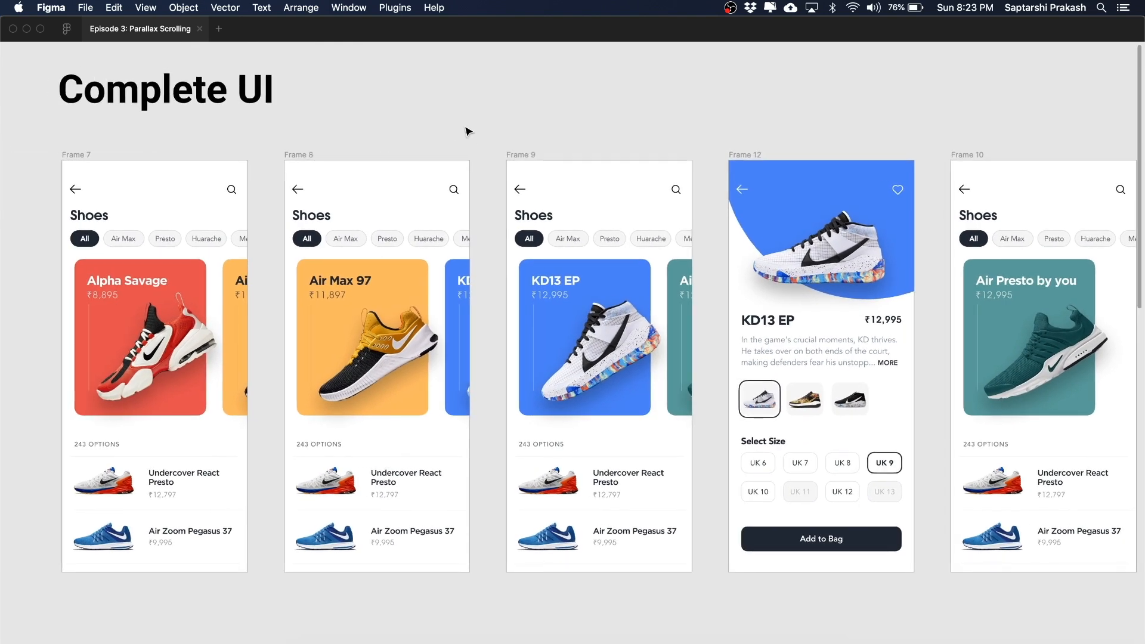
scroll(467, 131, right, 5)
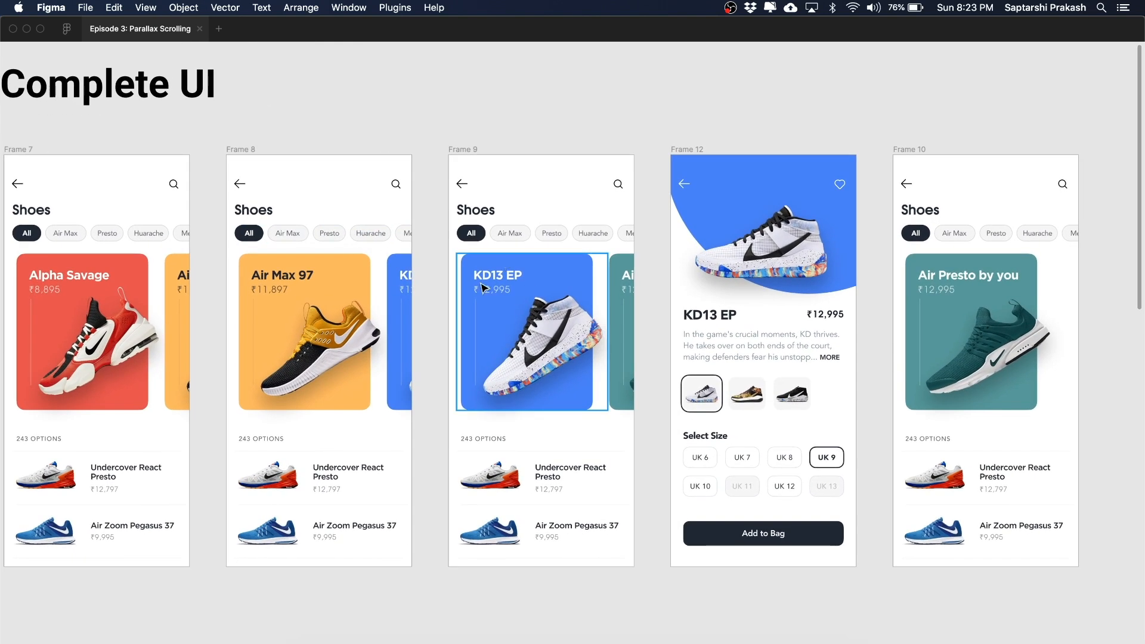
scroll(542, 143, right, 2)
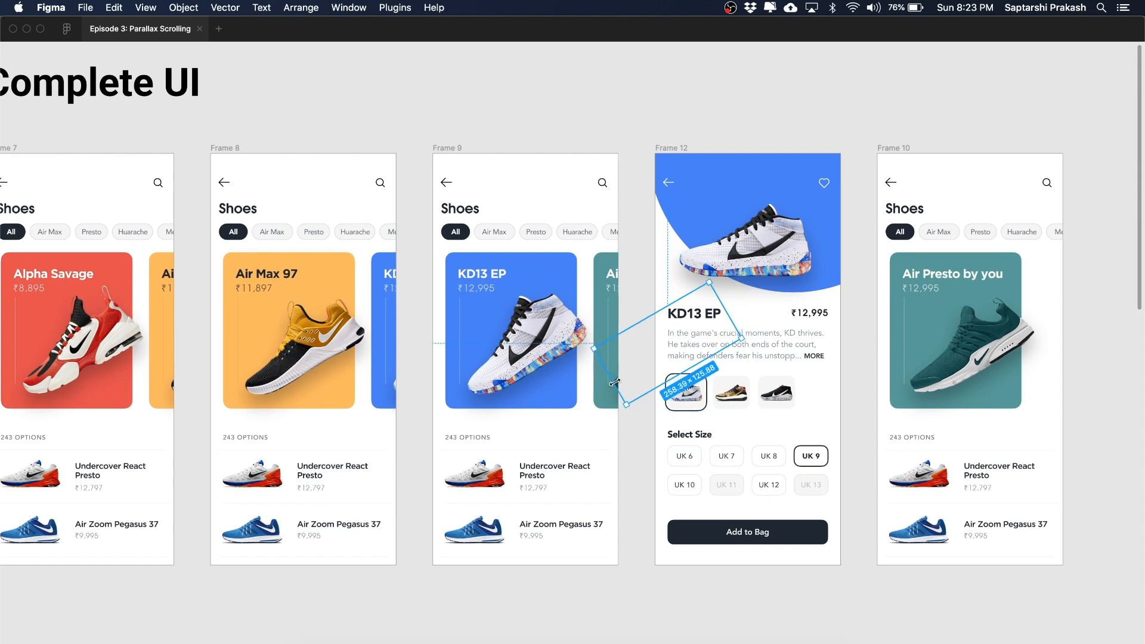
Inspect the rotated green shoe reaching past the edge of Frame 9 and the KD13 EP details screen in Frame 12
scroll(619, 385, up, 5)
drag(621, 384, 632, 382)
click(633, 382)
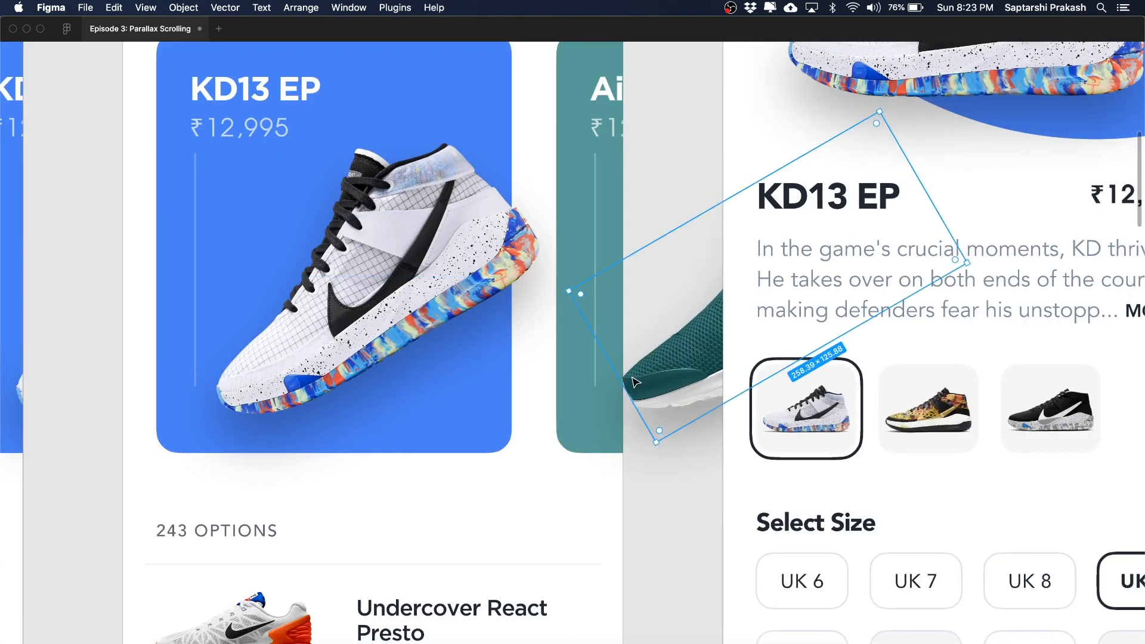
scroll(632, 382, down, 10)
click(652, 142)
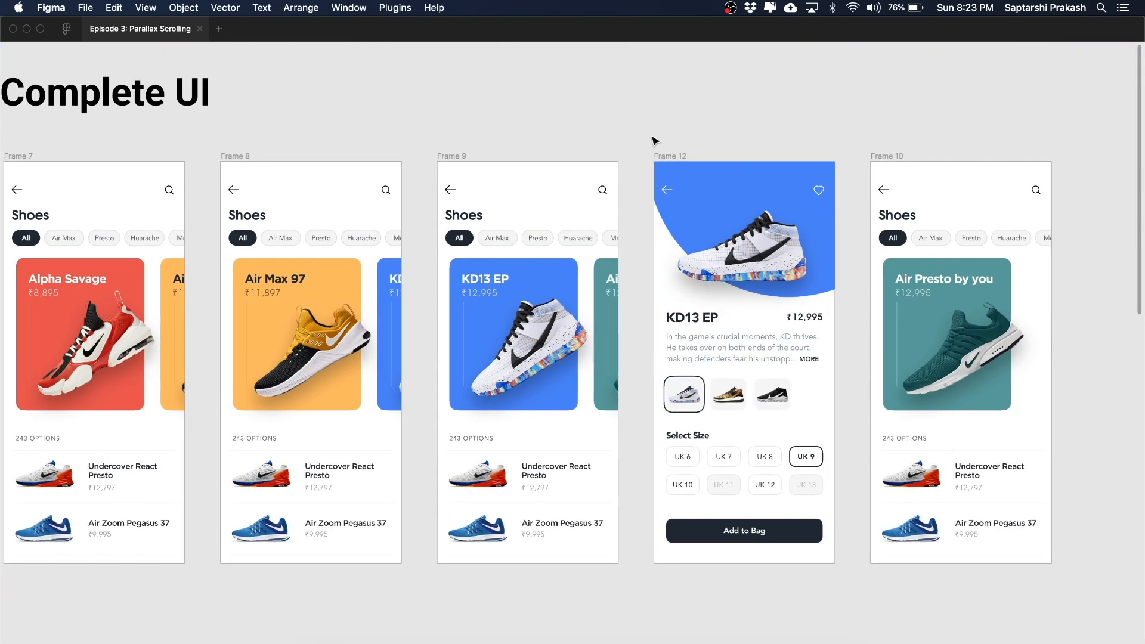
scroll(657, 143, right, 6)
scroll(678, 111, right, 2)
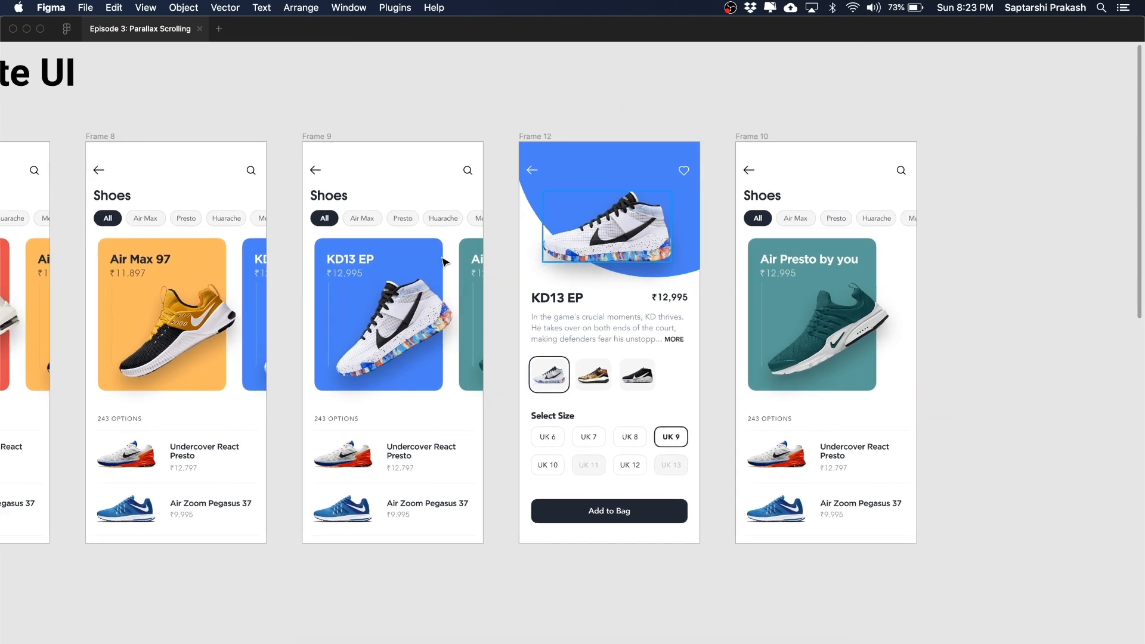
click(554, 191)
click(723, 299)
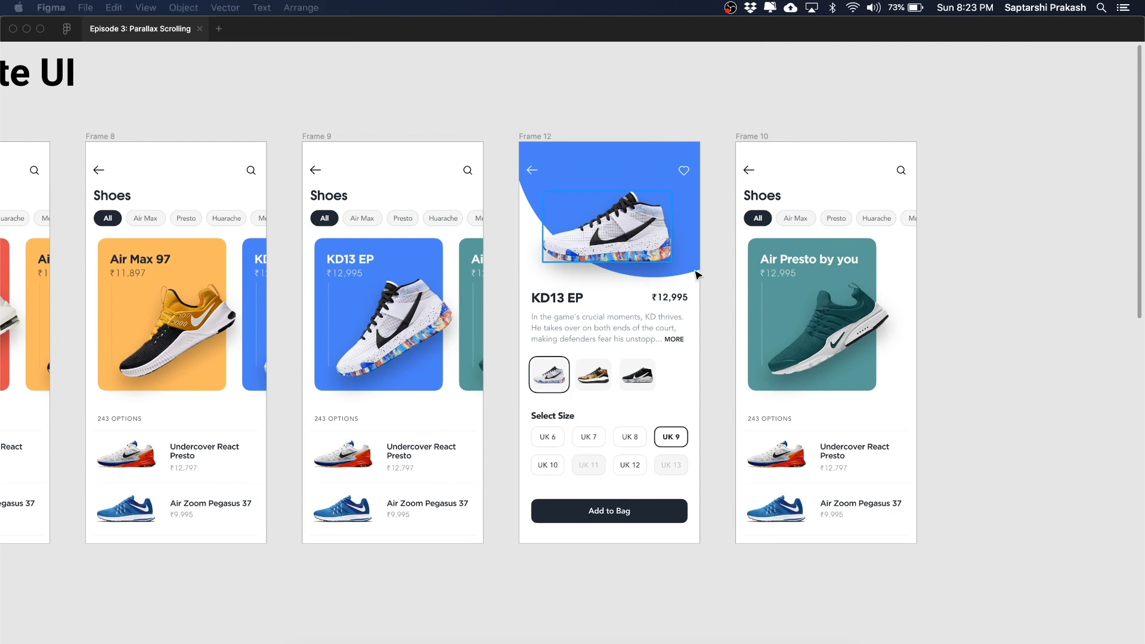
scroll(718, 330, down, 3)
scroll(718, 330, left, 2)
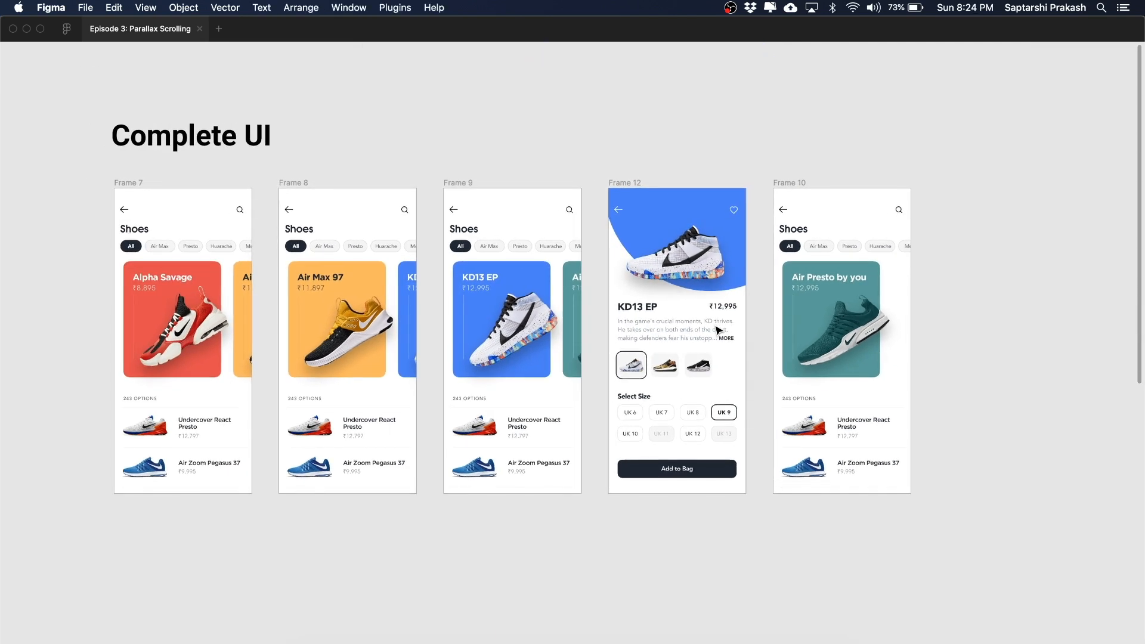
Examine the header frames and the UI Home frame in the Assets for Animation section
scroll(718, 330, down, 10)
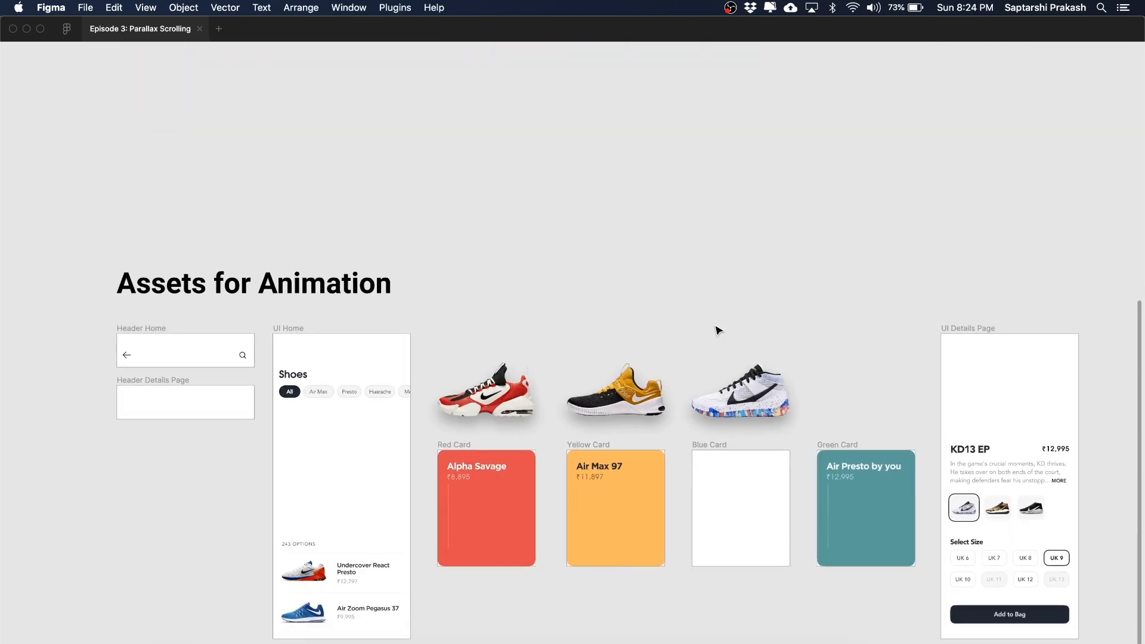
scroll(718, 330, down, 2)
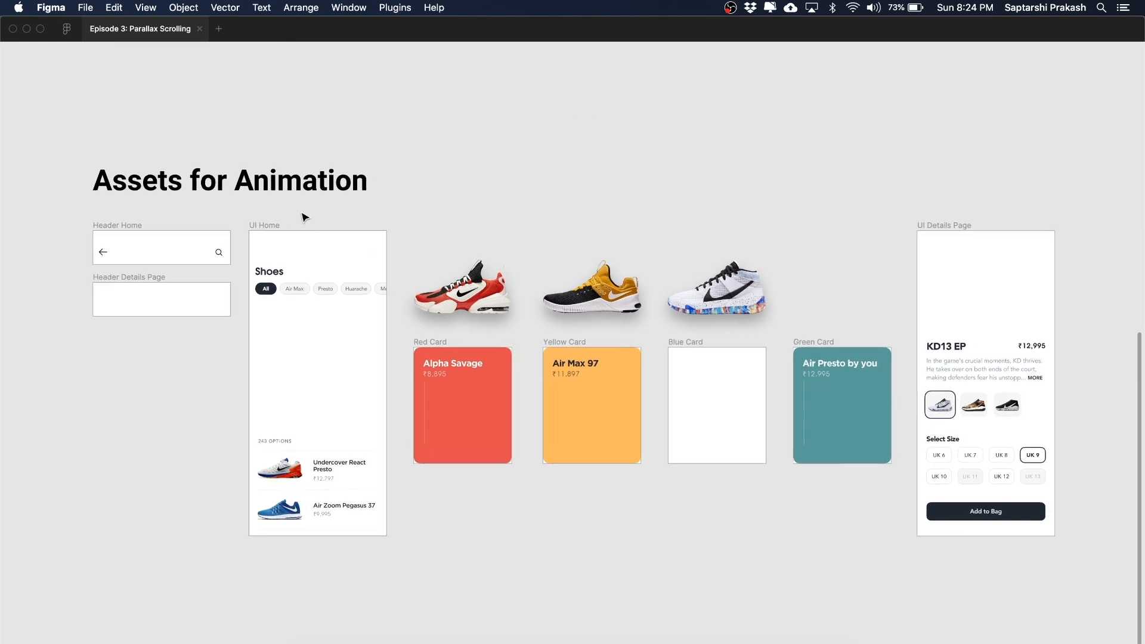
scroll(287, 217, right, 1)
click(253, 221)
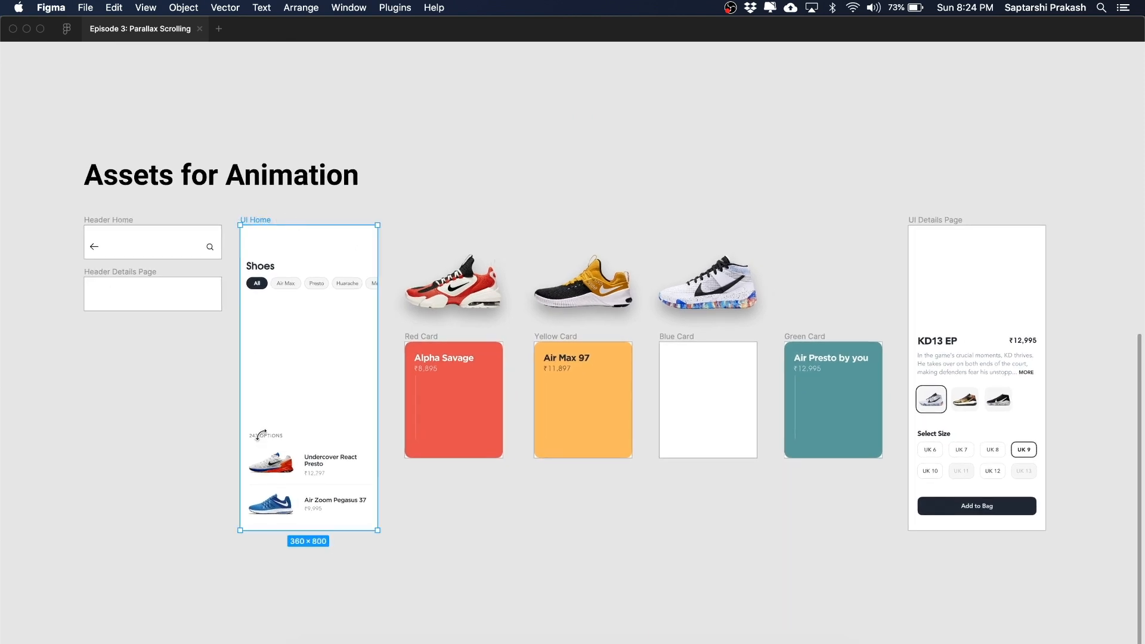
click(403, 168)
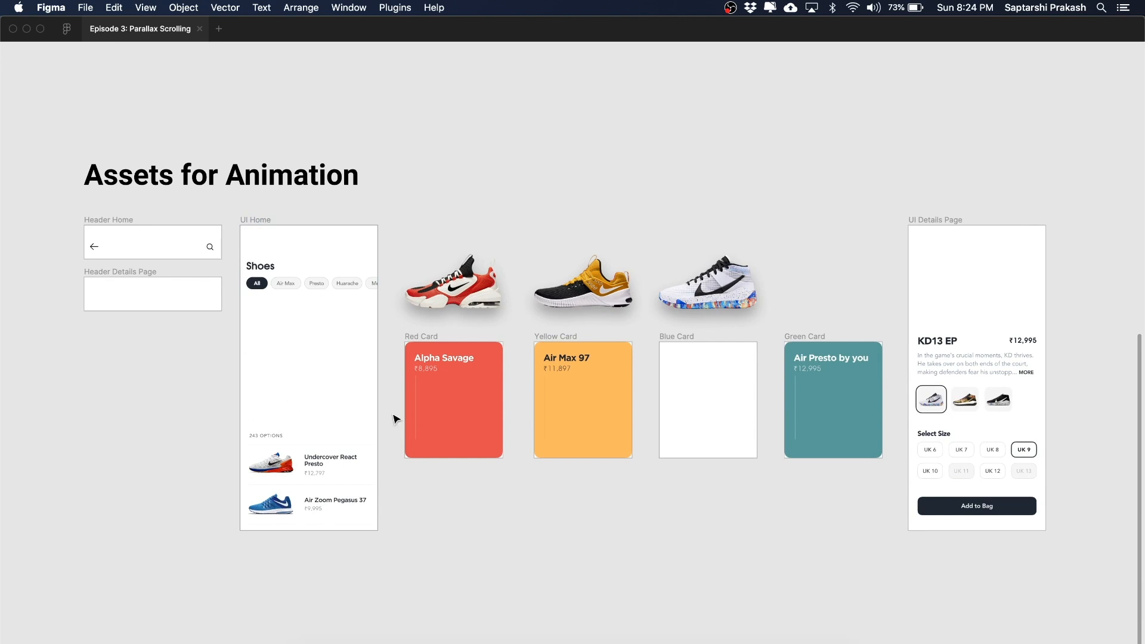
Examine the Red, Yellow, Blue and Green Card frames and the UI Details Page frame among the animation assets
scroll(395, 419, right, 2)
click(438, 388)
click(536, 519)
click(558, 441)
click(574, 478)
click(819, 389)
drag(746, 174, 595, 113)
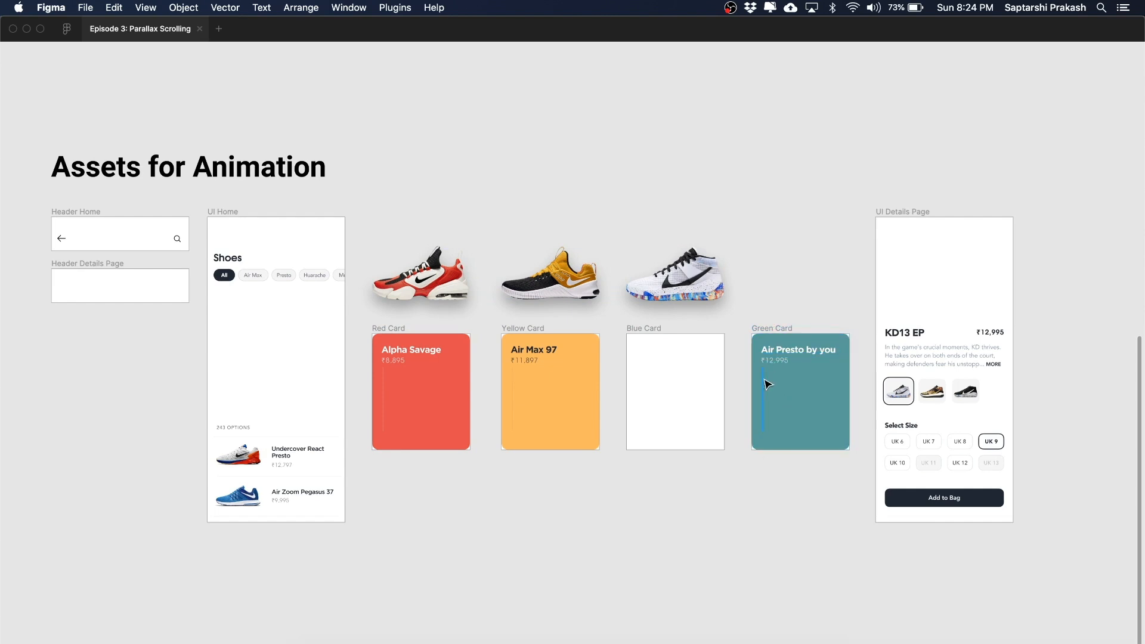
click(914, 212)
drag(1063, 205, 829, 325)
Bring back the hidden interface panels around the canvas while focusing on the Blue Card frame
scroll(762, 245, up, 5)
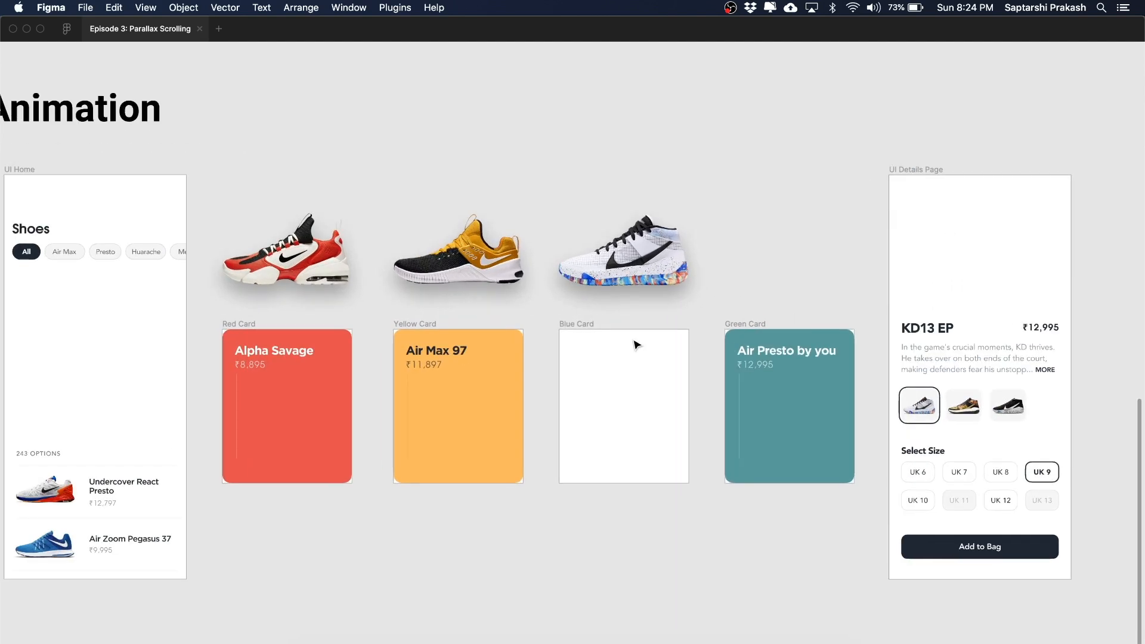
click(641, 365)
click(607, 299)
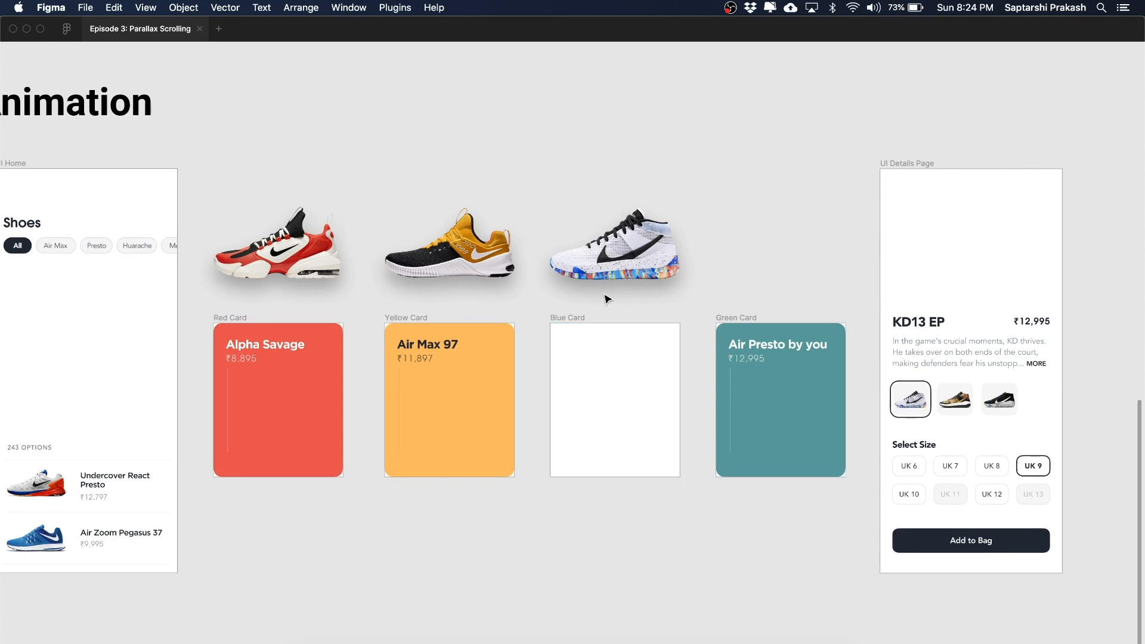
key(super+backslash)
Set the layer opacity of Rectangle 1 in the Blue Card frame to 100%
scroll(633, 334, right, 2)
click(624, 346)
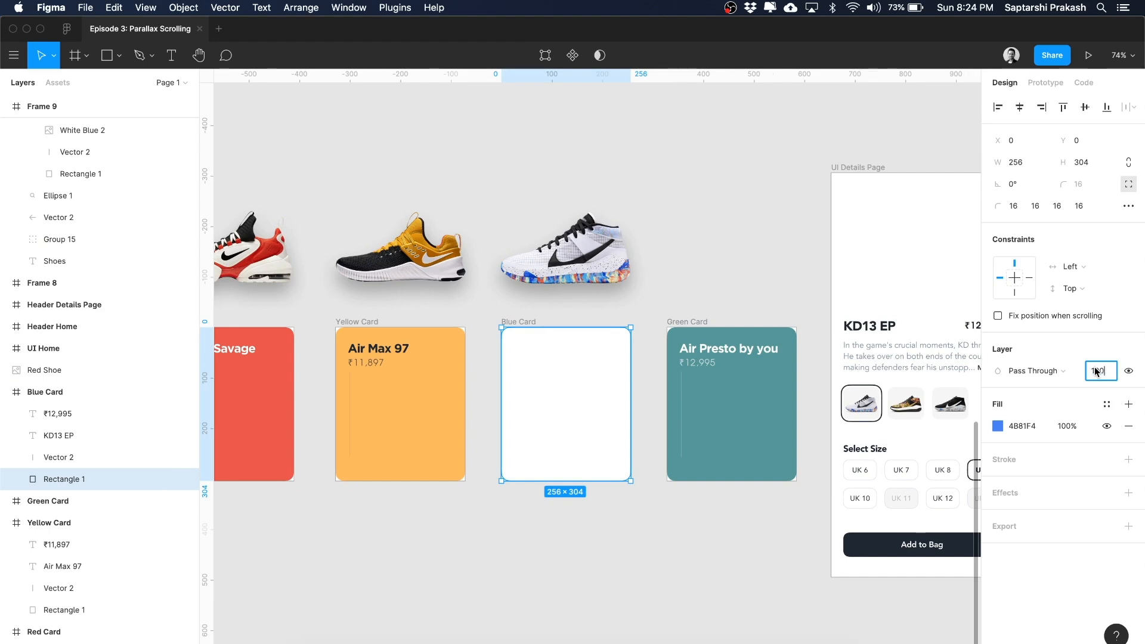
key(Return)
click(655, 324)
click(64, 479)
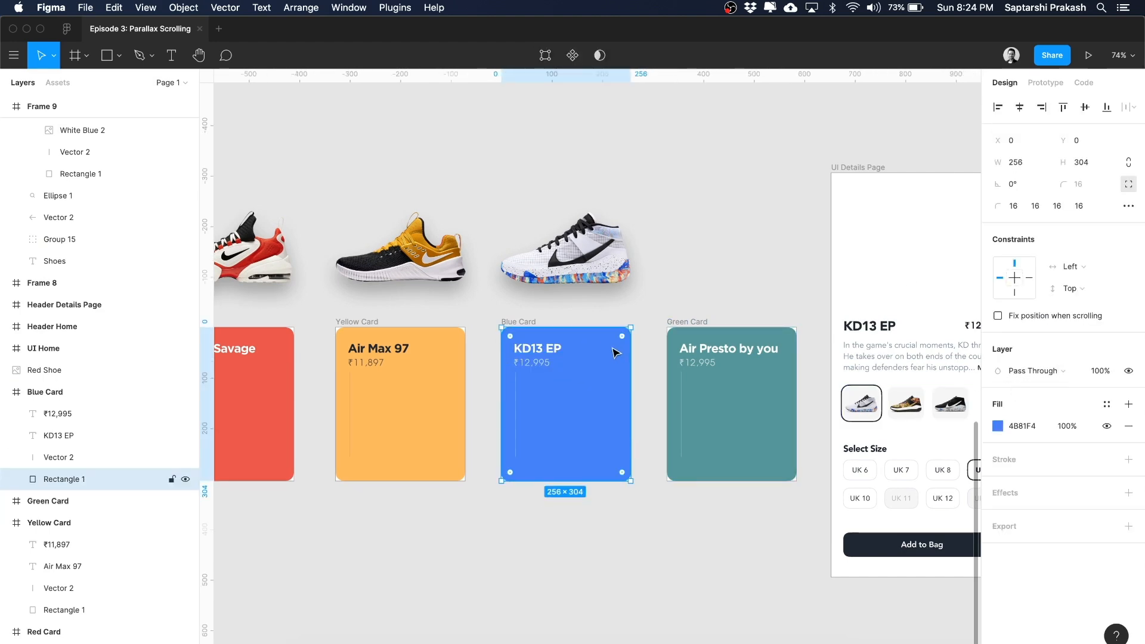
Set the layer opacity of the Blue Card's background rectangle to 0%
scroll(582, 376, right, 3)
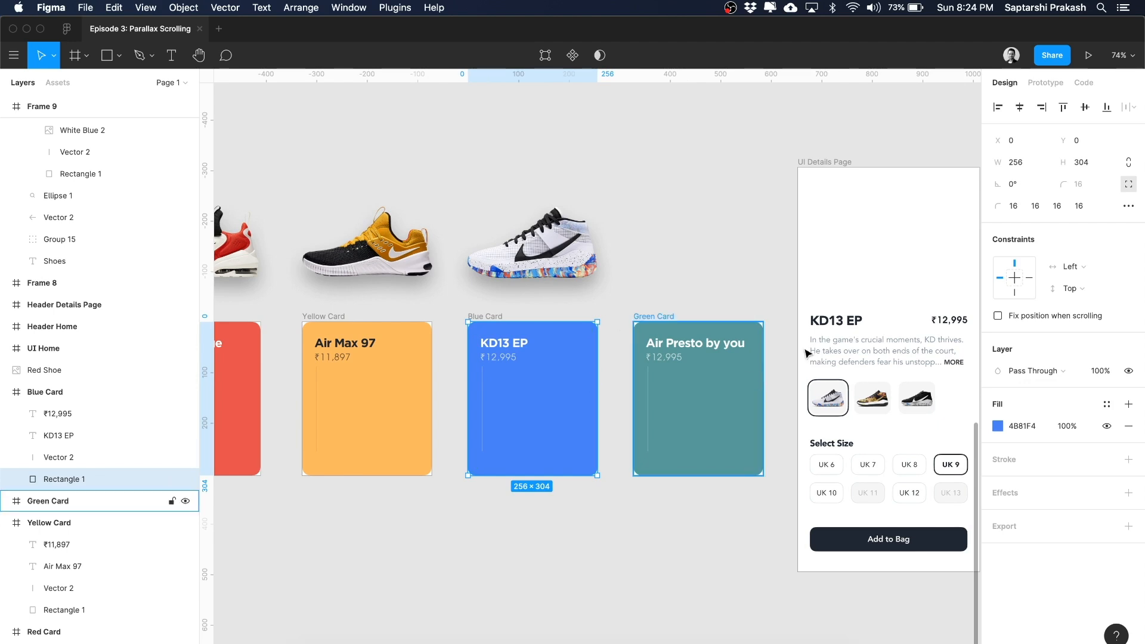
click(637, 263)
click(576, 361)
click(1094, 372)
text(0)
key(Return)
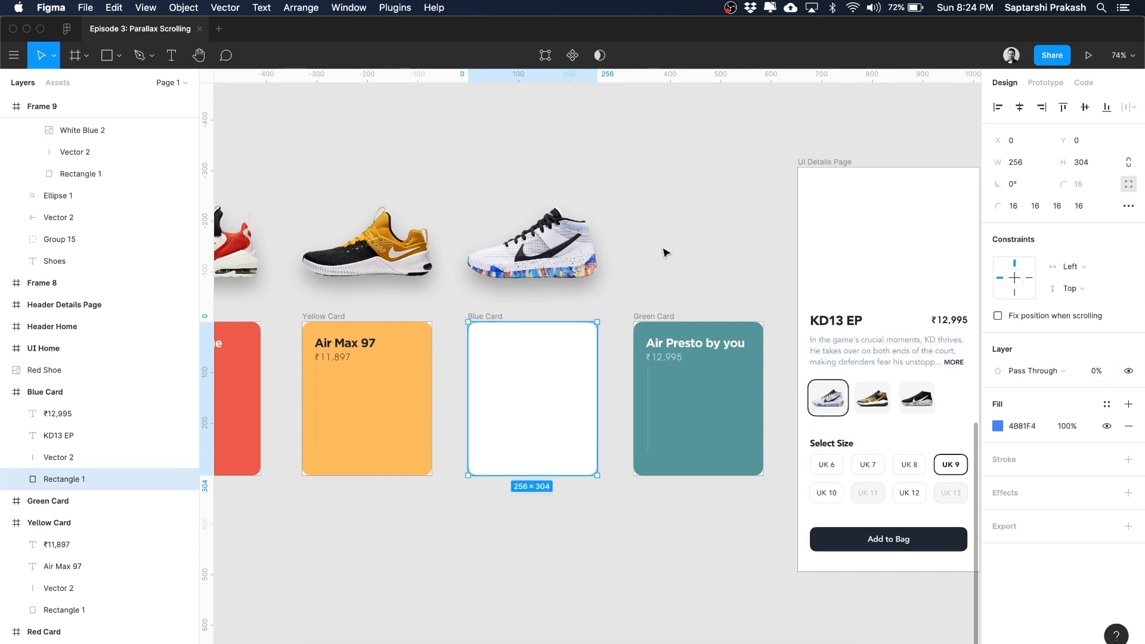
Inspect the white title, price text and vertical line inside the Blue Card frame
click(651, 257)
click(485, 318)
click(660, 289)
scroll(479, 388, up, 3)
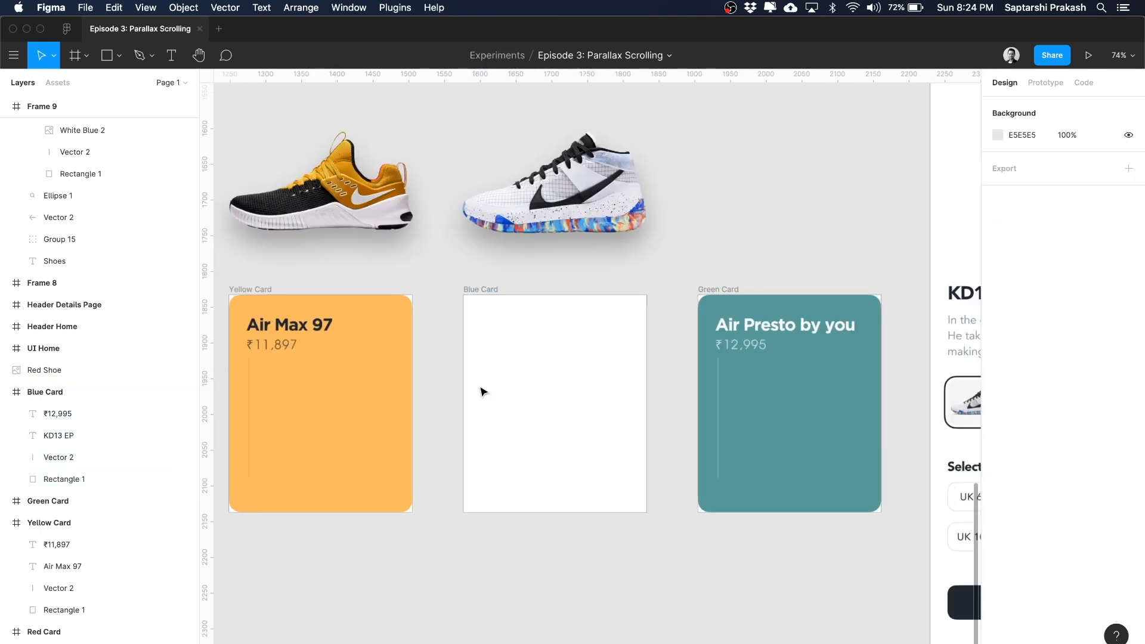
click(498, 355)
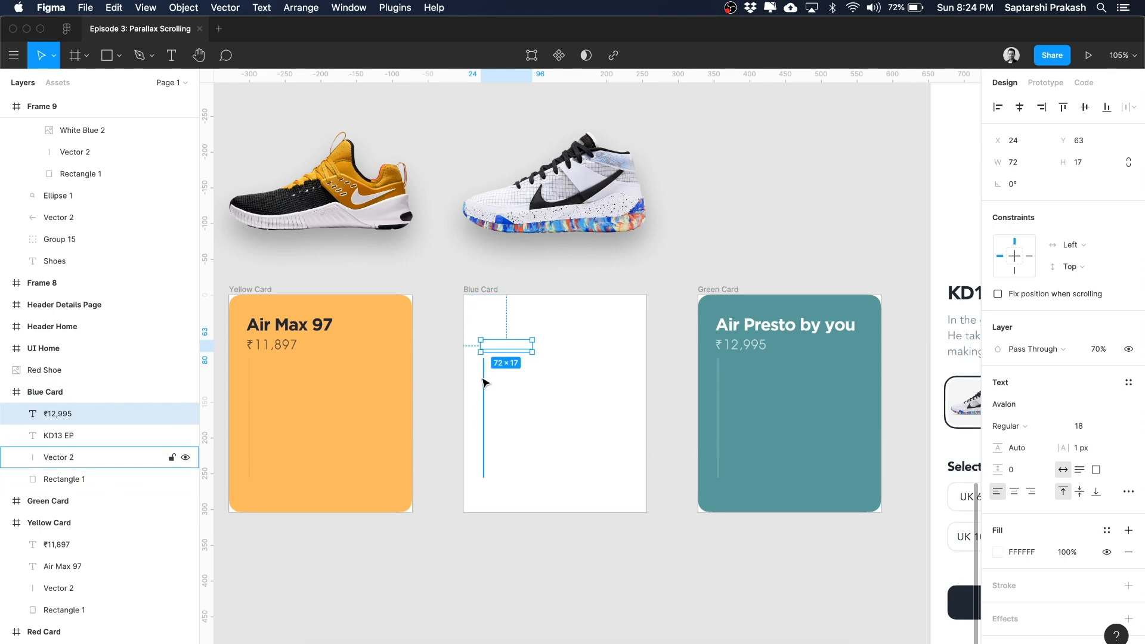
click(501, 326)
click(680, 241)
scroll(681, 241, down, 2)
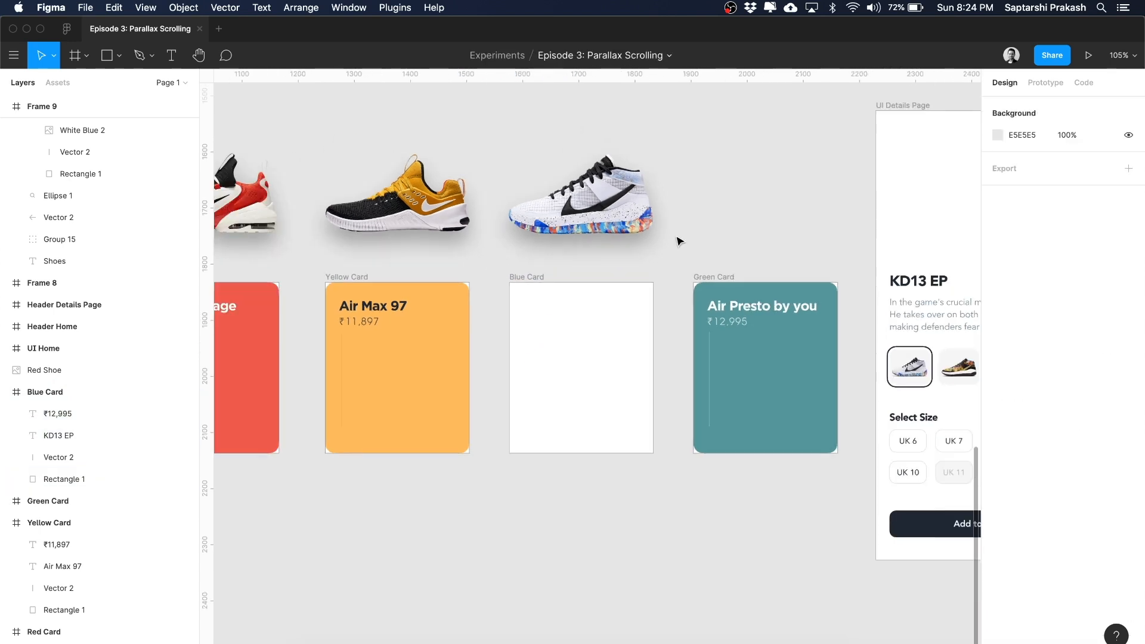
click(551, 284)
Examine the separate red, yellow and blue shoe images above the card frames up close
scroll(611, 322, down, 5)
drag(655, 223, 603, 244)
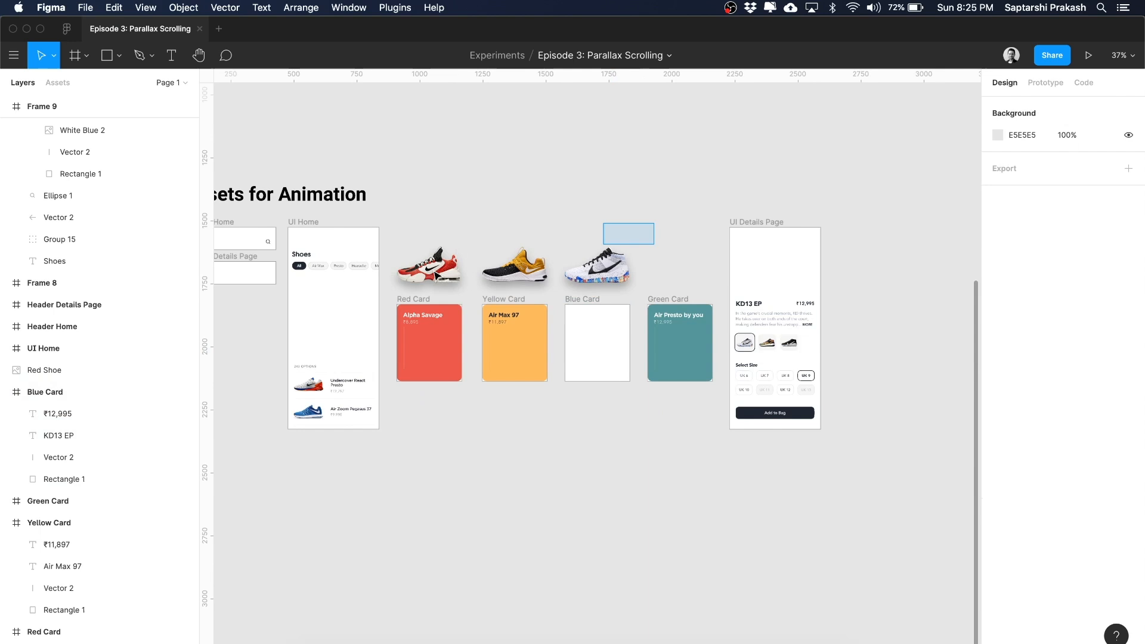
drag(436, 276, 435, 276)
scroll(435, 276, up, 5)
click(594, 188)
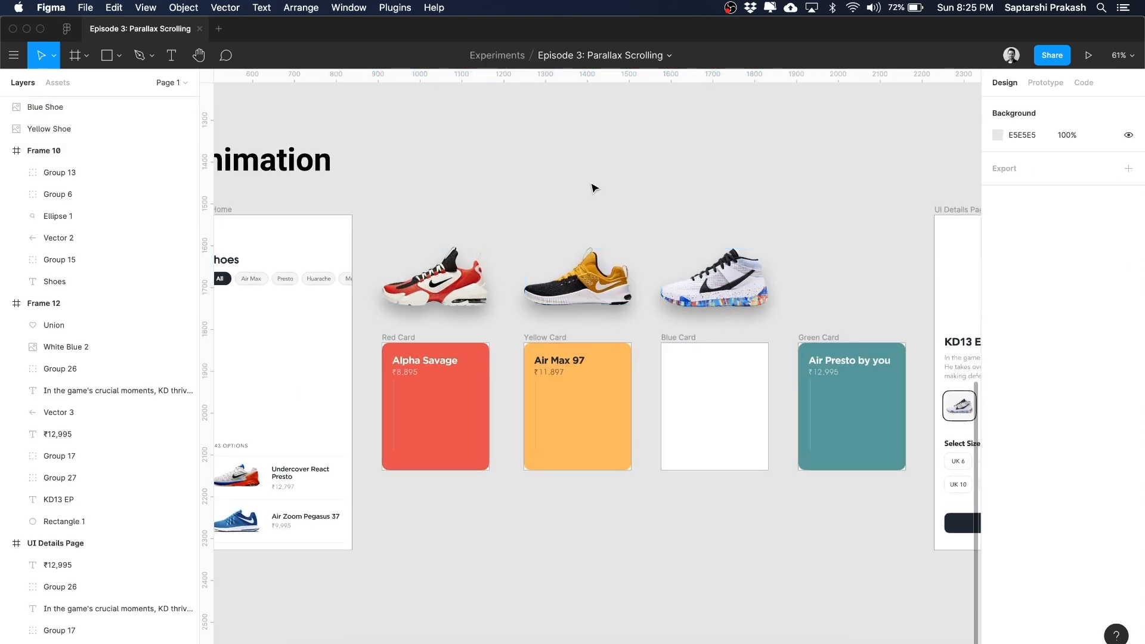
scroll(593, 187, up, 2)
scroll(593, 188, down, 3)
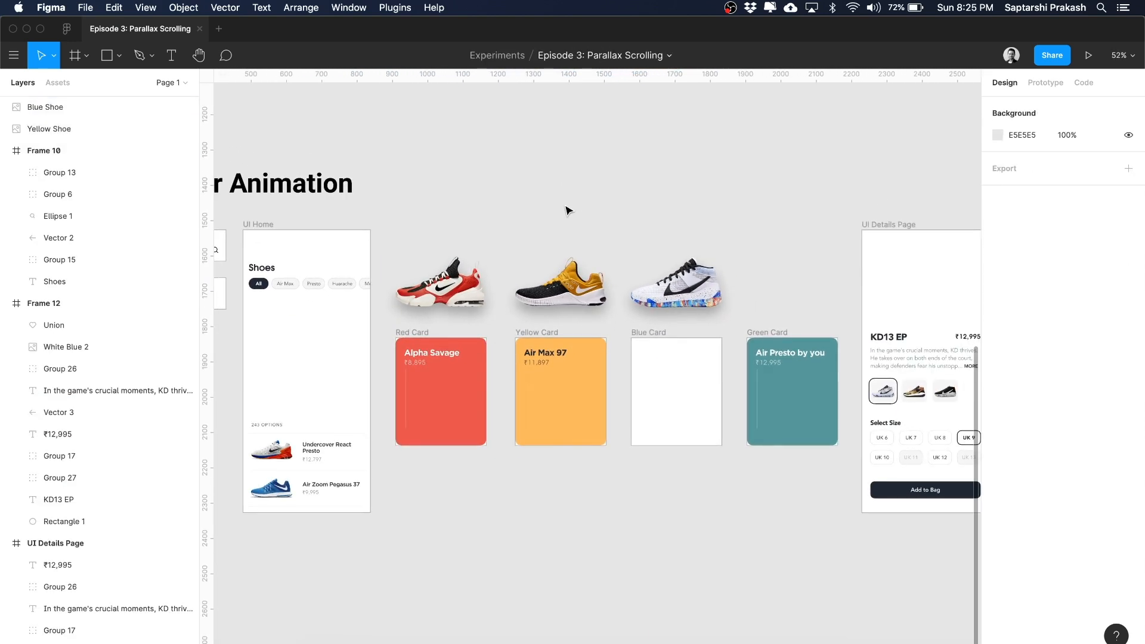
scroll(568, 210, up, 1)
scroll(568, 210, up, 2)
scroll(568, 210, down, 1)
click(704, 325)
scroll(665, 321, up, 5)
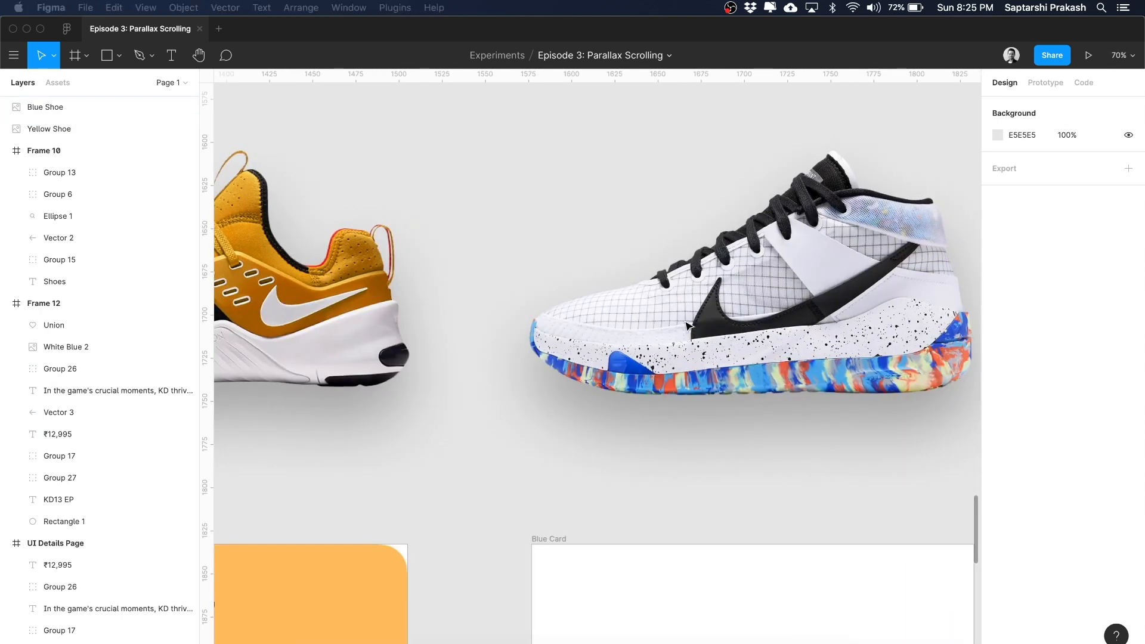
scroll(543, 359, down, 10)
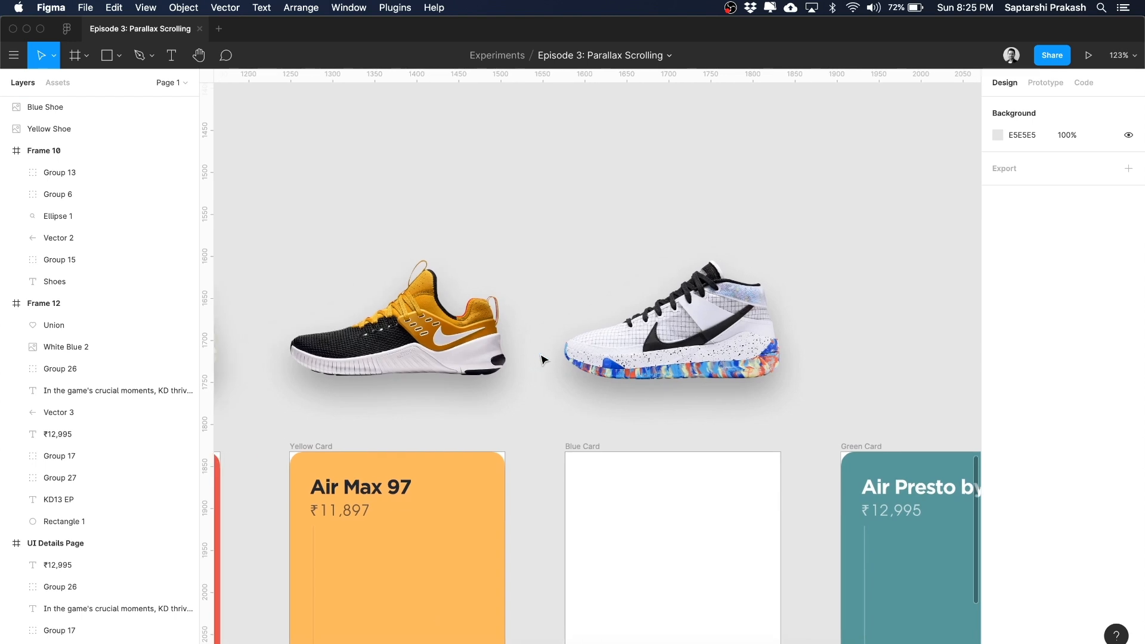
Select the red, yellow and blue shoe images above the cards together
key(Escape)
scroll(715, 196, down, 2)
drag(785, 227, 364, 367)
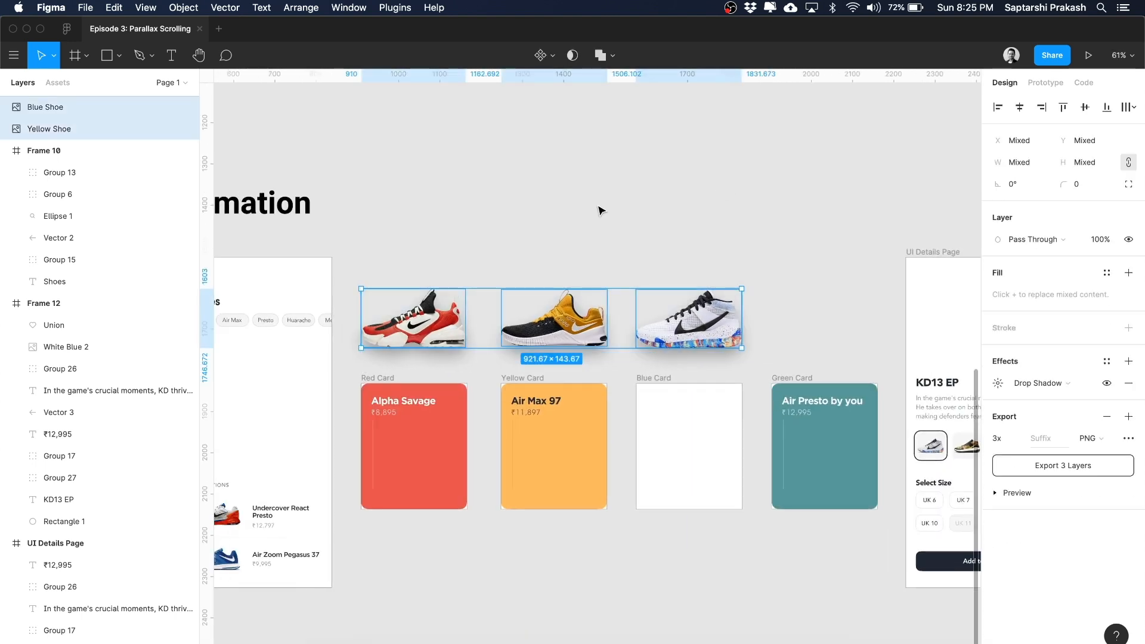
click(609, 208)
scroll(608, 208, down, 5)
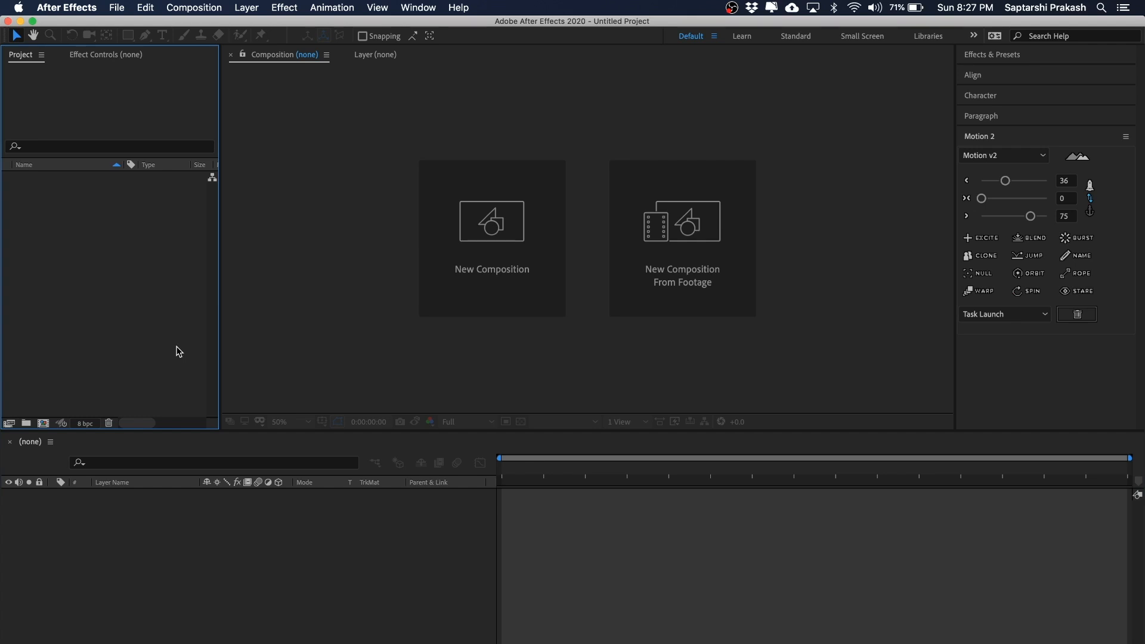
Switch to After Effects and import all PNG files from the Image Assets folder, Blue Card.png through Yellow Shoe.png, as footage
click(275, 575)
click(111, 272)
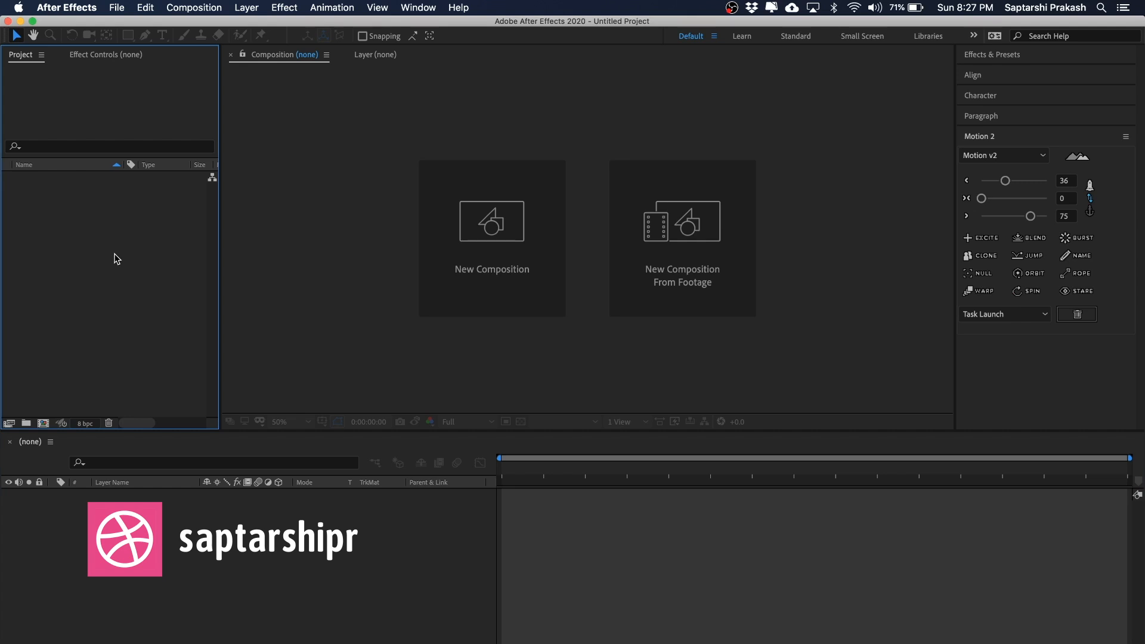
double_click(115, 255)
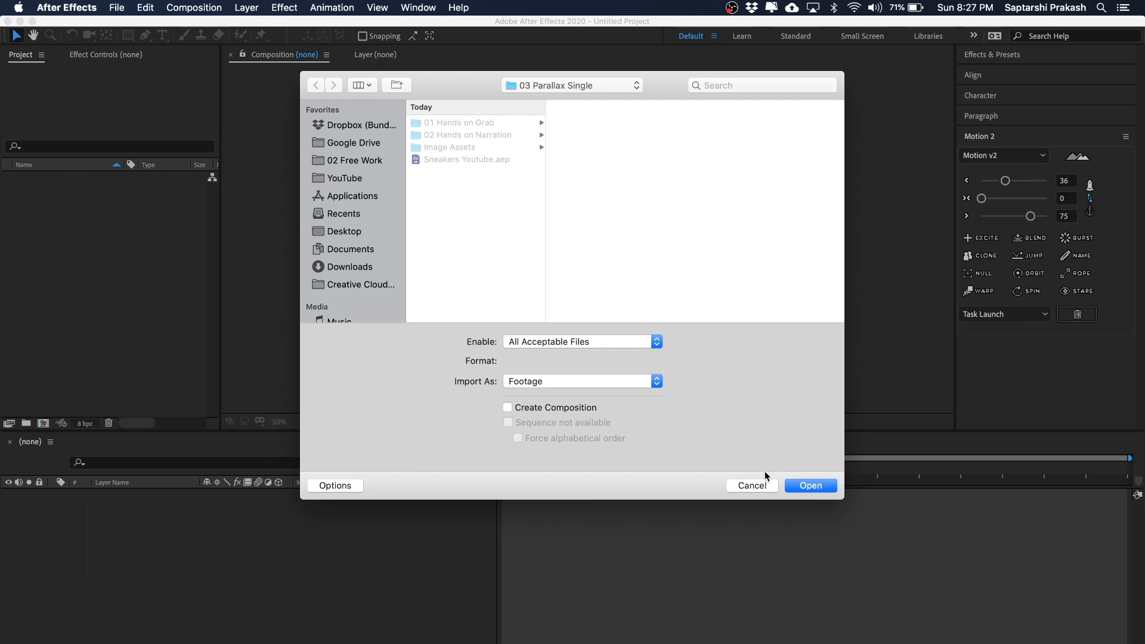
click(547, 89)
click(548, 88)
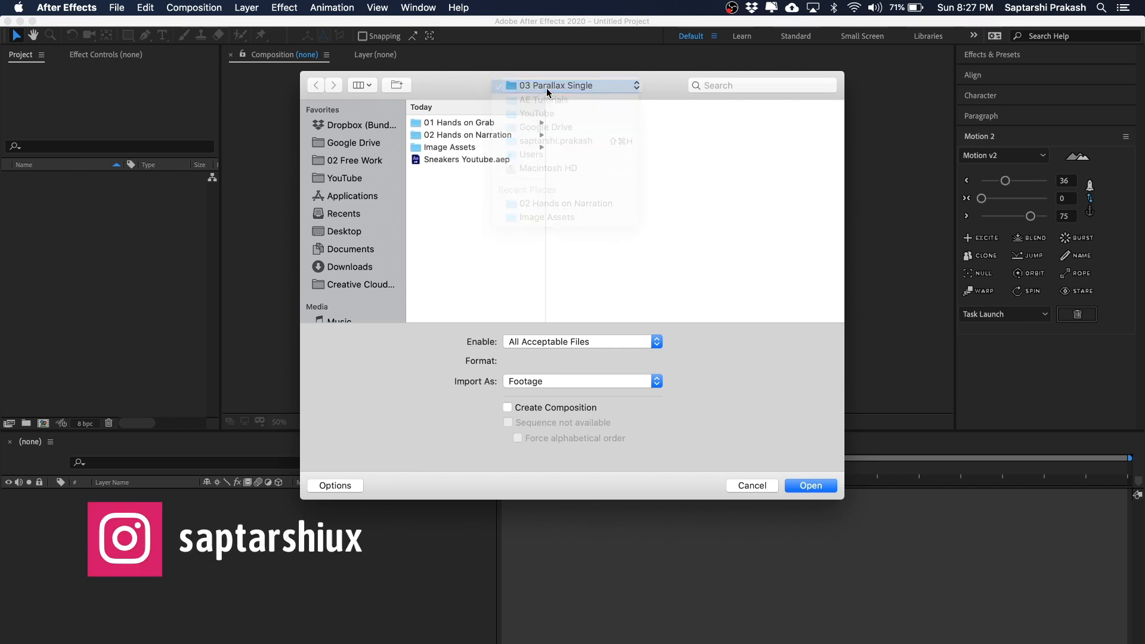
click(467, 148)
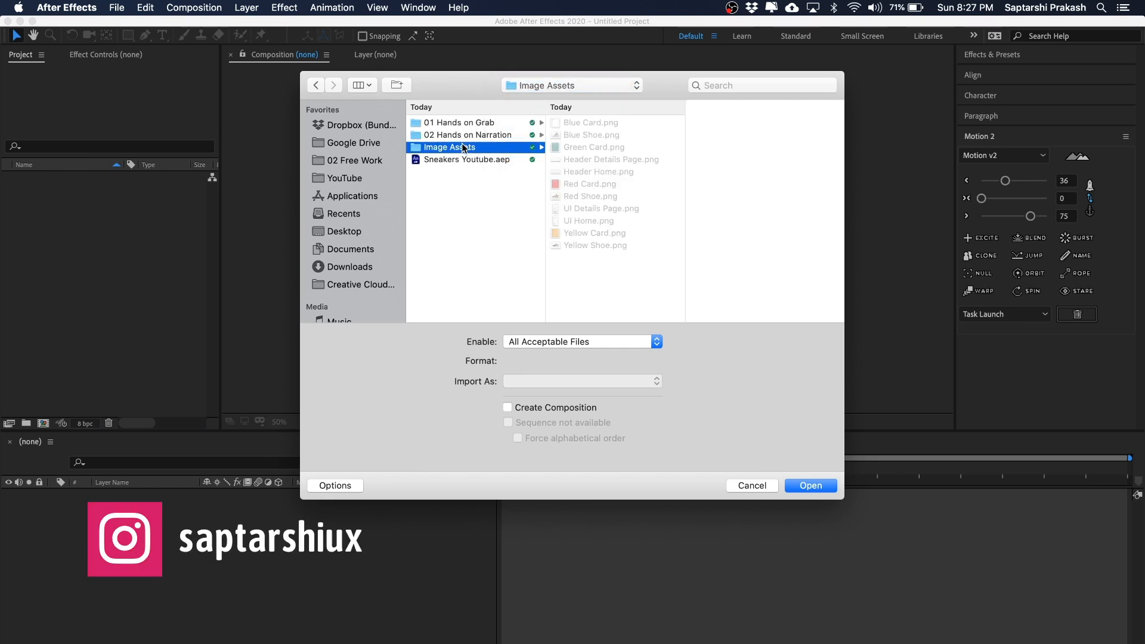
click(602, 124)
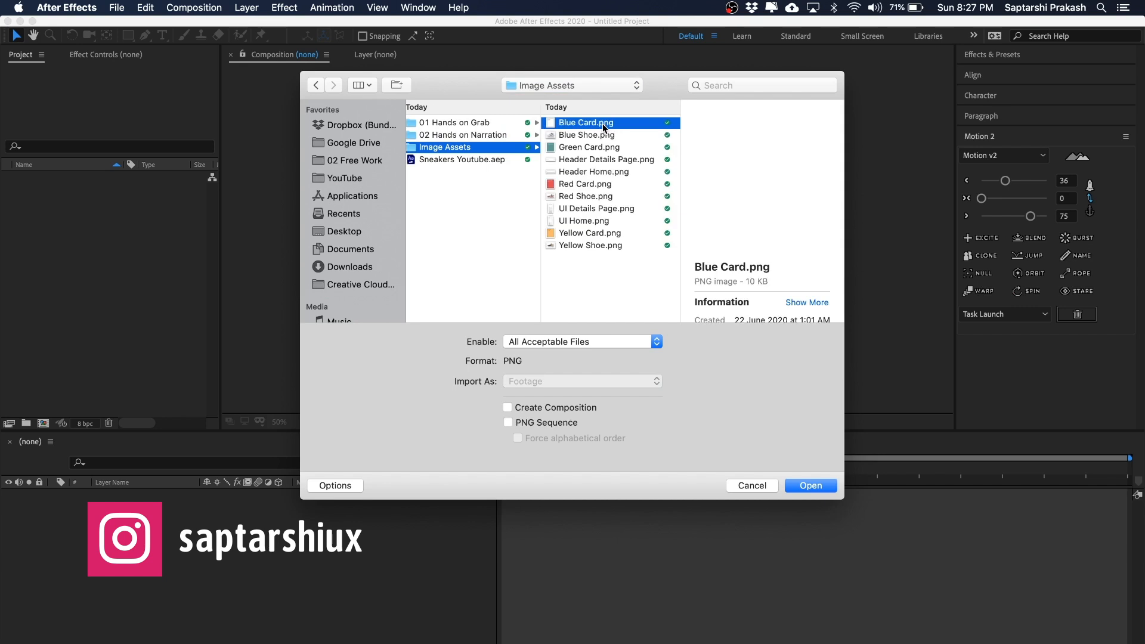
shift+click(596, 244)
click(810, 486)
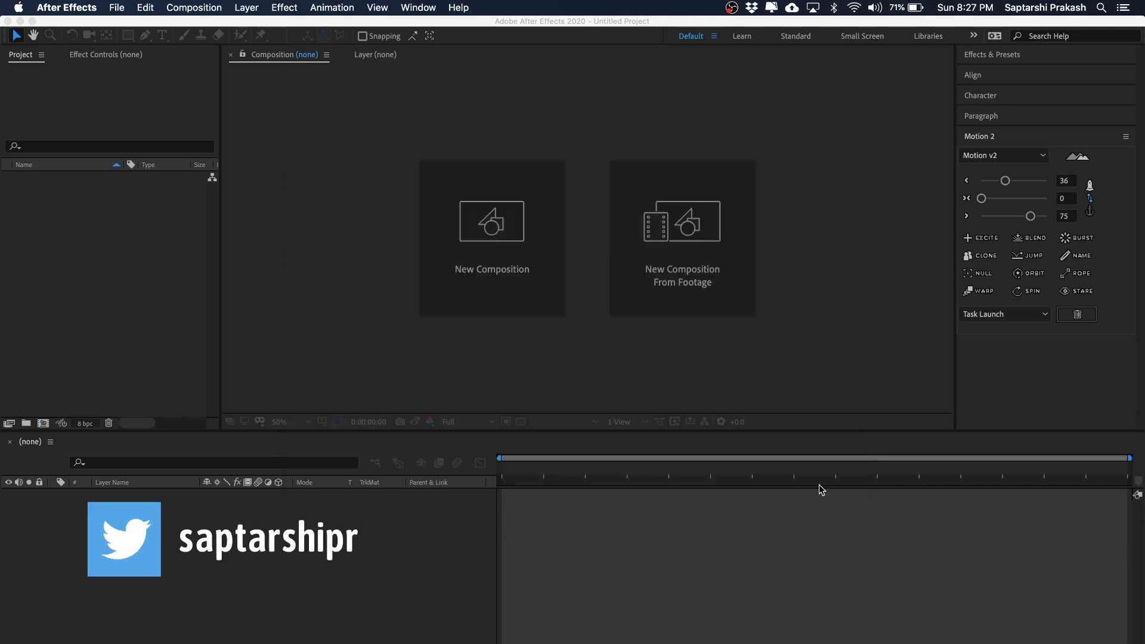
click(86, 356)
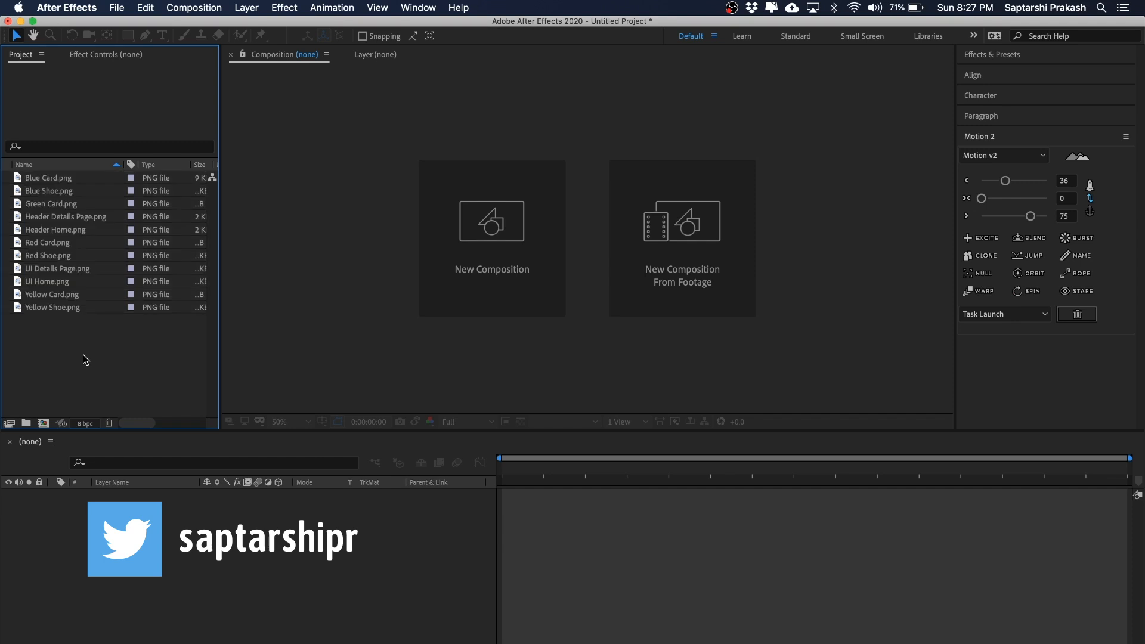
Group all the imported PNG files into a new project folder named Image Assets and check its contents
click(64, 308)
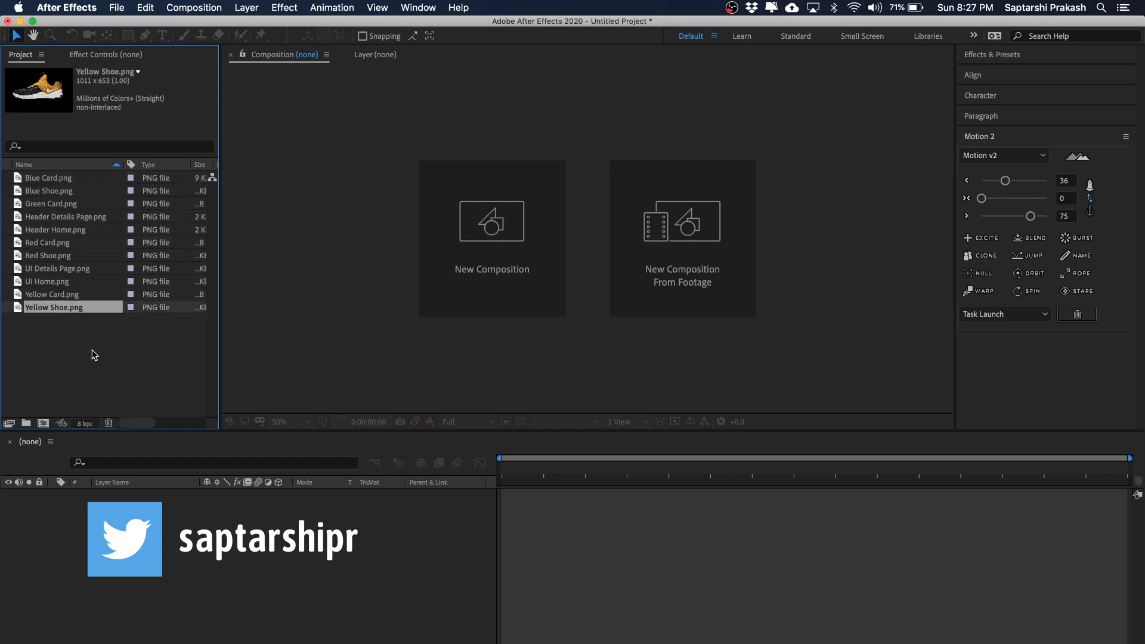
click(63, 322)
click(53, 179)
shift+click(46, 309)
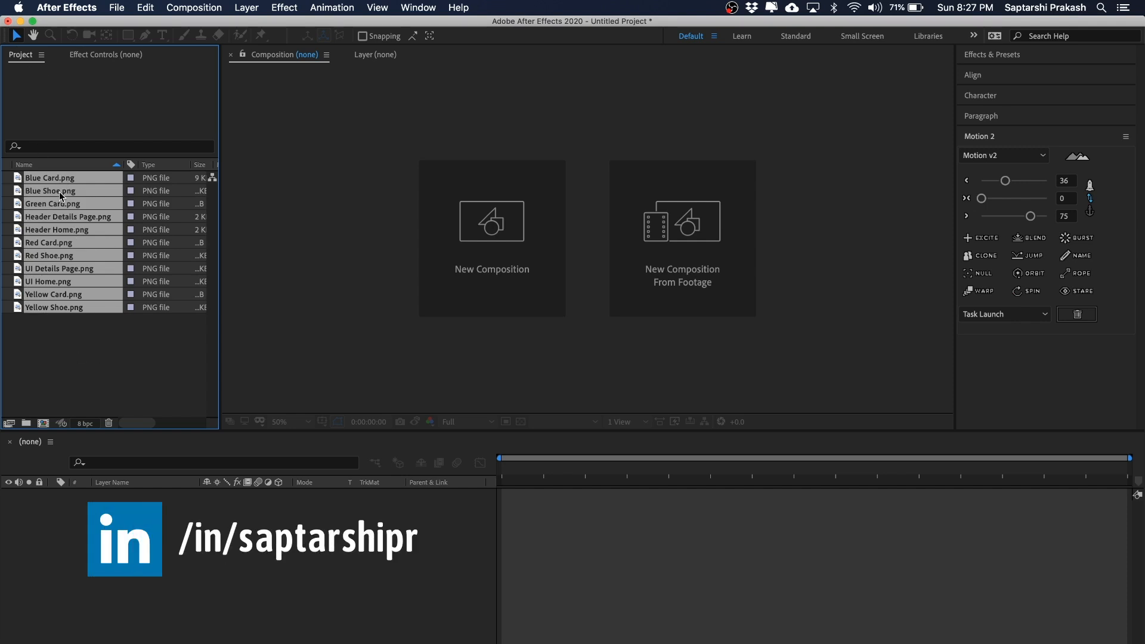
drag(53, 206, 28, 426)
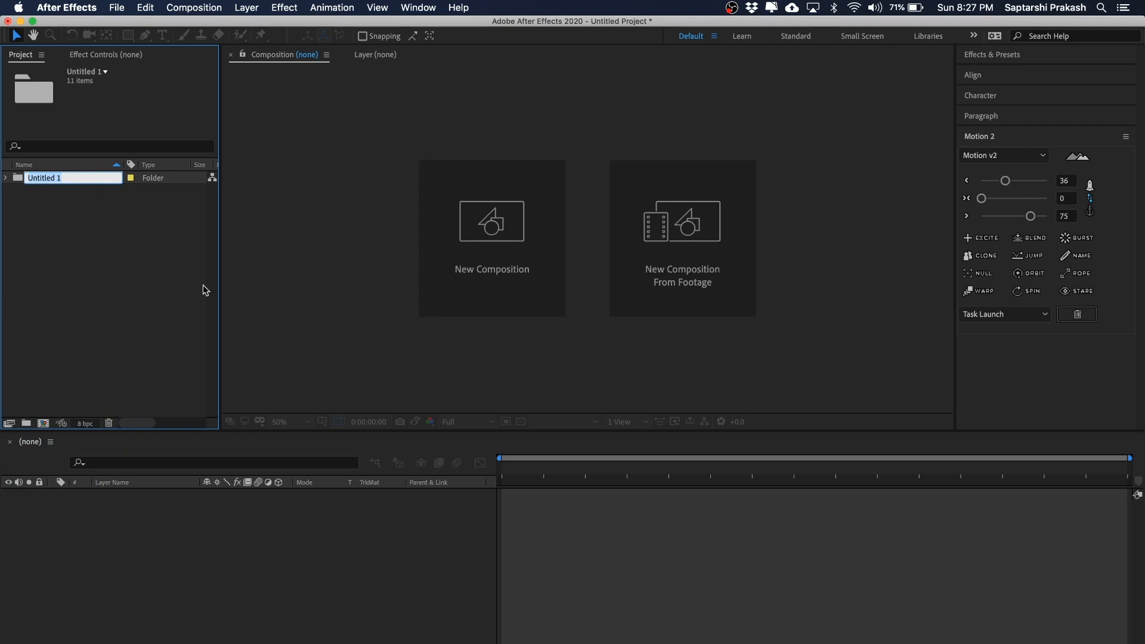
text(Image Assets)
key(Return)
click(95, 240)
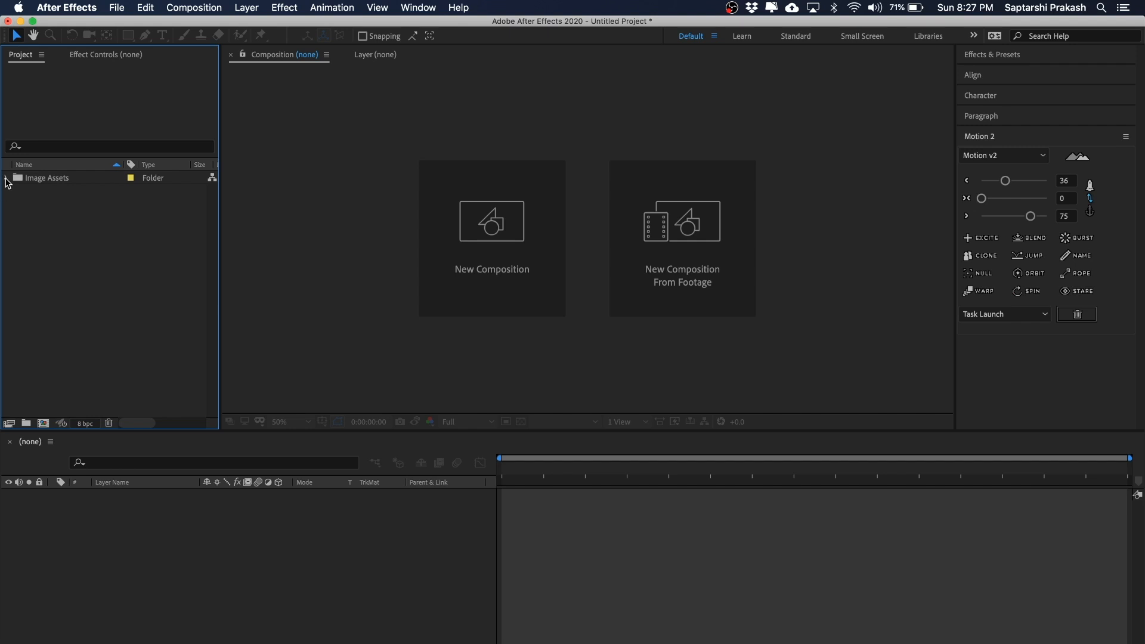
click(6, 178)
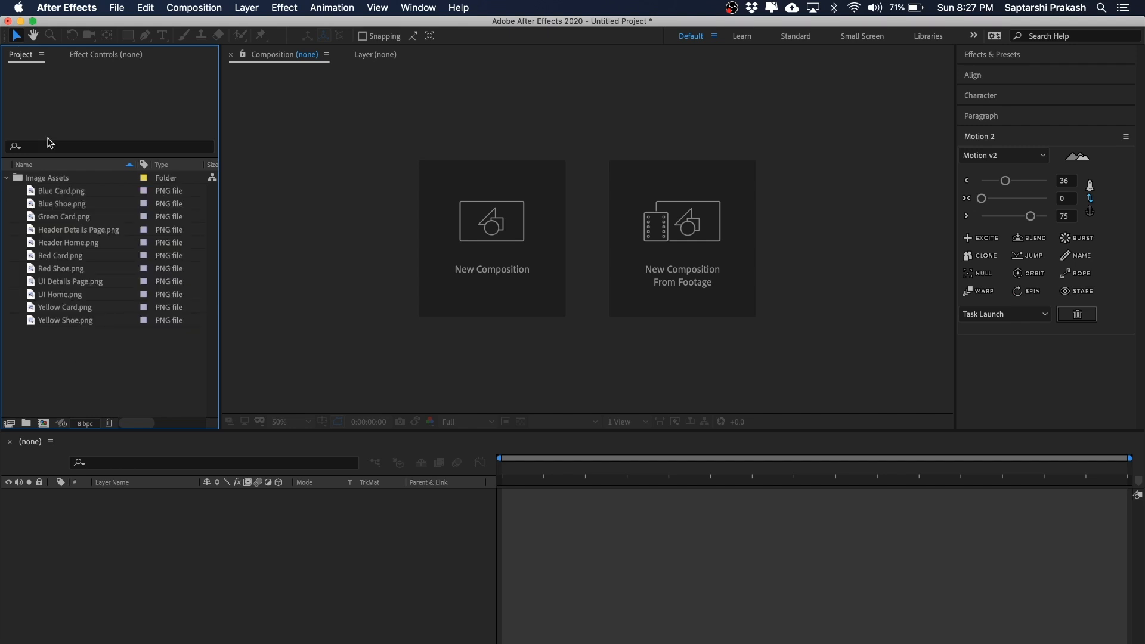
click(8, 178)
click(238, 631)
click(149, 362)
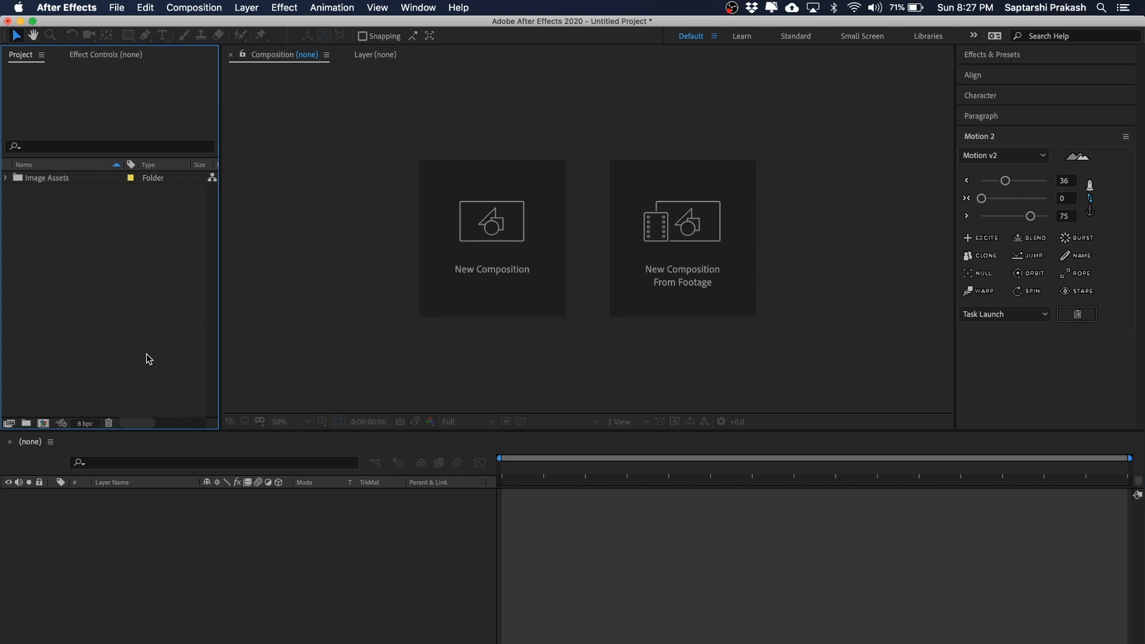
Start a new 1080 x 2400 px composition at 60 fps and set its resolution to Quarter
click(500, 241)
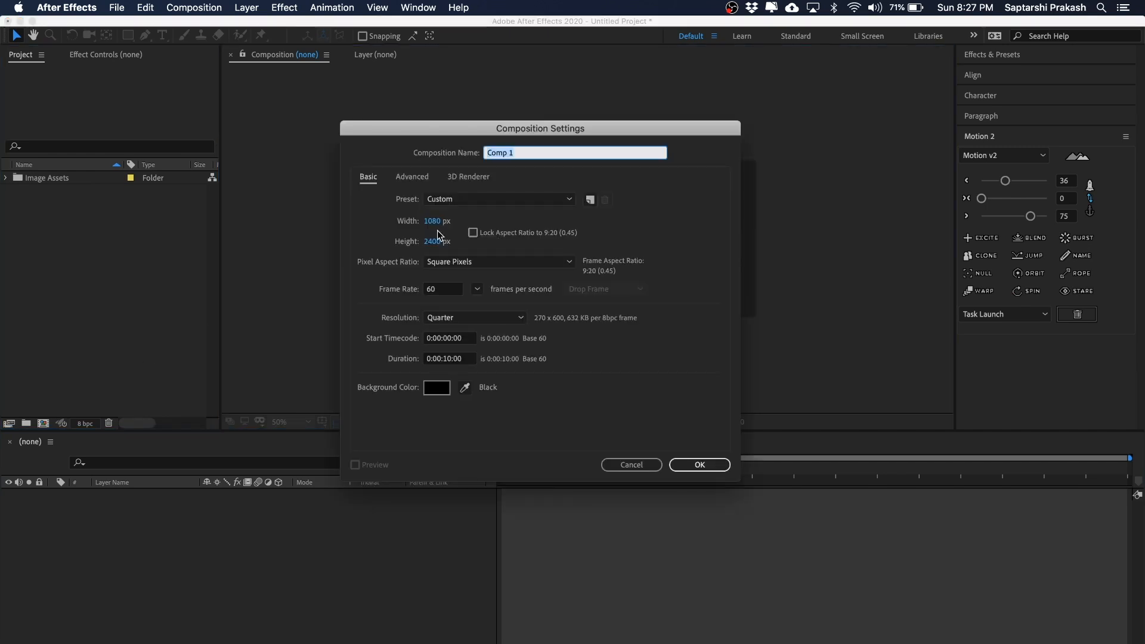
click(492, 212)
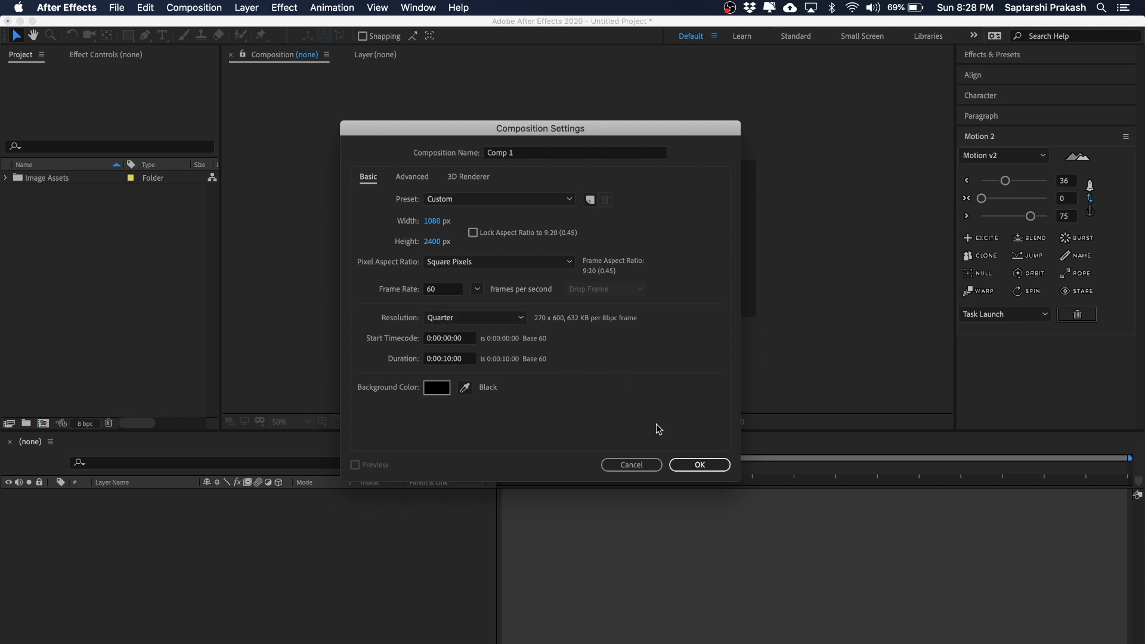
click(490, 319)
click(442, 330)
click(460, 320)
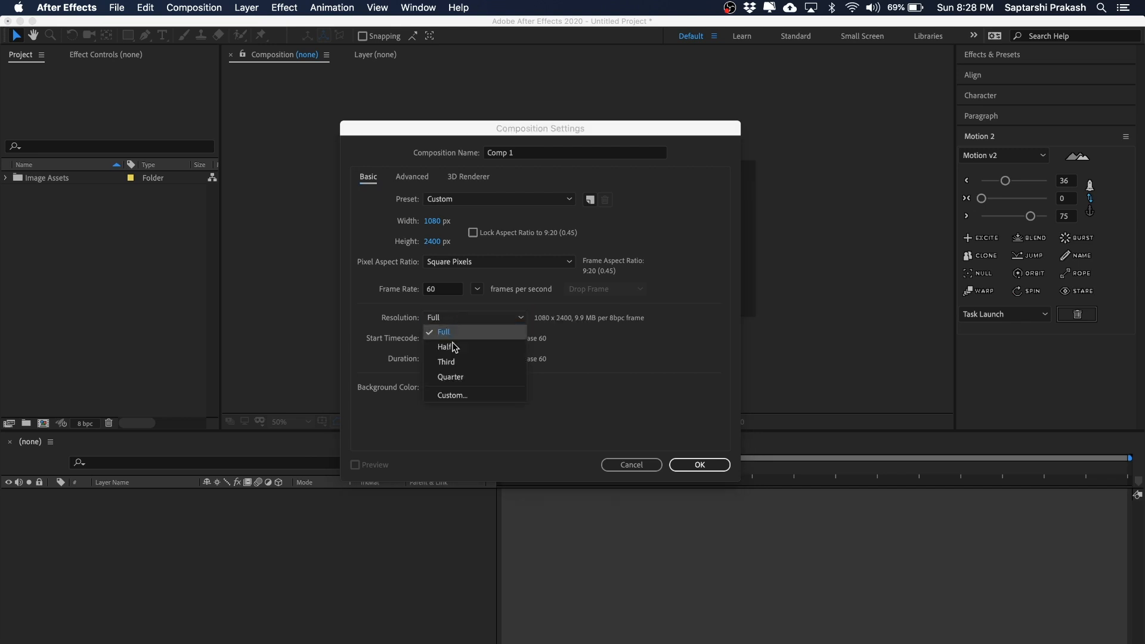
click(464, 377)
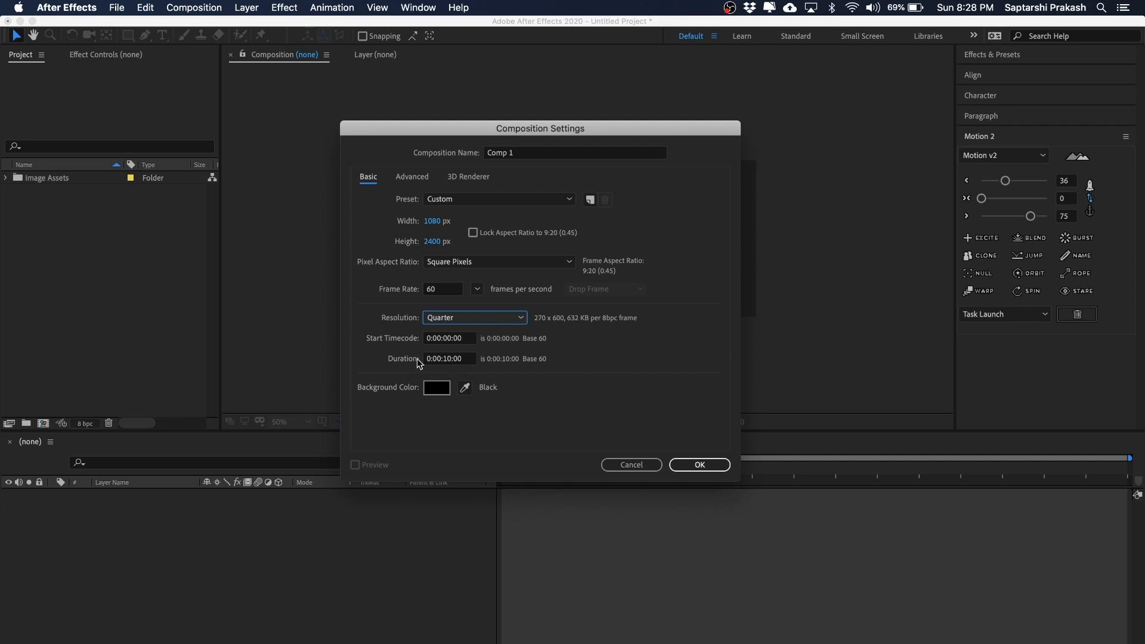
Name the composition Mobile Main Parallax and create it with a duration of 0:00:10:00 and a black background
click(444, 359)
click(586, 410)
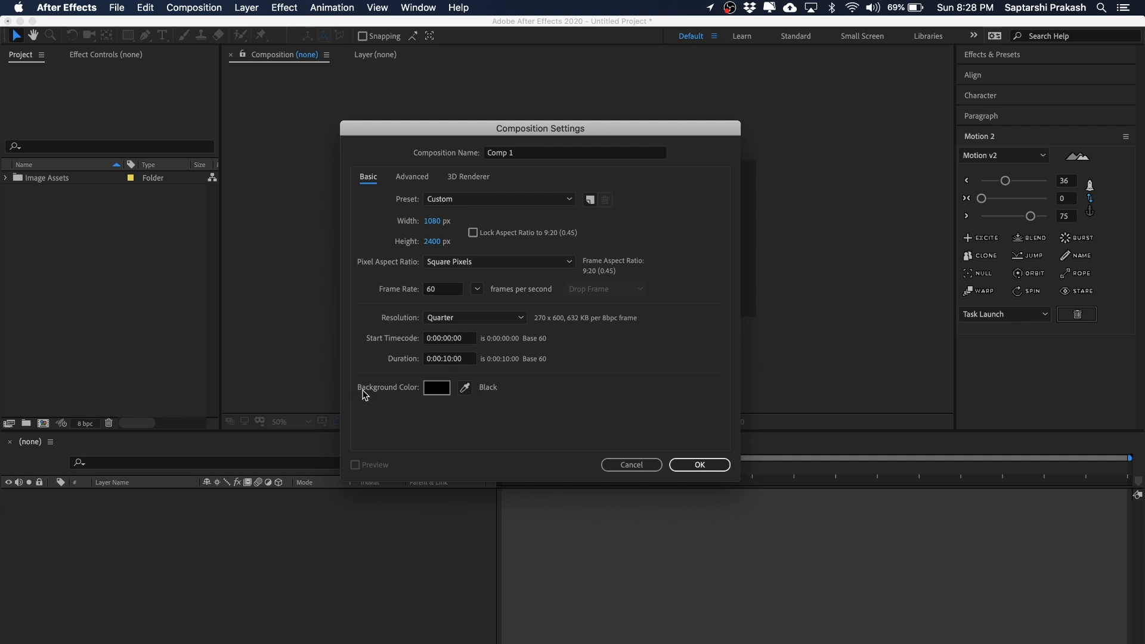
click(693, 461)
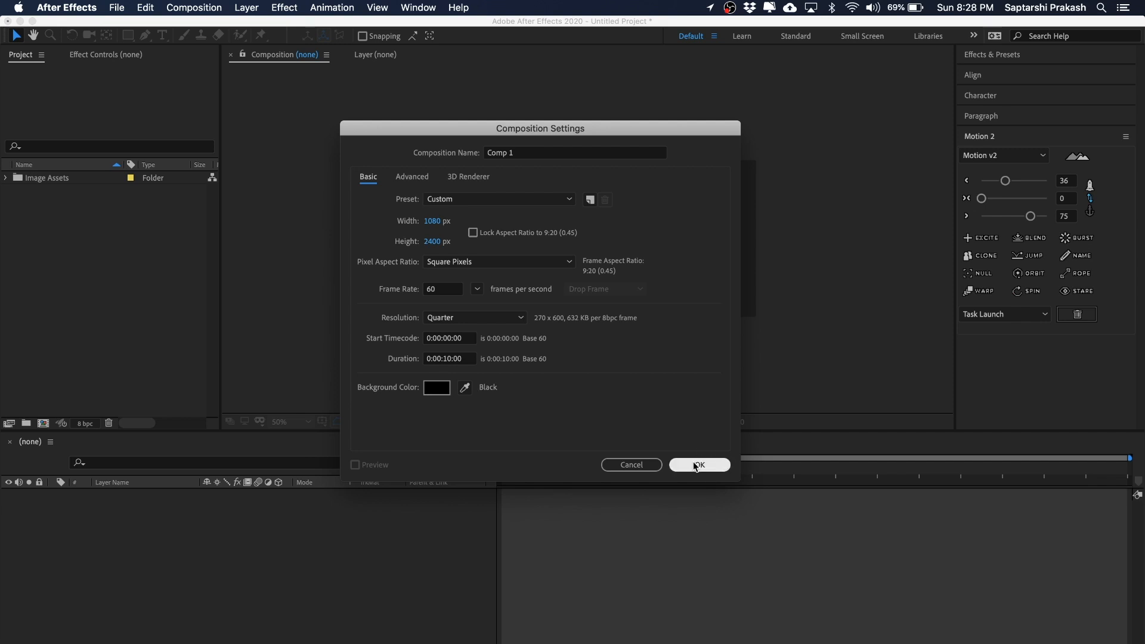
click(520, 154)
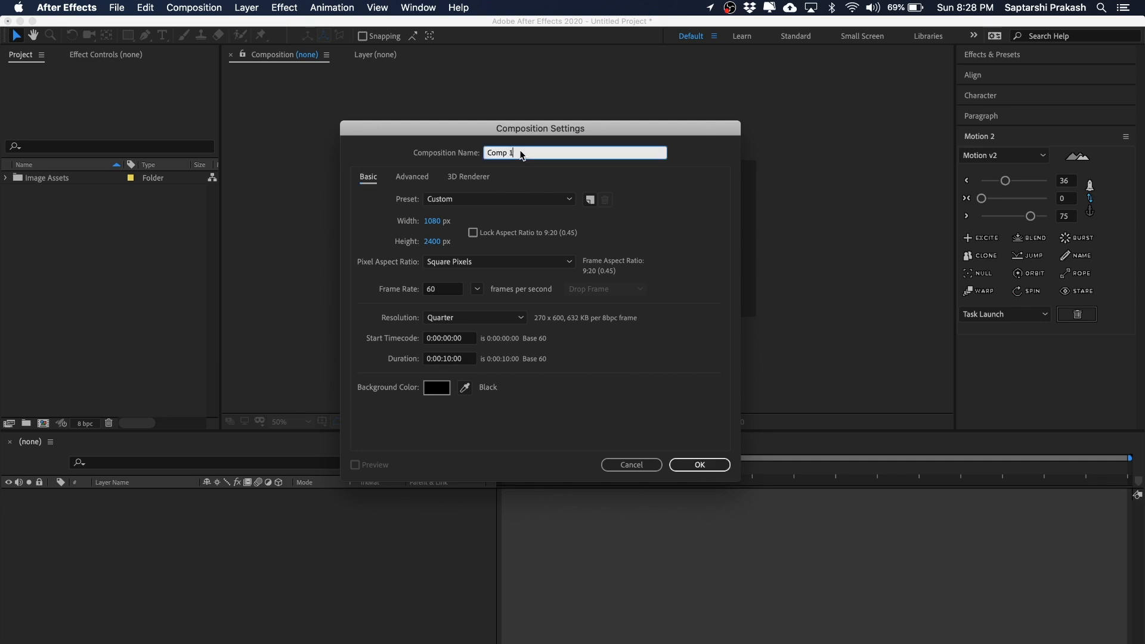
text(Mobile Main Parallax)
click(714, 466)
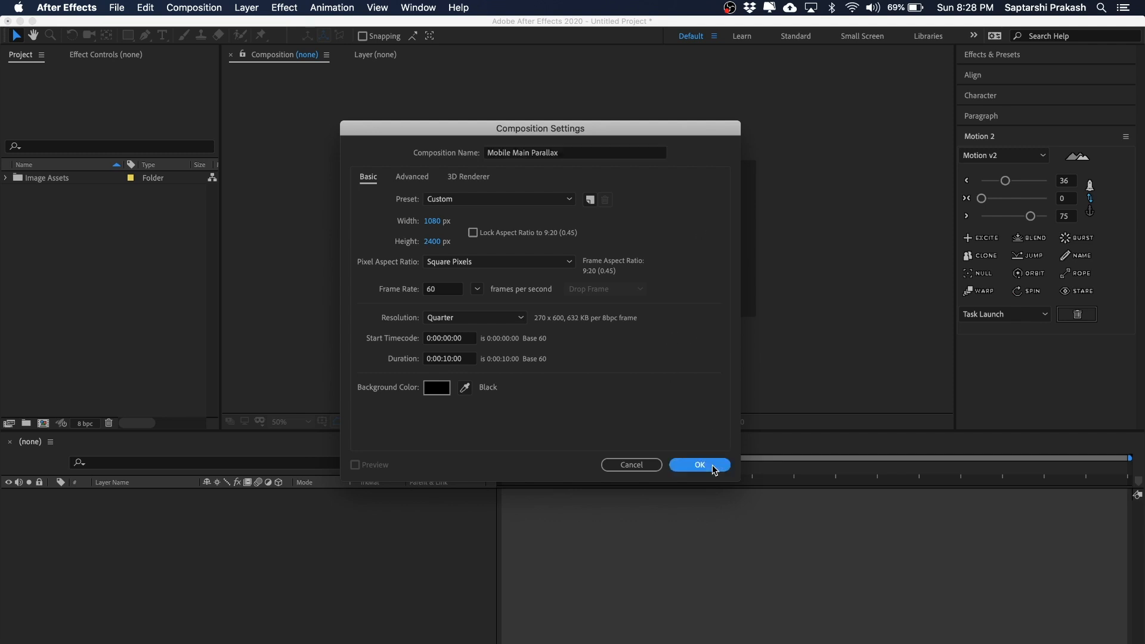
Add a rectangle shape layer with white fill FFFFFF that covers the whole Mobile Main Parallax composition
click(56, 191)
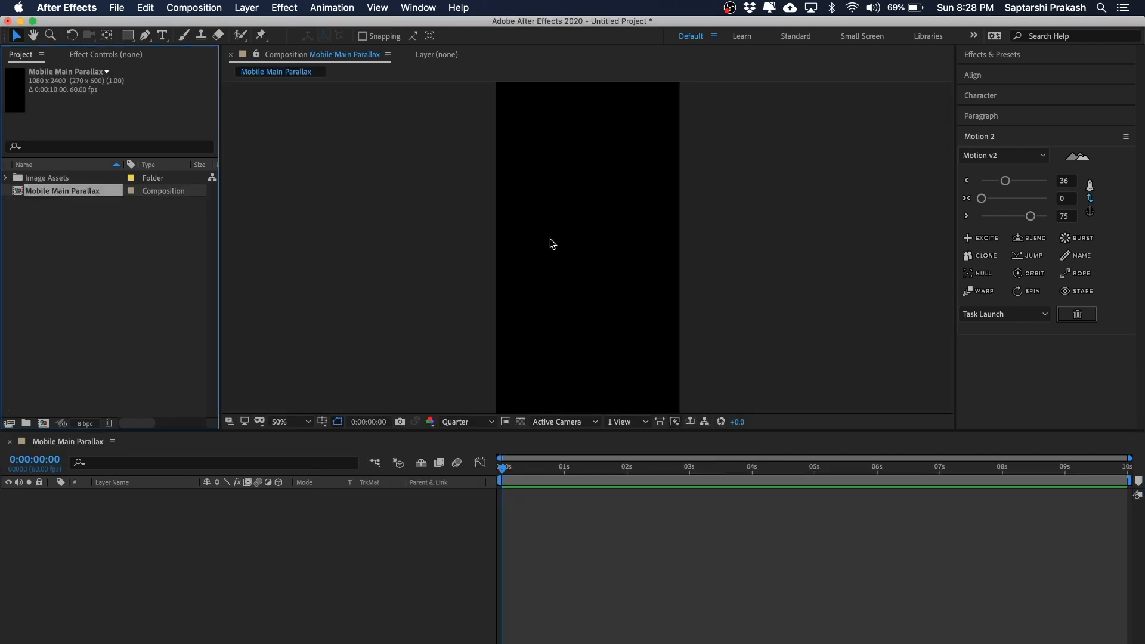
key(comma)
click(89, 446)
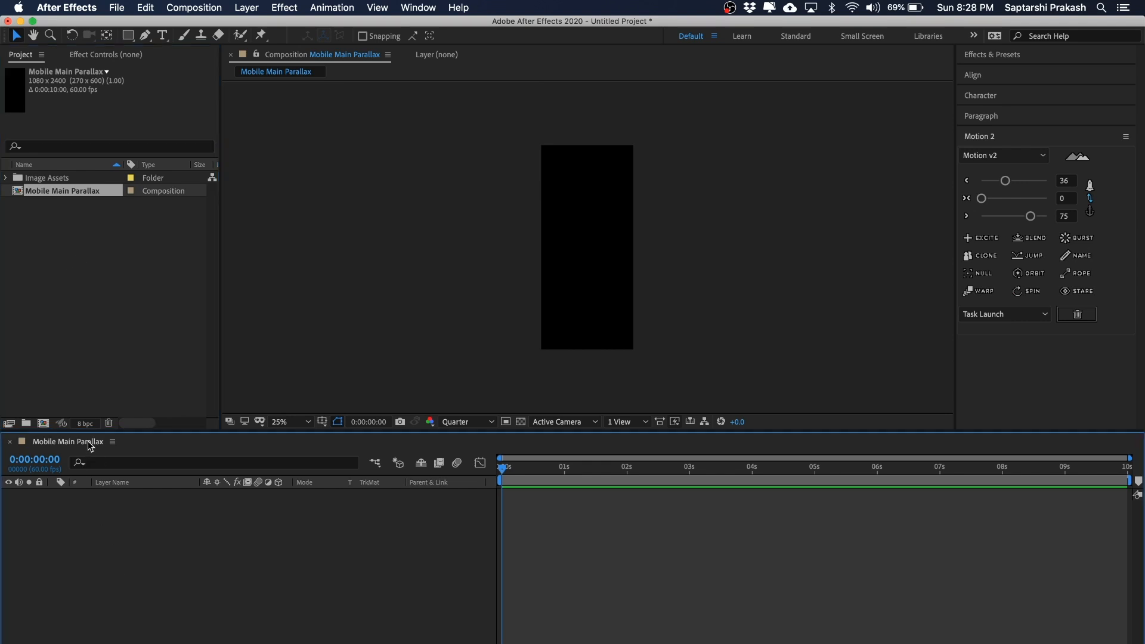
click(124, 248)
click(183, 490)
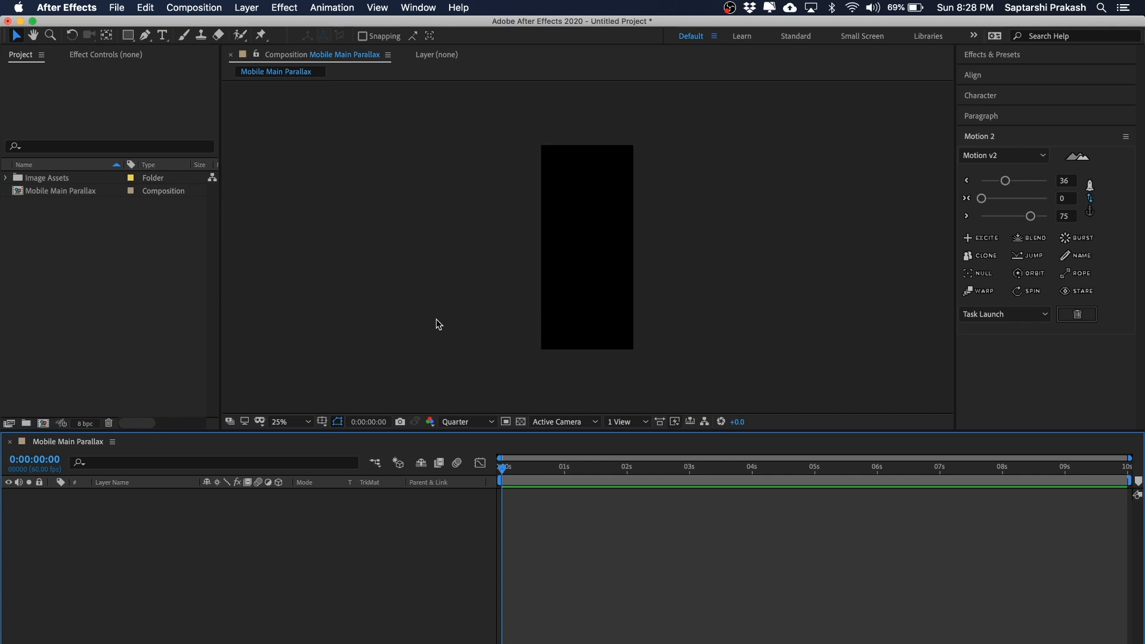
click(127, 35)
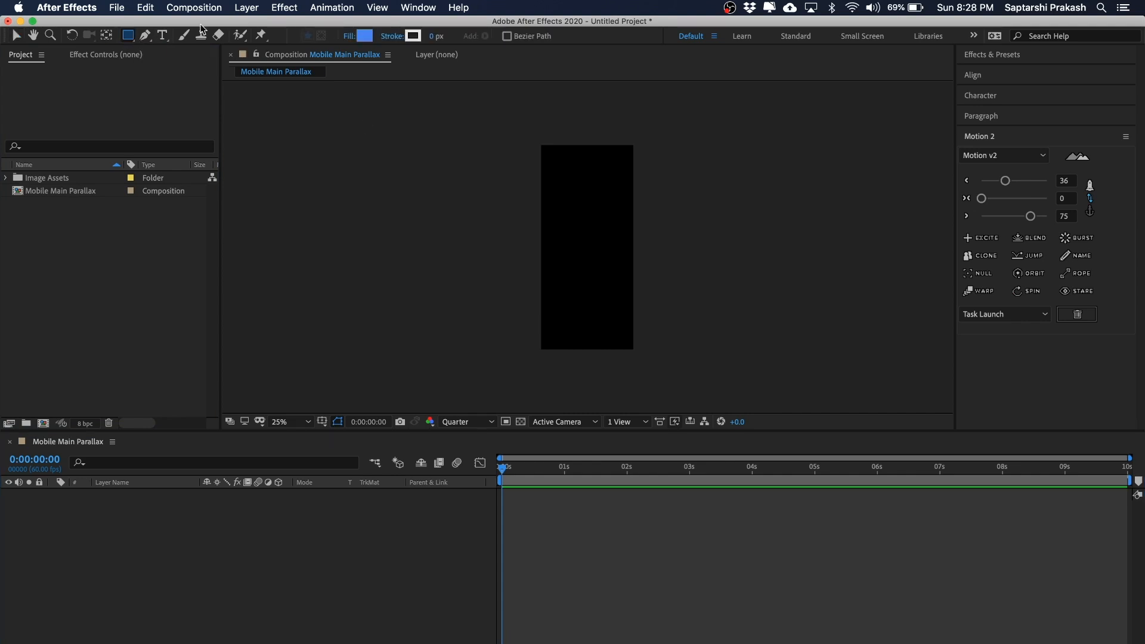
click(364, 38)
drag(333, 419, 230, 364)
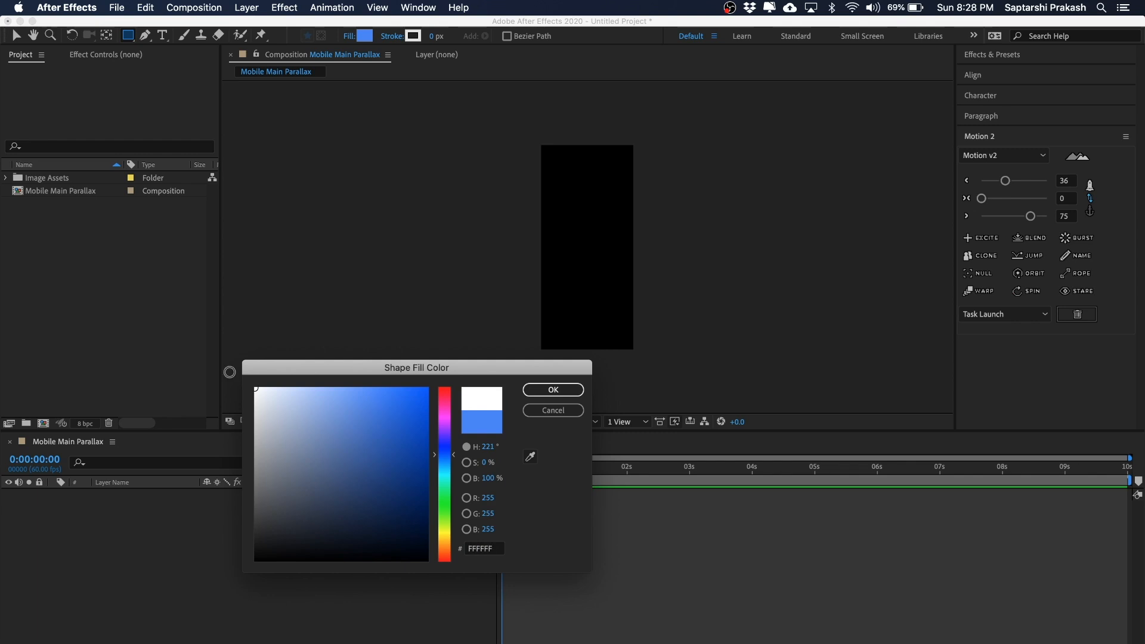
click(543, 389)
double_click(128, 35)
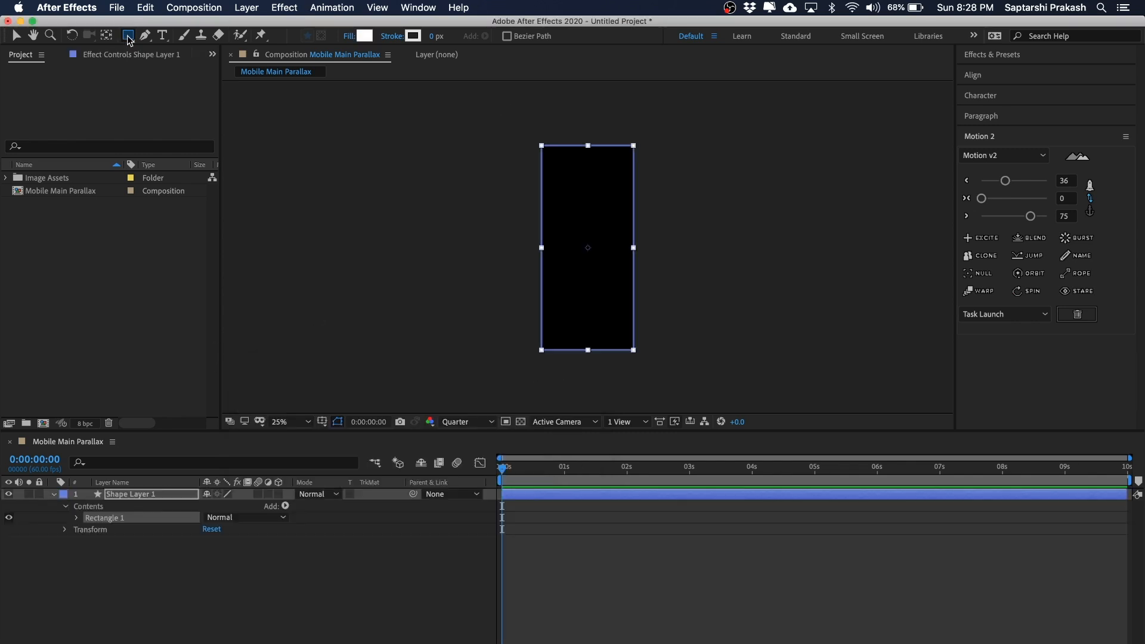
key(v)
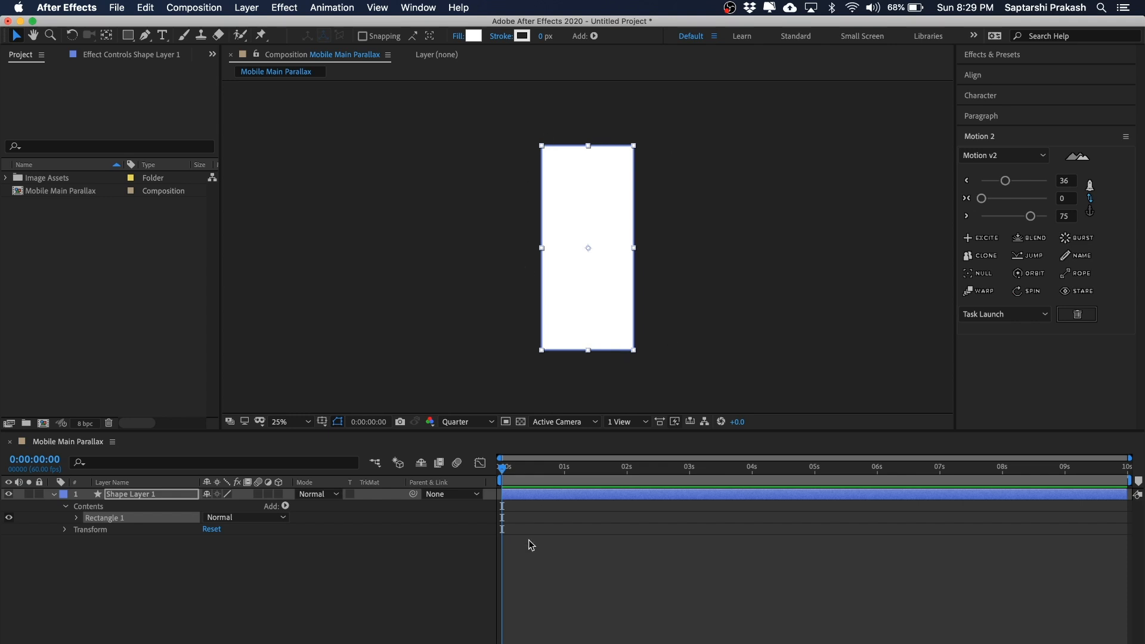
Rename the white rectangle's shape layer to BG White
click(199, 610)
click(141, 496)
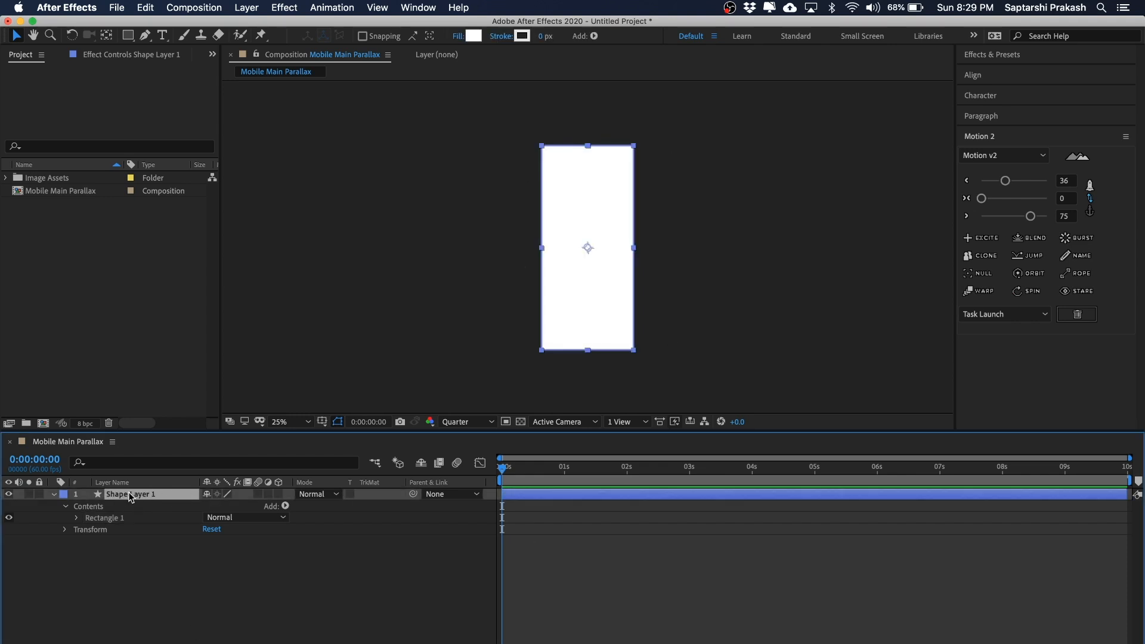
key(Return)
text(BG)
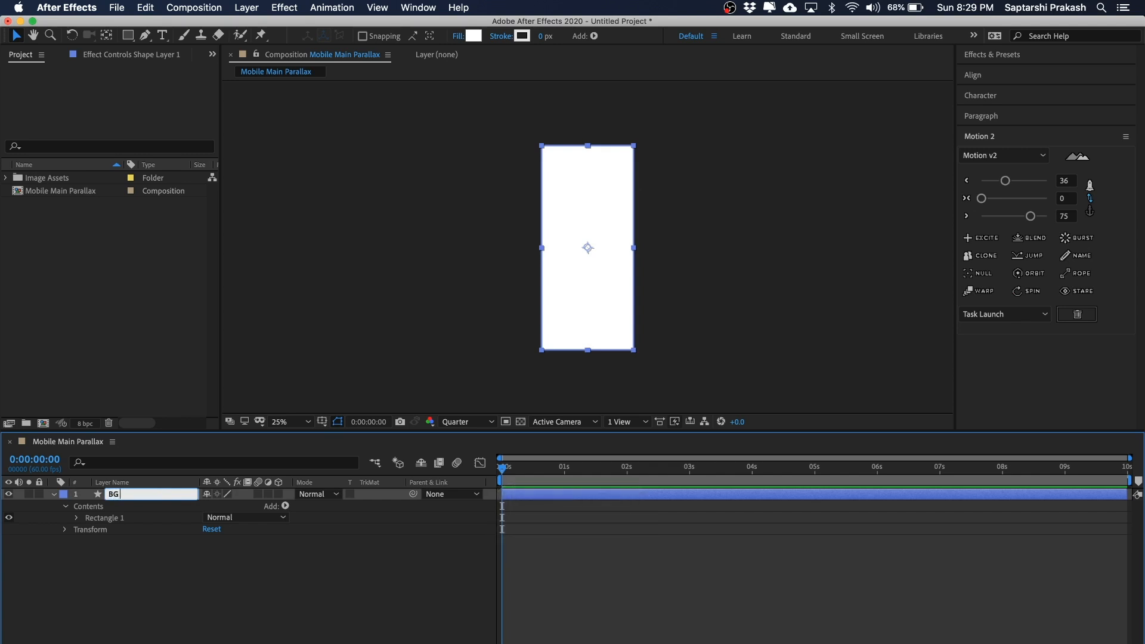
text( White)
key(Return)
click(292, 607)
Try moving the BG White layer sideways within the composition and undo the move
click(146, 499)
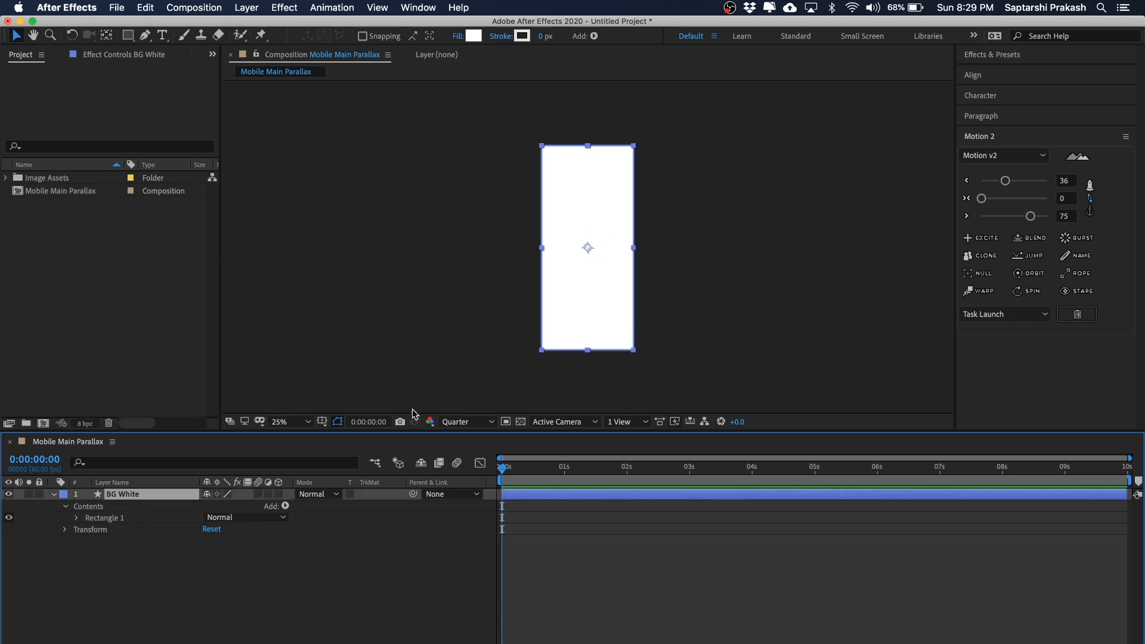
click(843, 229)
drag(609, 231, 642, 226)
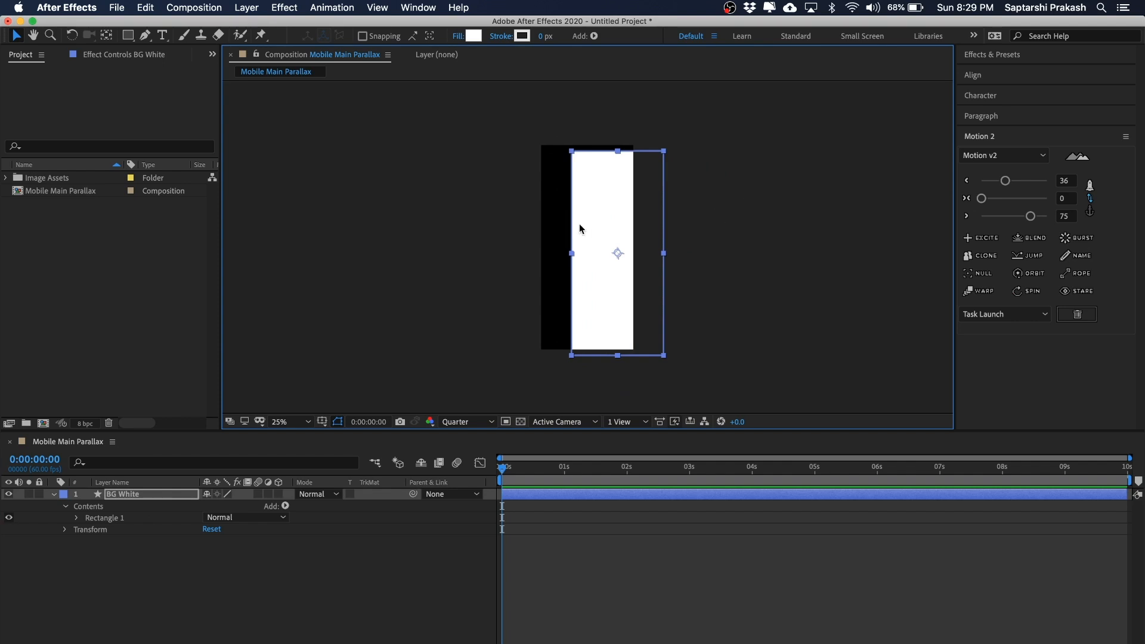
key(ctrl+z)
click(752, 181)
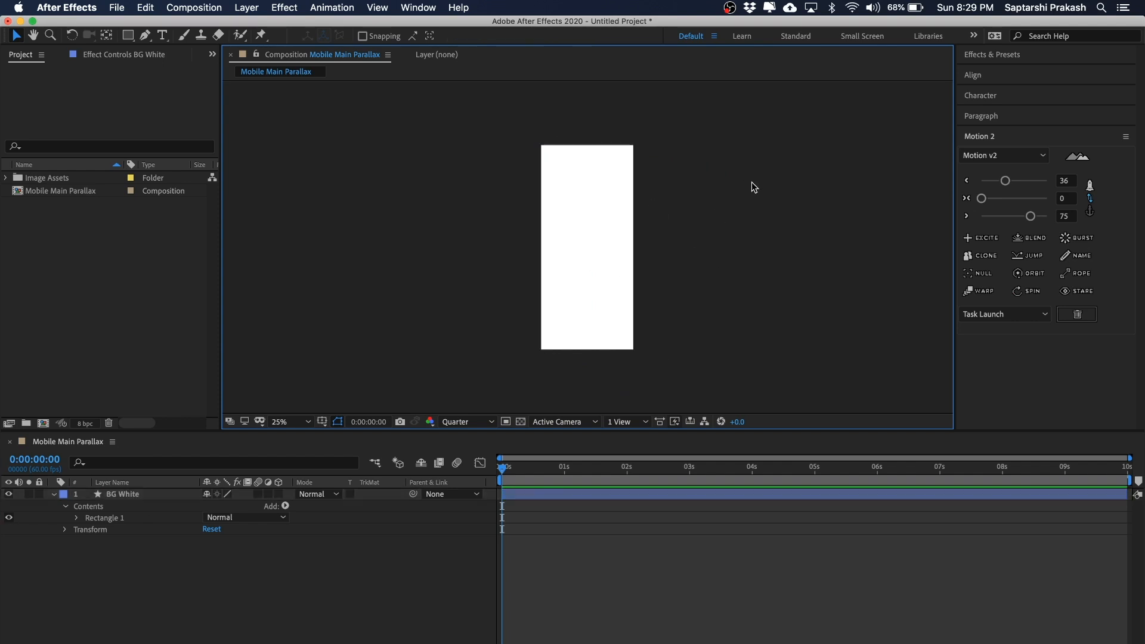
click(569, 217)
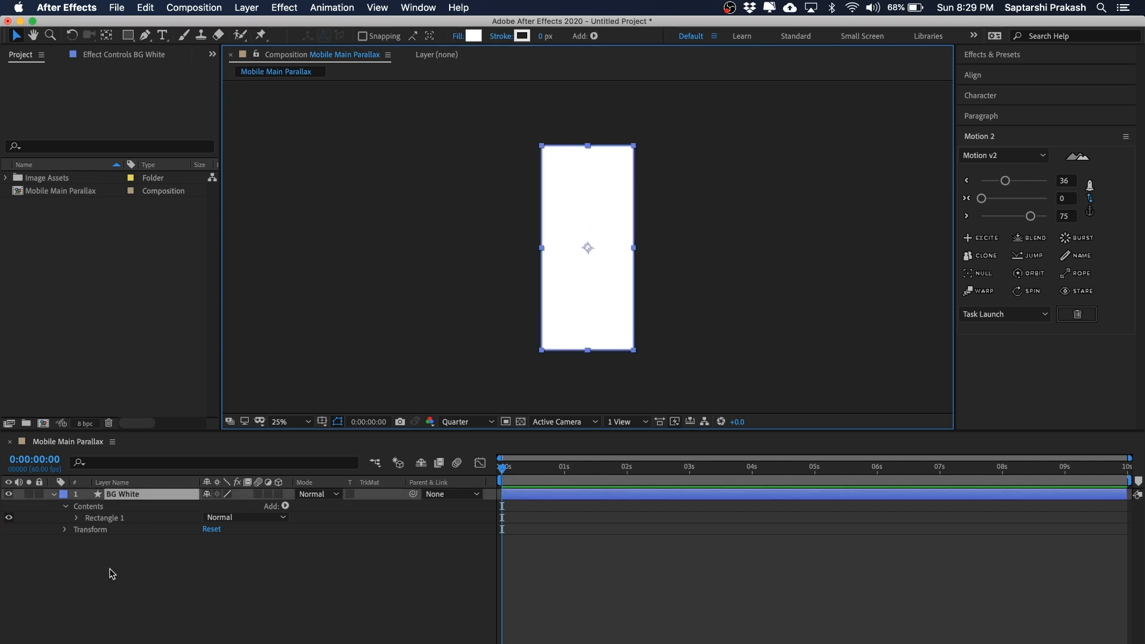
Lock the BG White layer, collapse its properties, and test that it cannot be selected or moved in the composition
click(39, 495)
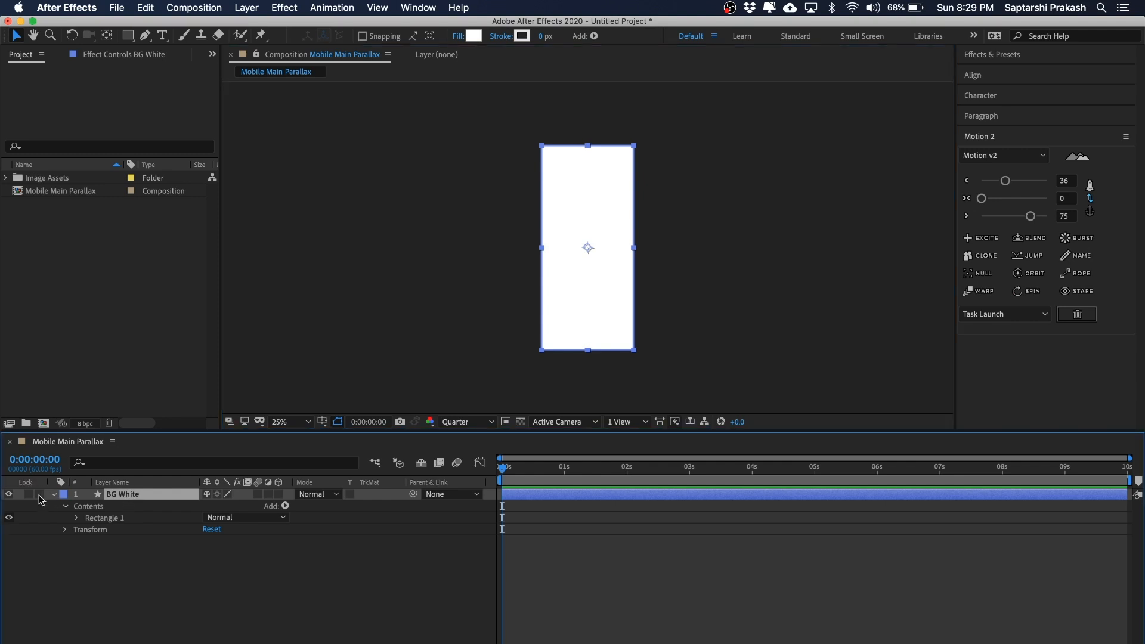
click(53, 494)
drag(648, 262, 501, 328)
drag(585, 181, 686, 221)
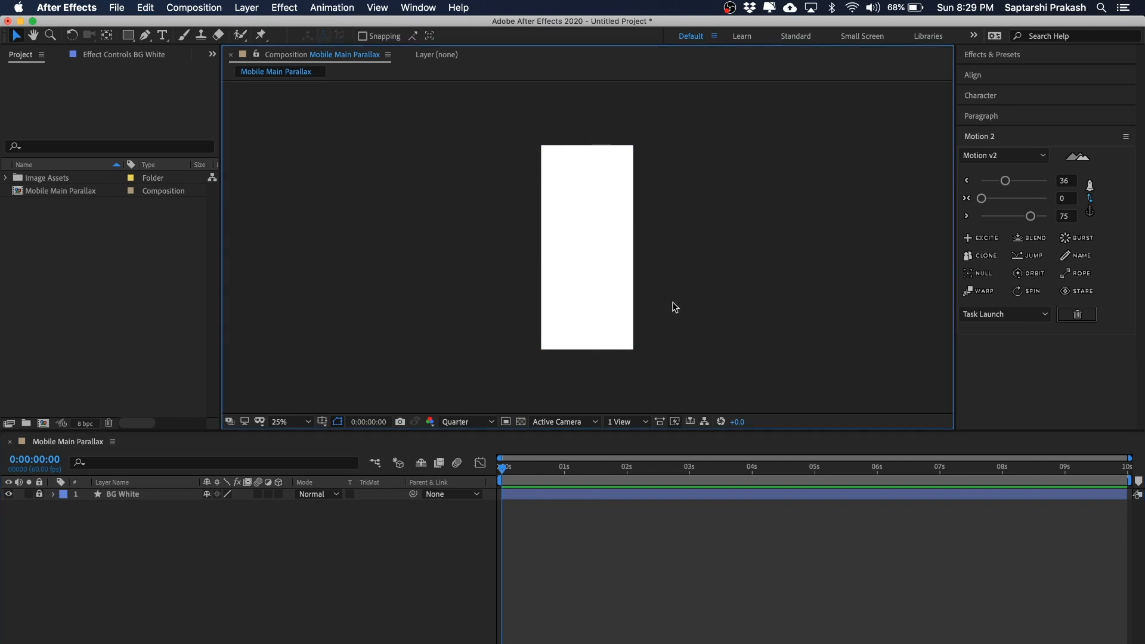
click(308, 532)
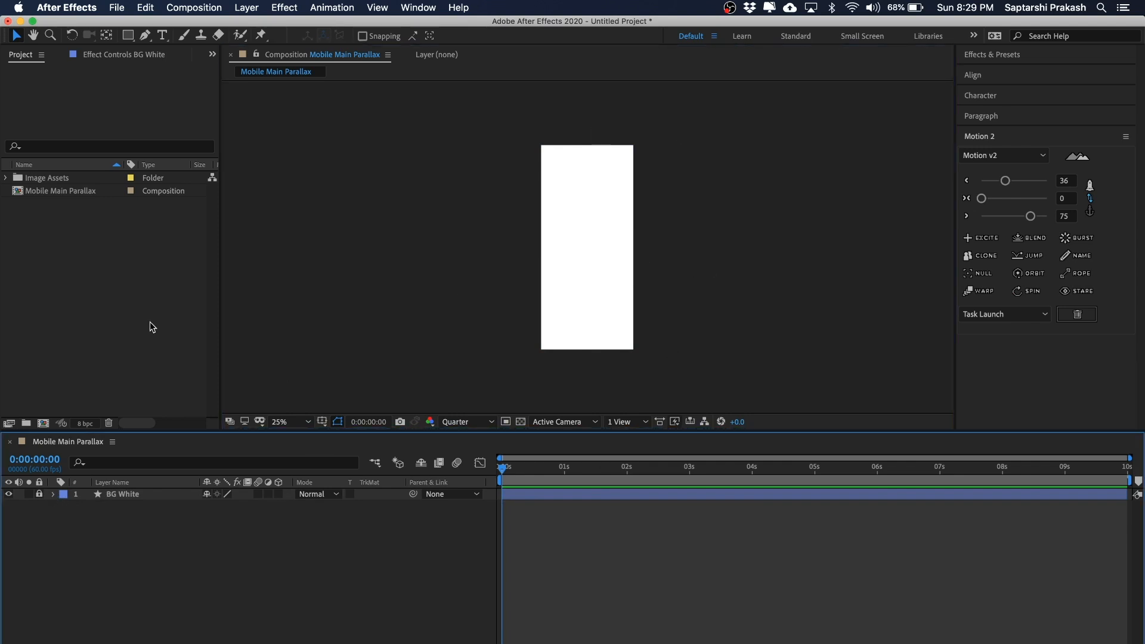
Add UI Home.png from the Image Assets folder to the Mobile Main Parallax composition as a layer above BG White
click(5, 178)
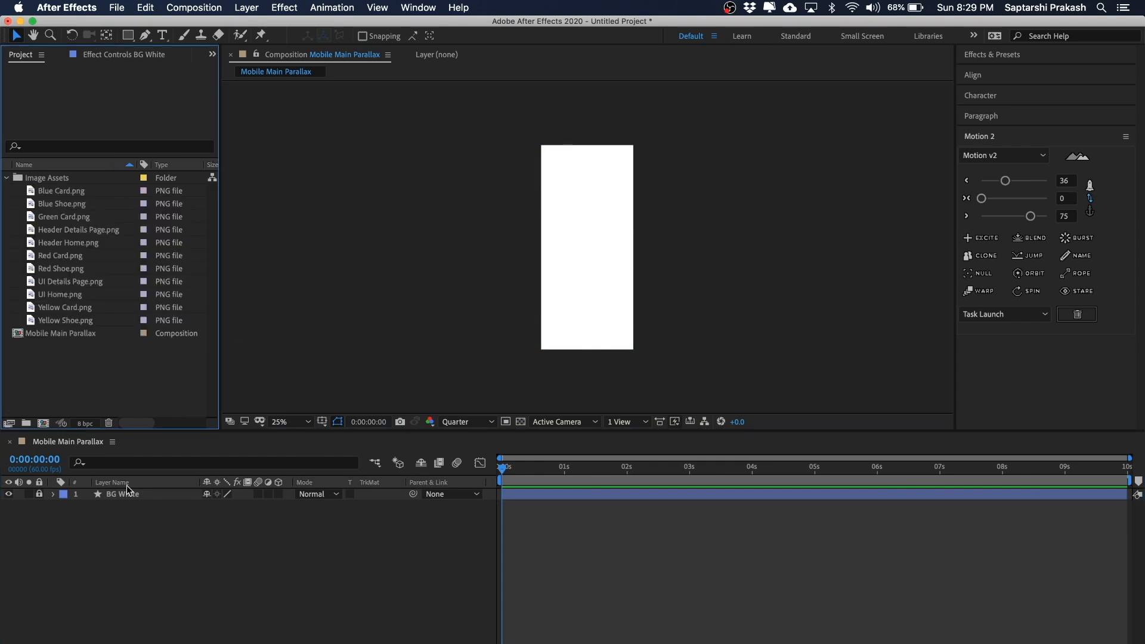
click(66, 312)
click(68, 298)
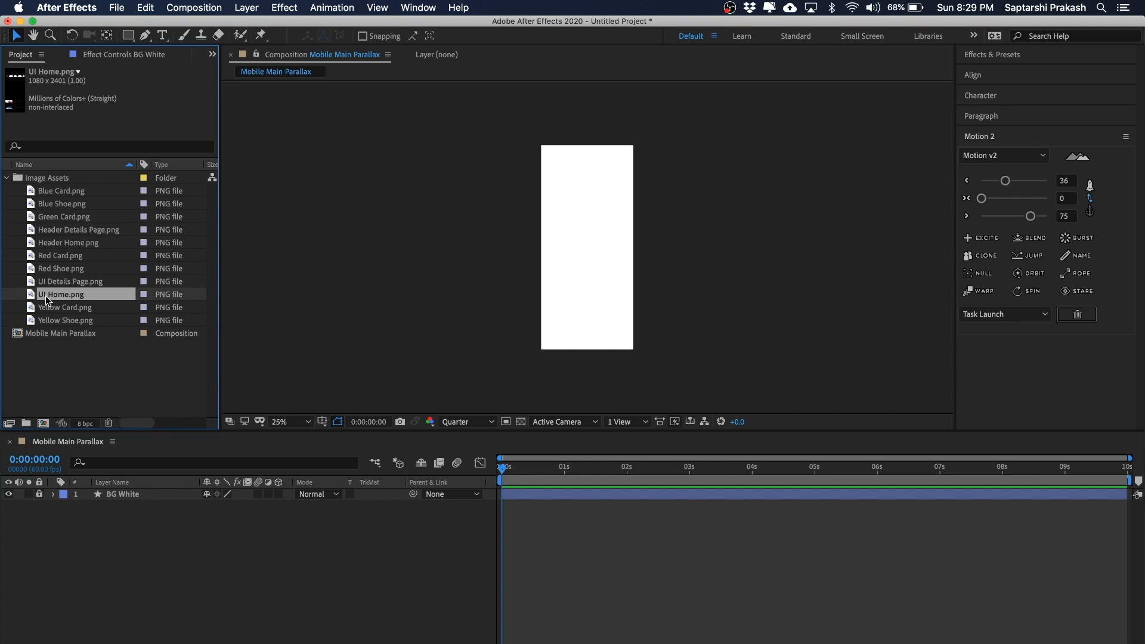
drag(47, 300, 129, 491)
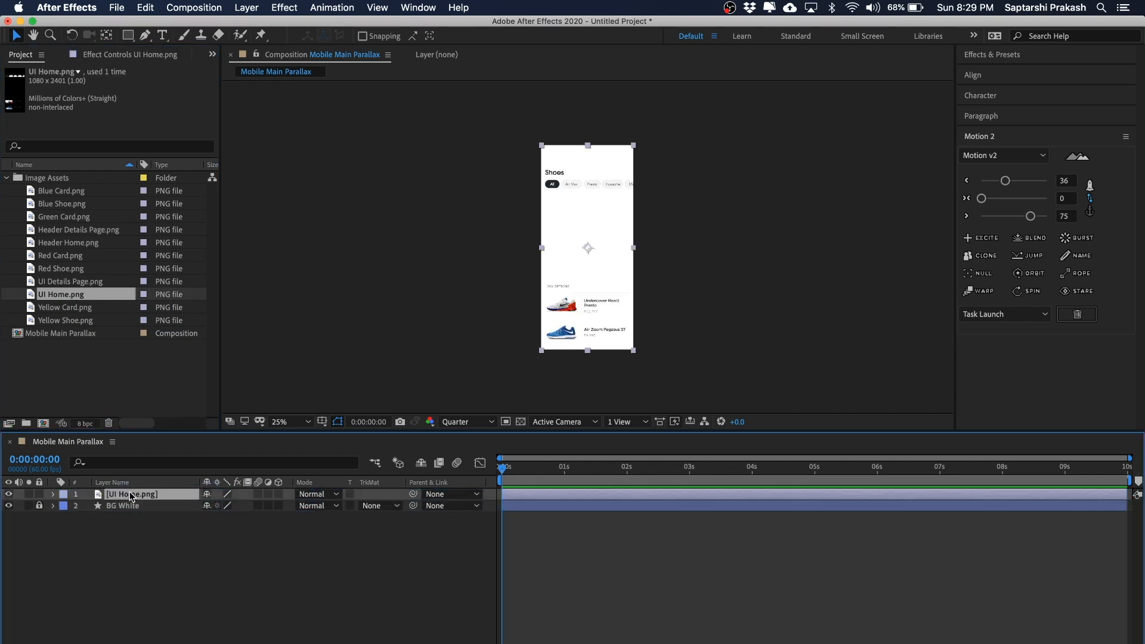
key(period)
key(h)
drag(795, 148, 720, 191)
key(v)
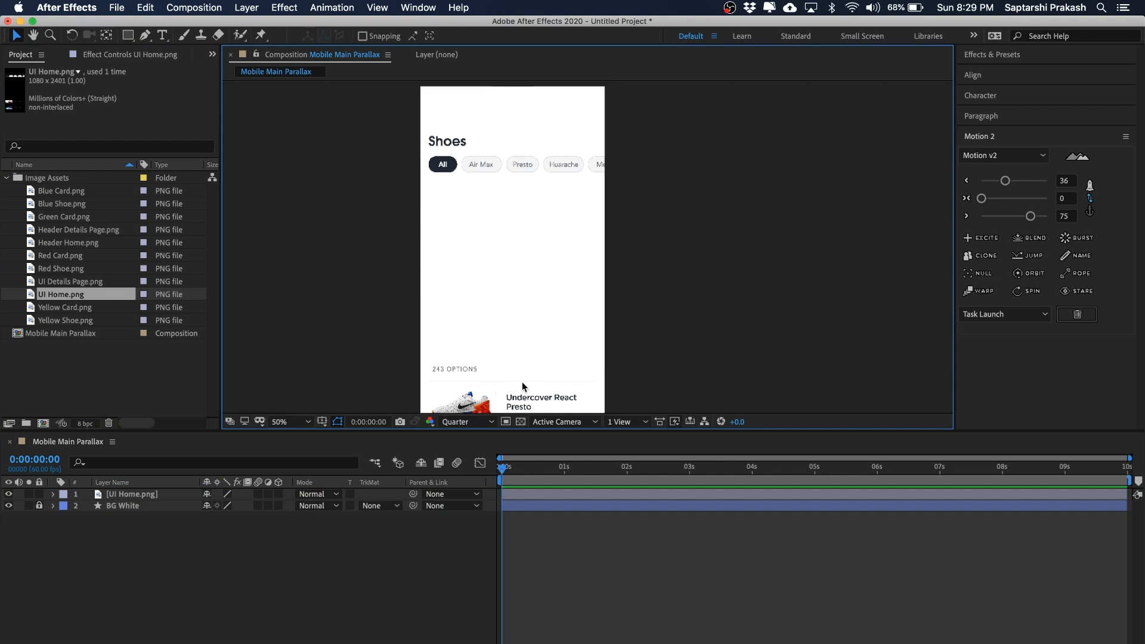
Add Red Card.png and Red Shoe.png above the UI Home layer, with the shoe in front of the card
click(34, 392)
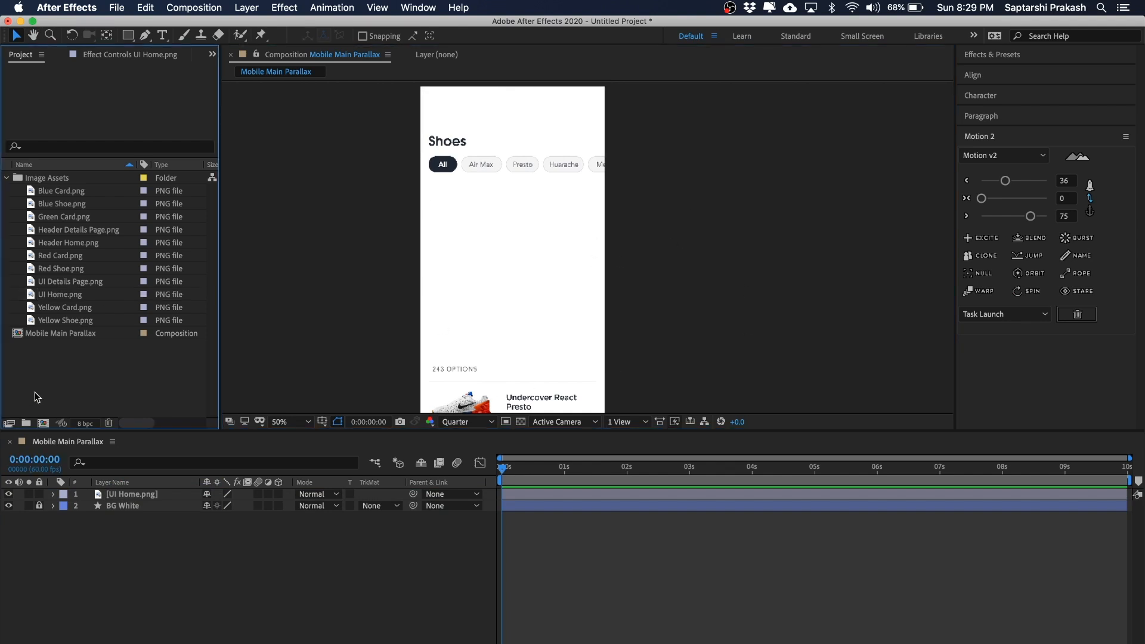
click(279, 584)
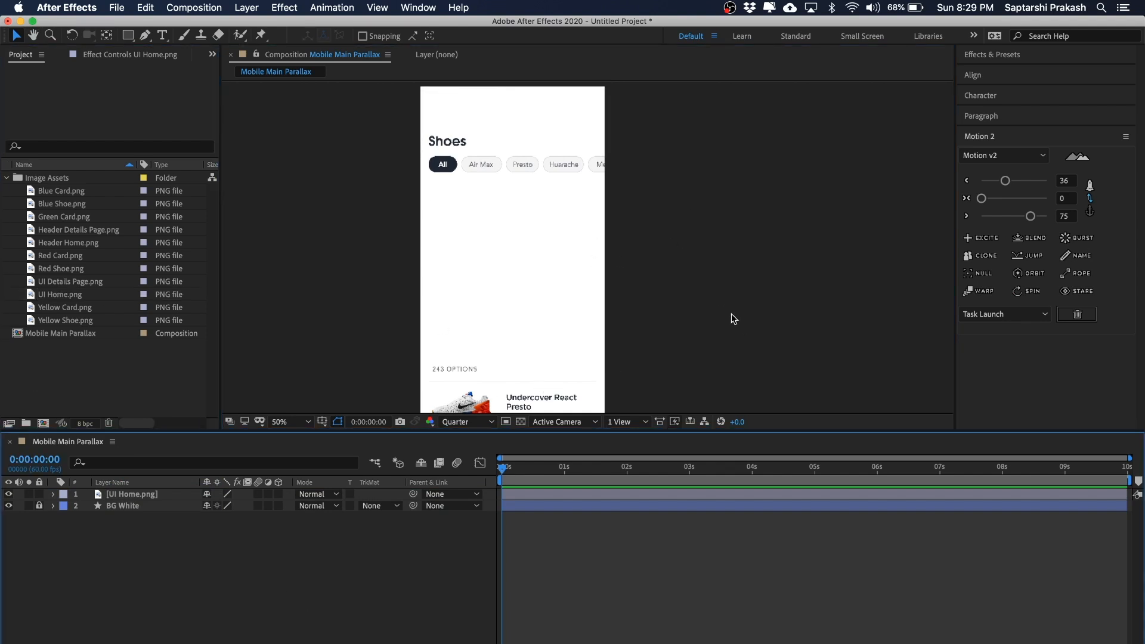
click(66, 346)
click(53, 256)
shift+click(70, 269)
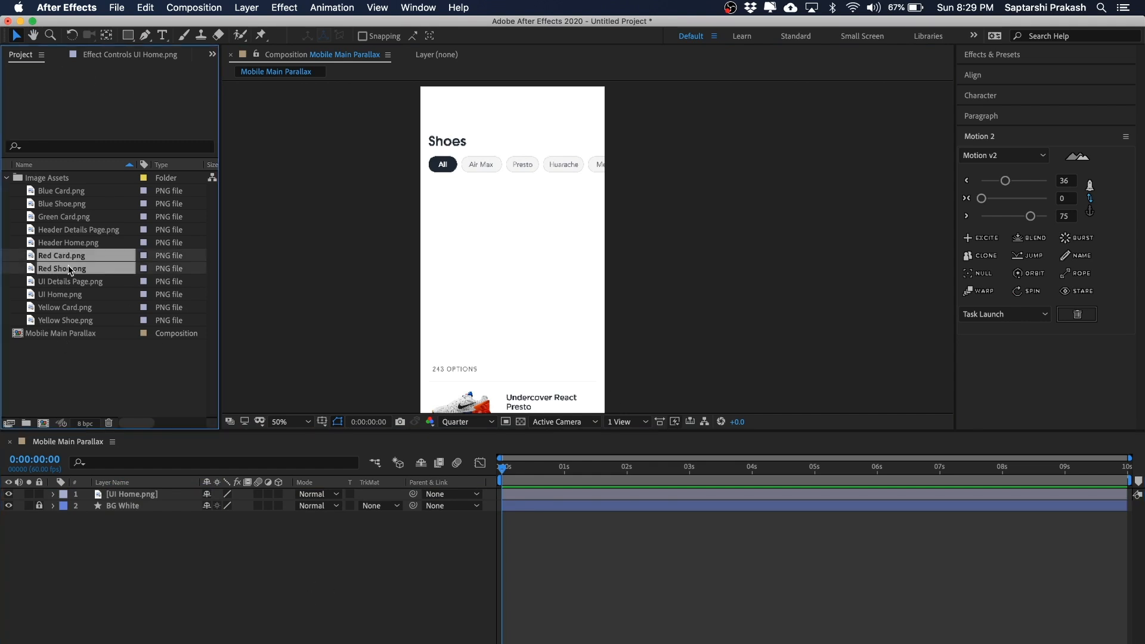
drag(70, 255, 141, 493)
click(209, 594)
click(141, 506)
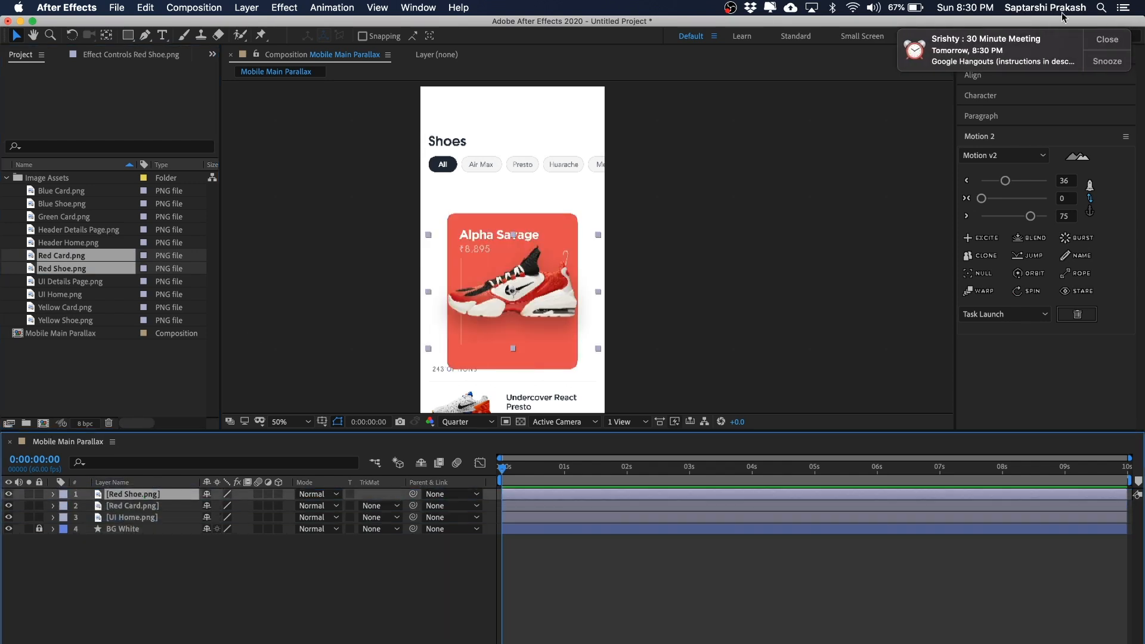
click(1107, 48)
click(268, 571)
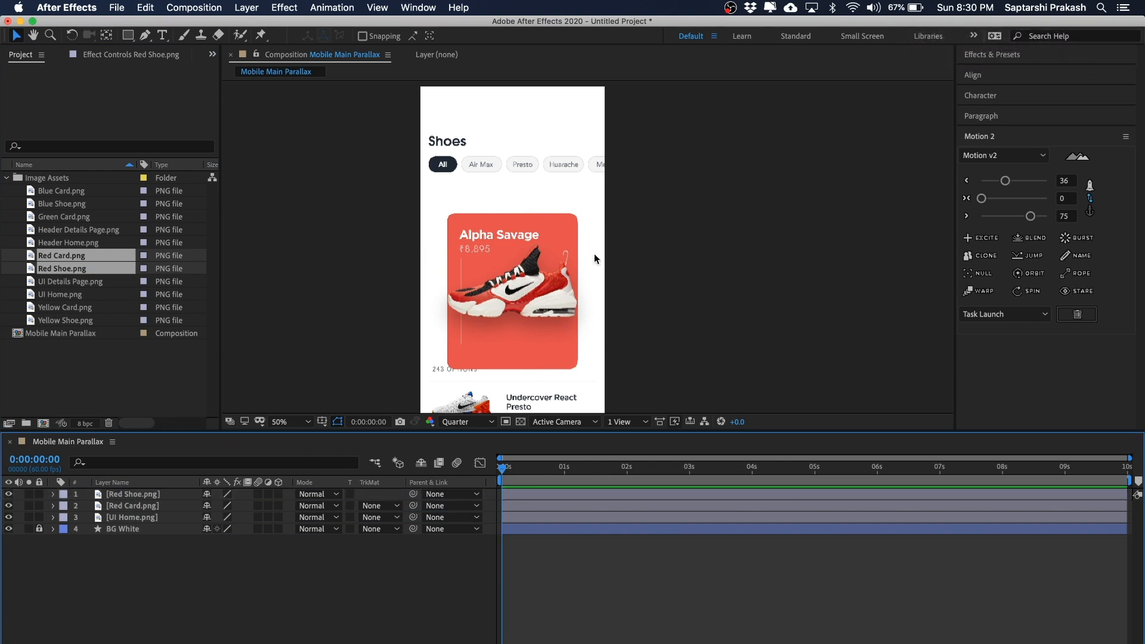
Move the red card into the empty area below the category filters and shift the red shoe slightly over it
click(511, 221)
drag(490, 235, 472, 207)
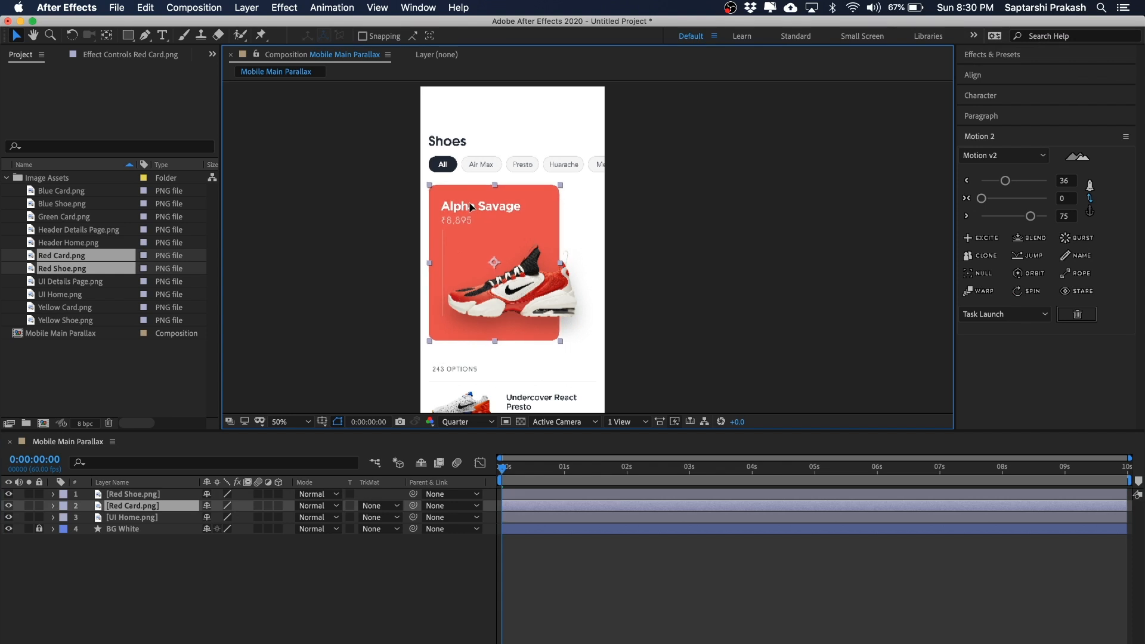
drag(527, 302, 532, 288)
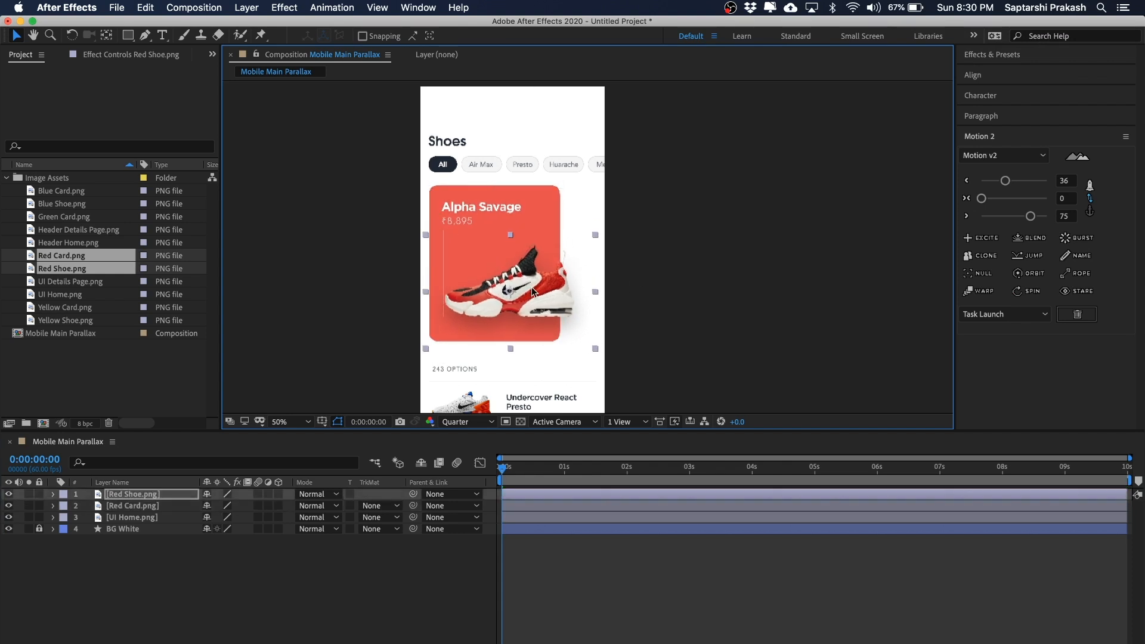
Reveal the Red Shoe layer's Rotation property and set it to -30°
click(174, 498)
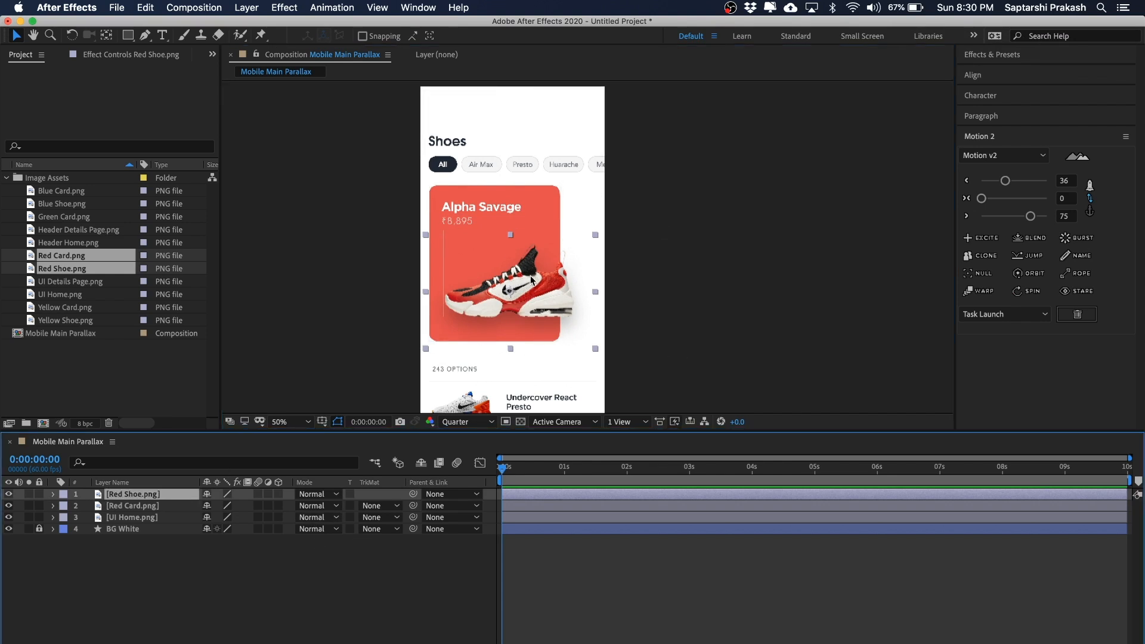
key(r)
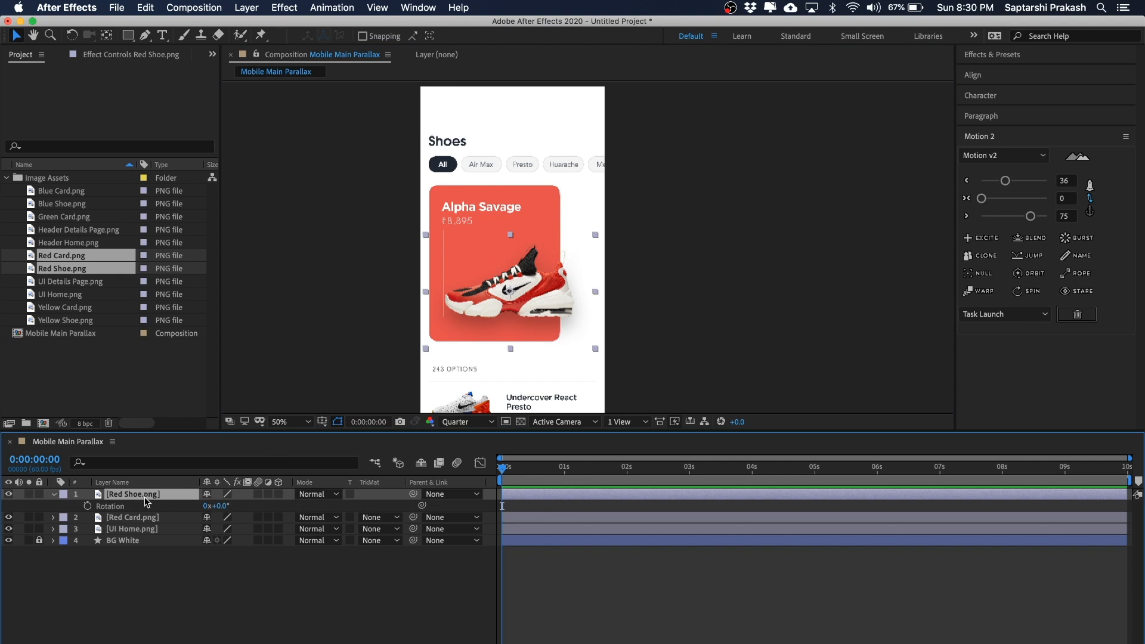
click(52, 495)
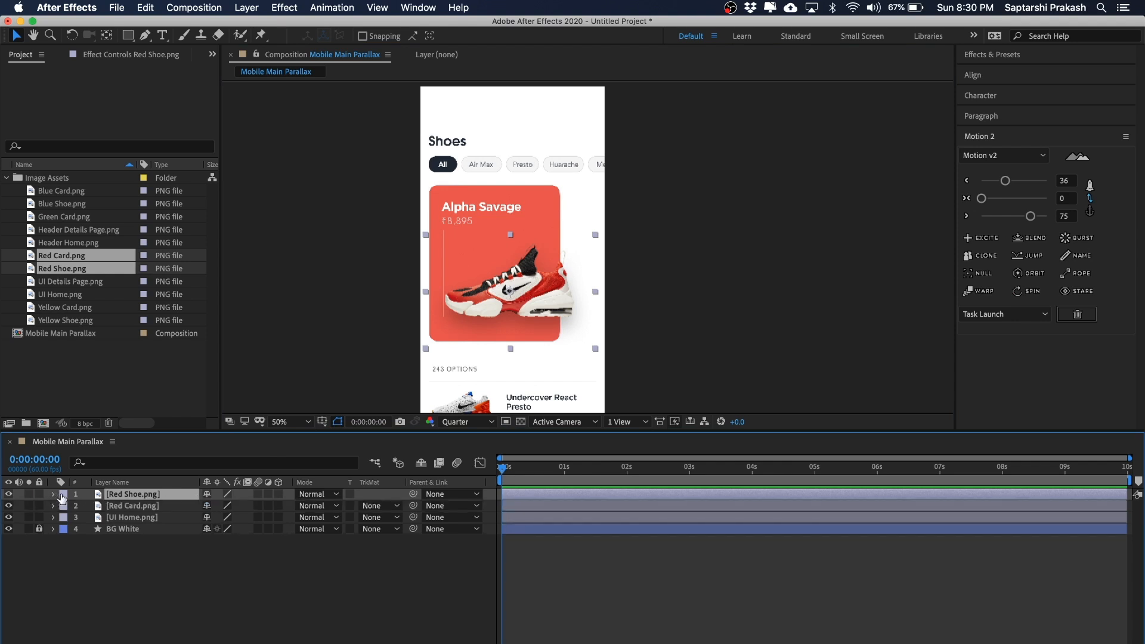
click(53, 495)
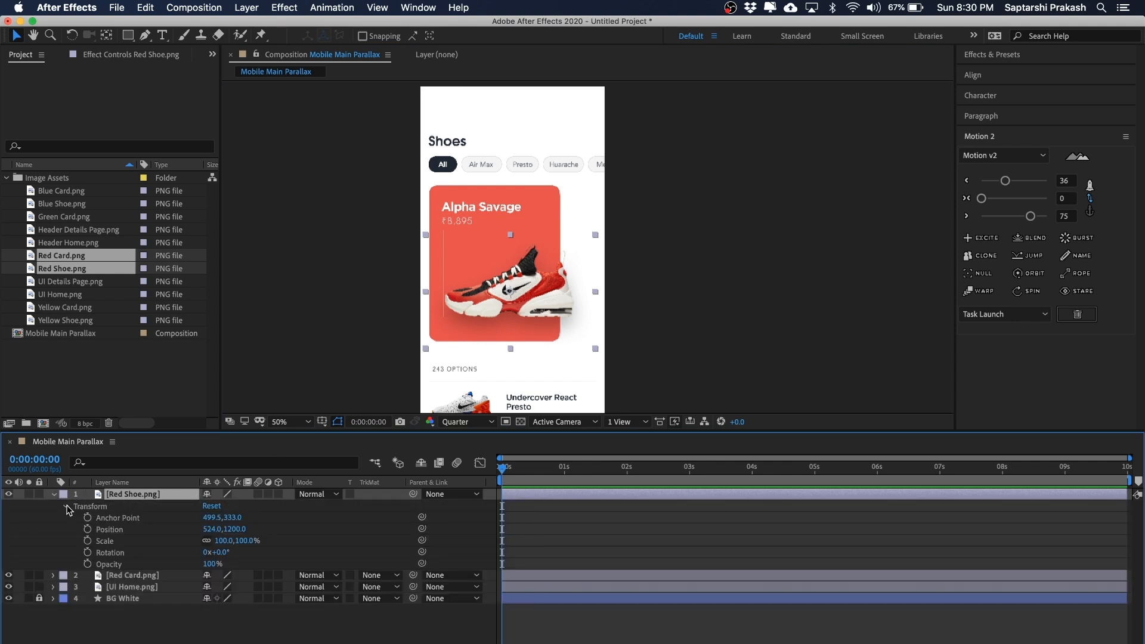
click(67, 507)
click(146, 574)
click(124, 493)
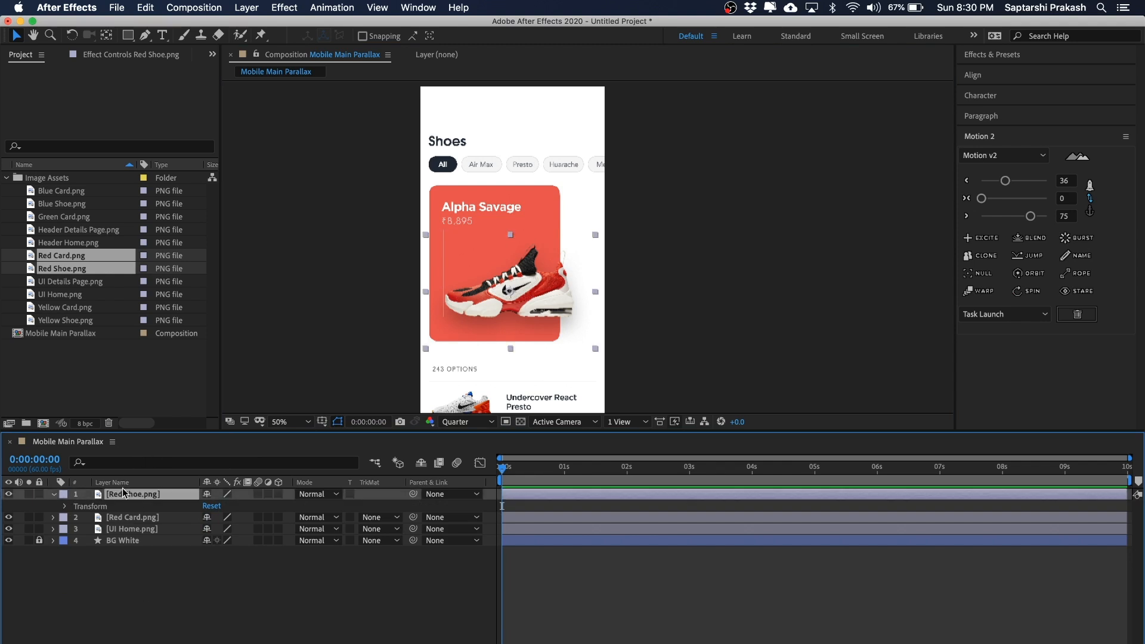
key(r)
click(221, 506)
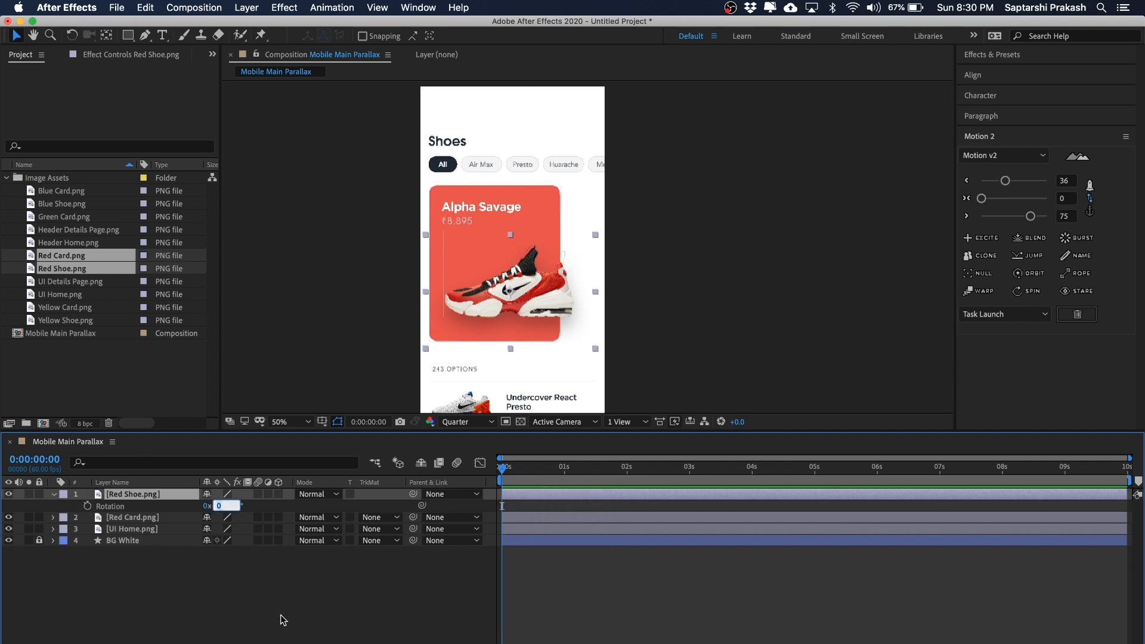
text(-30)
key(Return)
click(790, 318)
Fine-tune the layout by nudging the red card to about 444, 1036 and shifting the tilted red shoe slightly up
click(513, 283)
drag(521, 294, 520, 295)
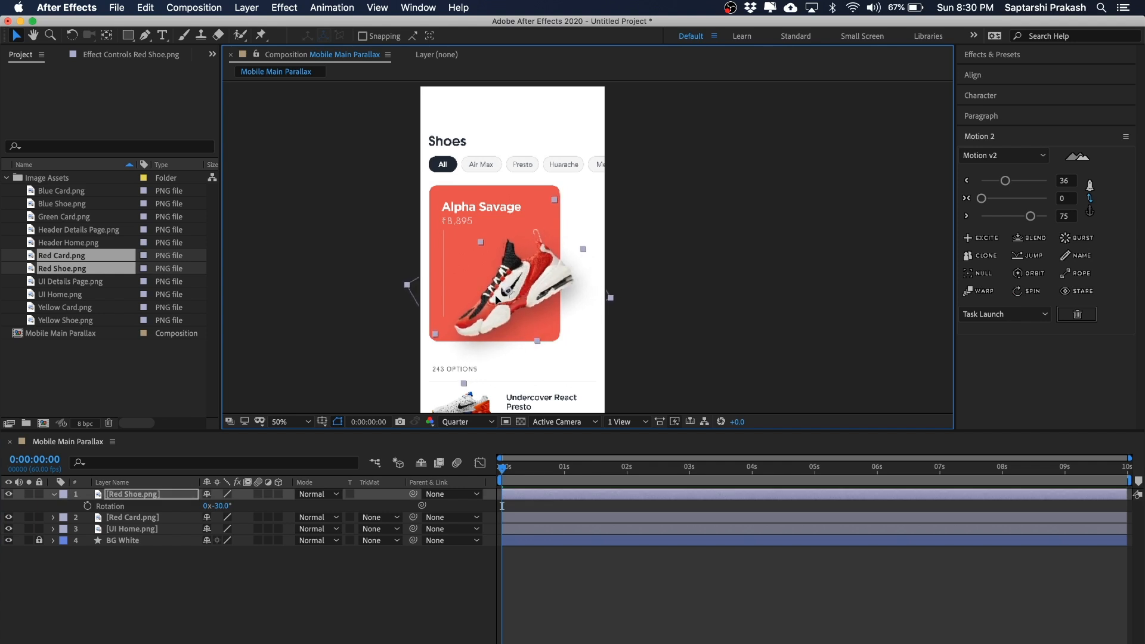
key(super+shift+a)
click(470, 217)
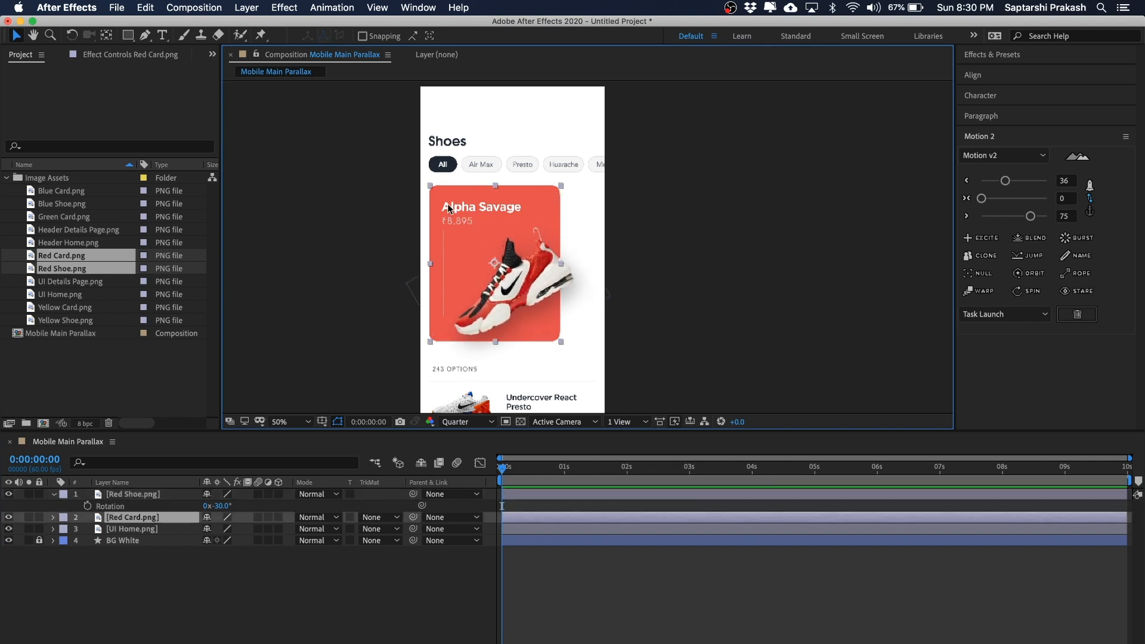
drag(450, 198, 452, 198)
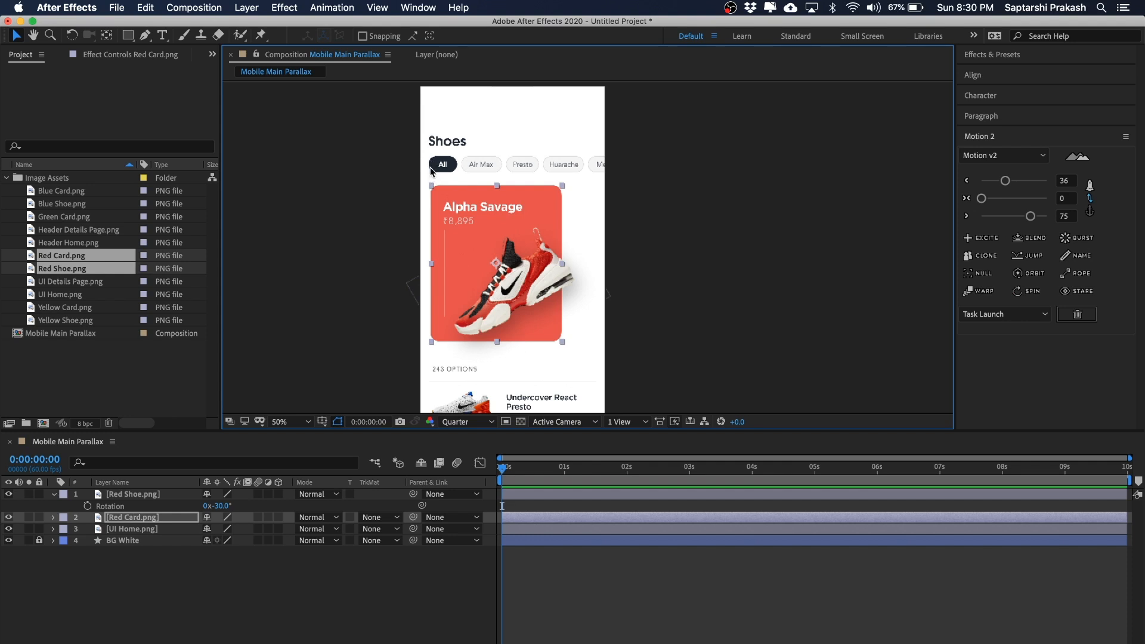
click(790, 316)
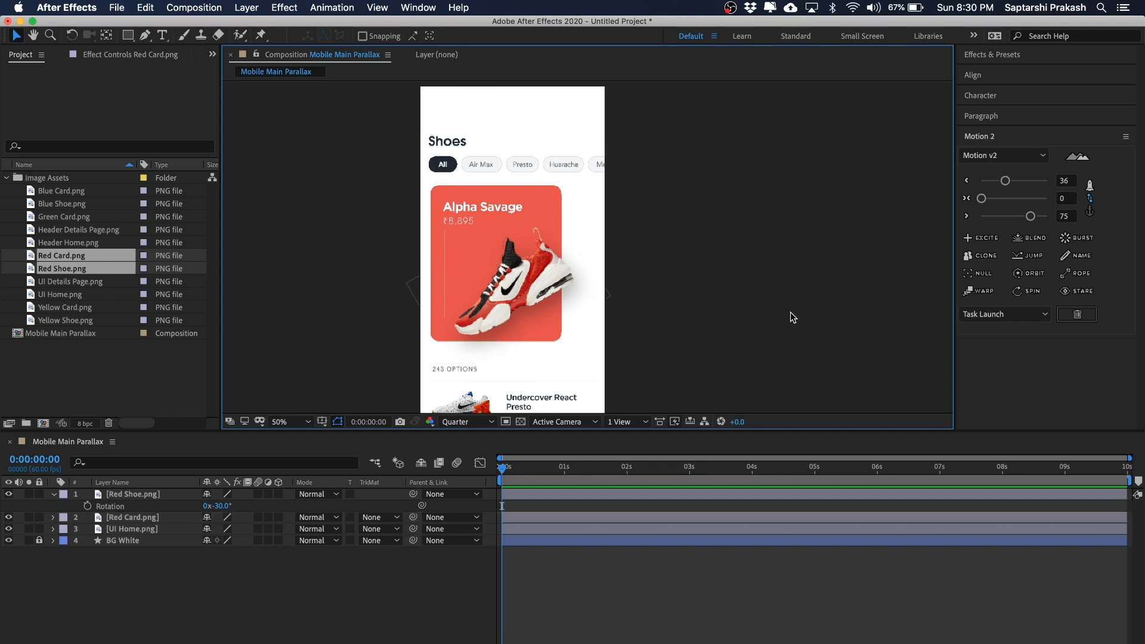
click(534, 292)
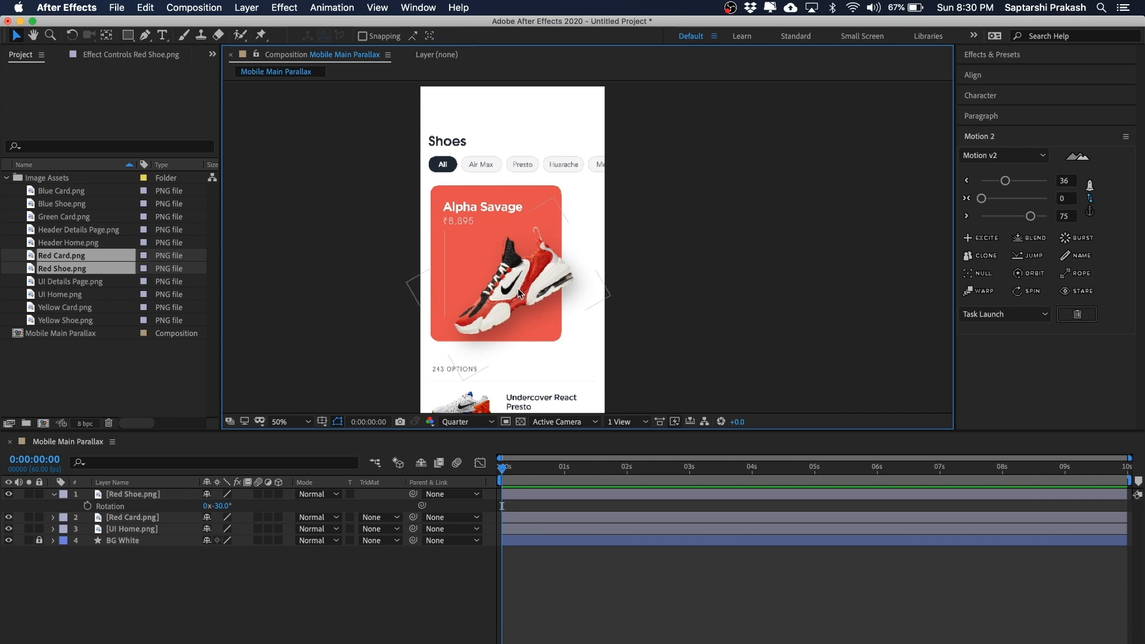
drag(518, 292, 518, 290)
click(621, 619)
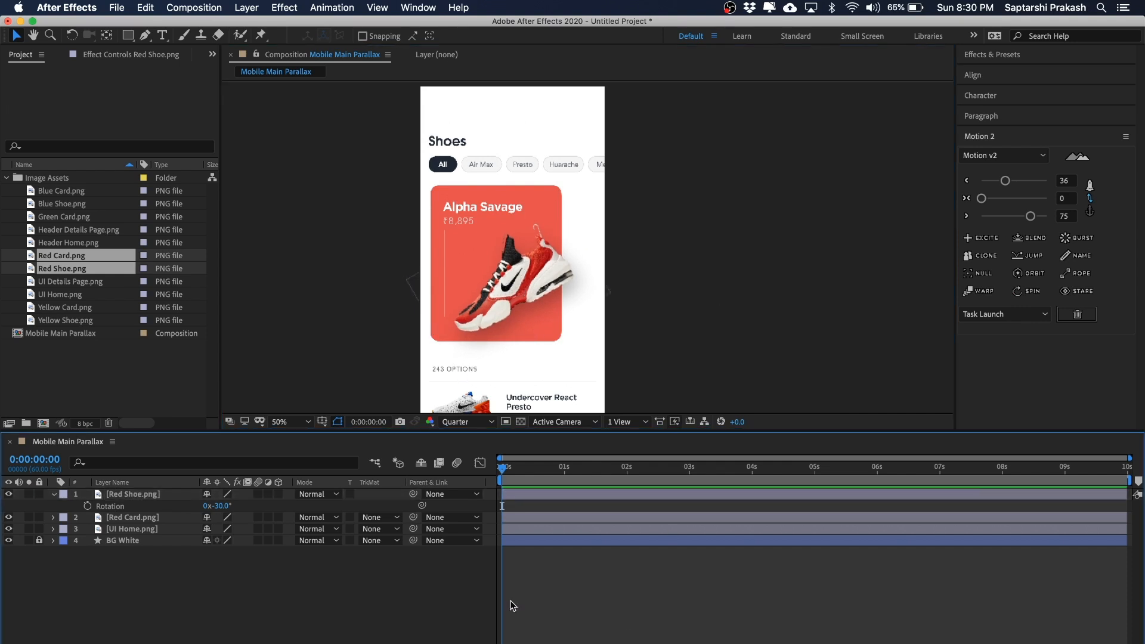
Reveal the Red Card layer's Position property and inspect its horizontal value
click(141, 517)
click(147, 495)
click(138, 517)
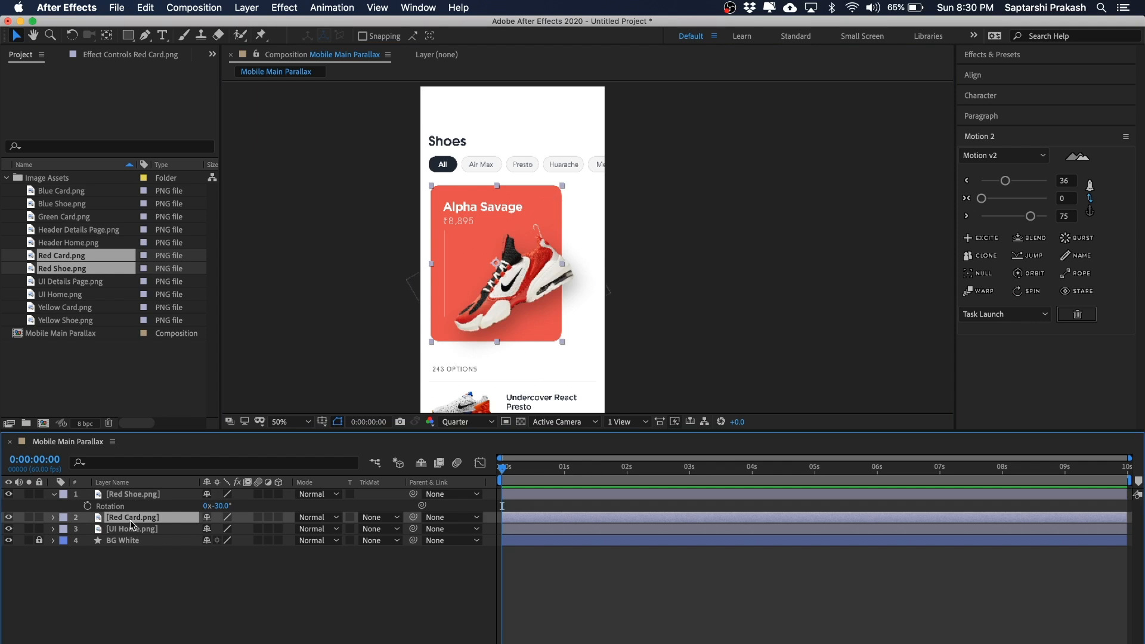
key(p)
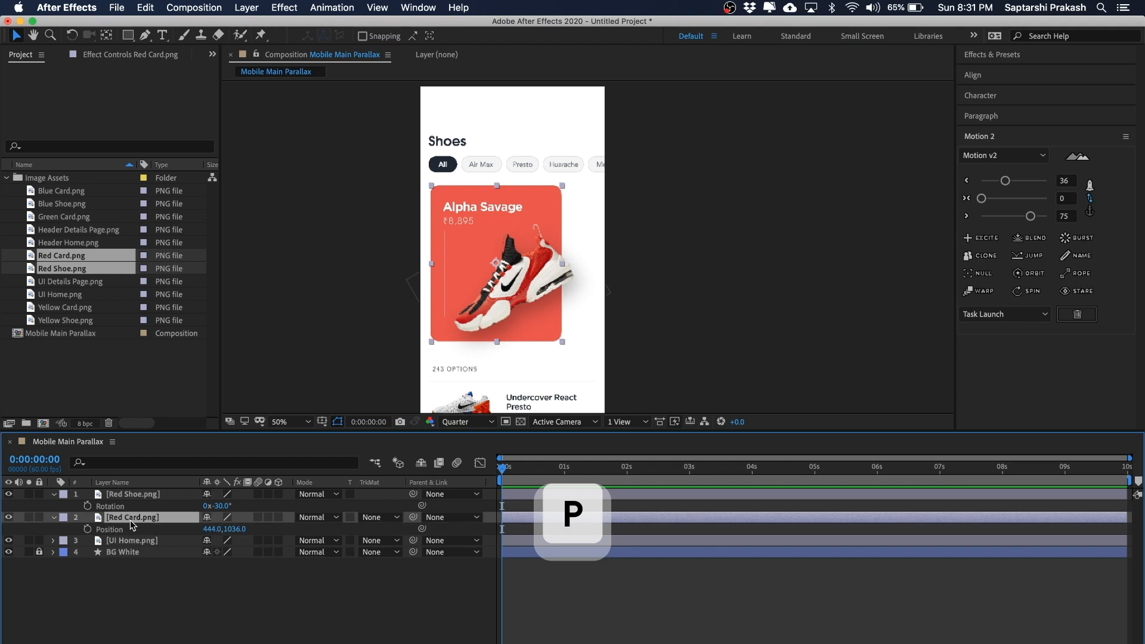
click(214, 568)
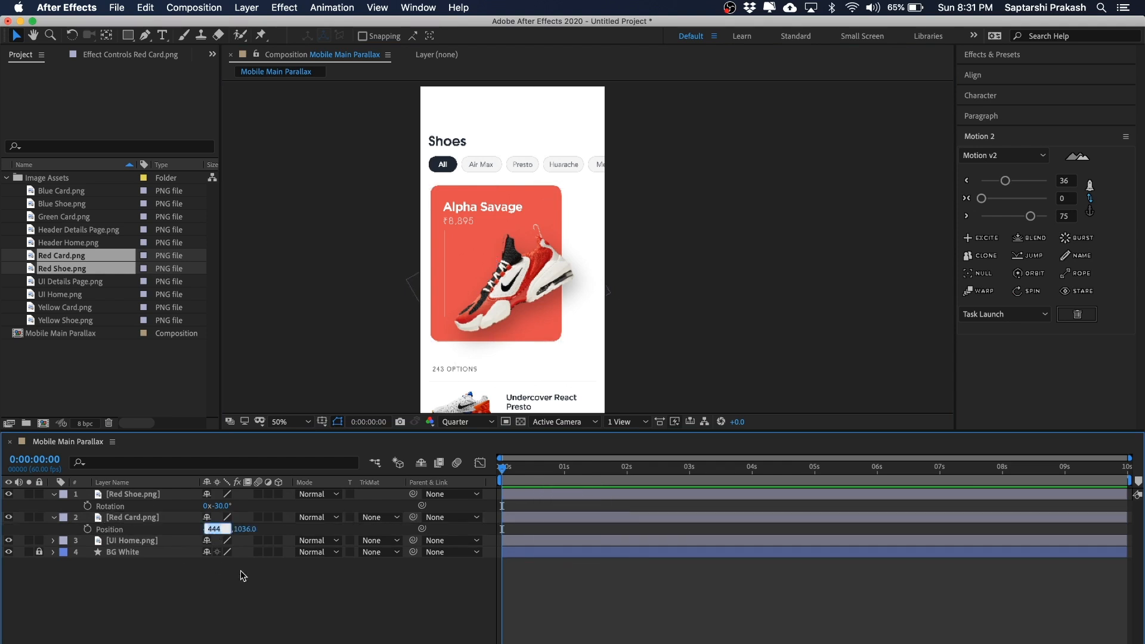
click(230, 530)
click(260, 583)
click(139, 518)
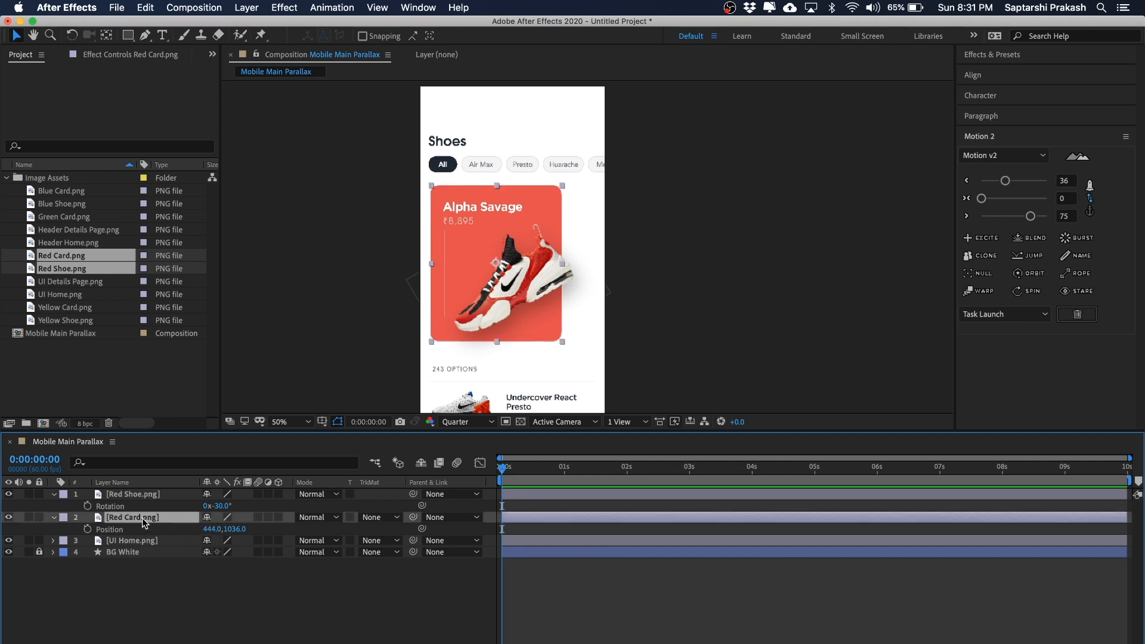
click(184, 603)
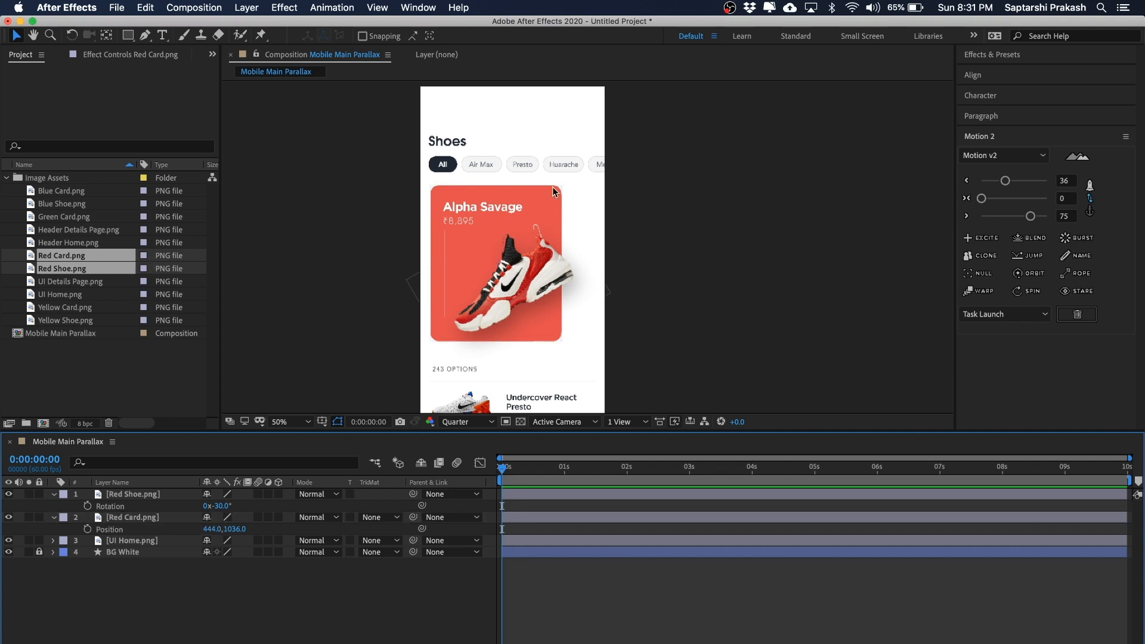
Add Yellow Card.png and Yellow Shoe.png from the Image Assets folder to the composition above the Red Shoe layer
click(82, 387)
click(204, 642)
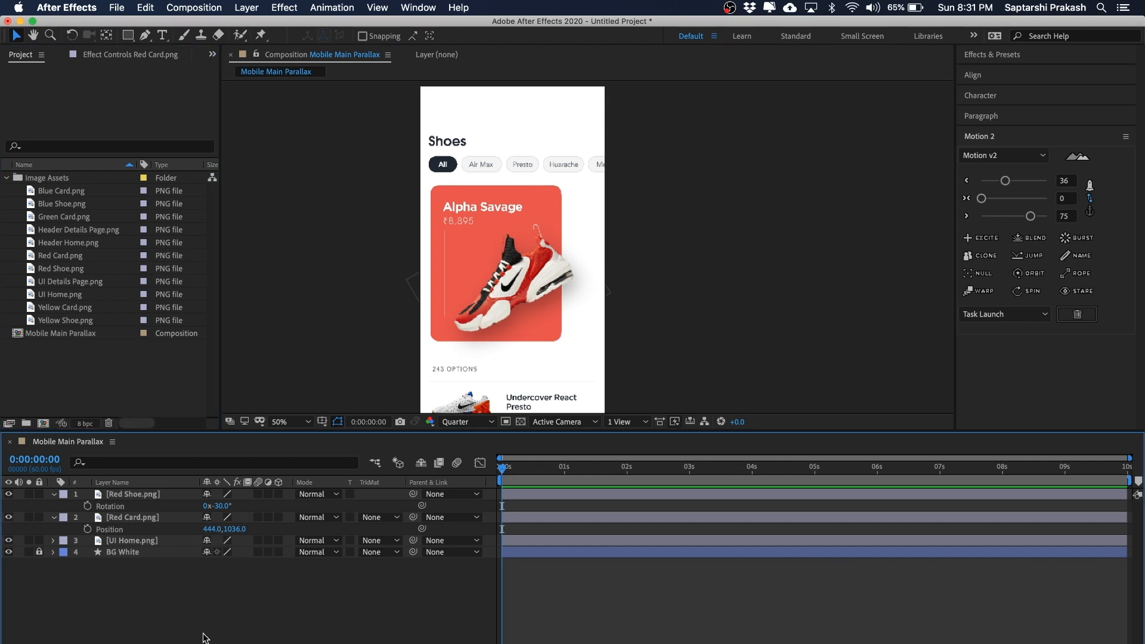
click(78, 376)
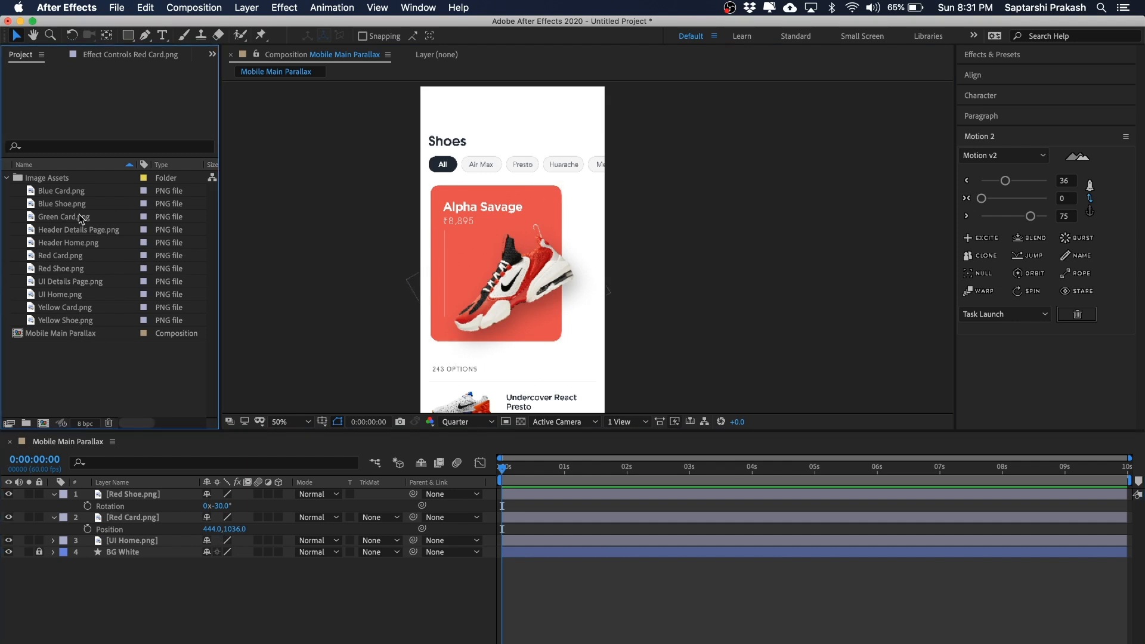
click(65, 309)
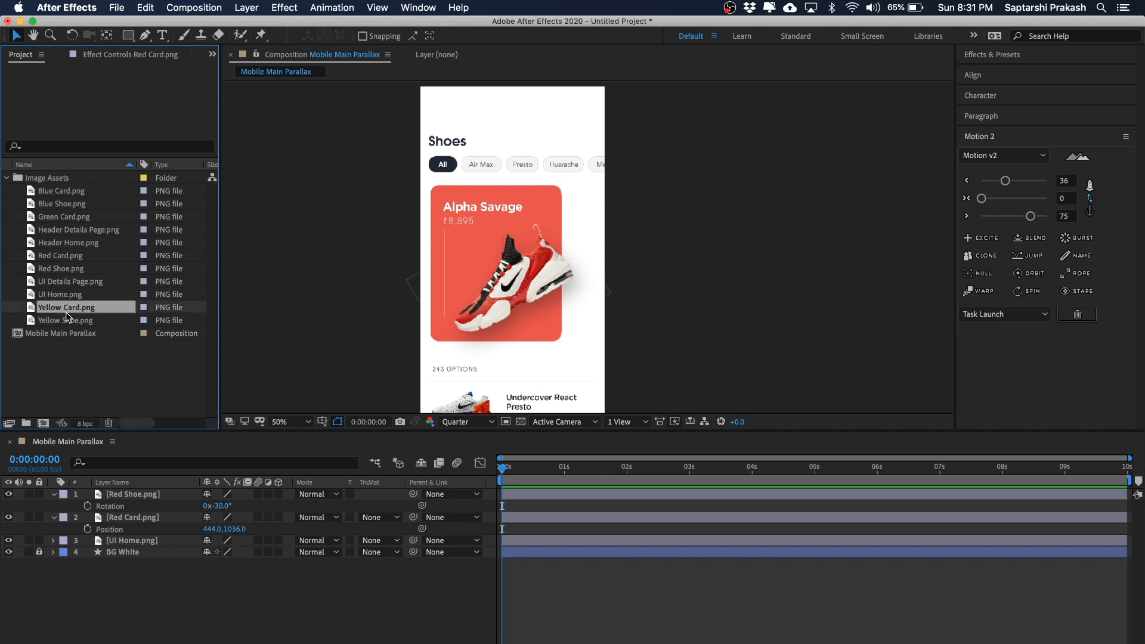
shift+click(68, 322)
drag(65, 318, 137, 498)
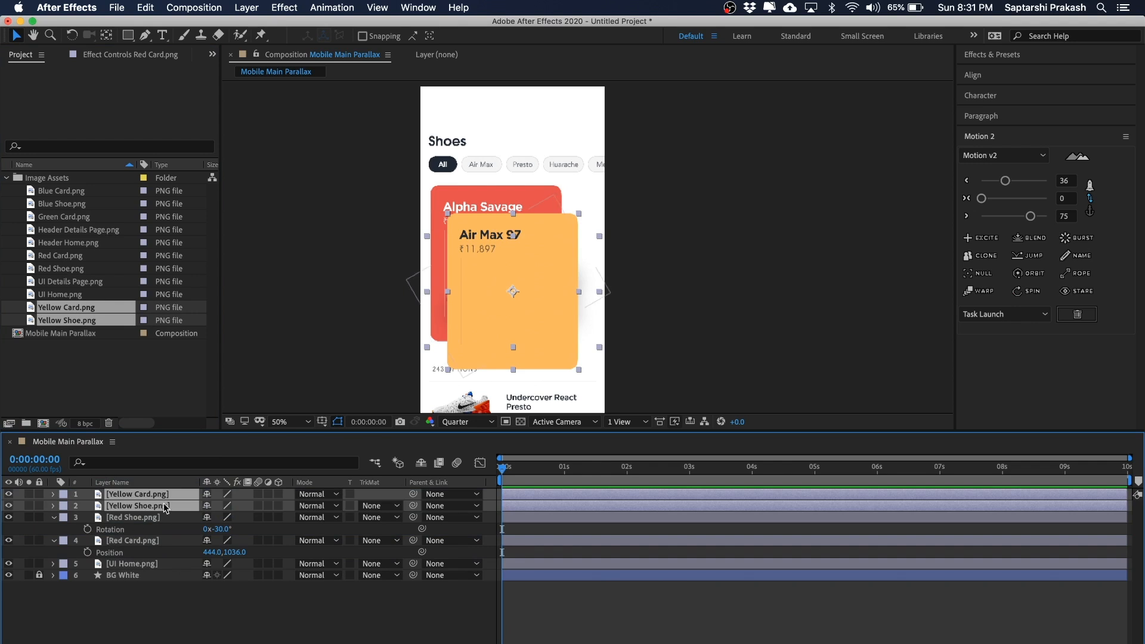
Move the Yellow Shoe layer above the Yellow Card layer so the shoe sits in front of its card
click(696, 232)
click(137, 506)
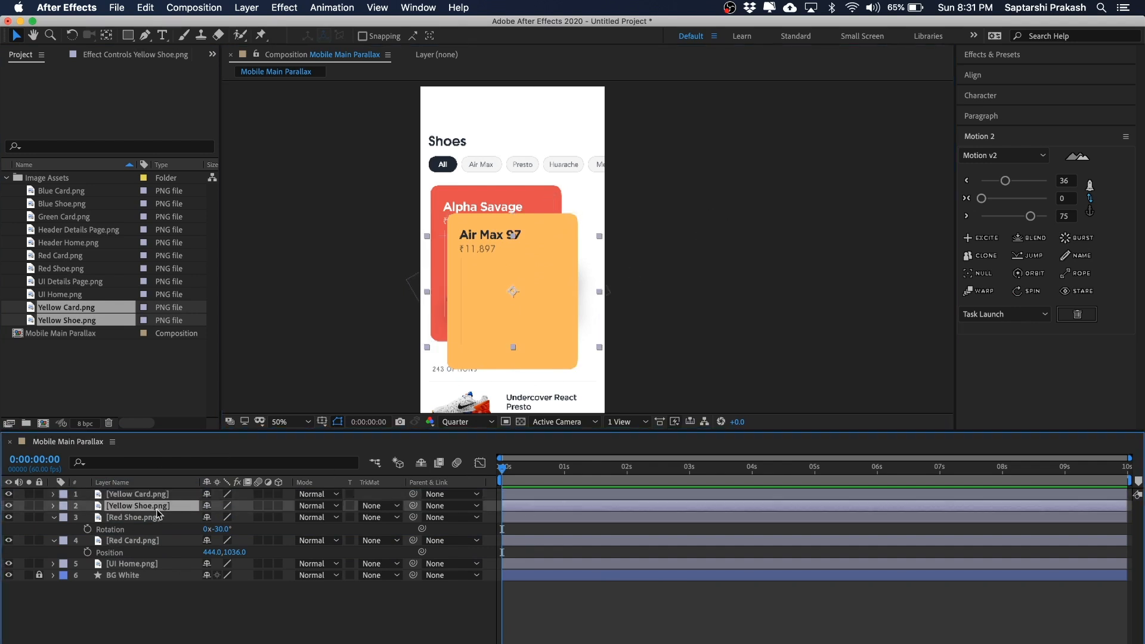
drag(143, 507, 142, 493)
click(734, 272)
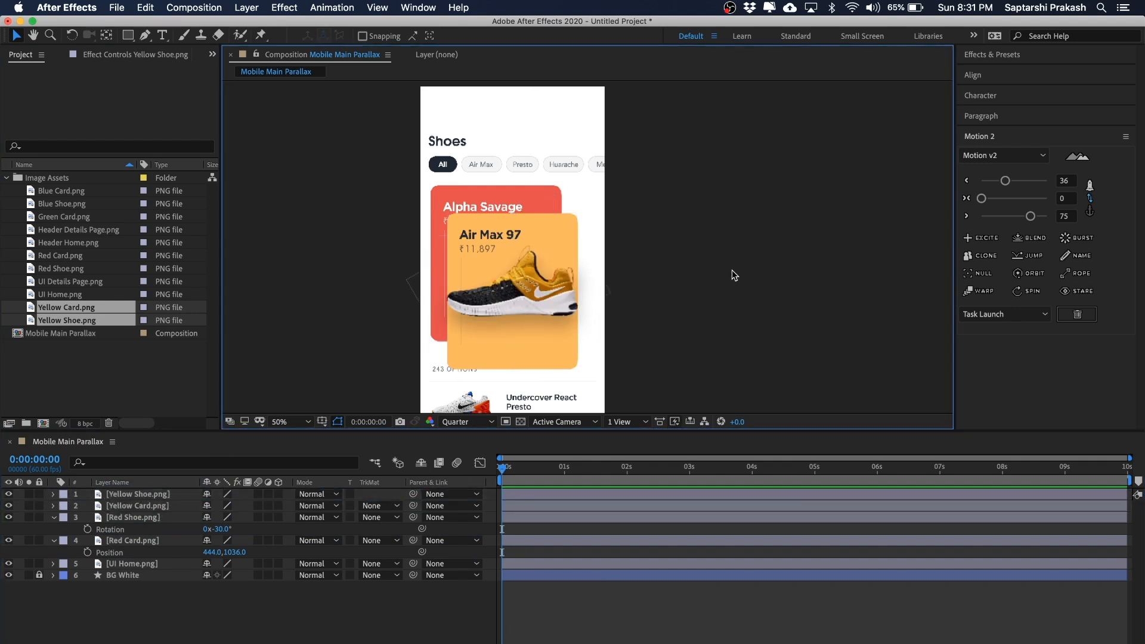
Place the yellow card directly over the red card, reveal its Position property and set the horizontal value to 444
click(491, 232)
drag(482, 233, 466, 205)
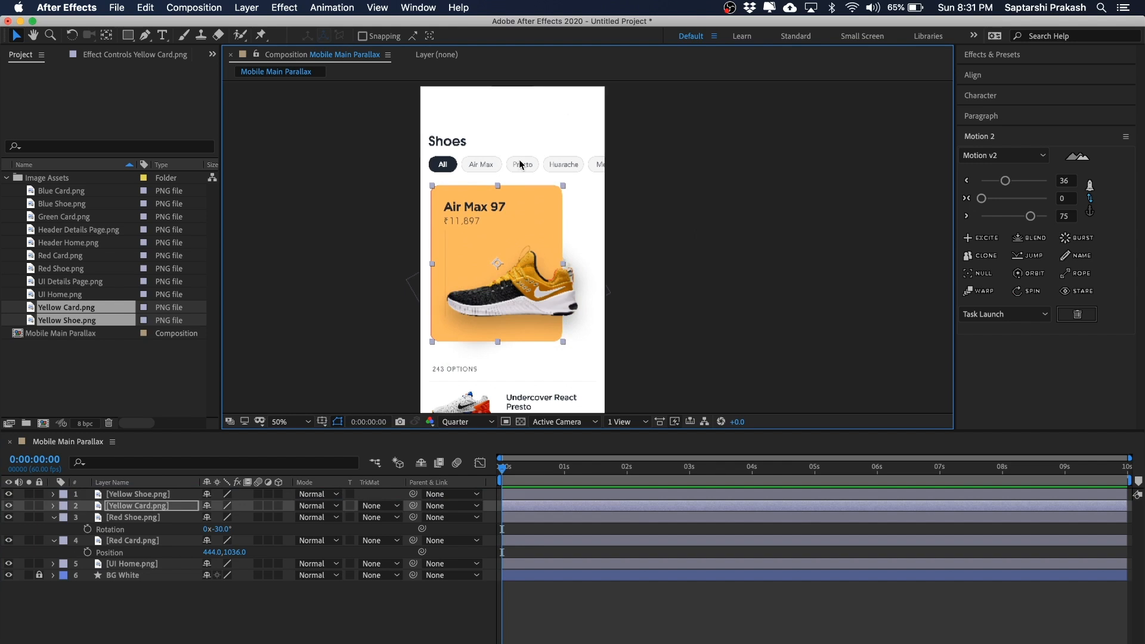
click(147, 507)
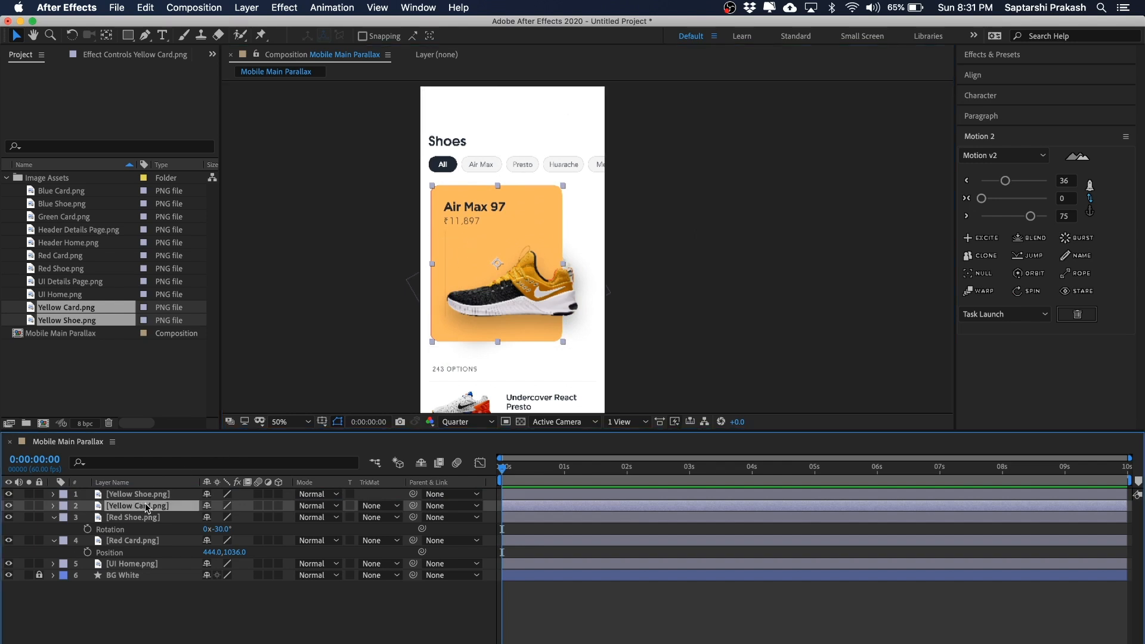
key(p)
click(154, 602)
click(132, 552)
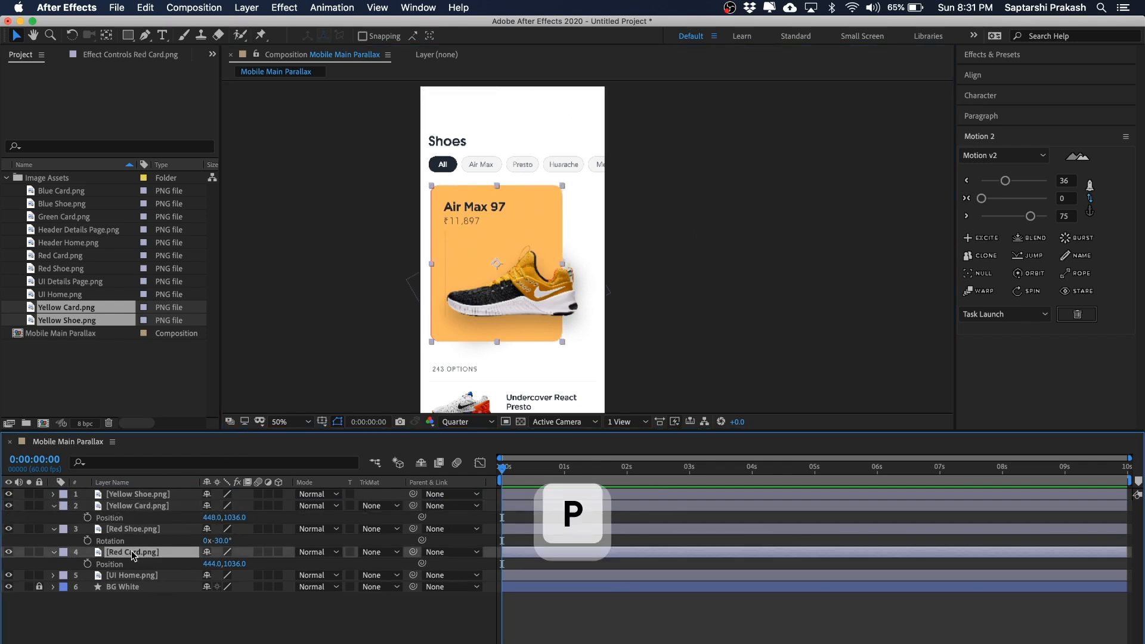
click(128, 508)
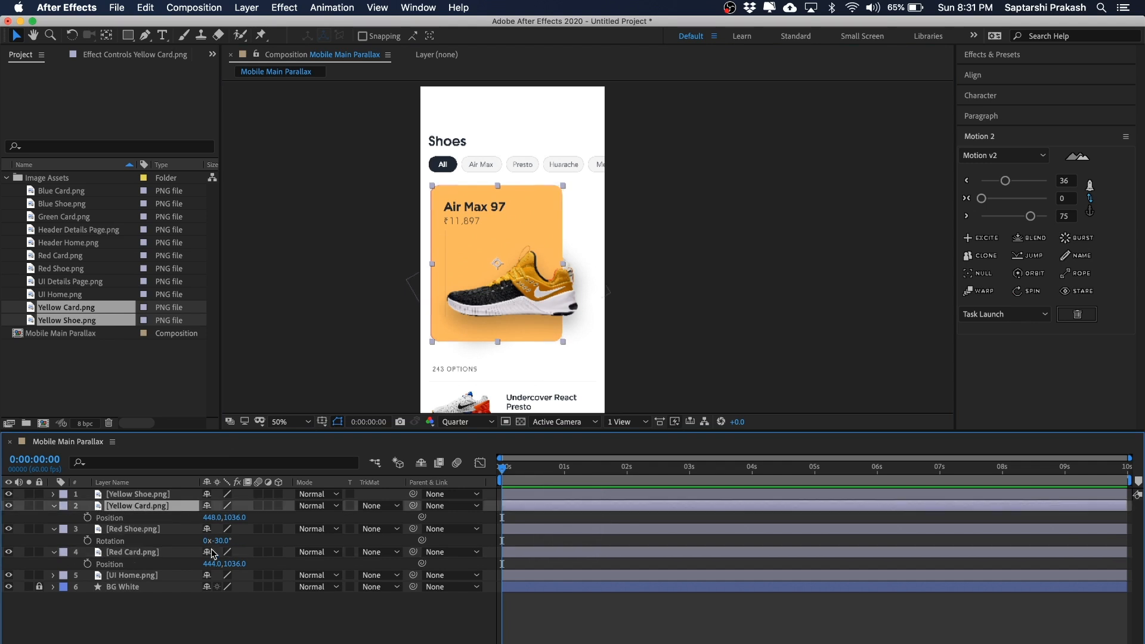
click(212, 518)
key(Return)
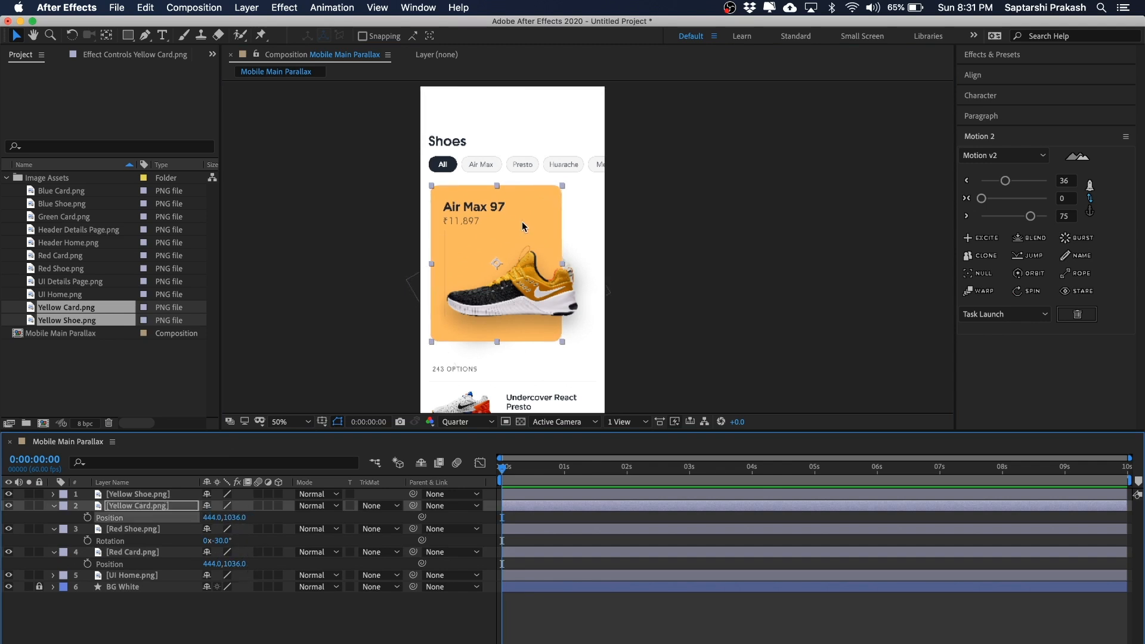
click(760, 221)
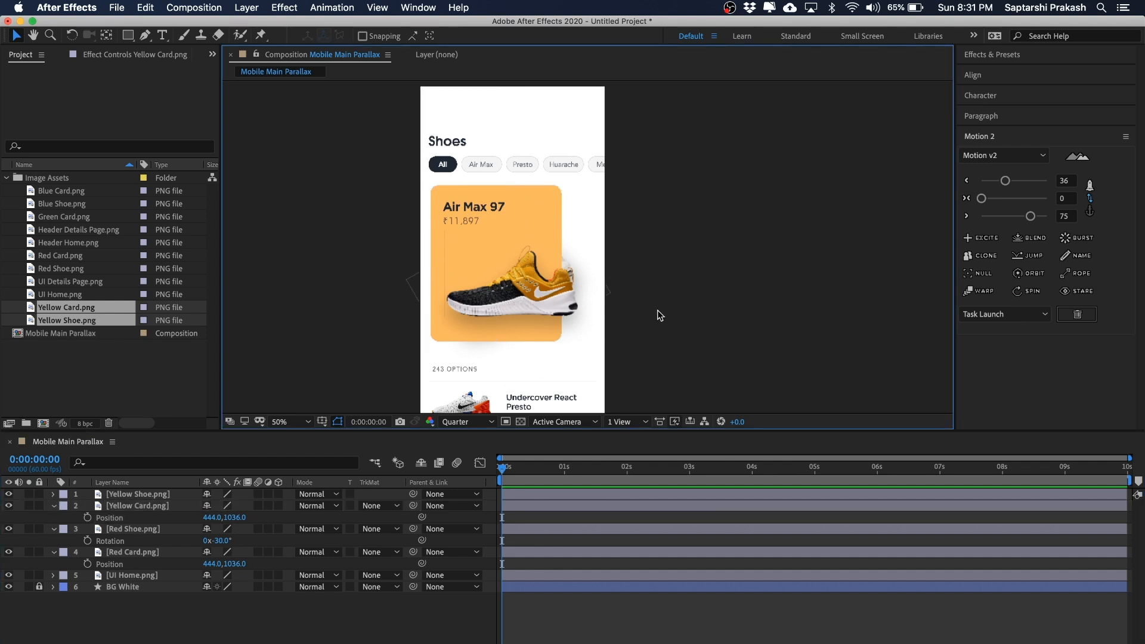
Reveal the Yellow Shoe layer's Rotation property and set it to -30°
click(513, 292)
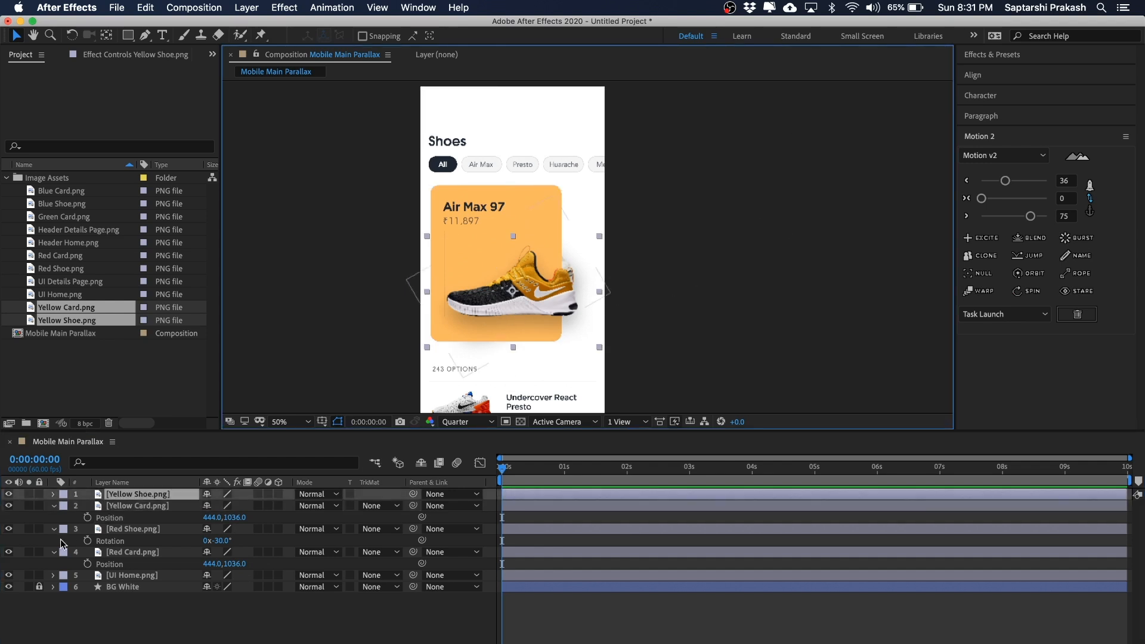
key(r)
click(219, 507)
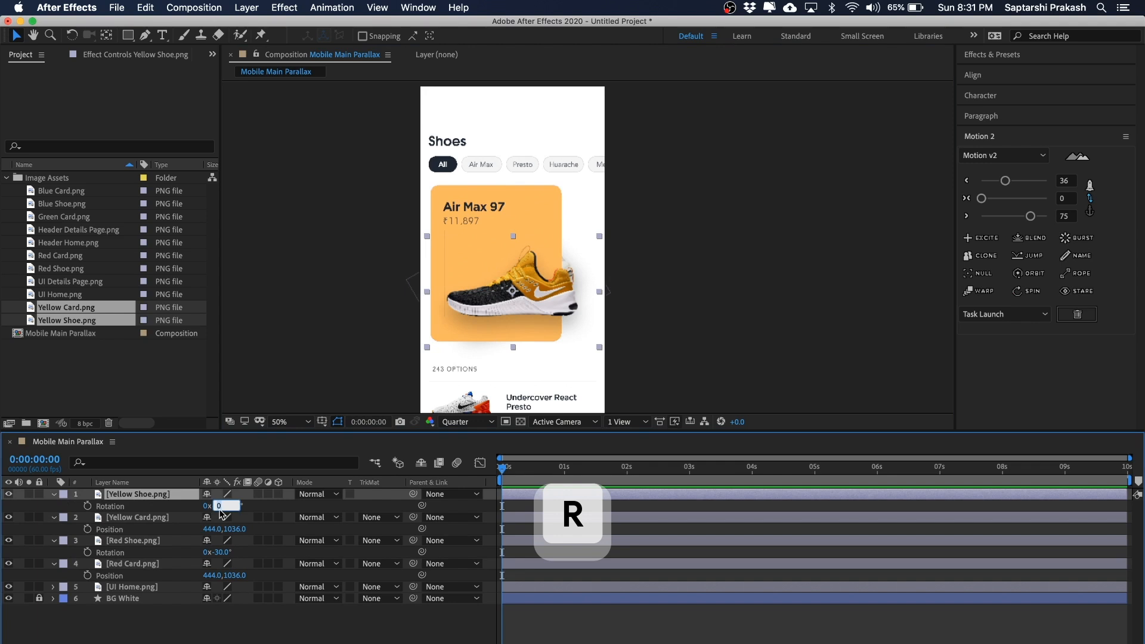
text(-30)
key(Return)
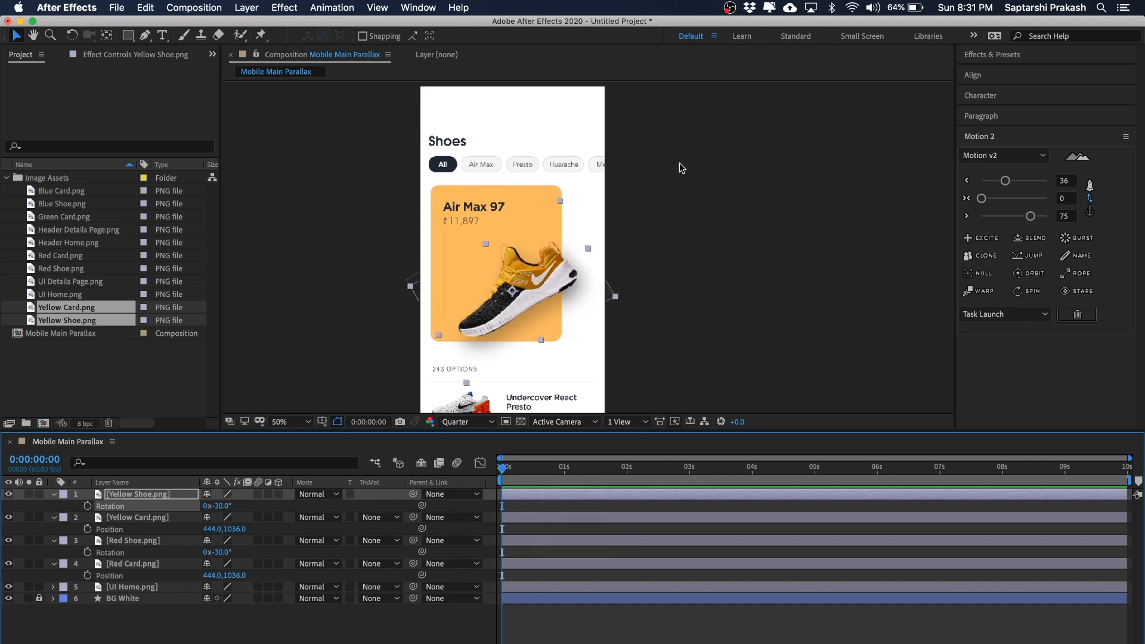
Shift the tilted yellow shoe slightly up and to the left on its card
click(746, 210)
click(541, 282)
drag(541, 282, 529, 289)
click(757, 235)
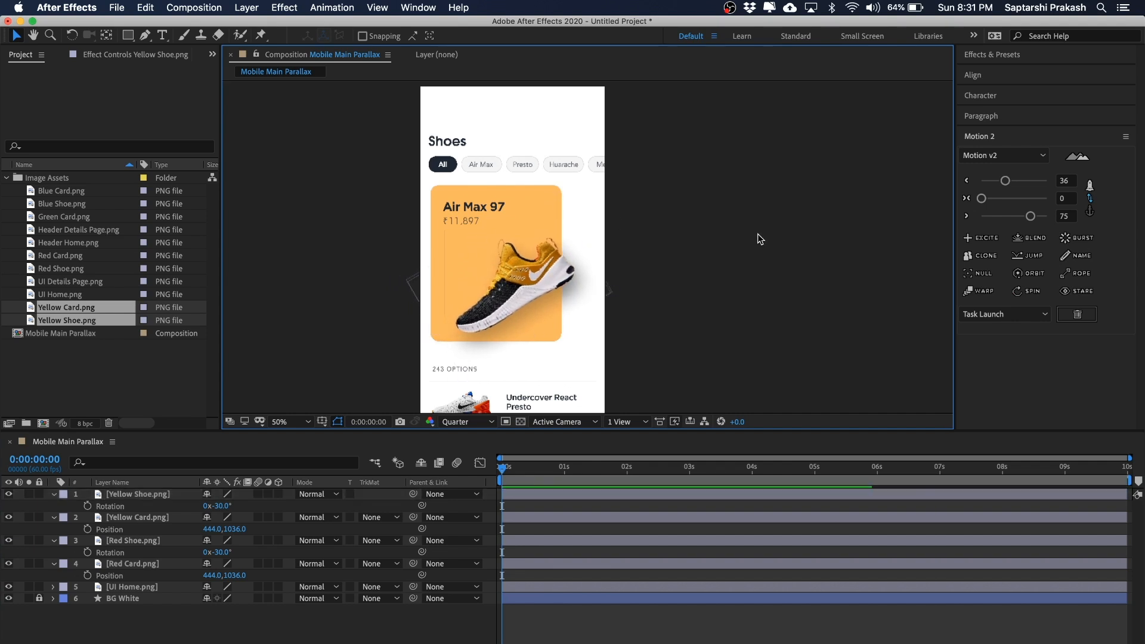
click(617, 637)
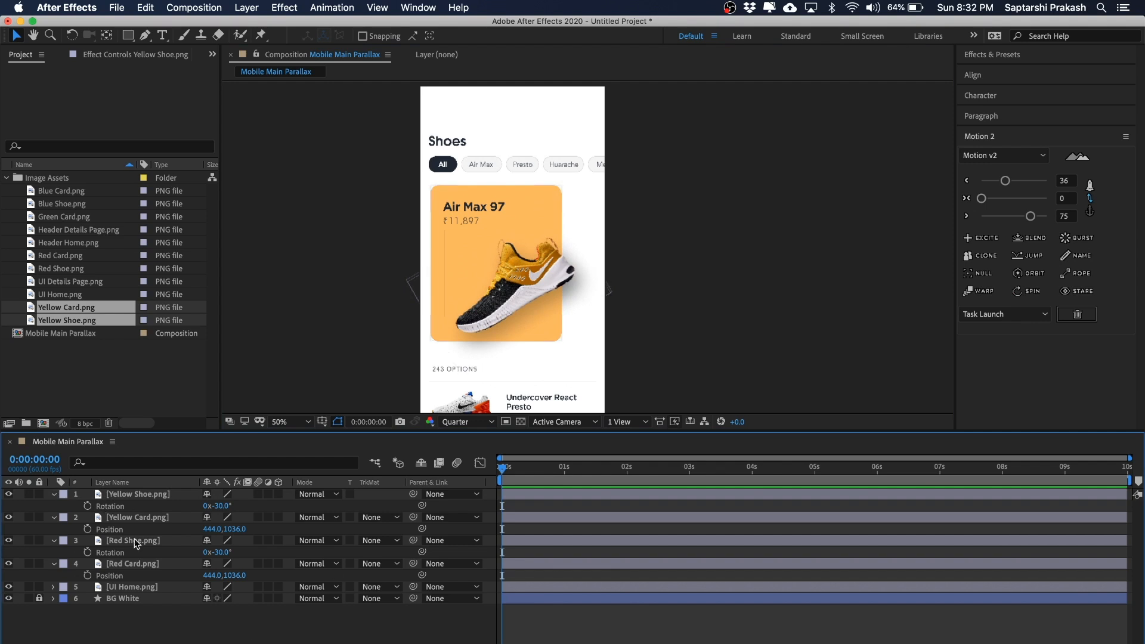
Add Blue Card.png and Blue Shoe.png from the Image Assets folder to the composition above the Yellow Shoe layer
click(65, 191)
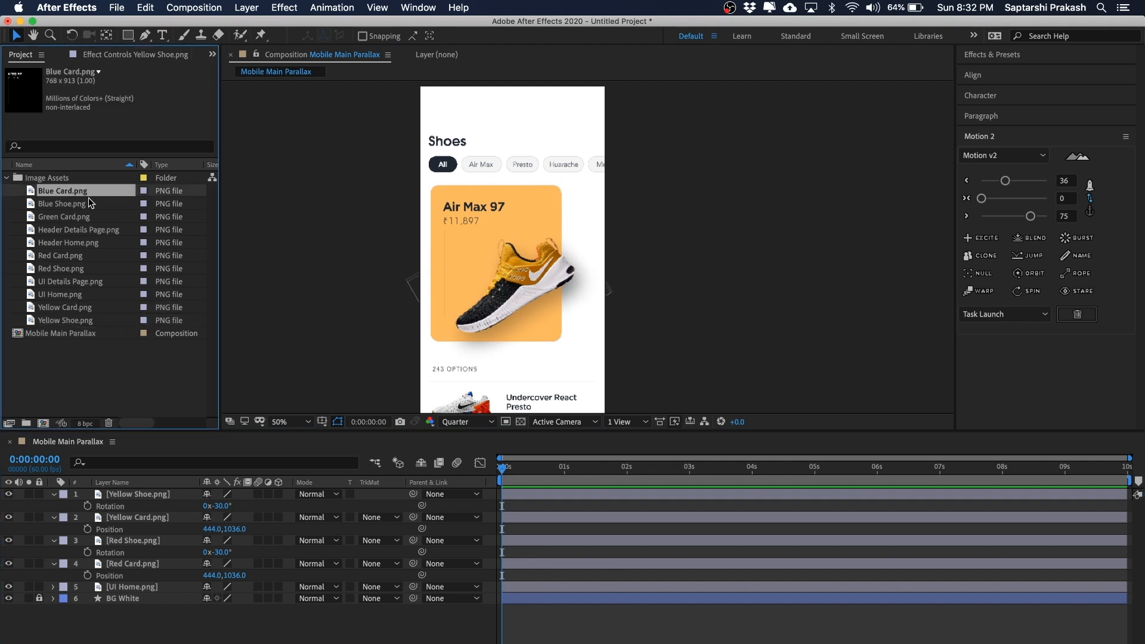
click(67, 203)
shift+click(65, 217)
click(69, 198)
shift+click(120, 186)
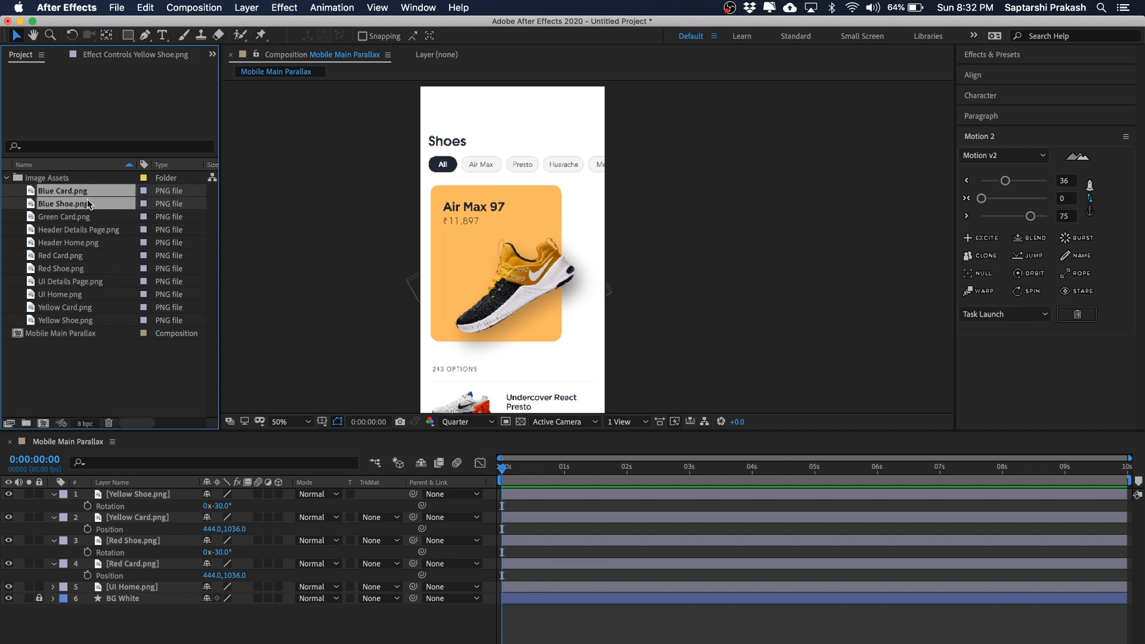
drag(72, 194, 150, 491)
click(765, 186)
Move the blue card over the yellow card and place the Blue Shoe layer above the Blue Card layer
click(480, 235)
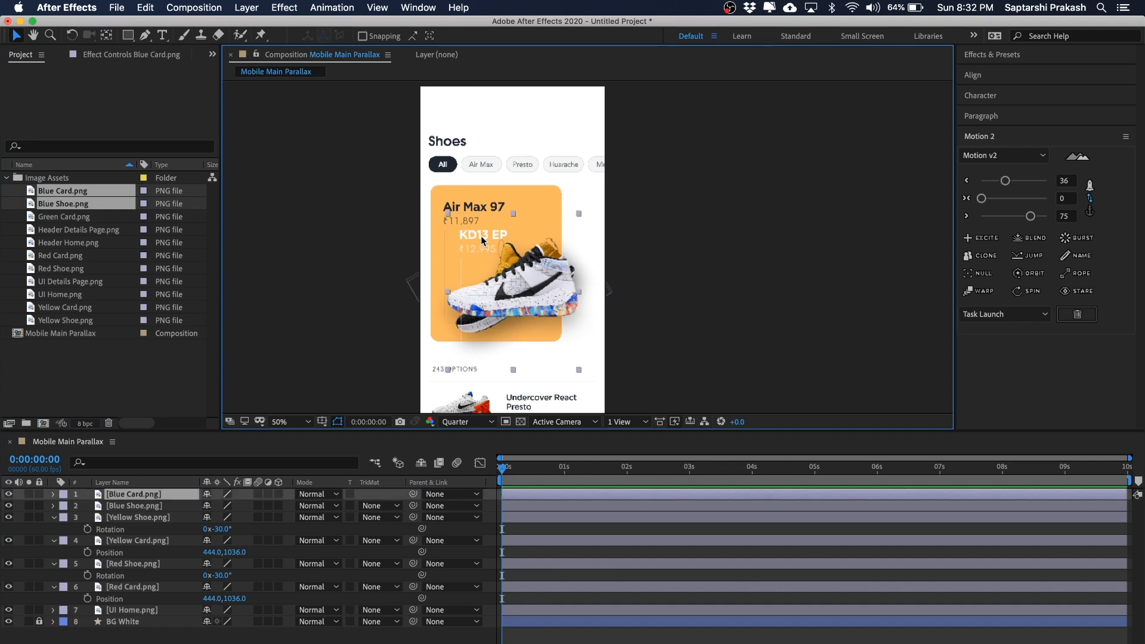
drag(481, 236, 464, 223)
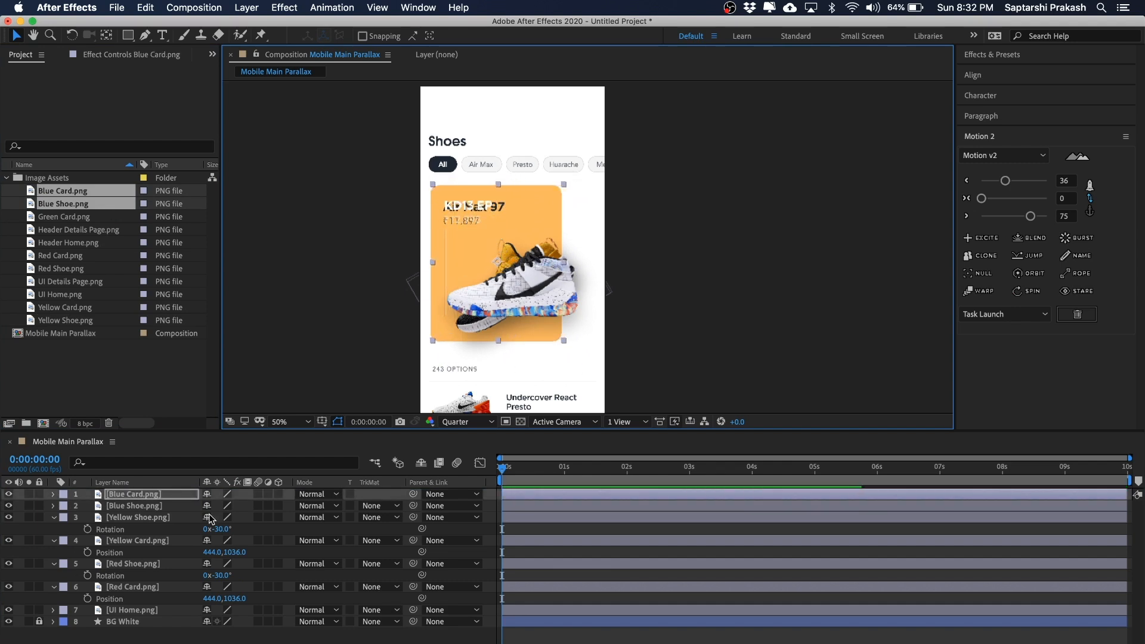
click(153, 497)
click(139, 509)
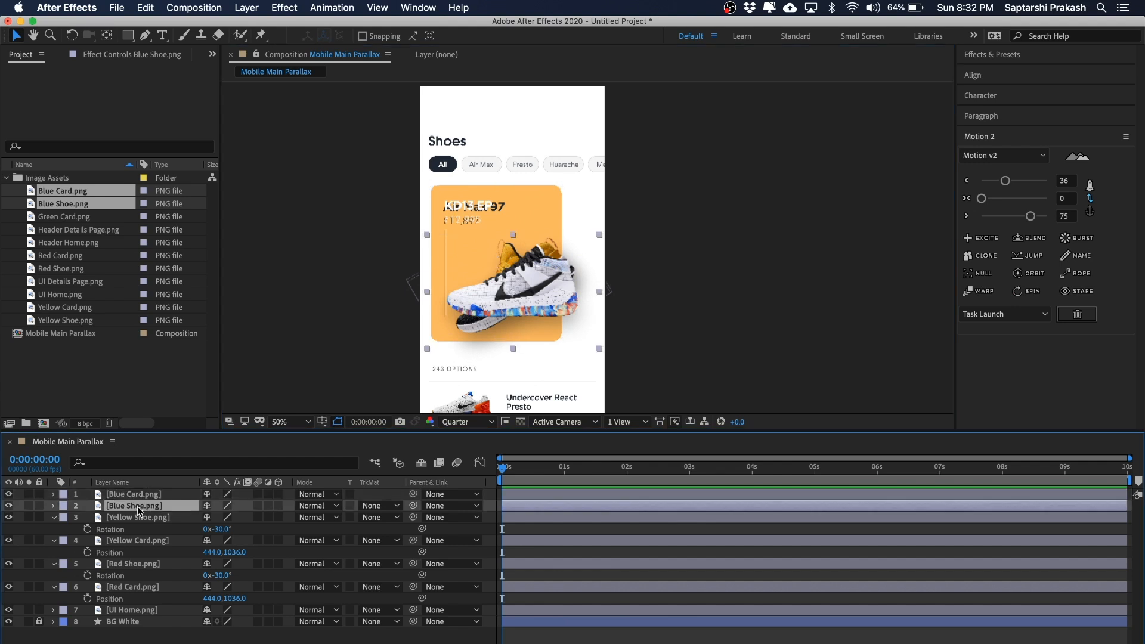
Reveal the Blue Card layer's Position property and set it to 444, 1036
key(p)
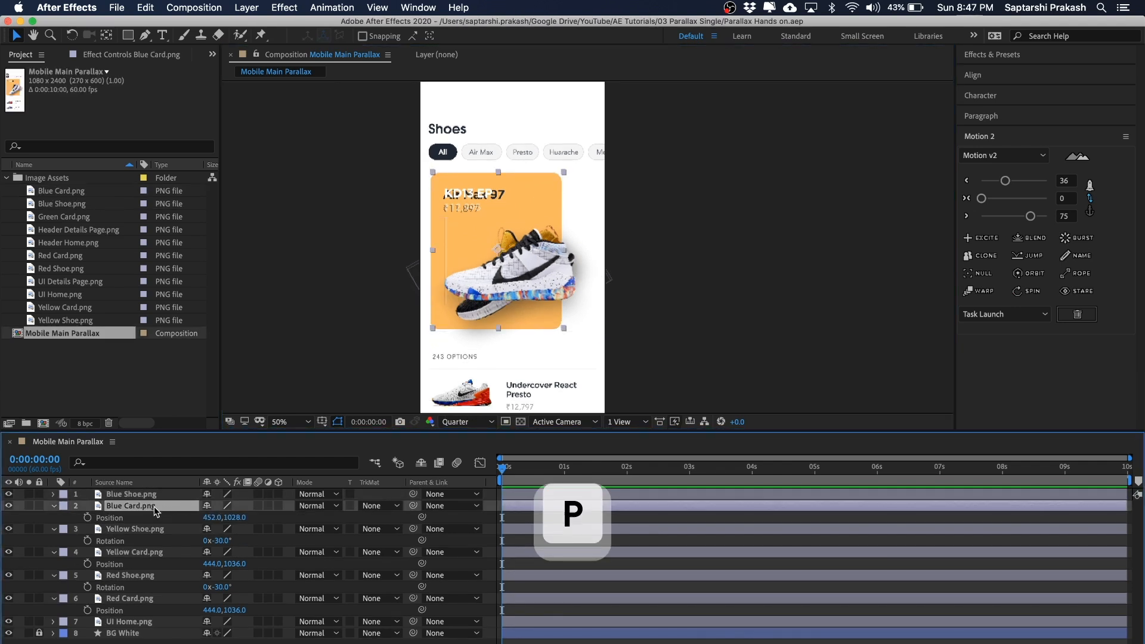
click(213, 517)
text(444)
key(Tab)
text(1)
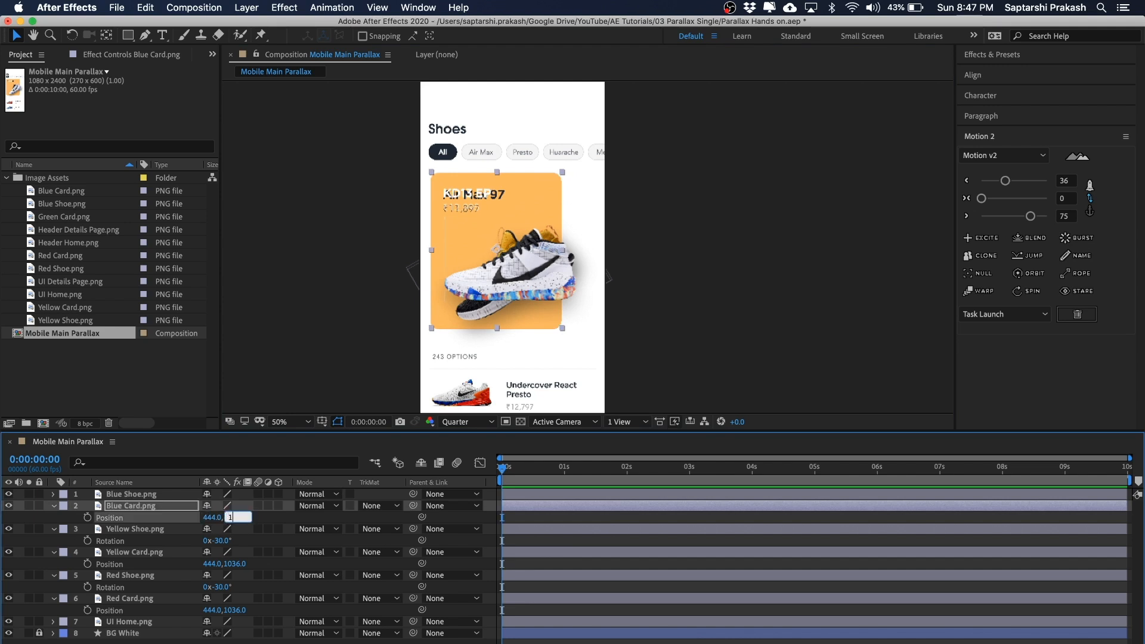
text(036)
key(Return)
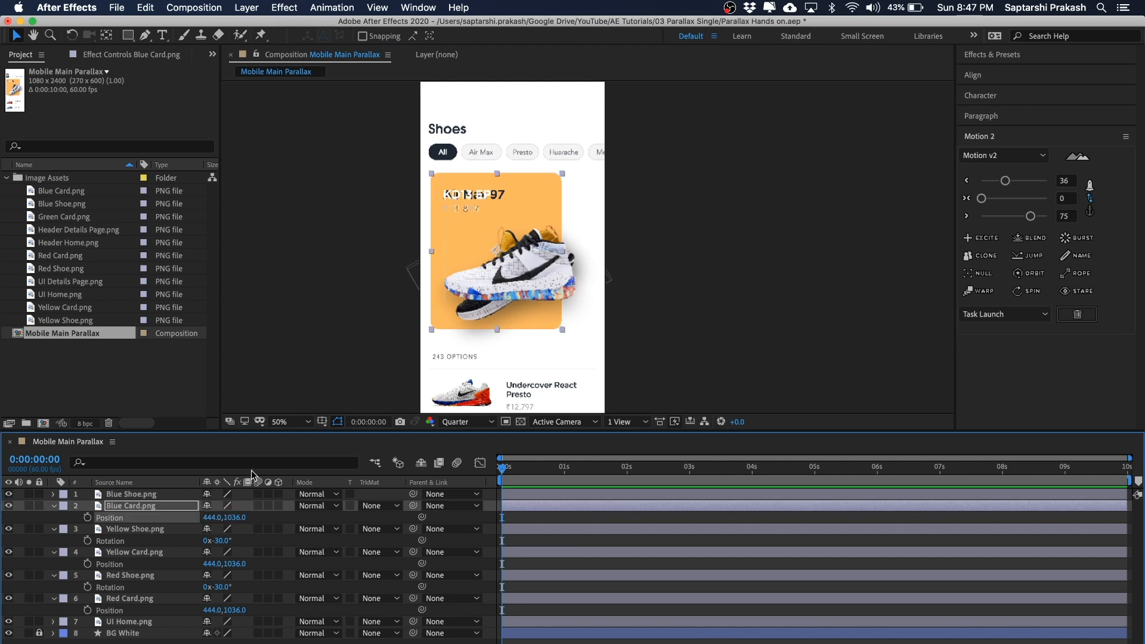
Move the blue shoe slightly up and to the left, and set its Rotation to -30°
click(510, 268)
drag(552, 269, 545, 261)
key(r)
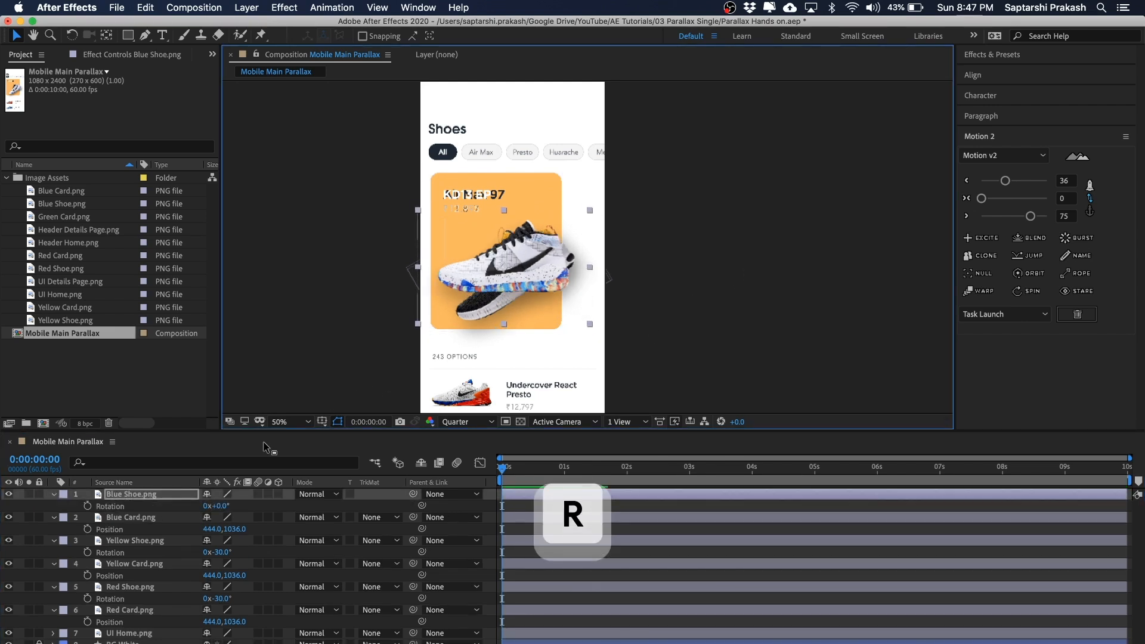
click(220, 506)
text(-30)
key(Return)
Shift the tilted blue shoe slightly down and to the right on its card
scroll(537, 270, up, 2)
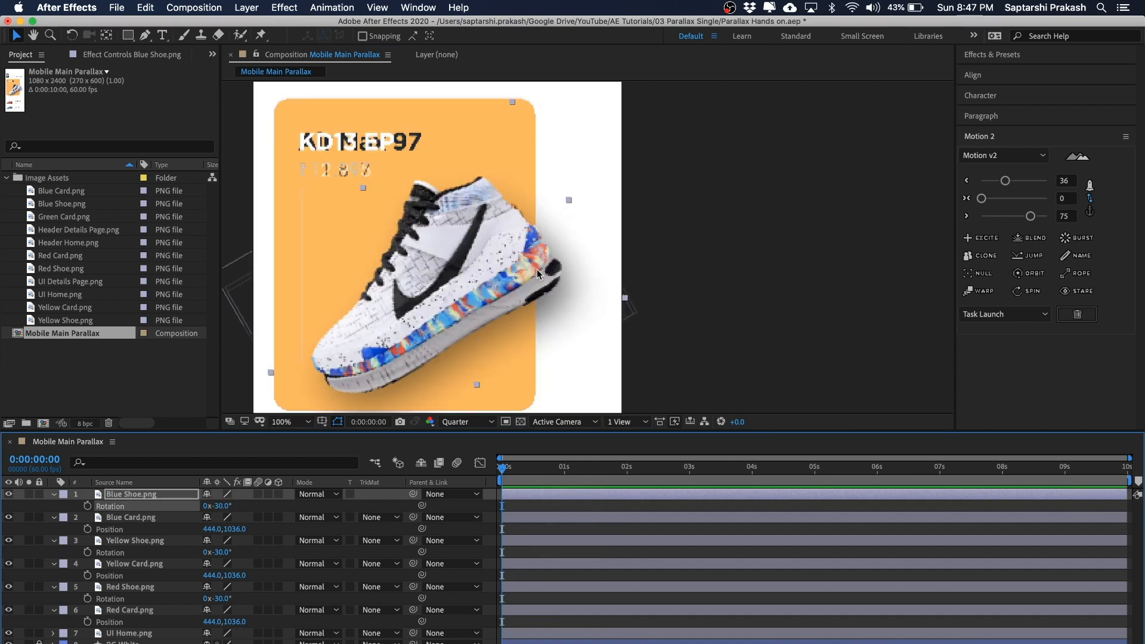
drag(502, 276, 517, 288)
scroll(588, 248, down, 2)
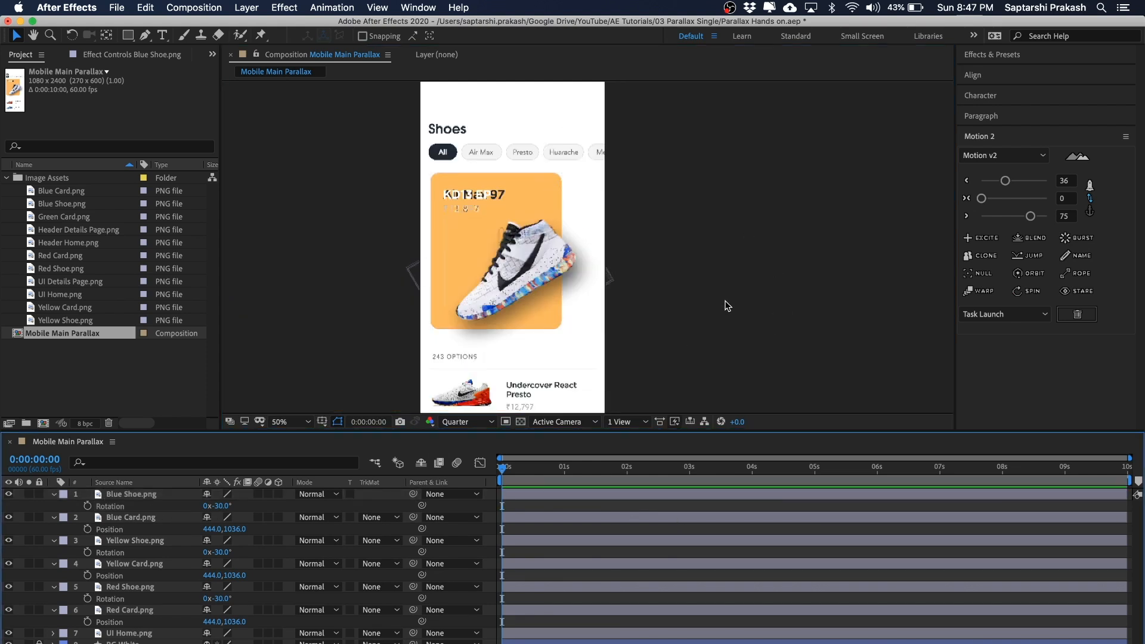
drag(728, 306, 776, 326)
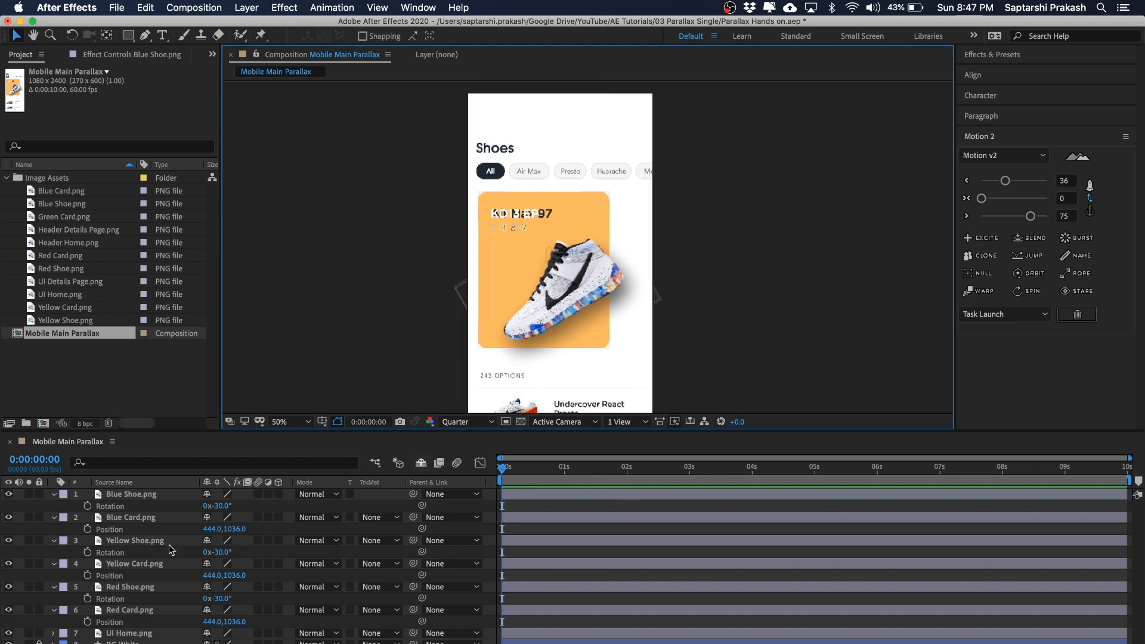
click(131, 510)
click(130, 517)
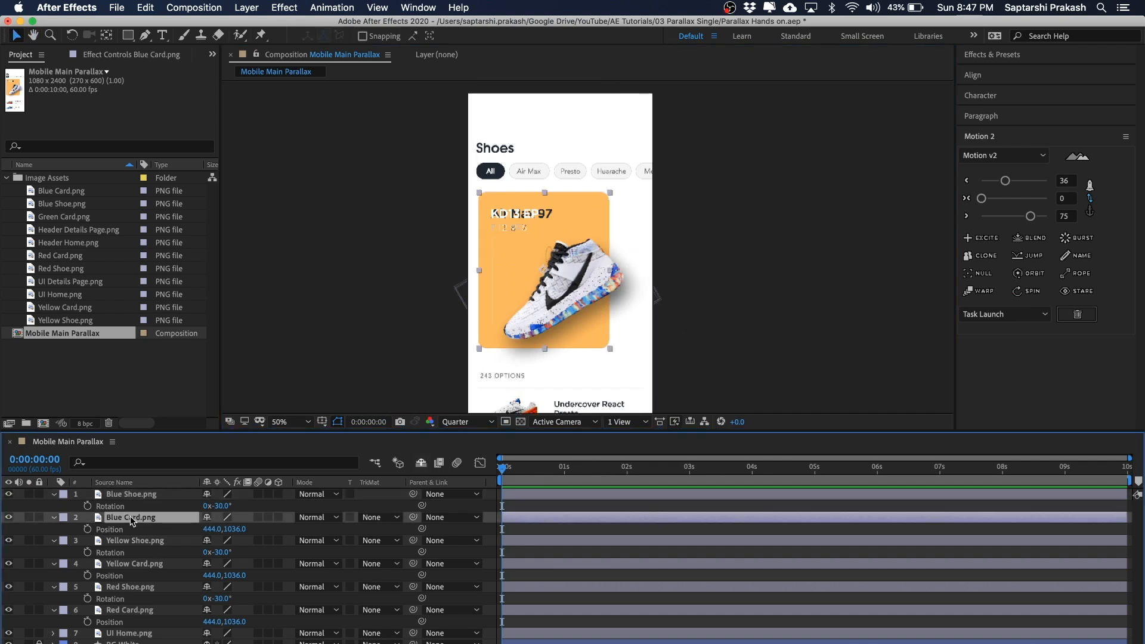
click(918, 348)
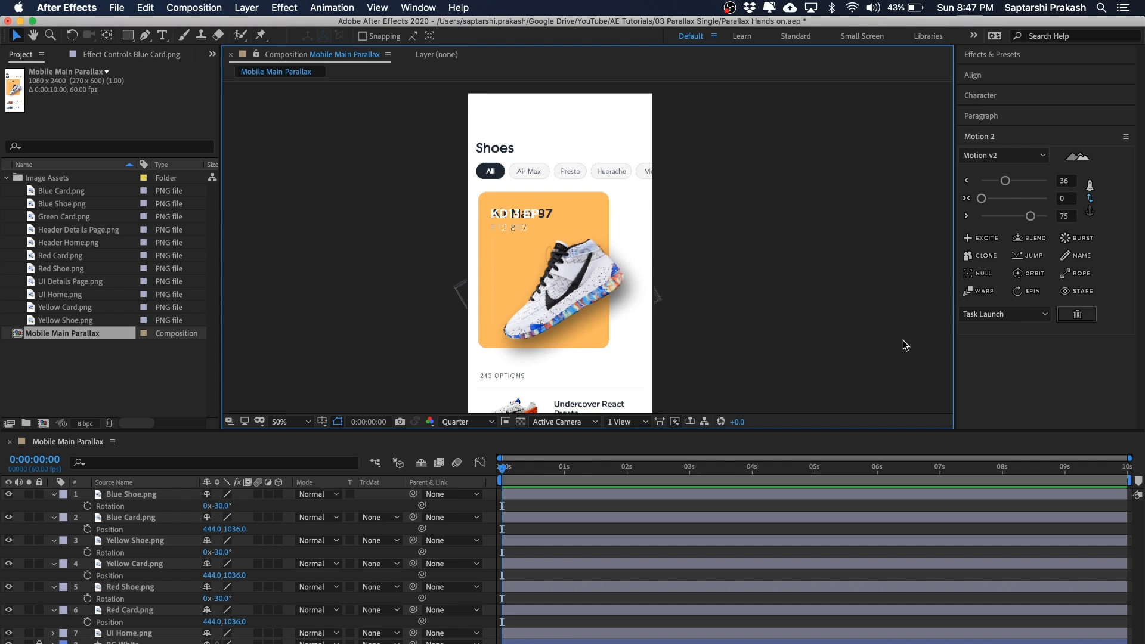
Draw a white-filled rectangle without a stroke on a new shape layer, covering the stacked cards from corner to corner
click(129, 38)
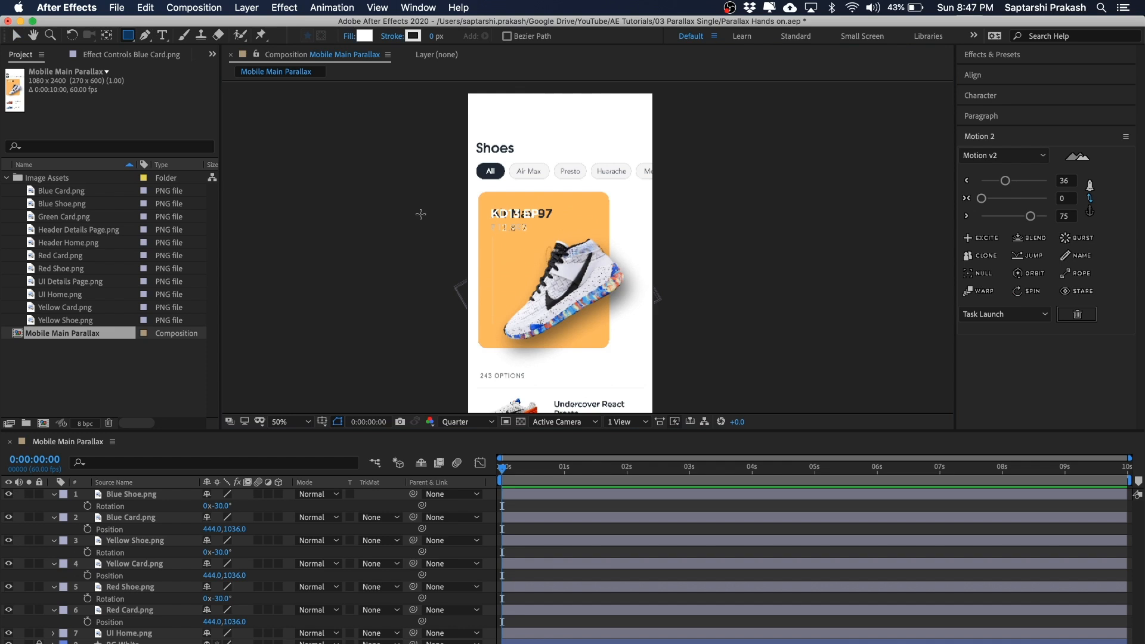
key(period)
key(period)
key(comma)
key(comma)
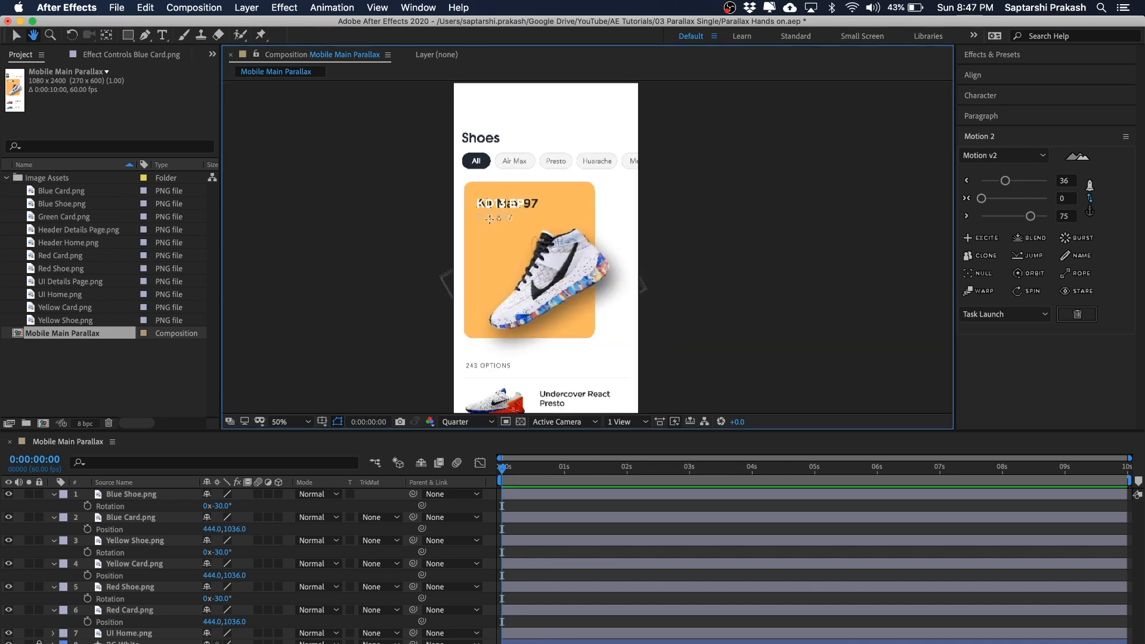
mouse_move(465, 181)
mouse_down()
mouse_move(604, 318)
mouse_move(604, 338)
mouse_move(587, 338)
mouse_move(595, 340)
mouse_up()
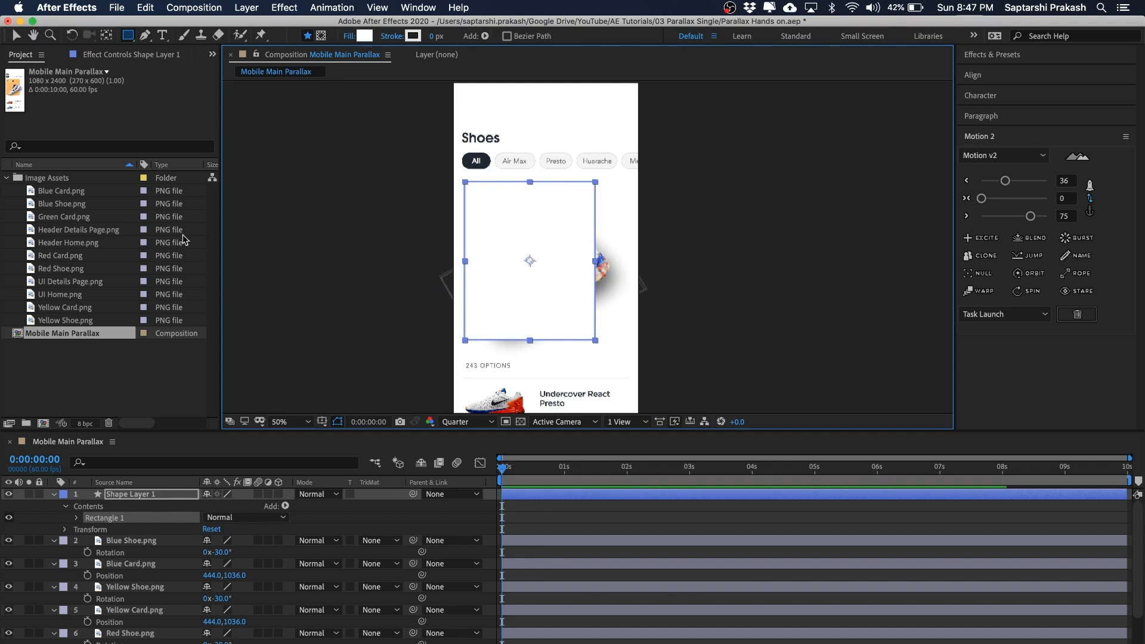
click(16, 35)
click(742, 216)
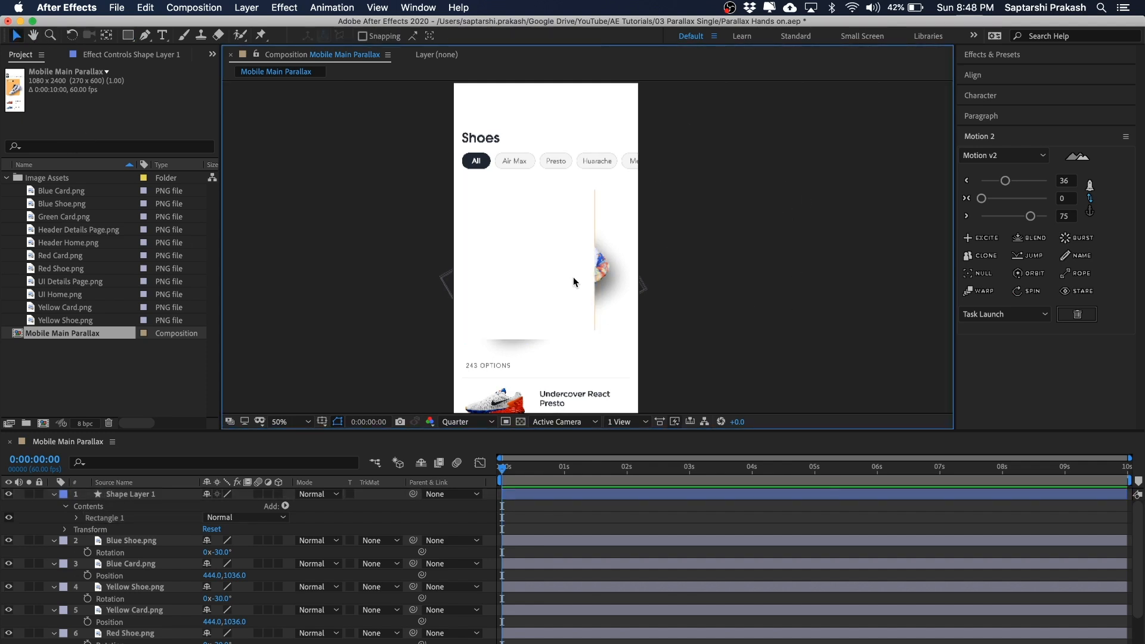
click(464, 262)
click(525, 188)
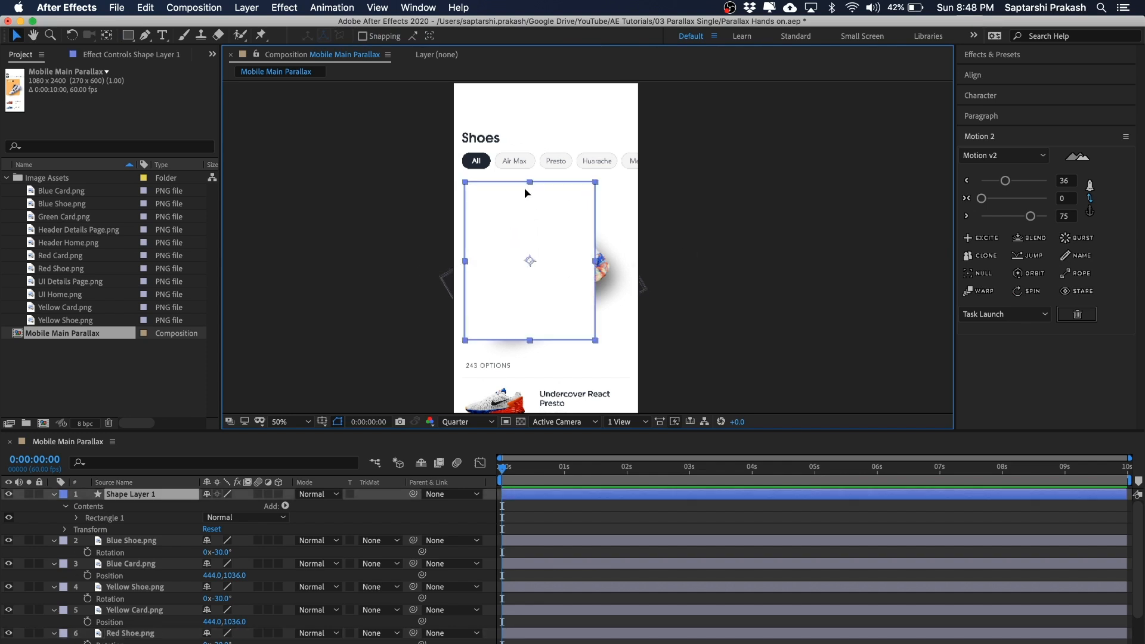
click(760, 324)
Switch to Figma and inspect the dimensions and corner radius of the Green Card's background rectangle
key(super+Tab)
scroll(601, 514, right, 3)
scroll(610, 356, up, 5)
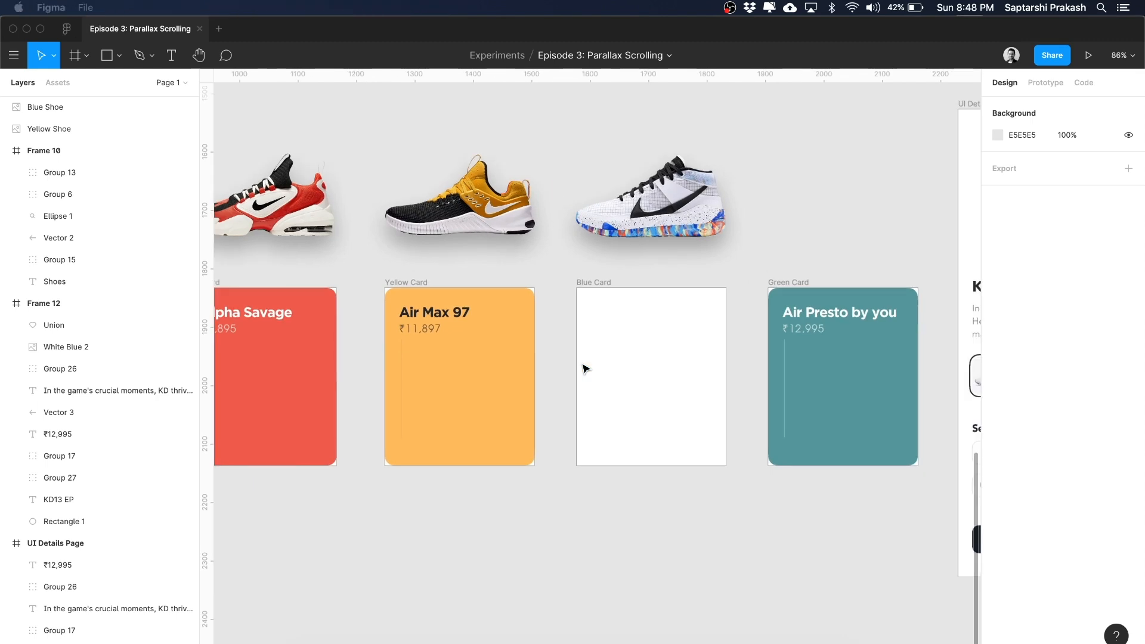
scroll(585, 366, right, 3)
click(691, 373)
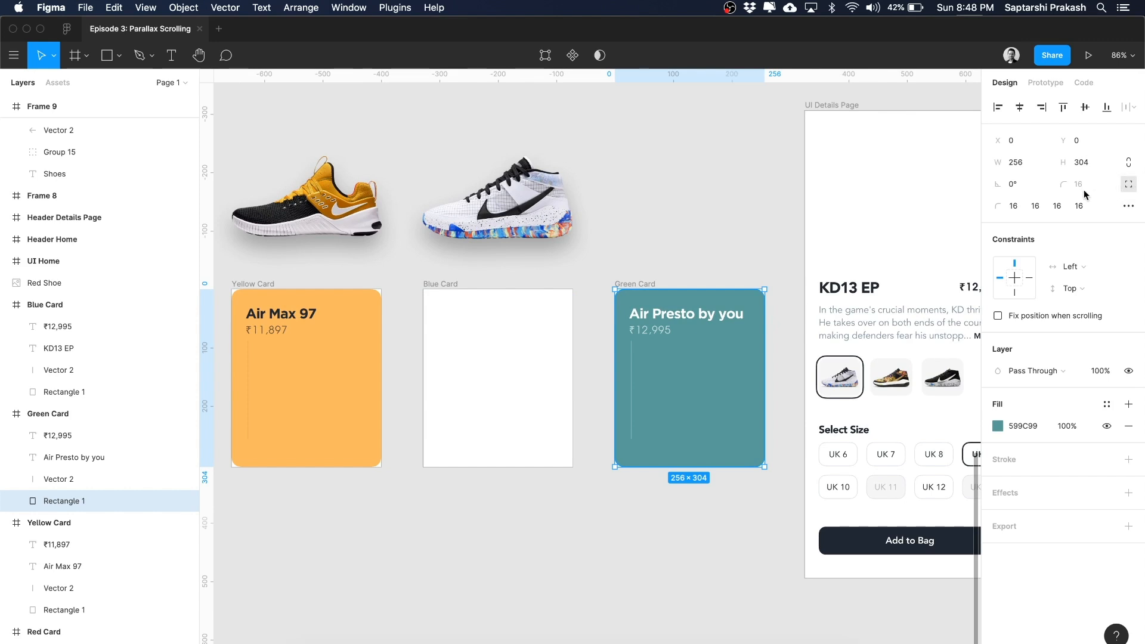
click(632, 241)
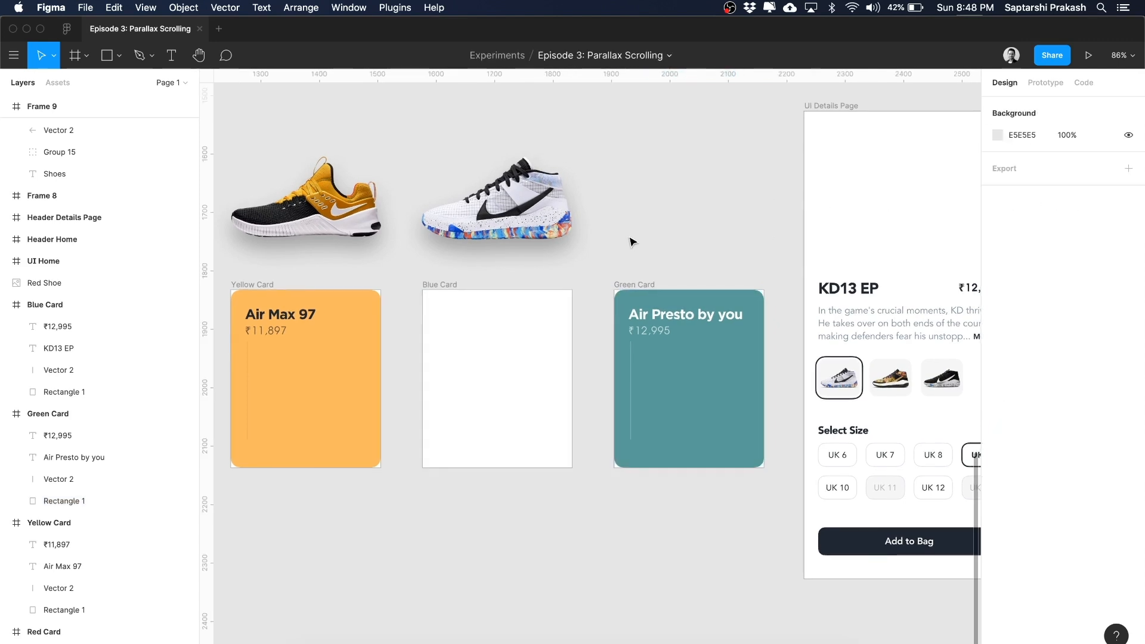
Inspect the frame dimensions of the UI Details Page in the Figma file
scroll(633, 242, down, 5)
scroll(632, 243, up, 3)
scroll(657, 266, right, 2)
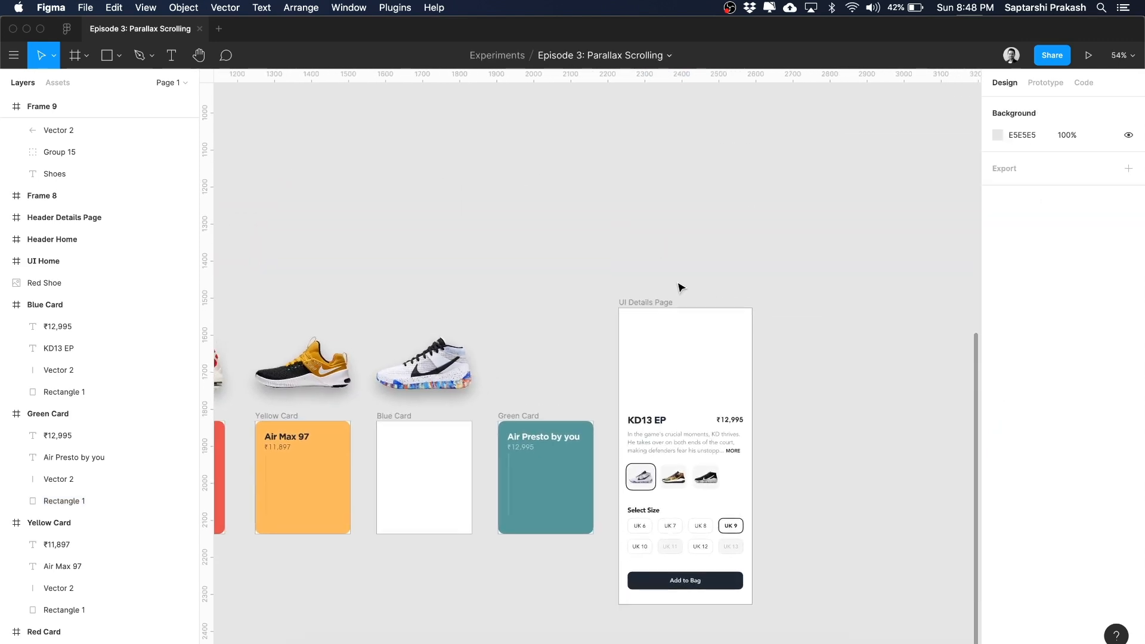
click(646, 304)
scroll(639, 307, up, 4)
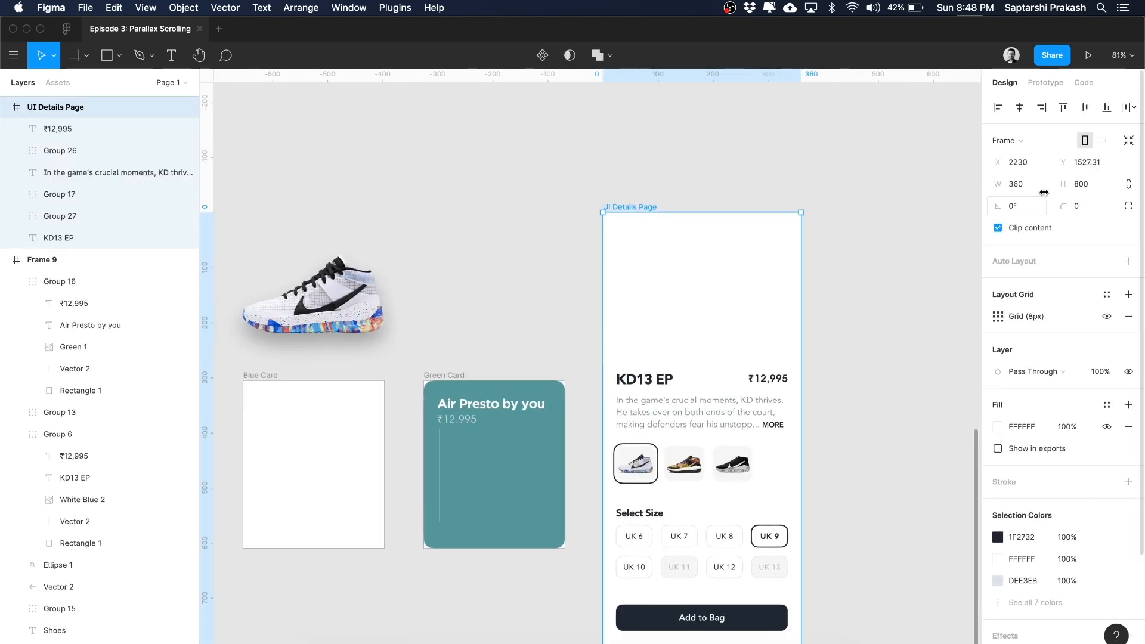
click(718, 174)
scroll(719, 176, down, 2)
scroll(719, 175, left, 1)
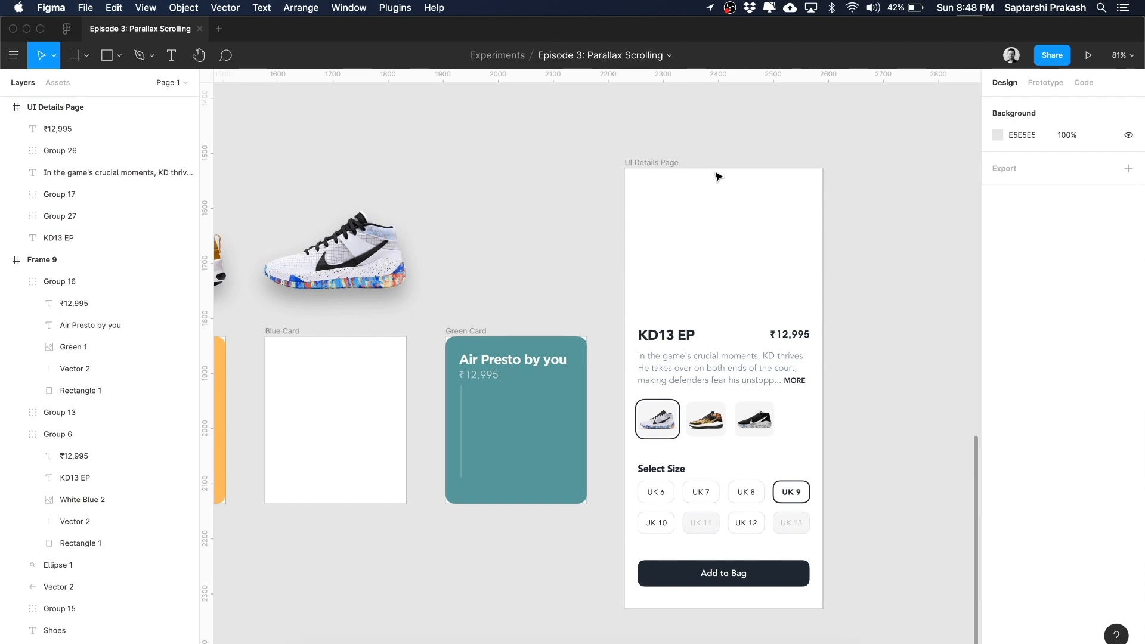
scroll(524, 286, down, 2)
scroll(524, 286, left, 1)
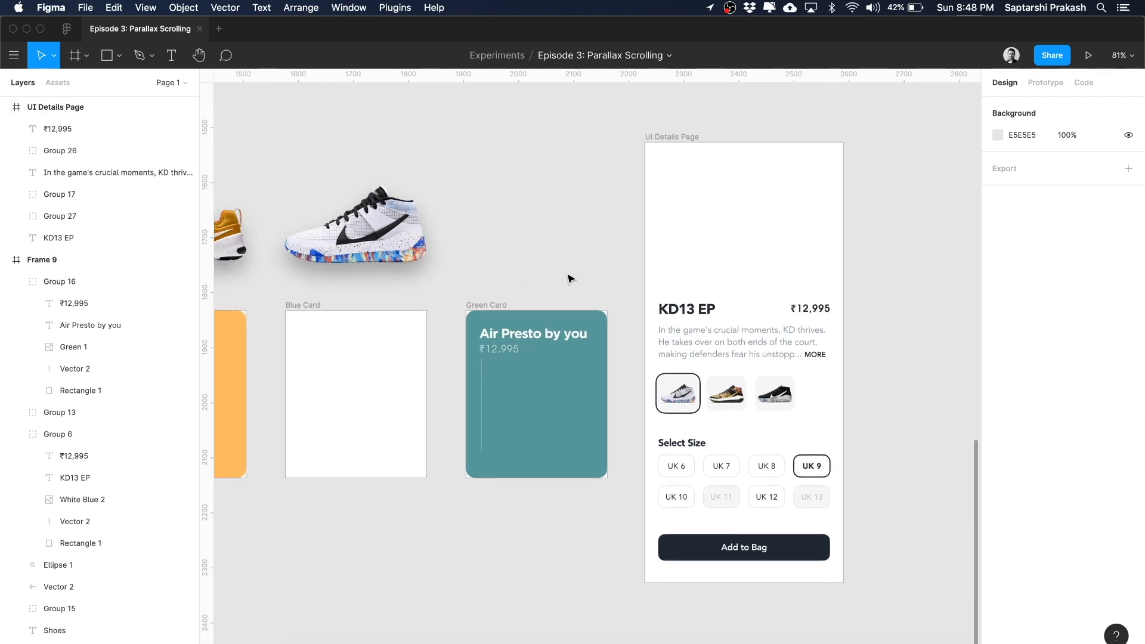
Check the size and corner radius of the Green Card's background rectangle once more
scroll(570, 278, left, 3)
drag(625, 129, 427, 303)
click(628, 201)
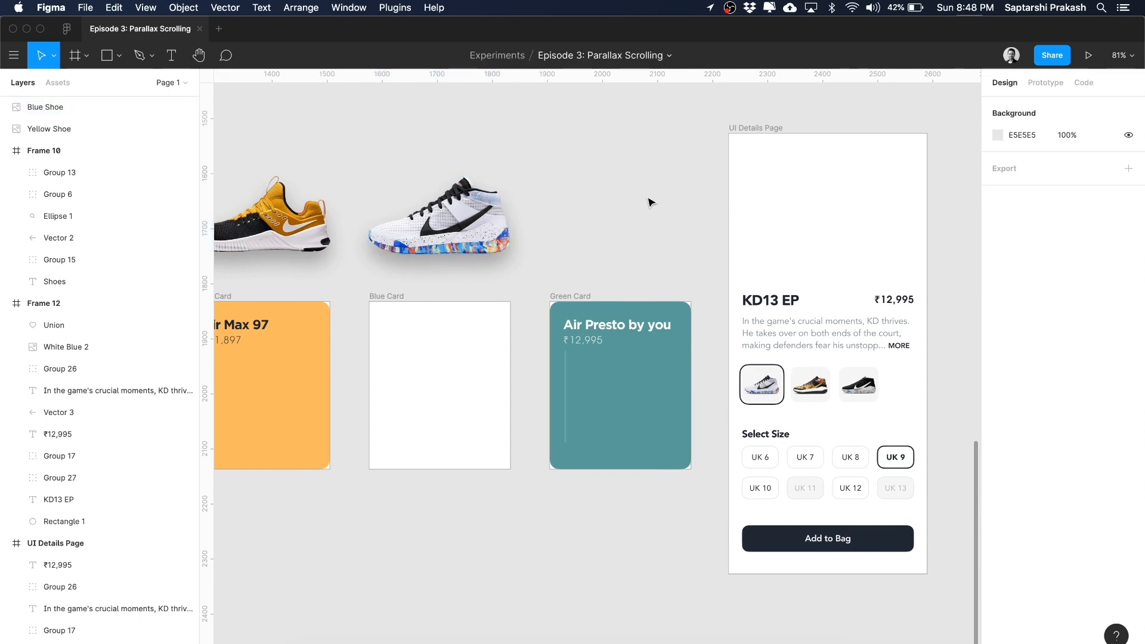
scroll(649, 200, right, 2)
click(624, 415)
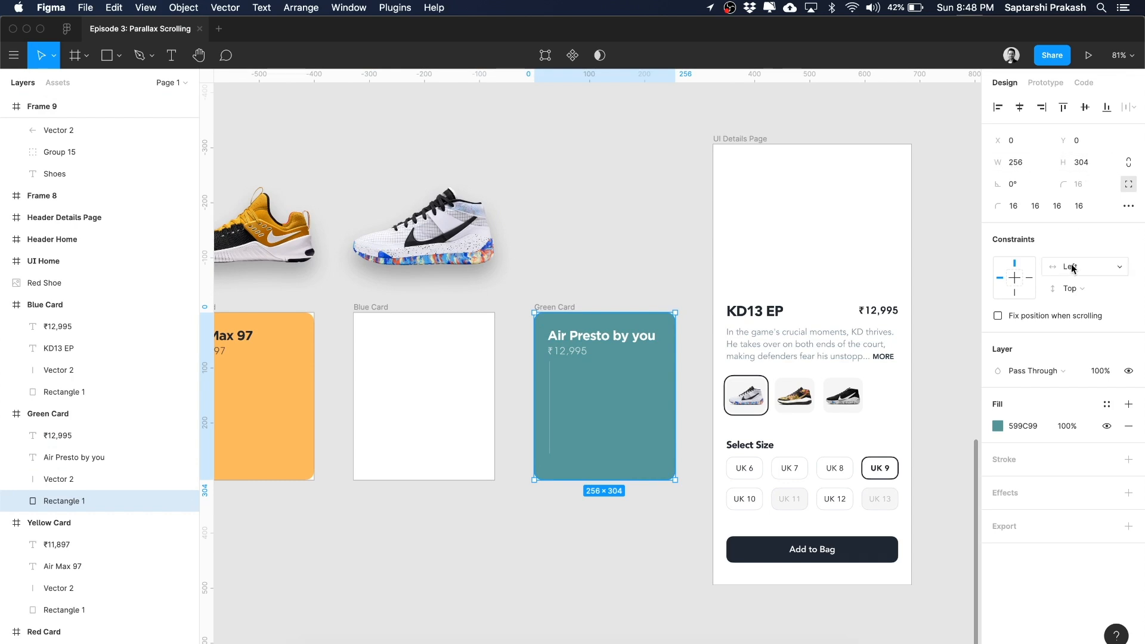
click(621, 248)
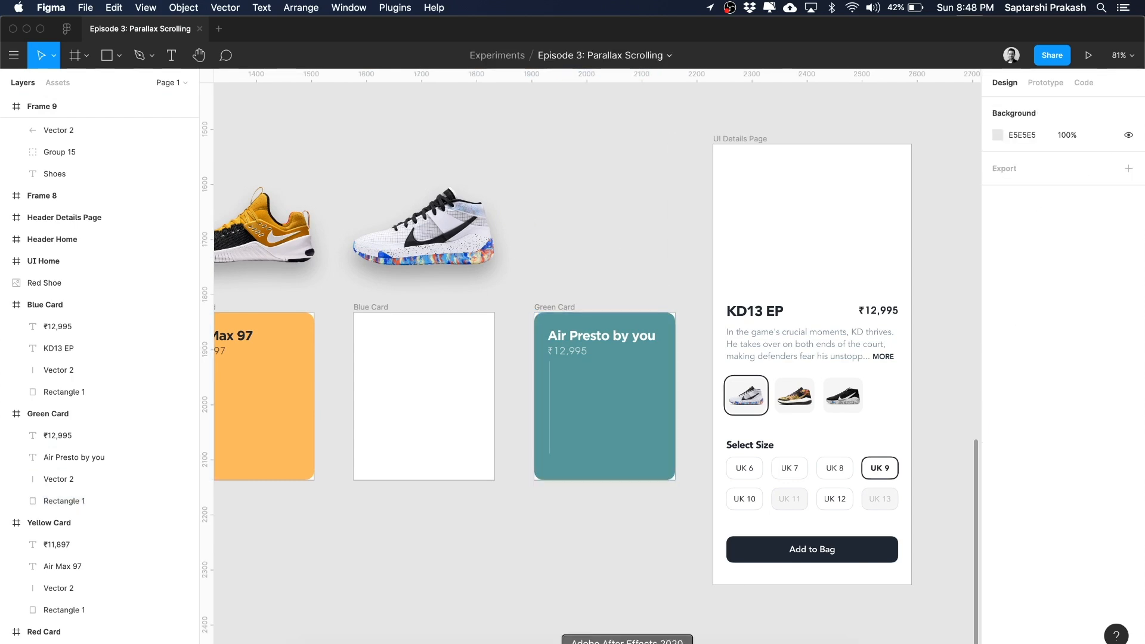
Switch to After Effects, select the white shape layer and expand its Rectangle Path 1 properties
key(super+Tab)
double_click(508, 232)
click(660, 339)
click(471, 266)
click(508, 216)
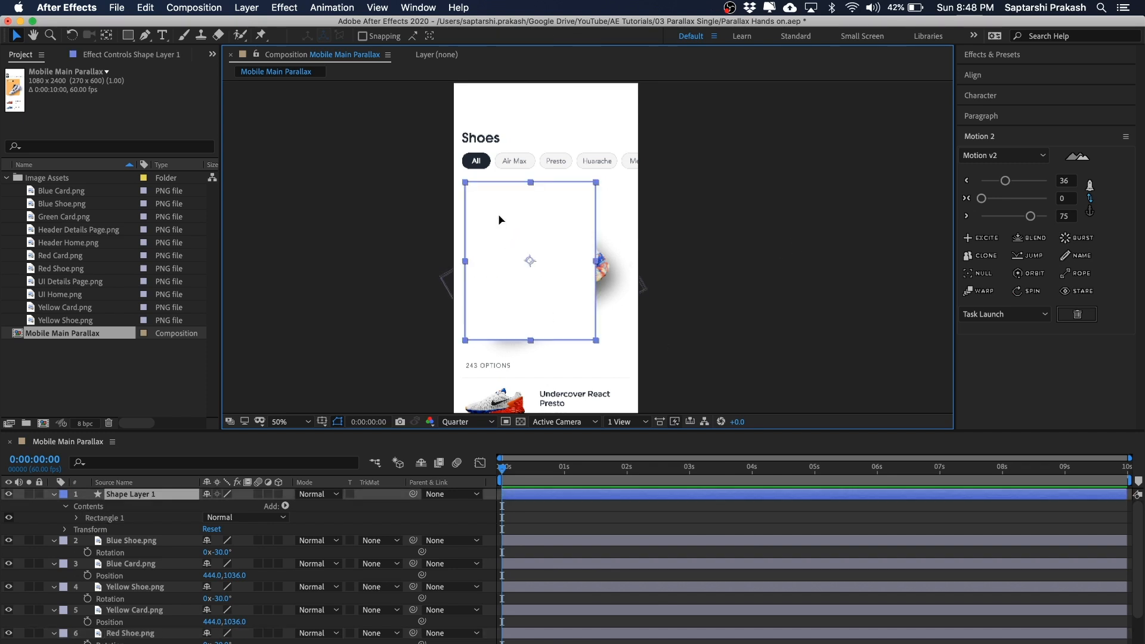
click(77, 518)
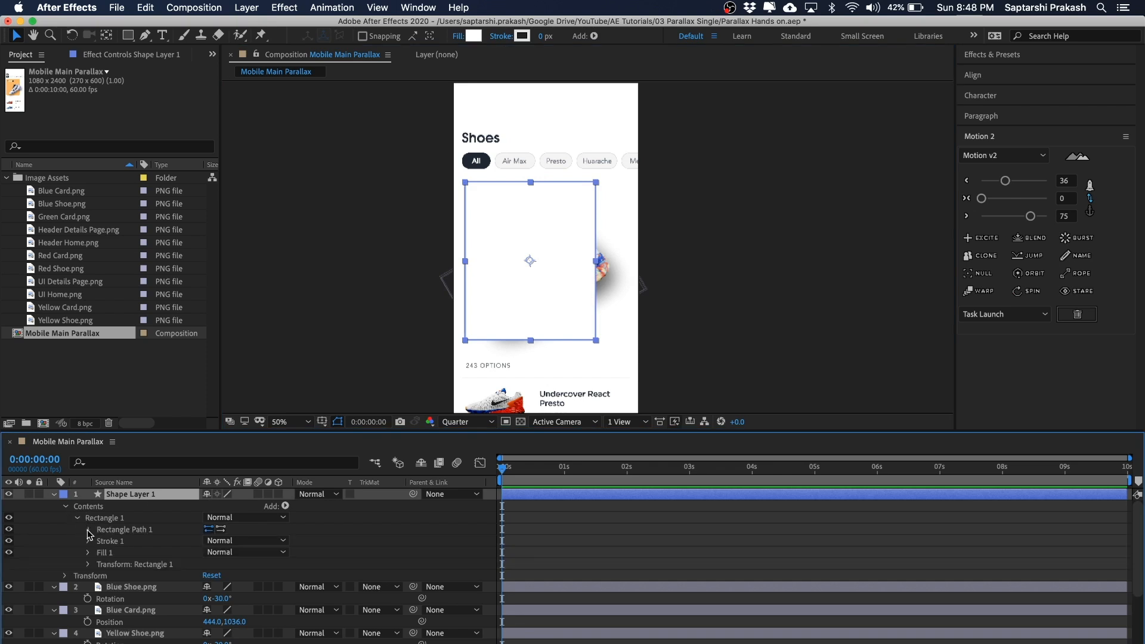
click(88, 531)
click(131, 541)
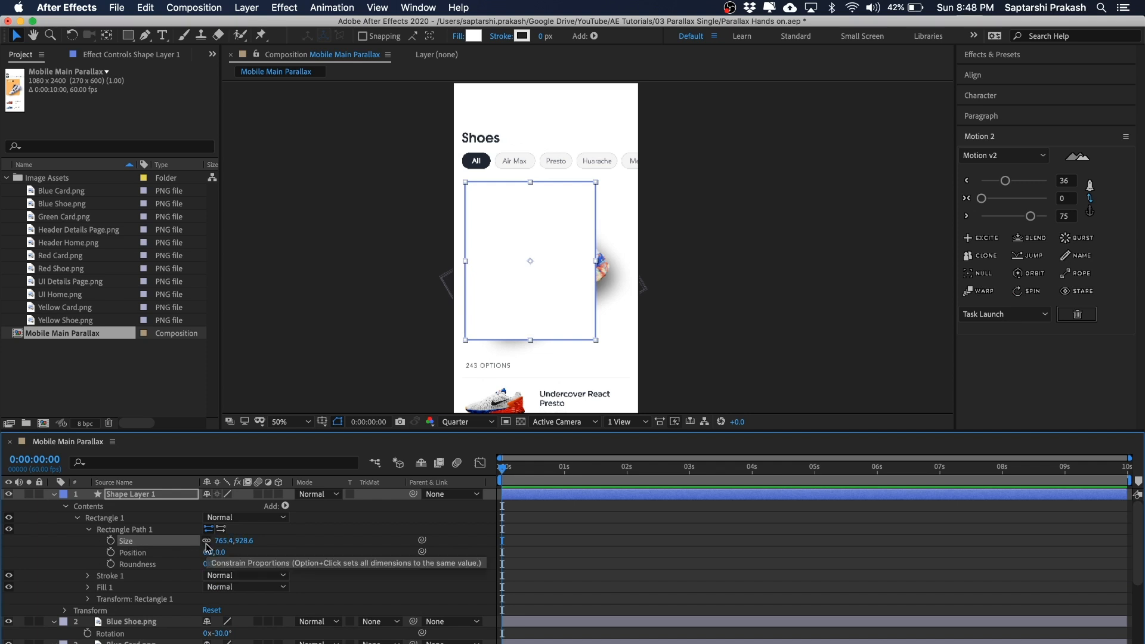
Unlink the rectangle path's proportions and set its Size to 768 by 912 (256*3 by 304*3)
click(302, 539)
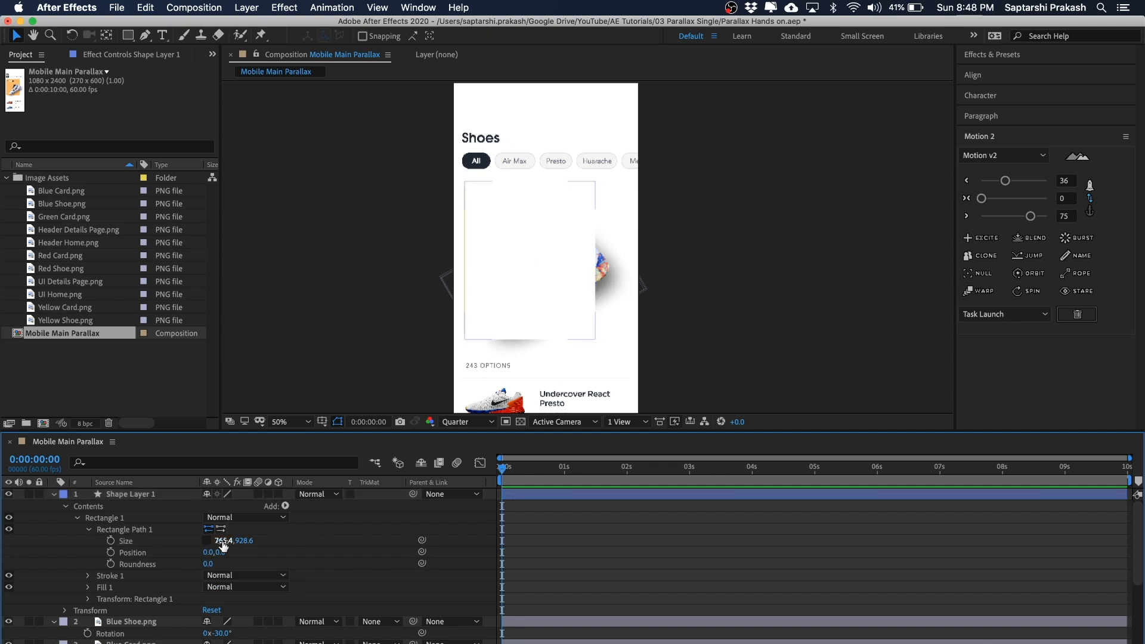
click(226, 540)
text(256*3)
key(Tab)
text(30)
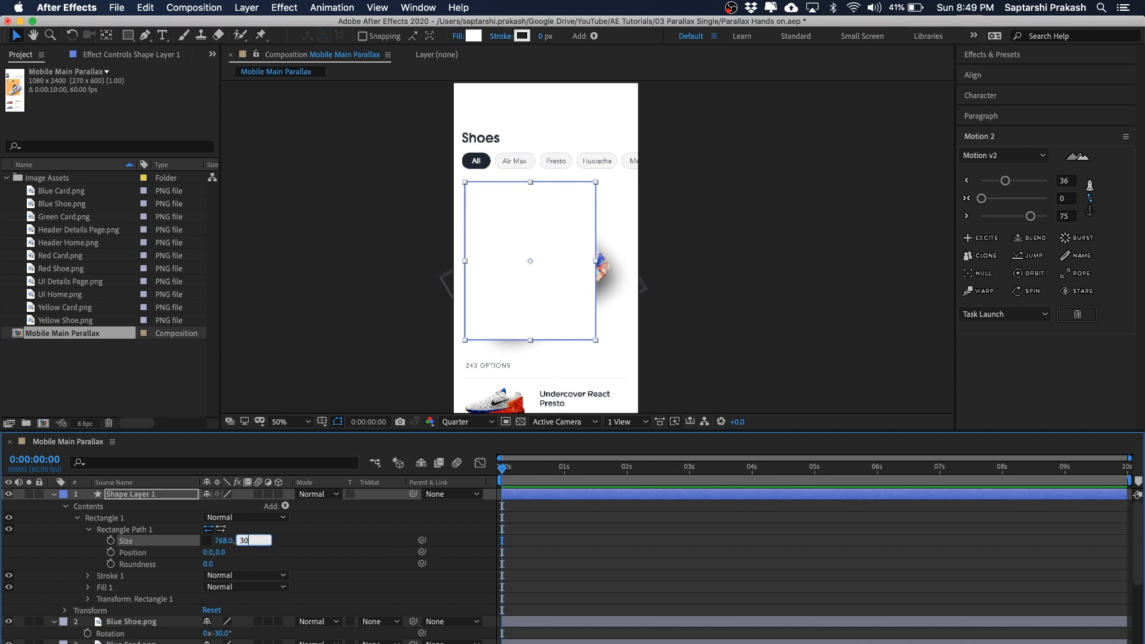
key(Return)
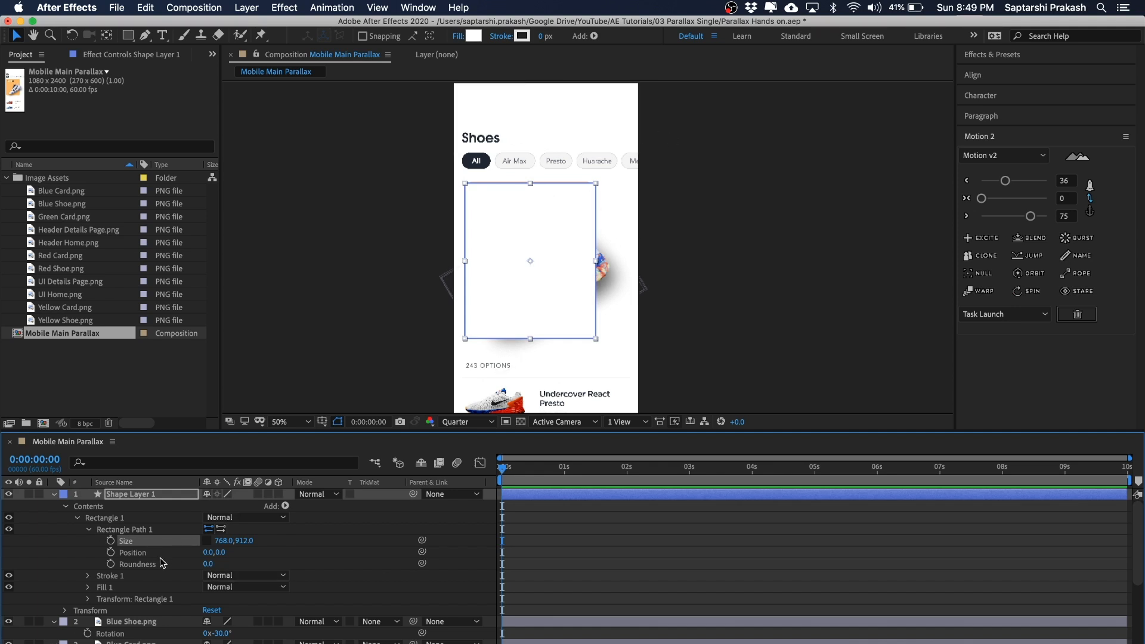
Set the rectangle path's Roundness to 48 (16*3) and check its corners up close
click(207, 564)
text(16*3)
key(Return)
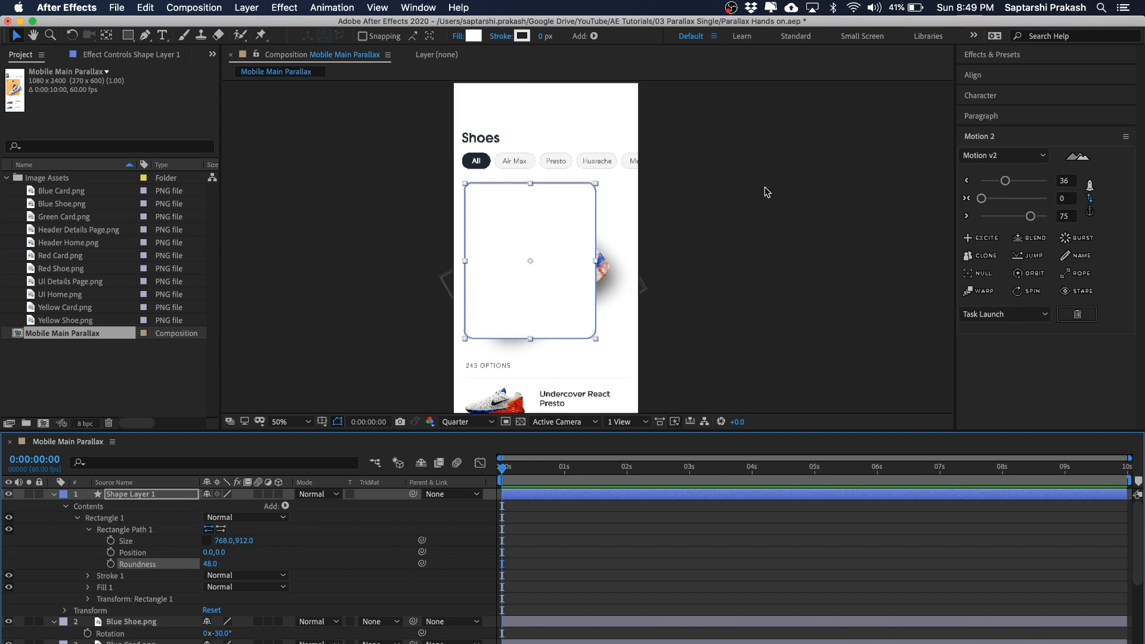
click(776, 203)
click(542, 207)
key(period)
key(period)
click(828, 149)
click(528, 151)
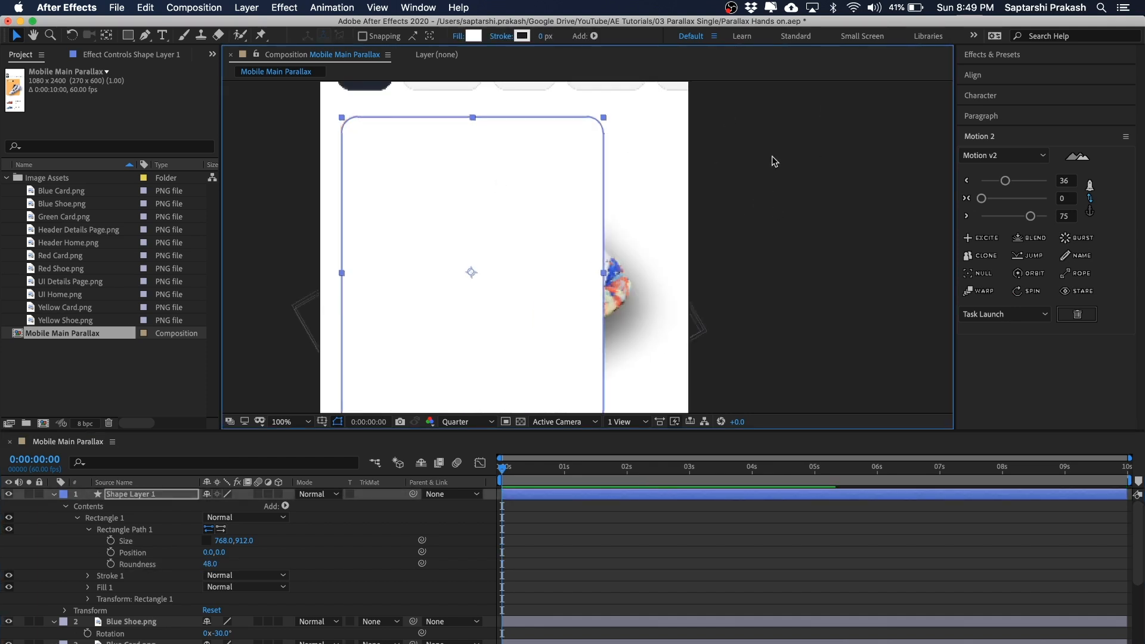
click(771, 159)
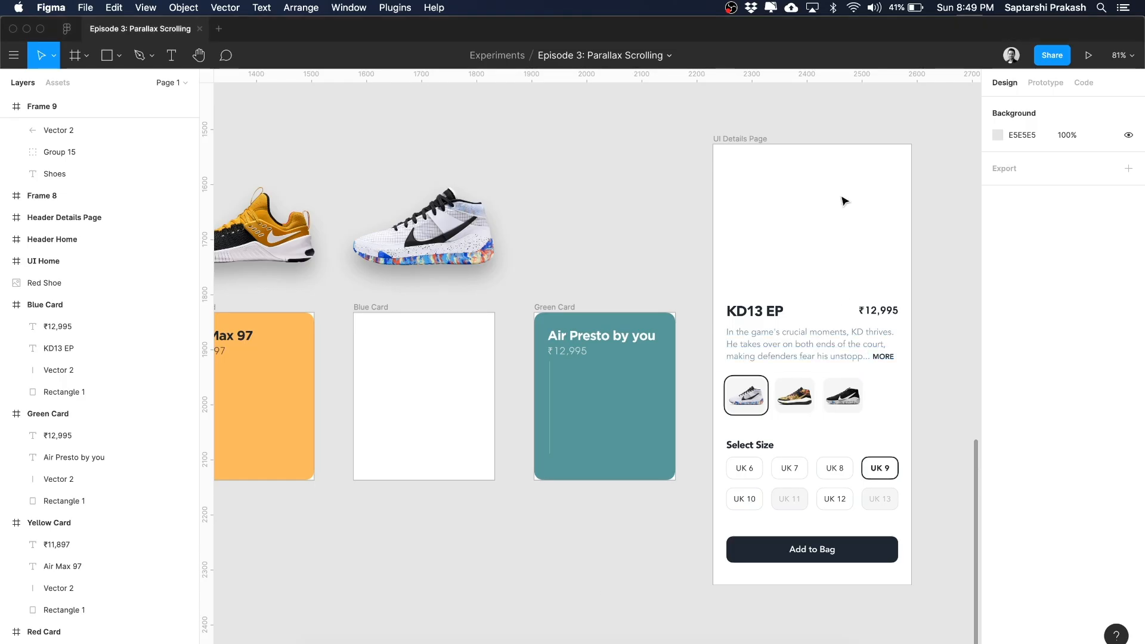
Switch to Figma and copy the fill colour 4B81F4 from the blue KD13 EP card's background rectangle
scroll(645, 237, down, 3)
scroll(644, 237, up, 10)
scroll(493, 190, up, 5)
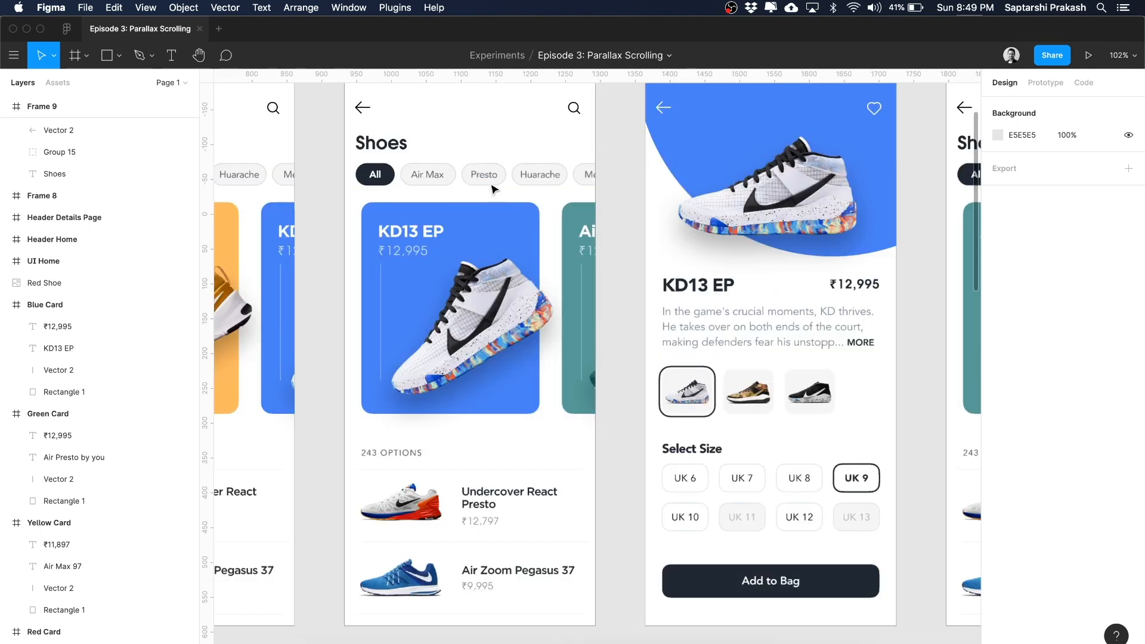
click(454, 251)
click(1028, 383)
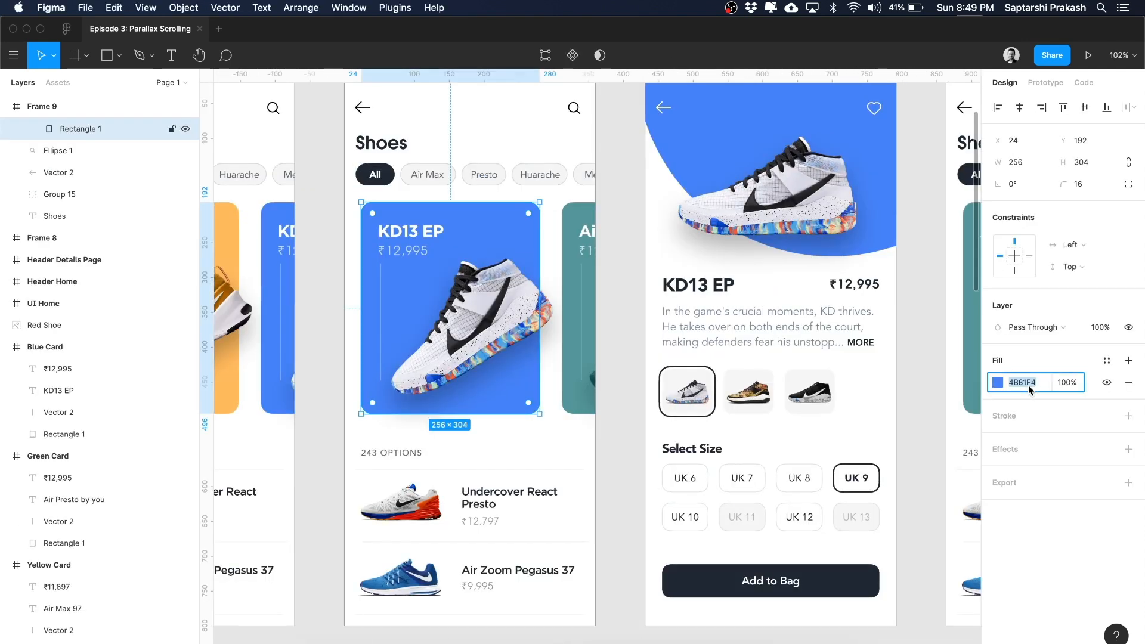
click(941, 392)
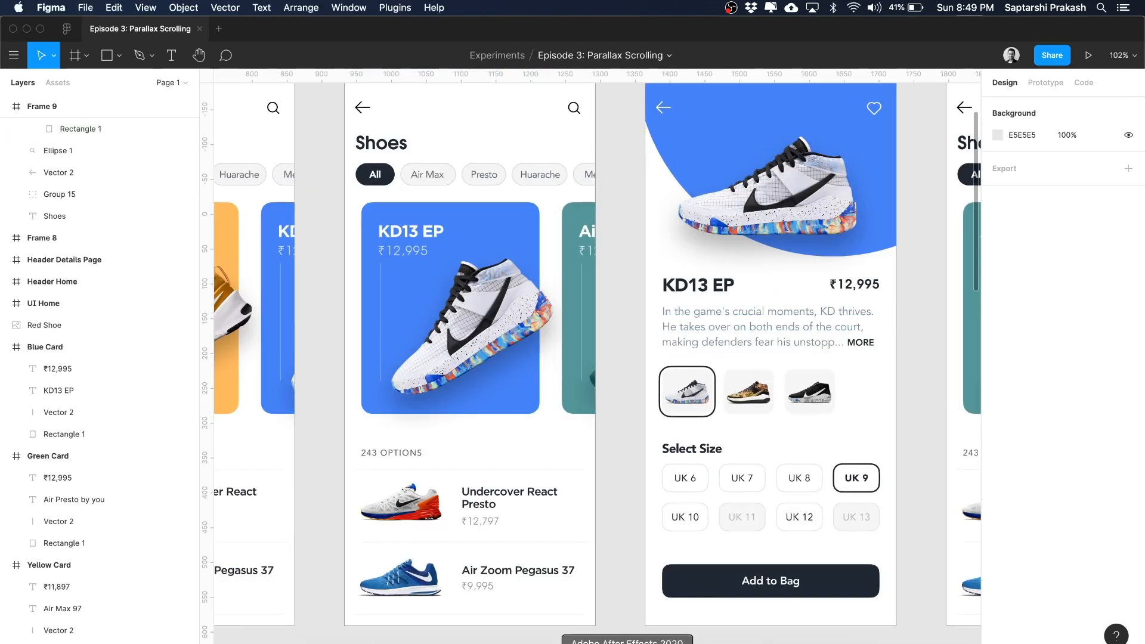
Switch to After Effects and change the white rounded rectangle's fill to the copied blue, 4B81F4
click(628, 641)
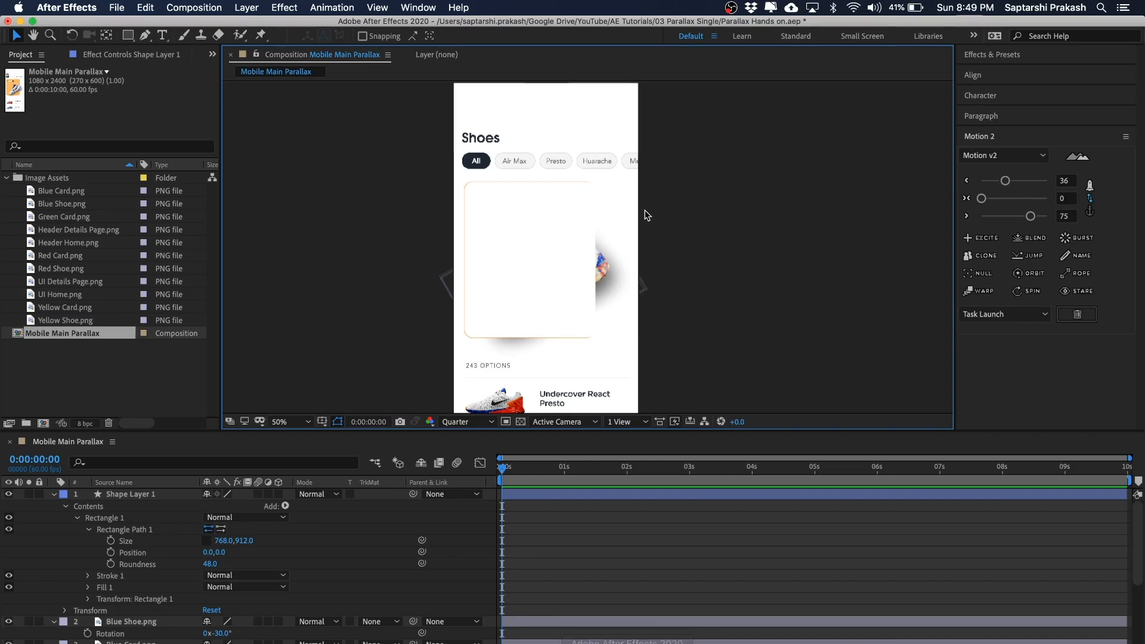
click(549, 219)
click(473, 36)
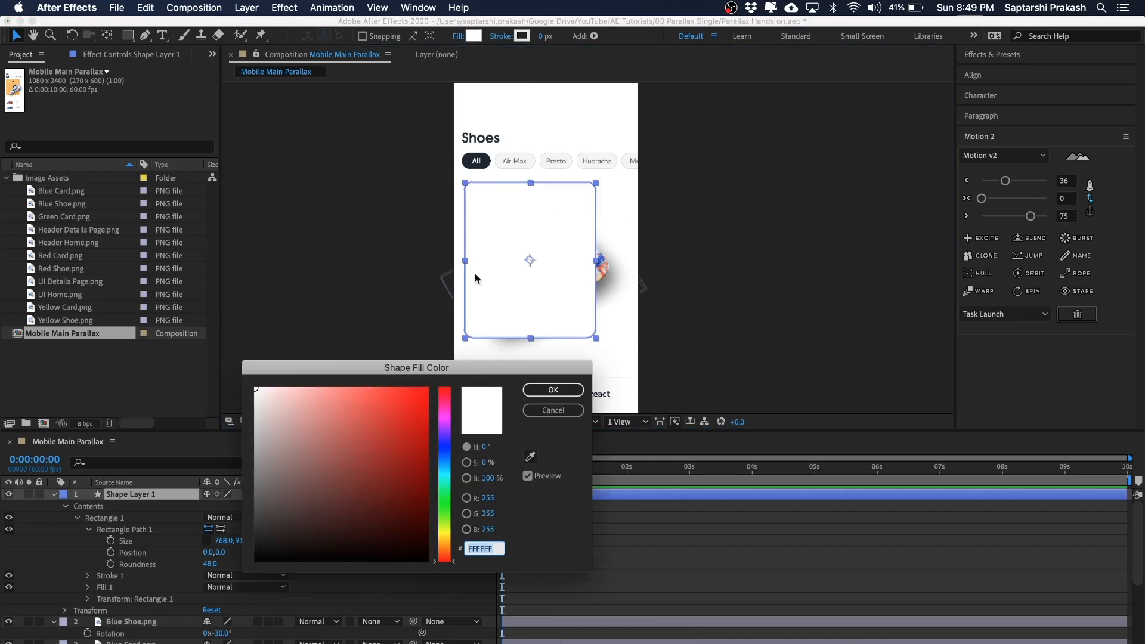
text(4A7EFF)
key(Return)
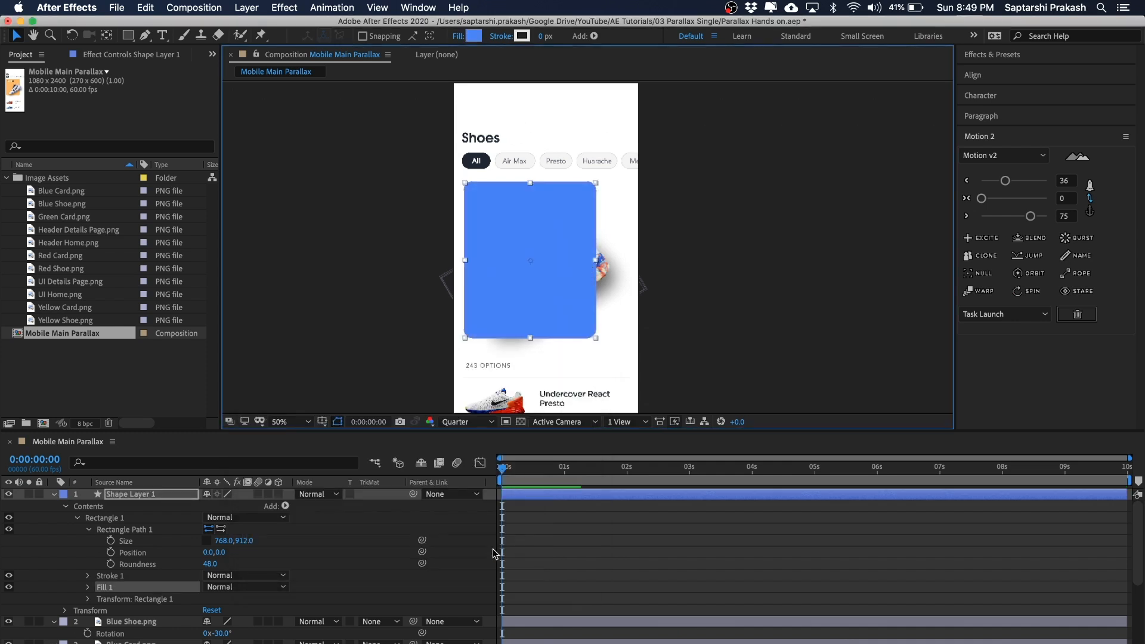
Rename the shape layer "Blue Shape" and move it directly below the Blue Card layer
click(54, 495)
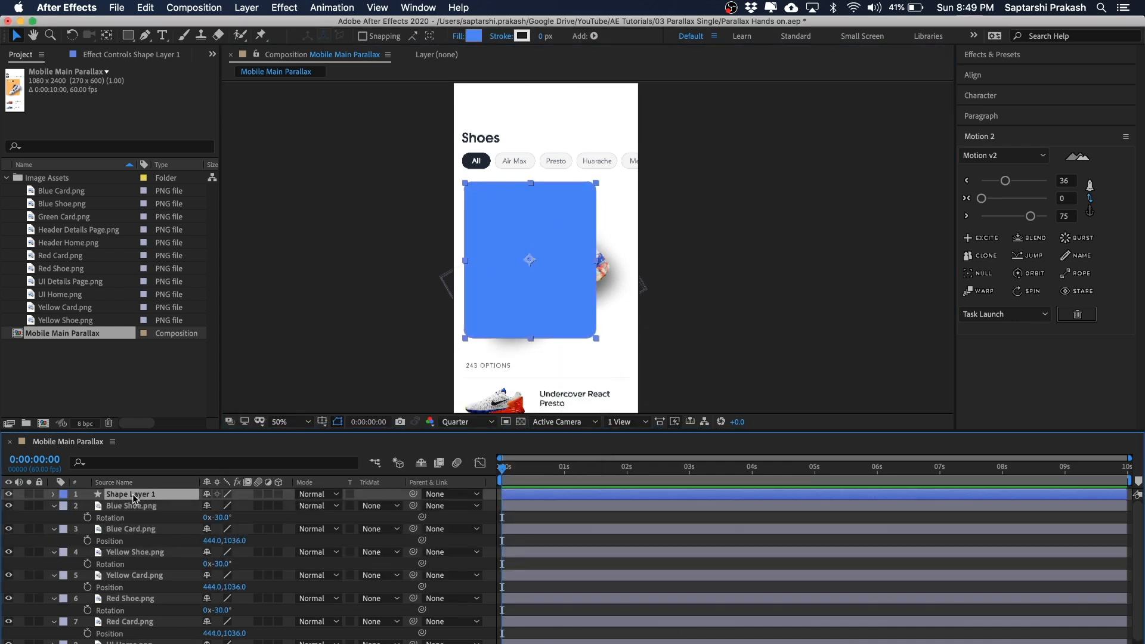
key(Return)
text(Blue Shape)
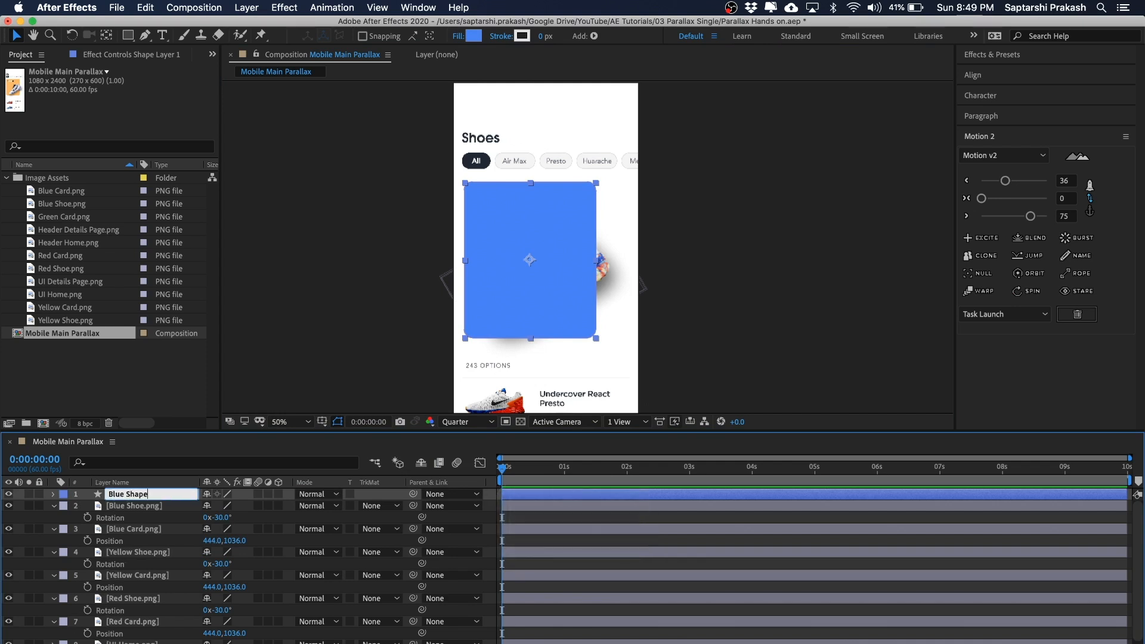
key(Return)
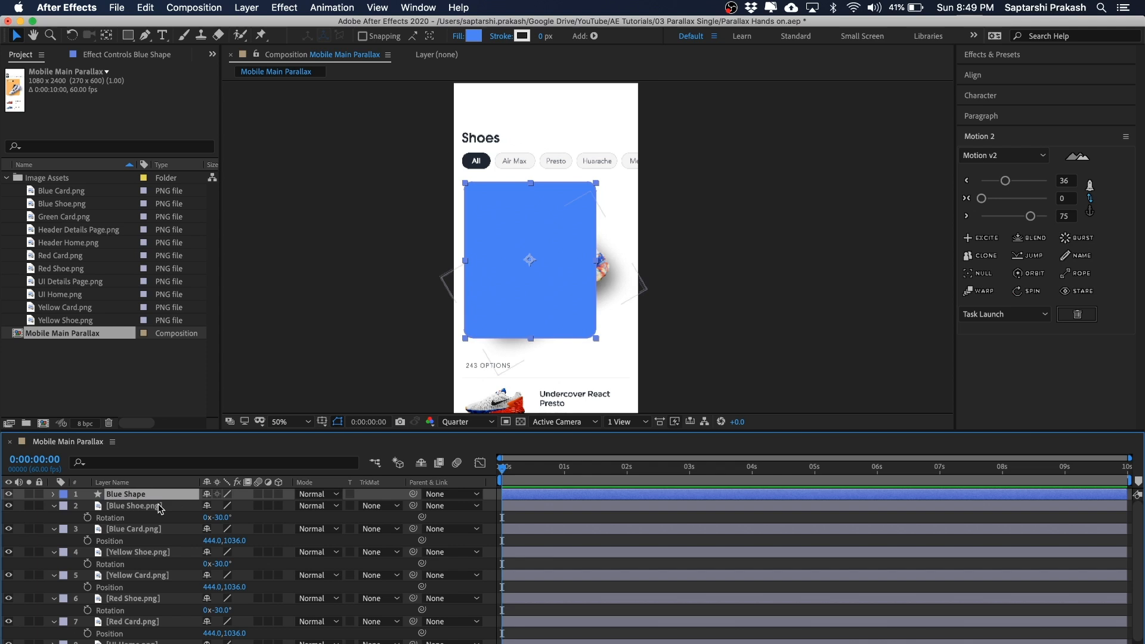
drag(132, 499, 141, 546)
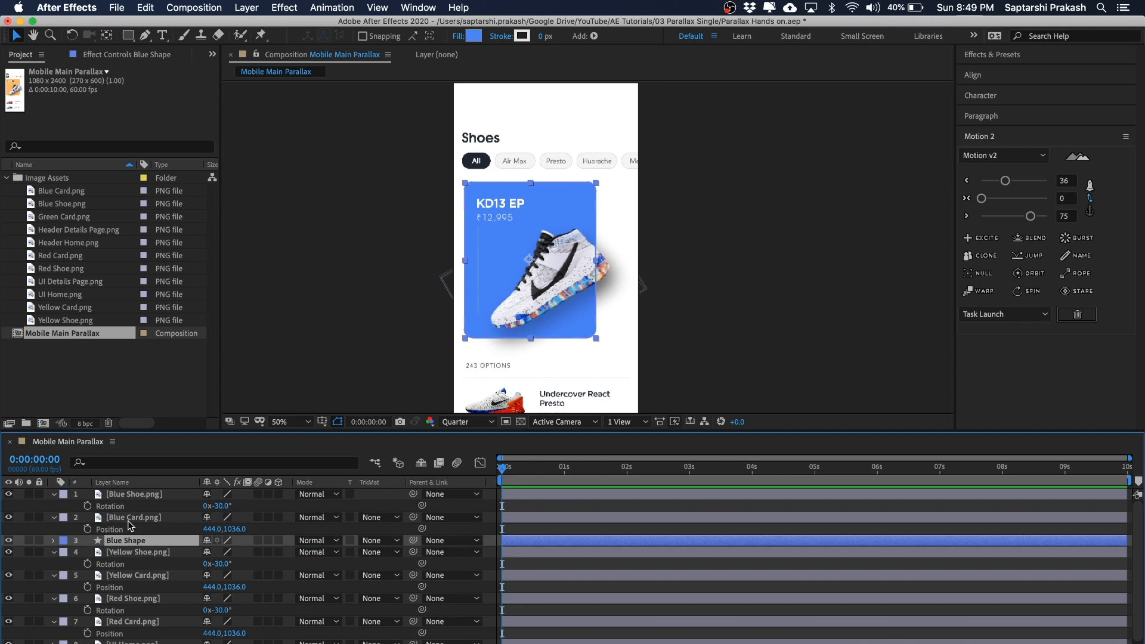
click(130, 519)
click(142, 494)
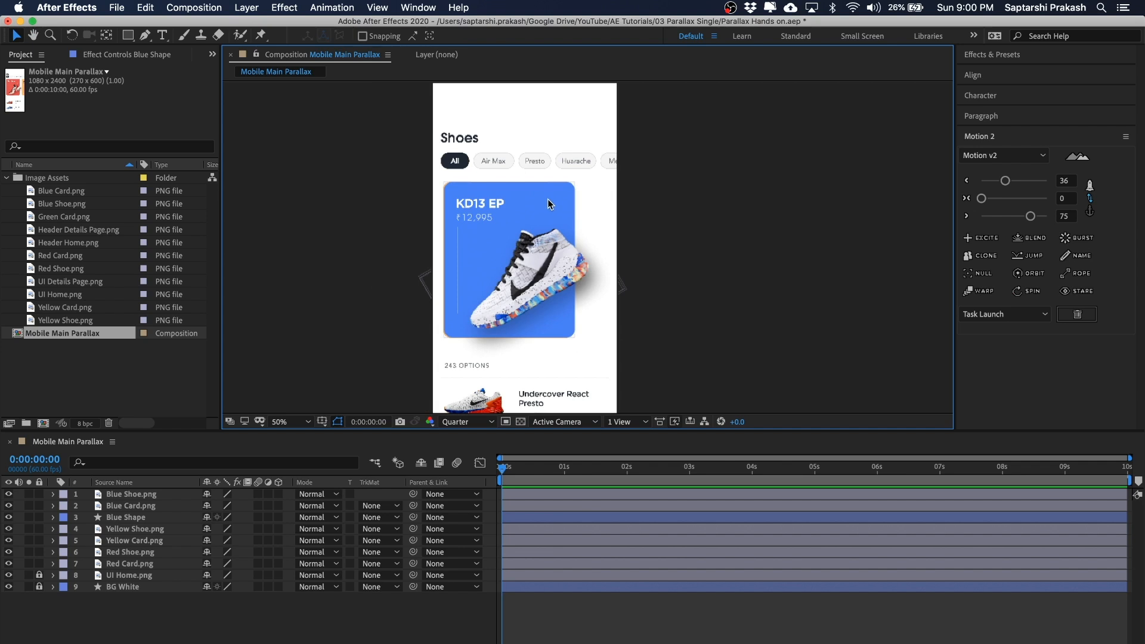
Set the Blue Shape layer's Position to 444, 1036
click(130, 519)
click(131, 518)
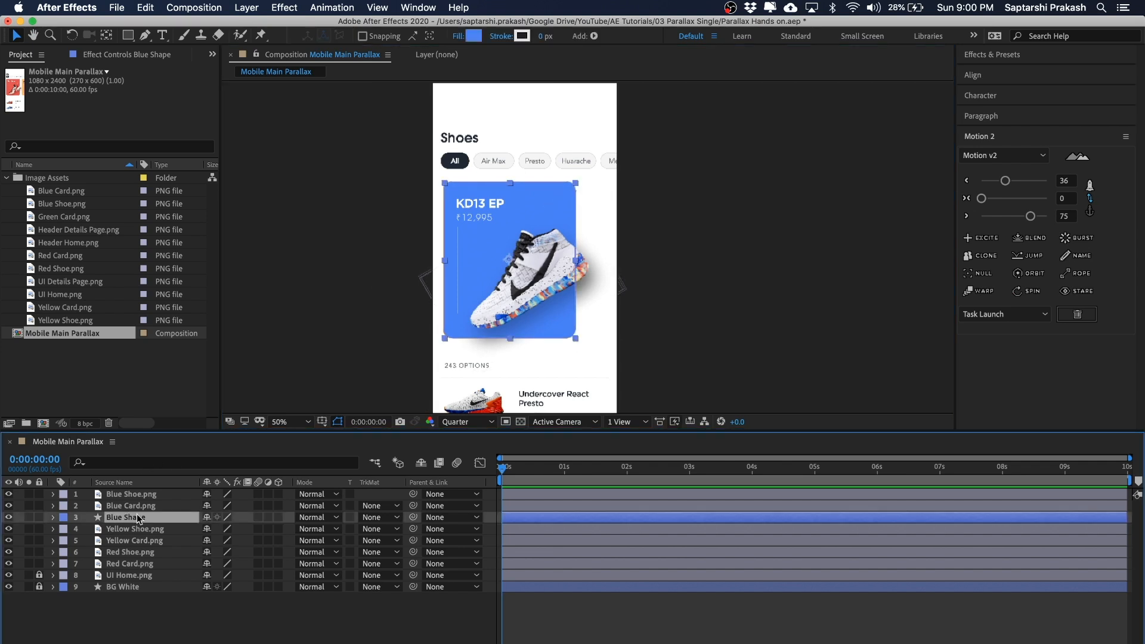
key(p)
click(222, 529)
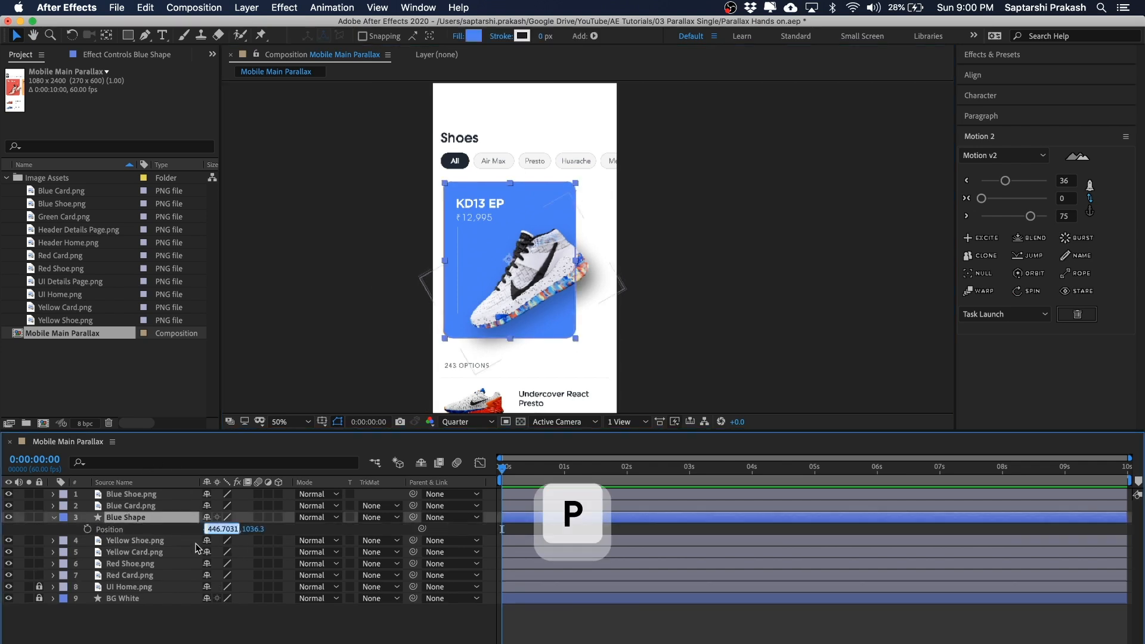
text(4444)
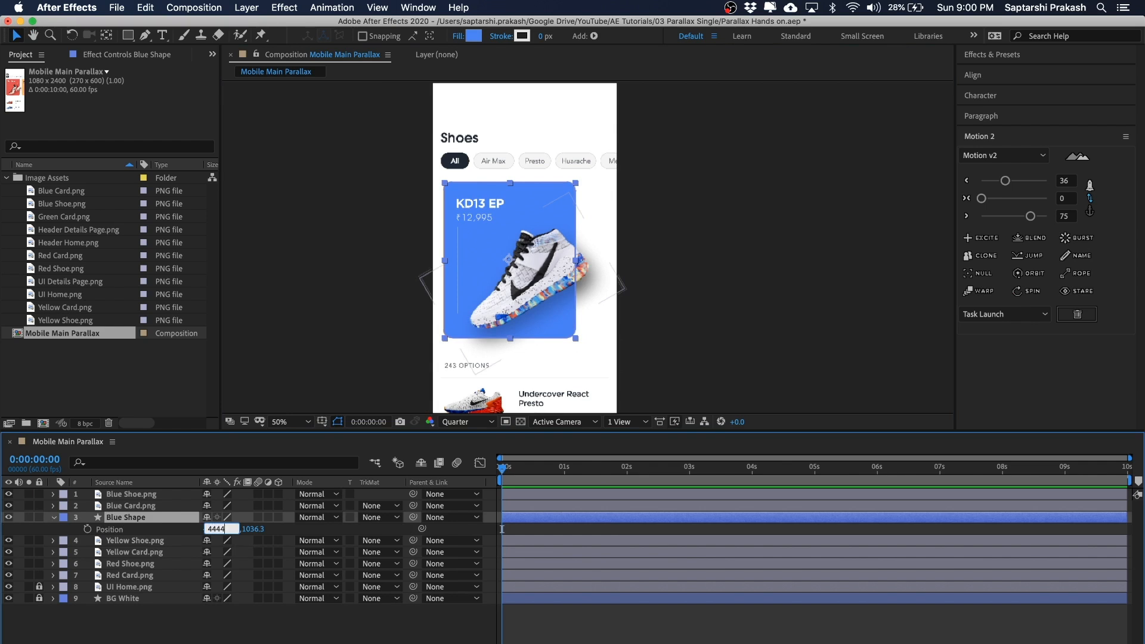
key(Return)
key(Tab)
text(1)
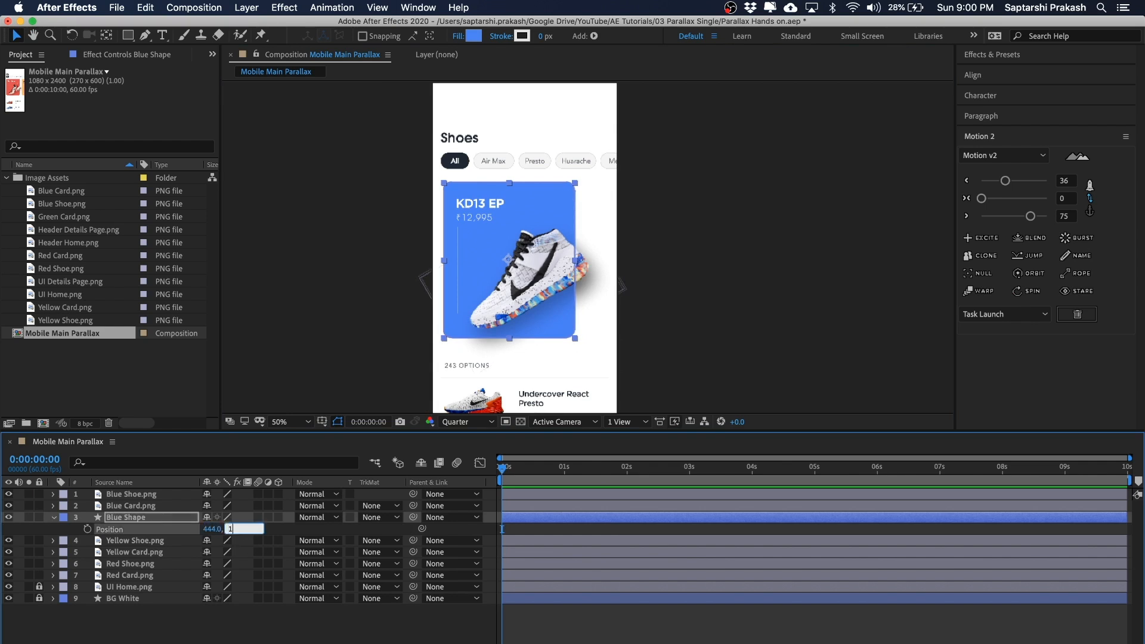
key(Return)
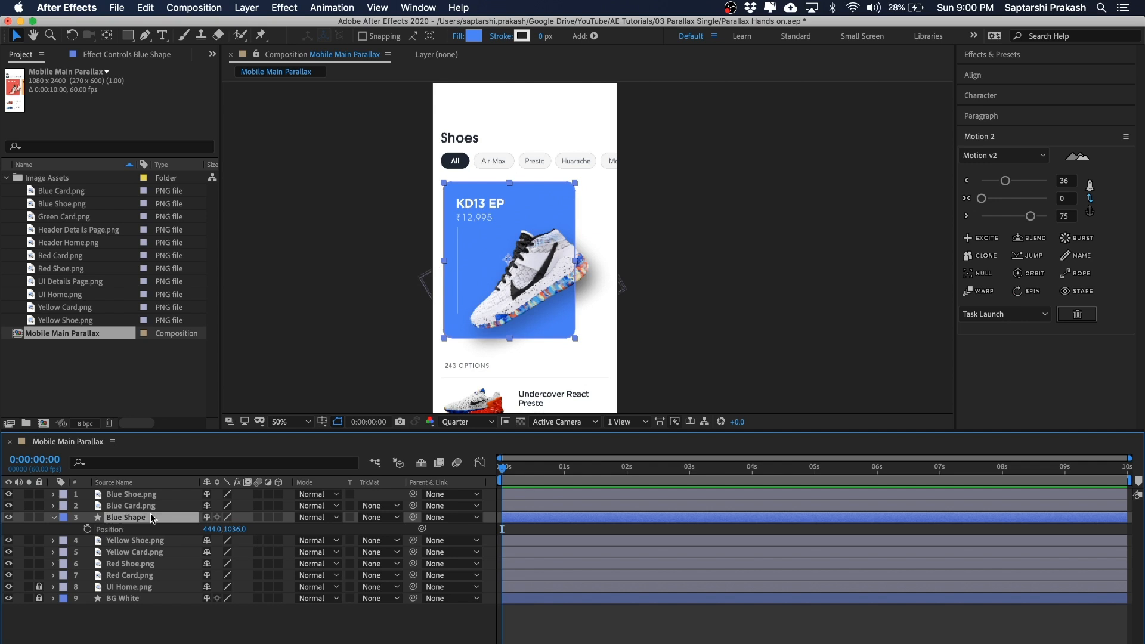
Compare the Yellow Card's Position with the Blue Shape's, and collapse the revealed layer properties
click(151, 556)
key(p)
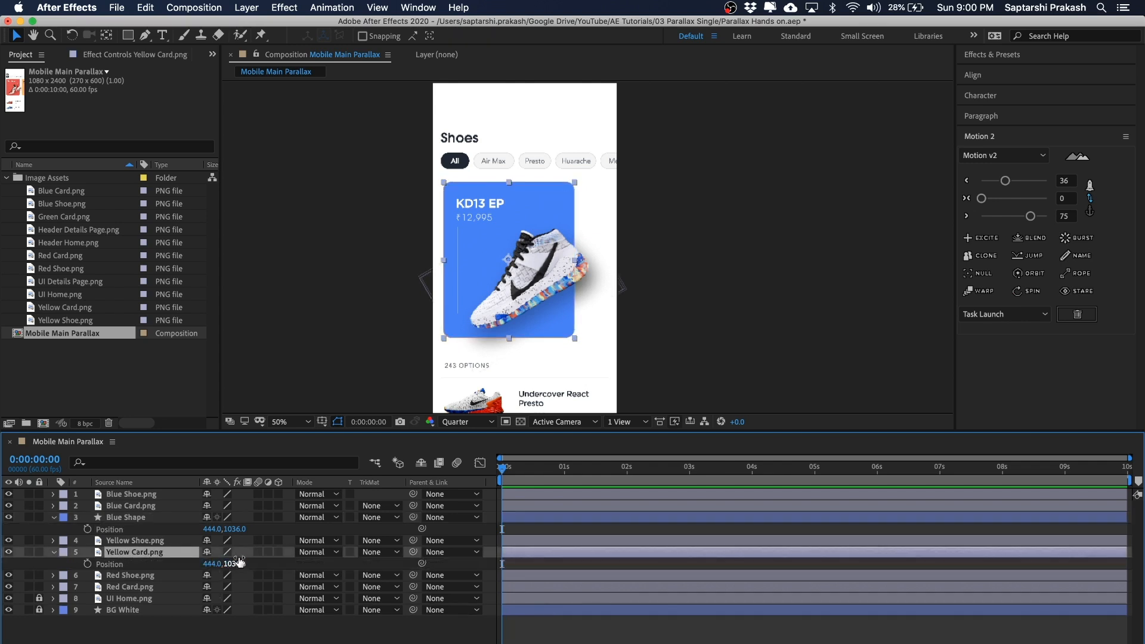
click(138, 518)
click(775, 262)
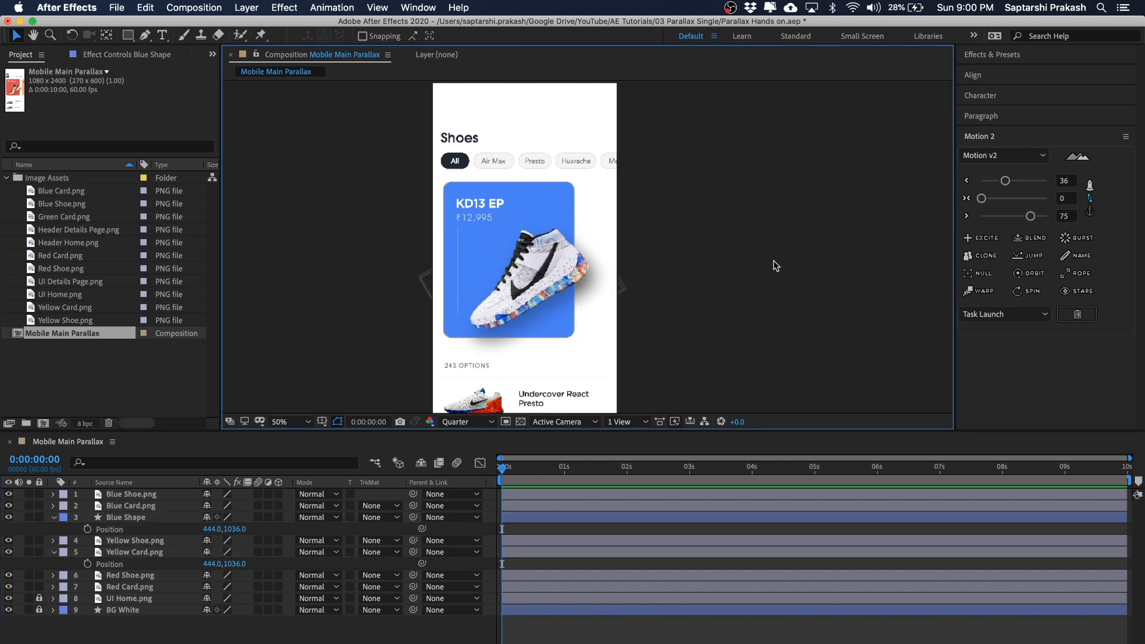
key(u)
click(576, 631)
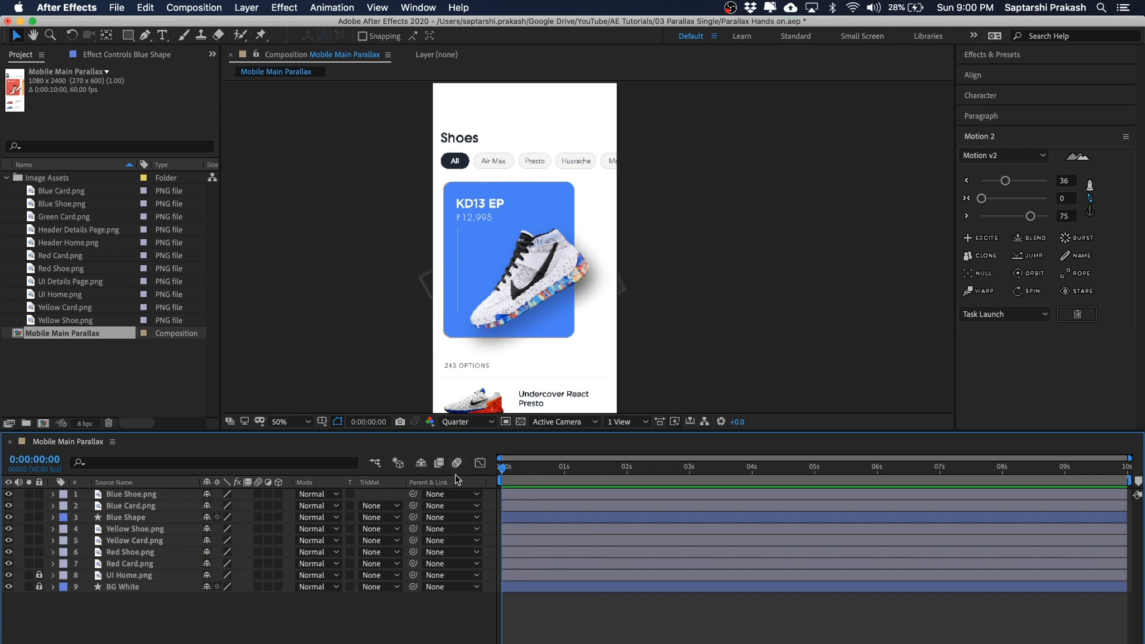
Deselect all layers and save the project
click(142, 551)
click(135, 495)
click(138, 507)
click(783, 271)
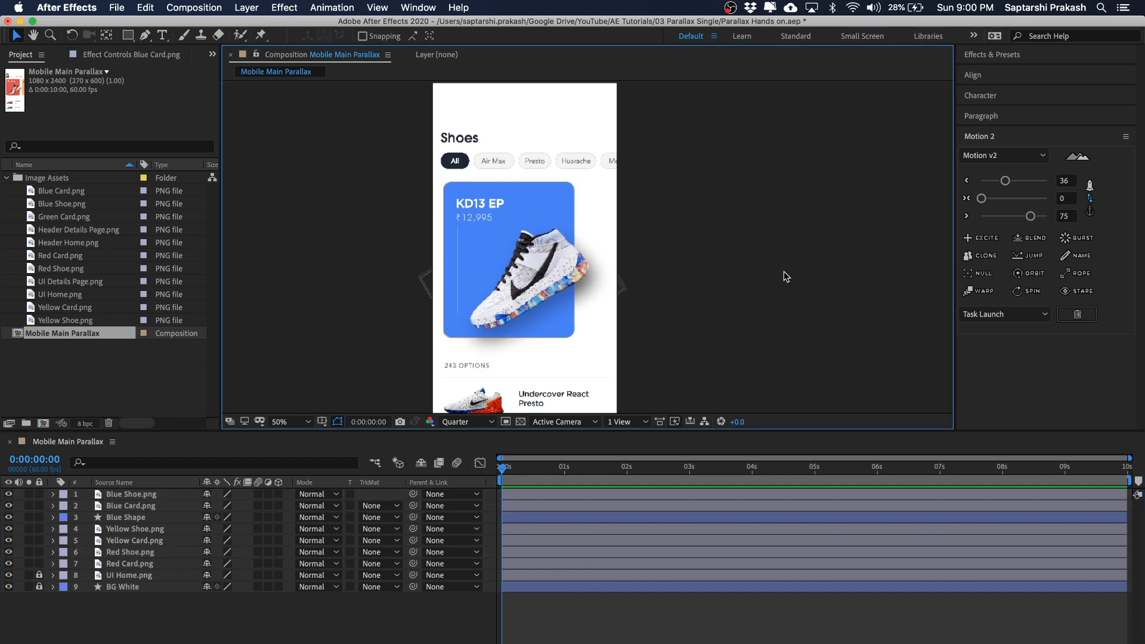
drag(776, 282, 703, 277)
key(super+s)
click(598, 621)
click(120, 566)
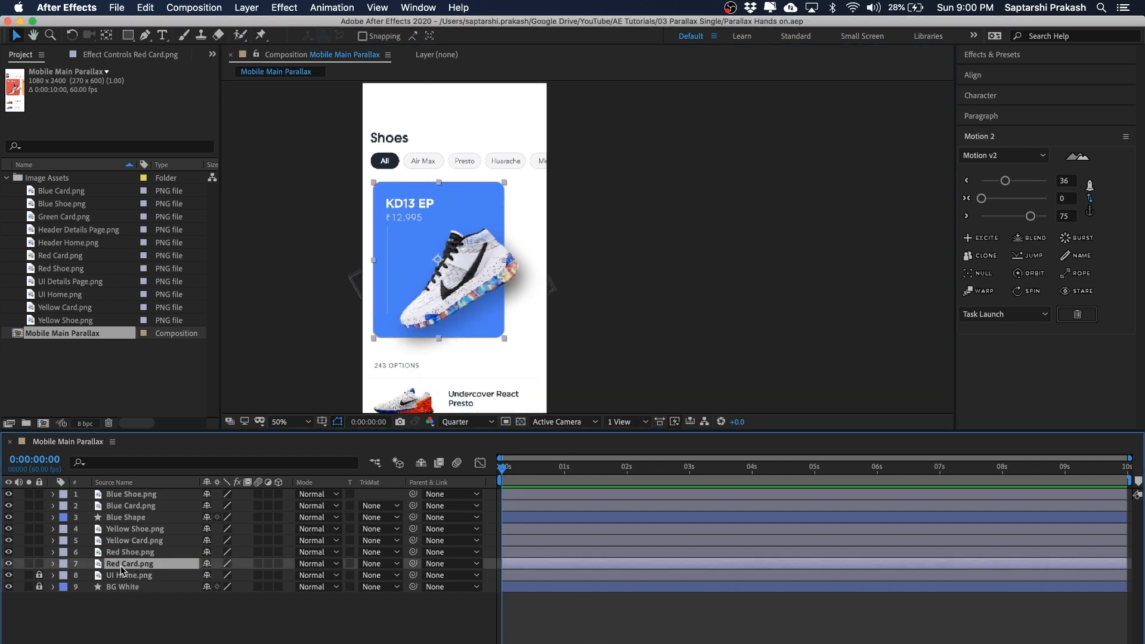
click(137, 550)
shift+click(135, 566)
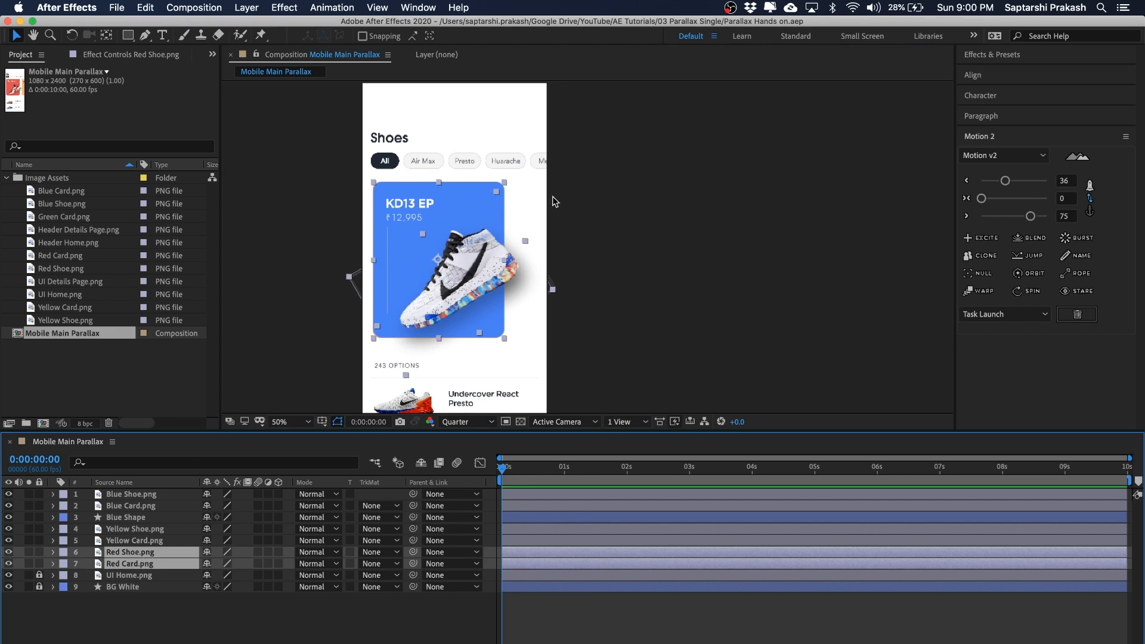
click(829, 270)
click(132, 567)
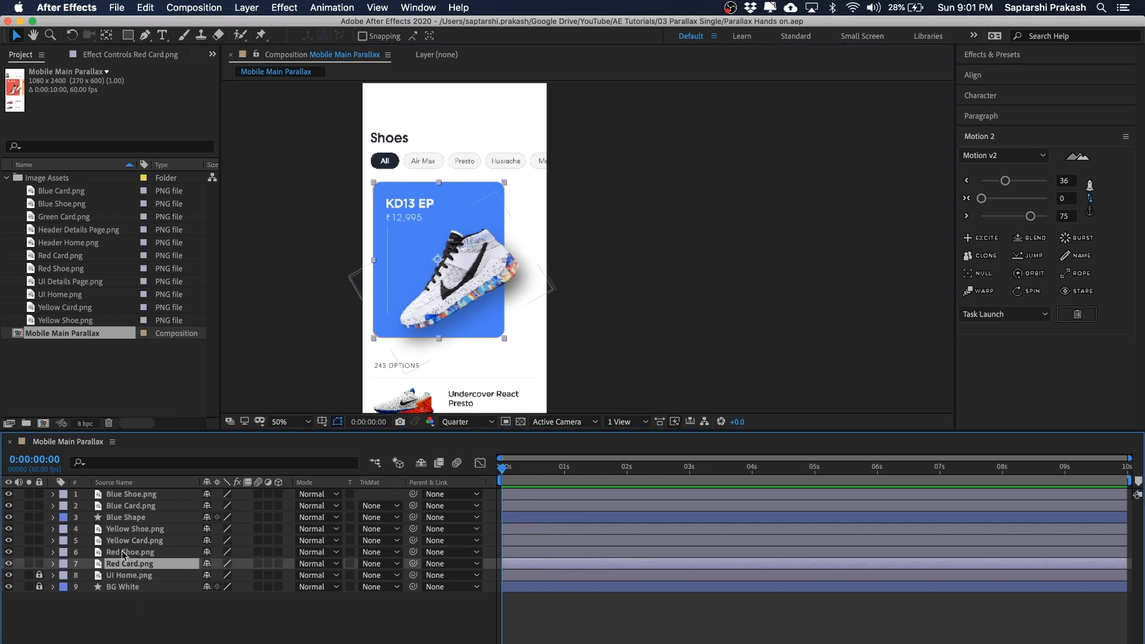
shift+click(122, 551)
Move the yellow and blue cards and shoes, together with Blue Shape, horizontally right until the cards' edge peeks in beside the red card
click(131, 541)
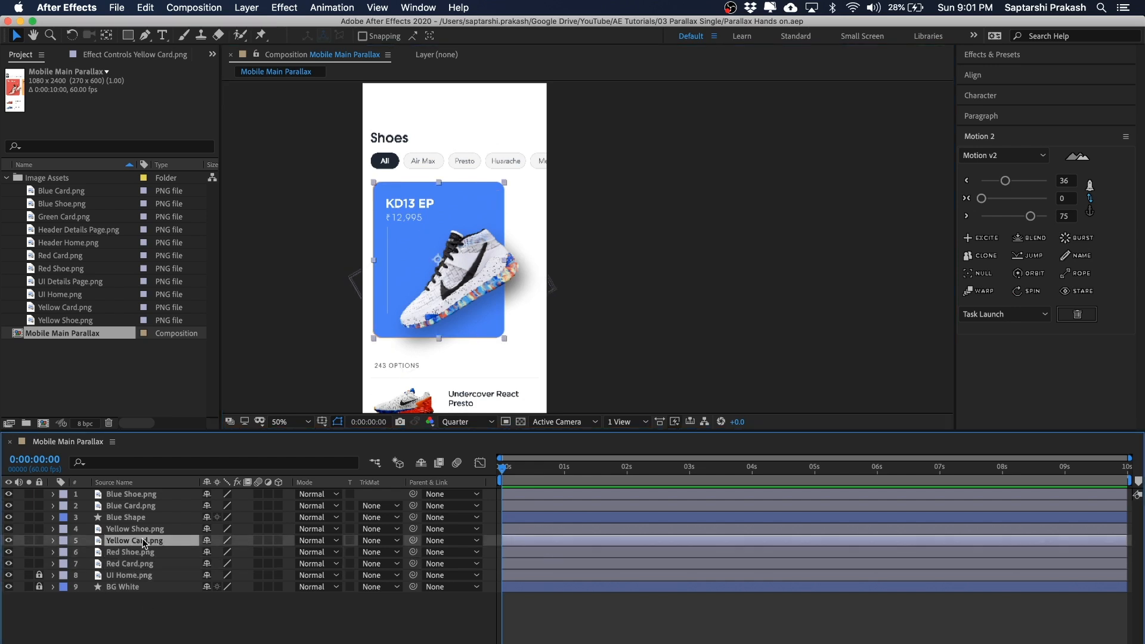
shift+click(144, 496)
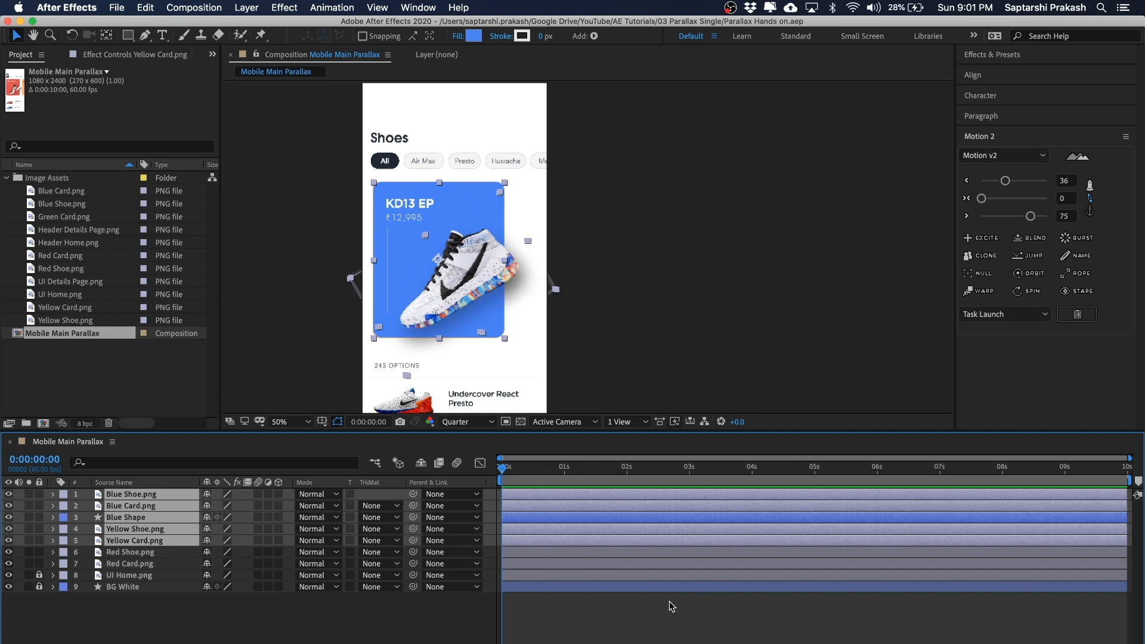
key(space)
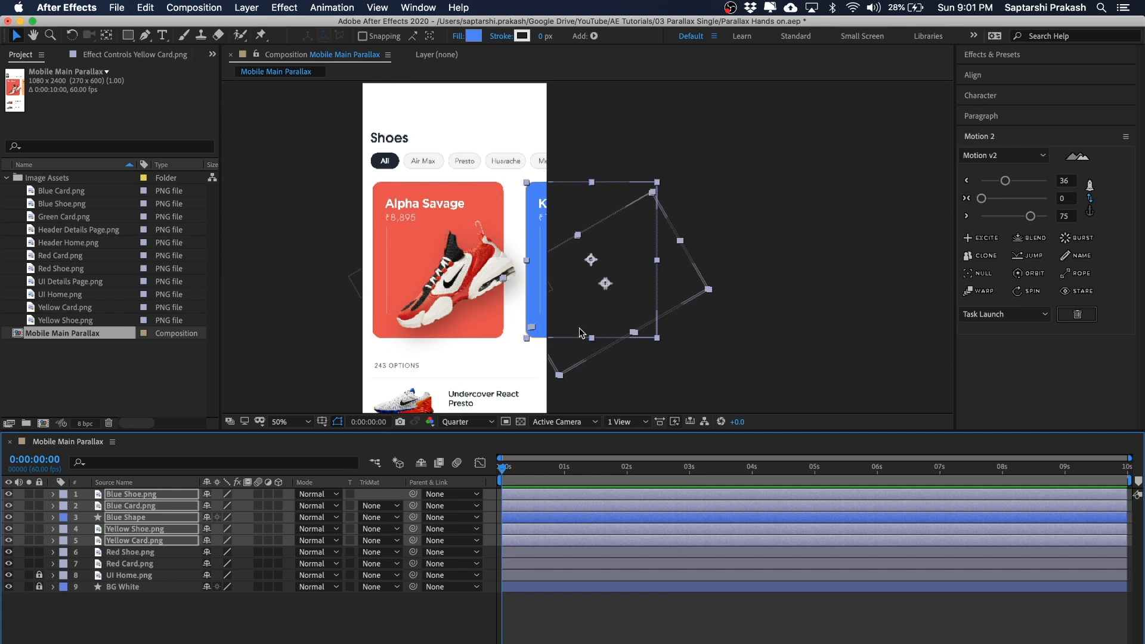
Move only Blue Shoe, Blue Card and Blue Shape farther right, past the yellow card, leaving the same gap as between the red and yellow cards
super+click(142, 542)
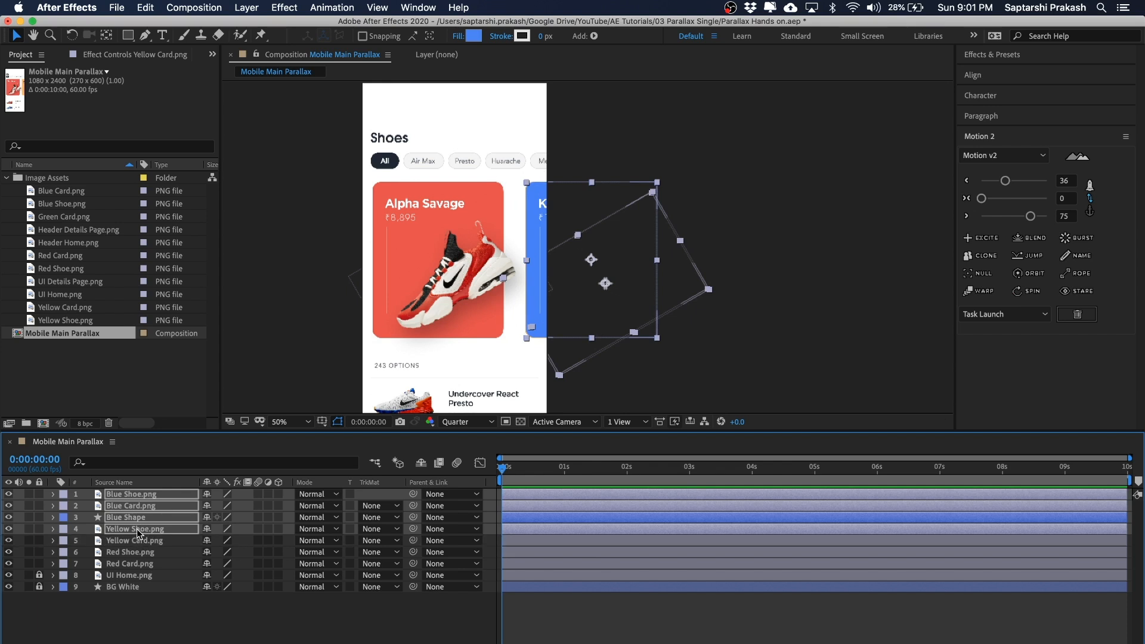
super+click(138, 531)
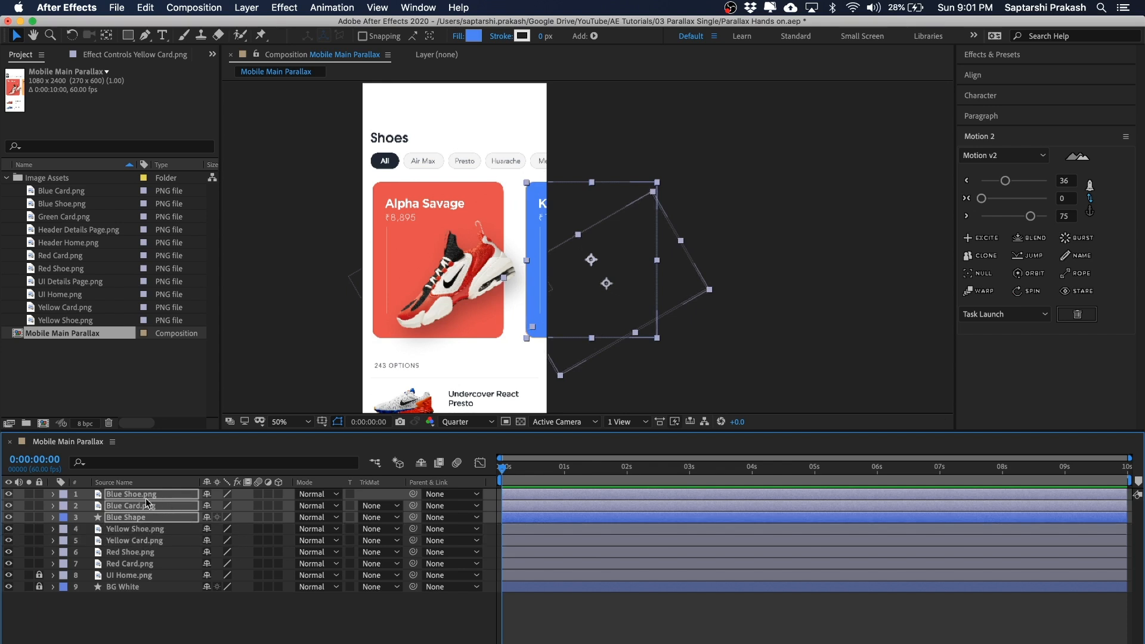
key(shift+Right)
key(shift+Right)
key(shift+Right)
key(shift+Right)
key(shift+Right)
key(shift+Right)
key(shift+Right)
key(shift+Right)
key(shift+Right)
key(shift+Right)
key(shift+Right)
key(shift+Right)
key(shift+Right)
key(shift+Right)
key(shift+Right)
key(shift+Right)
key(shift+Right)
key(shift+Right)
key(shift+Right)
key(shift+Right)
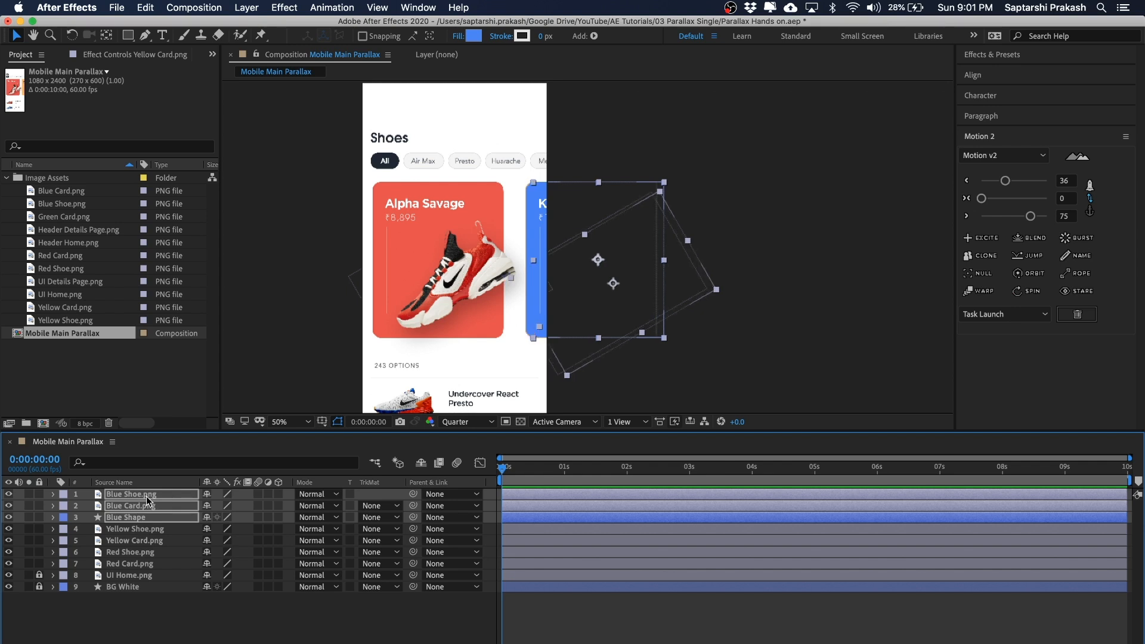
key(shift+Right)
key(shift+Right)
key(shift+Right)
key(shift+Right)
key(shift+Right)
key(shift+Right)
key(shift+Right)
key(shift+Right)
key(shift+Right)
key(shift+Right)
key(shift+Right)
key(shift+Right)
key(shift+Right)
key(shift+Right)
key(shift+Right)
key(shift+Right)
key(shift+Right)
key(shift+Right)
key(shift+Right)
key(shift+Right)
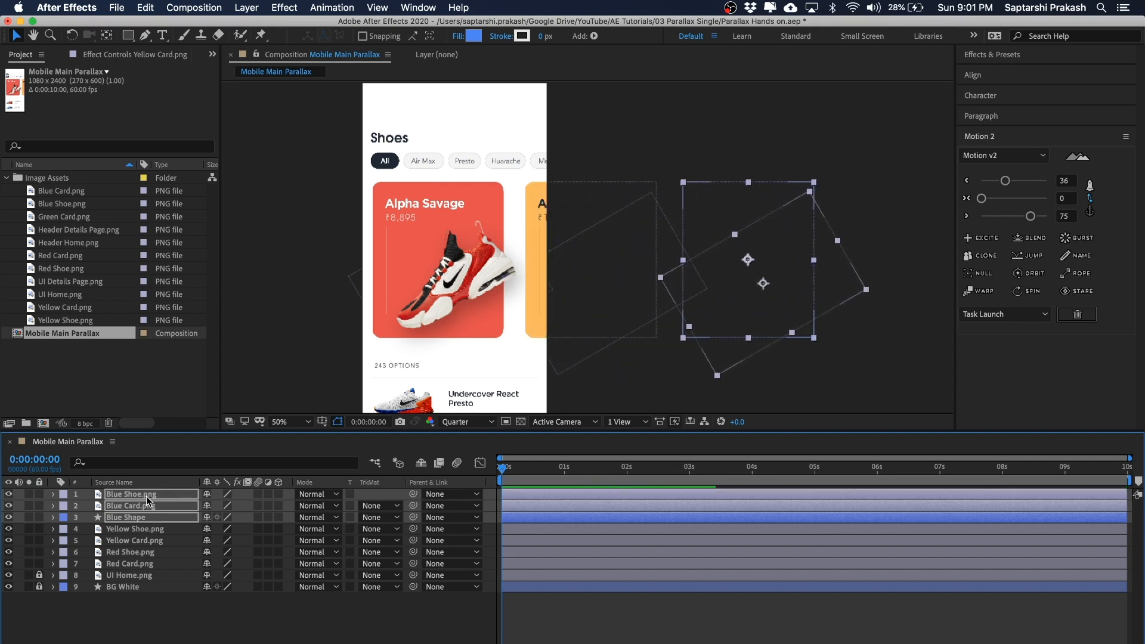
key(shift+Left)
key(shift+Left)
key(shift+Right)
key(shift+Right)
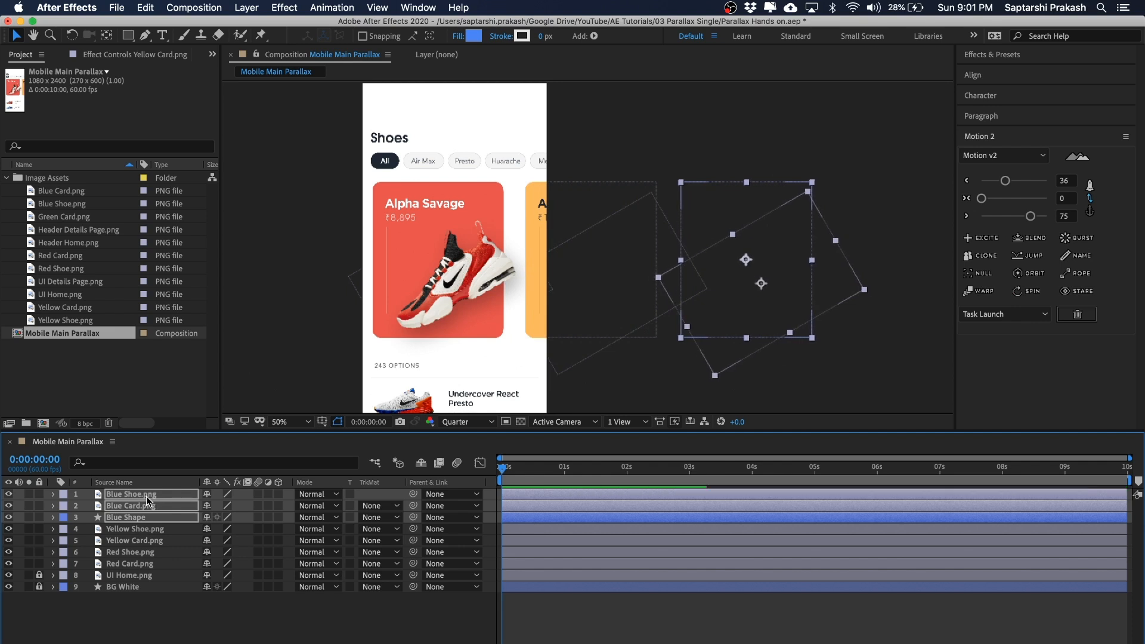
key(period)
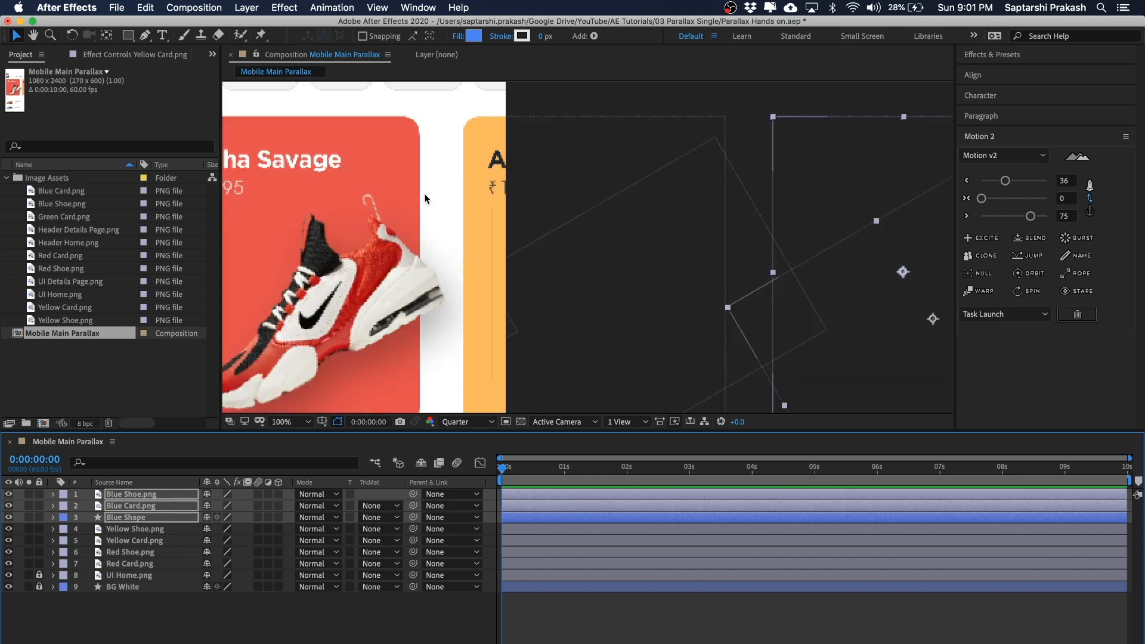
key(comma)
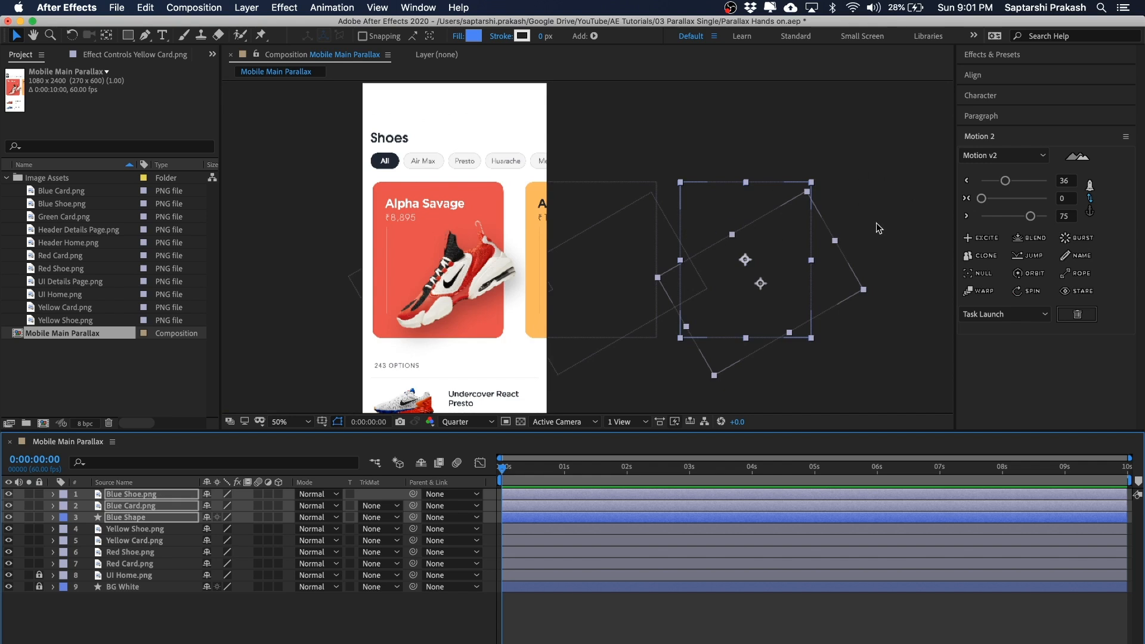
click(897, 297)
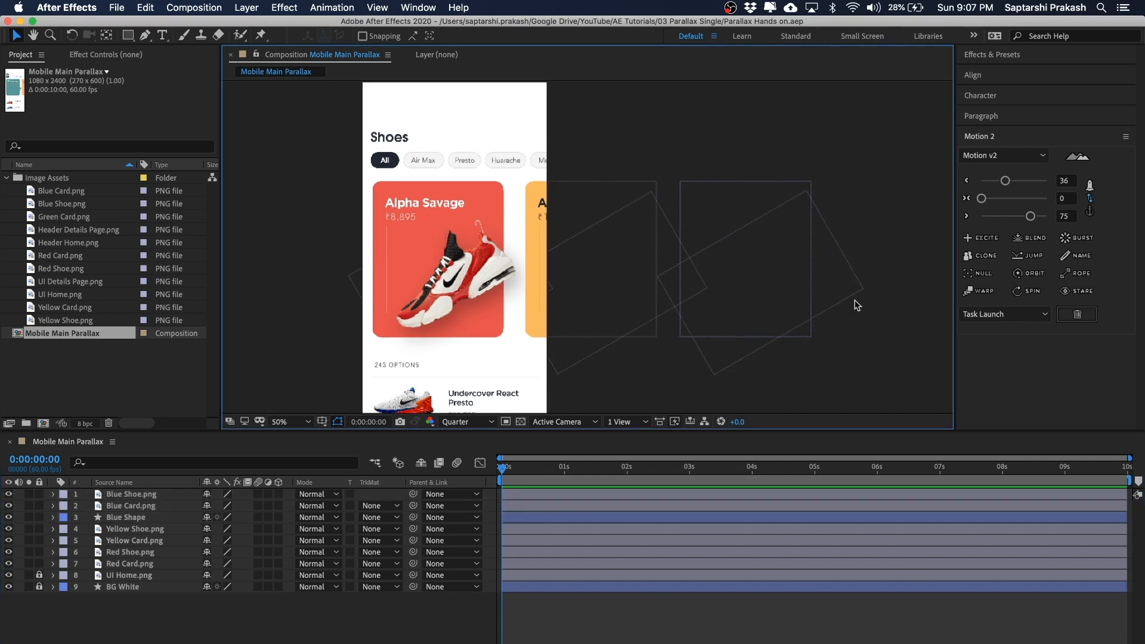
Turn off the layer controls in the composition view and check the off-screen area by selecting layers there
drag(865, 139, 624, 406)
click(903, 201)
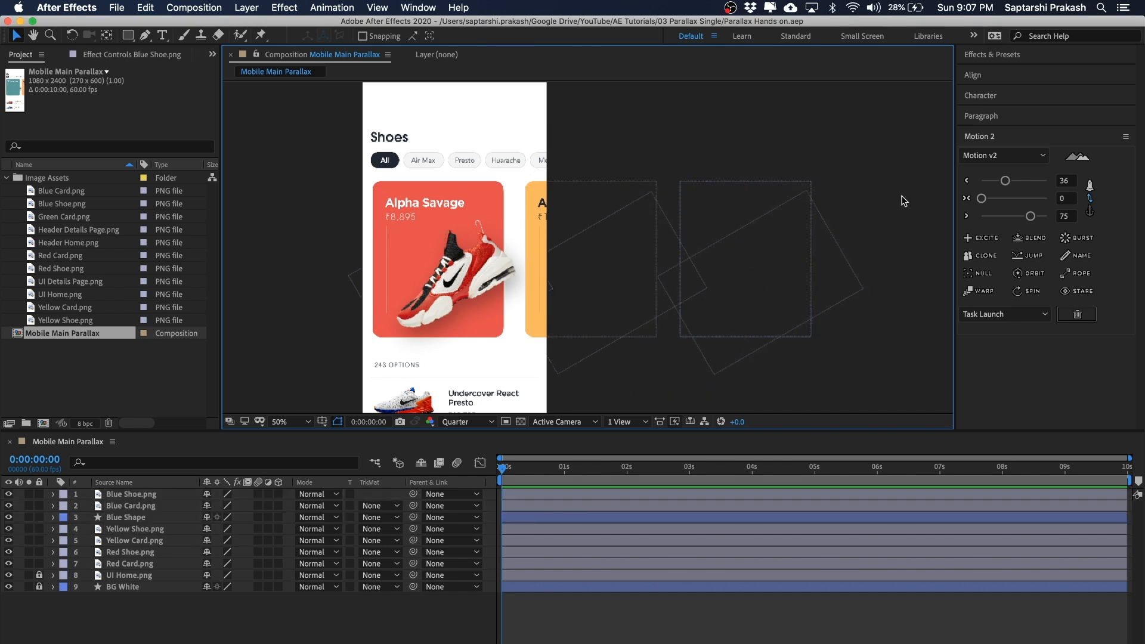
drag(806, 122, 634, 312)
click(571, 127)
click(382, 6)
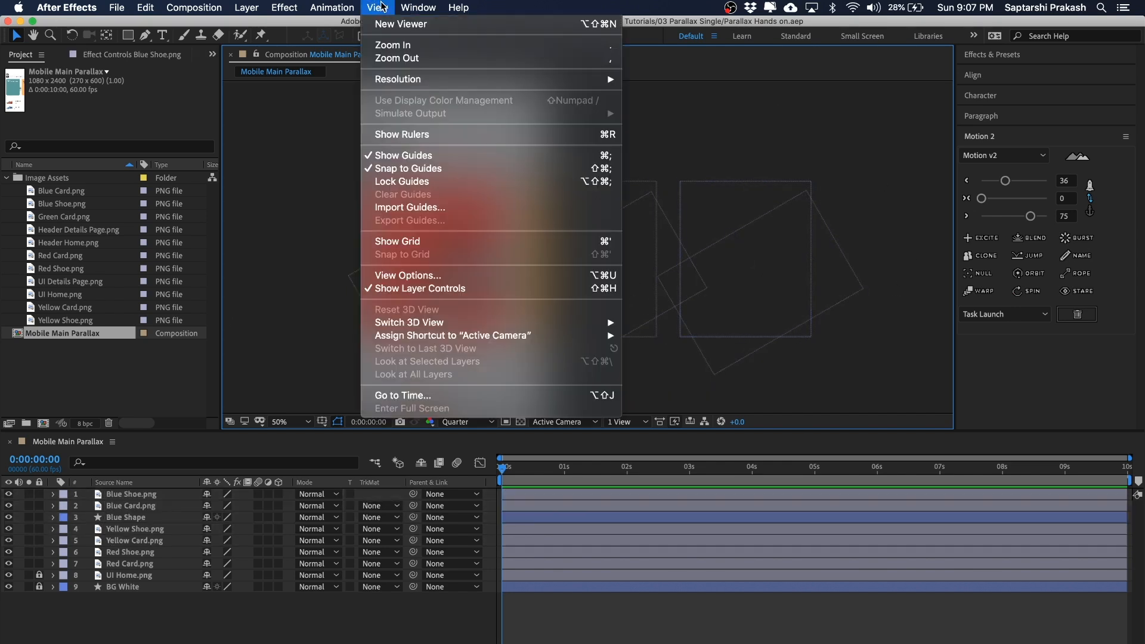
click(398, 295)
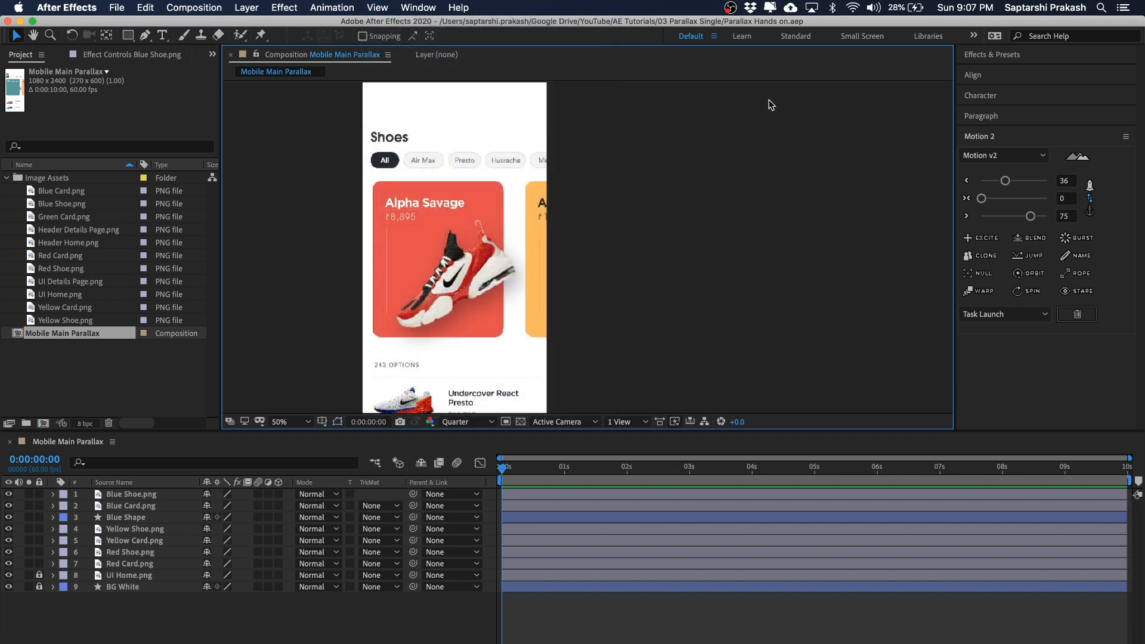
drag(772, 105, 505, 259)
click(433, 202)
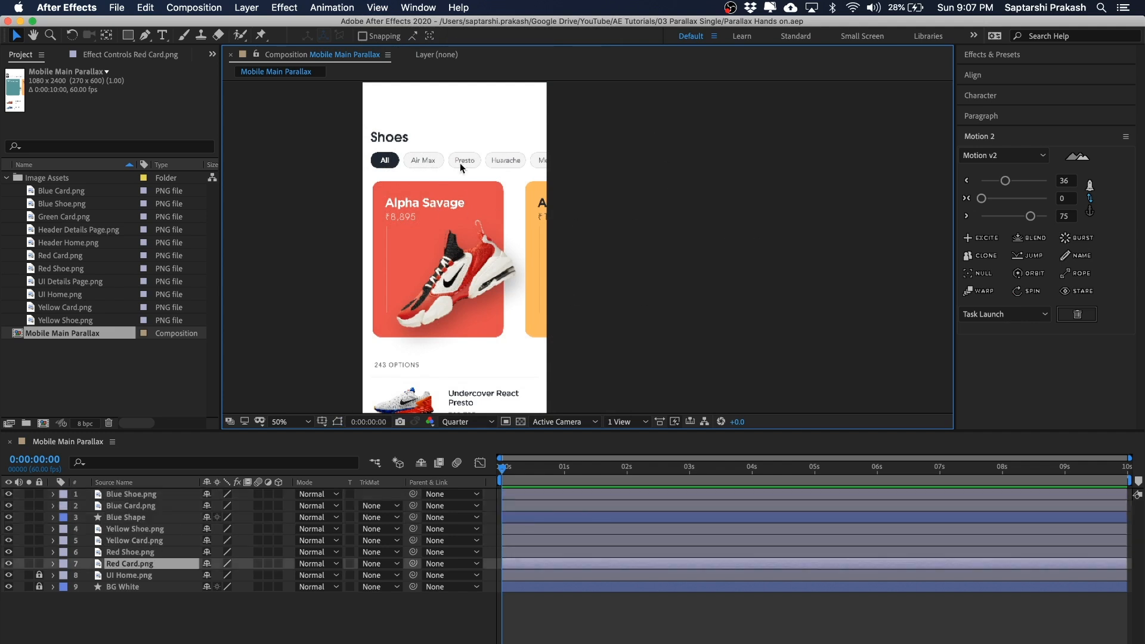
click(667, 140)
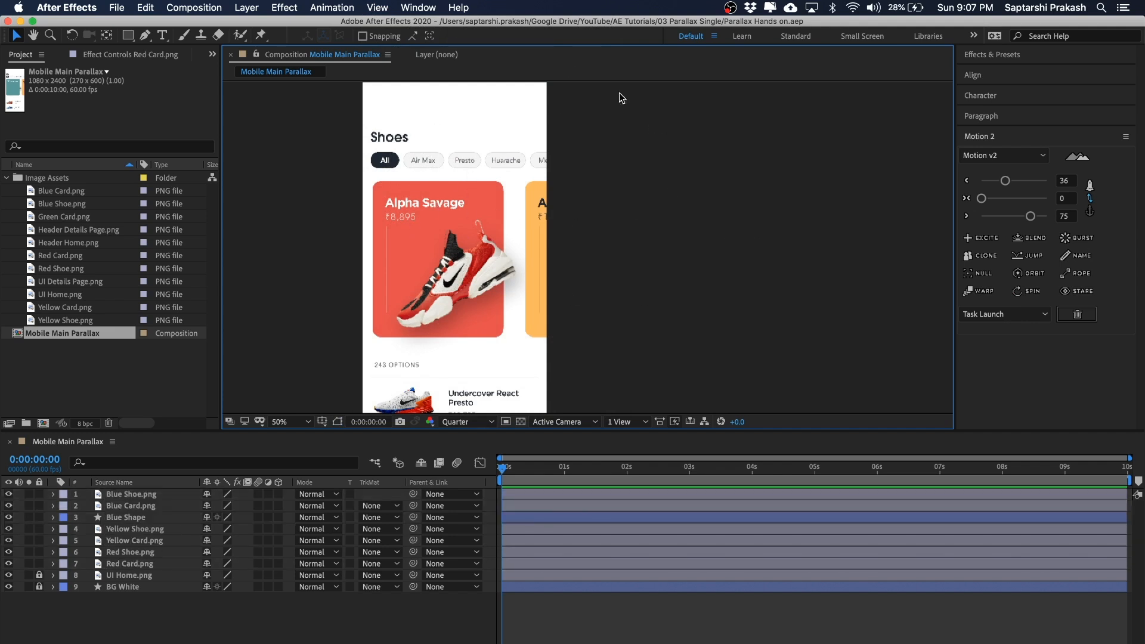
Turn the layer controls back on and check the outlines of the off-screen cards and shoes
click(377, 7)
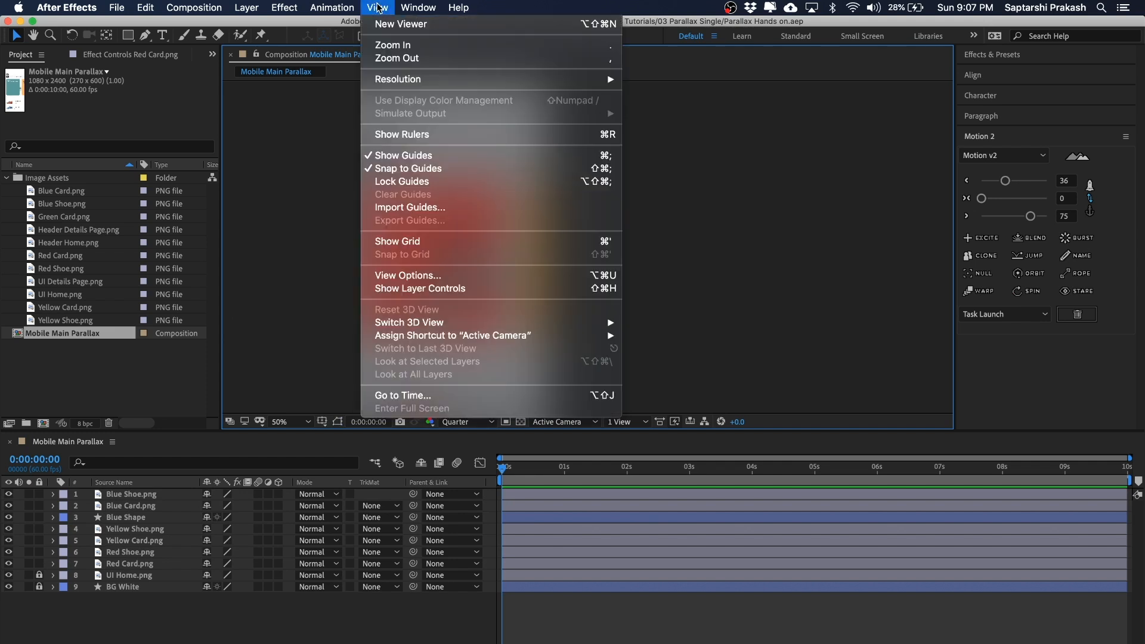
click(416, 290)
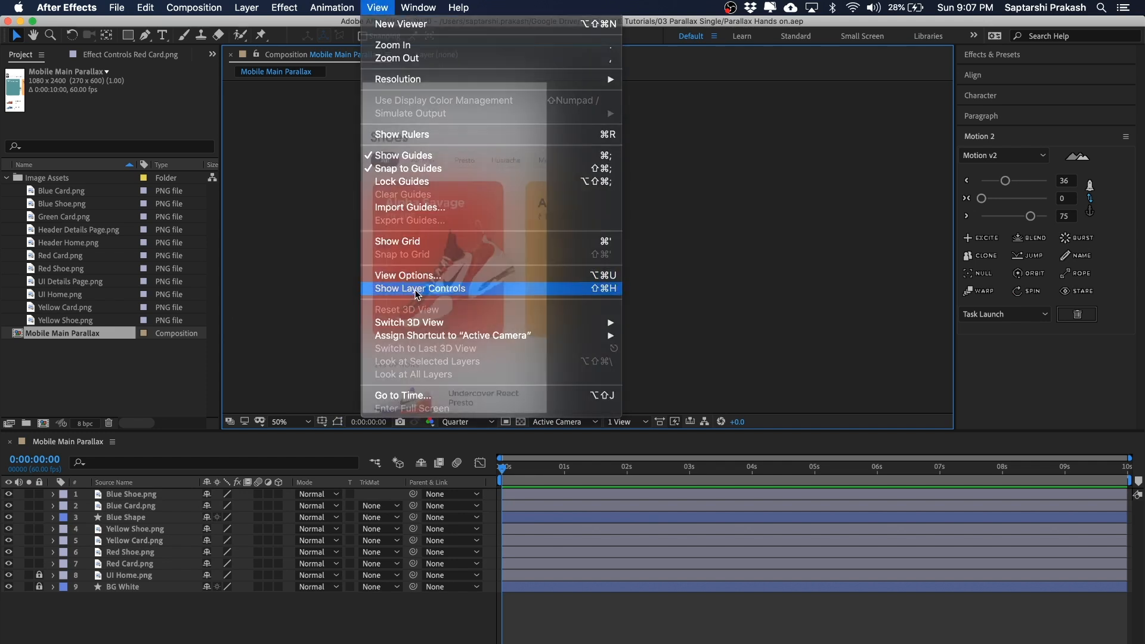
click(468, 208)
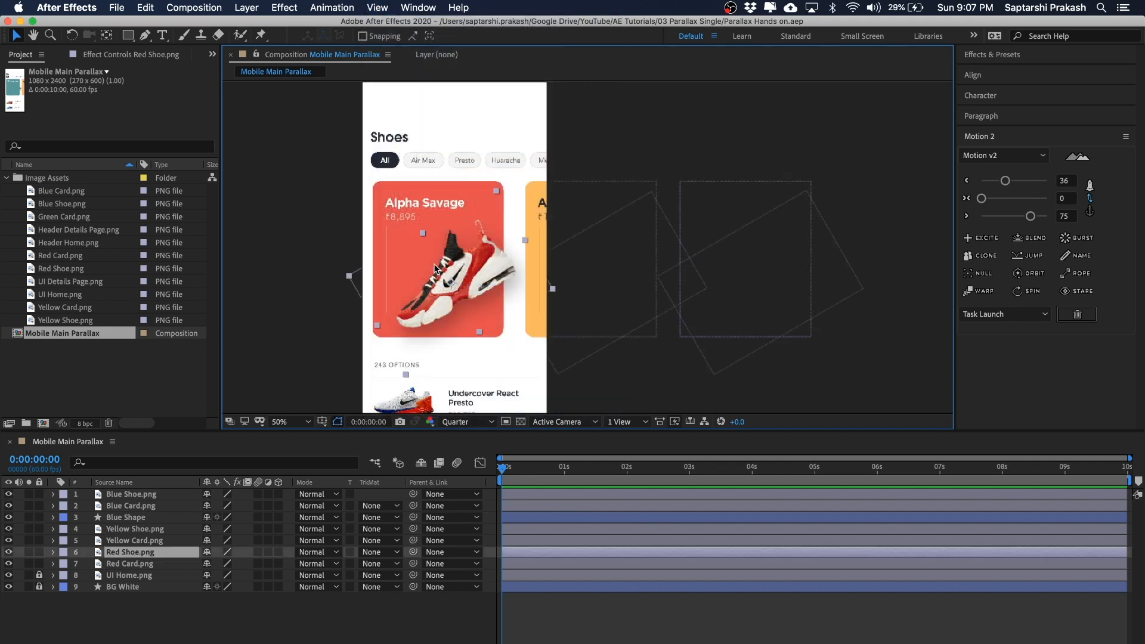
click(628, 92)
drag(910, 101, 625, 375)
click(655, 102)
mouse_move(860, 119)
mouse_down()
mouse_move(794, 178)
mouse_move(868, 106)
mouse_up()
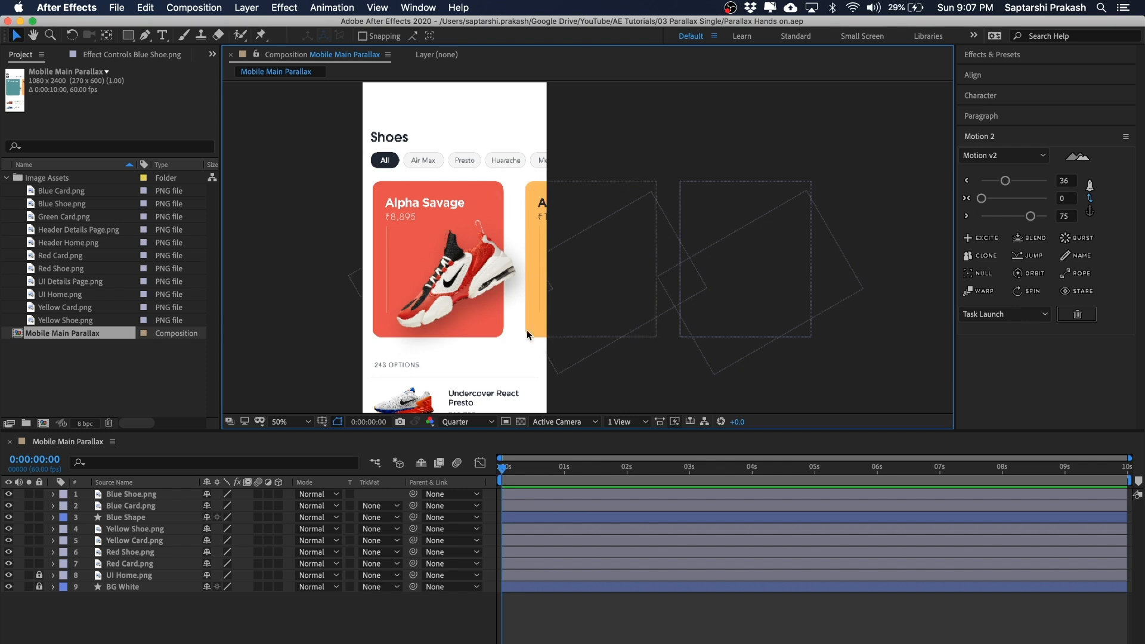
Add Green Card.png to the Mobile Main Parallax composition as the topmost layer
click(59, 219)
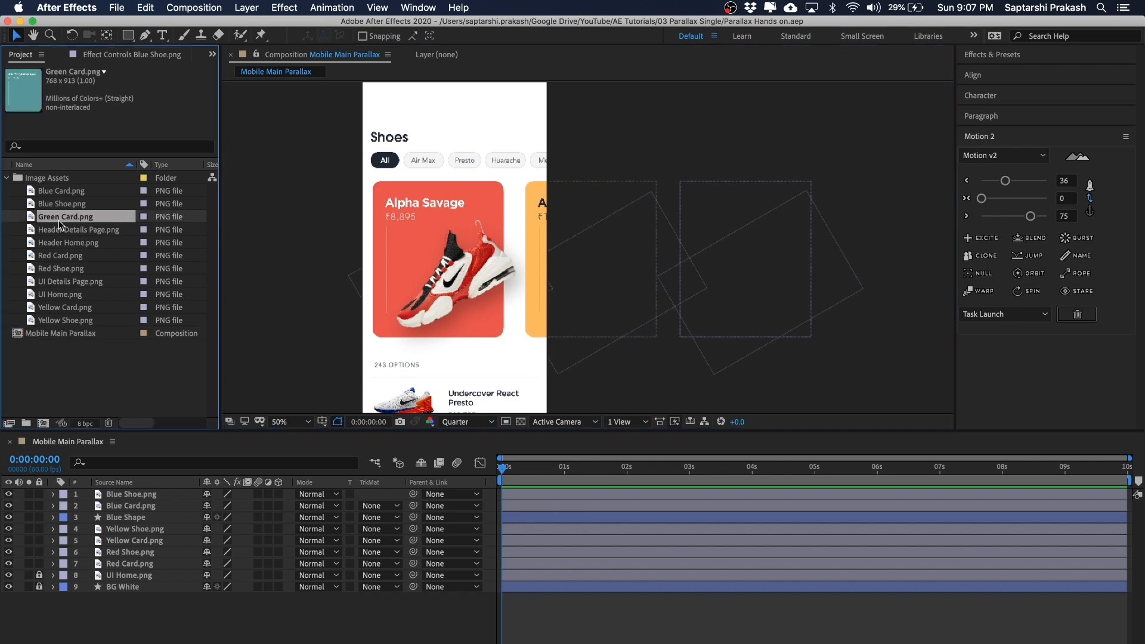
click(127, 493)
key(super+slash)
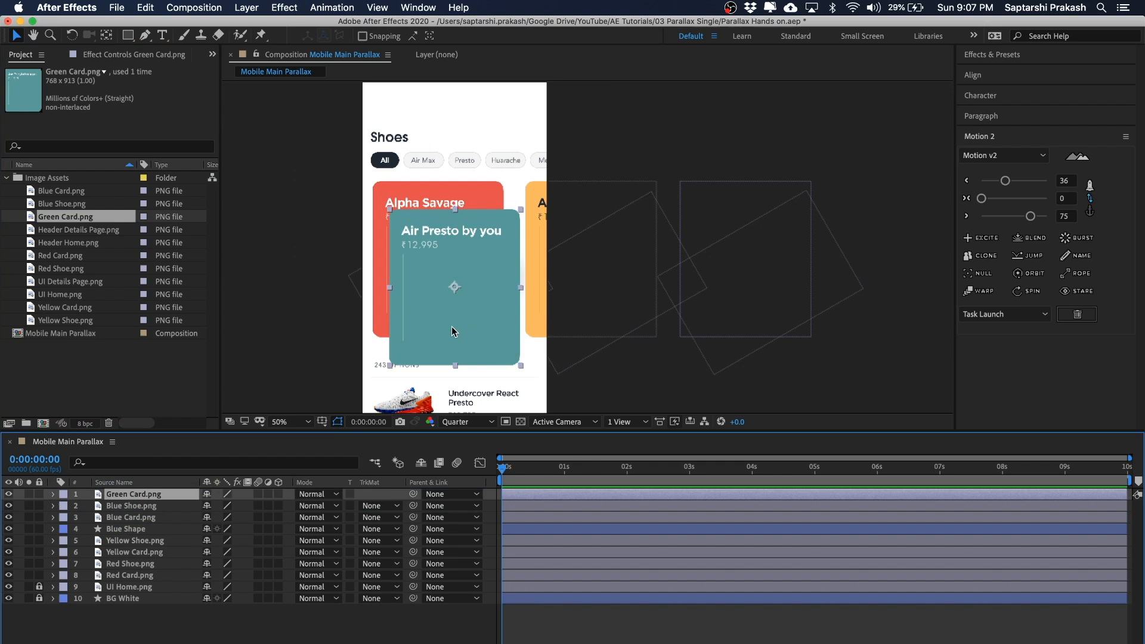
Set the Green Card layer's Position to 444, 1036
key(p)
click(214, 506)
text(444)
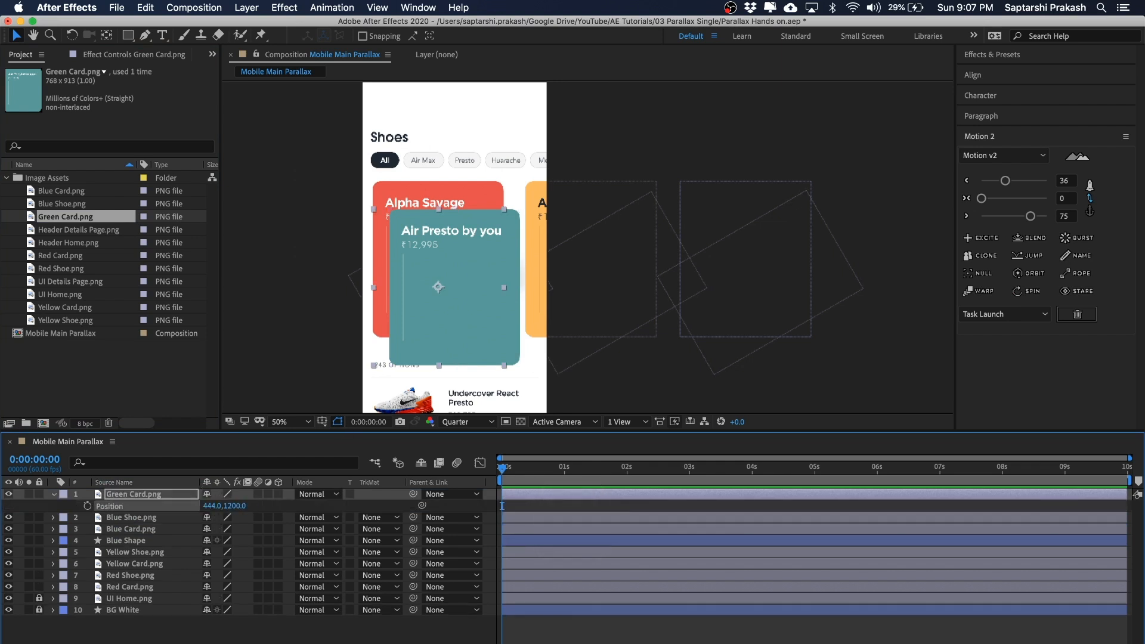
key(Tab)
text(1)
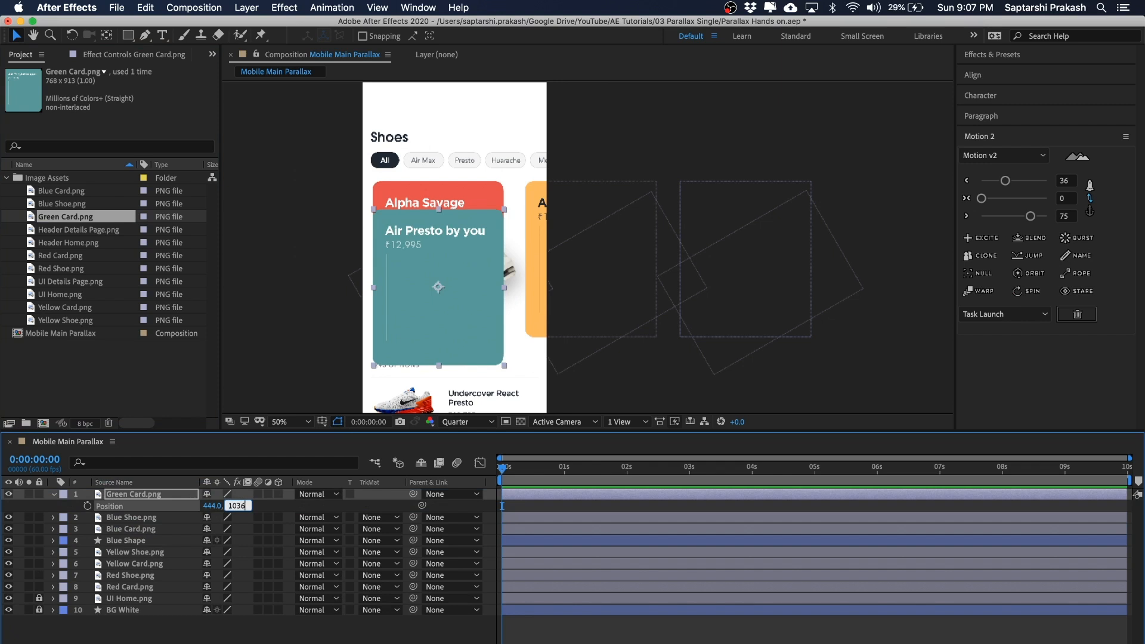
text(036)
key(Return)
click(714, 133)
click(446, 248)
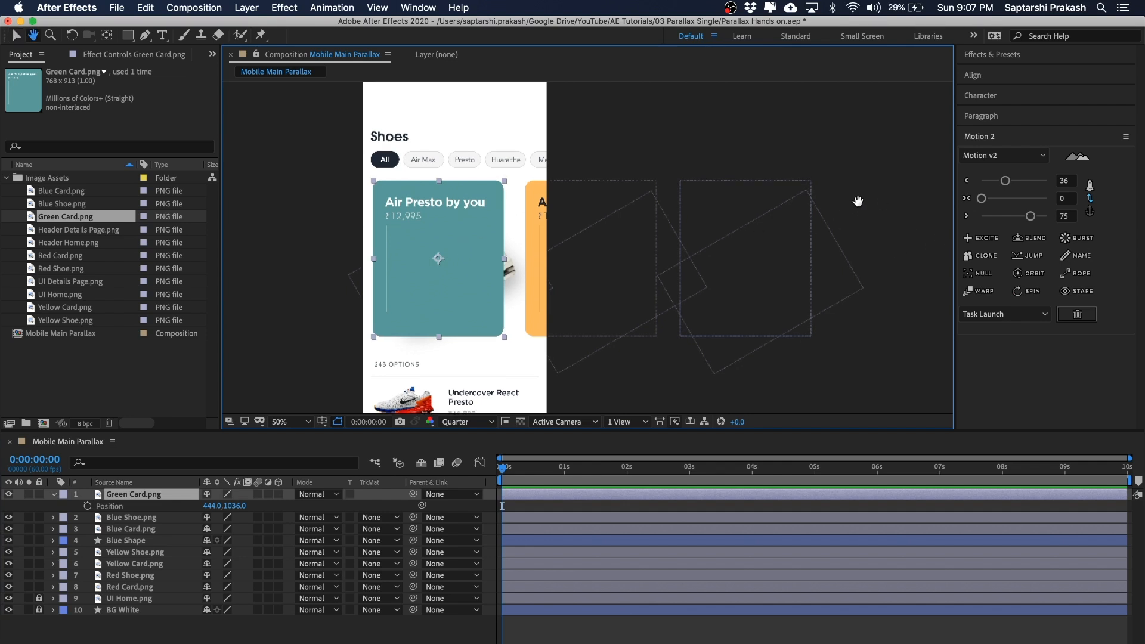
Move the Green Card horizontally past the blue card to a Position of about 3168, 1036, matching the gap between cards
scroll(859, 202, right, 2)
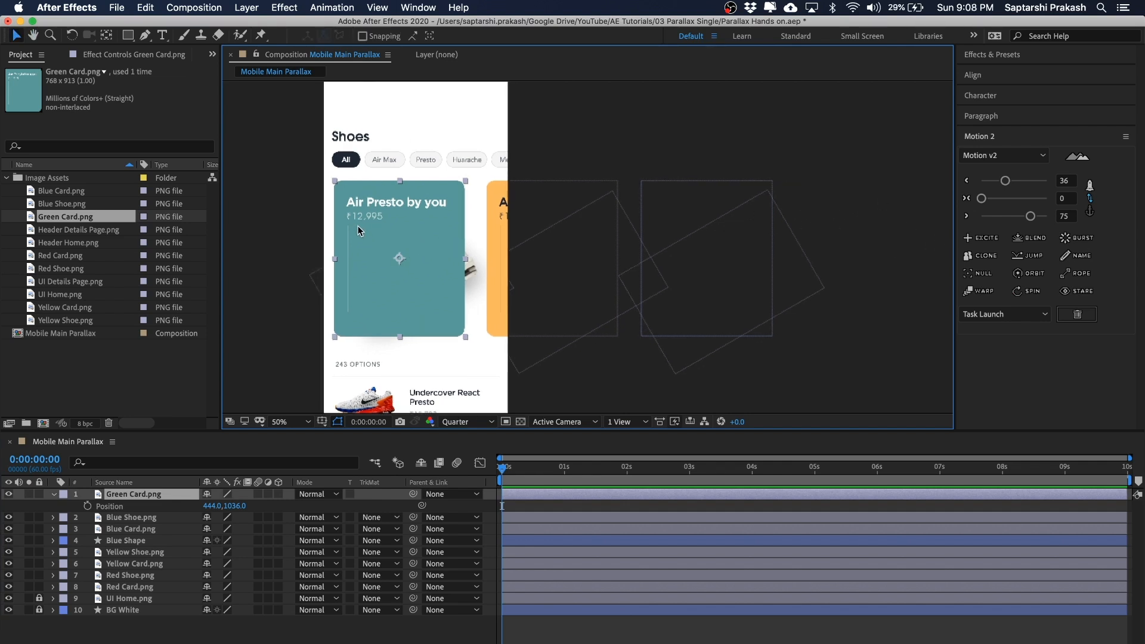
drag(364, 227, 759, 218)
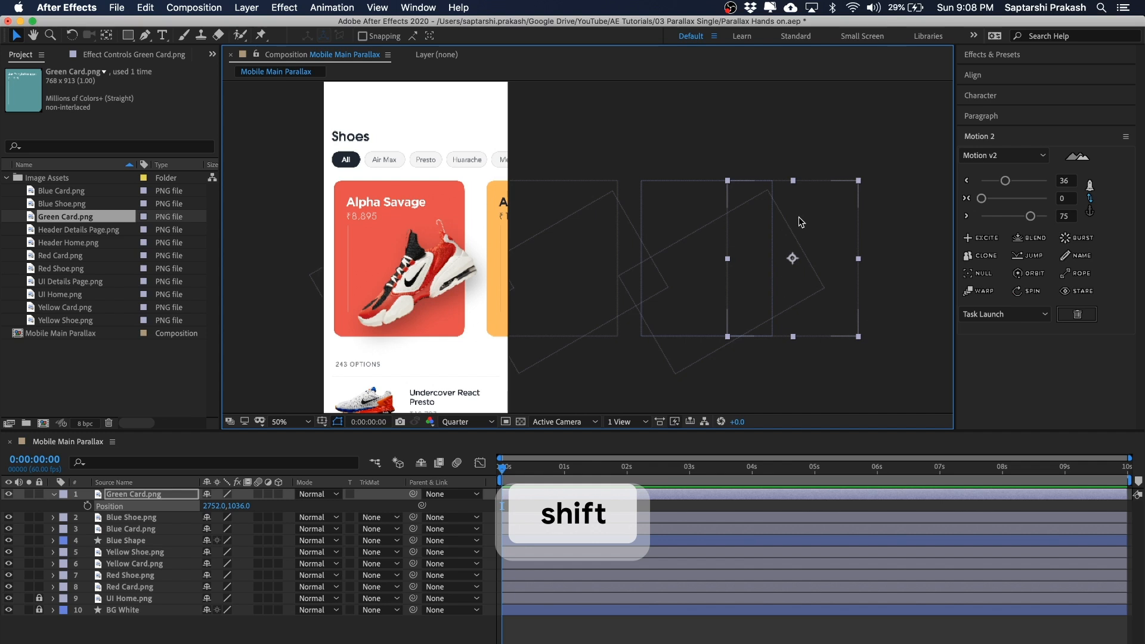
drag(807, 230, 880, 229)
click(853, 111)
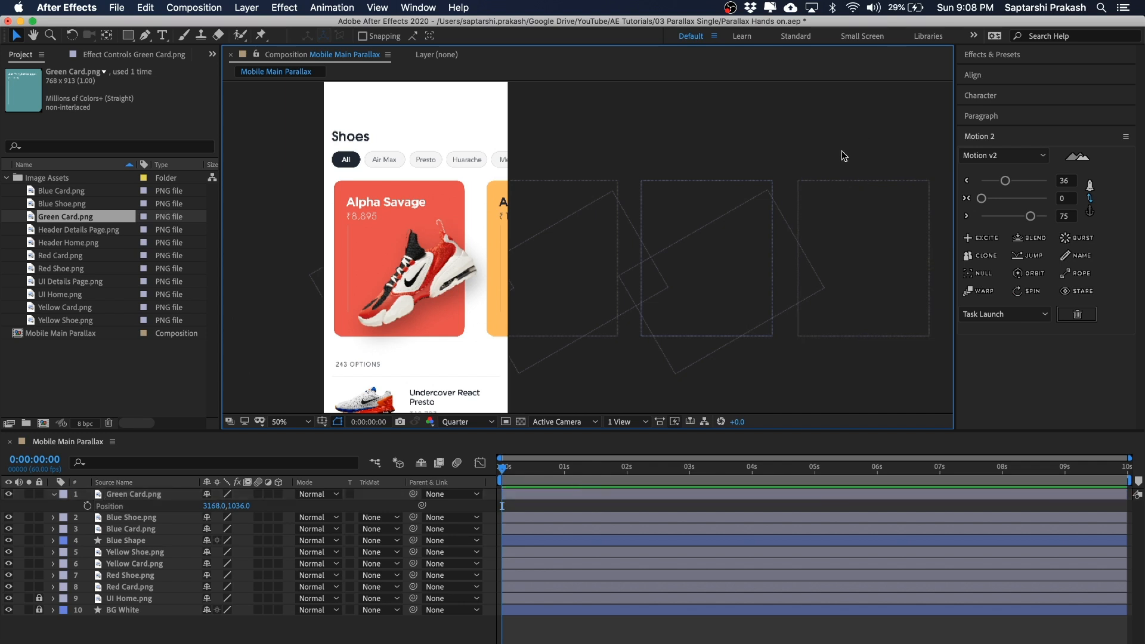
Check the row of off-screen cards, collapse the Green Card's Position property and select the Green Card layer
key(comma)
scroll(867, 240, left, 3)
scroll(885, 234, up, 2)
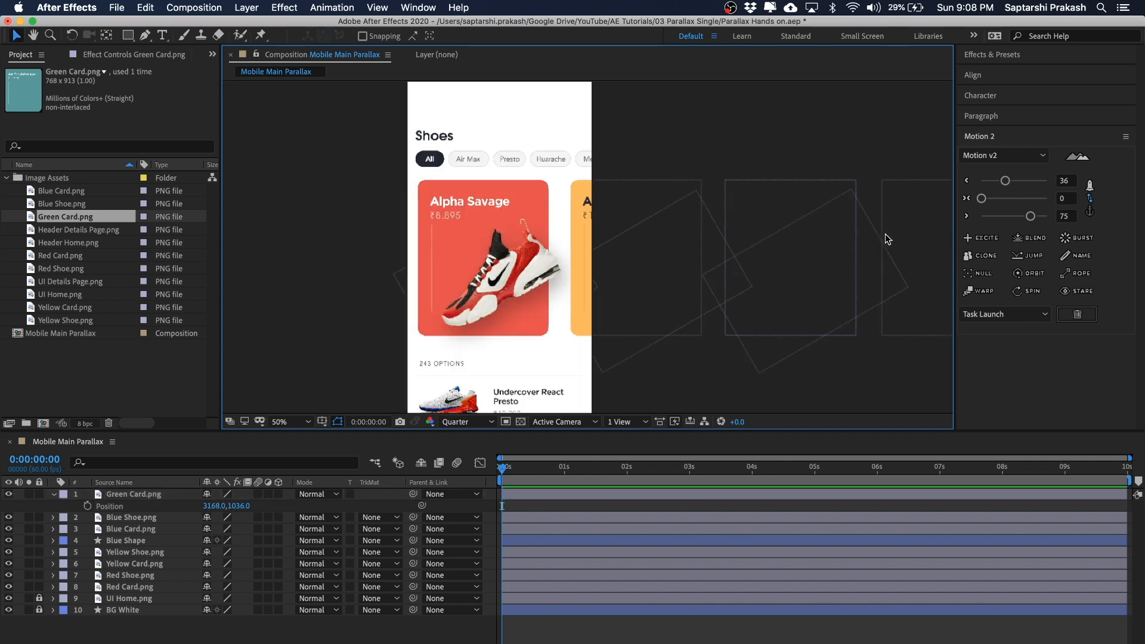
scroll(885, 234, down, 2)
click(540, 638)
key(u)
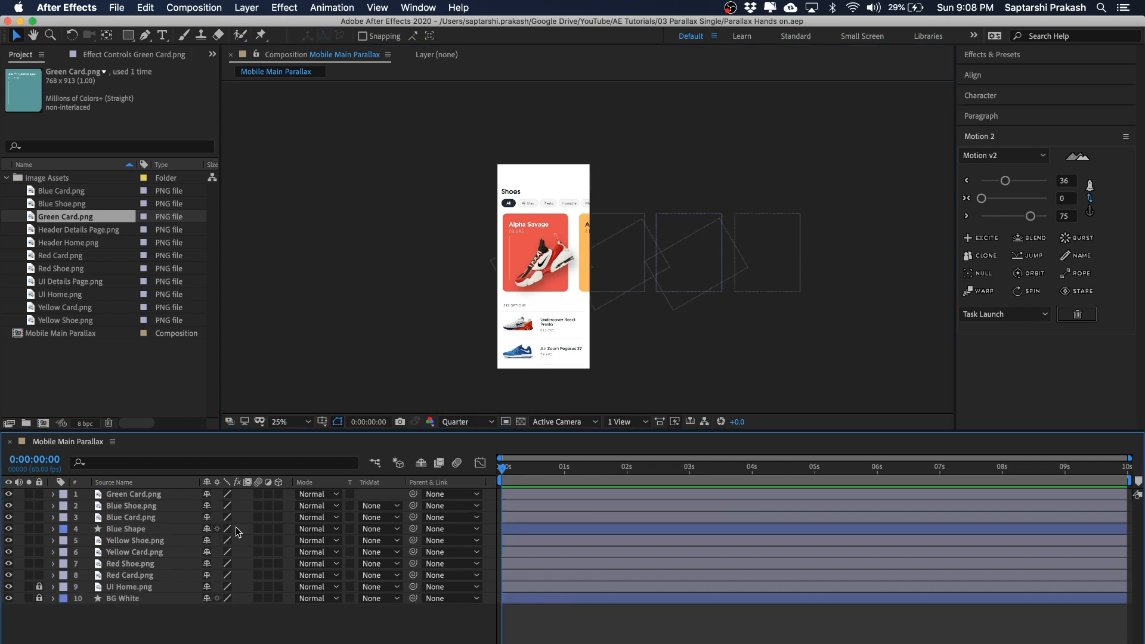
click(146, 495)
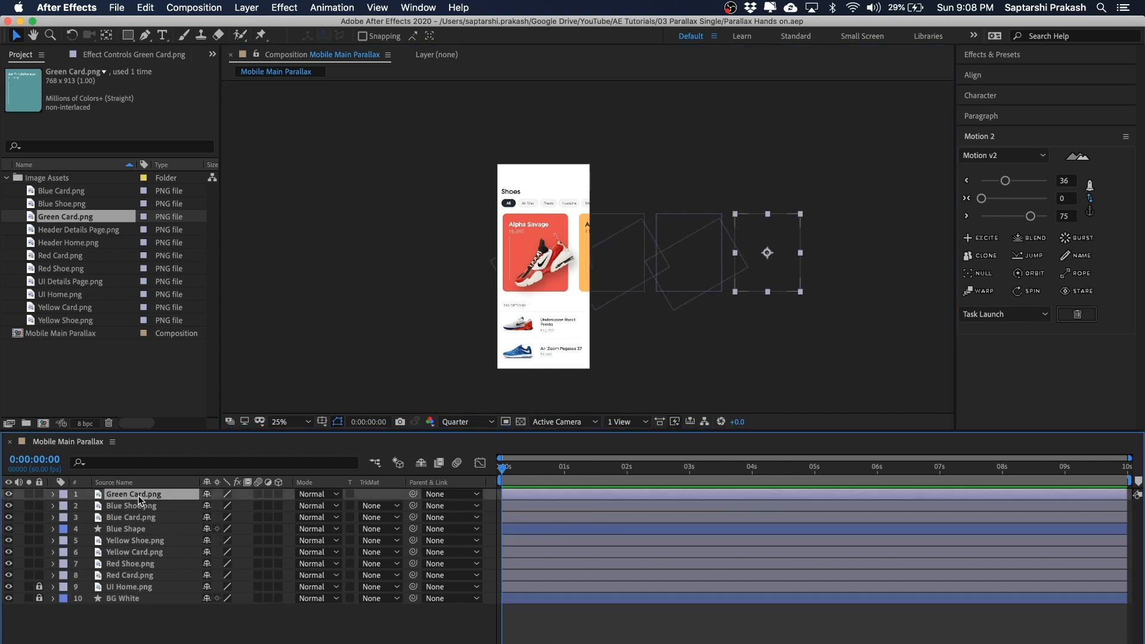
click(690, 337)
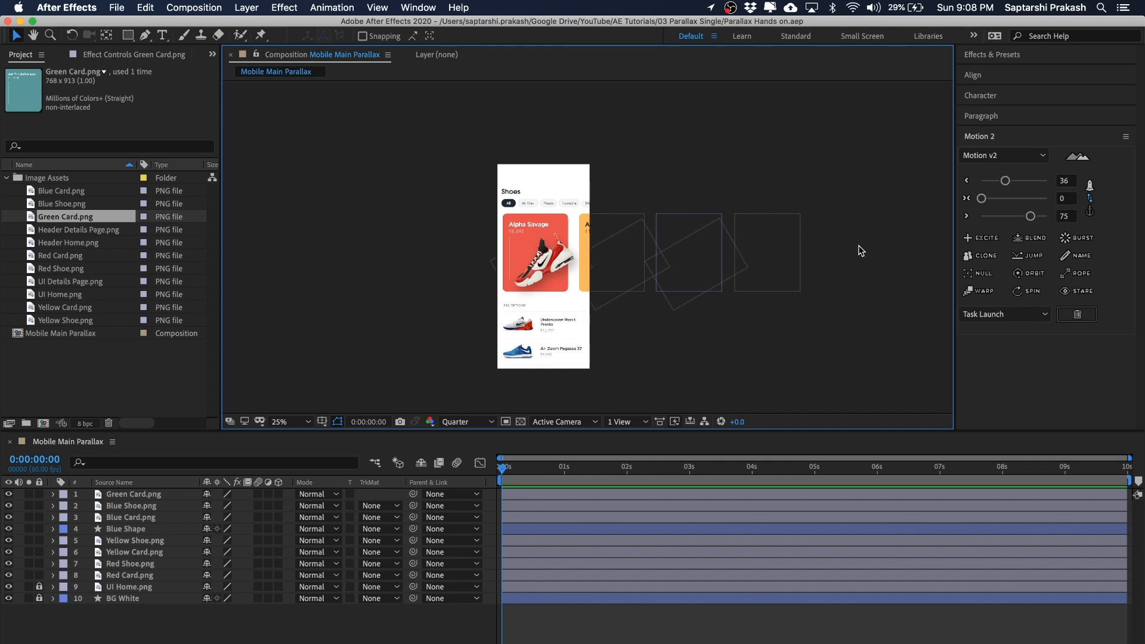
drag(884, 225, 500, 286)
drag(711, 262, 670, 262)
key(super+z)
click(756, 339)
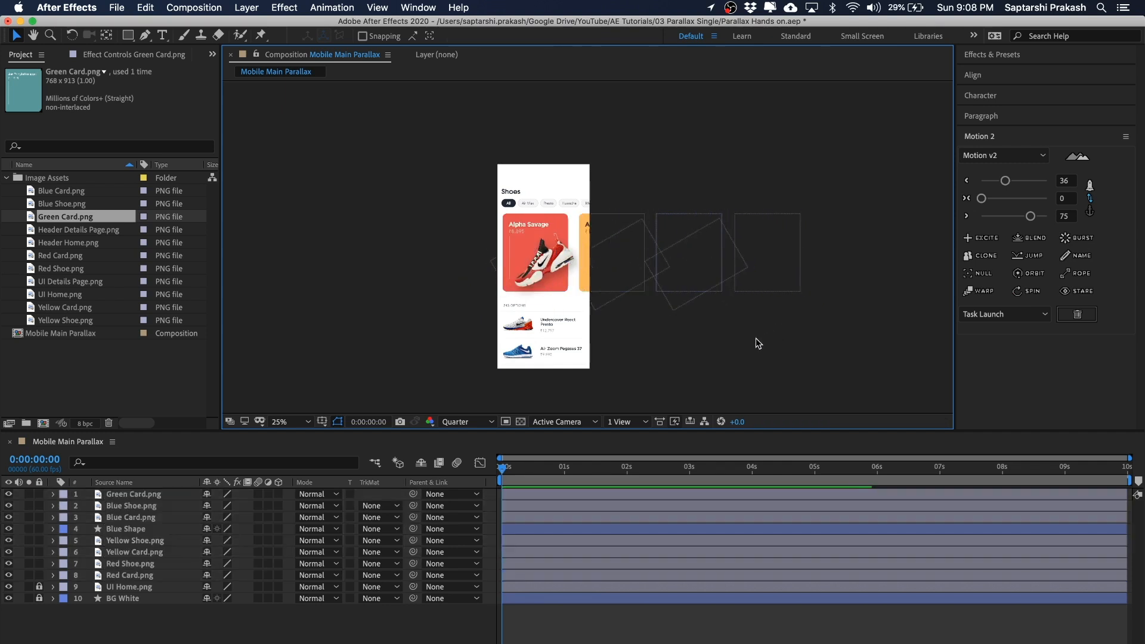
Add Position keyframes to all the card, shoe and Blue Shape layers at 0:00:00:40
drag(521, 470, 452, 470)
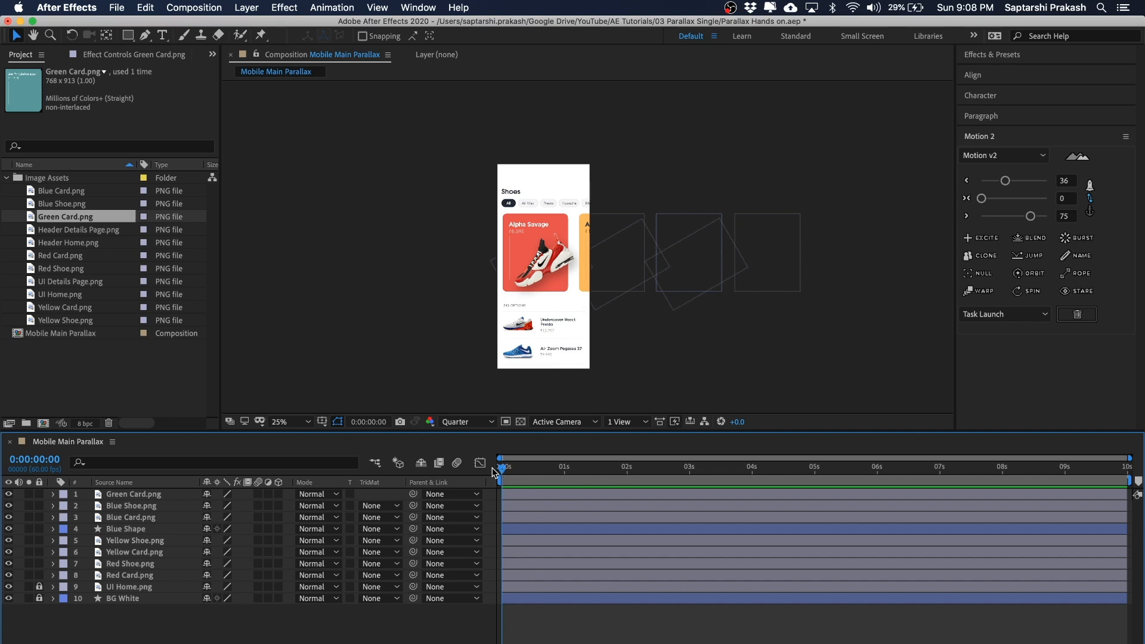
drag(503, 470, 460, 467)
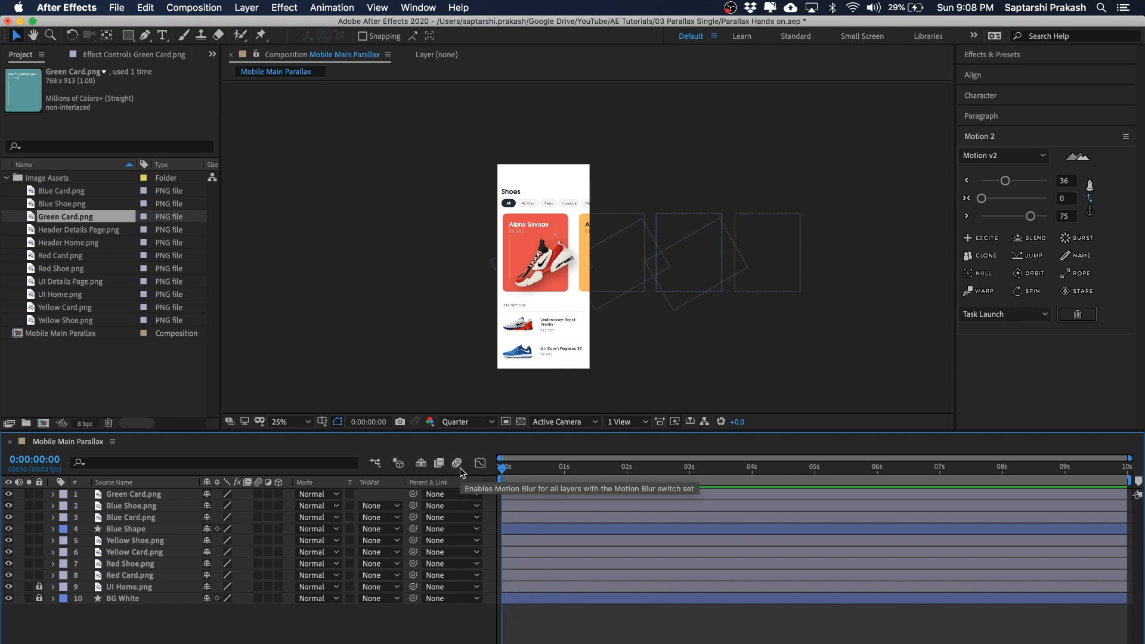
key(super+shift+Right)
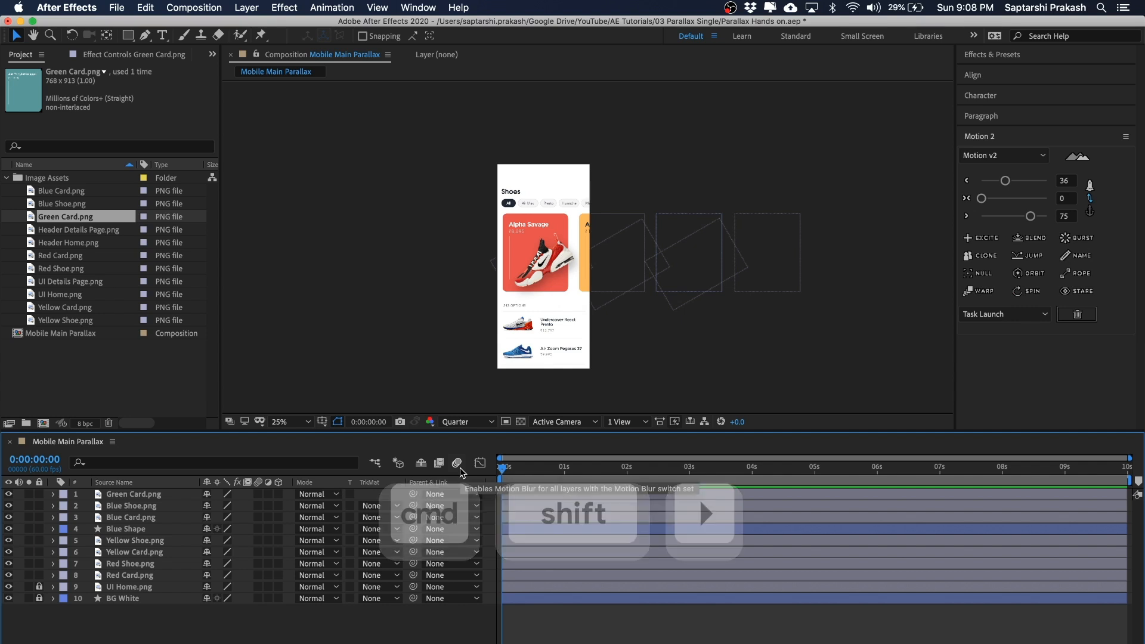
key(super+shift+Right)
key(super+shift+Right)
key(super+shift+Right)
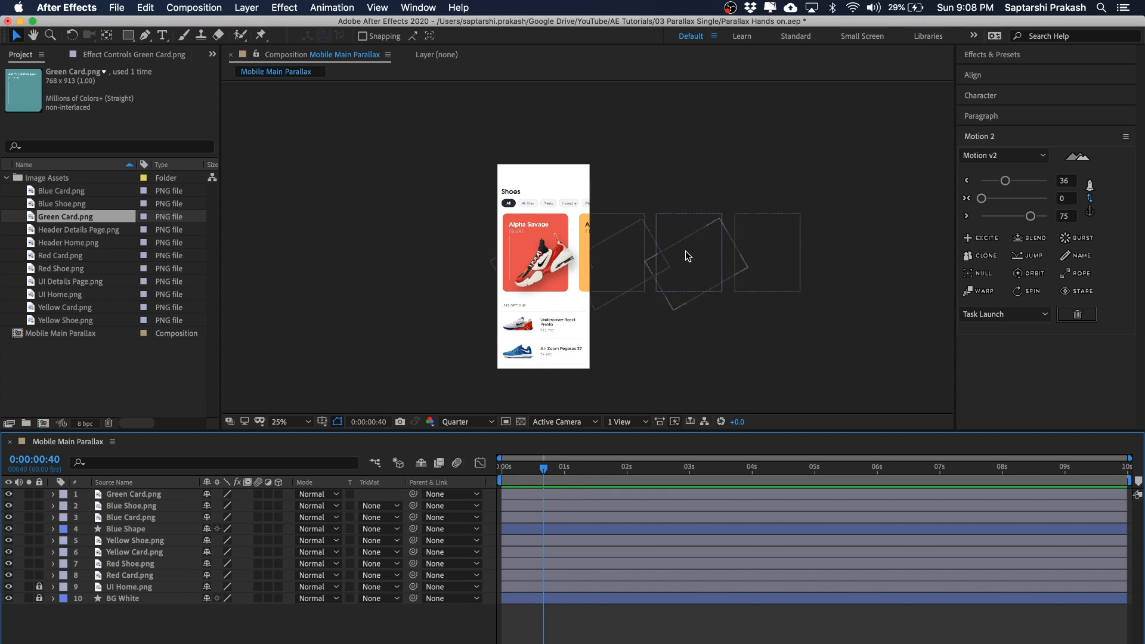
key(period)
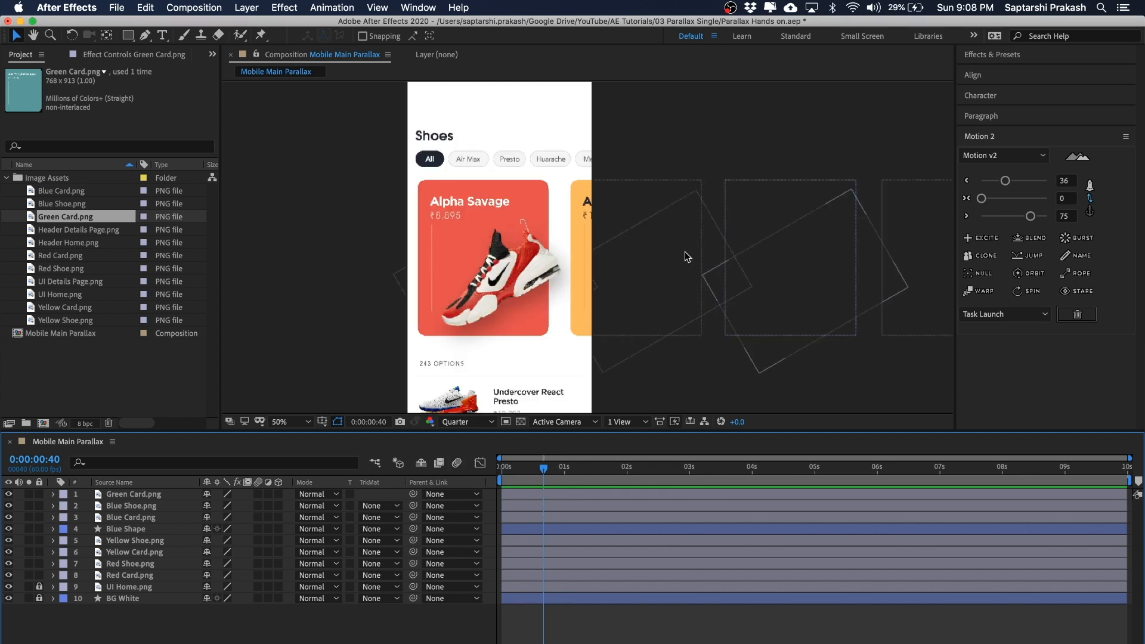
right_click(784, 229)
click(823, 145)
key(comma)
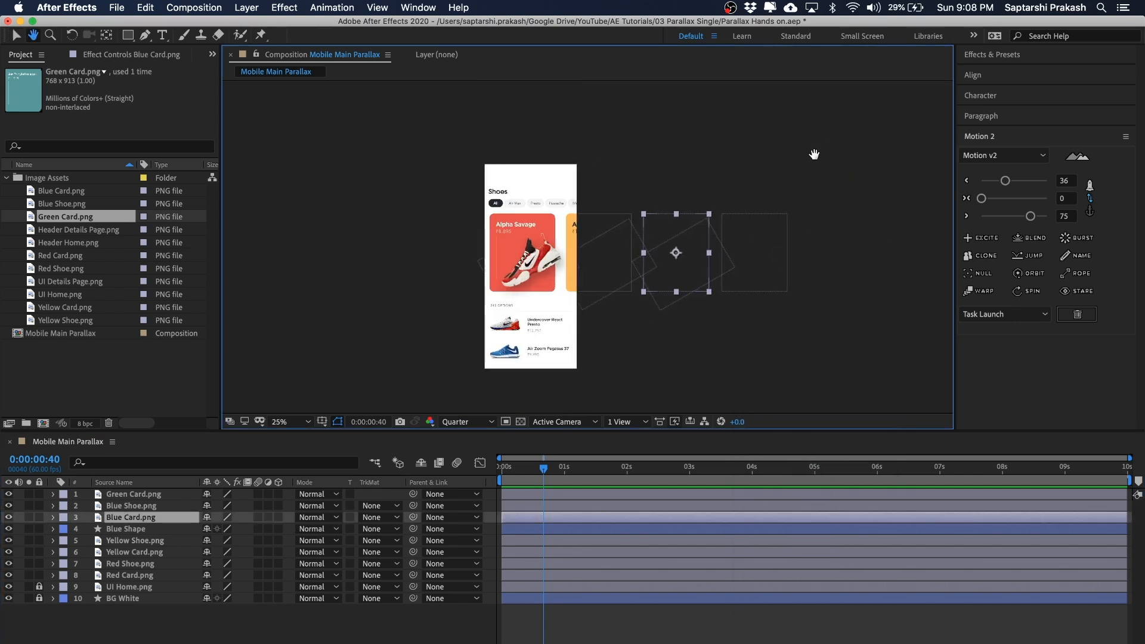
drag(842, 247, 449, 295)
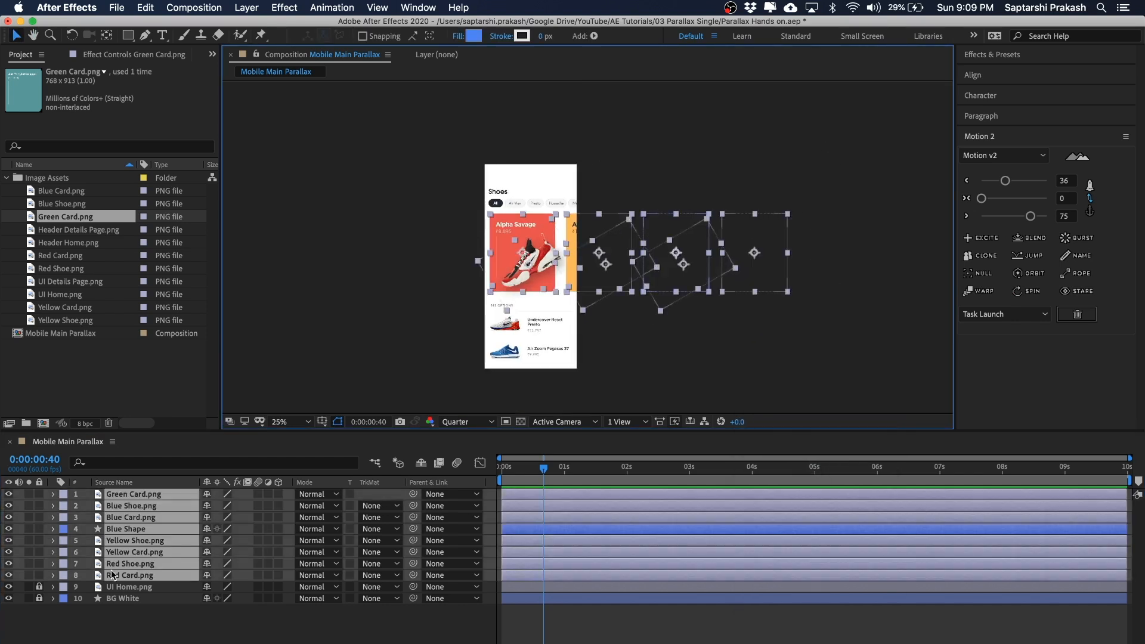
click(122, 534)
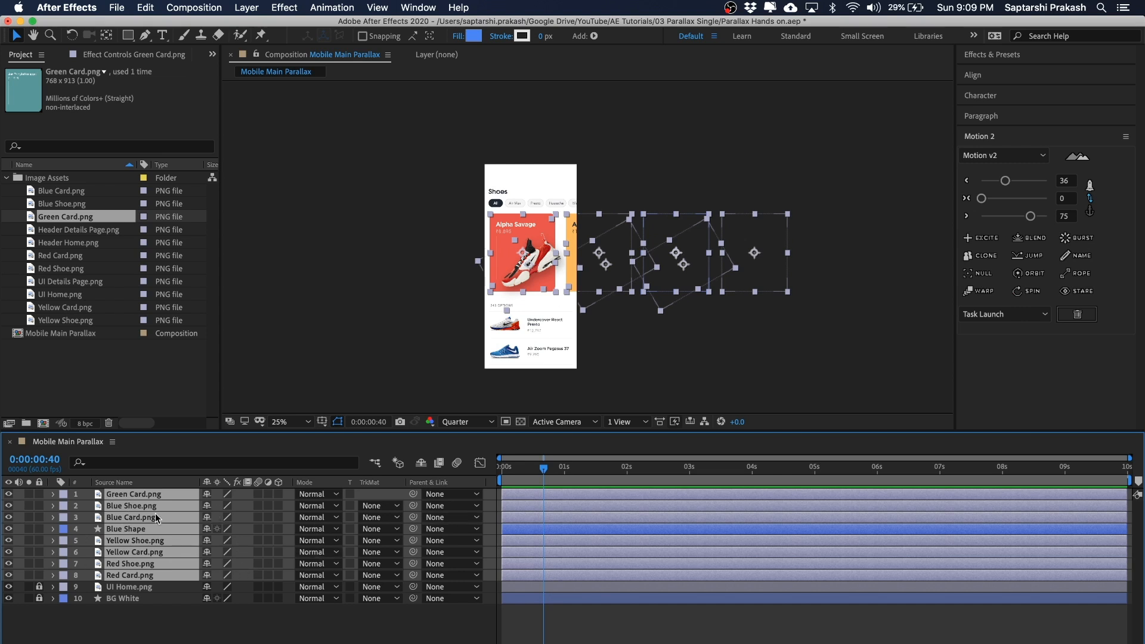
key(p)
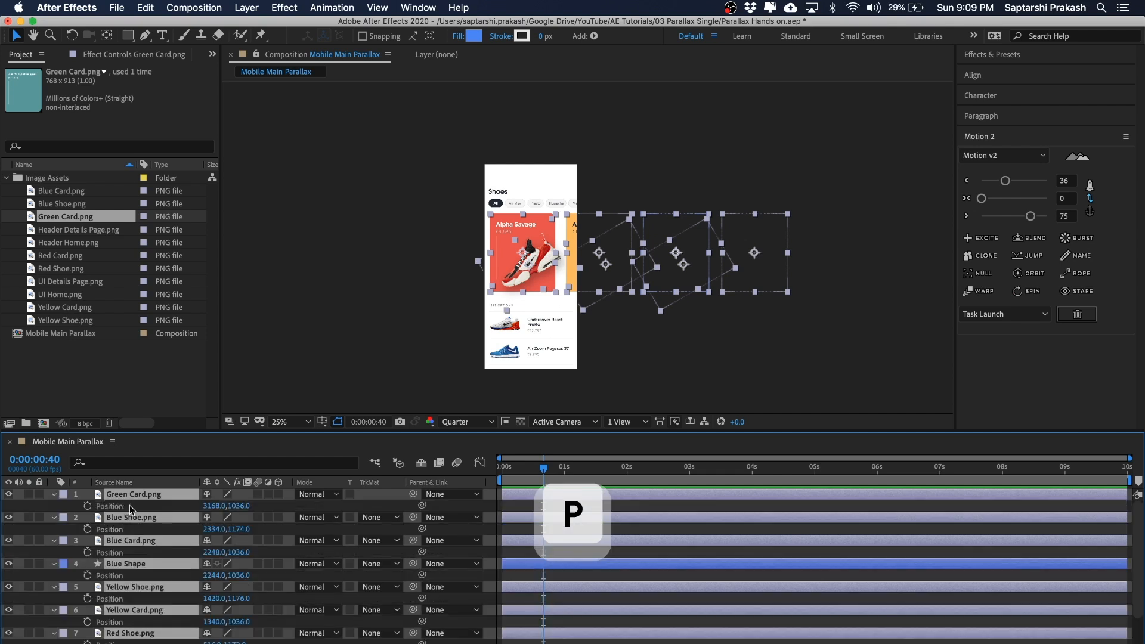
click(88, 507)
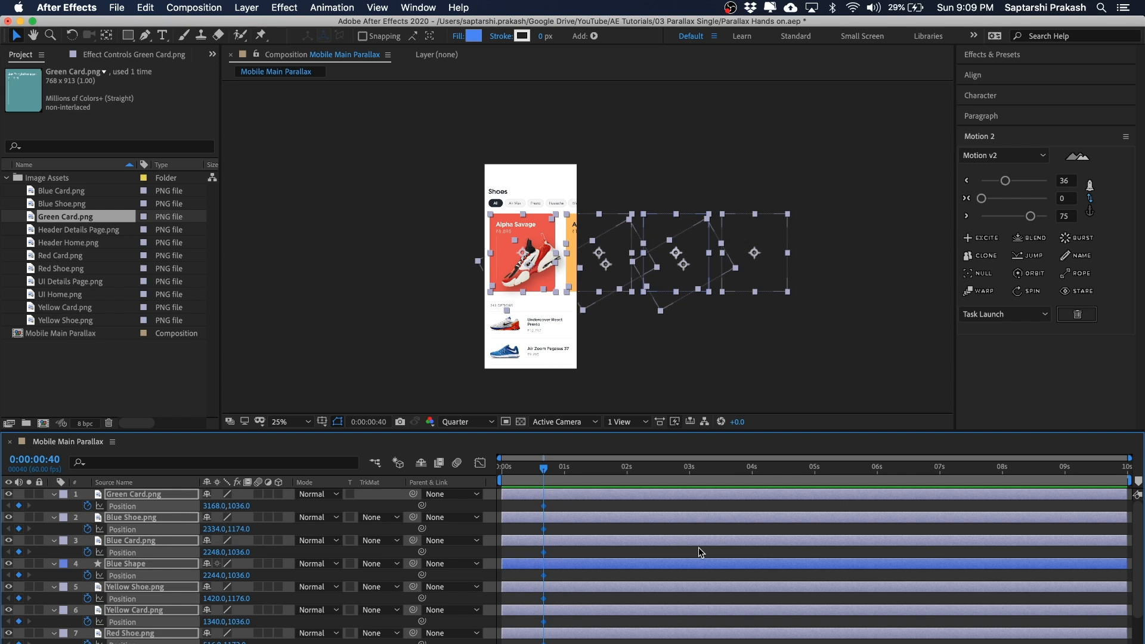
At 0:00:01:10, keyframe all eight layers' Positions and shift them left until the yellow card replaces the red one, with Green Card at 2280, 1036
key(super+shift+Right)
click(19, 506)
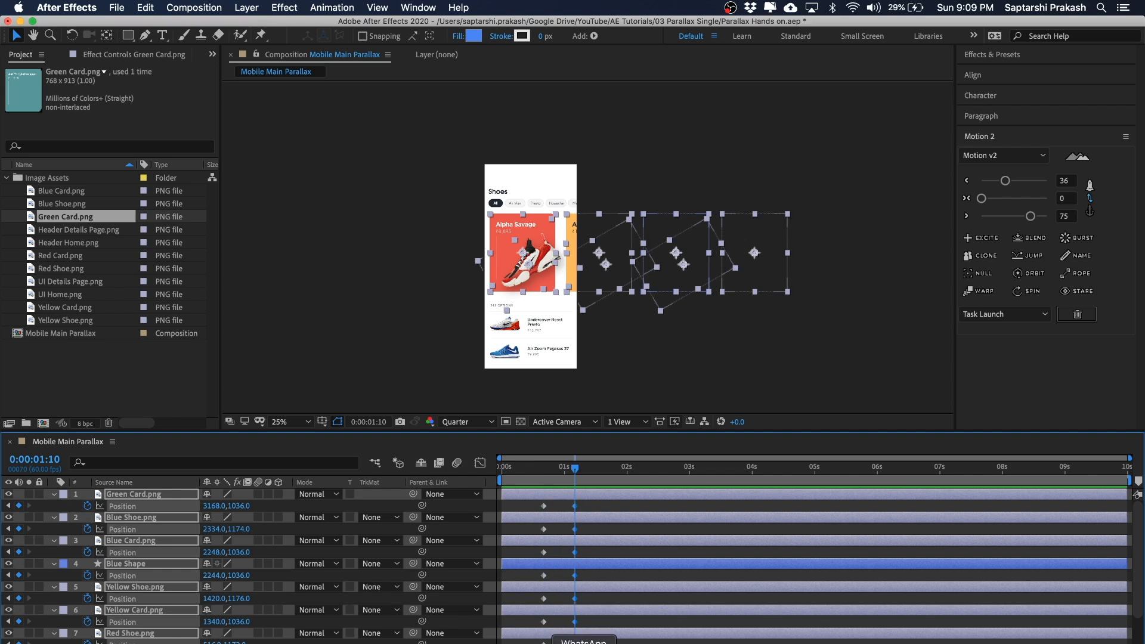
key(period)
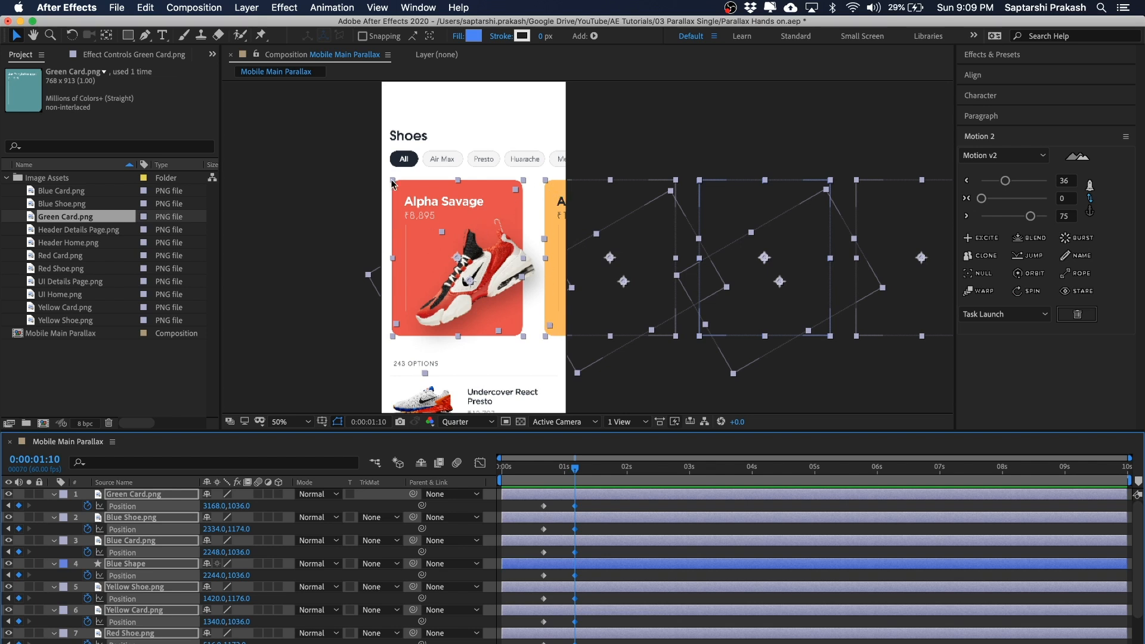
key(shift+Left)
key(shift+Left)
key(shift+Left)
key(shift+Left)
key(shift+Left)
key(shift+Left)
key(shift+Left)
key(shift+Left)
key(shift+Left)
key(shift+Left)
key(shift+Left)
key(shift+Left)
key(shift+Left)
key(shift+Left)
key(shift+Left)
key(shift+Left)
key(shift+Left)
key(shift+Left)
key(shift+Left)
key(shift+Left)
key(shift+Left)
key(shift+Left)
key(shift+Left)
key(shift+Left)
key(shift+Left)
key(shift+Left)
key(shift+Left)
key(shift+Left)
key(shift+Left)
key(shift+Left)
key(shift+Left)
key(shift+Left)
key(shift+Left)
key(shift+Left)
key(shift+Left)
key(shift+Left)
key(shift+Left)
key(shift+Left)
key(shift+Left)
key(shift+Left)
key(shift+Left)
key(shift+Left)
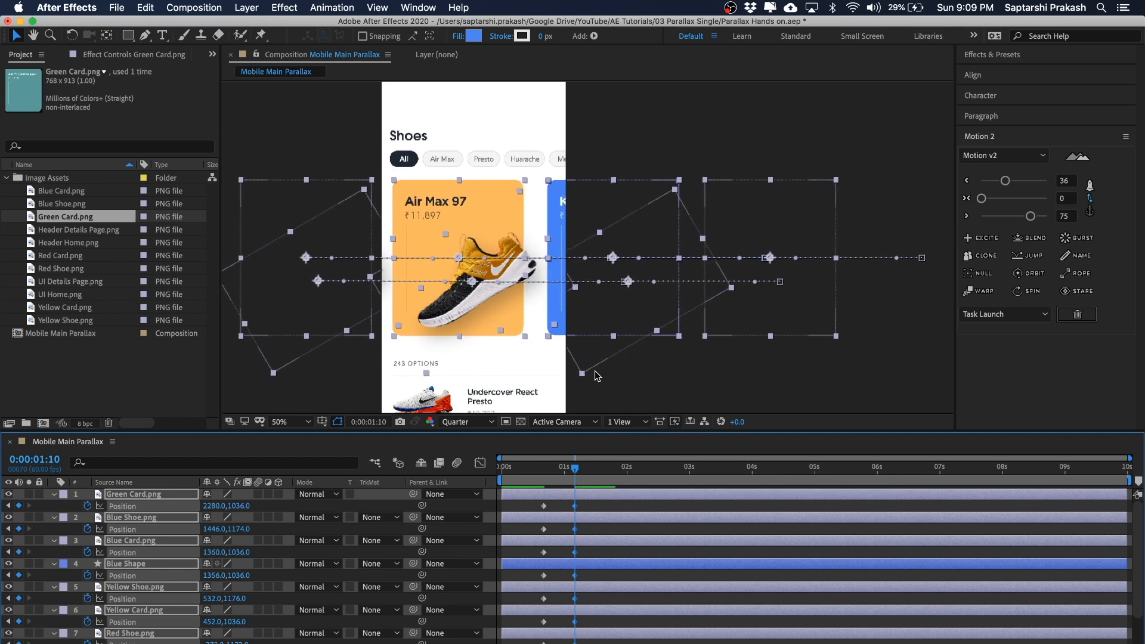
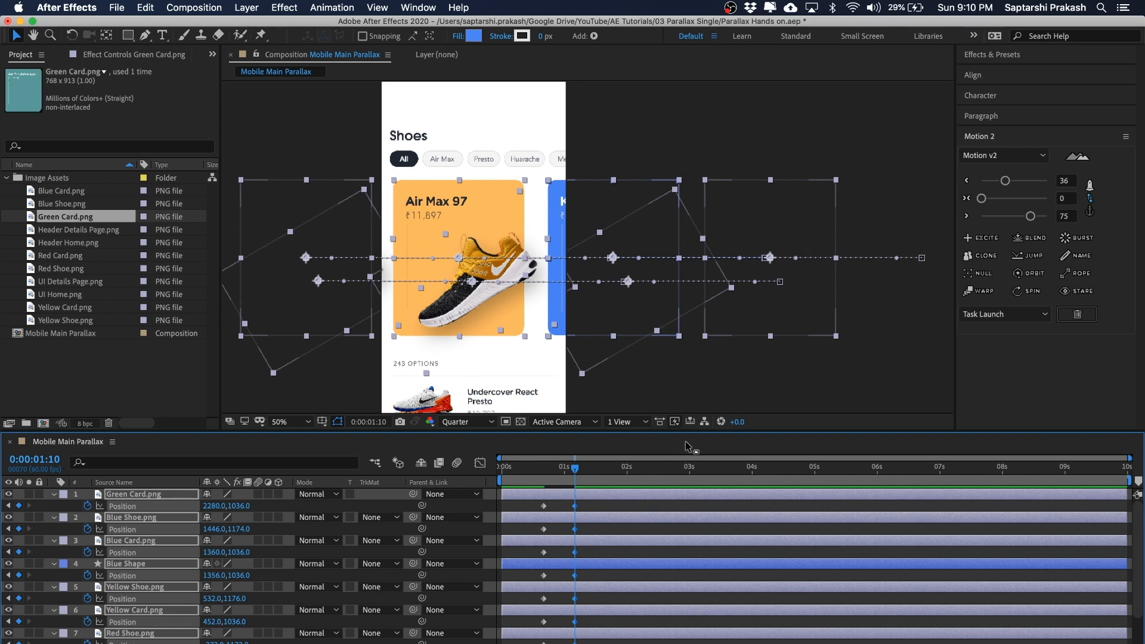
Shift Red Shoe and Red Card further left at 0:00:01:10, to Positions -452, 1172 and -524, 1036
click(679, 377)
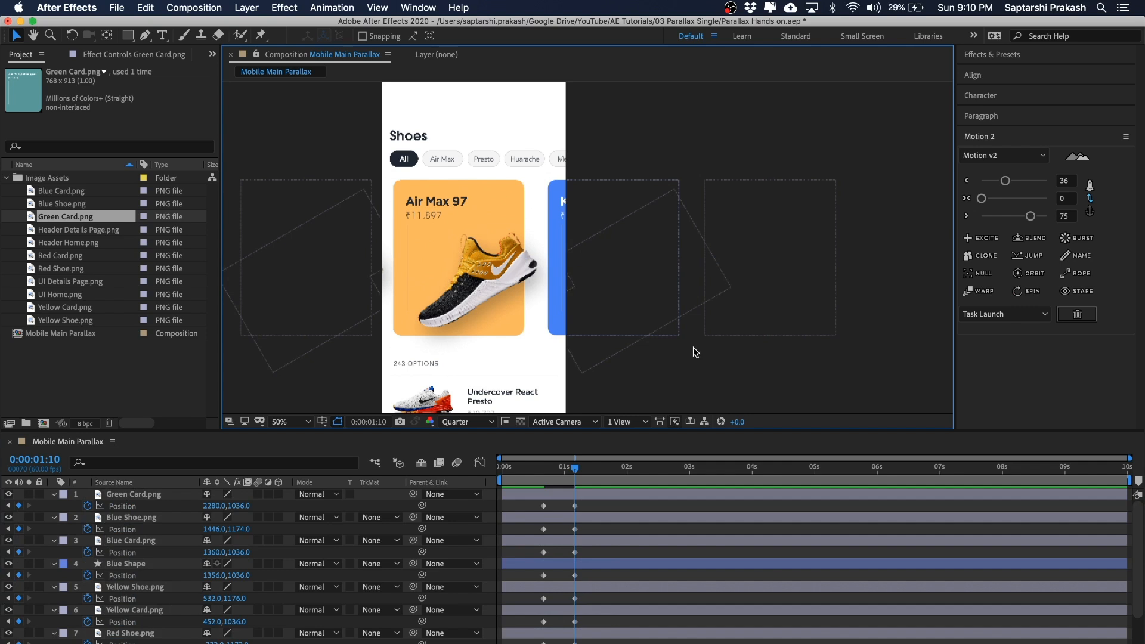
drag(688, 345, 743, 324)
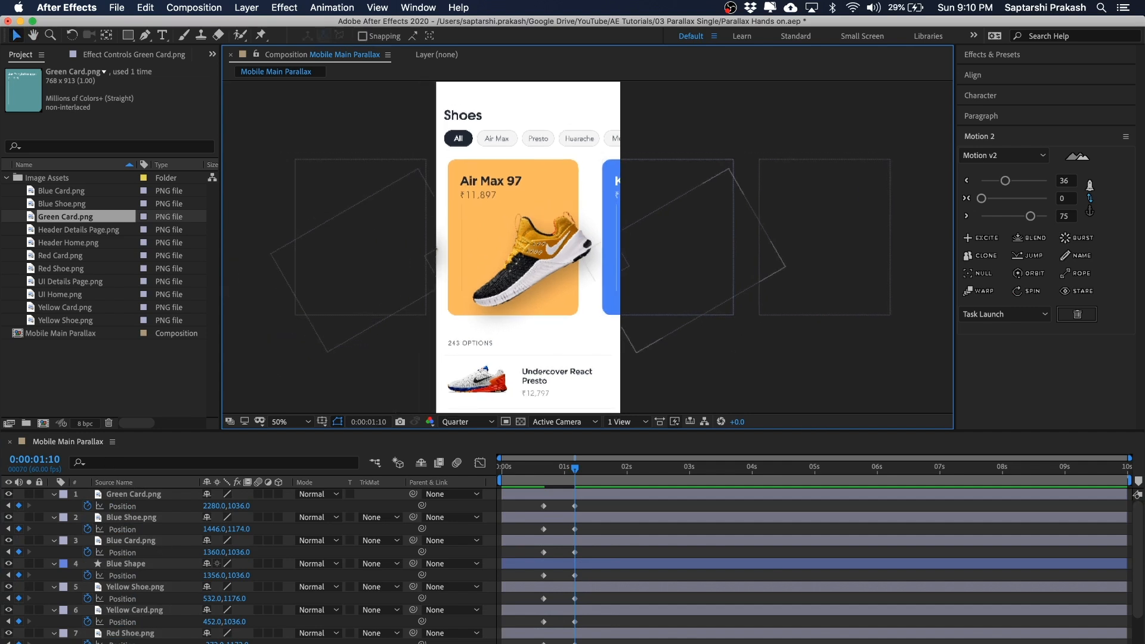
click(367, 268)
click(394, 362)
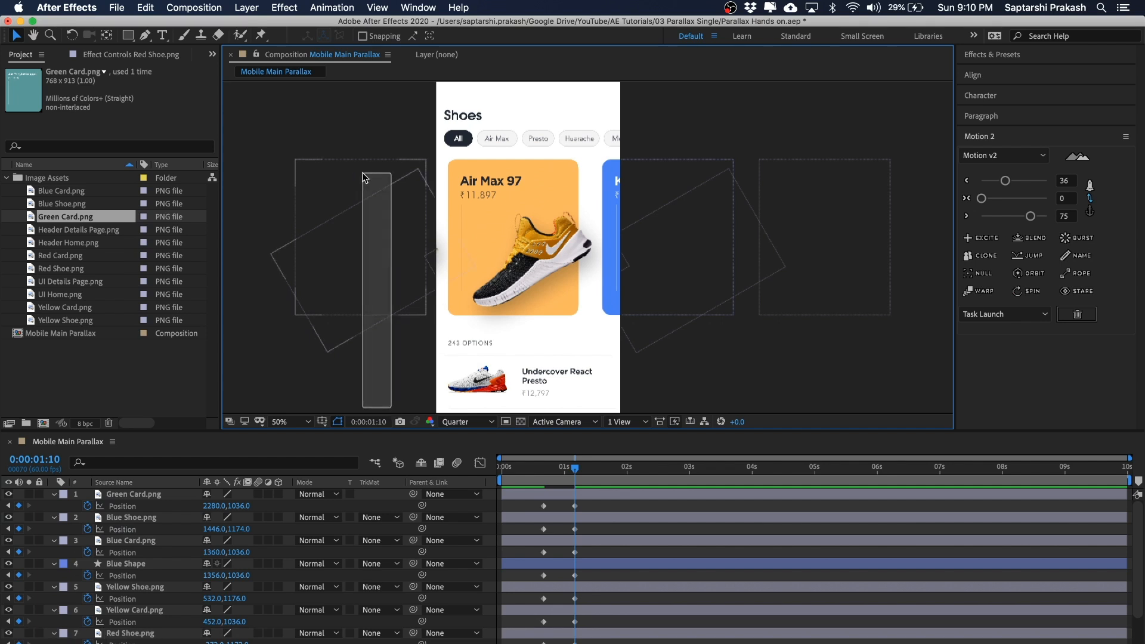
click(366, 177)
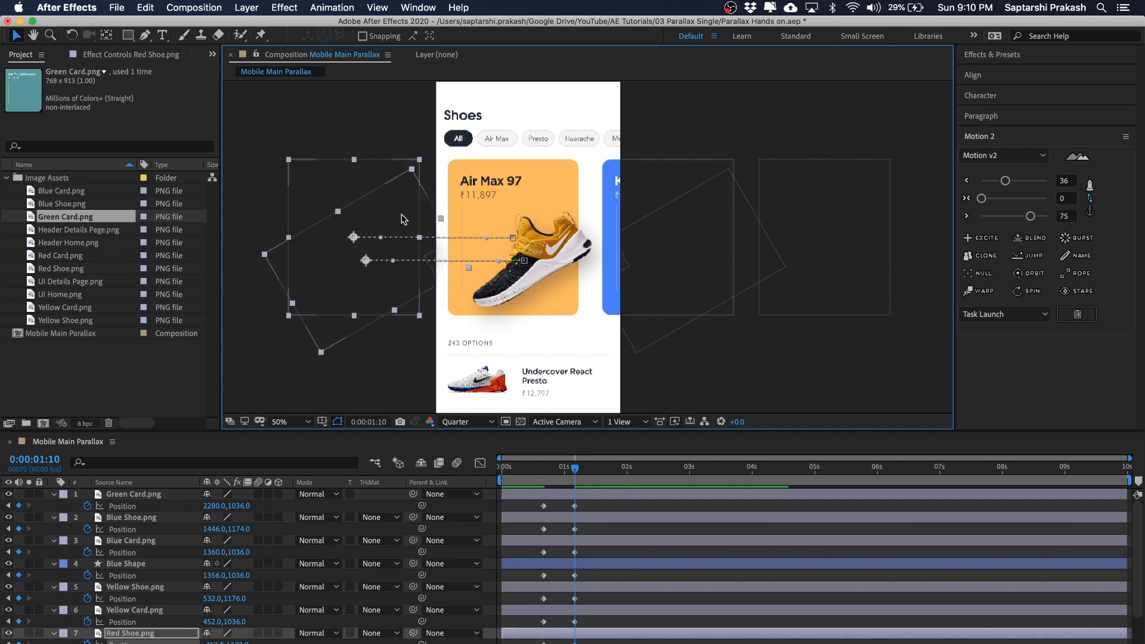
click(402, 345)
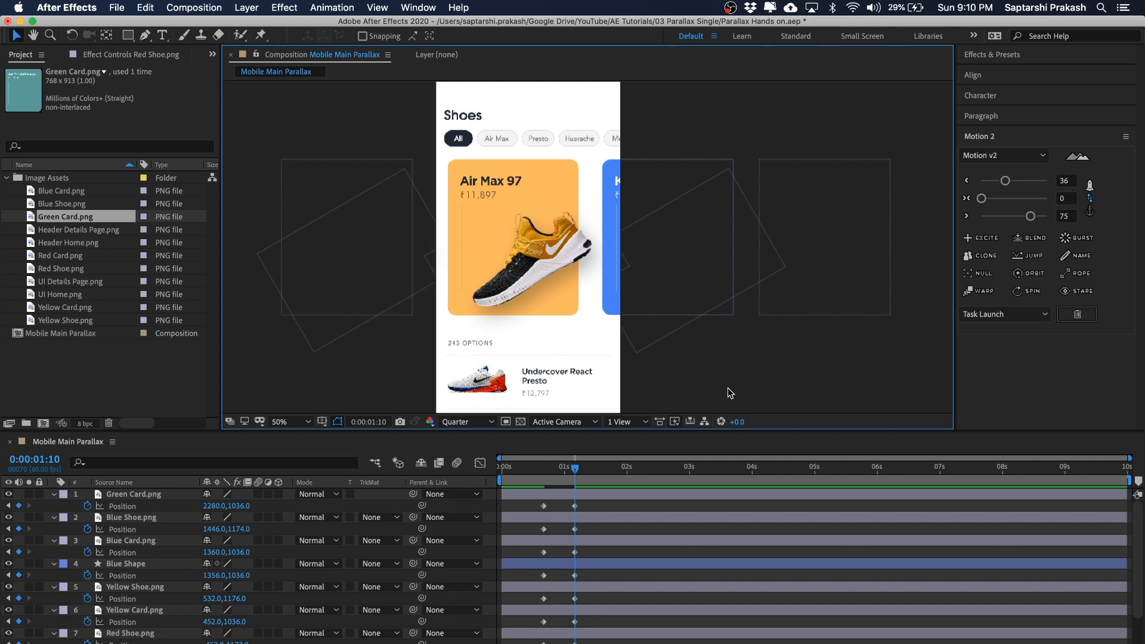
drag(762, 371, 696, 365)
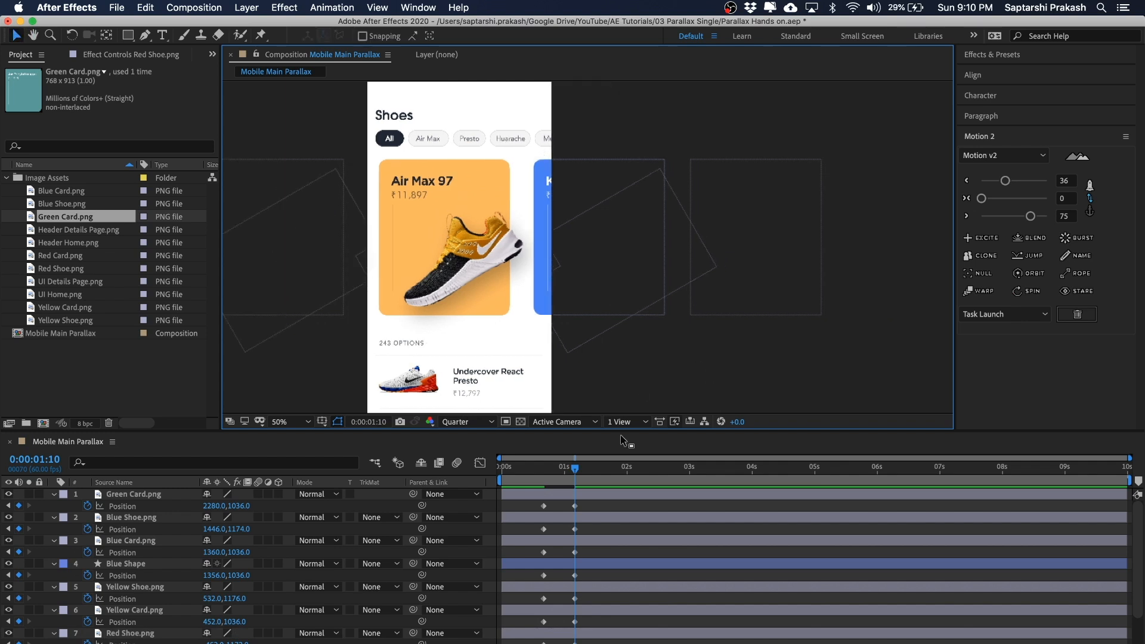
Enlarge the timeline area and add Position keyframes at 0:00:01:50 to the eight layers from Green Card to Red Card
click(575, 470)
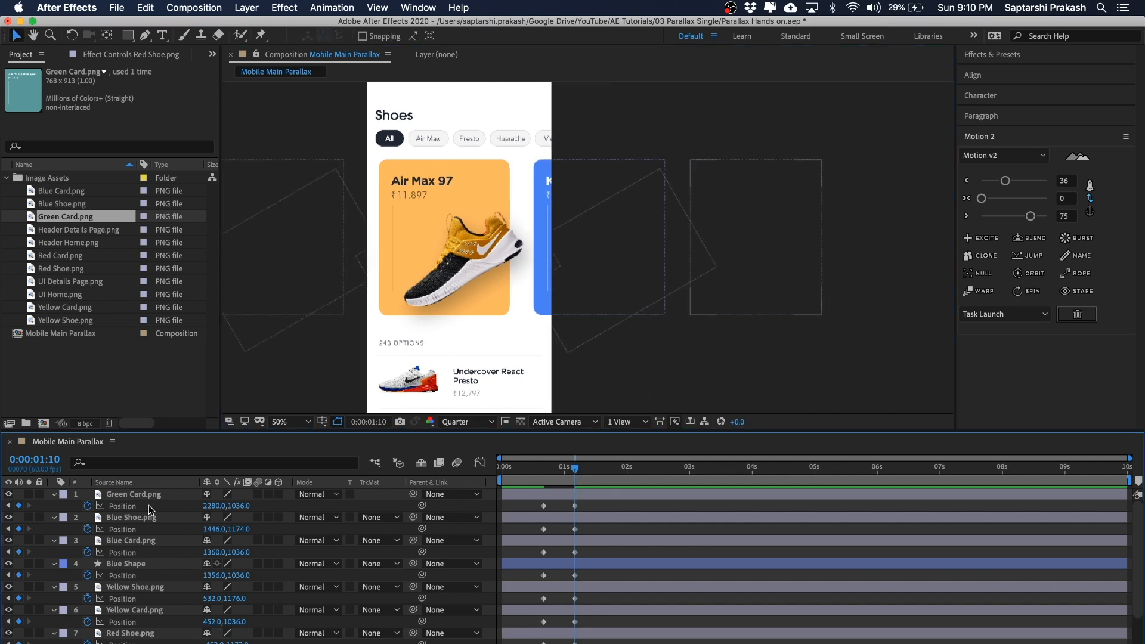
click(132, 496)
scroll(131, 561, down, 2)
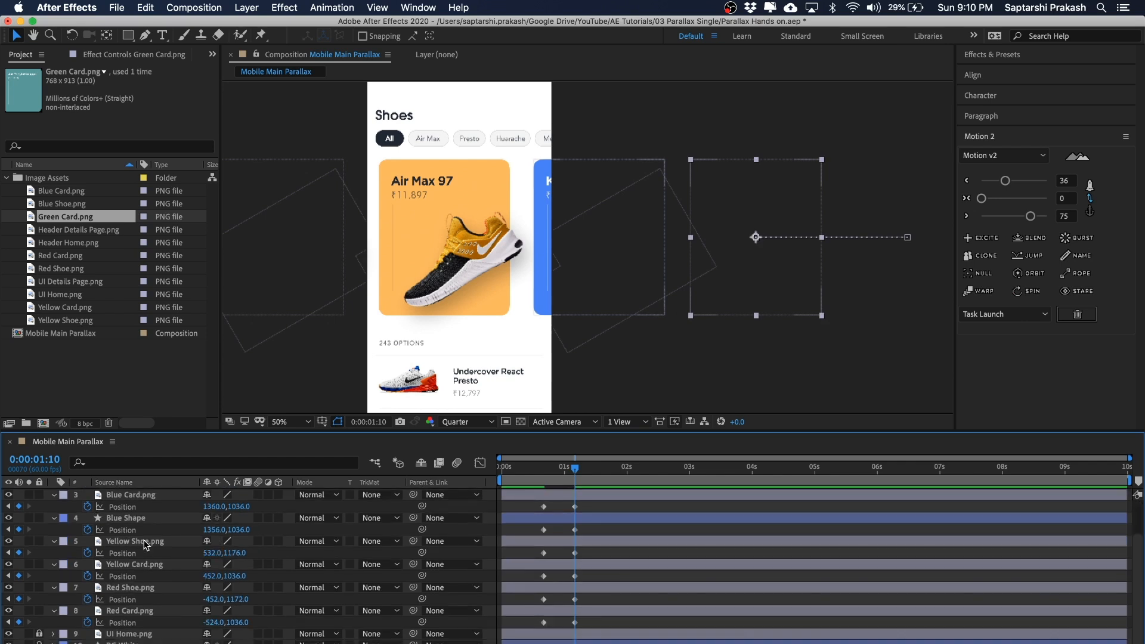
shift+click(126, 612)
scroll(135, 597, up, 2)
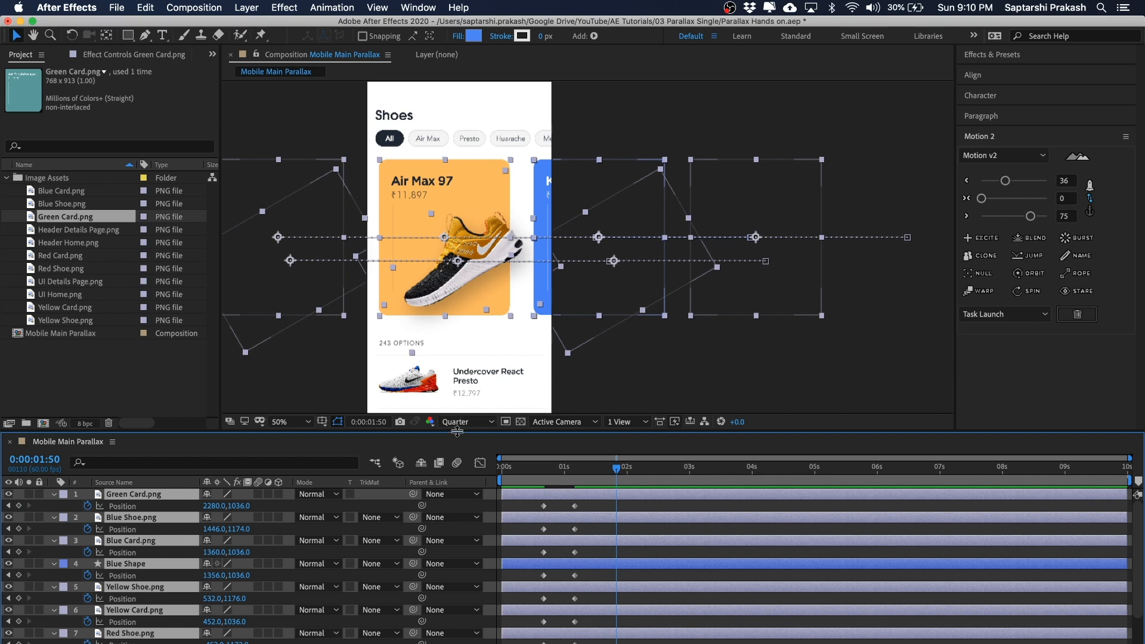
drag(457, 431, 457, 325)
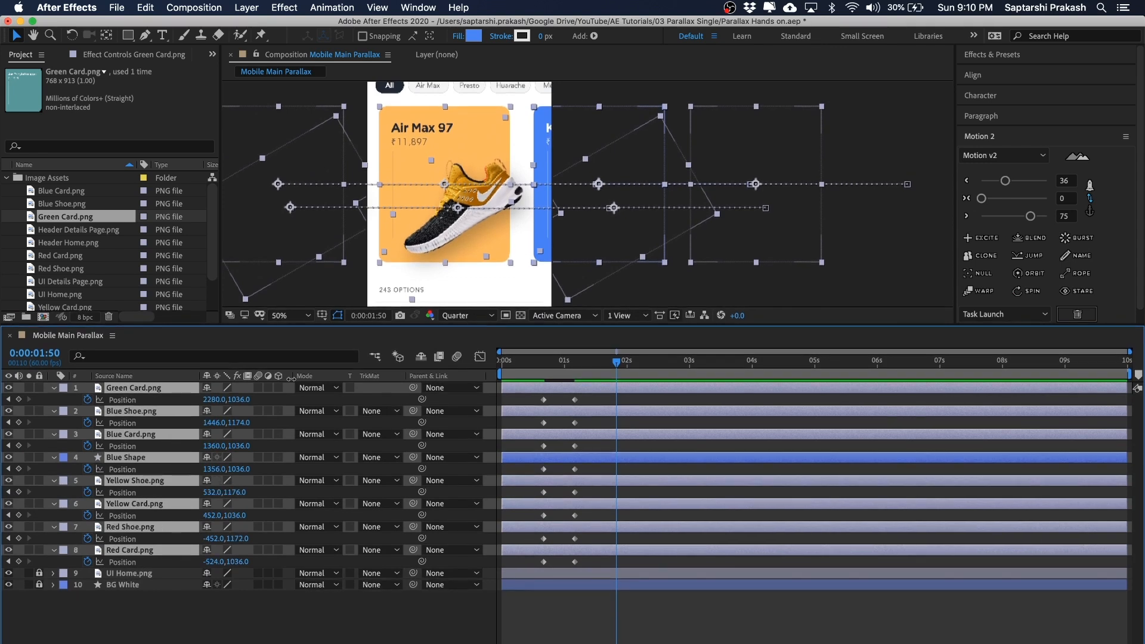
key(ctrl+a)
key(alt+shift+p)
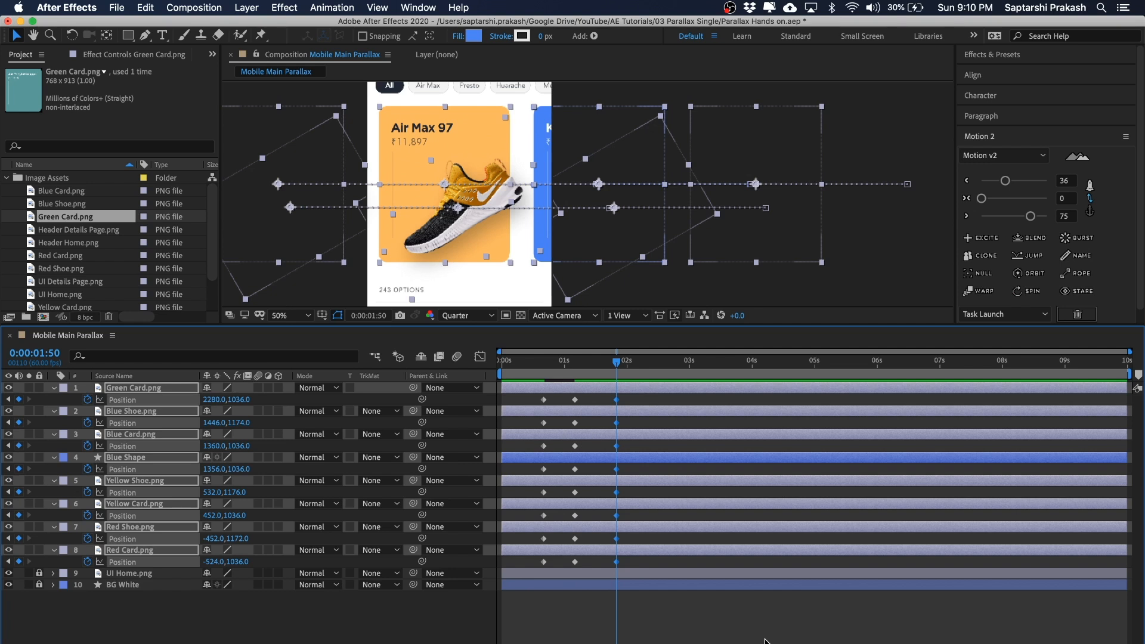
At 0:00:02:20, shift all eight layers left until the blue card replaces the yellow one, with Blue Card at 456, 1036 and Green Card at 1376, 1036
key(super+shift+Right)
key(super+shift+Right)
key(super+shift+Right)
key(super+shift+Right)
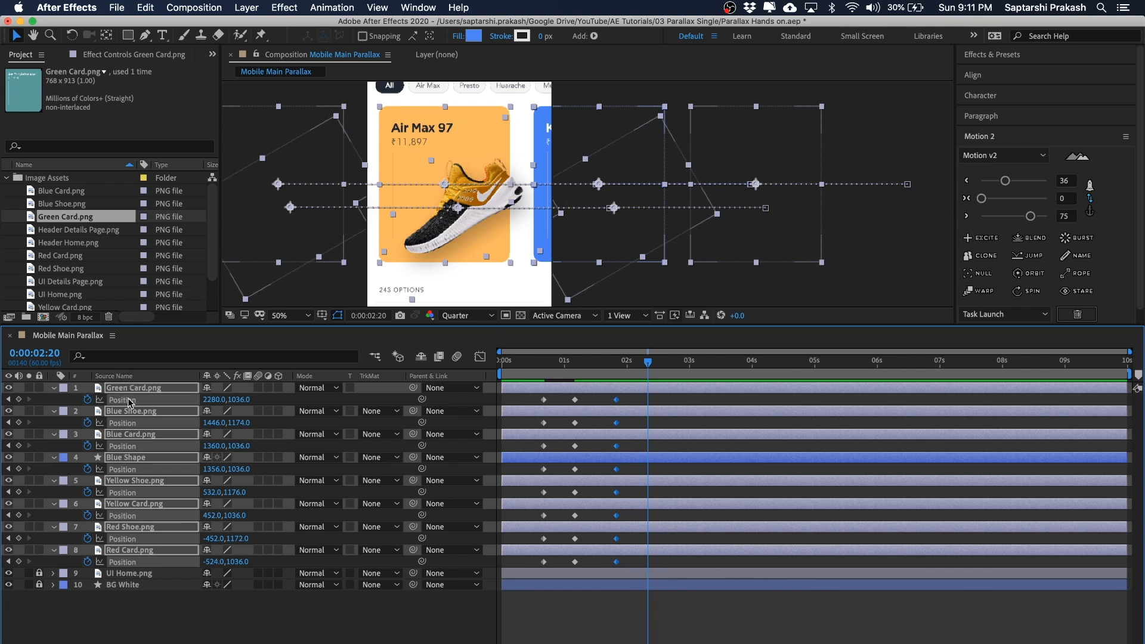
key(shift+Left)
key(shift+Left)
key(shift+Left)
key(shift+Left)
key(shift+Left)
key(shift+Left)
key(shift+Left)
key(shift+Left)
key(shift+Left)
key(shift+Left)
key(shift+Left)
key(shift+Left)
key(shift+Left)
key(shift+Left)
key(shift+Left)
key(shift+Left)
key(shift+Left)
key(shift+Left)
key(shift+Left)
key(shift+Left)
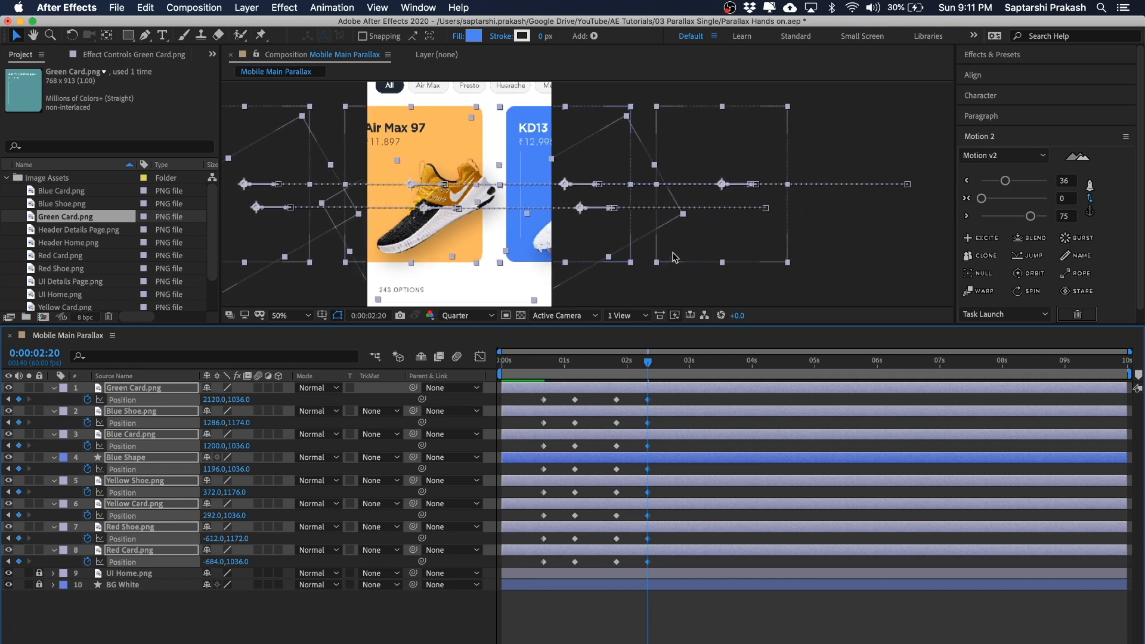
key(shift+Left)
key(shift+Left)
key(shift+Left)
key(shift+Left)
key(shift+Left)
key(shift+Left)
key(shift+Left)
key(shift+Left)
key(shift+Left)
key(shift+Left)
key(shift+Left)
key(shift+Left)
key(shift+Left)
key(shift+Left)
key(shift+Left)
key(shift+Left)
key(shift+Left)
key(shift+Left)
key(shift+Left)
key(shift+Left)
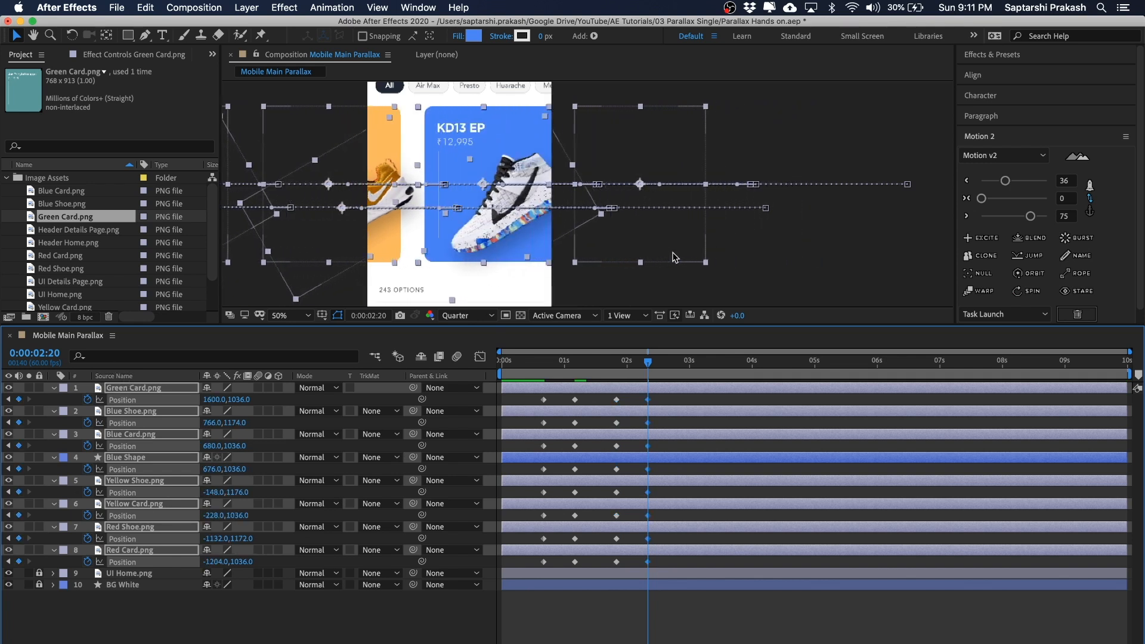
key(shift+Left)
key(shift+Left)
key(shift+Left)
key(shift+Left)
key(shift+Left)
key(shift+Left)
key(Left)
key(Left)
key(Left)
key(Left)
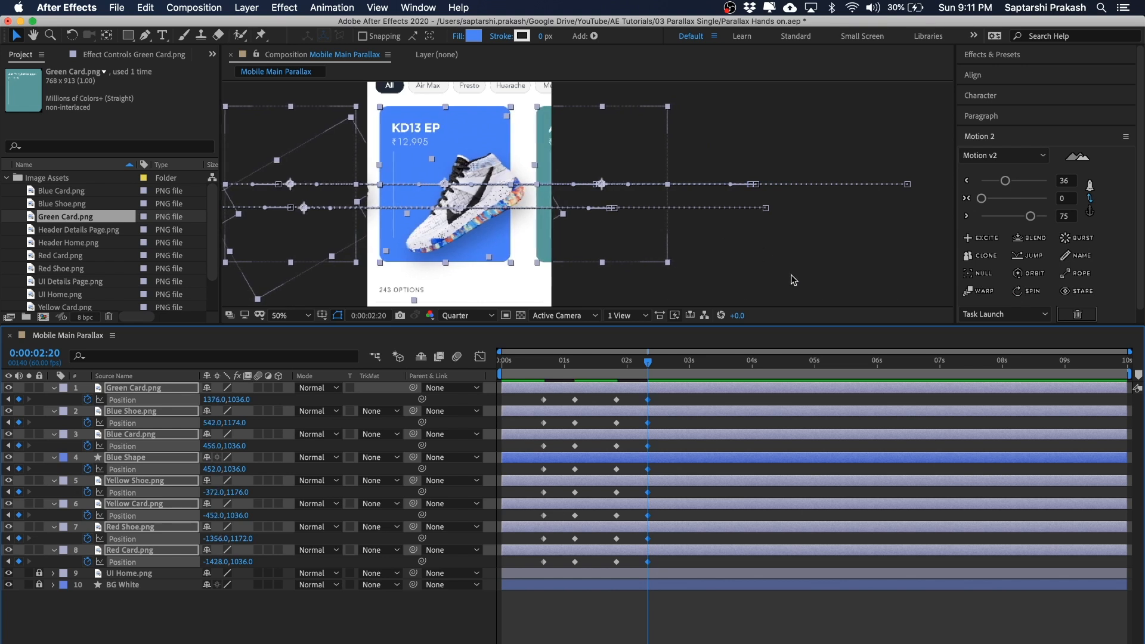
Shift Yellow Shoe and Yellow Card further left at 0:00:02:20, to Positions -452, 1176 and -532, 1036
click(857, 251)
click(376, 204)
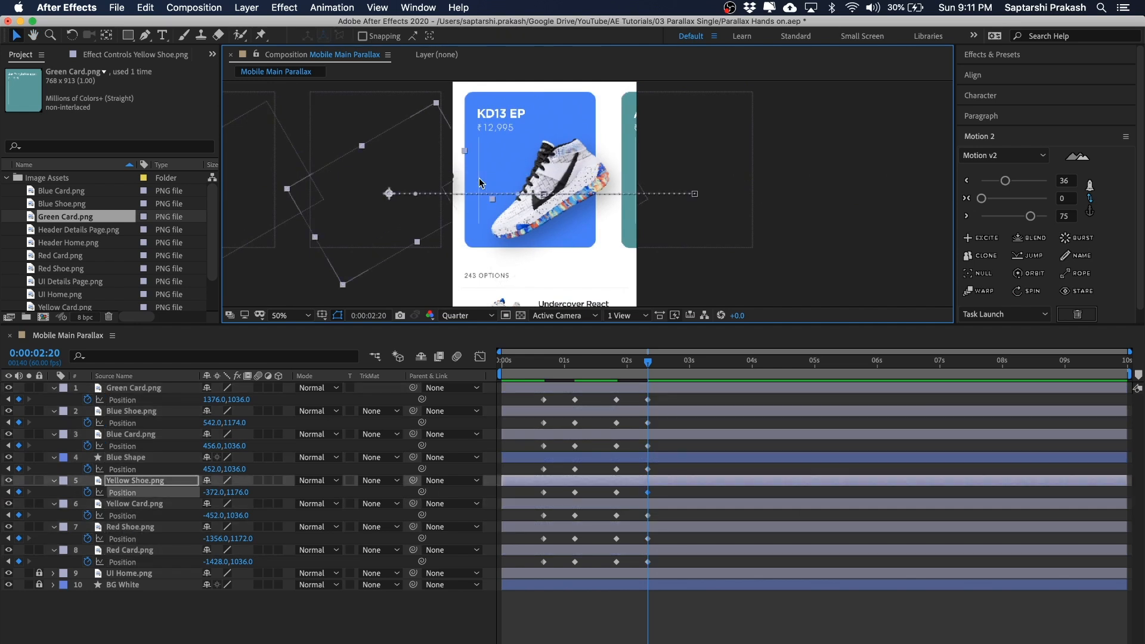
key(/)
key(comma)
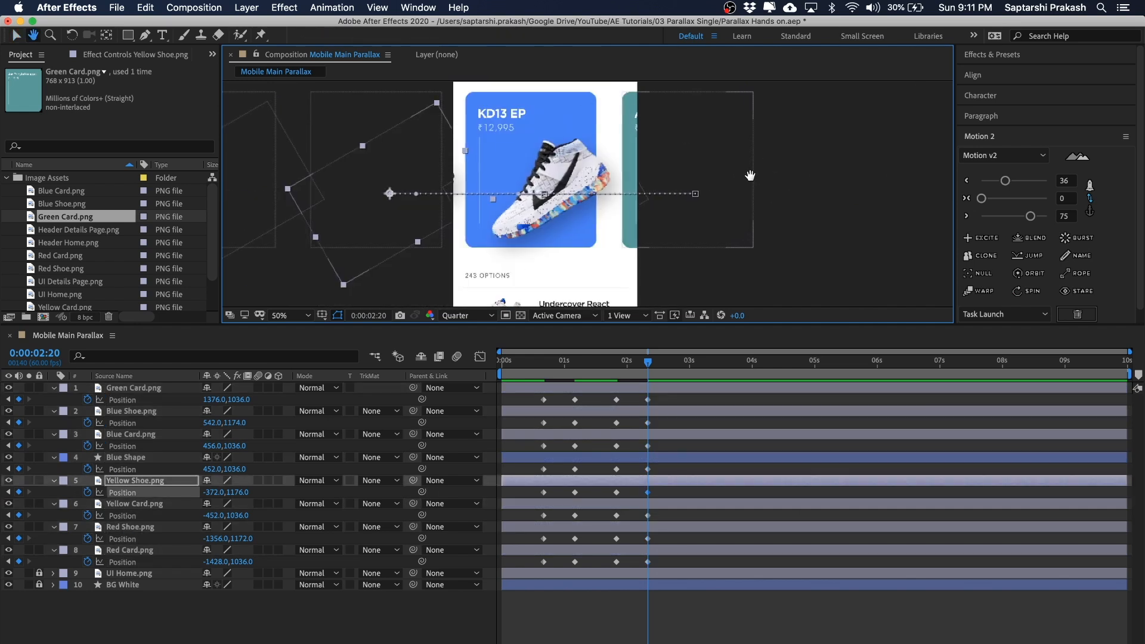
click(340, 188)
click(340, 189)
click(382, 196)
click(417, 274)
click(360, 258)
shift+click(365, 116)
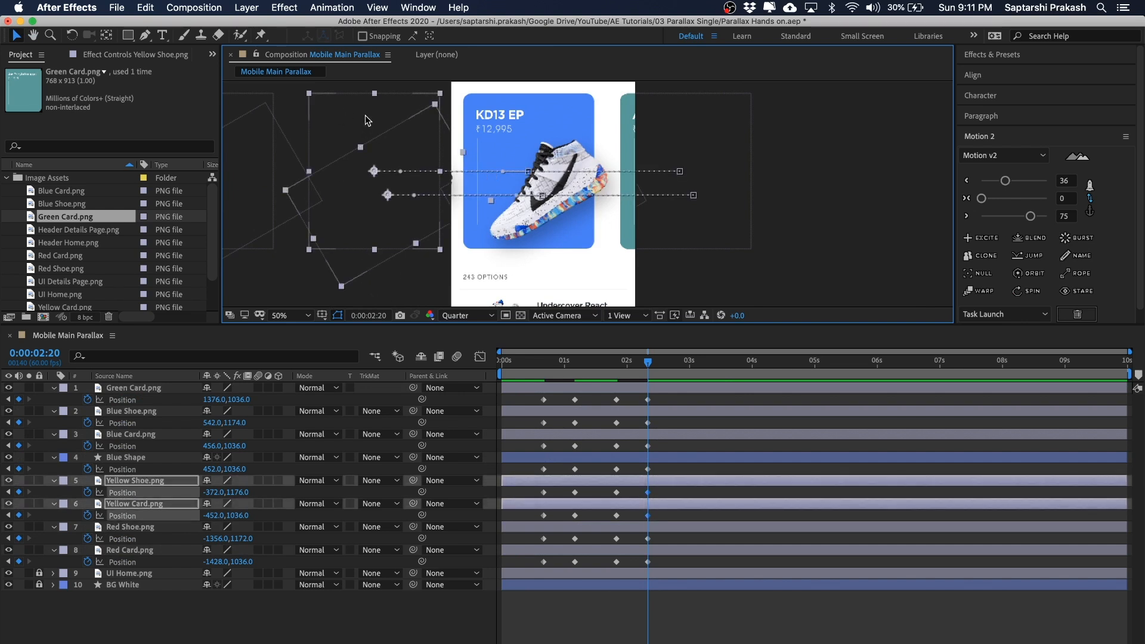
key(shift+Left)
key(shift+Left)
key(shift+Left)
key(shift+Left)
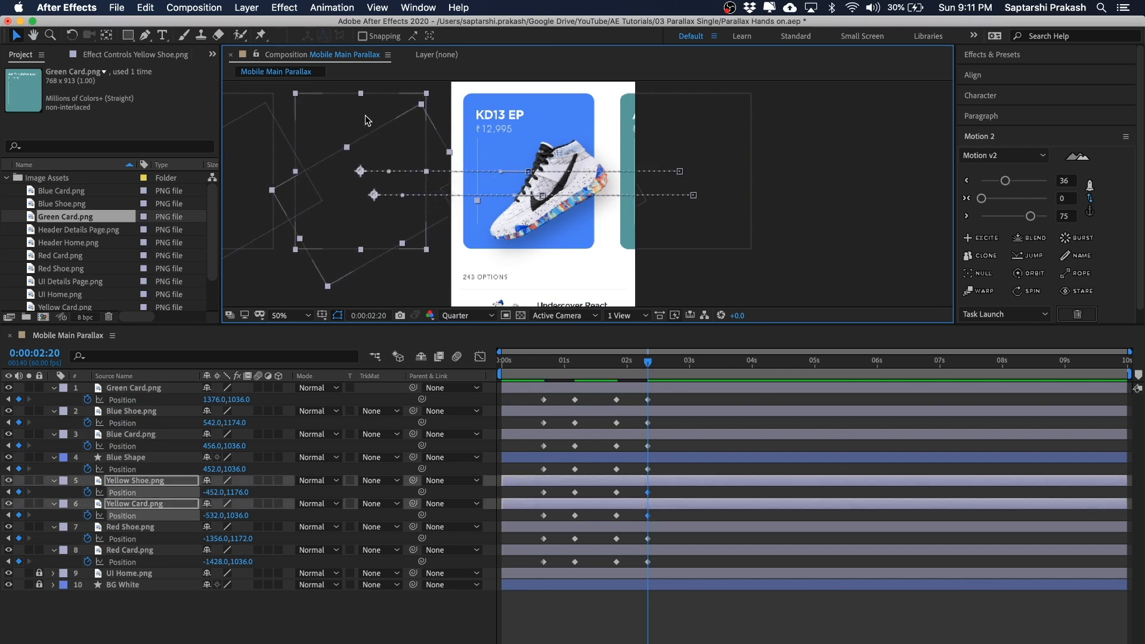
At 0:00:02:20, nudge Green Card slightly further left, closer to the blue card, and deselect it
click(895, 210)
key(h)
drag(868, 197, 844, 217)
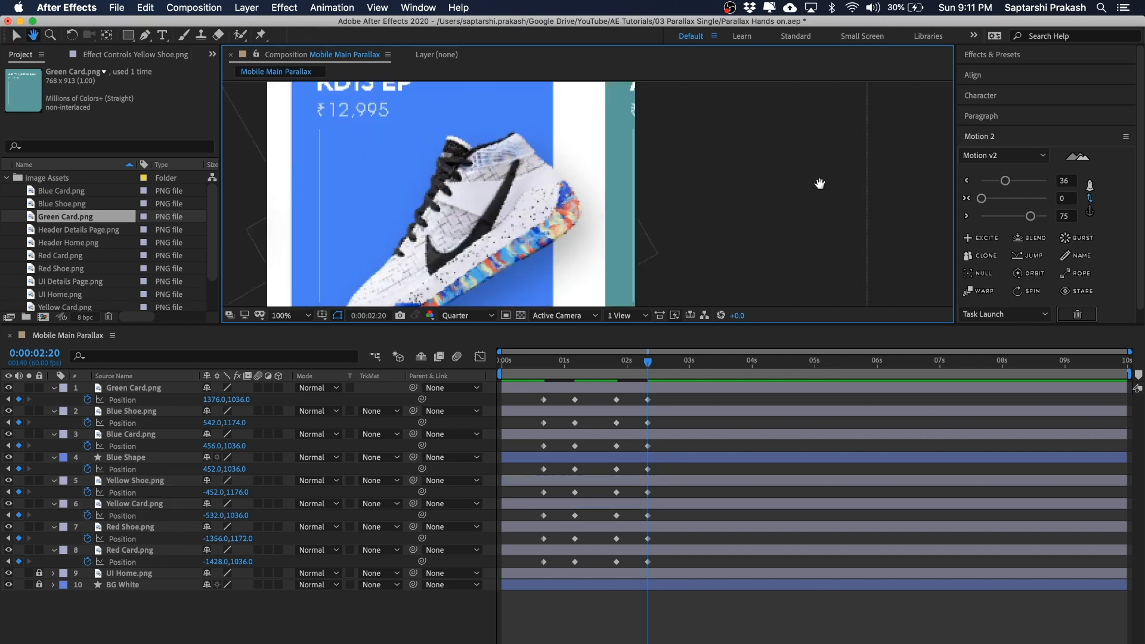
drag(819, 174, 800, 174)
key(v)
click(592, 138)
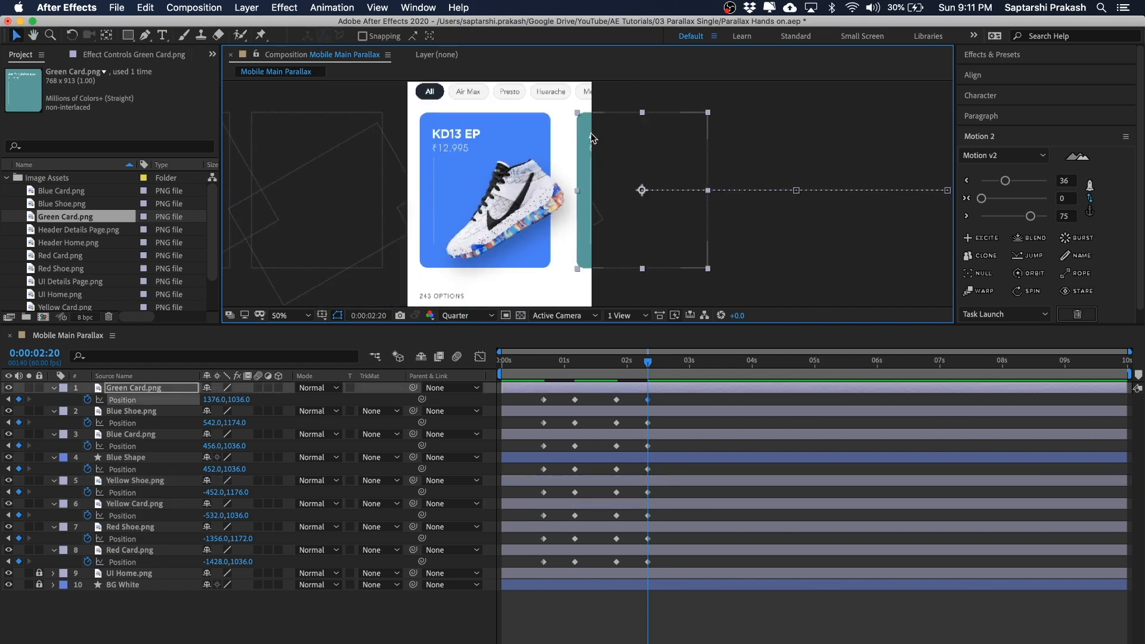
key(shift+Left)
key(shift+Left)
key(Left)
key(Left)
key(Left)
key(Left)
click(744, 228)
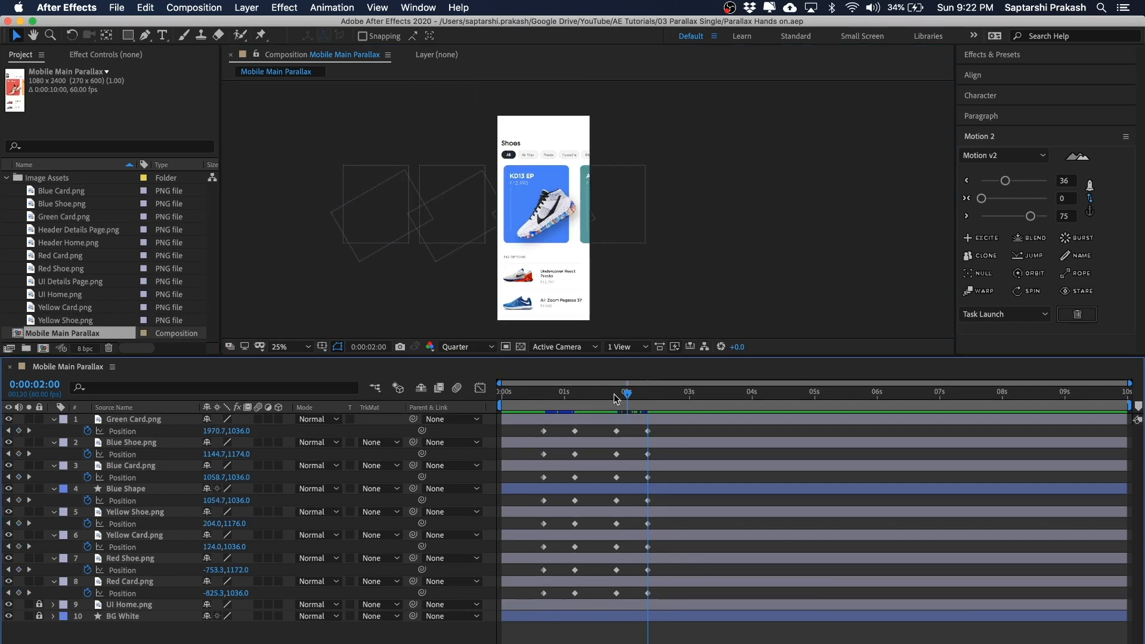
Preview the card scrolling animation from the beginning of the composition
drag(617, 398, 477, 429)
key(space)
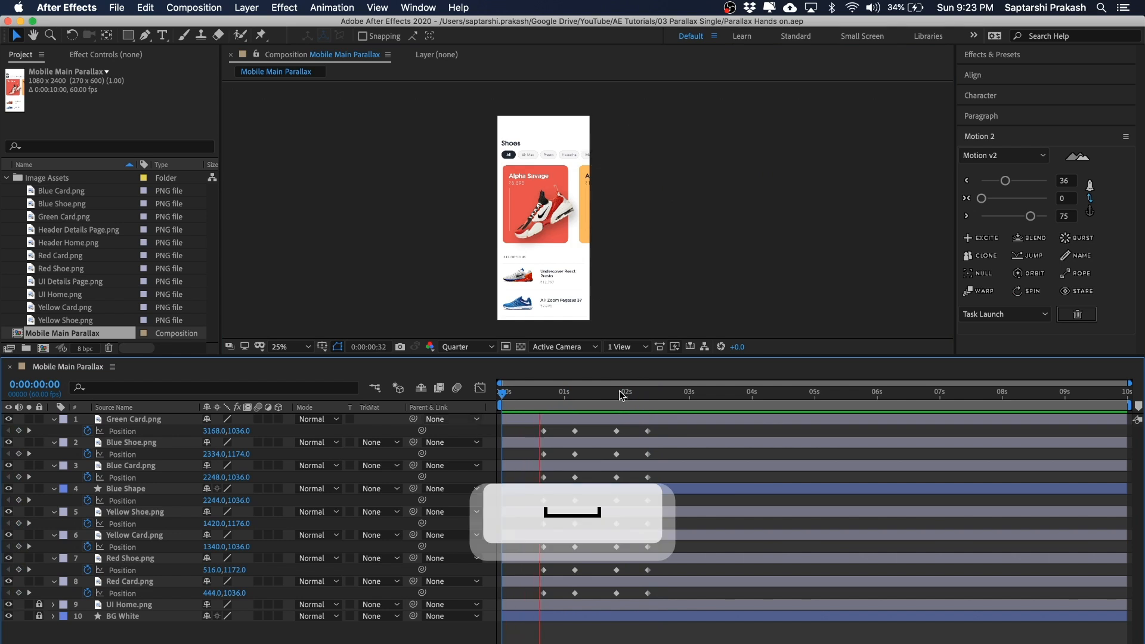
click(621, 394)
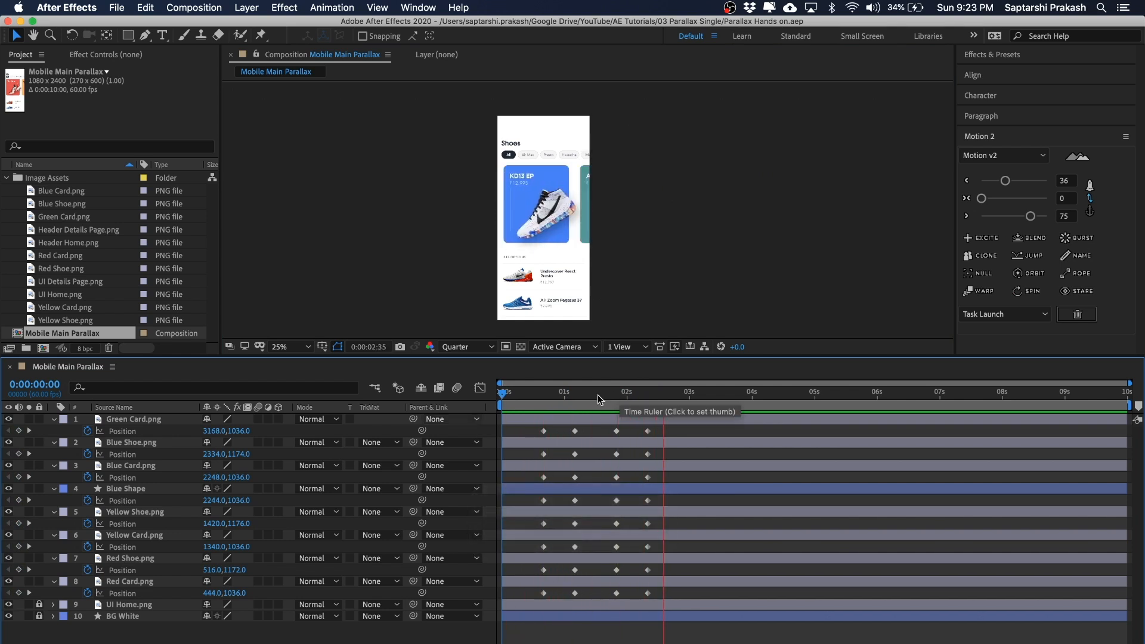
Place the current time at the first Position keyframes at 0:00:00:40, with Red Shoe selected and the timeline magnified around them
drag(578, 397, 543, 394)
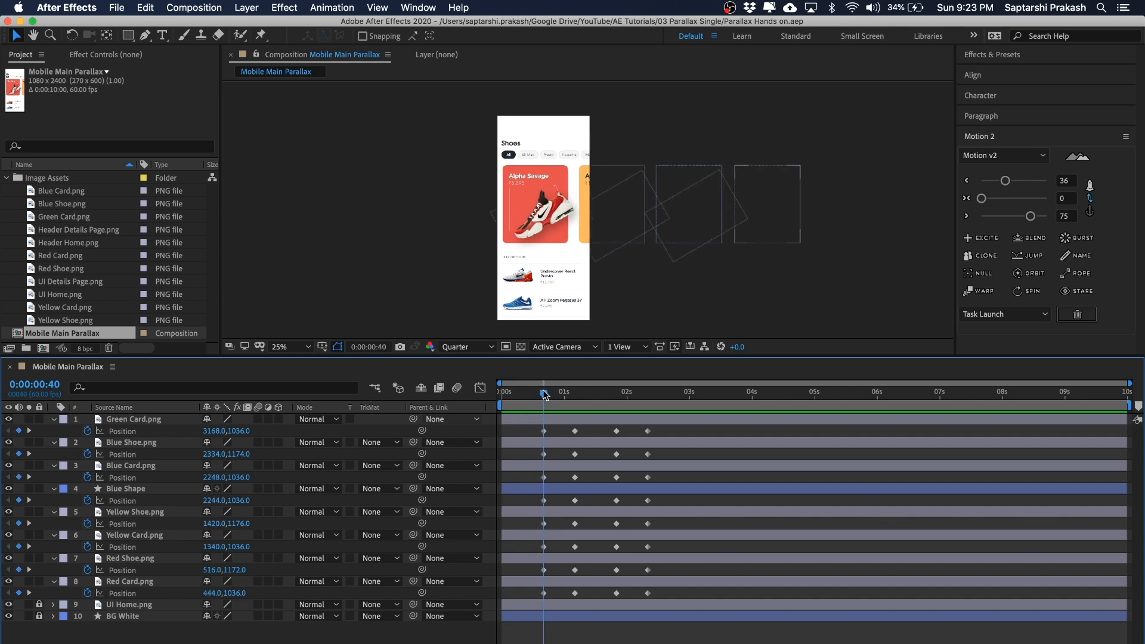
key(period)
click(527, 206)
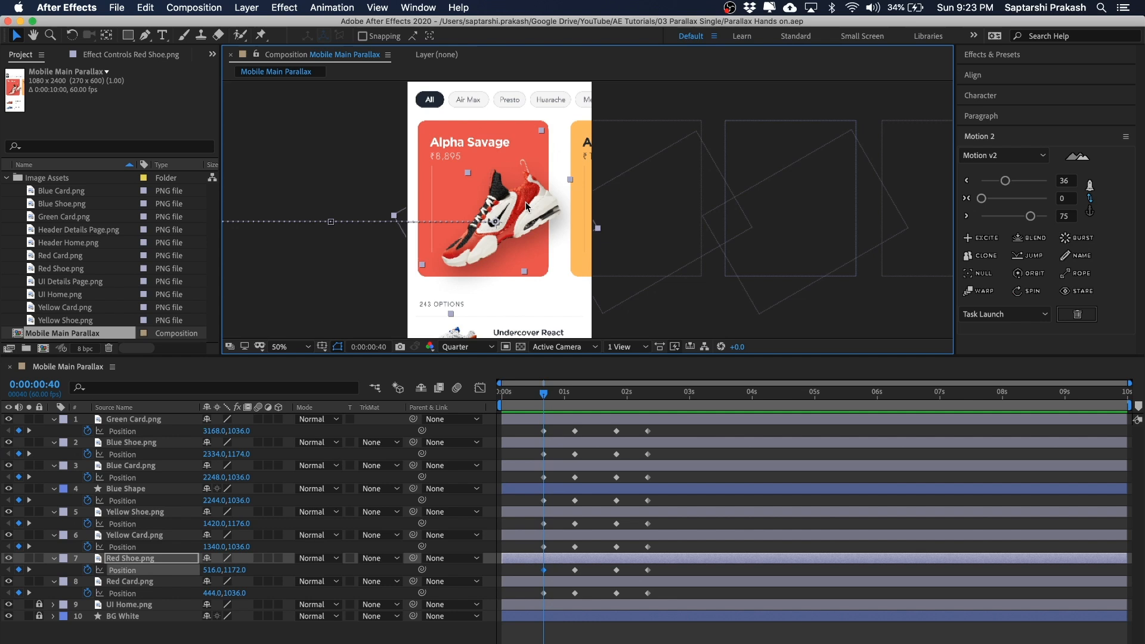
click(545, 397)
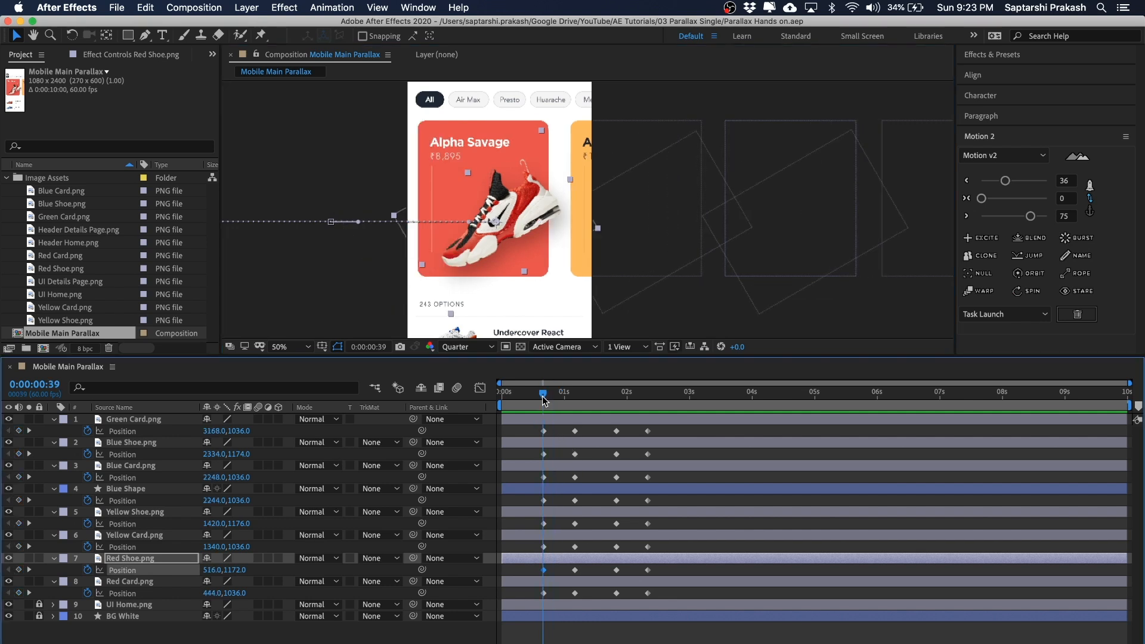
click(545, 397)
key(equal)
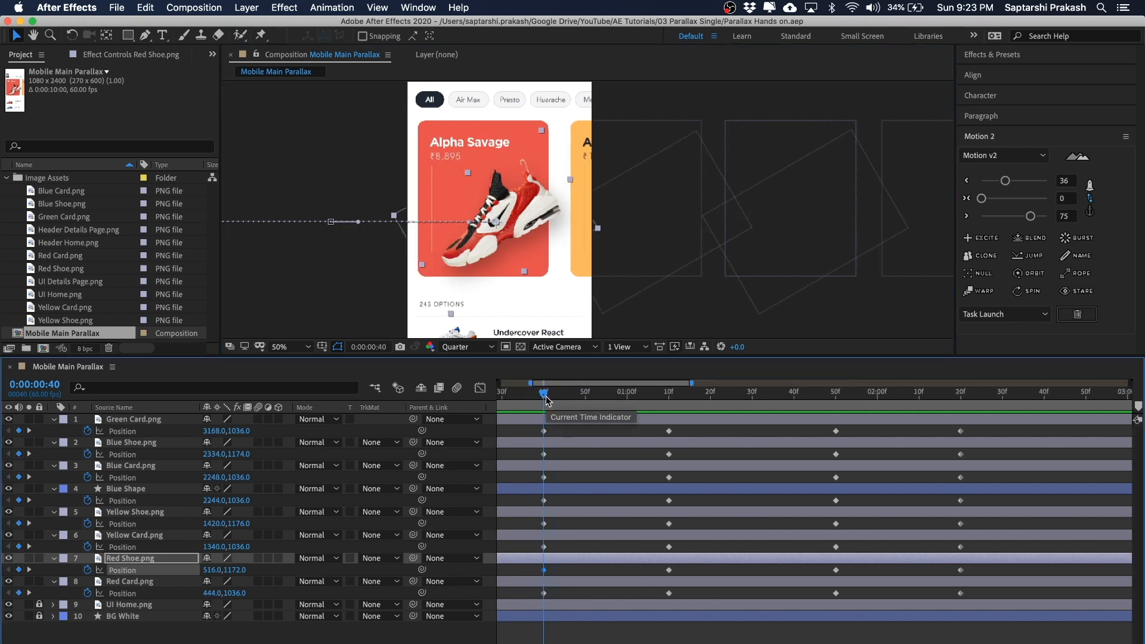
mouse_move(545, 395)
mouse_down()
mouse_move(665, 394)
mouse_move(545, 396)
mouse_up()
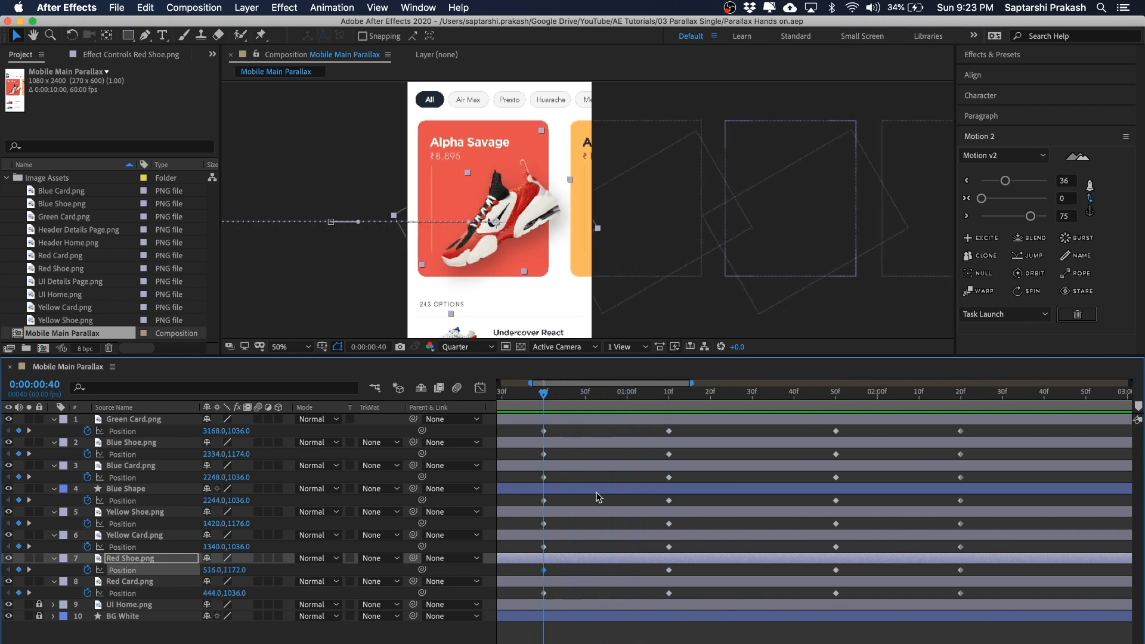
key(F2)
click(503, 202)
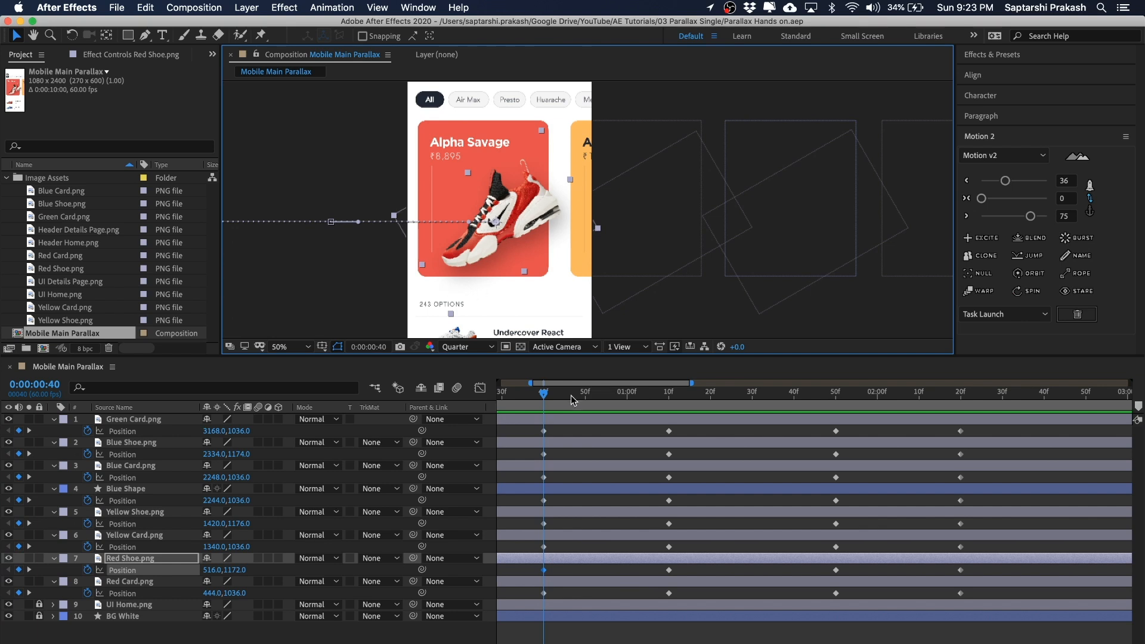
drag(544, 394, 545, 421)
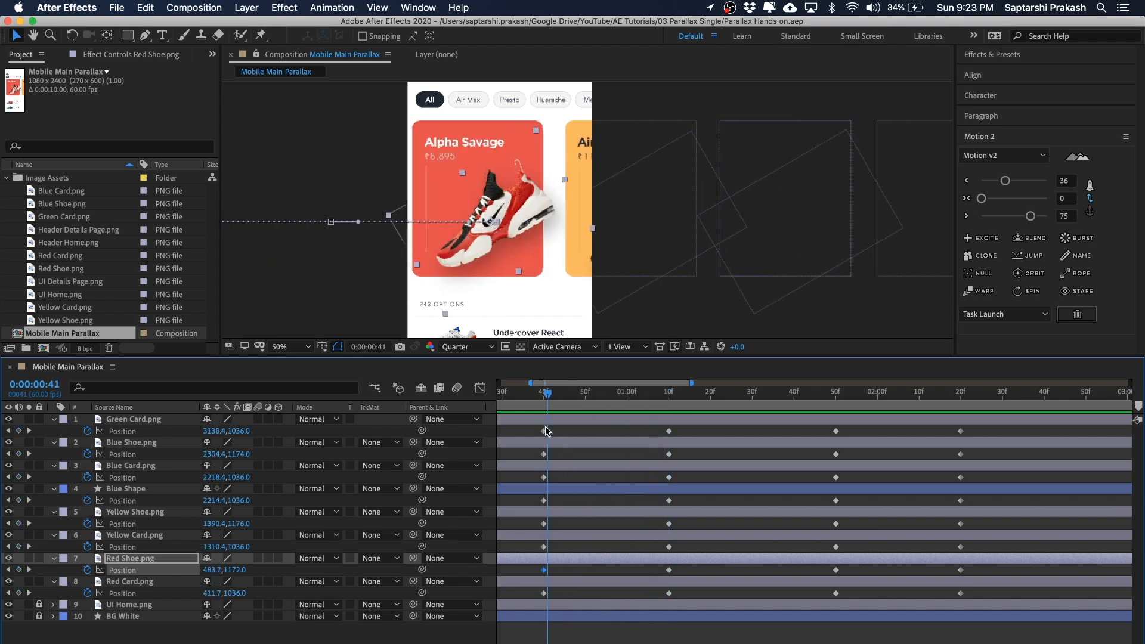
click(135, 558)
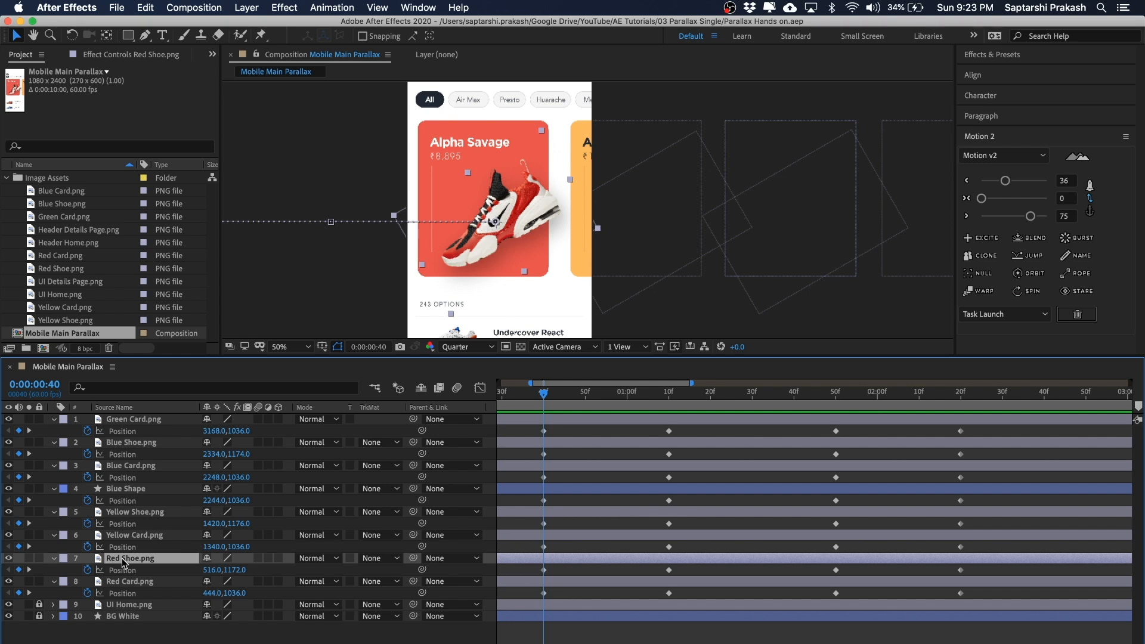
key(r)
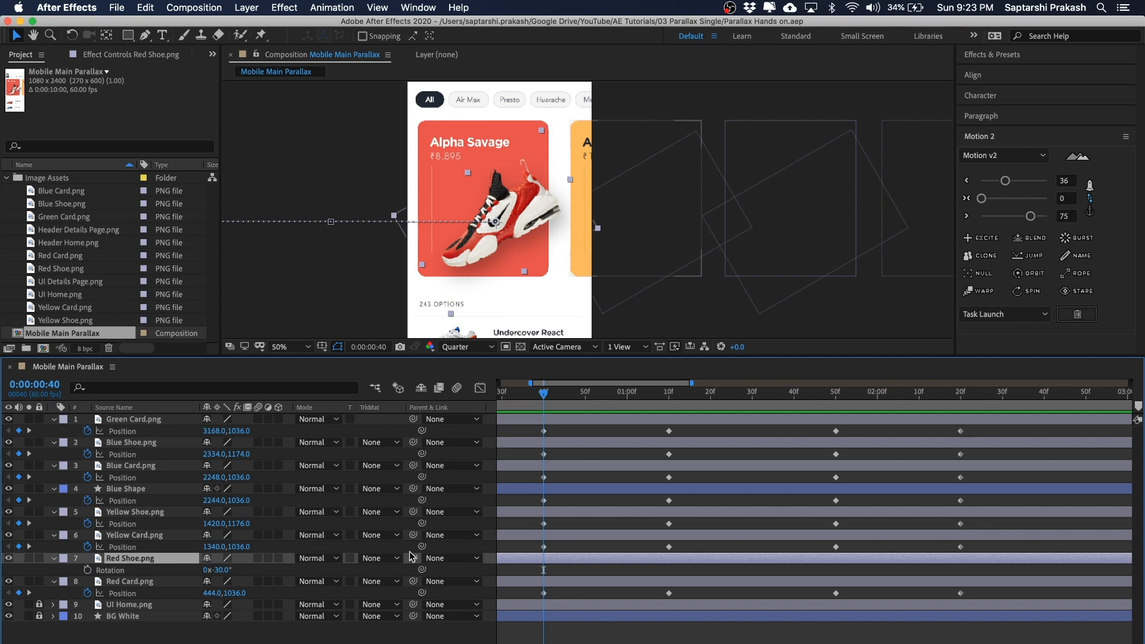
click(591, 569)
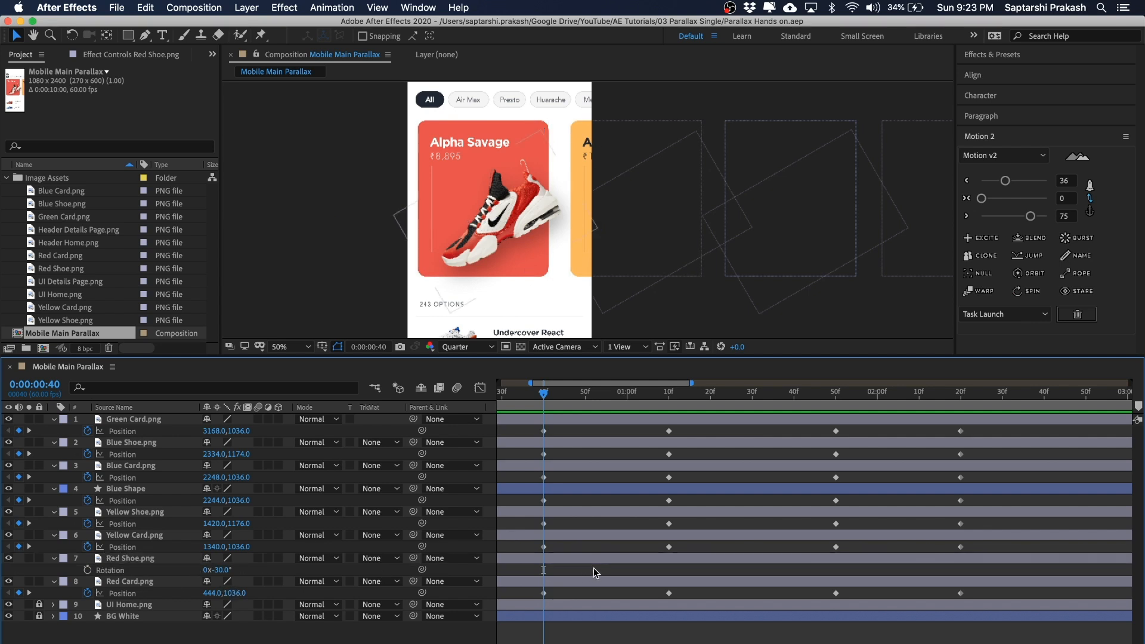
click(149, 565)
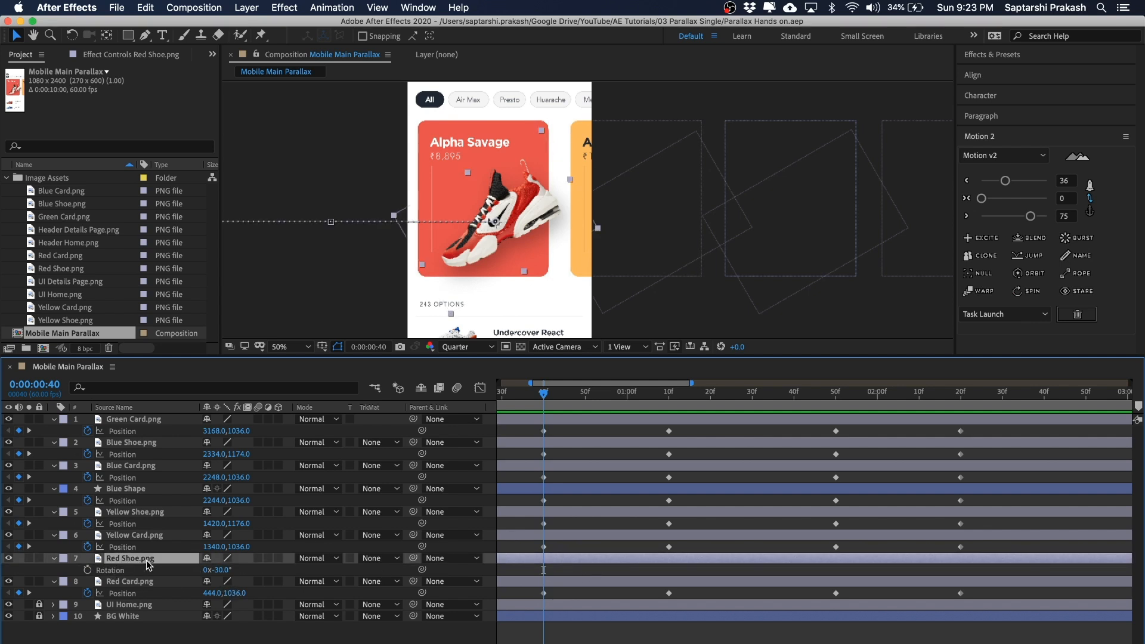
click(643, 573)
key(u)
key(u)
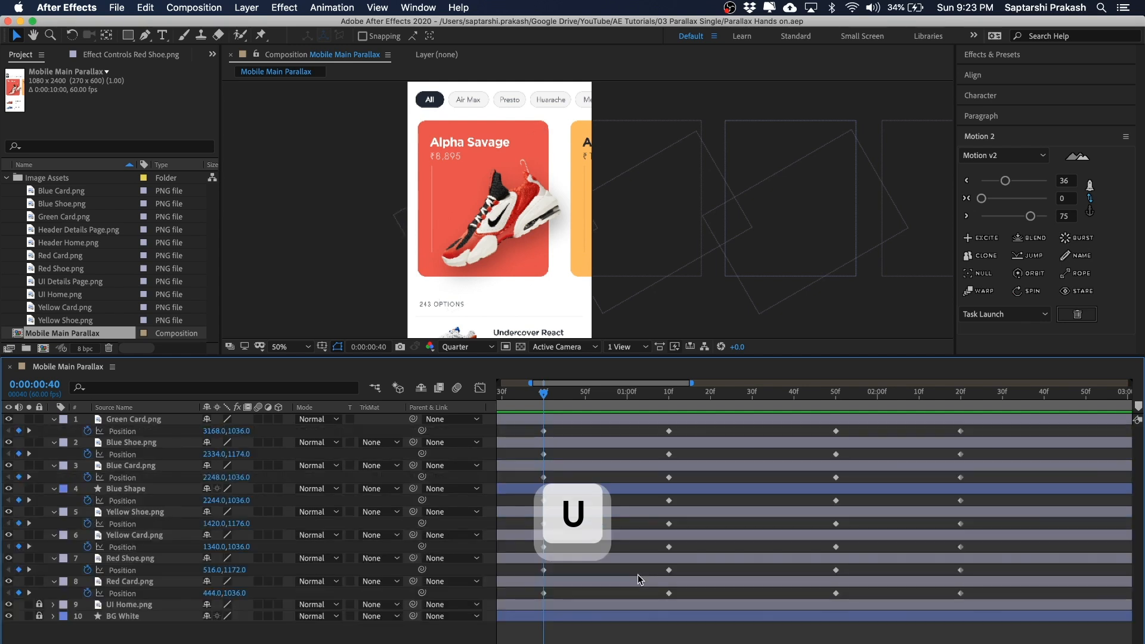
Reveal Red Shoe's Rotation alongside its Position and add a Rotation keyframe at 0:00:00:40
click(137, 559)
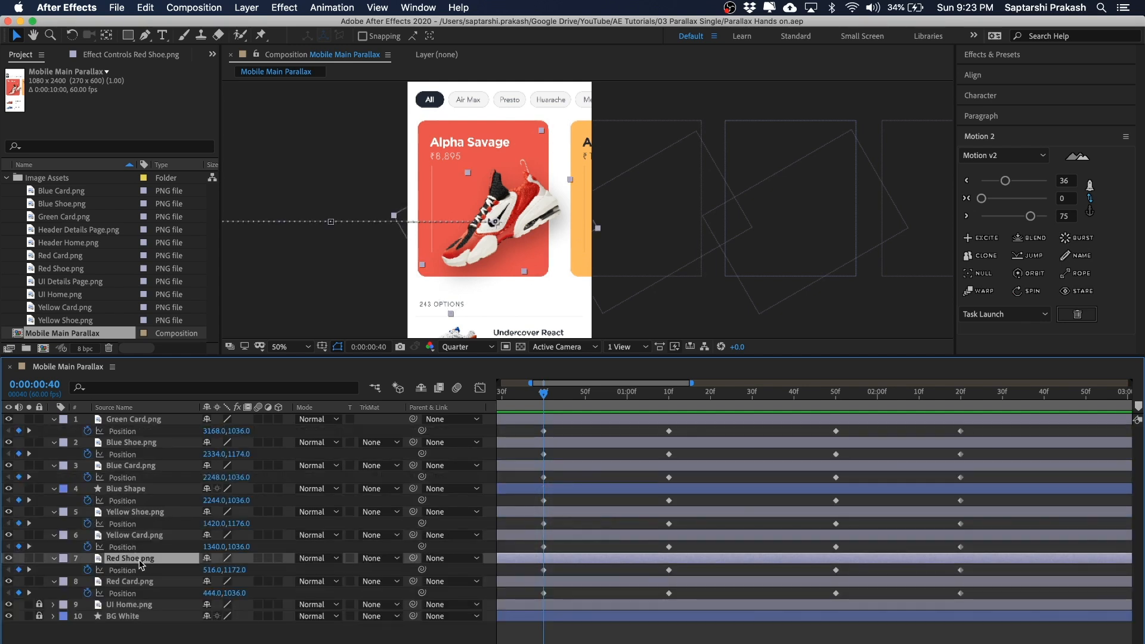
click(652, 324)
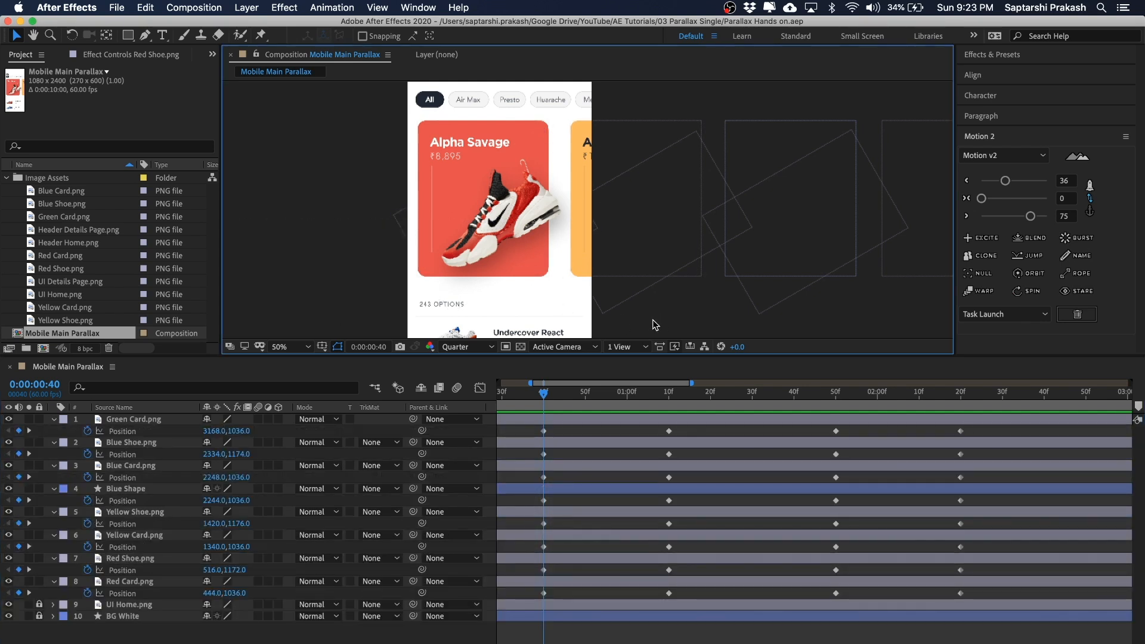
click(511, 226)
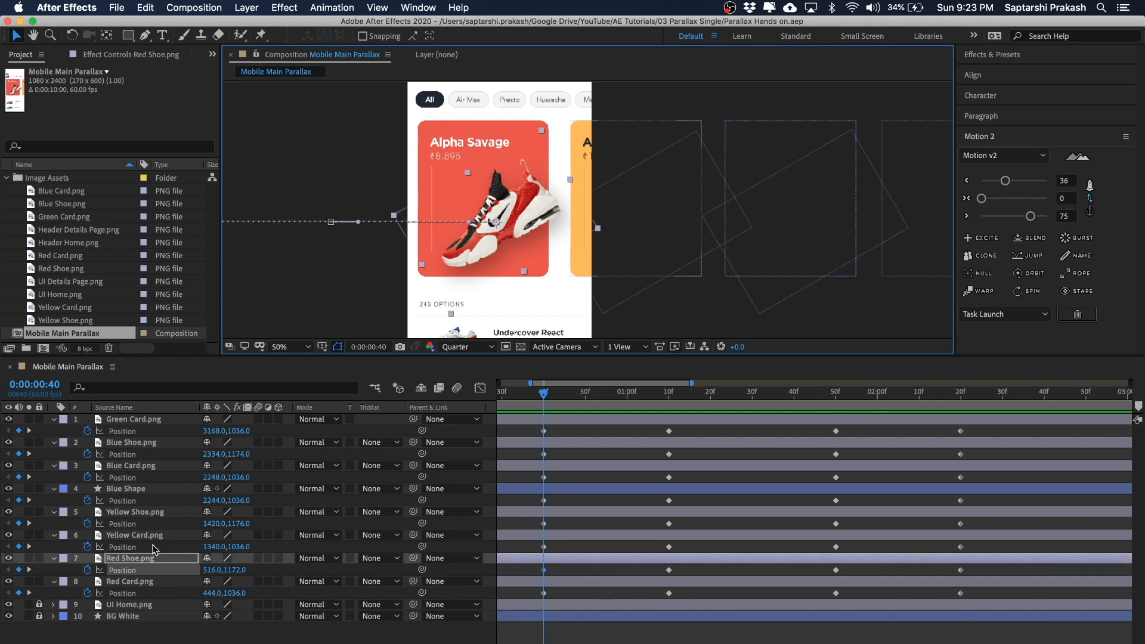
click(141, 561)
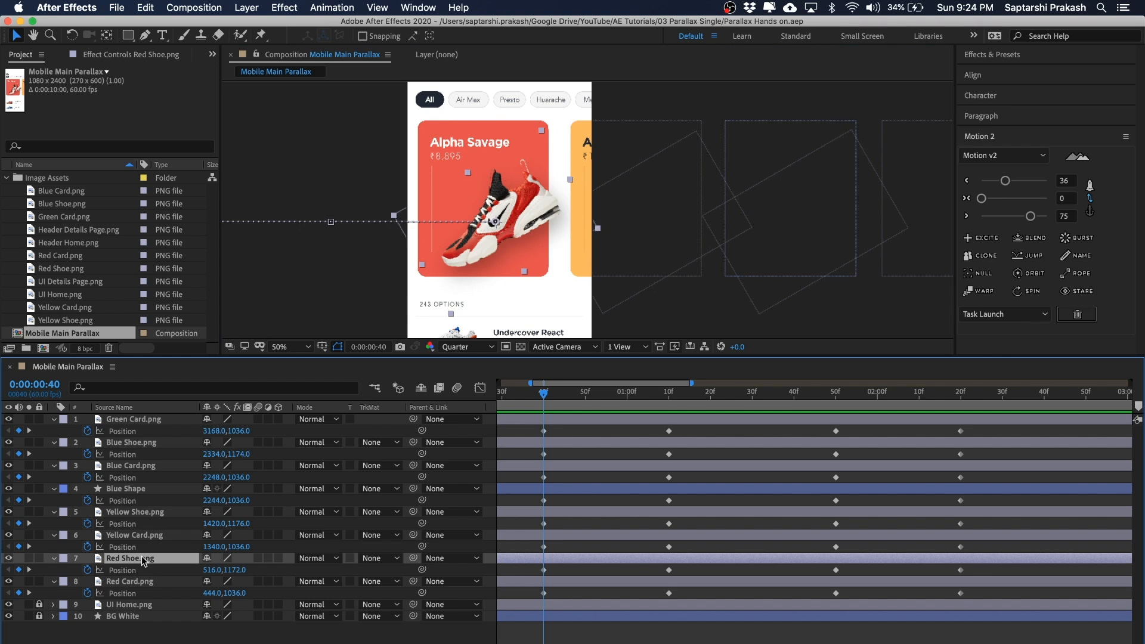
key(shift+r)
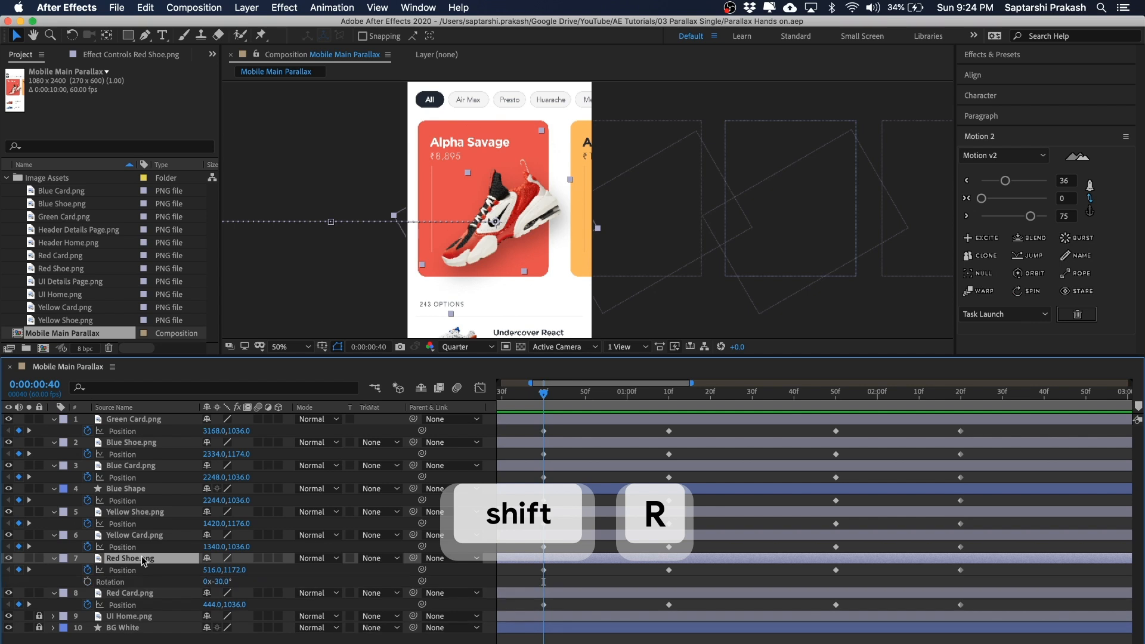
click(88, 583)
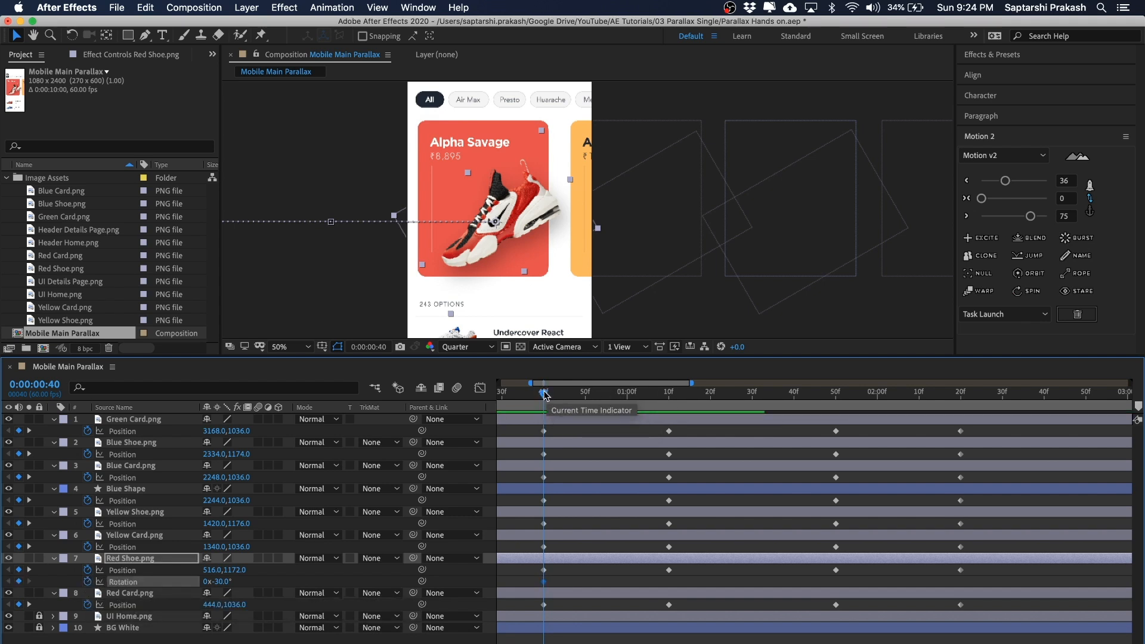
Set Red Shoe's Rotation to 0° at 0:00:01:10
drag(544, 396, 669, 387)
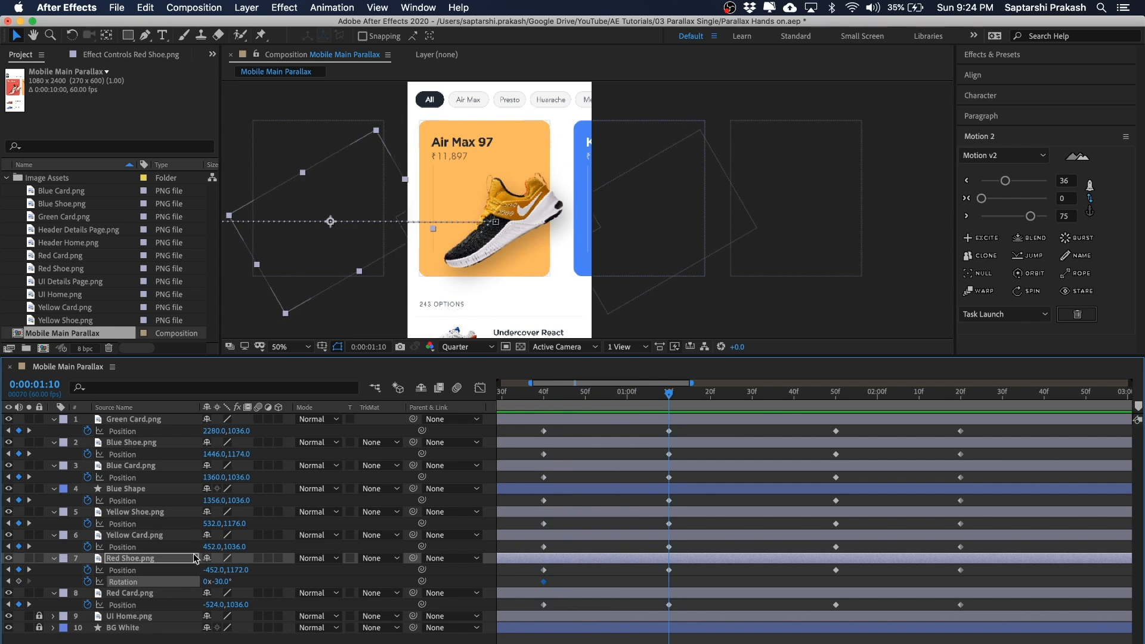
click(223, 581)
text(0)
key(Return)
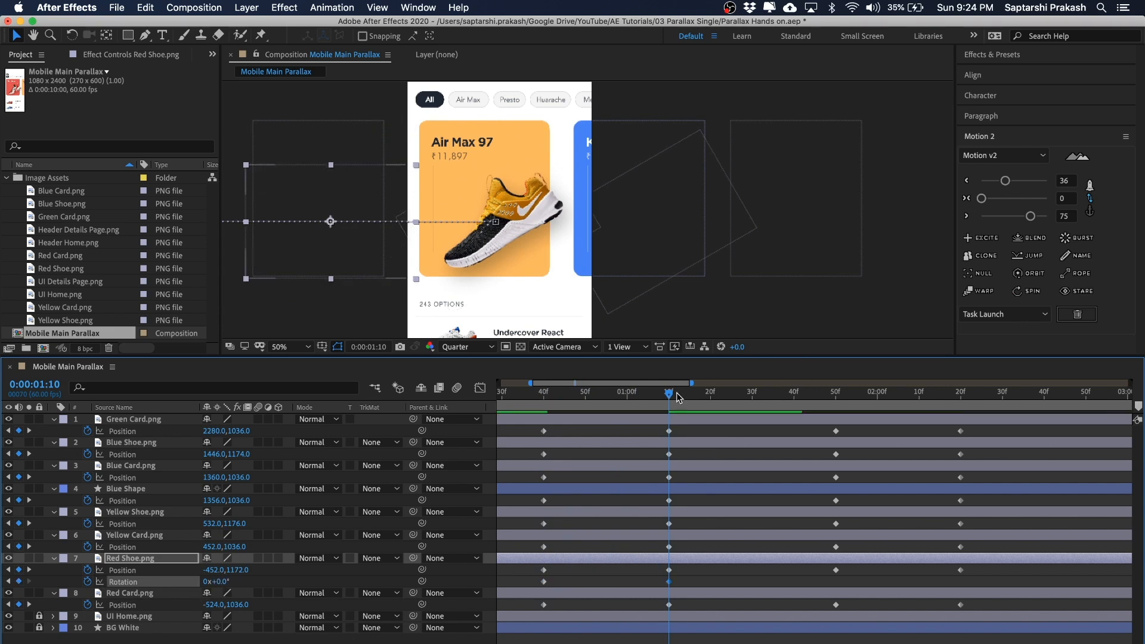
Preview Red Shoe's rotation as its card slides away between 0:00:00:40 and 0:00:01:10
mouse_move(667, 398)
mouse_down()
mouse_move(546, 397)
mouse_move(607, 399)
mouse_move(542, 406)
mouse_move(646, 403)
mouse_move(534, 408)
mouse_move(671, 407)
mouse_up()
click(670, 395)
key(space)
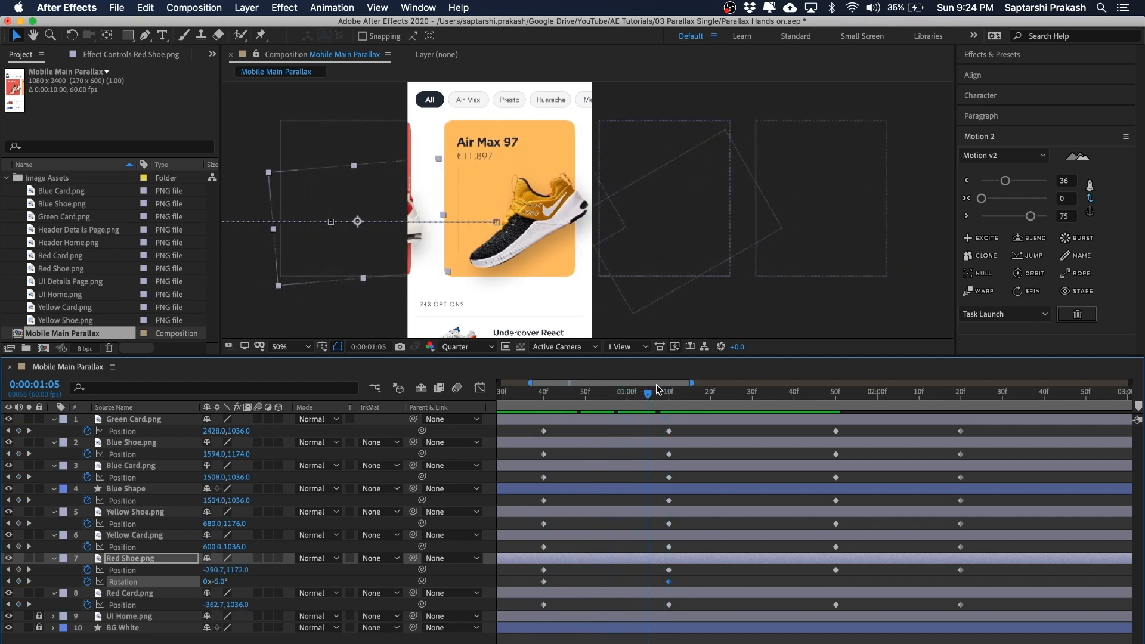
key(space)
Reveal Yellow Shoe's Rotation alongside its Position and add a Rotation keyframe at 0:00:01:10
click(278, 521)
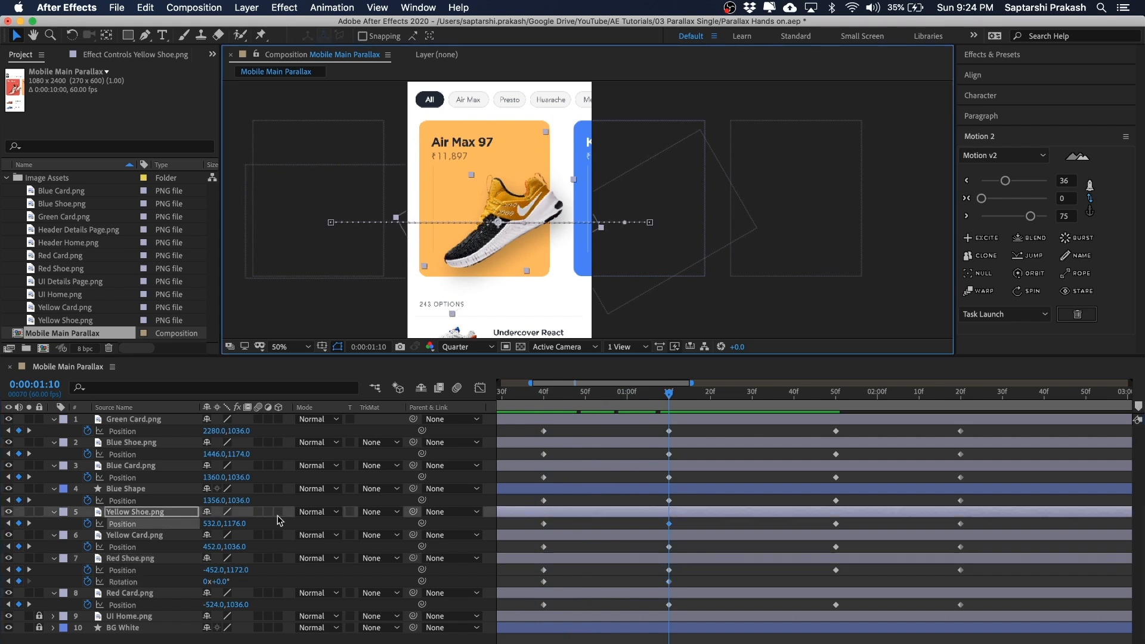
click(151, 522)
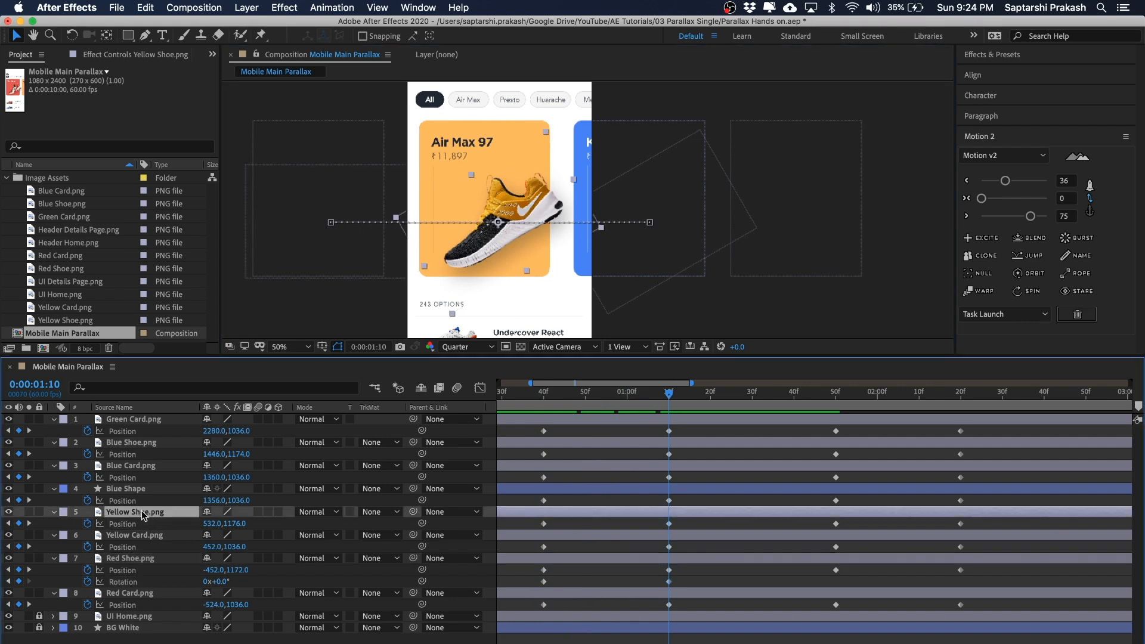
click(697, 504)
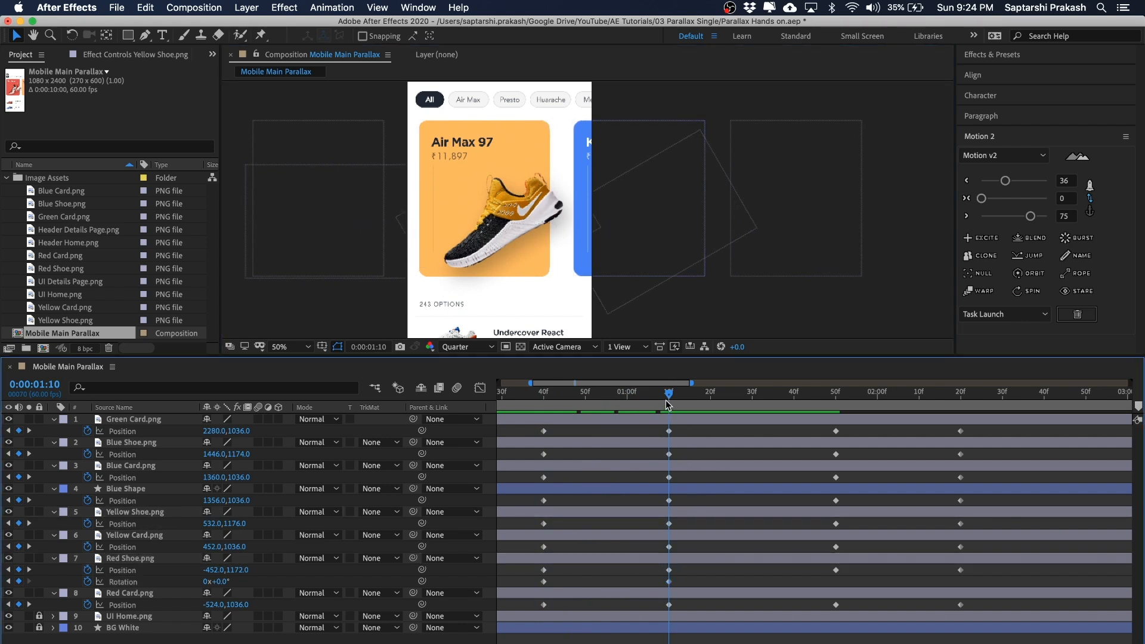
click(138, 513)
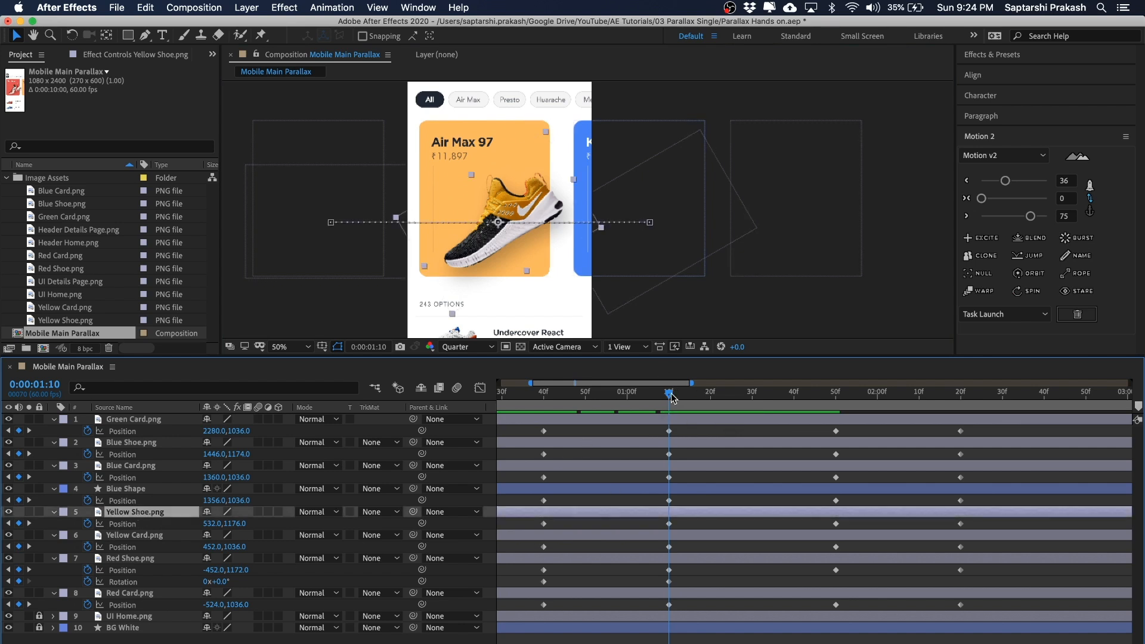
mouse_move(671, 398)
mouse_down()
mouse_move(543, 400)
mouse_move(669, 405)
mouse_up()
key(shift+r)
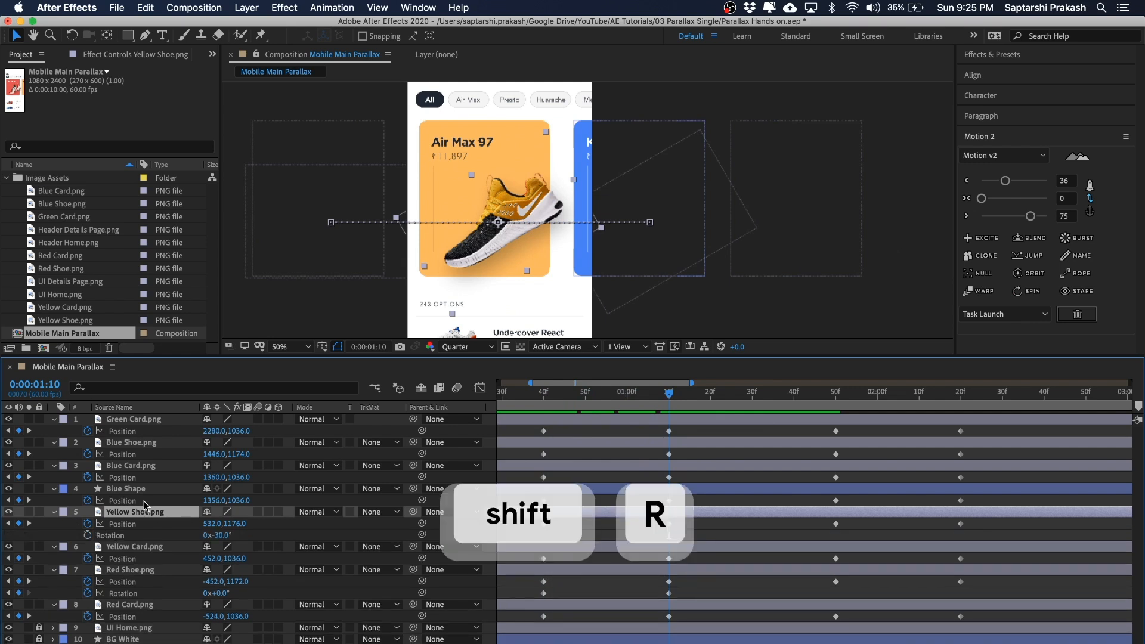
click(88, 536)
Add a Rotation keyframe to Yellow Shoe at 0:00:00:40 and compare the shoe's pose at both Rotation keyframes
drag(664, 398, 545, 399)
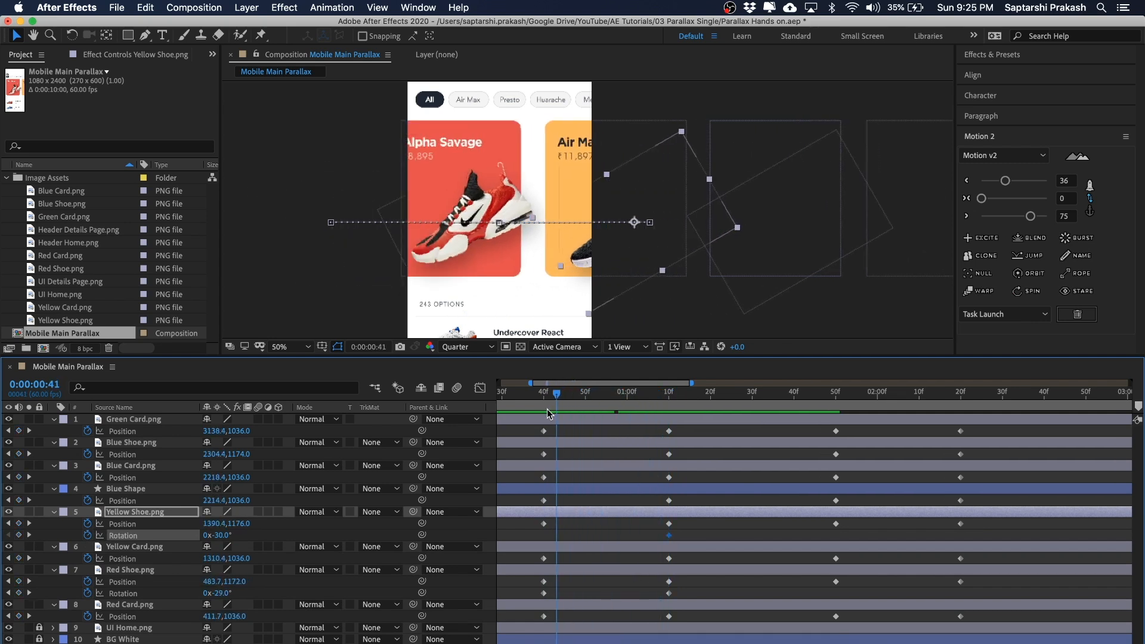
click(18, 535)
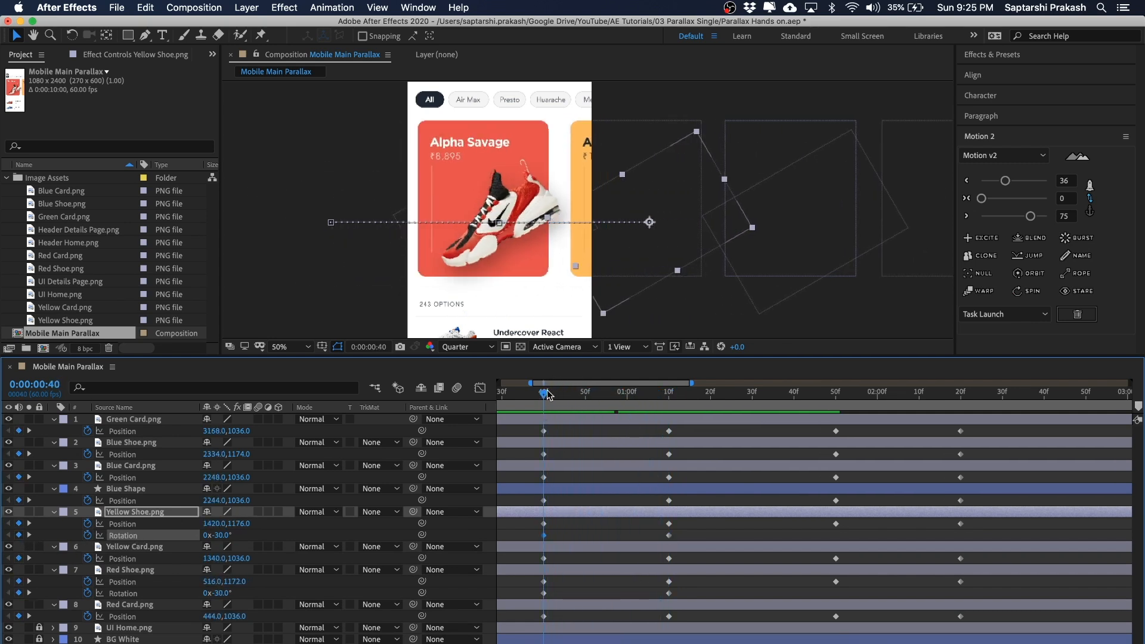
drag(548, 395, 672, 396)
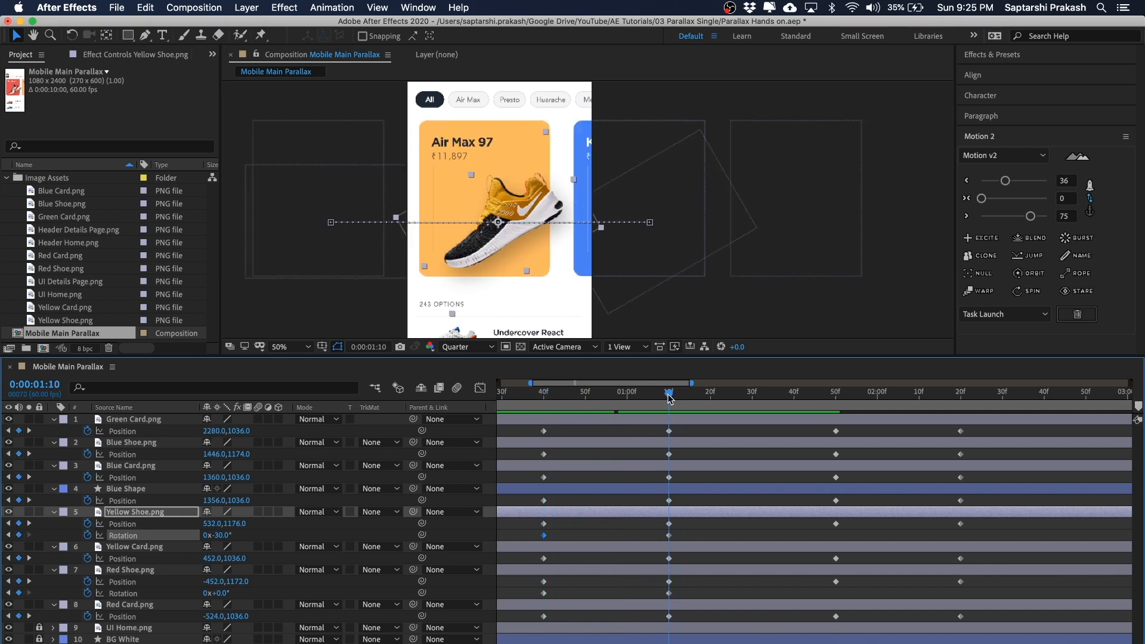
drag(670, 399, 543, 406)
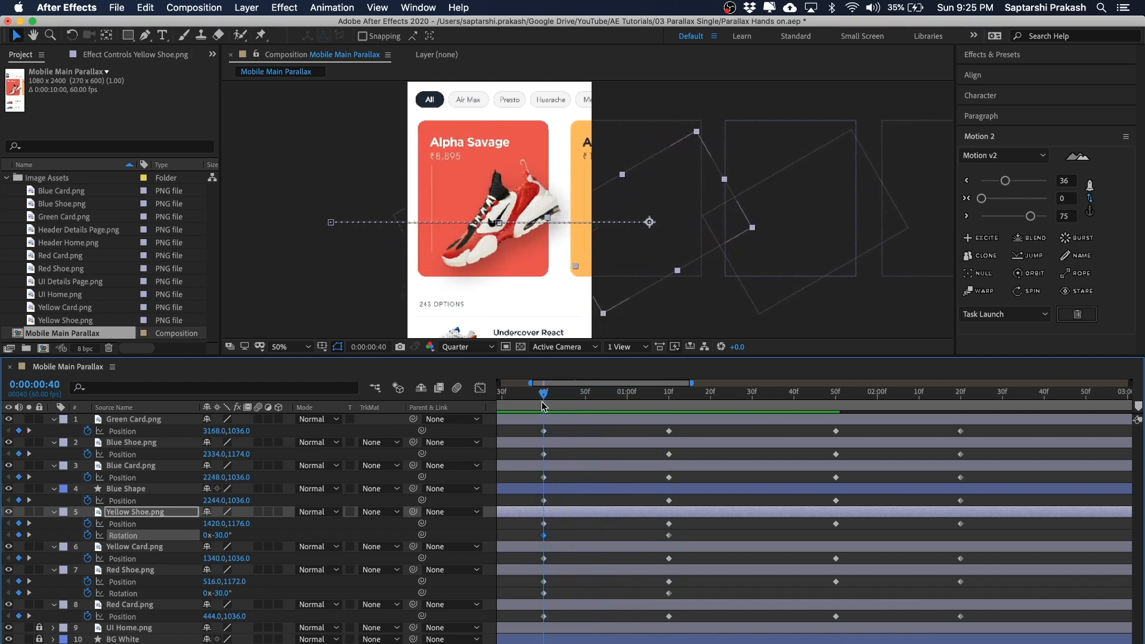
Set Yellow Shoe's Rotation to -90° at 0:00:00:40
click(755, 311)
click(632, 295)
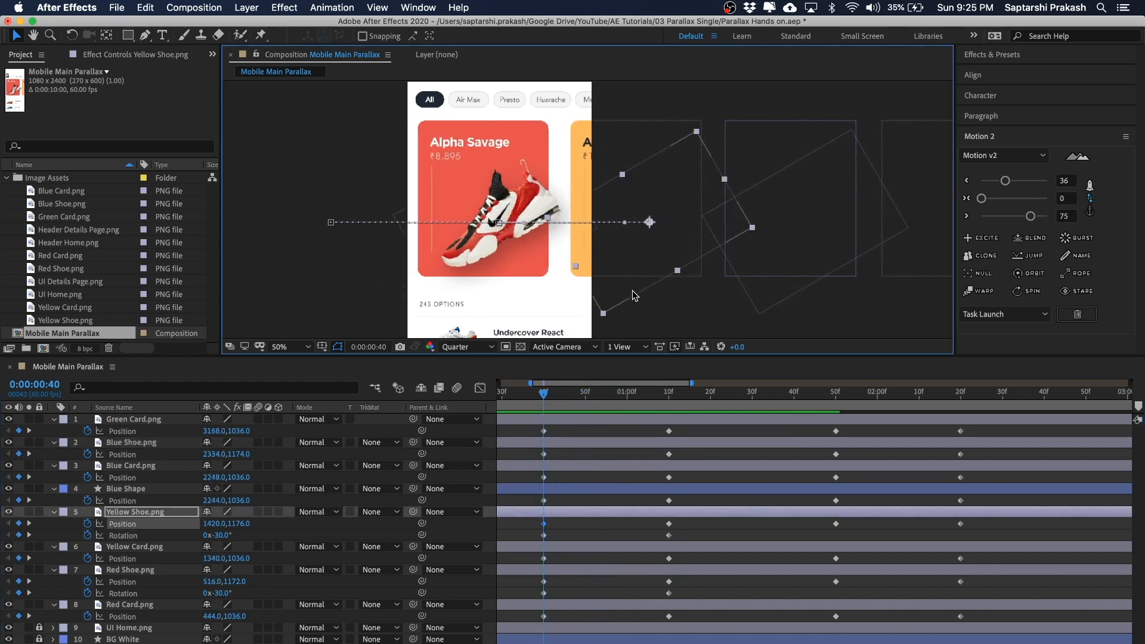
click(141, 512)
click(222, 535)
text(-9)
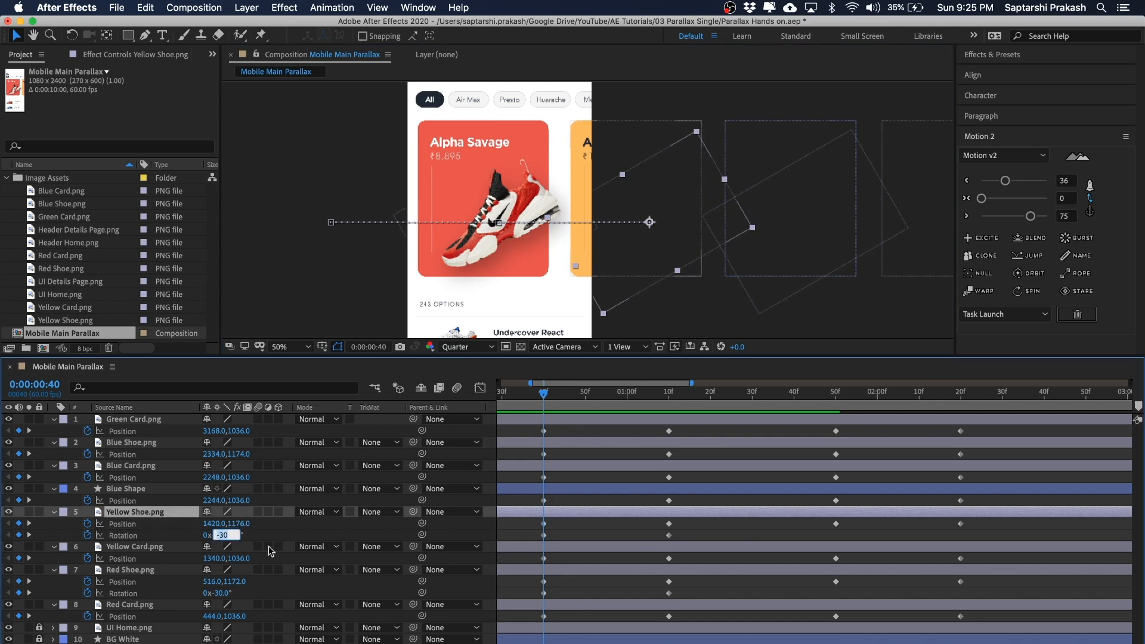
text(0)
key(Return)
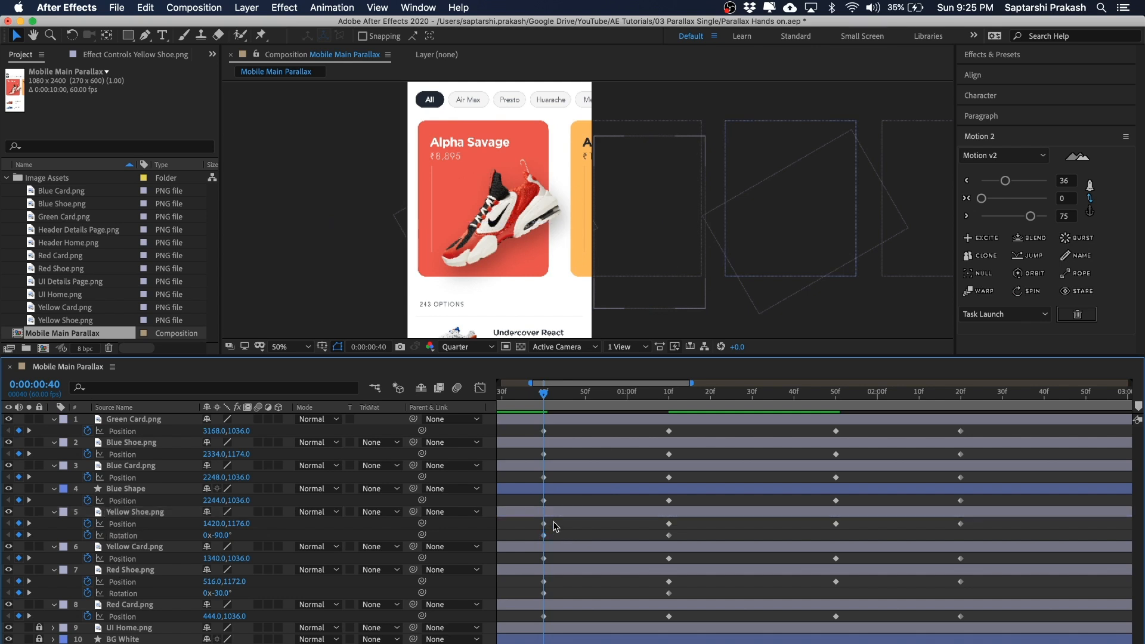
Raise Yellow Shoe slightly in the composition at 0:00:00:40 so it slides in from a higher starting point
drag(555, 519, 528, 535)
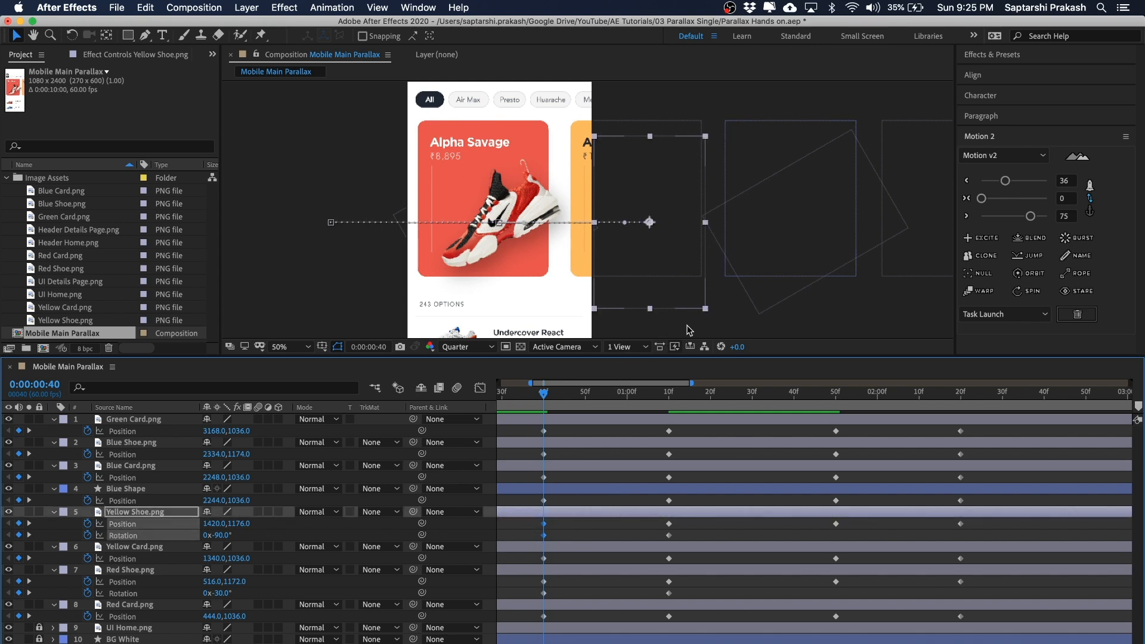
click(733, 317)
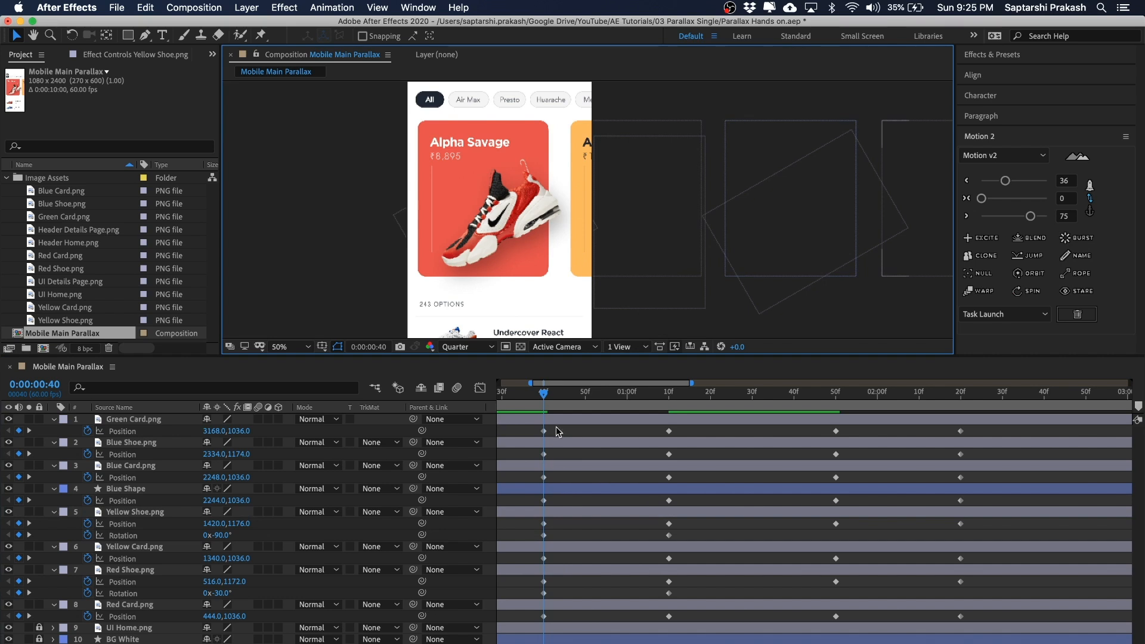
click(643, 288)
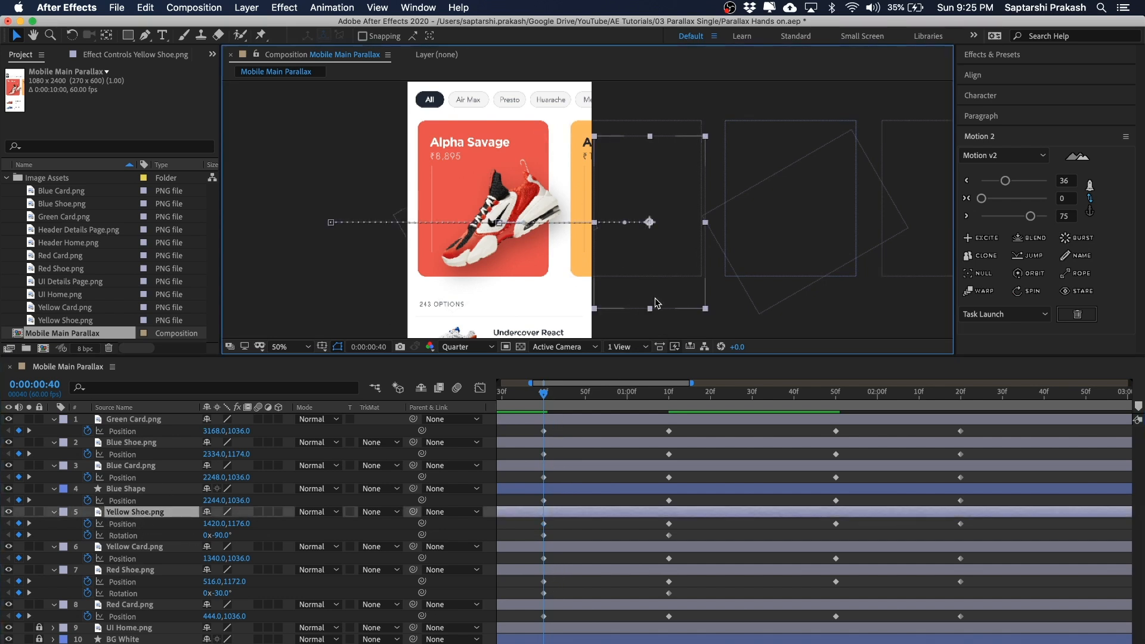
drag(687, 300, 689, 272)
click(650, 319)
Add a Rotation keyframe to Yellow Shoe at 0:00:01:50, keeping the shoe's current angle
click(552, 395)
drag(552, 395, 838, 401)
scroll(793, 494, right, 5)
scroll(793, 493, right, 1)
scroll(690, 479, right, 1)
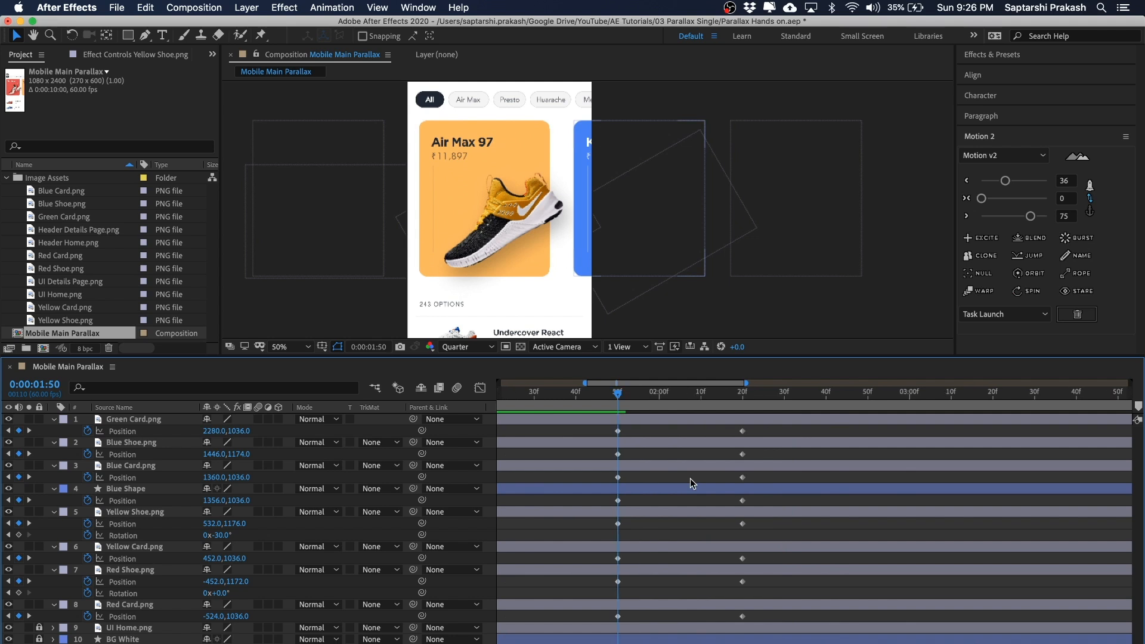
scroll(634, 399, down, 3)
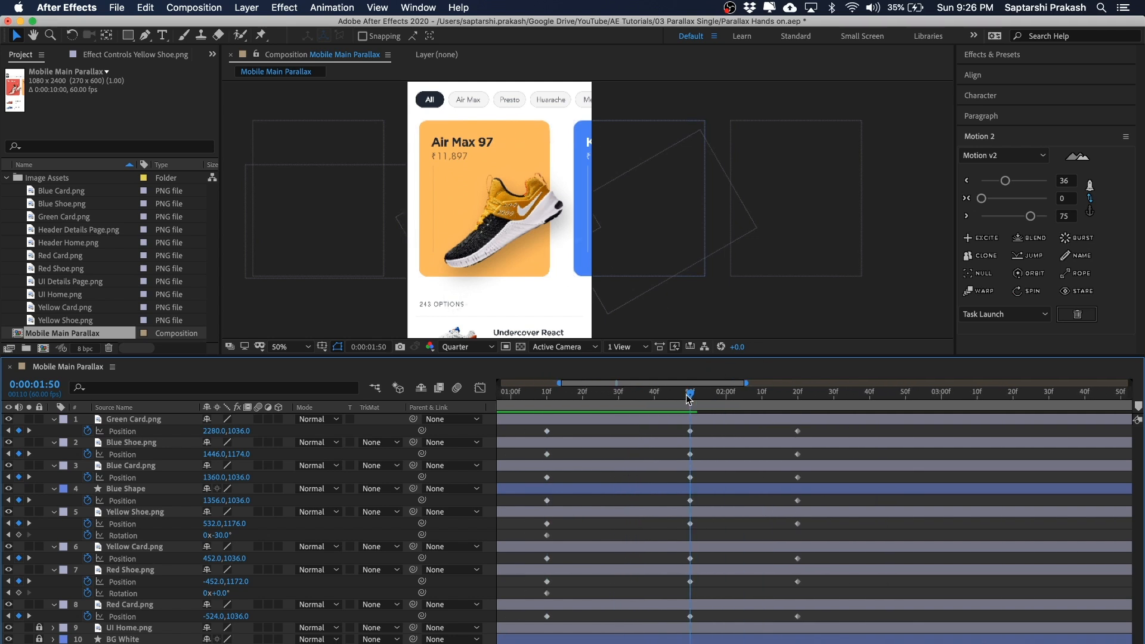
click(690, 524)
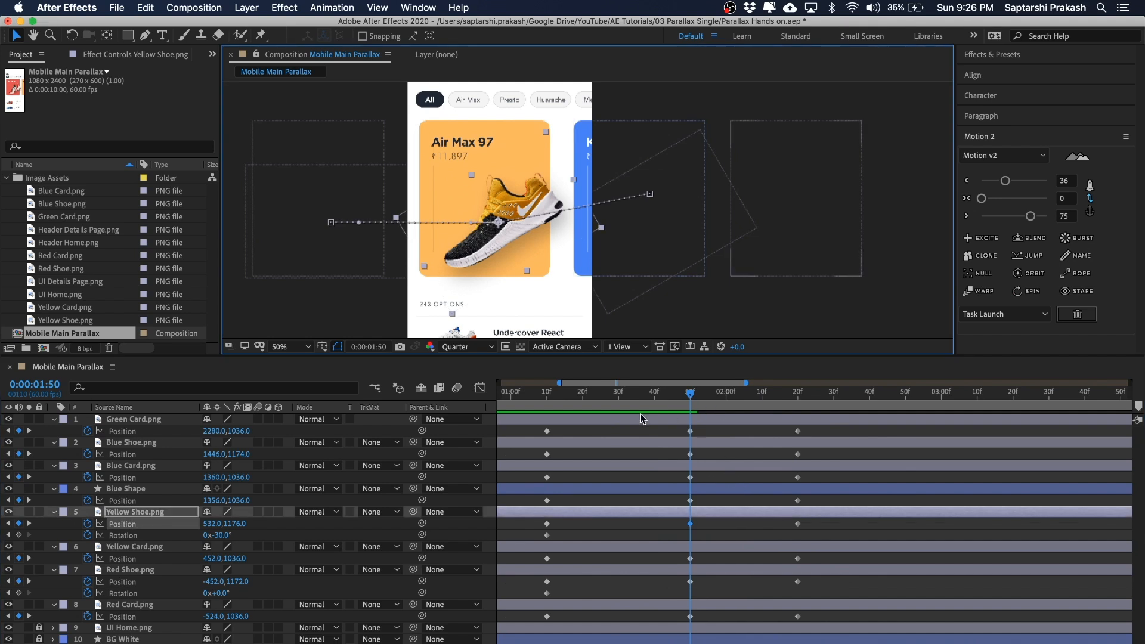
click(149, 518)
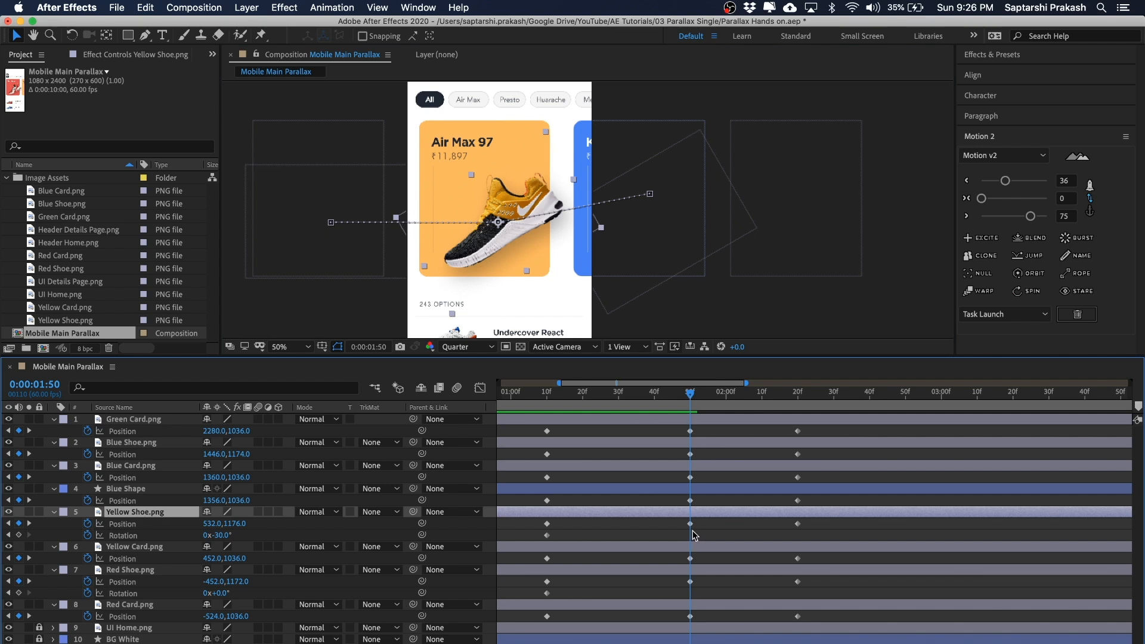
click(19, 536)
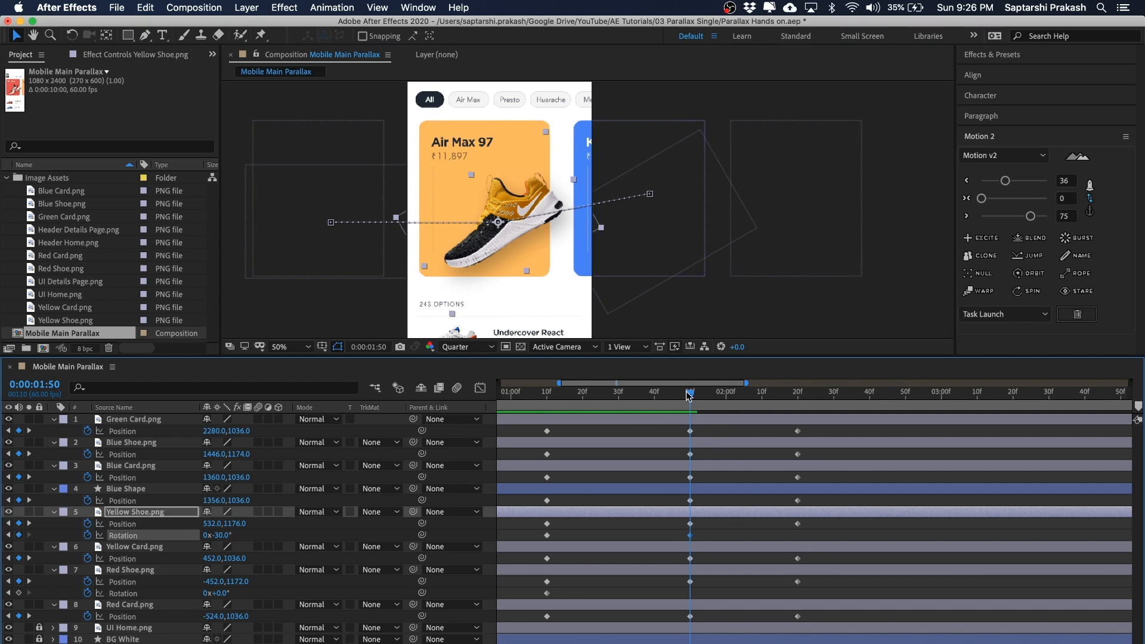
Add a Rotation keyframe to Yellow Shoe at 0:00:02:20 and set its Rotation to 0° there
drag(691, 394, 798, 392)
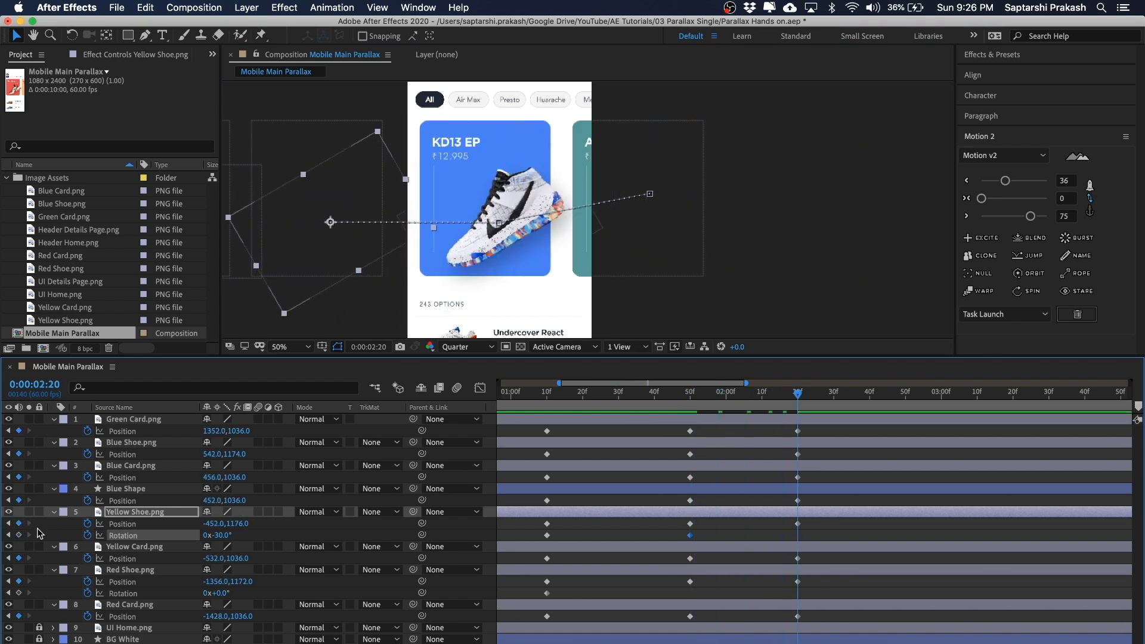
click(19, 536)
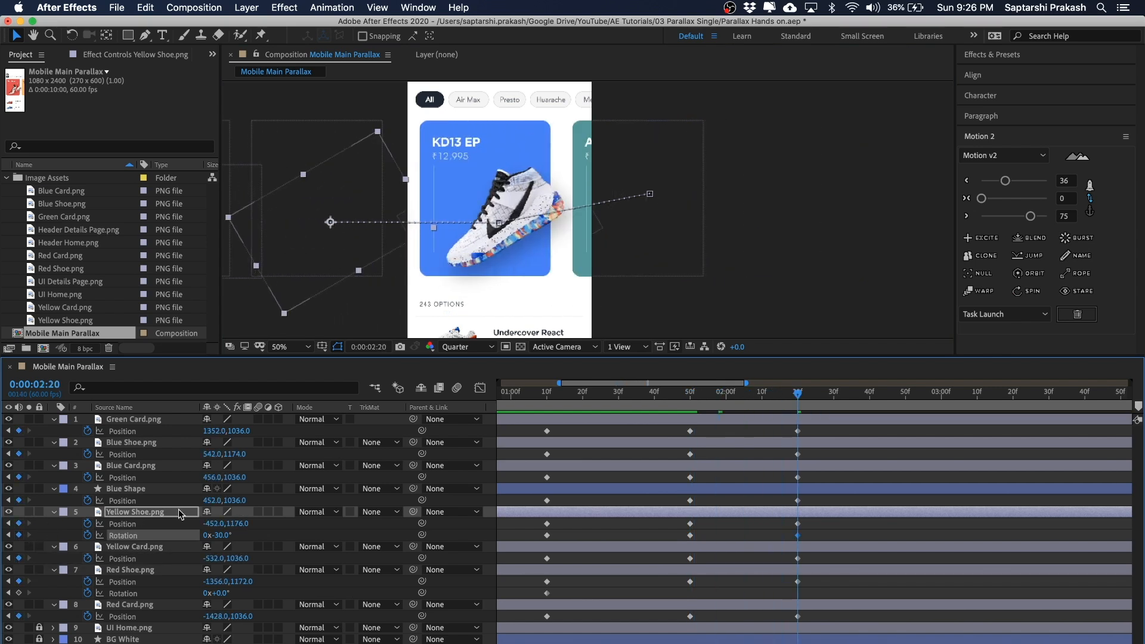
drag(797, 394, 692, 395)
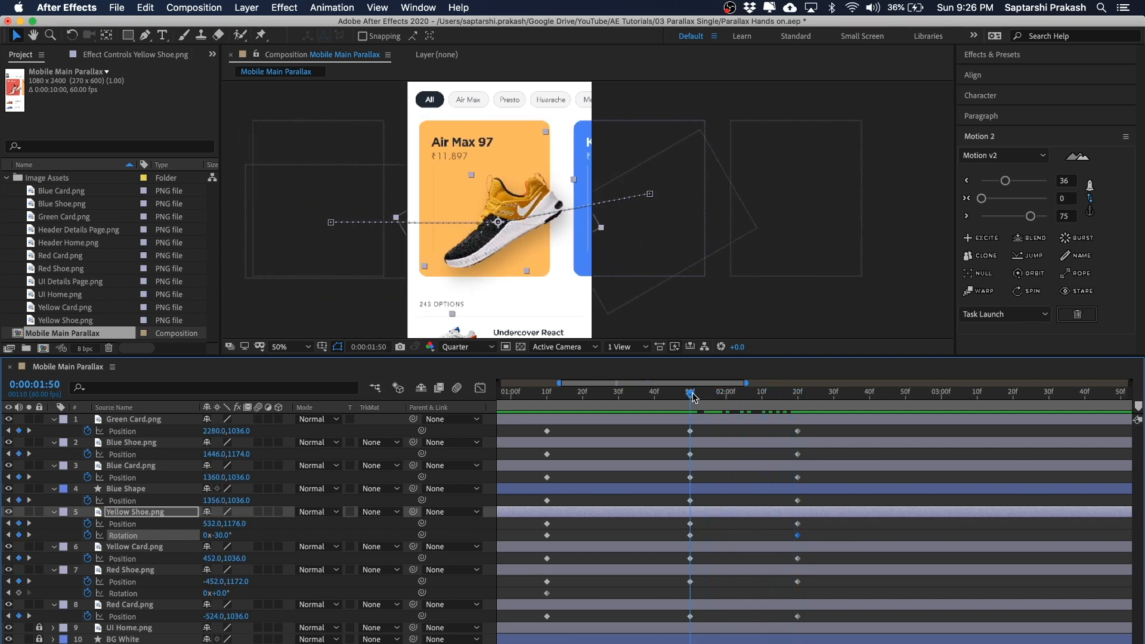
click(797, 395)
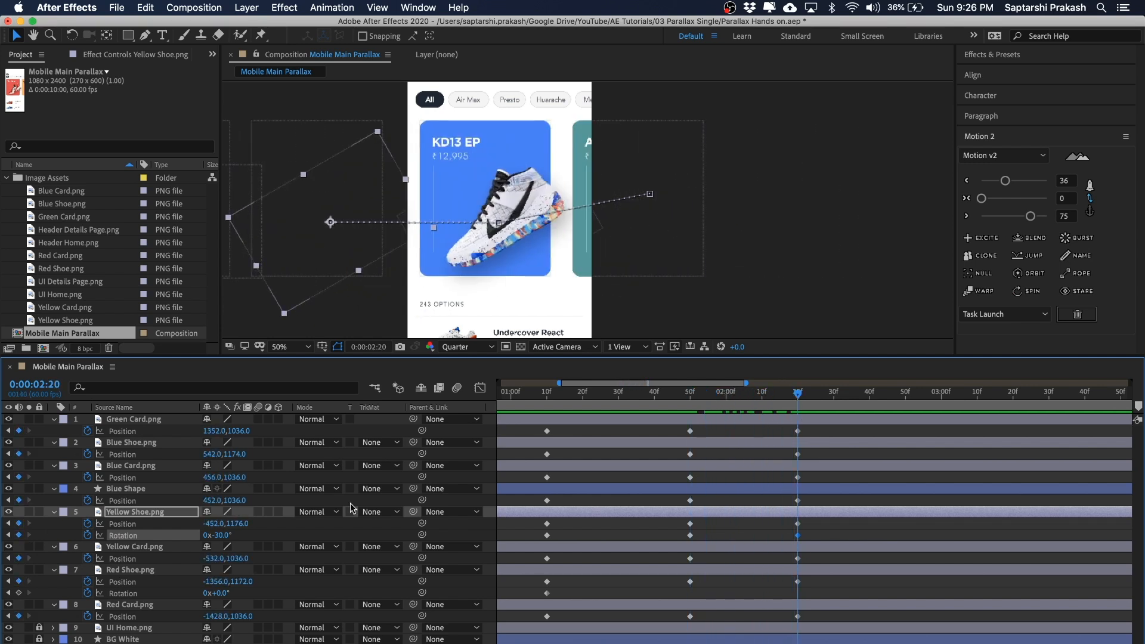
click(133, 514)
click(221, 535)
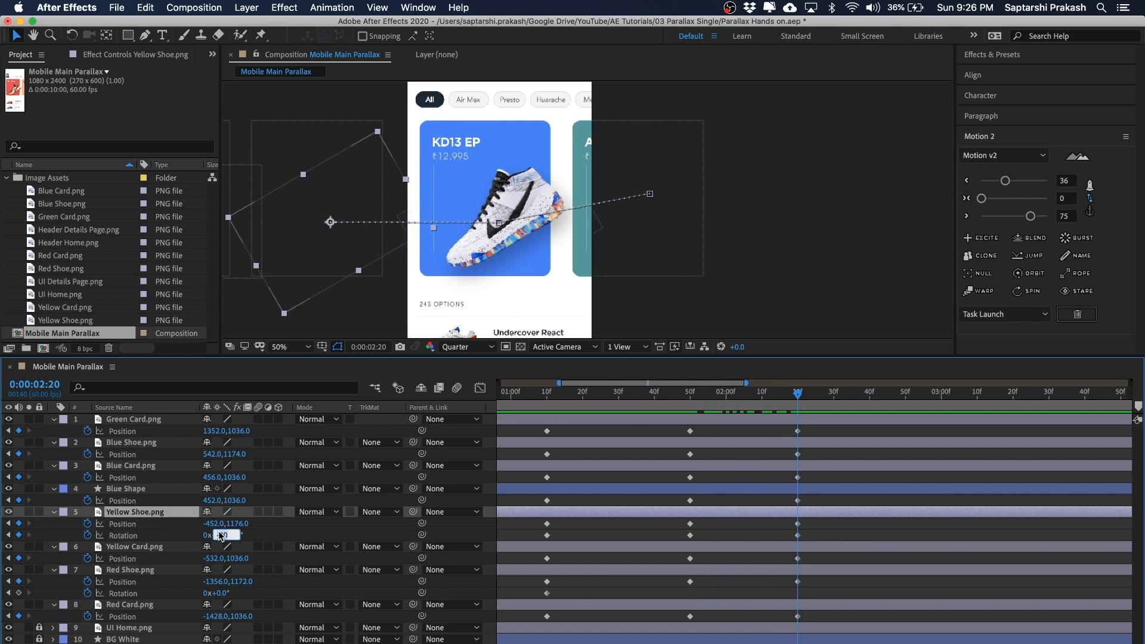
text(0)
key(Return)
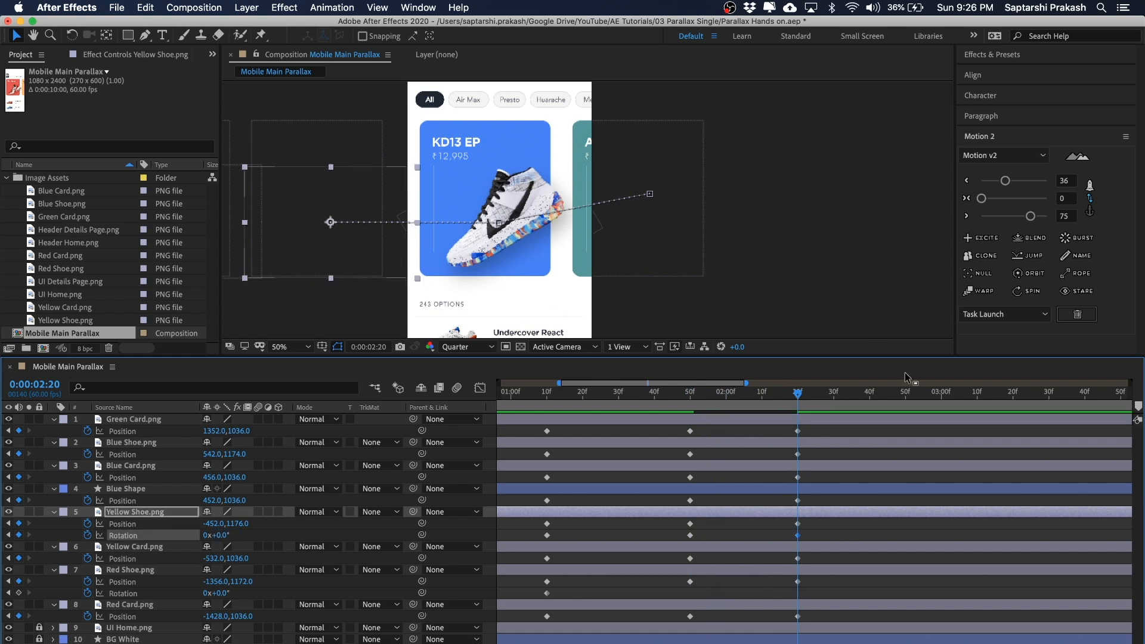
mouse_move(798, 395)
mouse_down()
mouse_move(686, 396)
mouse_move(799, 399)
mouse_up()
click(733, 281)
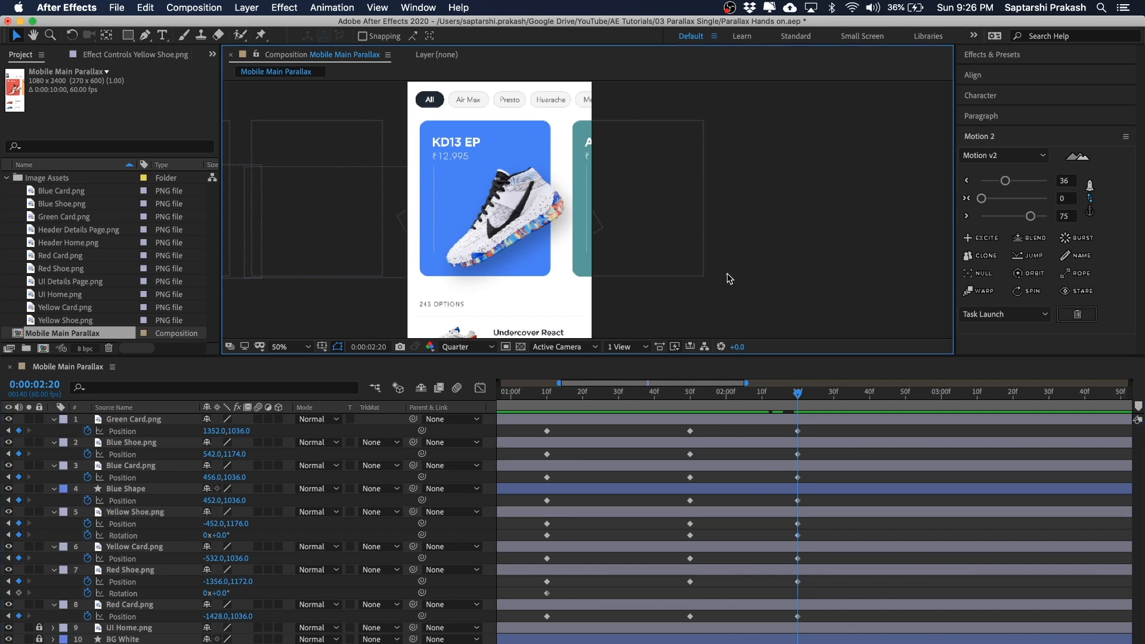
Reveal Blue Shoe's Rotation alongside its Position and add Rotation keyframes at 0:00:02:20 and 0:00:01:50
click(485, 218)
click(266, 448)
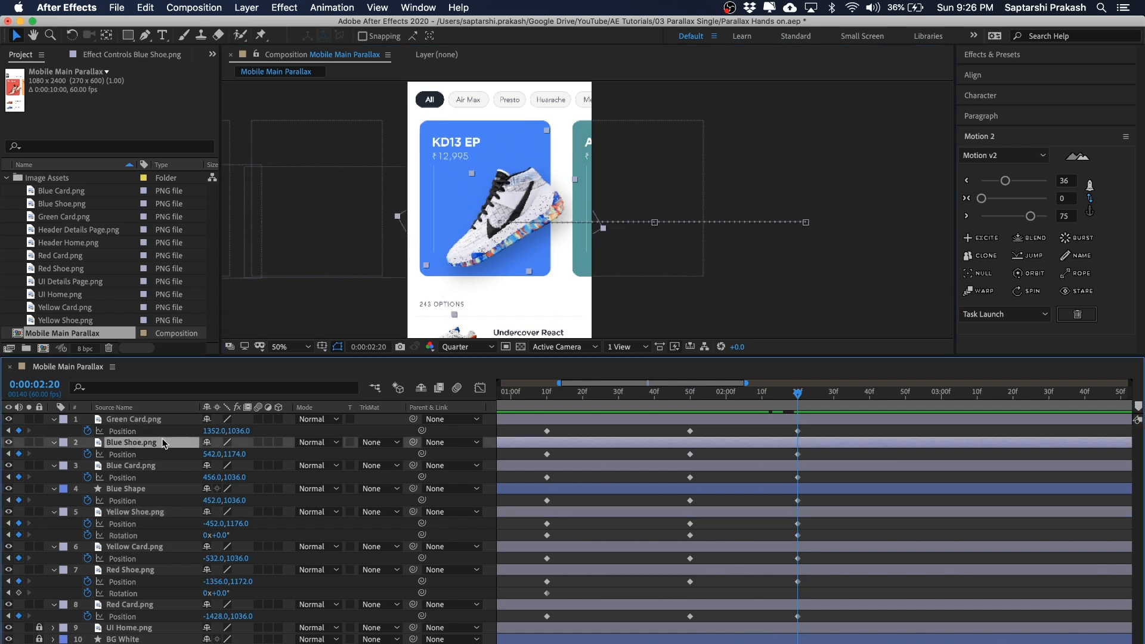
key(shift+r)
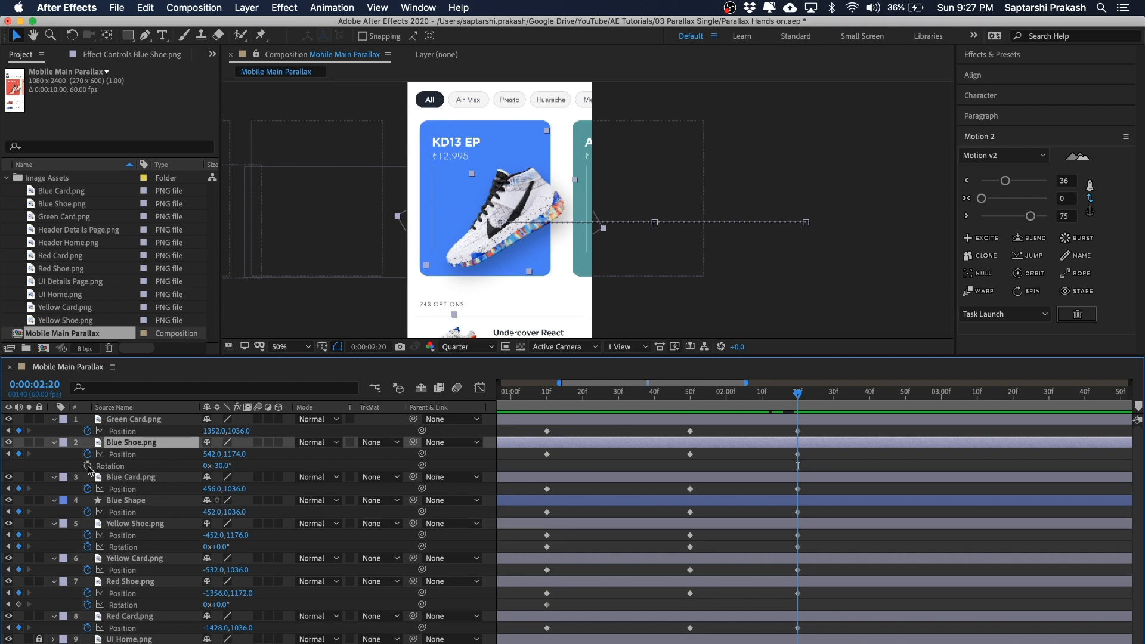
click(87, 466)
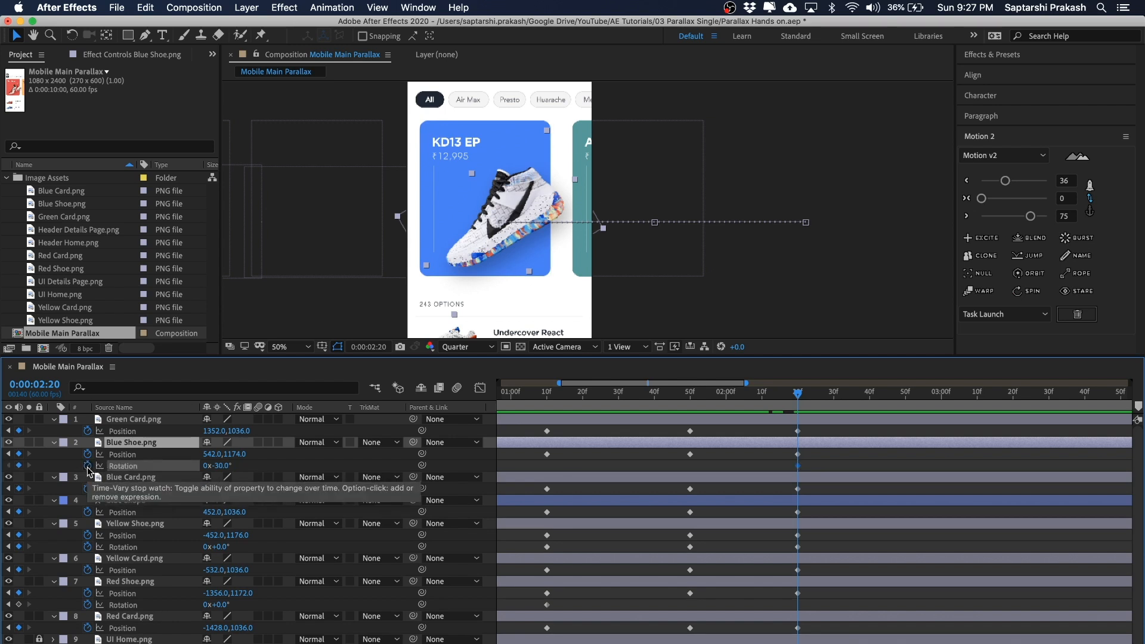
drag(798, 394, 687, 396)
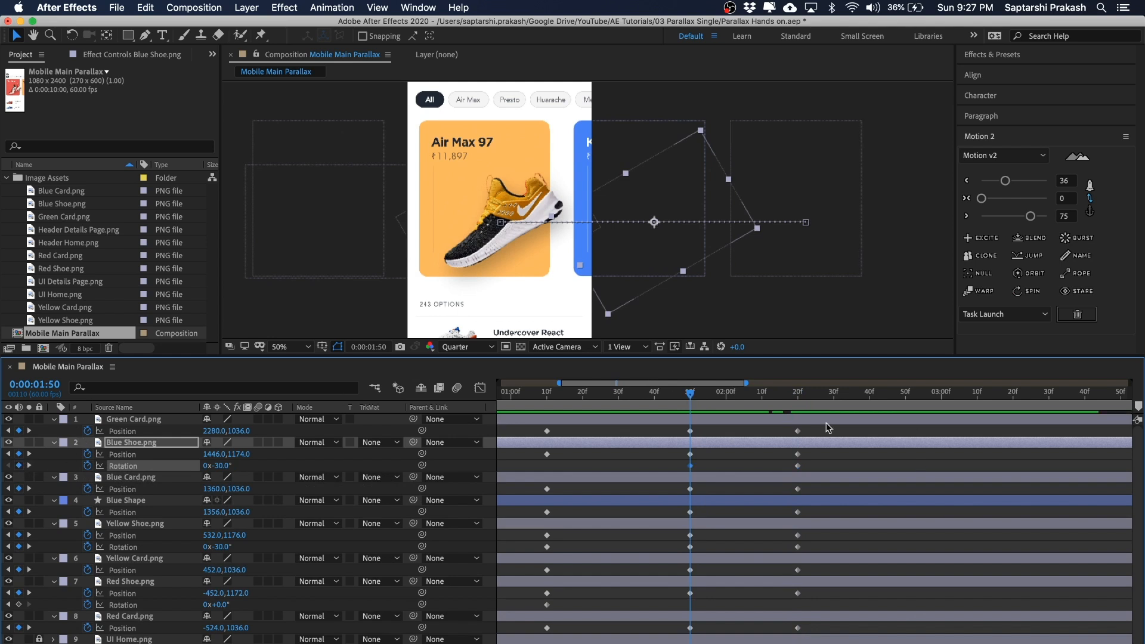
Set Blue Shoe's Rotation to -90° at 0:00:01:50 and raise the shoe slightly in the composition
mouse_move(691, 395)
mouse_down()
mouse_move(803, 393)
mouse_move(689, 396)
mouse_up()
click(153, 444)
click(218, 466)
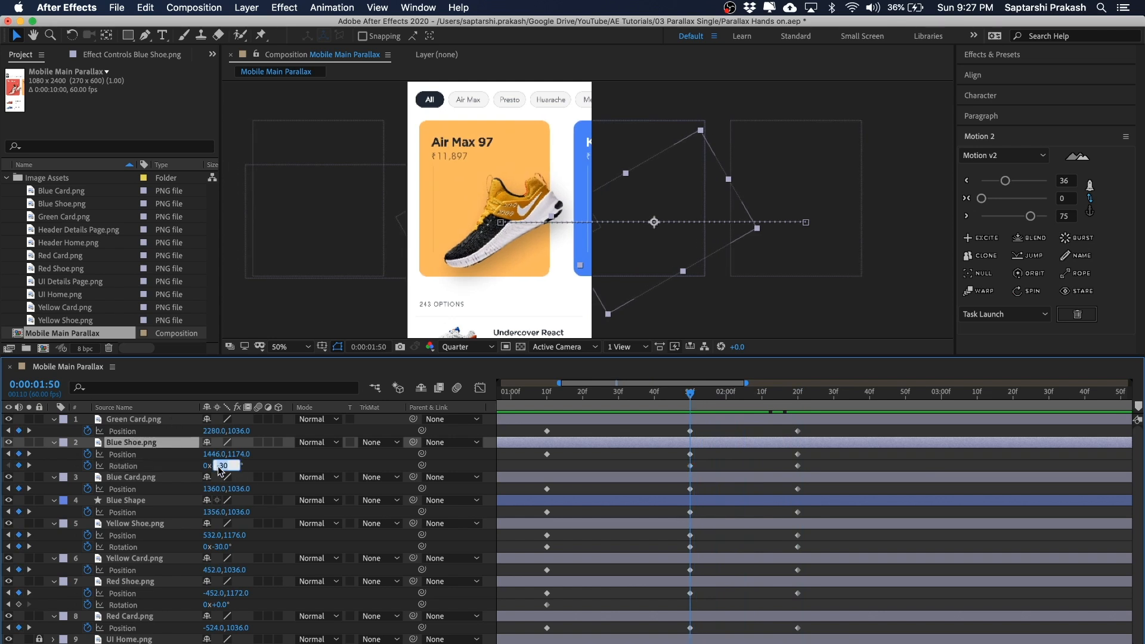
key(Return)
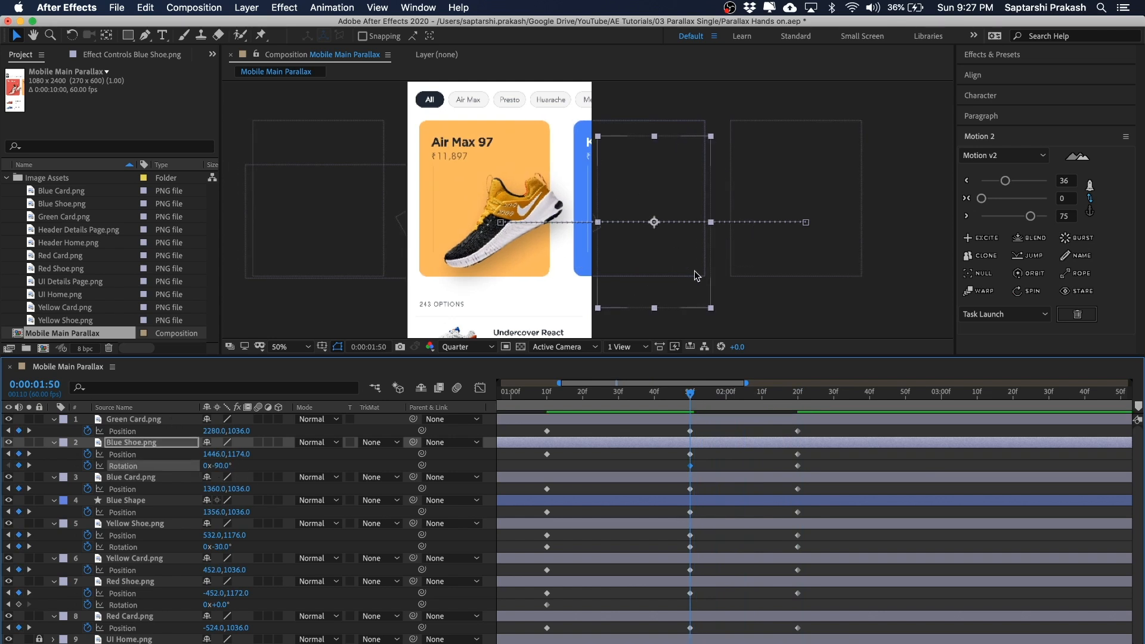
drag(697, 301, 698, 275)
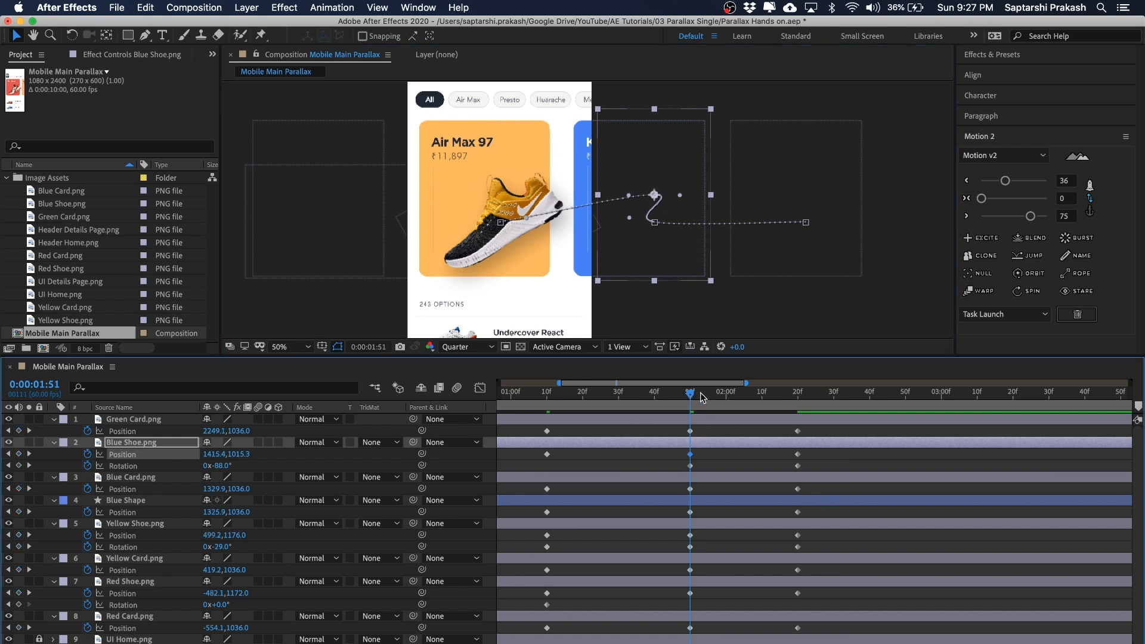
Preview Blue Shoe's entrance up to 0:00:02:20 and save the project
key(minus)
drag(707, 392, 761, 394)
key(cmd+s)
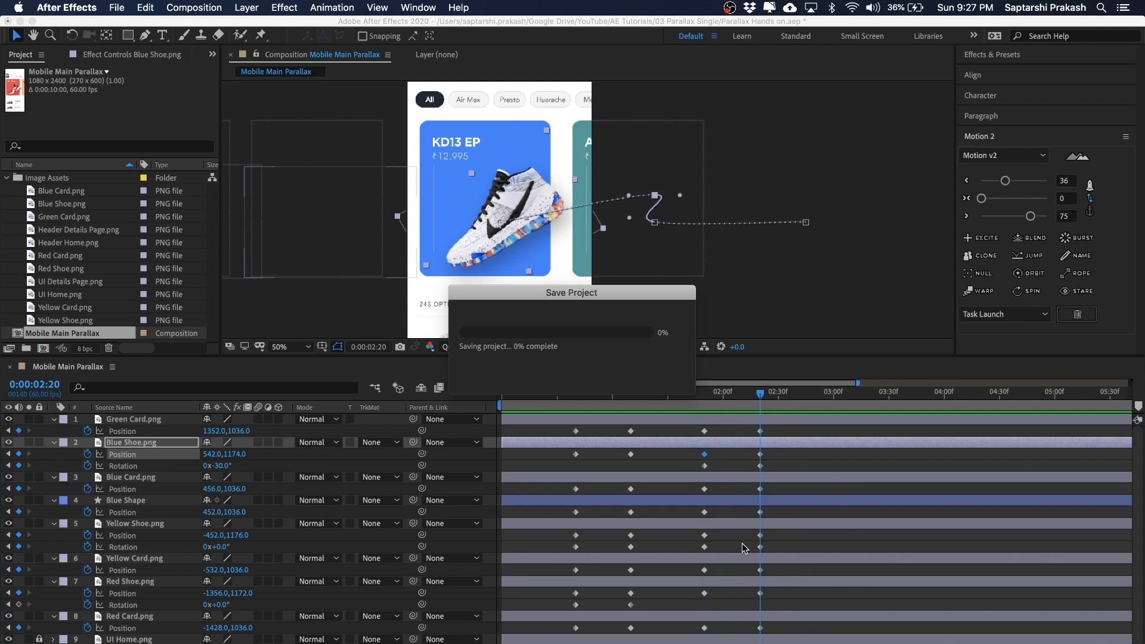
Examine the blue card and shoe at 0:00:02:20, both close up and within the full app screen
scroll(742, 545, right, 2)
key(comma)
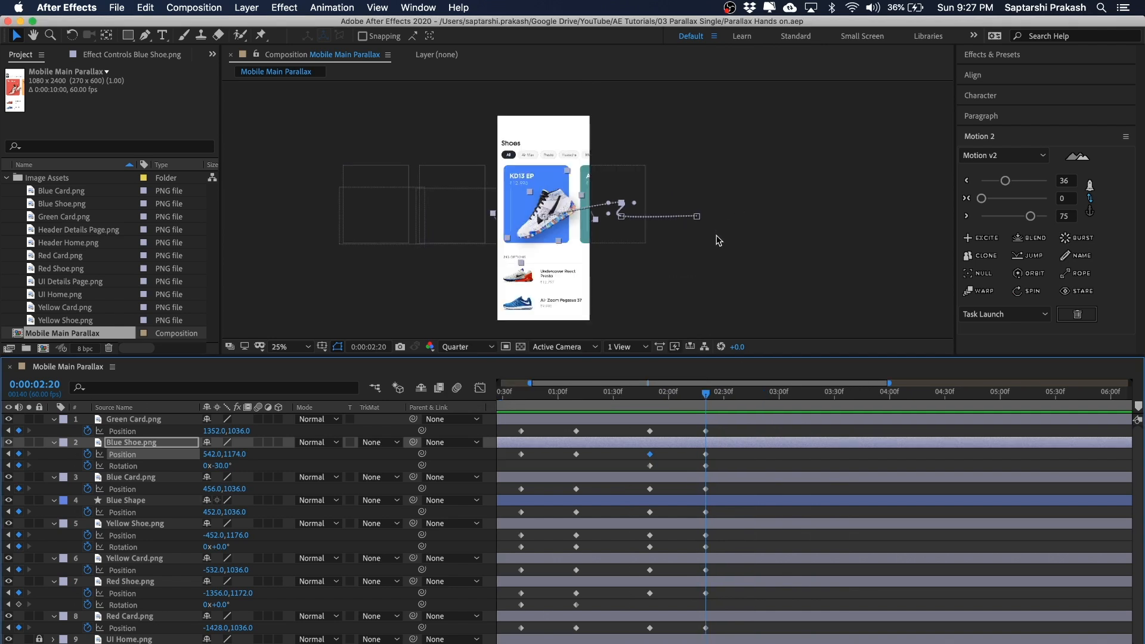
click(770, 188)
key(period)
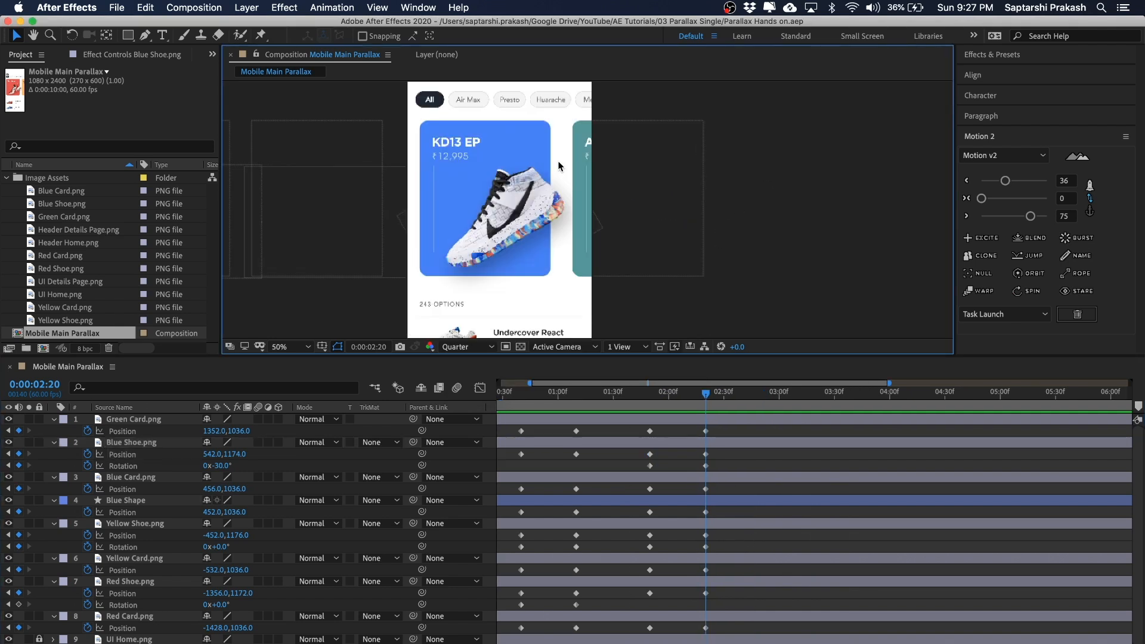
click(517, 124)
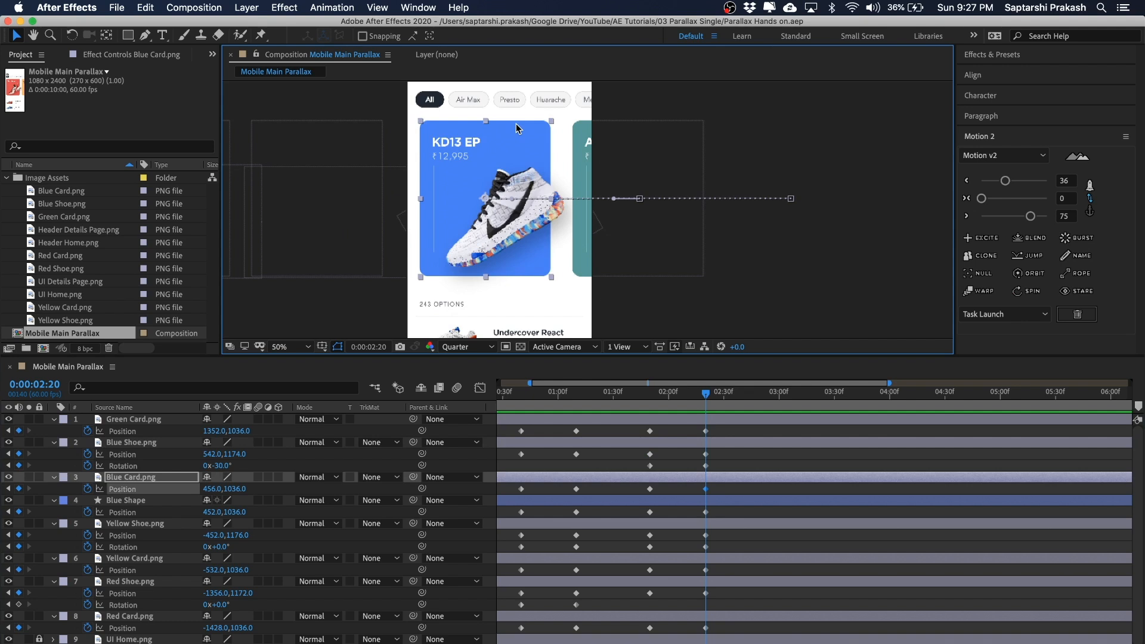
key(comma)
scroll(709, 128, up, 2)
scroll(711, 107, down, 2)
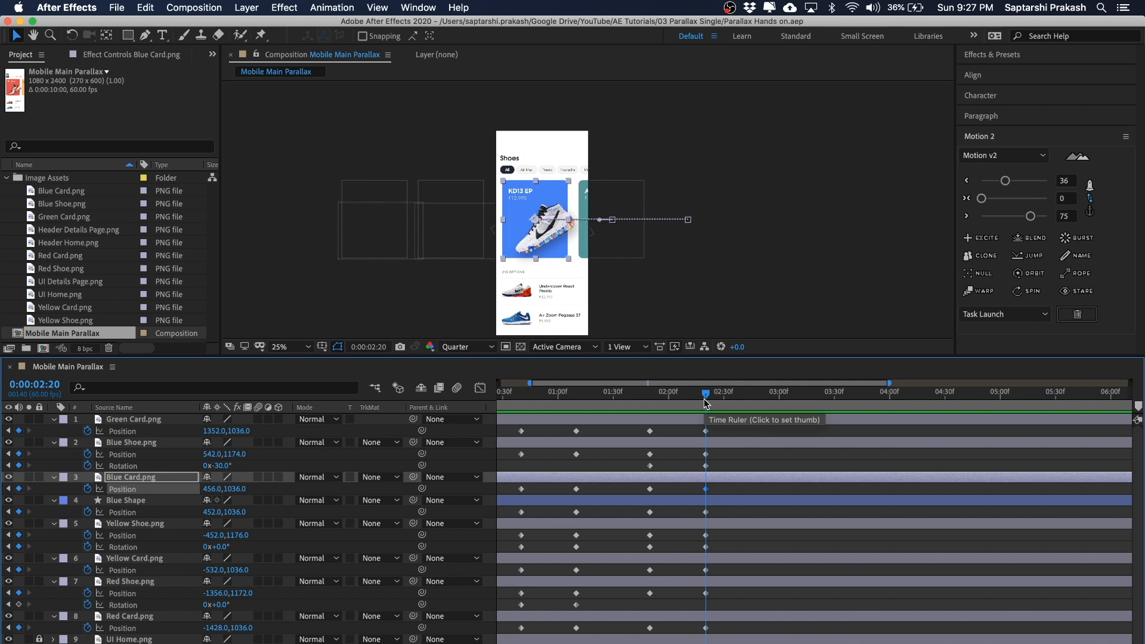
Move the current time ahead from the last keyframes to 0:00:02:59
key(super+shift+Right)
key(super+shift+Right)
key(super+shift+Right)
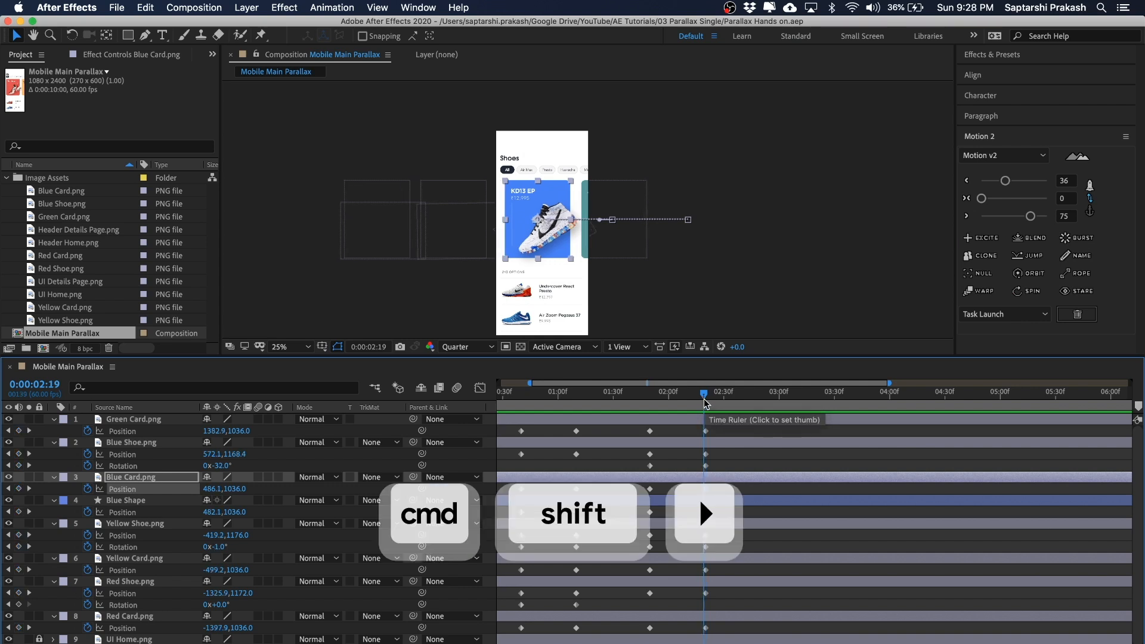
key(super+shift+Right)
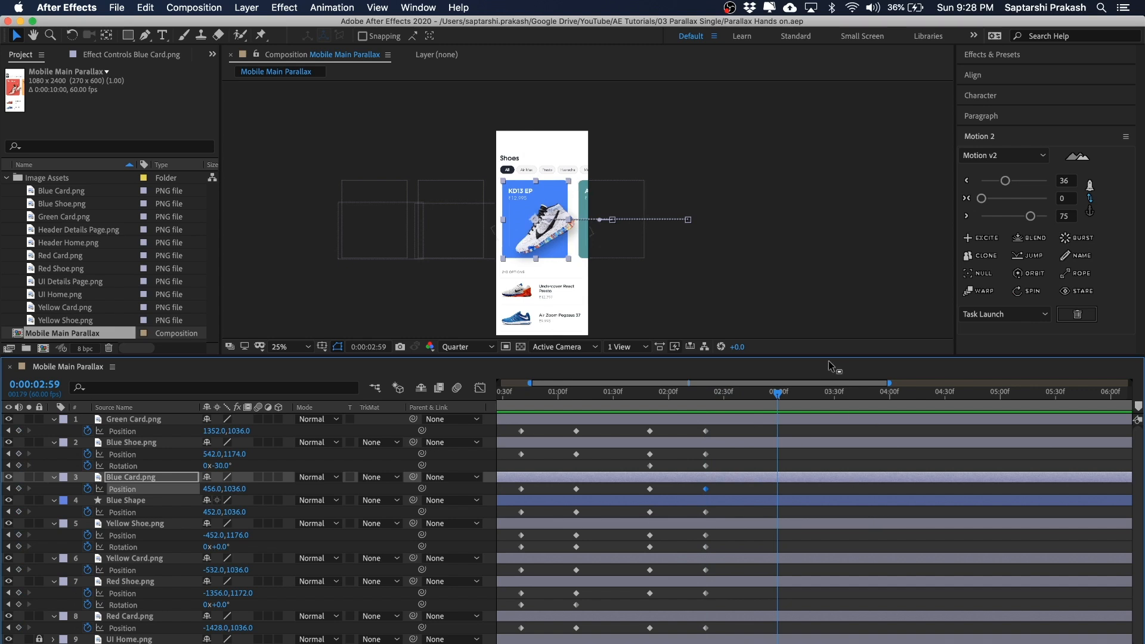
Select the Blue Shape layer behind the blue card and expand its Transform properties
click(821, 272)
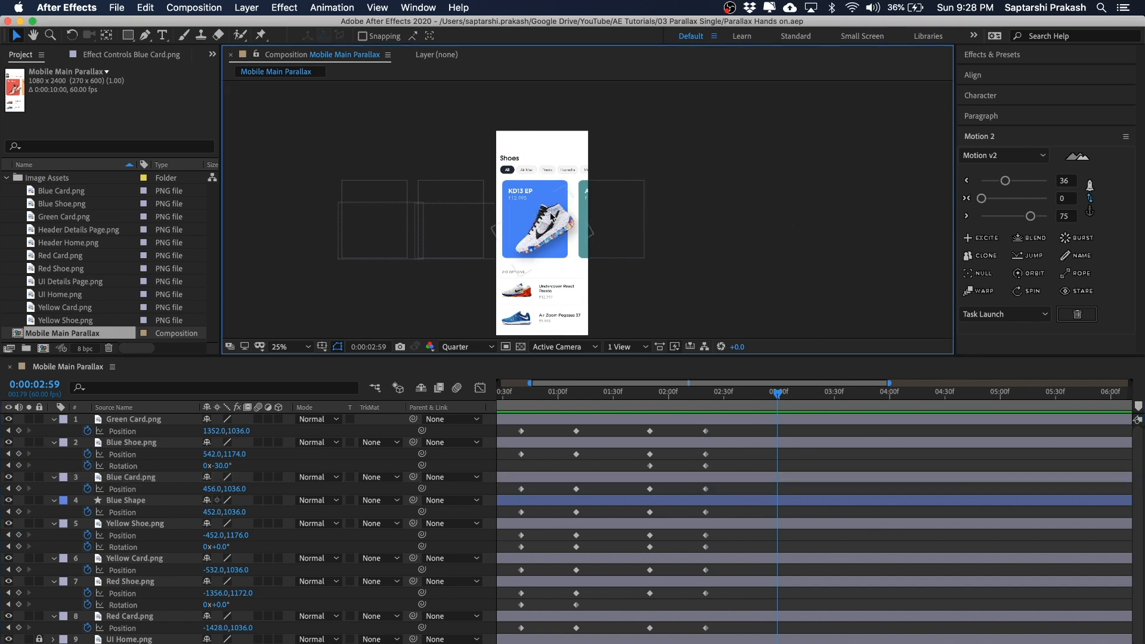
click(543, 189)
key(period)
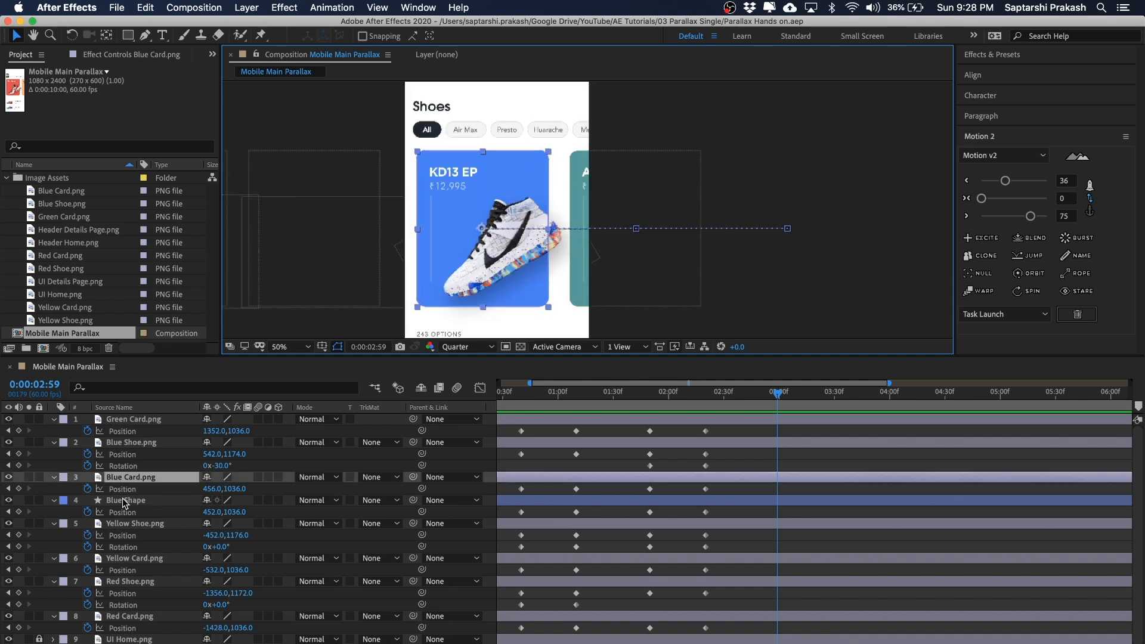
click(124, 501)
key(comma)
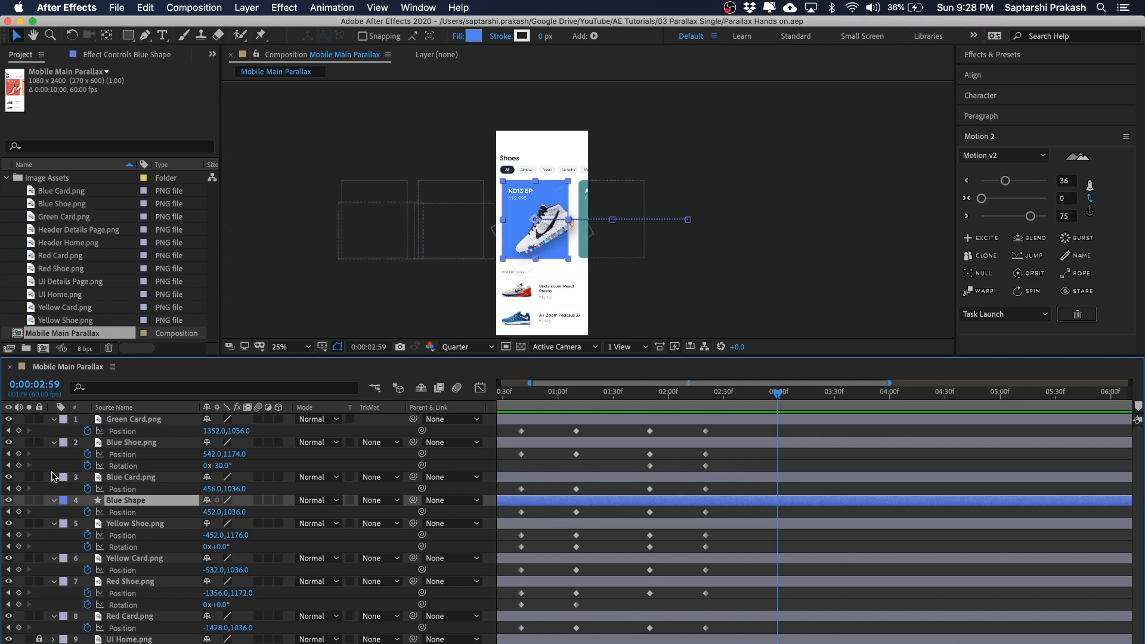
click(59, 499)
click(56, 504)
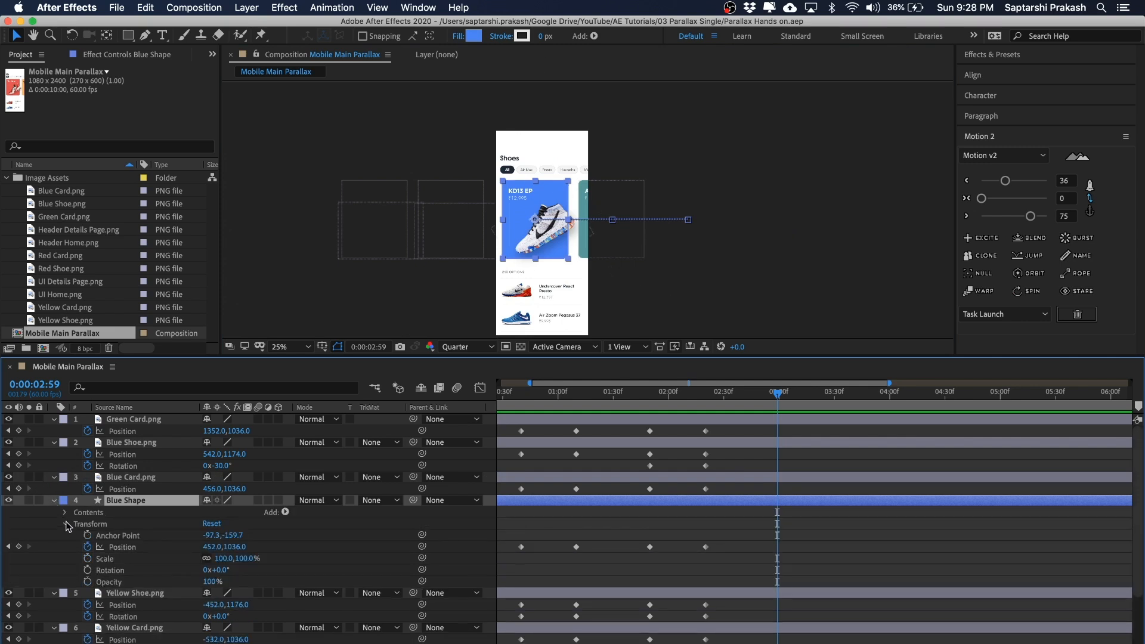
Enable keyframing for the Size and Roundness of Rectangle Path 1 in the Blue Shape layer at 0:00:02:59
click(55, 503)
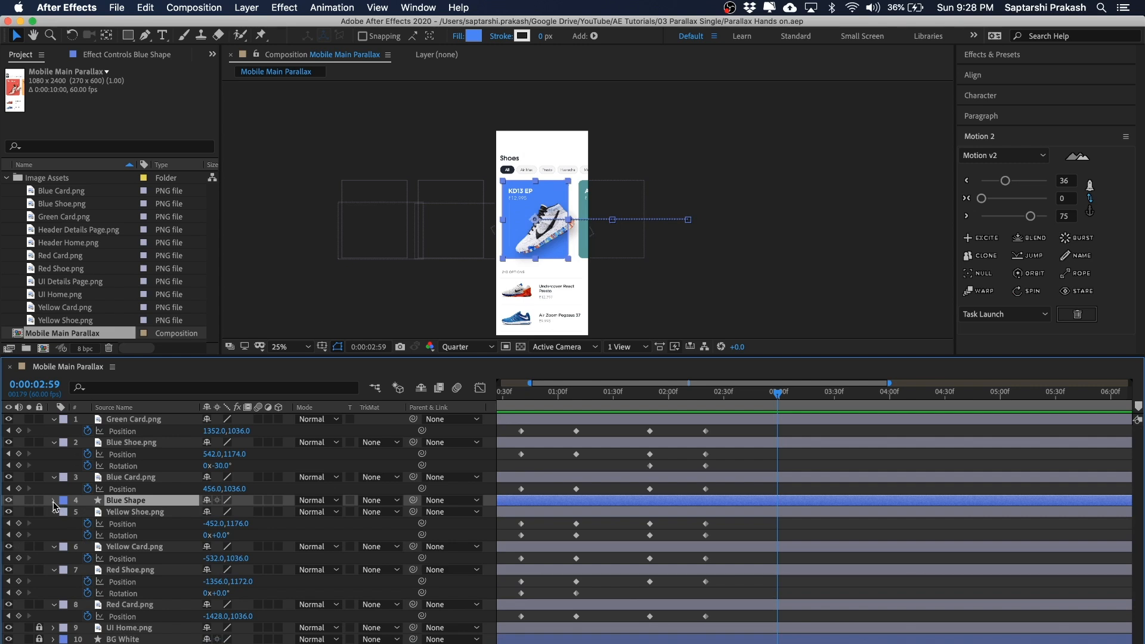
click(55, 503)
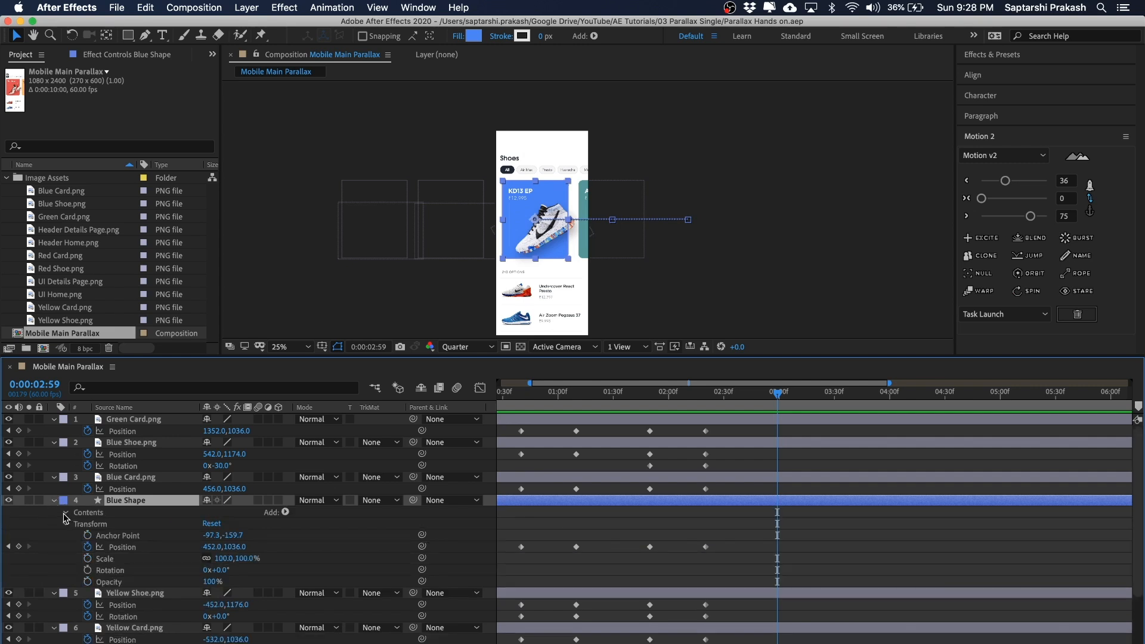
click(66, 513)
click(78, 525)
click(89, 537)
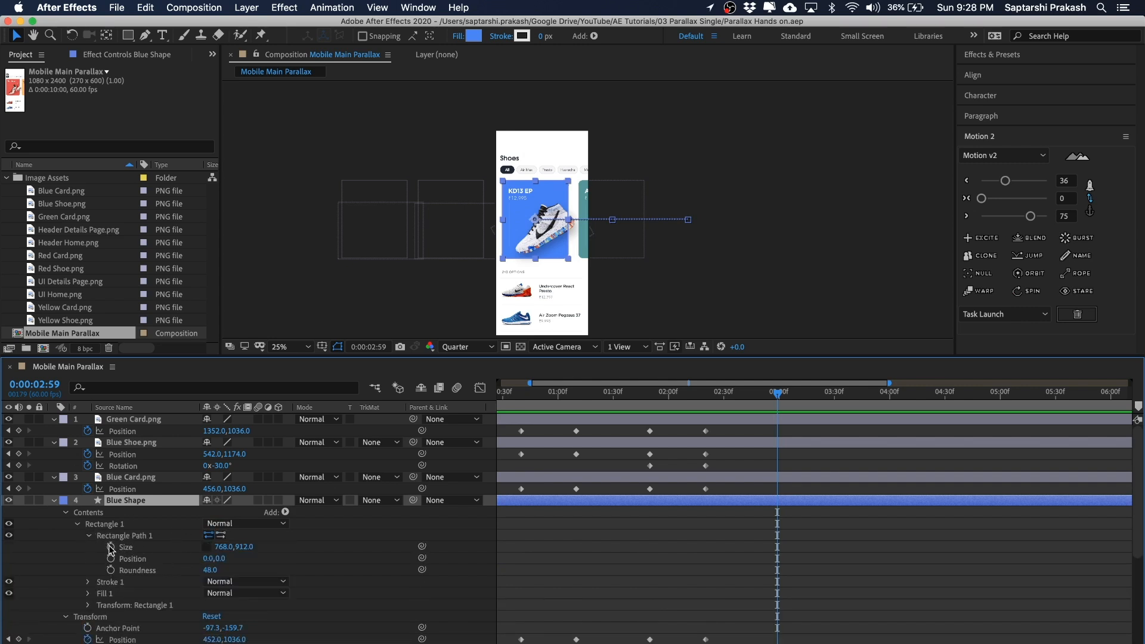
click(111, 548)
click(111, 570)
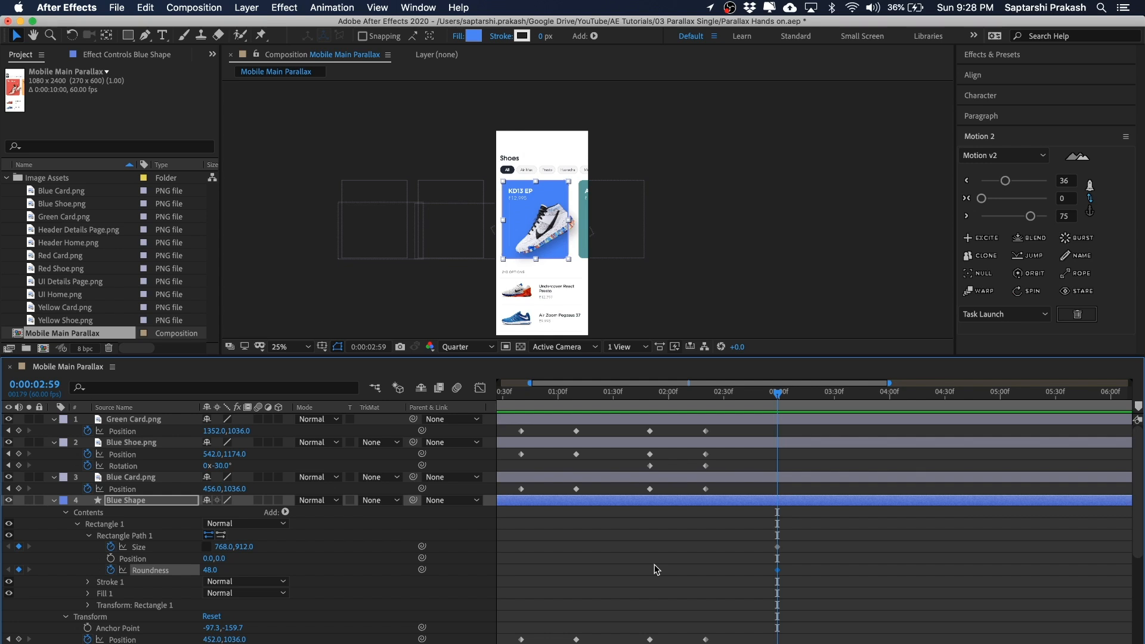
Add Size and Roundness keyframes for the Blue Shape's rectangle path at 0:00:03:29
key(super+shift+Right)
key(super+shift+Right)
key(super+shift+Right)
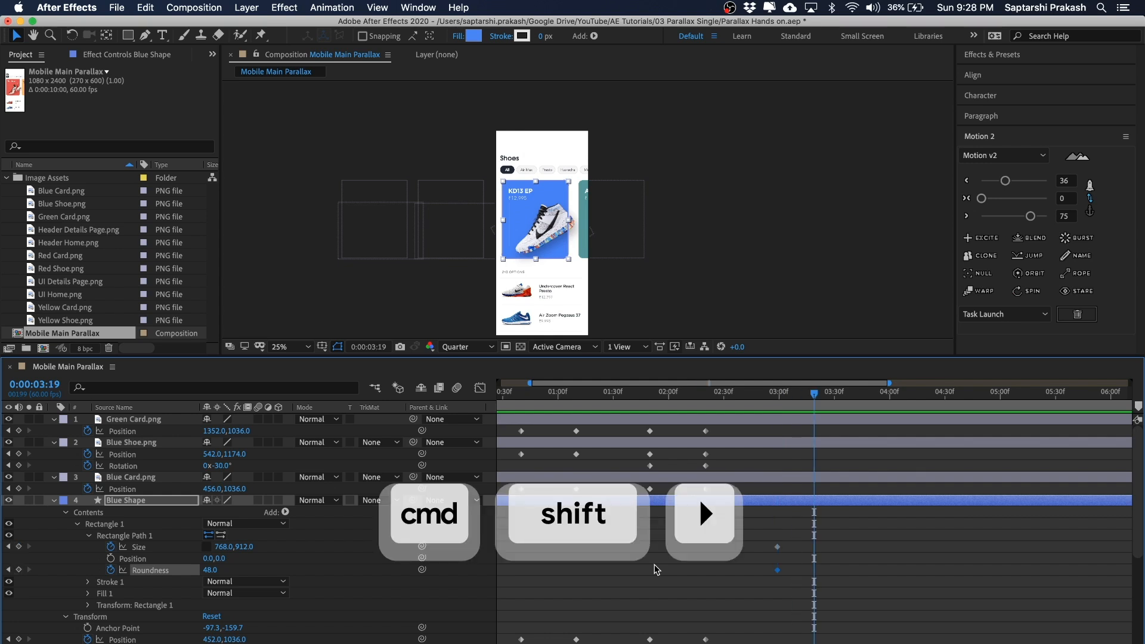
click(19, 547)
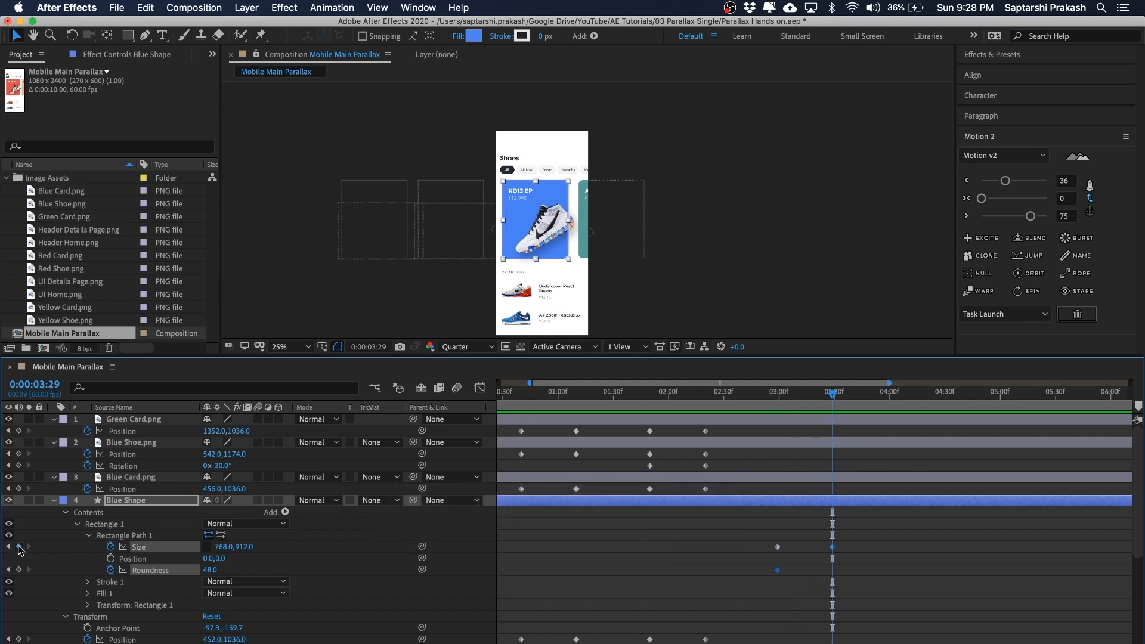
click(18, 570)
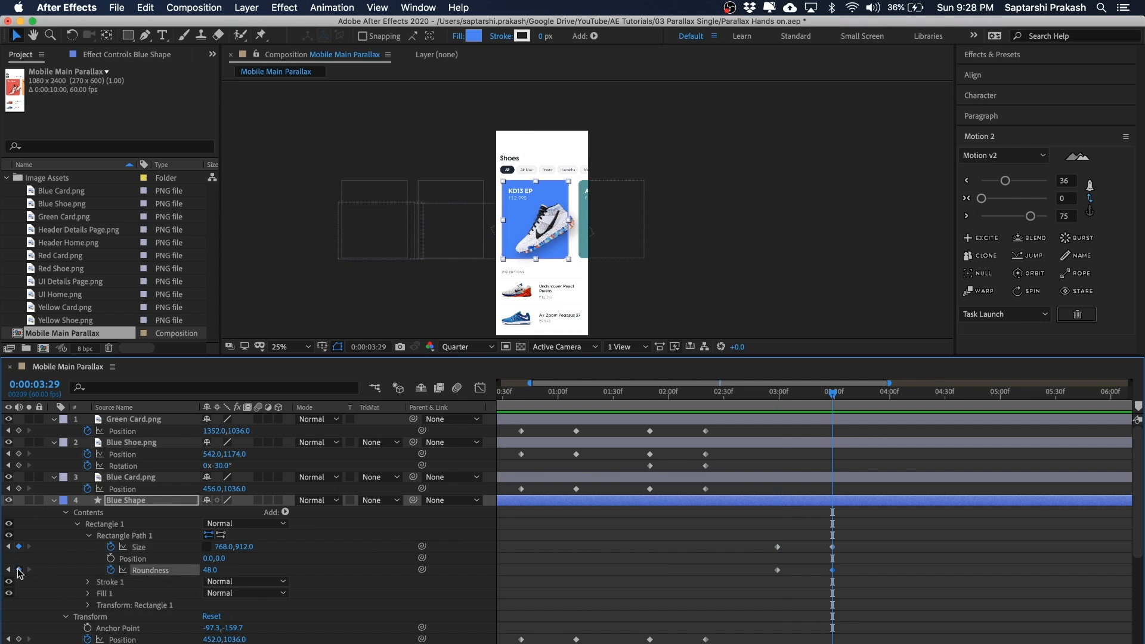
click(884, 584)
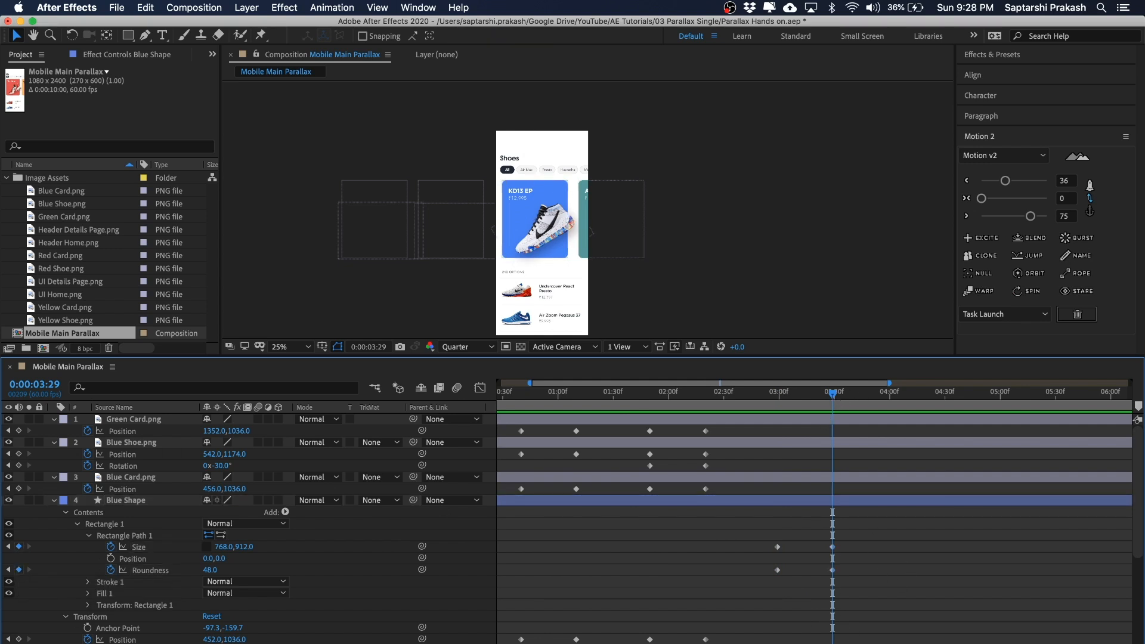
At 0:00:03:29, set the Blue Shape's rectangle size to 1600 × 1600 and its roundness to 800
click(226, 547)
text(1600)
key(Tab)
text(1)
key(Return)
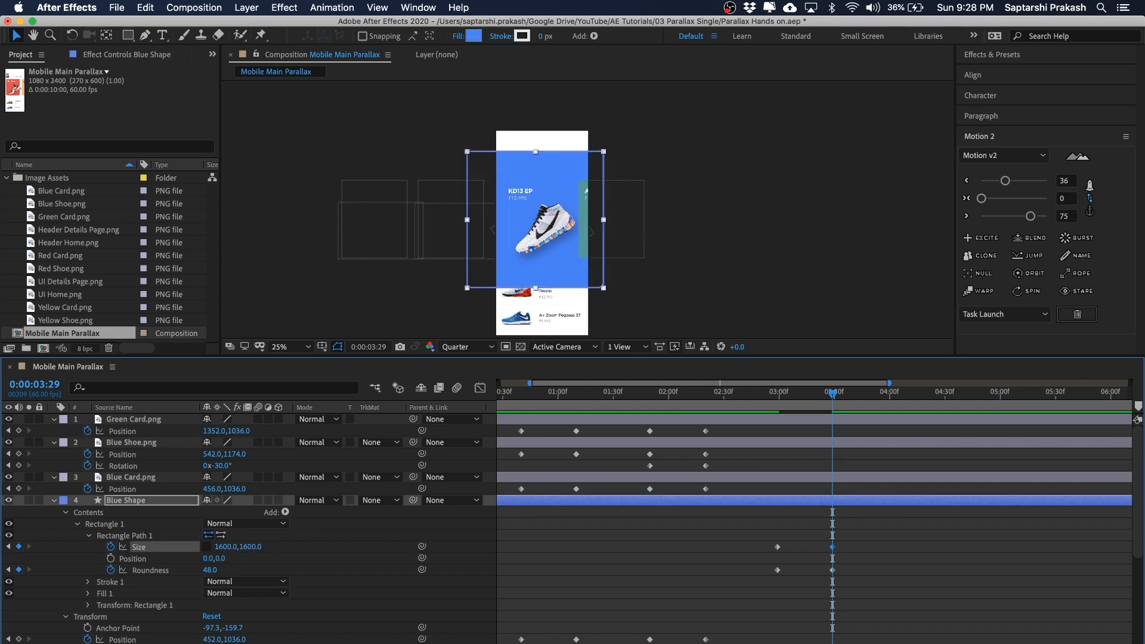
click(209, 572)
text(800)
key(Return)
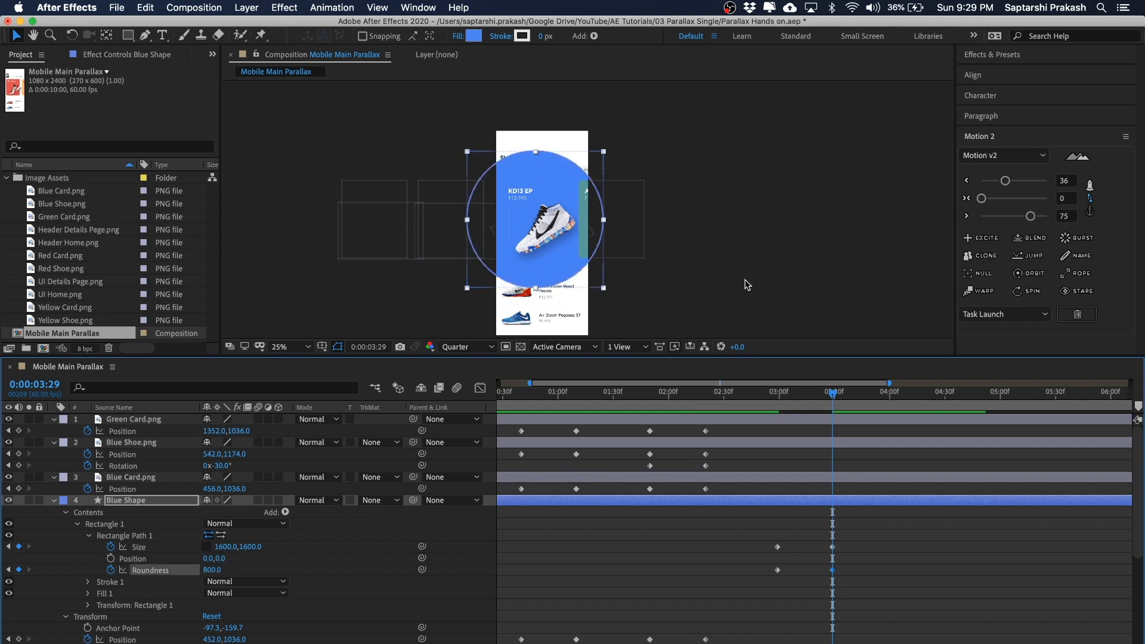
click(733, 261)
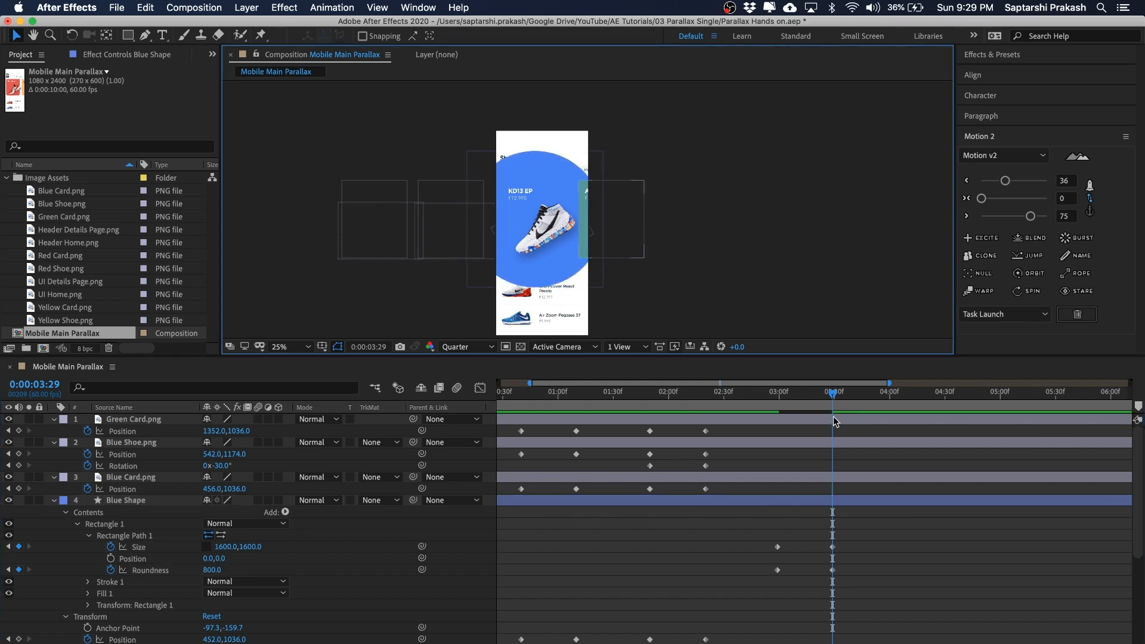
Return to 0:00:02:59 and show only the keyframed properties of the layers, with Blue Shape selected
drag(833, 395, 779, 405)
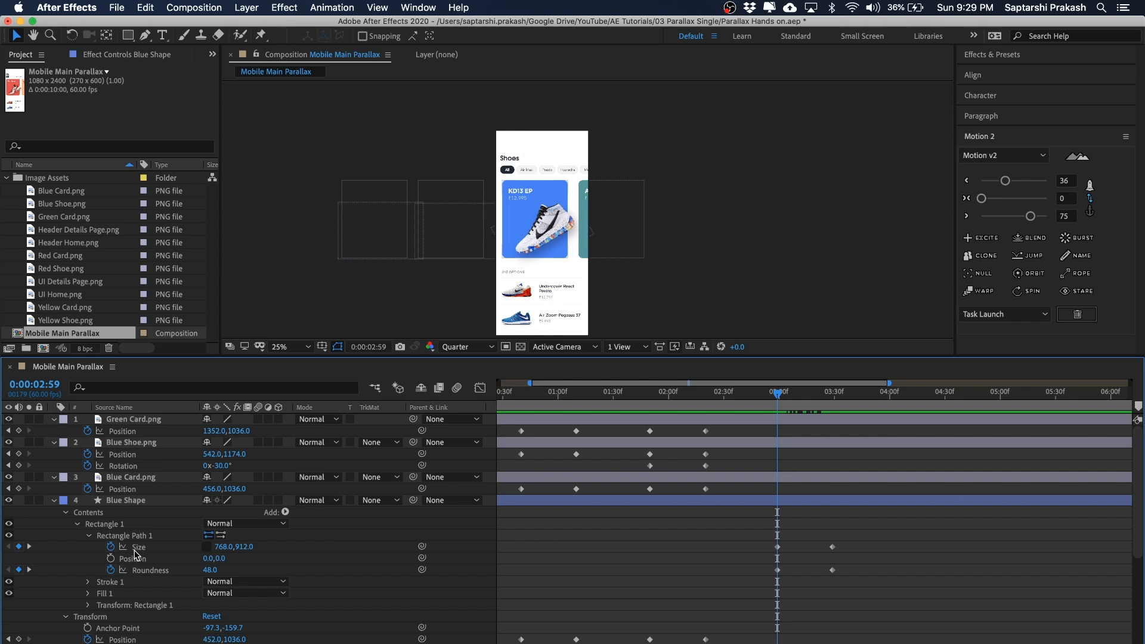
click(89, 537)
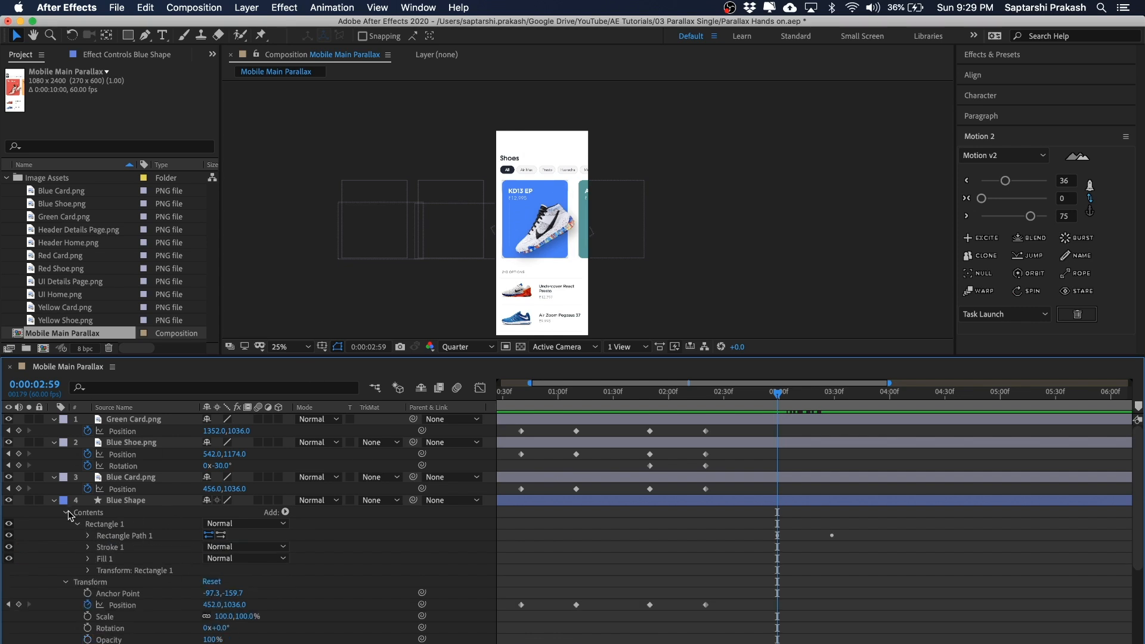
click(66, 513)
click(135, 501)
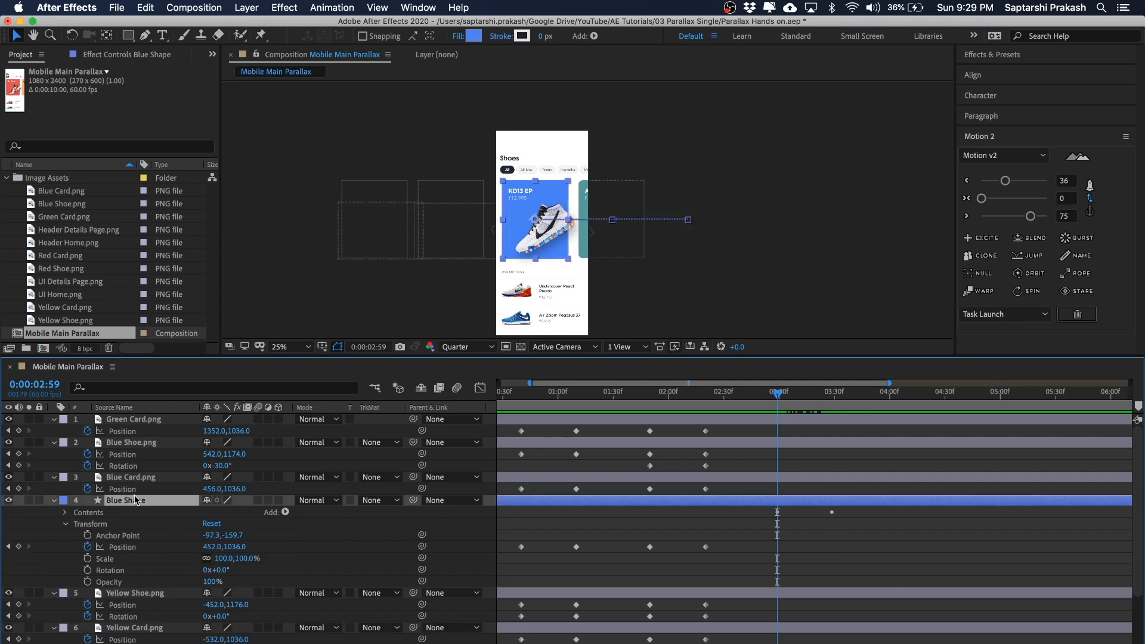
click(767, 517)
key(u)
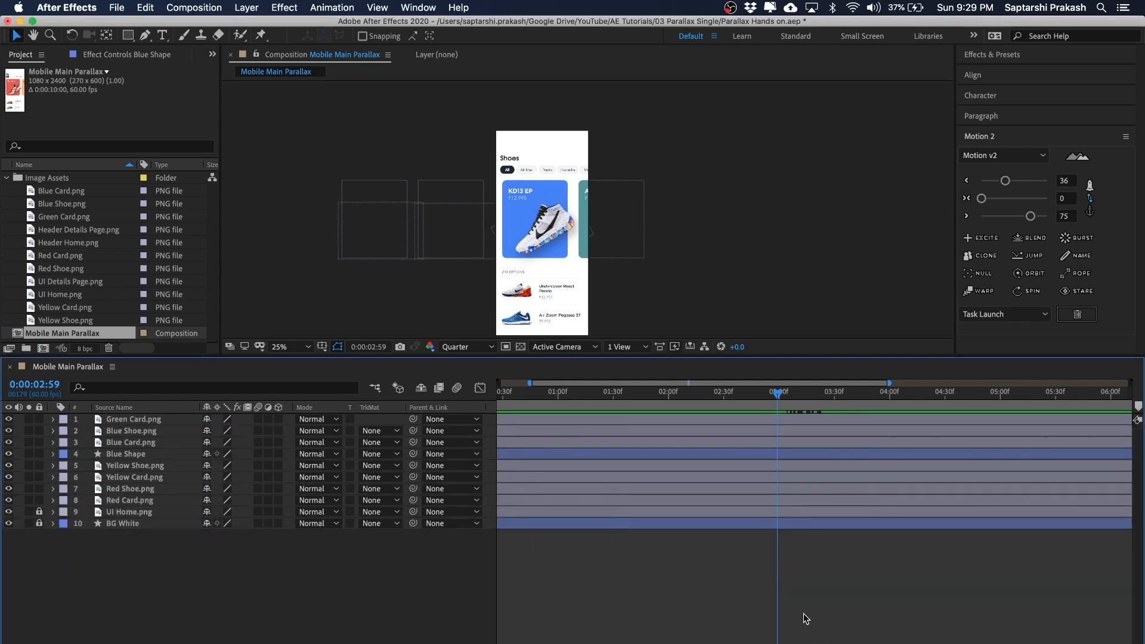
key(u)
click(127, 501)
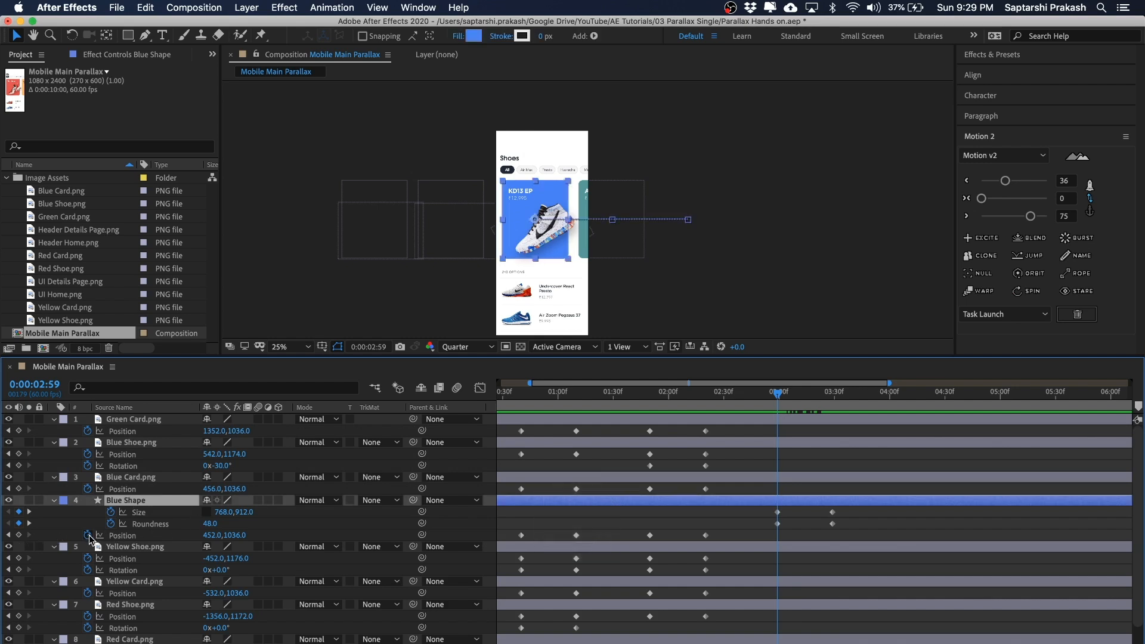
Keyframe the Blue Shape's current Position at 0:00:02:59 and move the shape to 732, 12 at 0:00:03:29
click(19, 535)
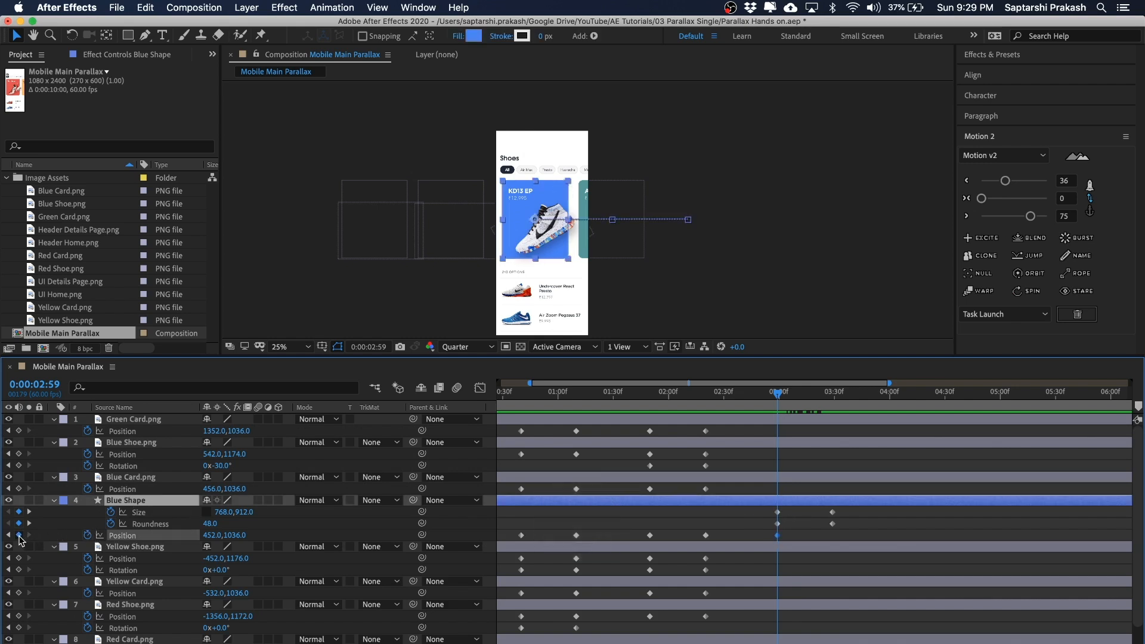
key(k)
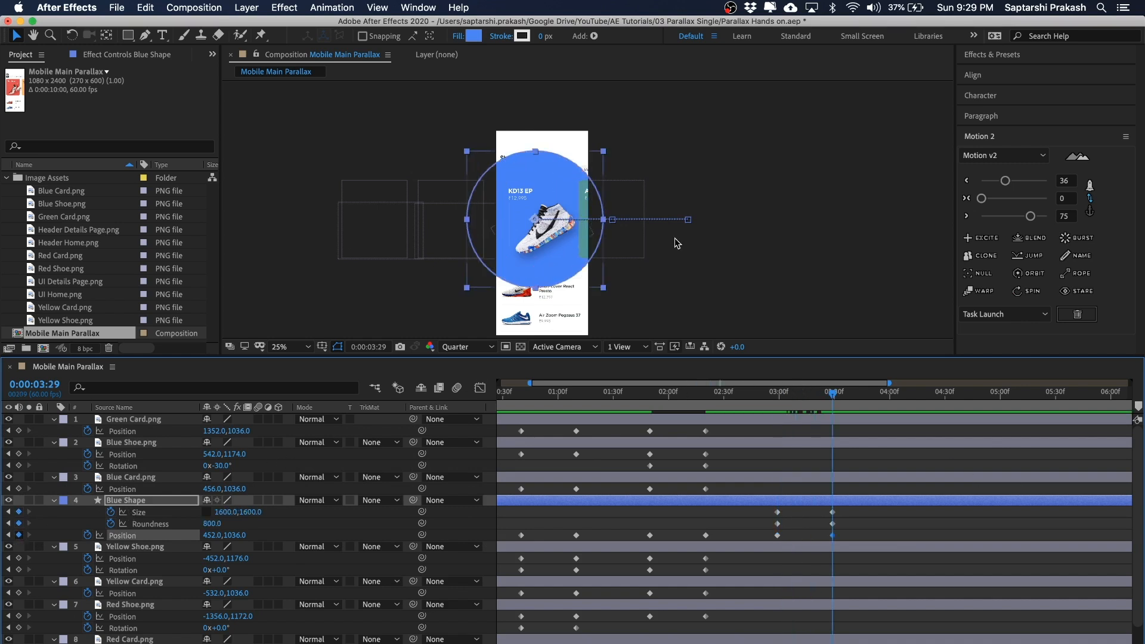
key(shift+Up)
key(shift+Up)
key(shift+Up)
key(shift+Up)
key(shift+Up)
key(shift+Up)
key(shift+Up)
key(shift+Up)
key(shift+Up)
key(shift+Up)
key(shift+Up)
key(shift+Up)
key(shift+Up)
key(shift+Up)
key(shift+Up)
key(shift+Up)
key(shift+Up)
key(shift+Up)
key(shift+Up)
key(shift+Up)
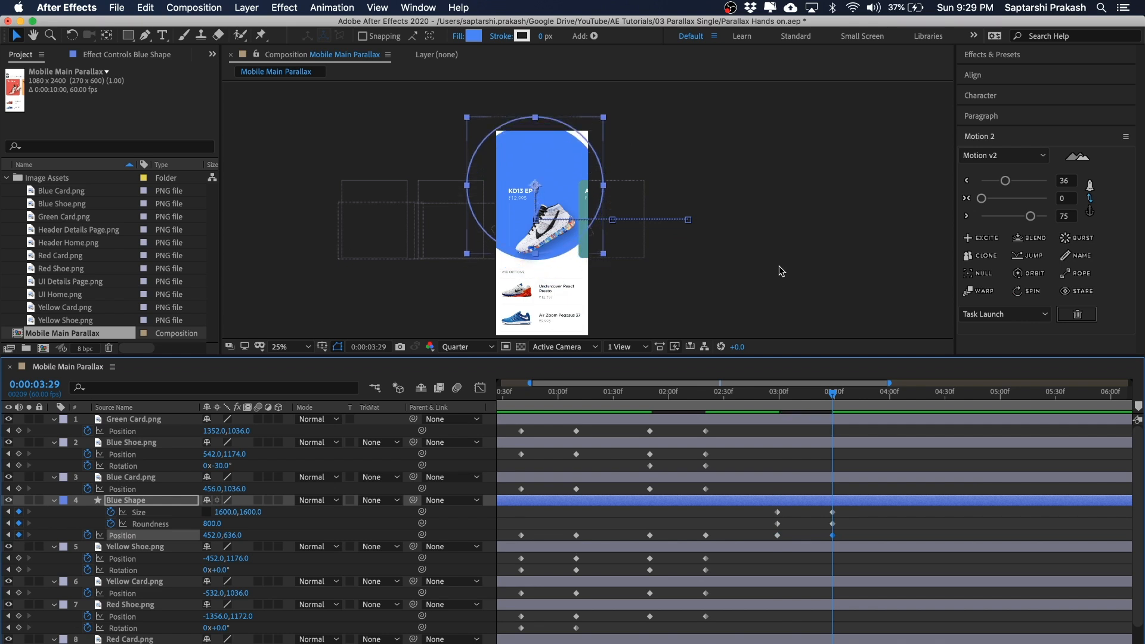
key(shift+Up)
key(shift+Up)
key(shift+Up)
key(shift+Up)
key(shift+Up)
key(shift+Up)
key(shift+Up)
key(shift+Up)
key(shift+Up)
key(shift+Up)
key(shift+Up)
key(shift+Up)
key(shift+Up)
key(shift+Up)
key(shift+Up)
key(shift+Up)
key(shift+Up)
key(shift+Up)
key(shift+Up)
key(shift+Up)
key(shift+Right)
key(shift+Right)
key(shift+Right)
key(shift+Right)
key(shift+Right)
key(shift+Right)
key(shift+Right)
key(shift+Right)
key(shift+Right)
key(shift+Right)
key(shift+Right)
key(shift+Right)
key(shift+Right)
key(shift+Right)
key(shift+Right)
key(shift+Right)
key(shift+Right)
key(shift+Right)
key(shift+Right)
key(shift+Right)
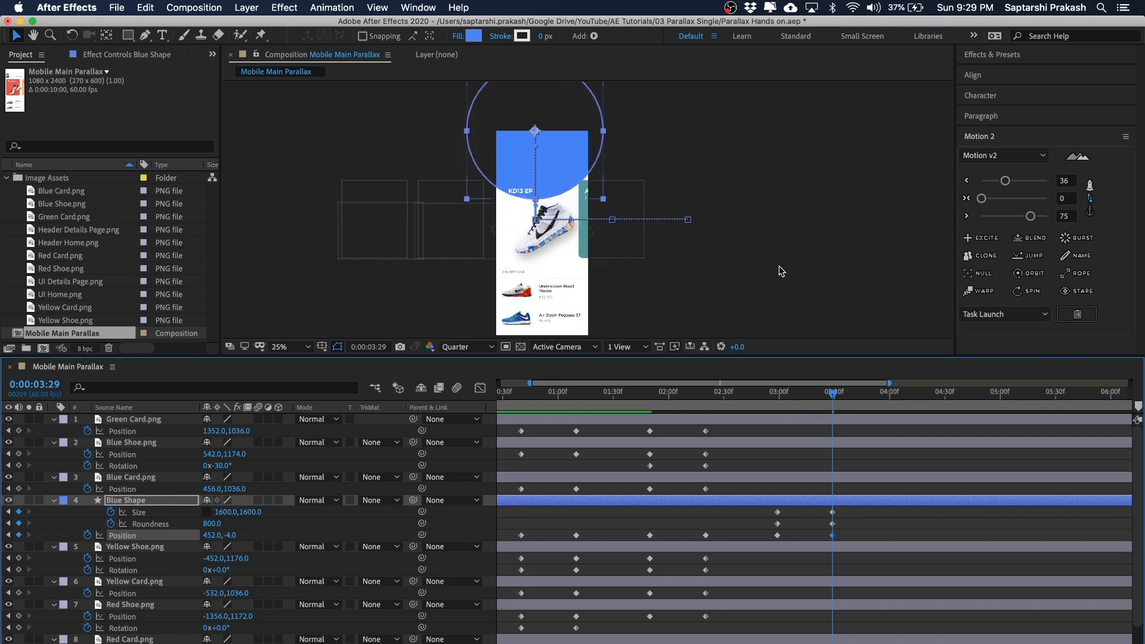
key(shift+Right)
key(shift+Right)
key(shift+Right)
key(shift+Right)
key(shift+Right)
key(shift+Right)
key(shift+Right)
key(shift+Right)
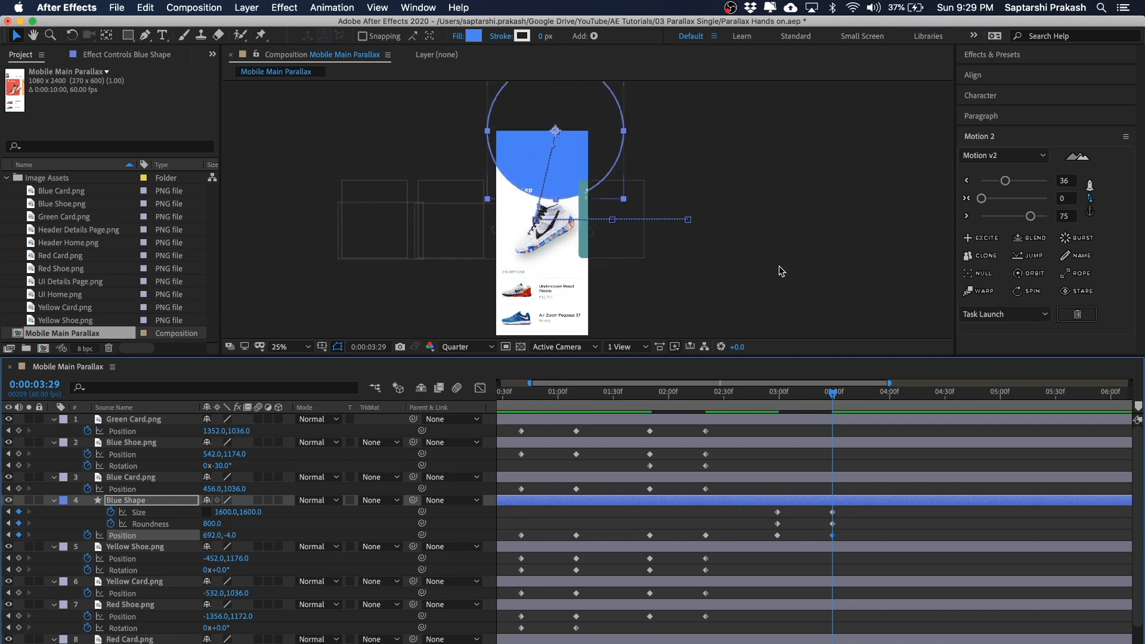
key(Left)
key(Left)
key(Left)
key(Left)
key(Left)
key(Left)
key(Left)
key(Left)
key(Left)
key(Left)
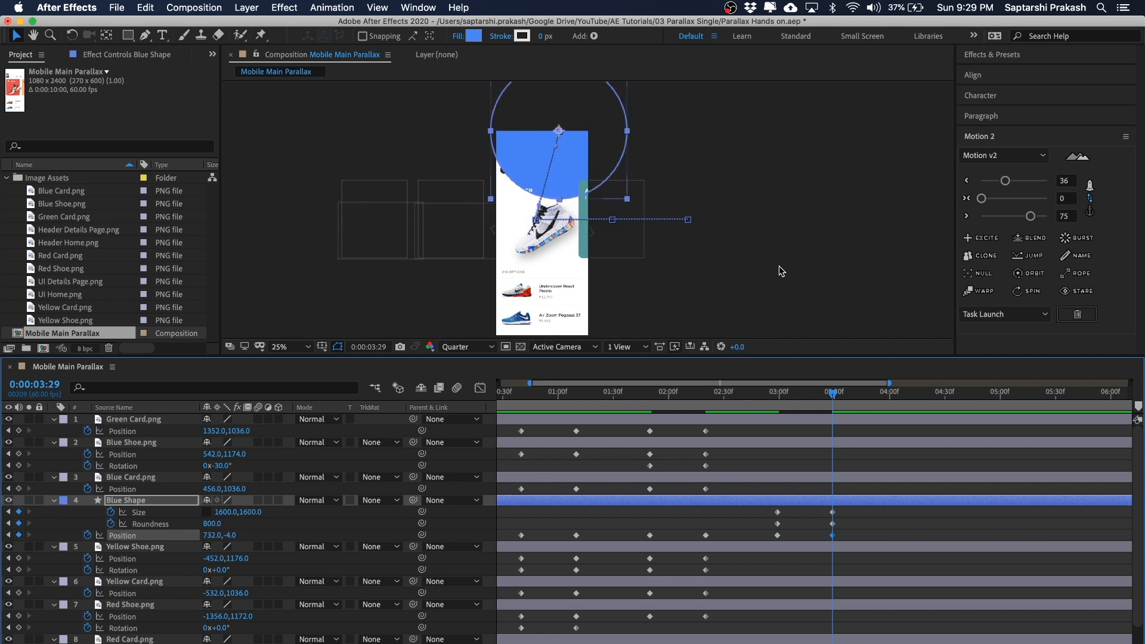
key(Down)
key(Down)
key(Down)
key(Down)
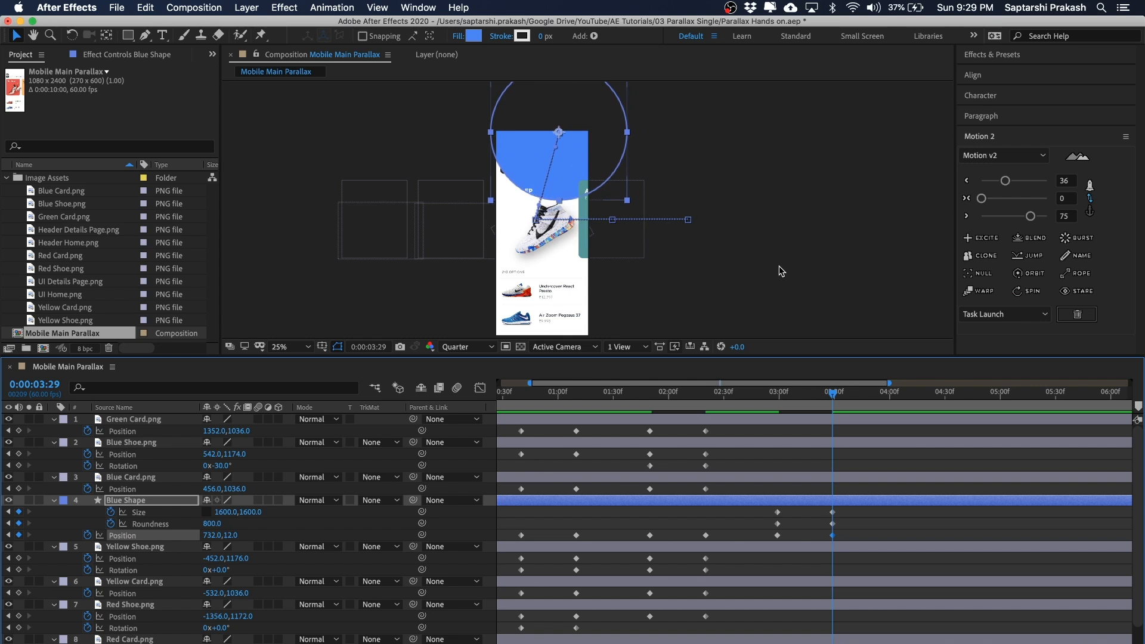
click(794, 267)
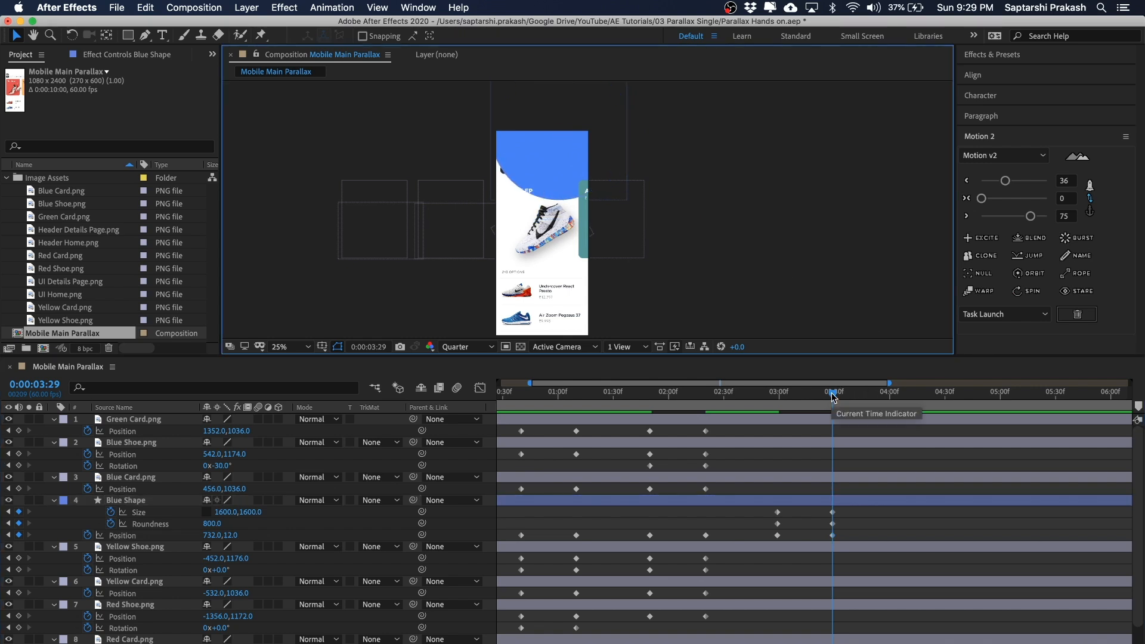
Add Position and Rotation keyframes to the Blue Shoe.png layer at 0:00:02:59
drag(833, 397, 778, 396)
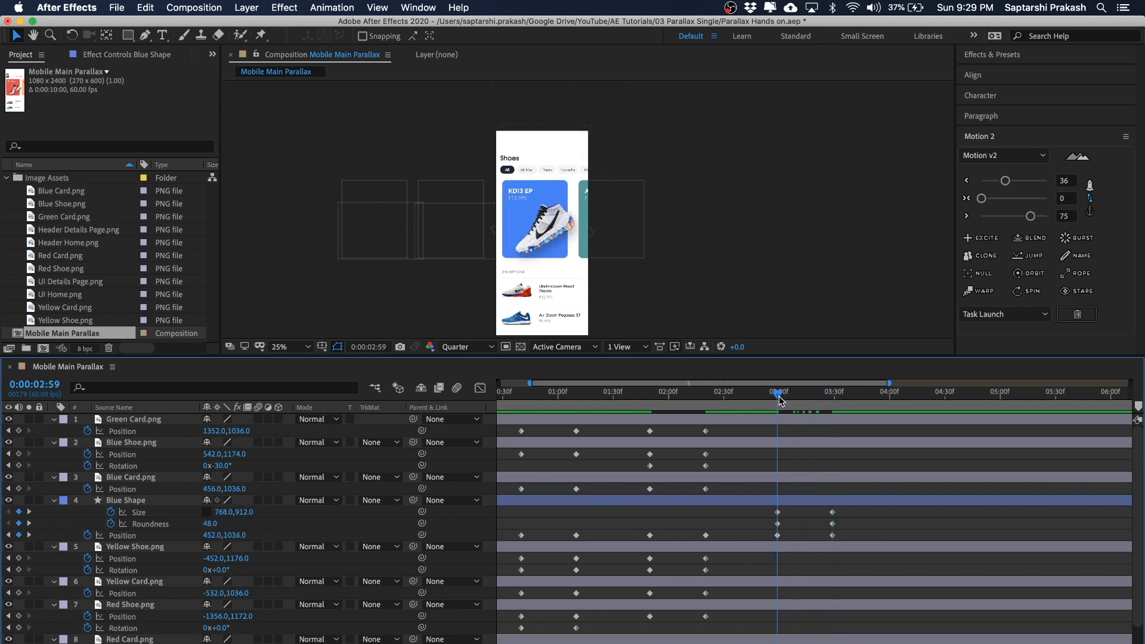
click(790, 227)
click(555, 226)
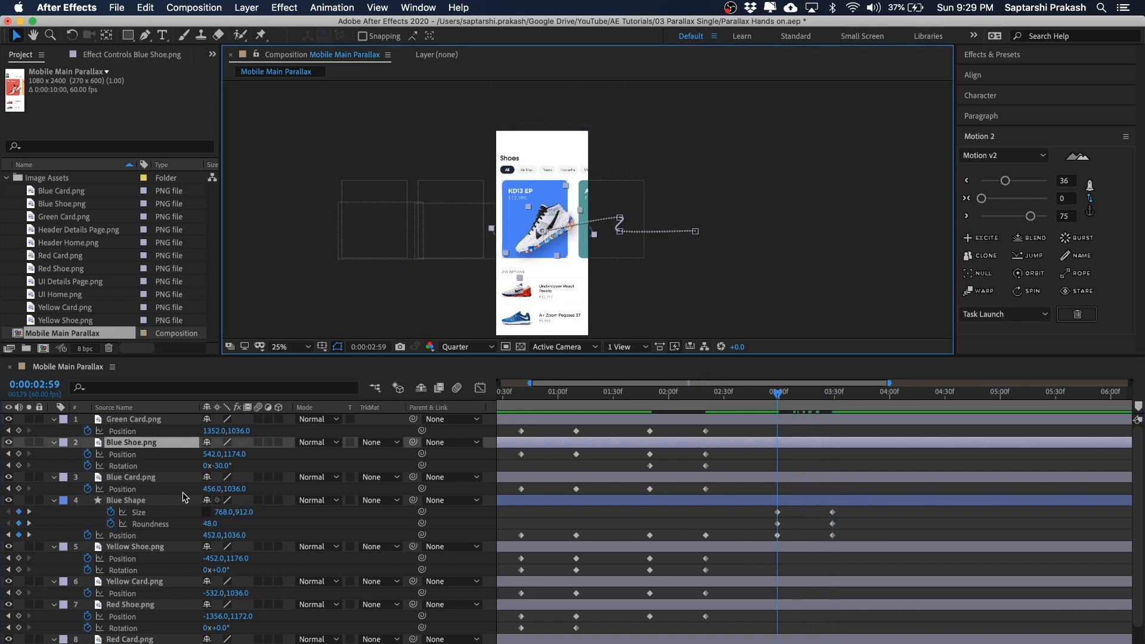
click(18, 454)
click(19, 465)
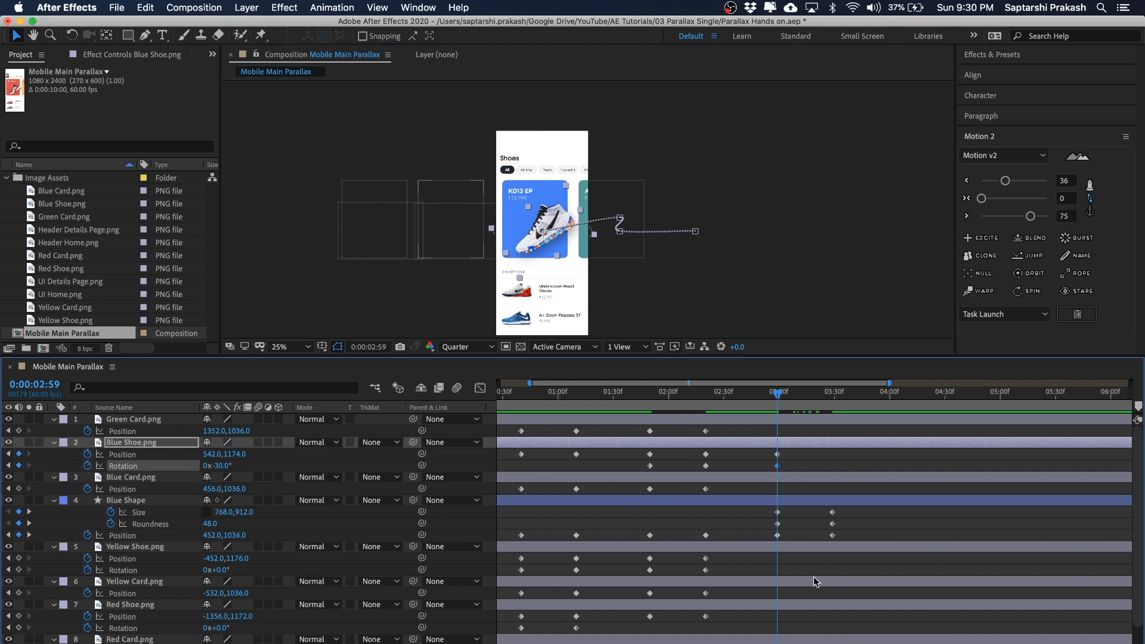
At 0:00:03:29, move the blue shoe straight up to position 542, 654
key(super+shift+Right)
key(super+shift+Right)
key(super+shift+Right)
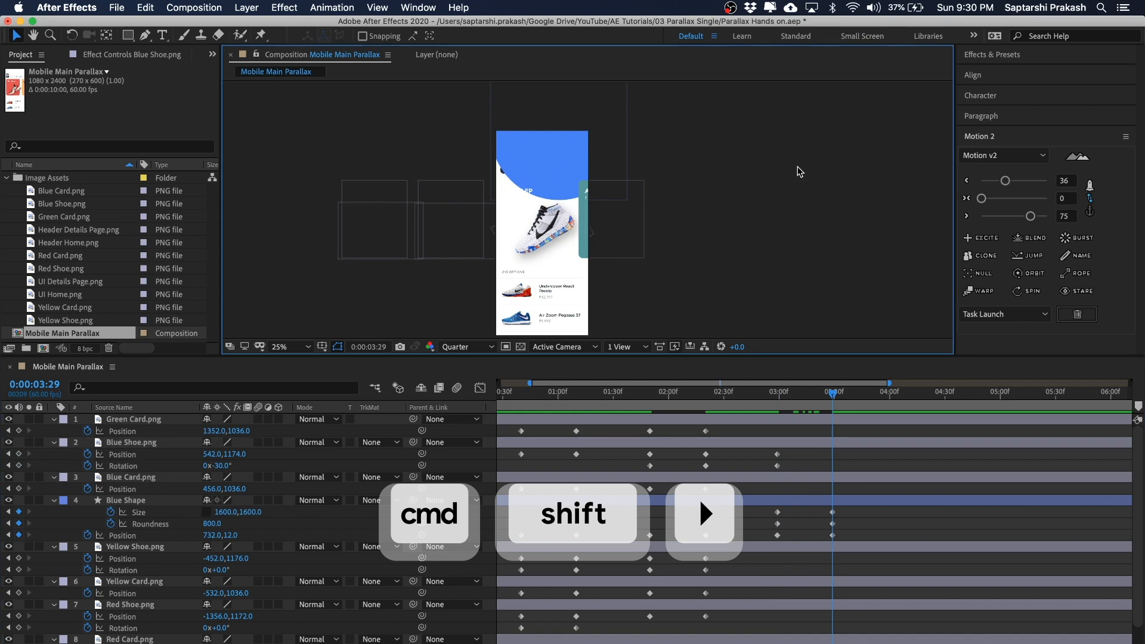
scroll(798, 171, up, 2)
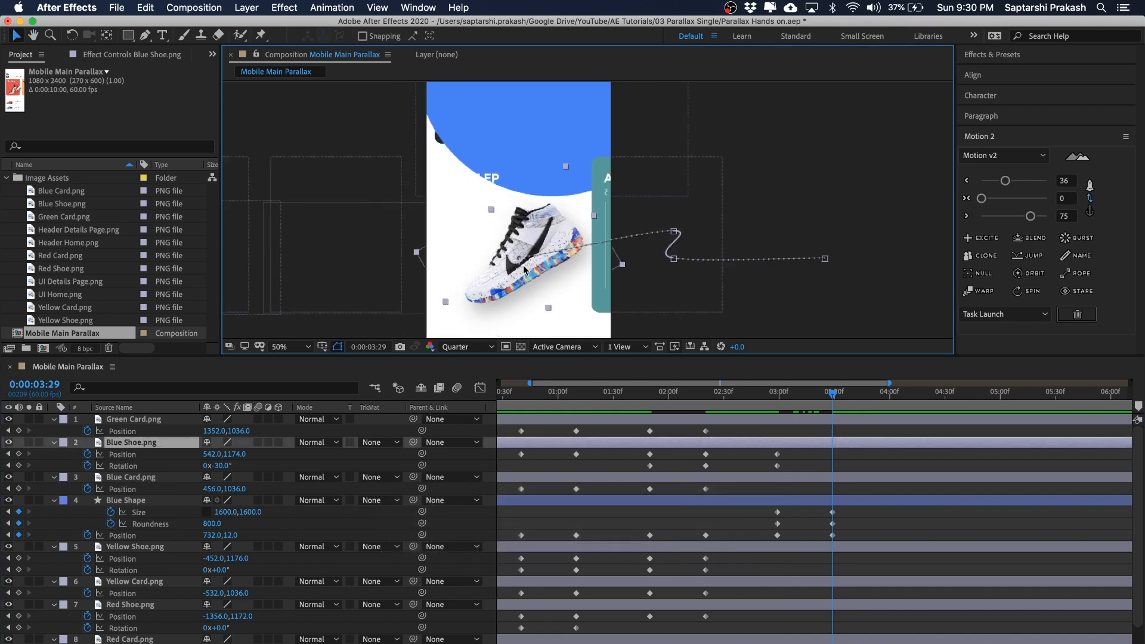
key(shift+Up)
key(shift+Up)
key(shift+Up)
key(shift+Up)
key(shift+Up)
key(shift+Up)
key(shift+Up)
key(shift+Up)
key(shift+Up)
key(shift+Up)
key(shift+Up)
key(shift+Up)
key(shift+Up)
key(shift+Up)
key(shift+Up)
key(shift+Up)
key(shift+Up)
key(shift+Up)
key(shift+Up)
key(shift+Up)
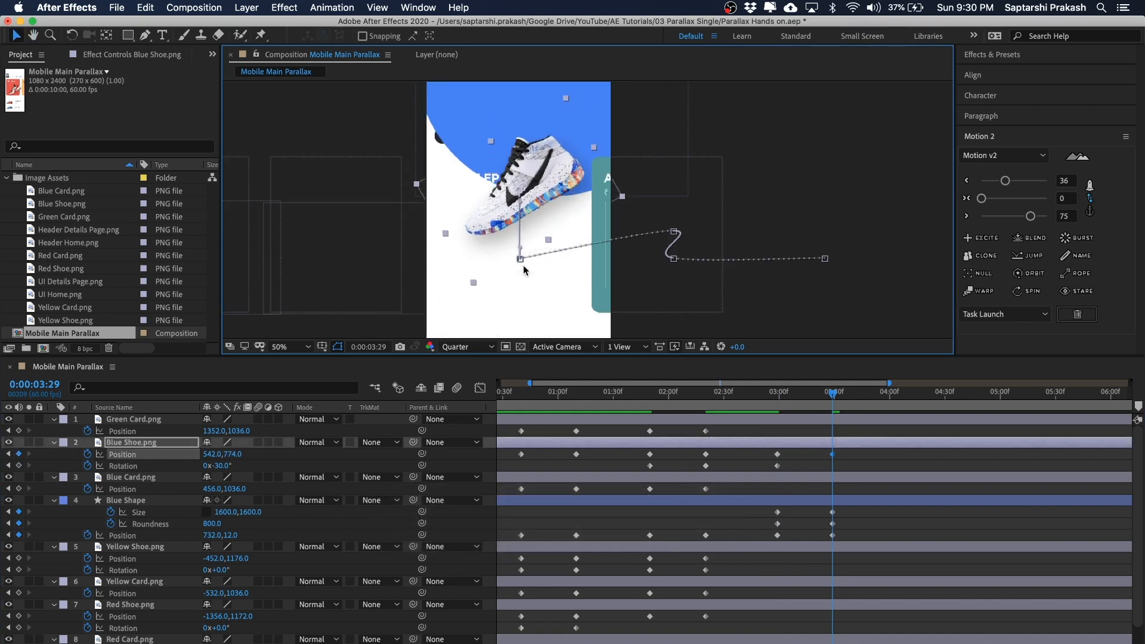
key(shift+Up)
key(shift+Up)
key(shift+Up)
key(shift+Up)
key(shift+Up)
key(shift+Up)
key(shift+Up)
key(shift+Up)
key(shift+Up)
key(shift+Up)
key(shift+Up)
key(shift+Up)
Set the Blue Shoe.png layer's rotation to 0° at 0:00:03:29
click(225, 469)
text(0)
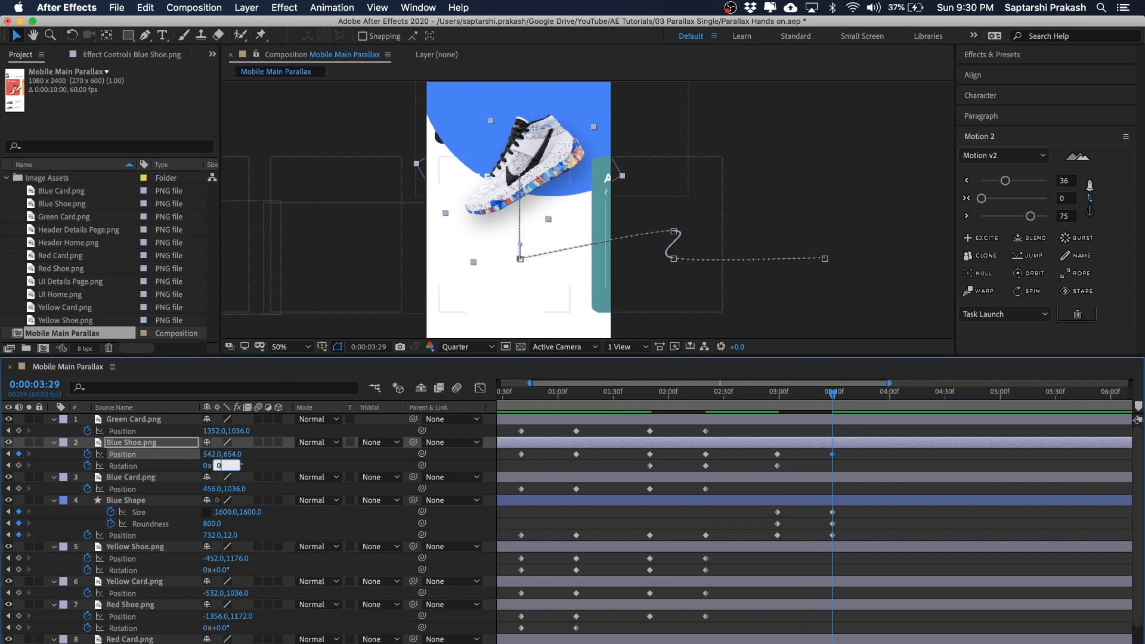
key(Return)
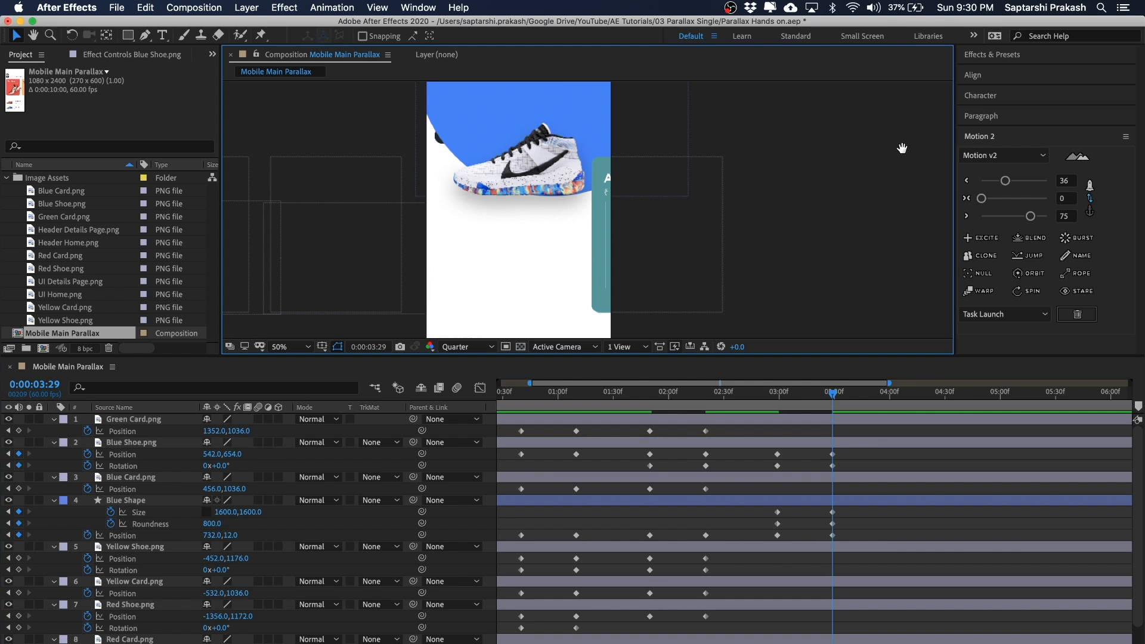
At 0:00:03:29, move the blue shoe straight up to position 542, 602 and save the project
click(549, 182)
drag(548, 183, 548, 172)
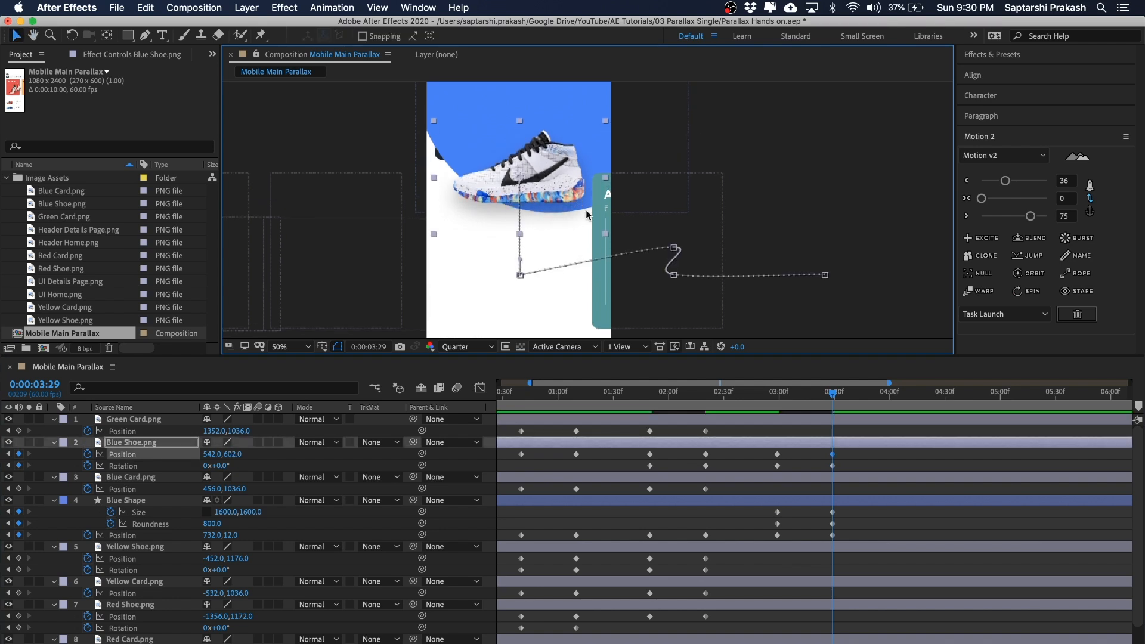
key(comma)
mouse_move(833, 393)
mouse_down()
mouse_move(780, 396)
mouse_move(843, 396)
mouse_move(778, 397)
mouse_move(832, 401)
mouse_up()
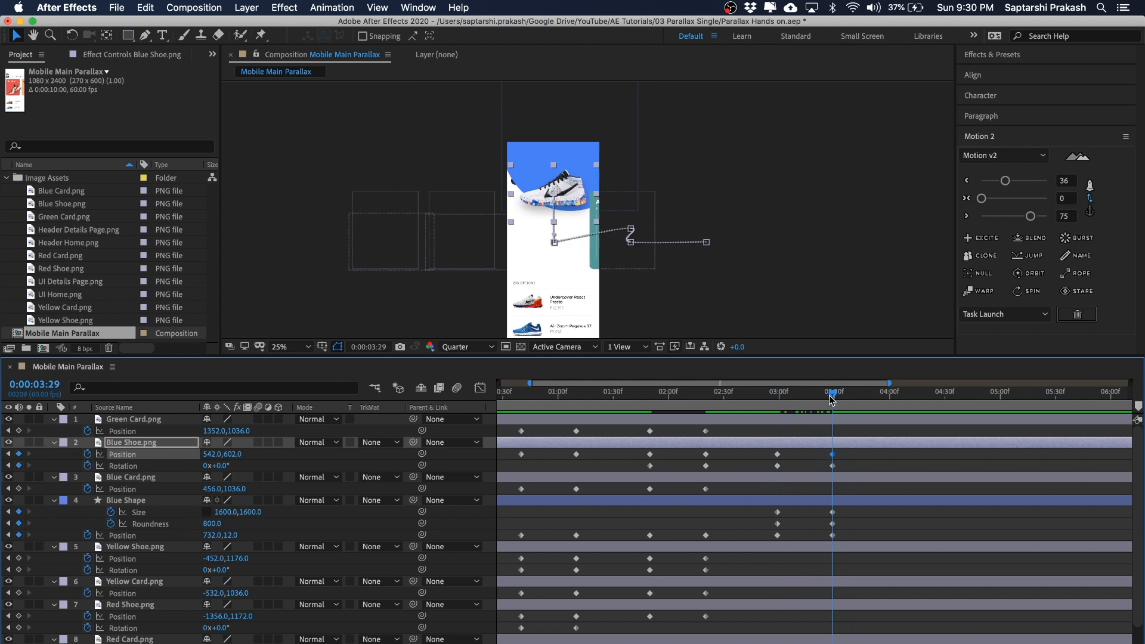
click(841, 159)
scroll(824, 159, down, 2)
key(super+s)
mouse_move(836, 394)
mouse_down()
mouse_move(780, 395)
mouse_move(832, 391)
mouse_up()
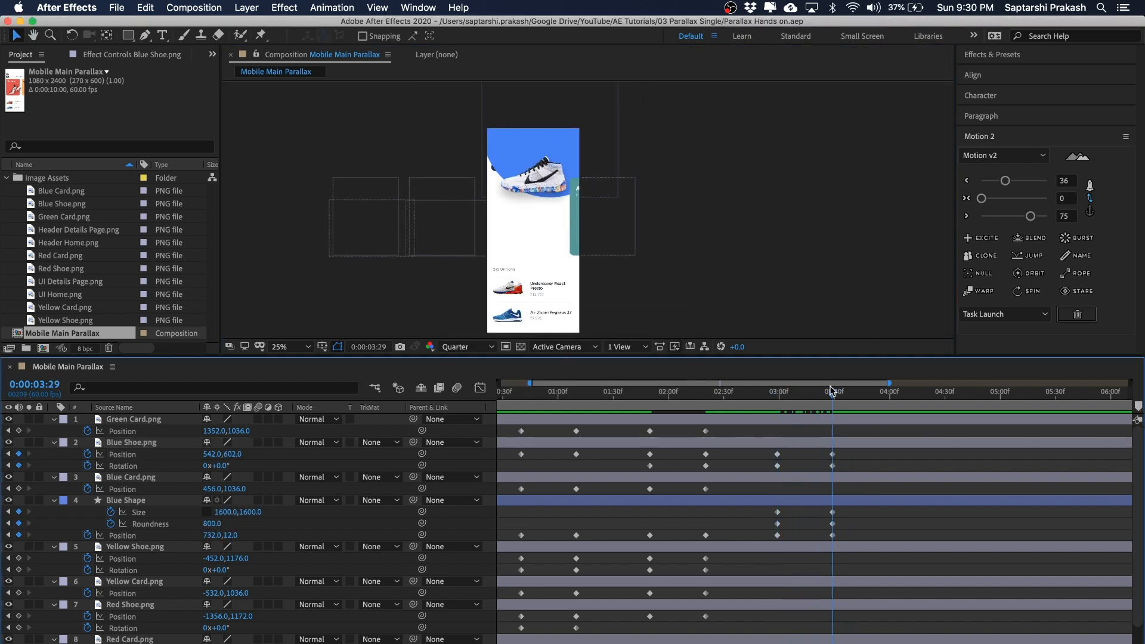
Keyframe the Green Card.png layer's current Position at 0:00:02:59 and move the card to 1552, 1036 at 0:00:03:29
click(571, 231)
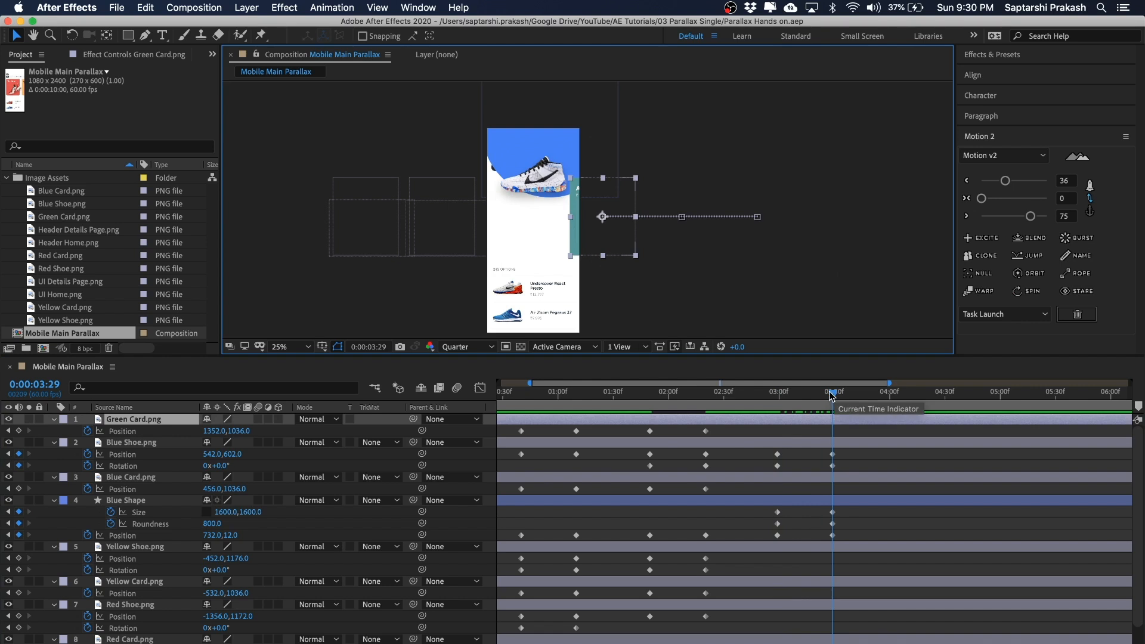
drag(833, 396, 779, 397)
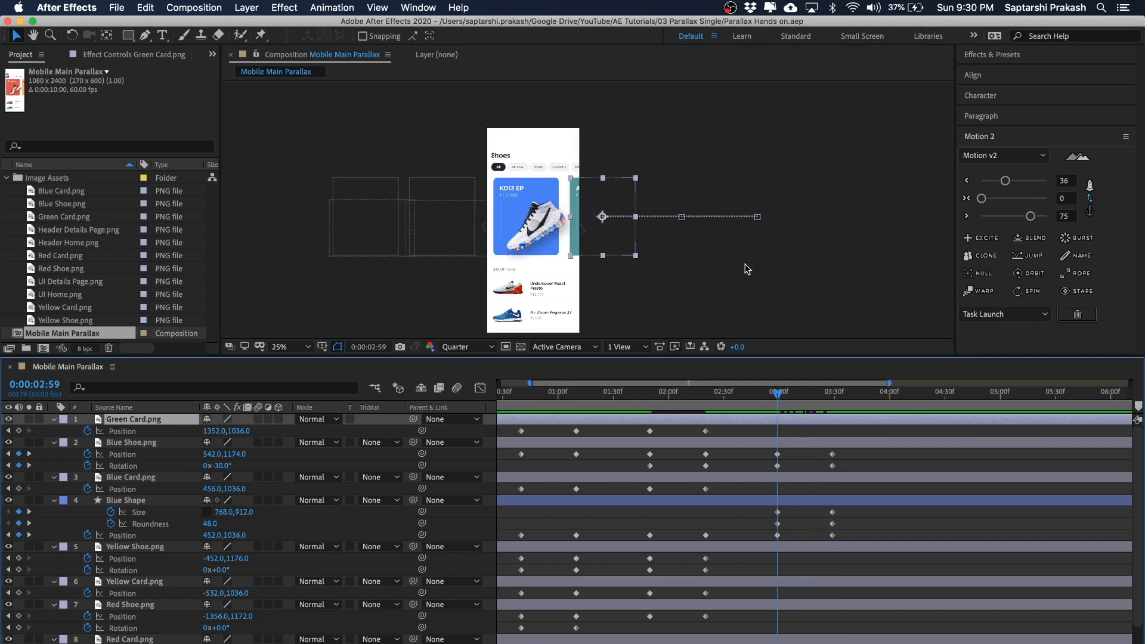
click(18, 431)
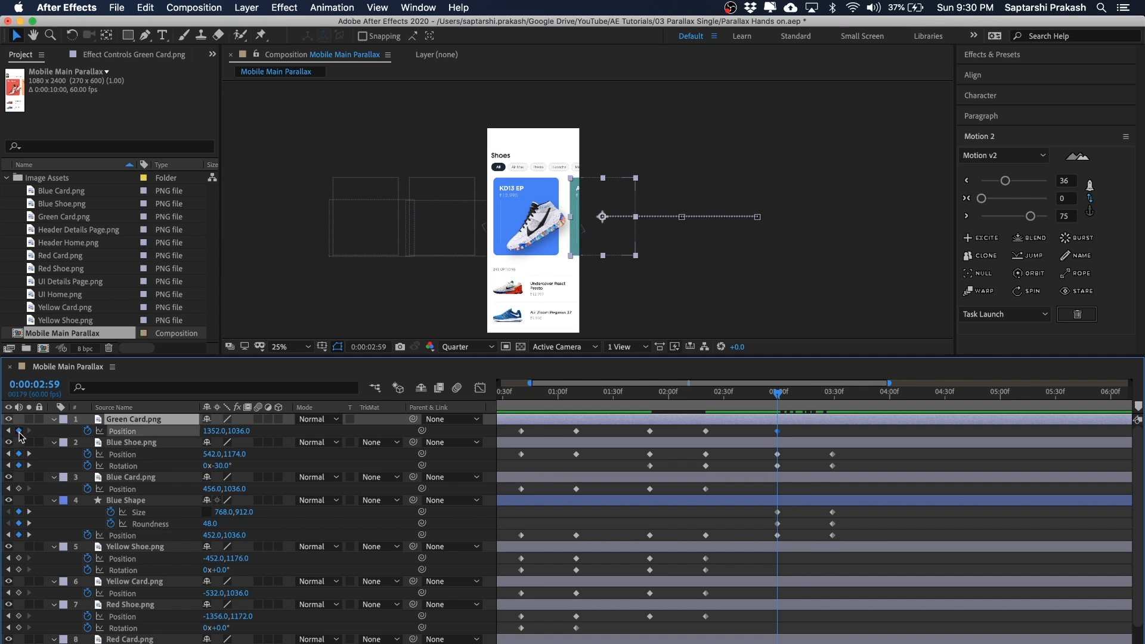
key(space)
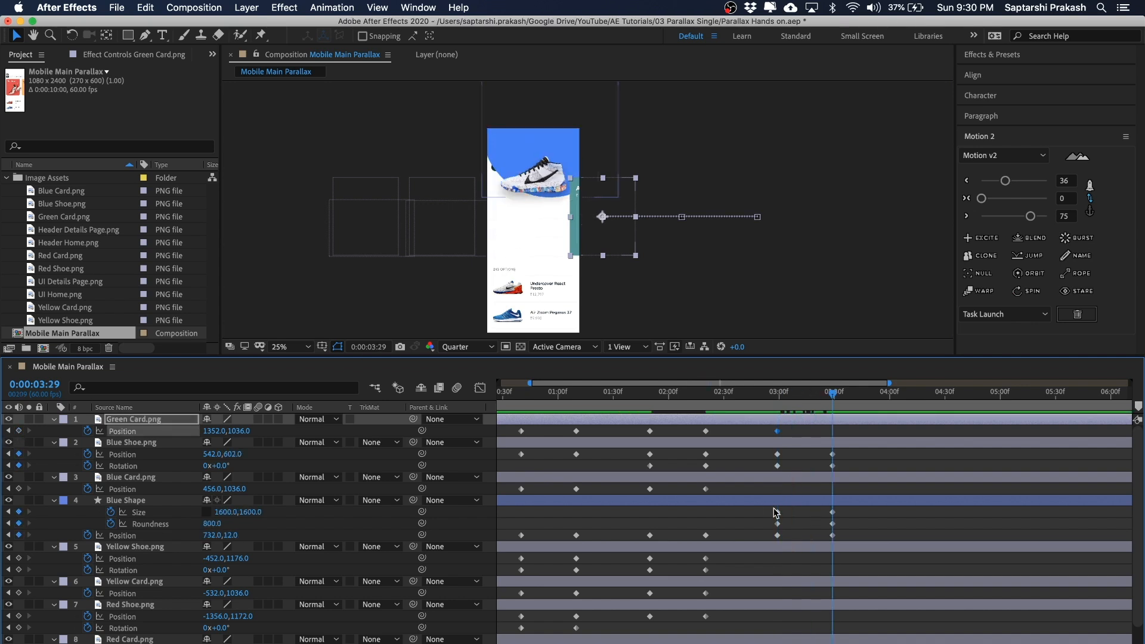
drag(578, 203, 596, 203)
drag(833, 393, 777, 389)
Save the project and keyframe the Blue Card.png layer's current Position at 0:00:02:59
click(651, 146)
key(period)
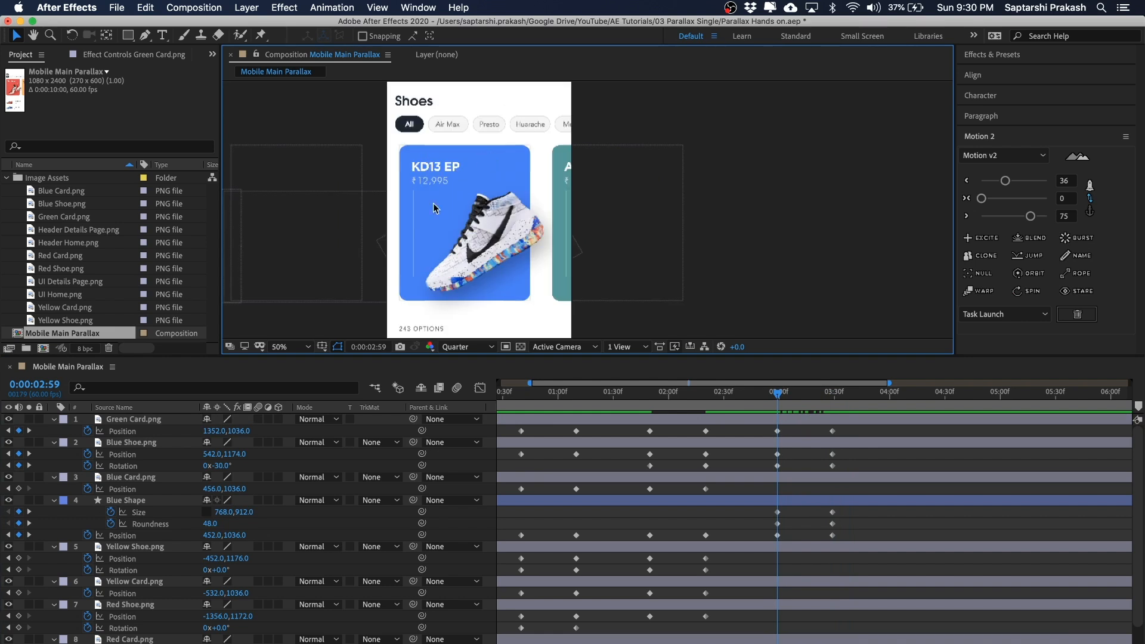
click(141, 444)
click(148, 477)
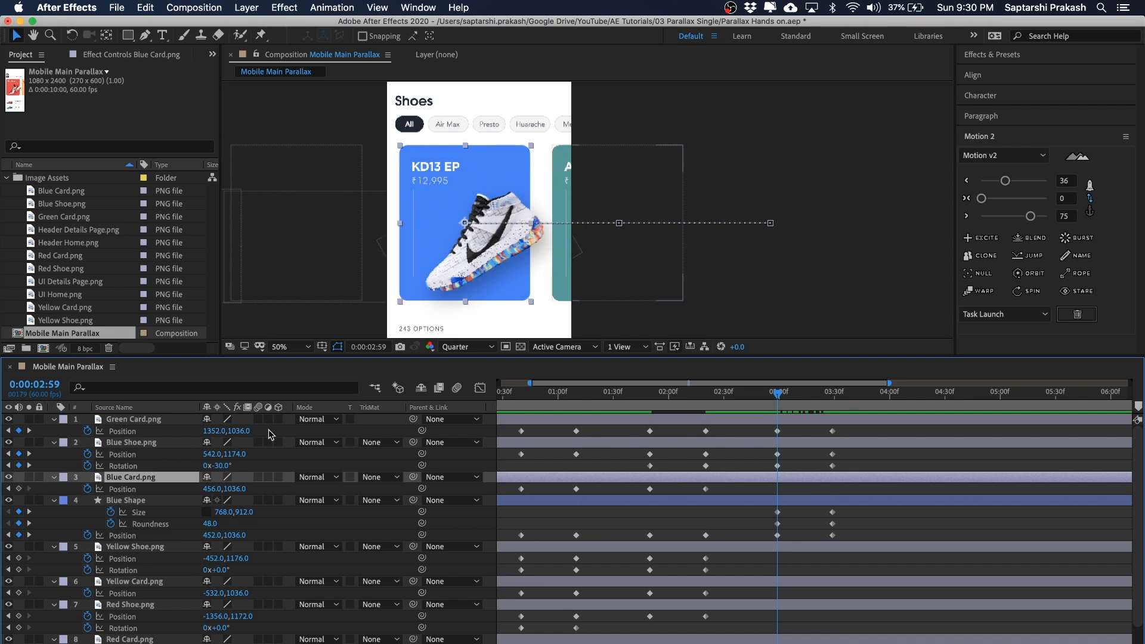
scroll(675, 143, down, 1)
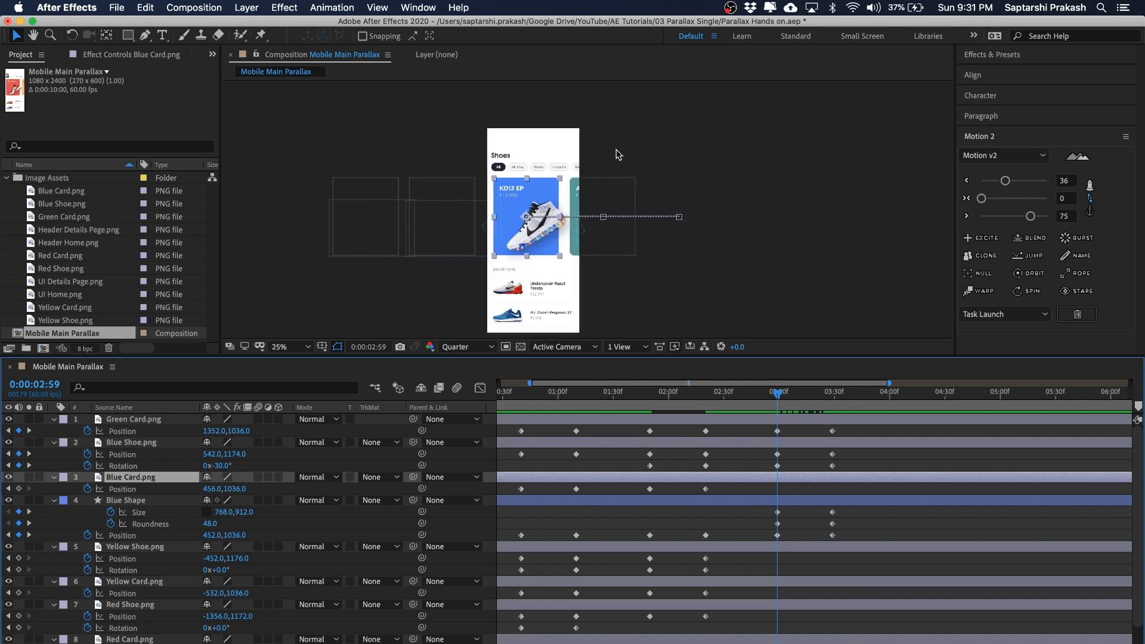
scroll(660, 123, up, 1)
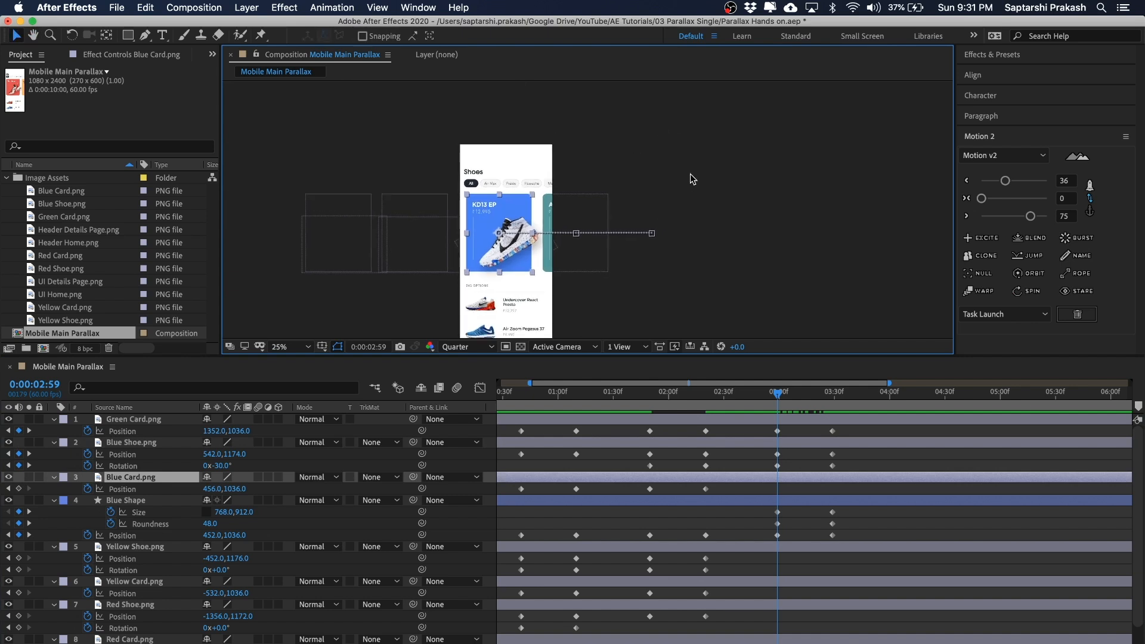
scroll(671, 162, up, 1)
scroll(670, 163, down, 1)
key(super+s)
mouse_move(788, 396)
mouse_down()
mouse_move(818, 395)
mouse_move(779, 401)
mouse_up()
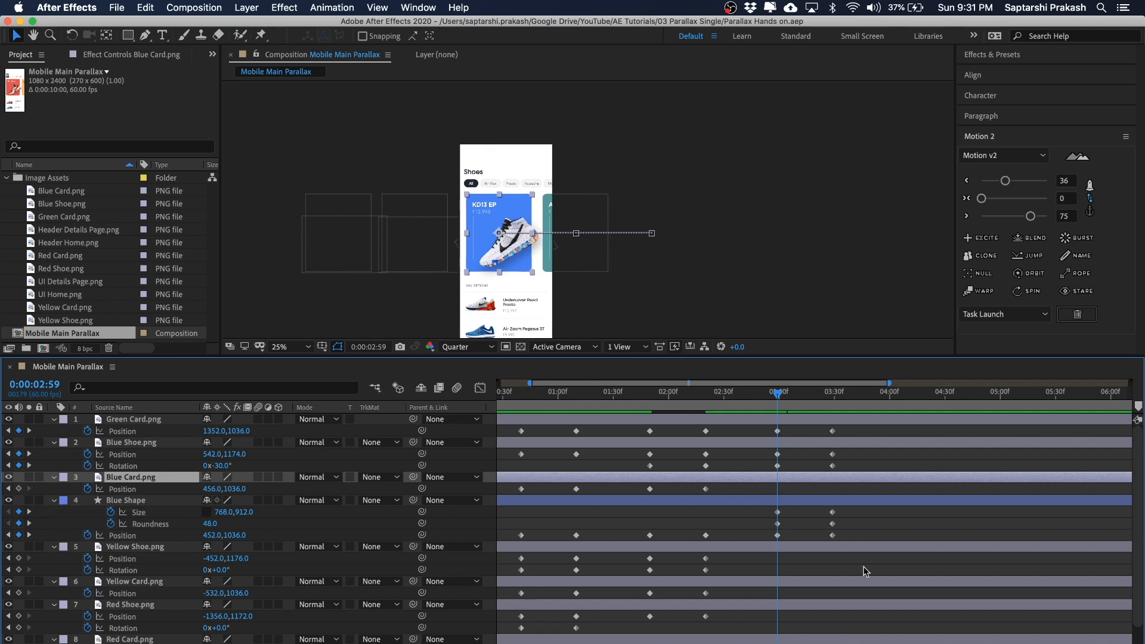
click(19, 489)
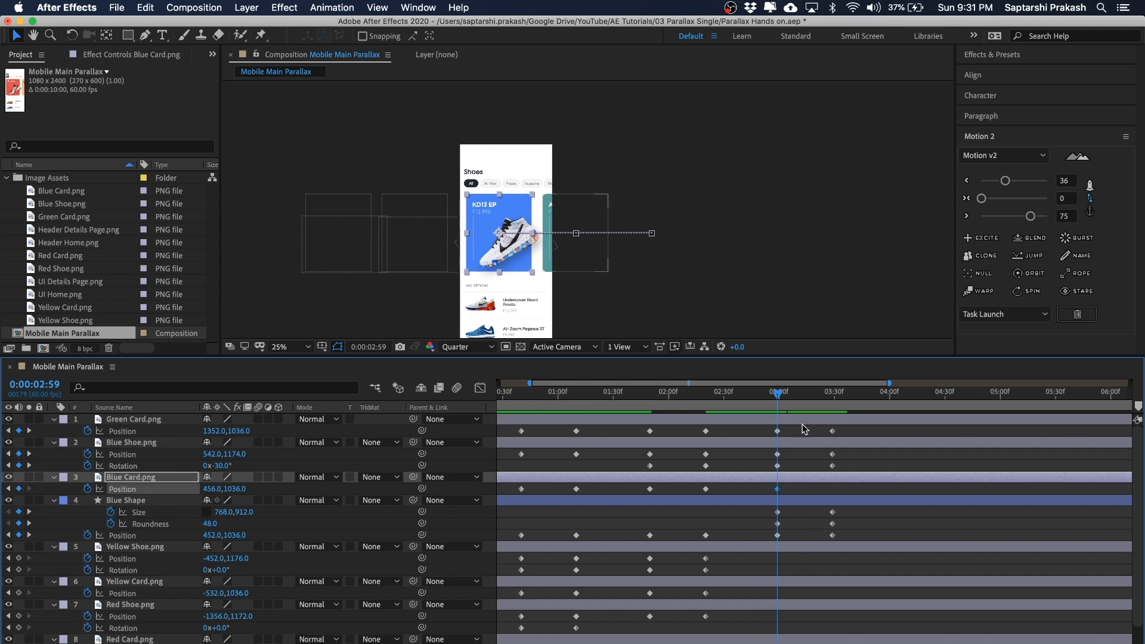
At 0:00:03:29, keyframe the Blue Card.png layer's Position and move it straight up to 456, 556
click(834, 398)
click(19, 489)
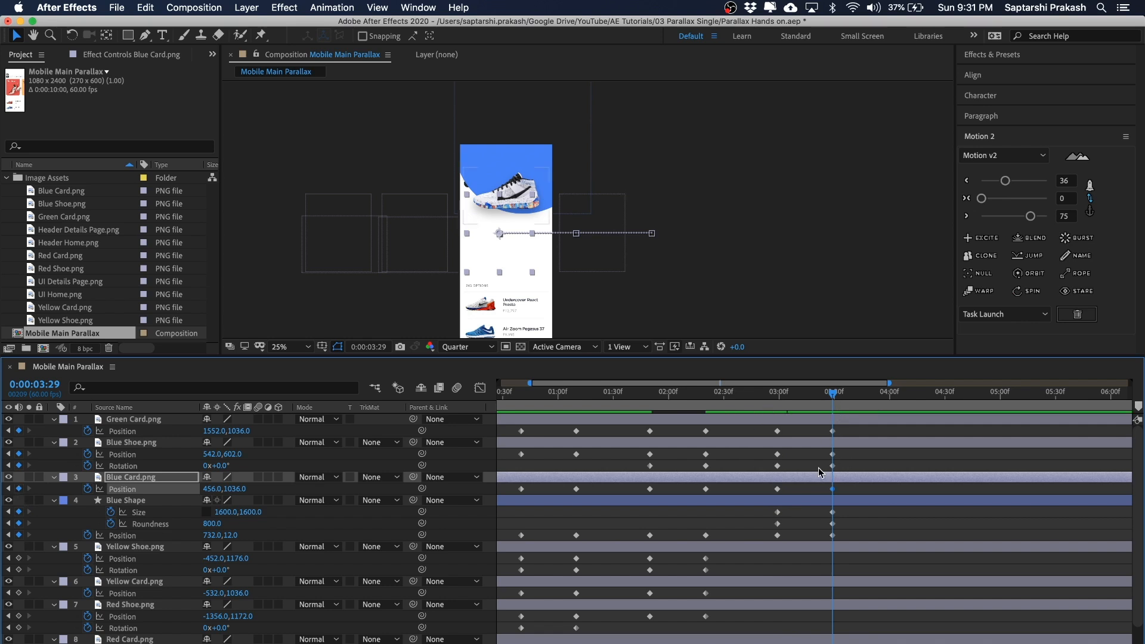
key(shift+Up)
key(shift+Up)
key(shift+Up)
key(shift+Up)
key(shift+Up)
key(shift+Up)
key(shift+Up)
key(shift+Up)
key(shift+Up)
key(shift+Up)
key(shift+Up)
key(shift+Up)
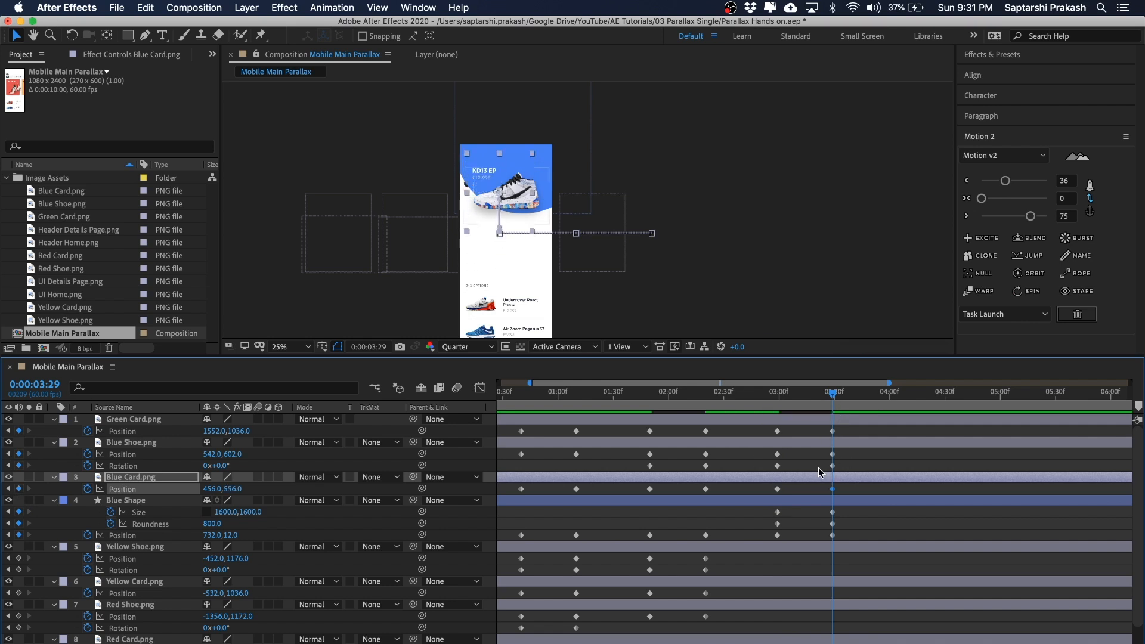
drag(833, 393, 779, 393)
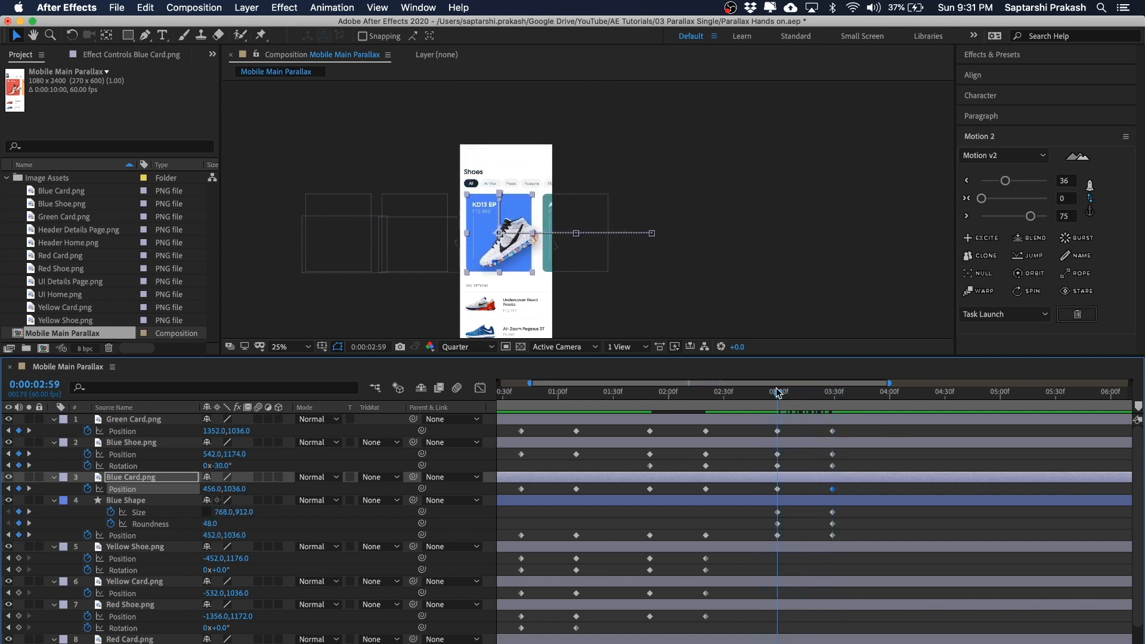
Keyframe the Blue Card.png layer's Opacity at 100% at 0:00:02:59 and set it to 0% at 0:00:03:29
click(802, 491)
click(136, 481)
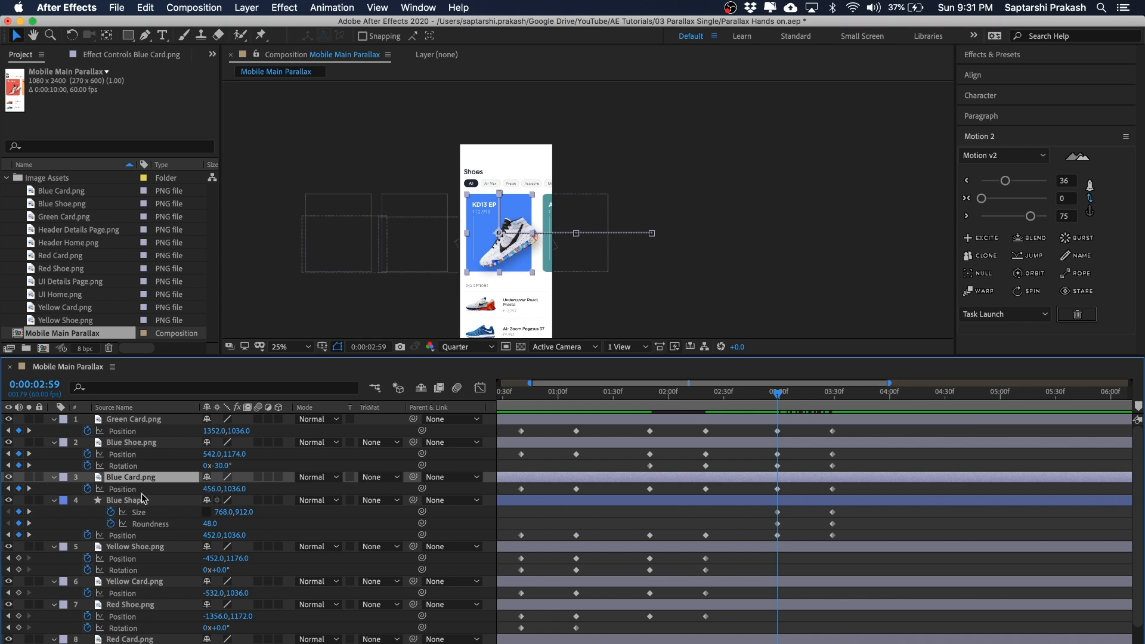
key(shift+t)
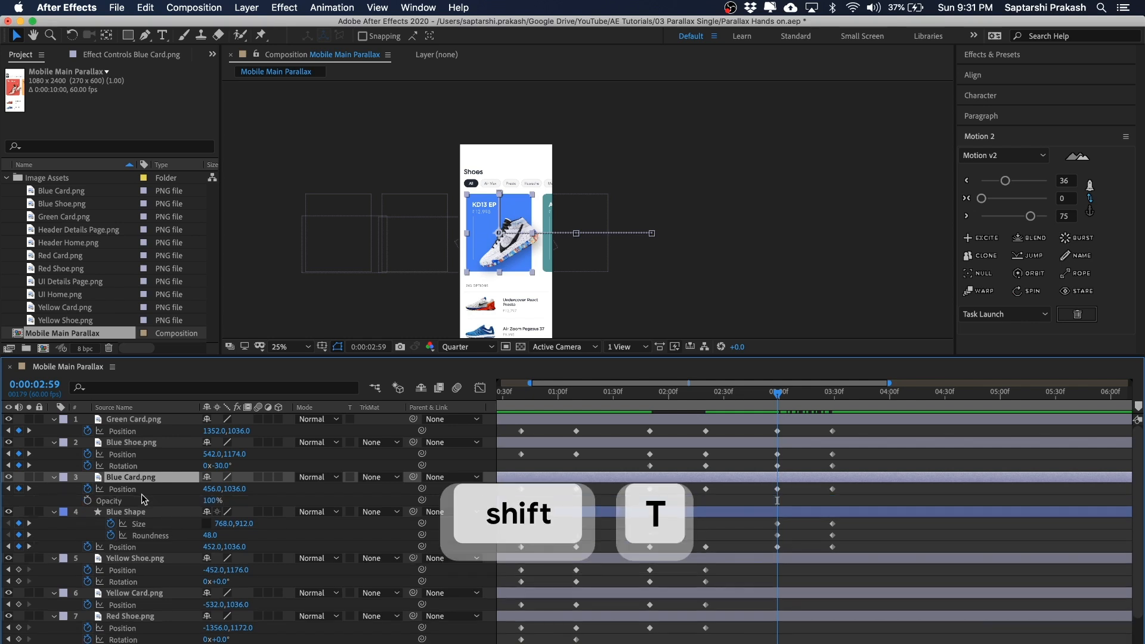
click(88, 501)
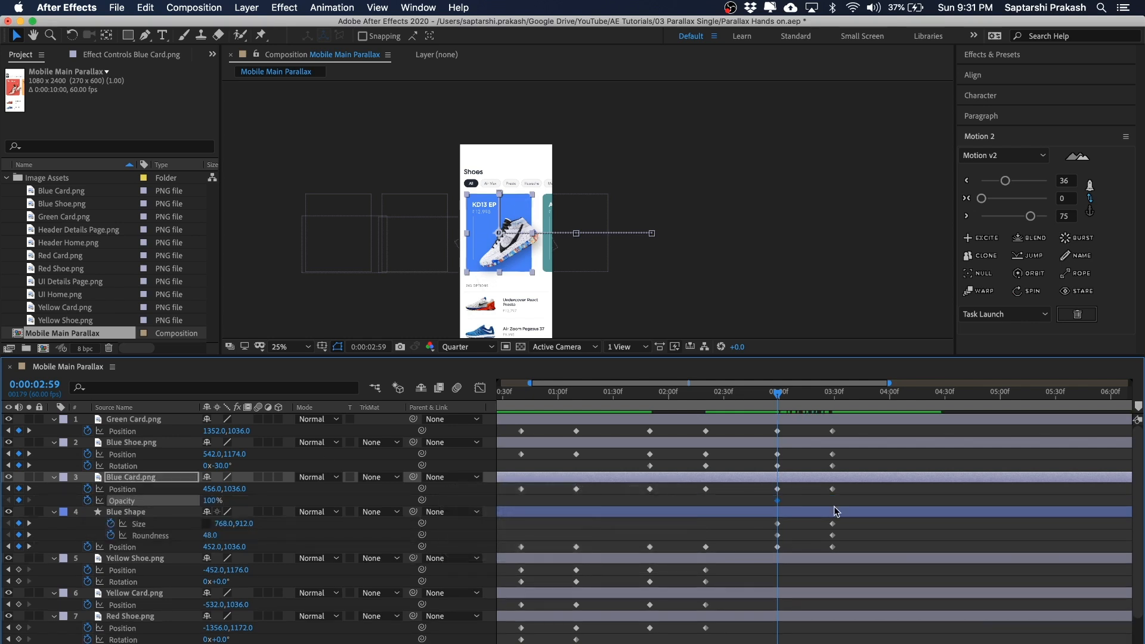
key(k)
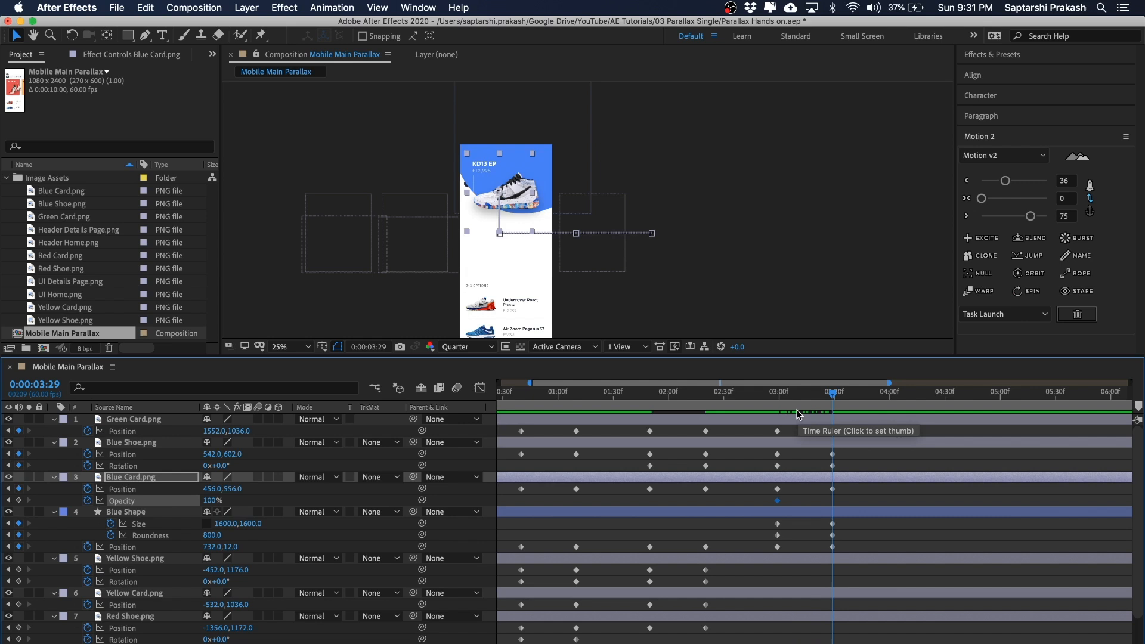
click(215, 501)
text(0)
key(Return)
mouse_move(833, 395)
mouse_down()
mouse_move(785, 398)
mouse_move(833, 403)
mouse_up()
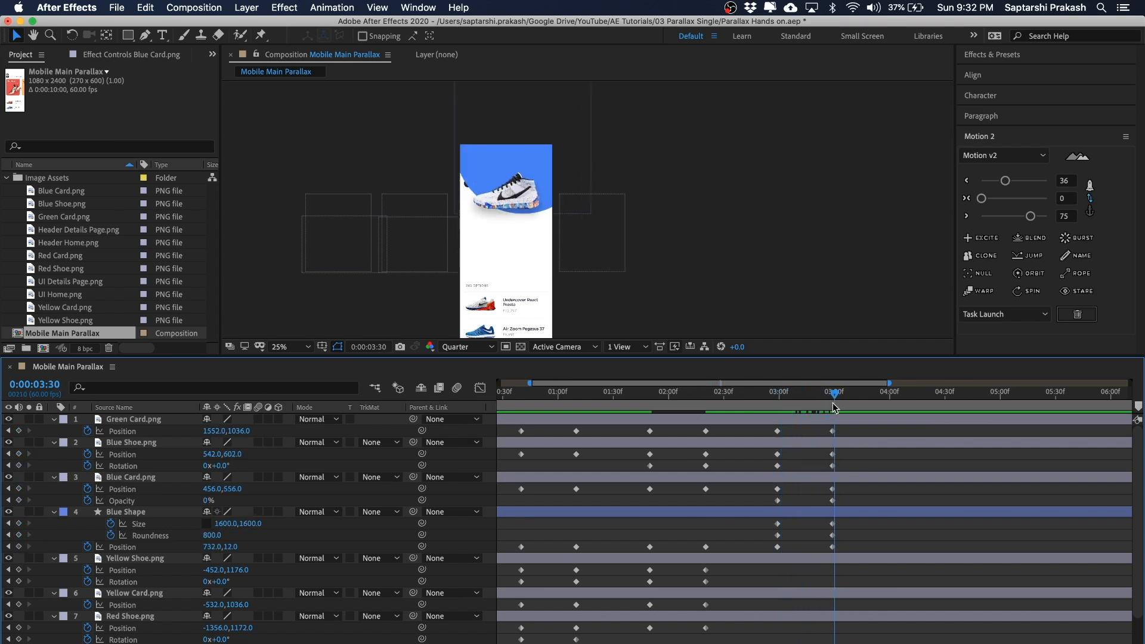
At 0:00:02:59, unlock the UI Home.png layer and add UI Details Page.png to the composition directly above it
key(h)
drag(733, 220, 738, 178)
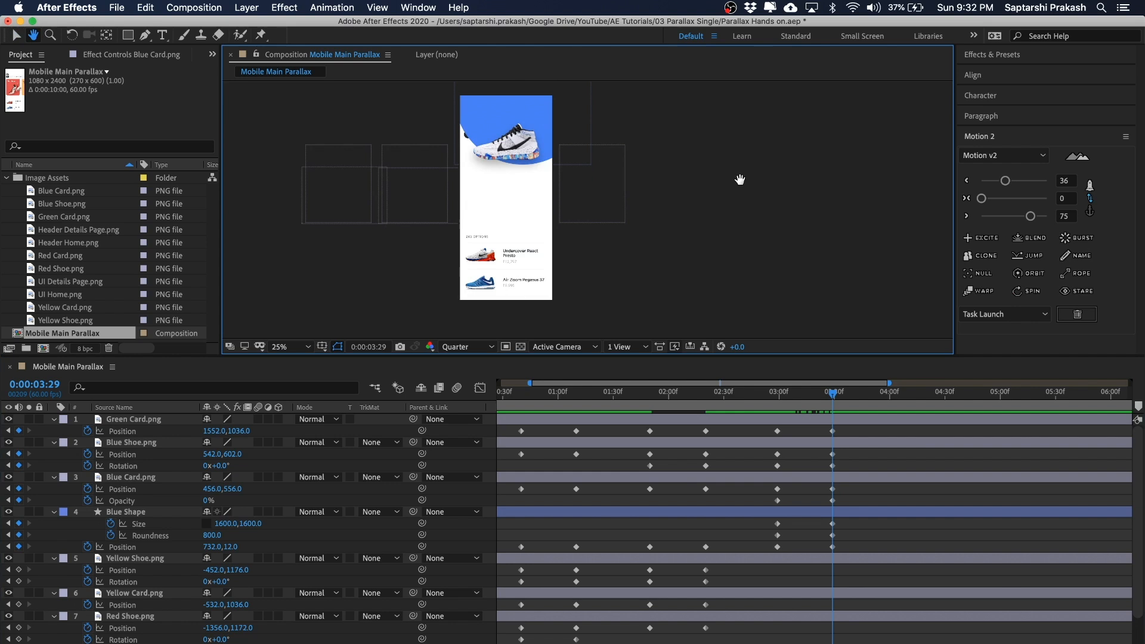
key(v)
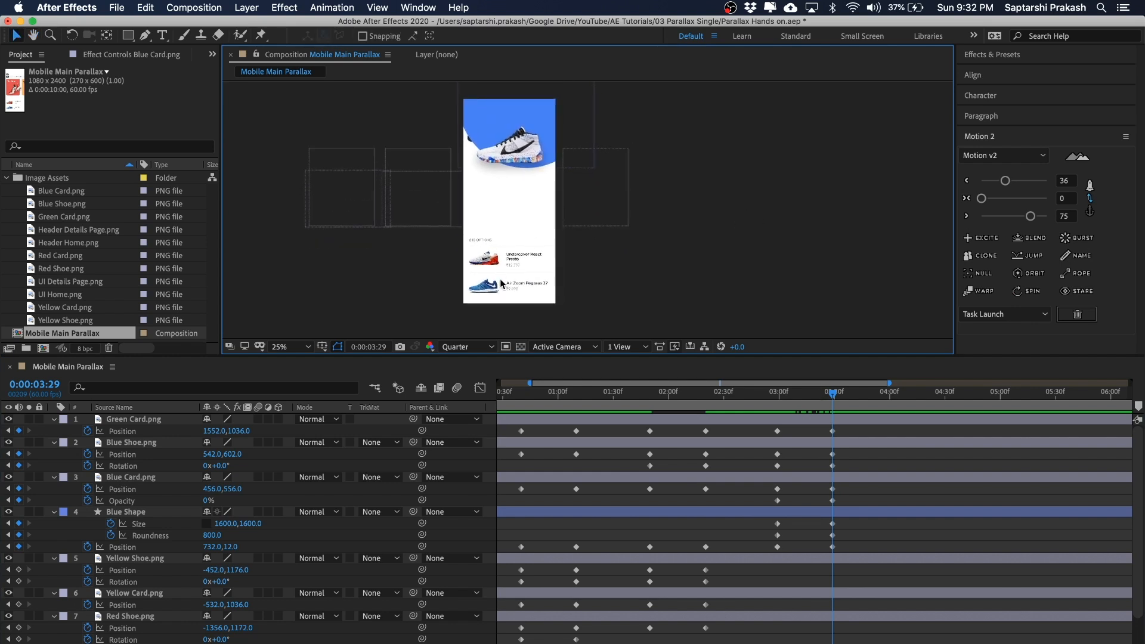
drag(833, 393, 779, 393)
click(829, 262)
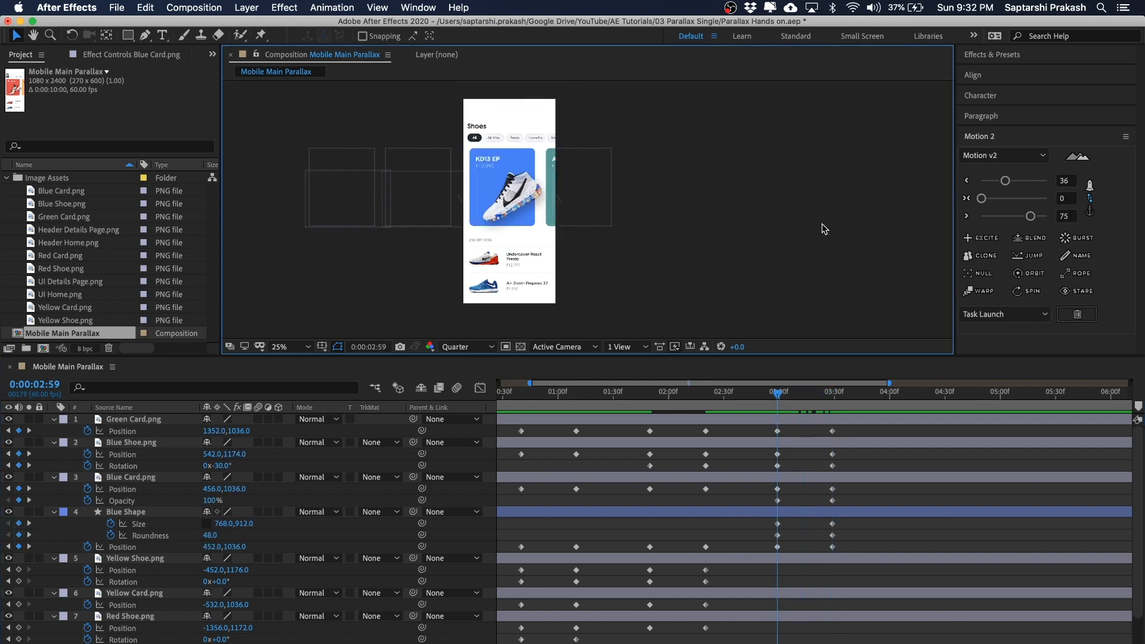
scroll(803, 559, down, 2)
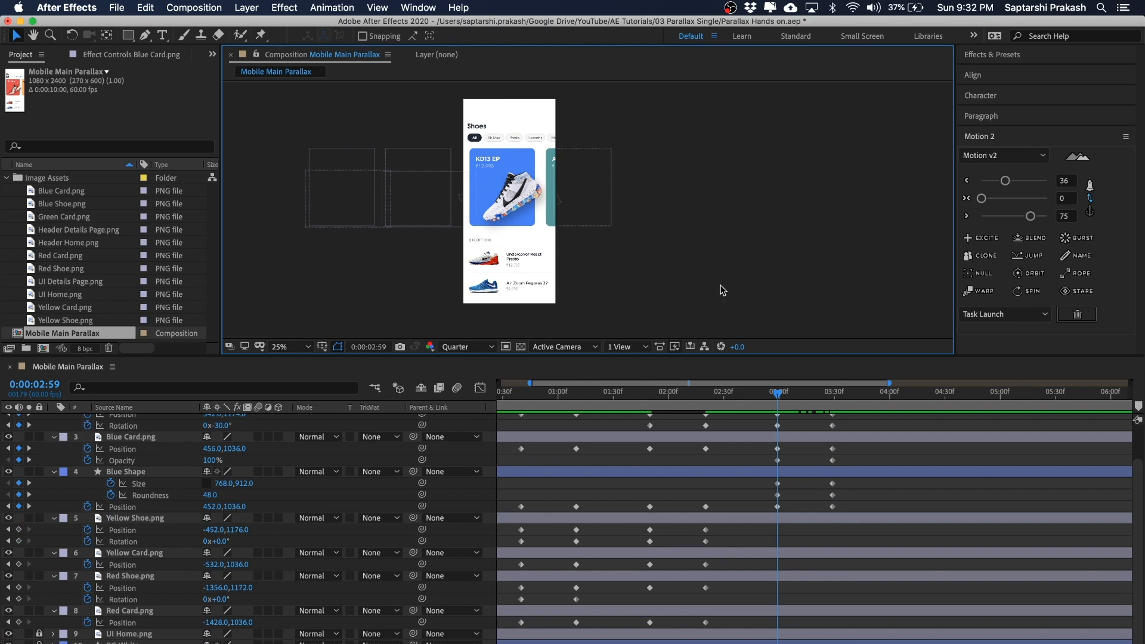
scroll(153, 590, left, 2)
click(127, 637)
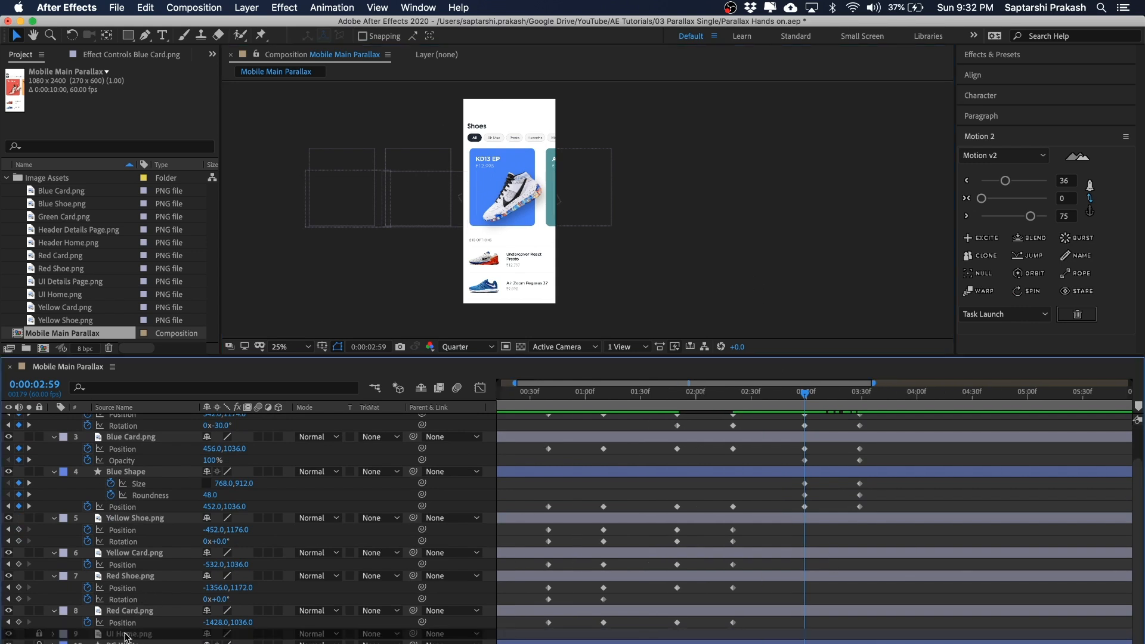
click(42, 635)
click(150, 636)
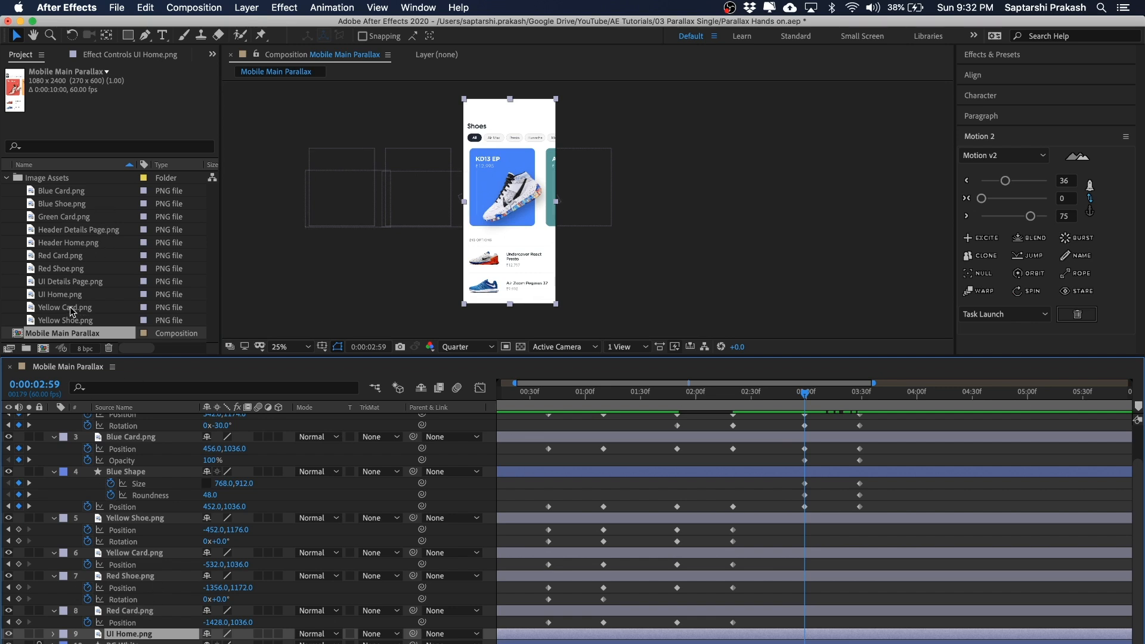
click(68, 282)
drag(55, 286, 145, 639)
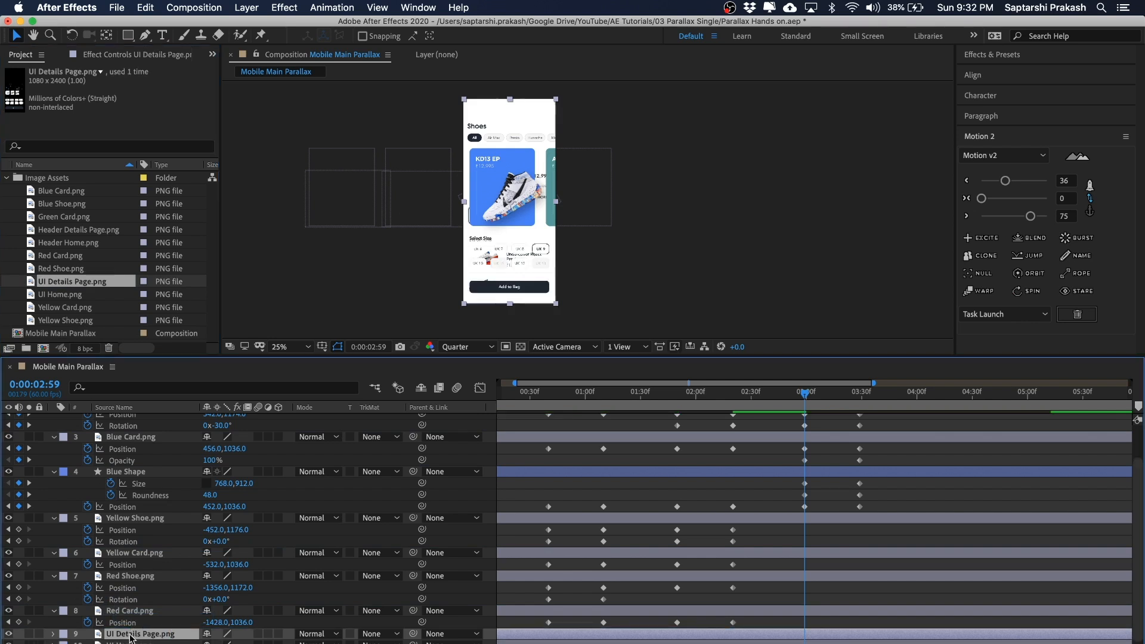
Examine how the UI Details Page.png and UI Home.png layers overlap during the transition that starts at 0:00:02:59
scroll(138, 637, down, 1)
click(766, 301)
key(period)
key(period)
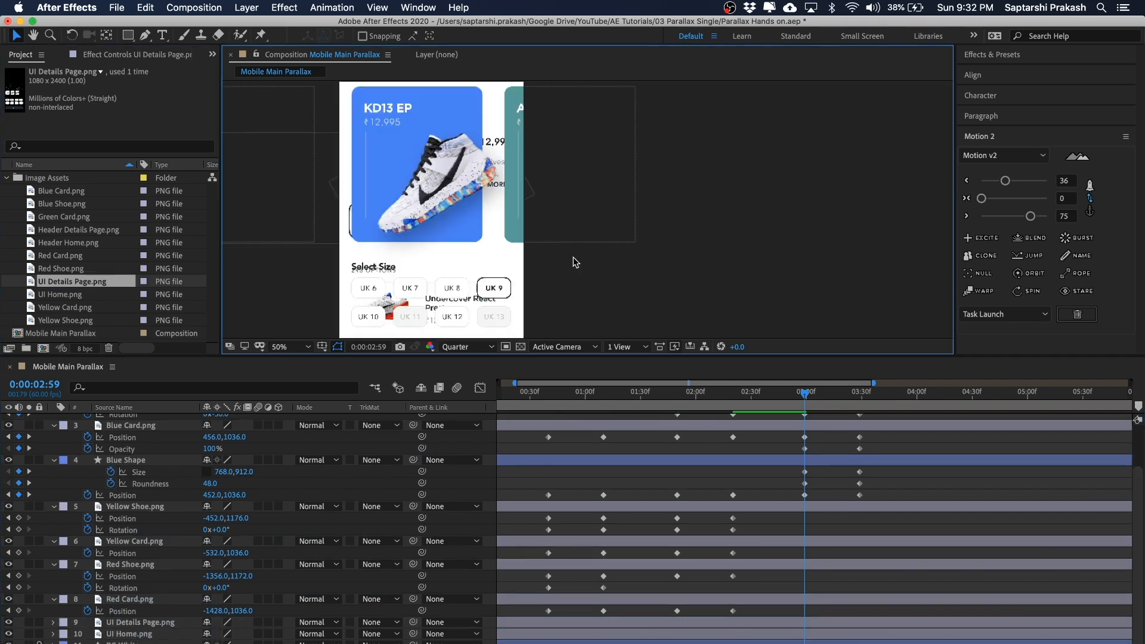
drag(436, 300, 474, 232)
key(v)
key(comma)
click(128, 622)
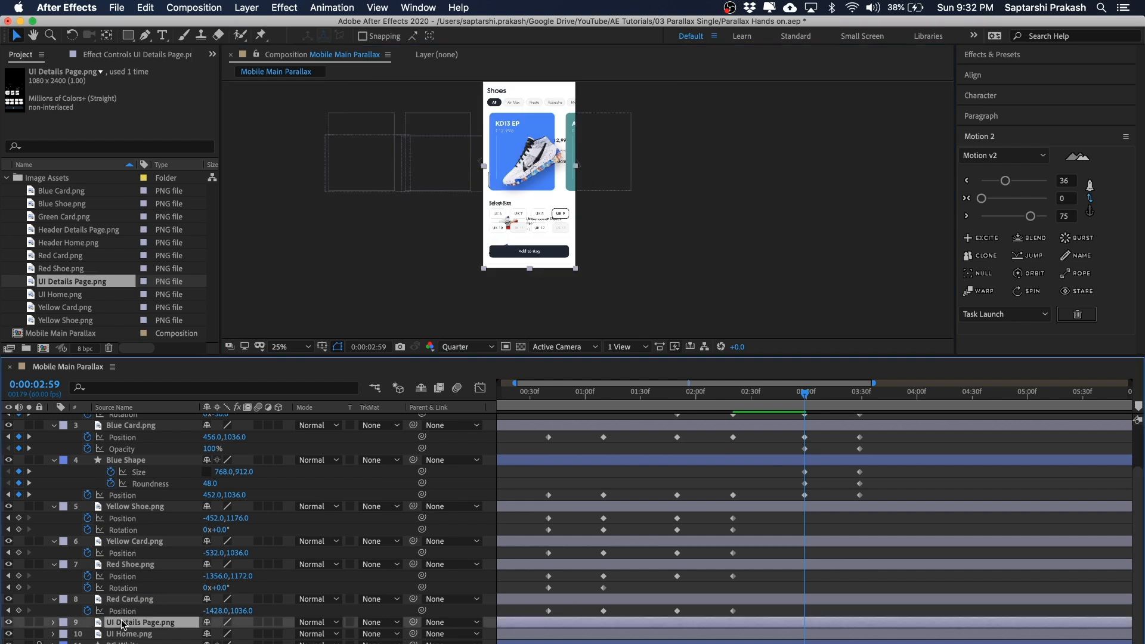
shift+click(124, 634)
scroll(660, 231, up, 4)
scroll(670, 213, down, 2)
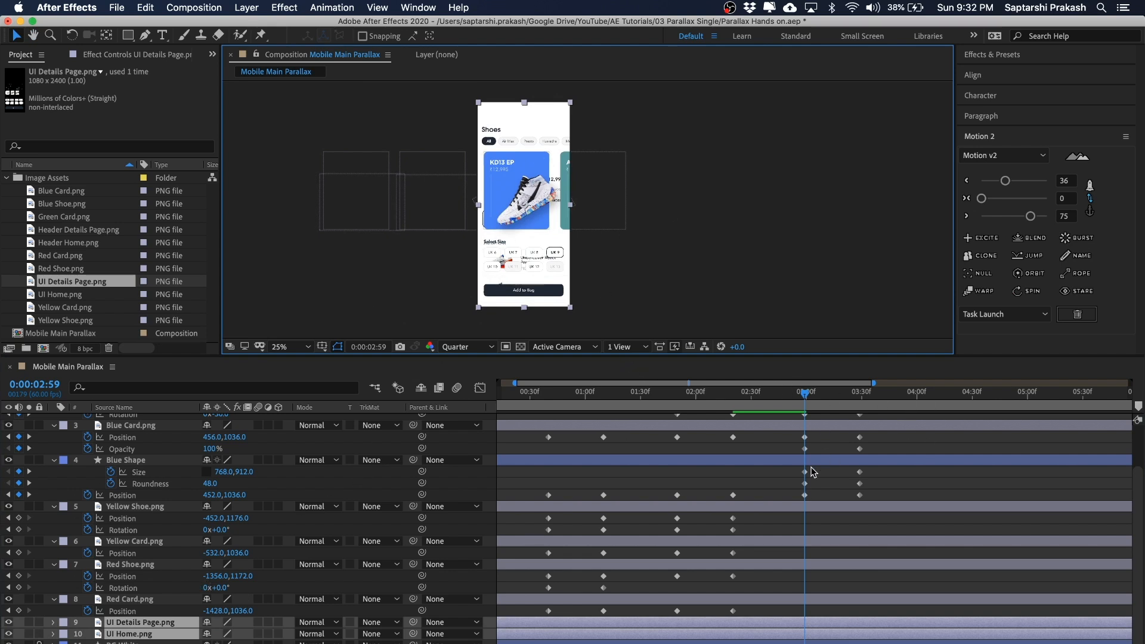
mouse_move(805, 397)
mouse_down()
mouse_move(859, 399)
mouse_move(806, 404)
mouse_up()
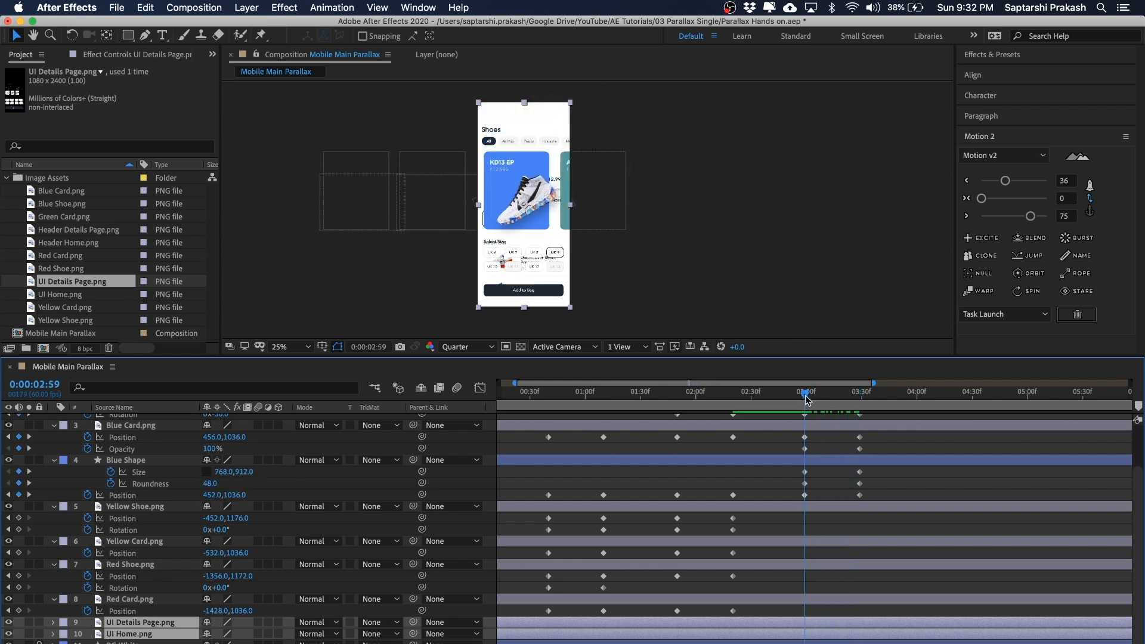
mouse_move(804, 393)
mouse_down()
mouse_move(863, 396)
mouse_move(805, 402)
mouse_up()
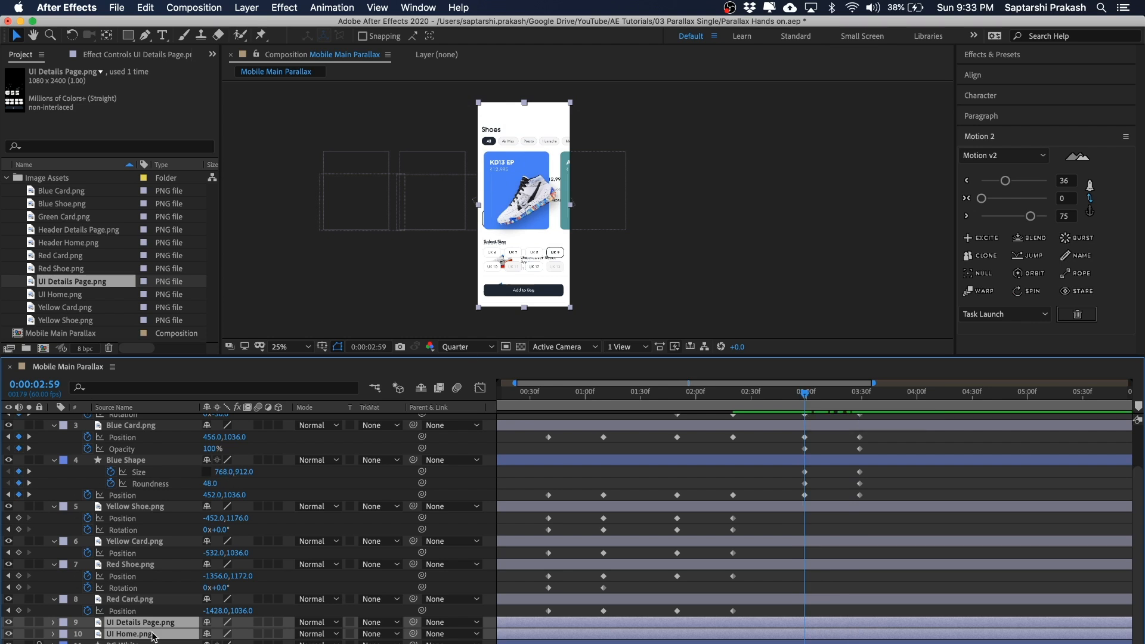
Hide the UI Details Page.png layer and select the UI Home.png layer
click(127, 601)
click(129, 624)
click(9, 622)
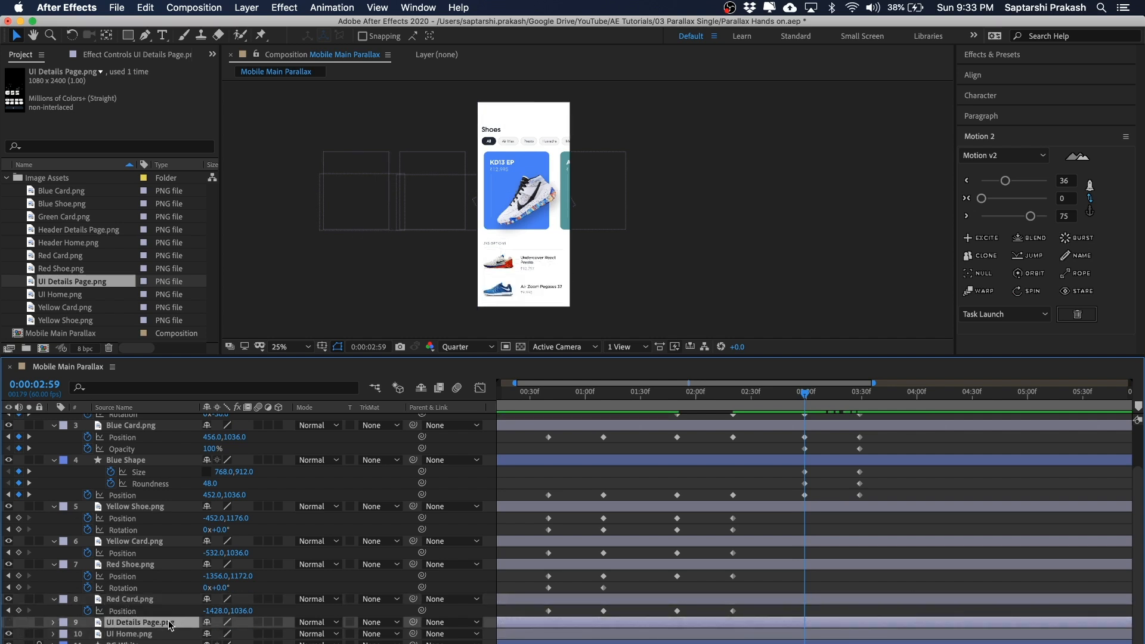
click(9, 622)
click(9, 622)
click(130, 635)
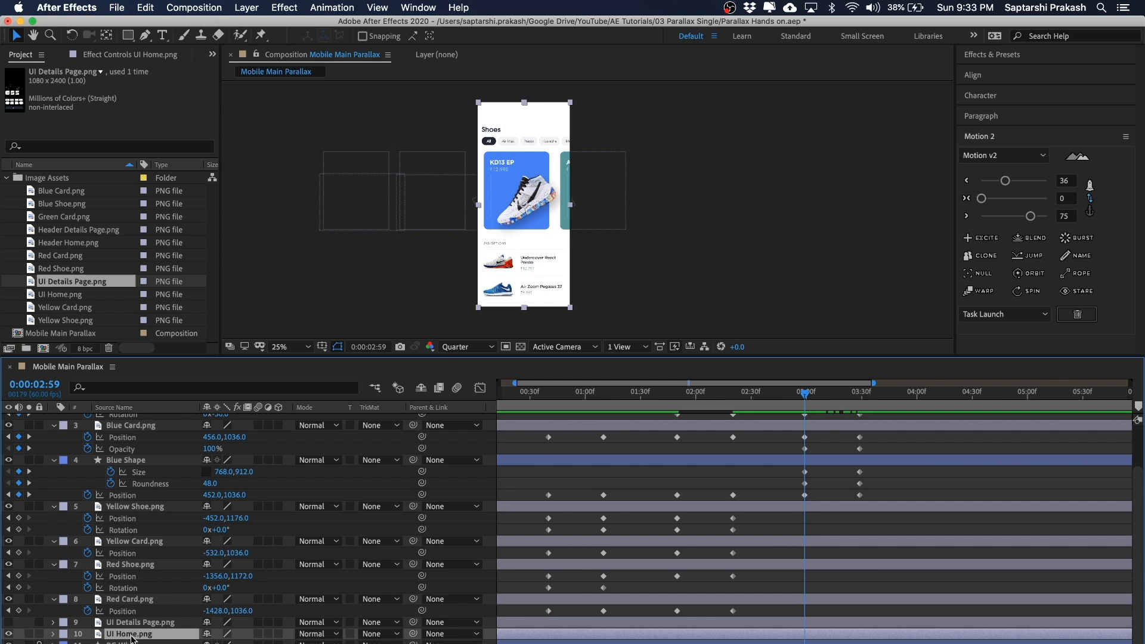
Keyframe the UI Home.png layer's Position at 0:00:02:59 and collapse the displayed properties of all layers
drag(578, 358, 577, 293)
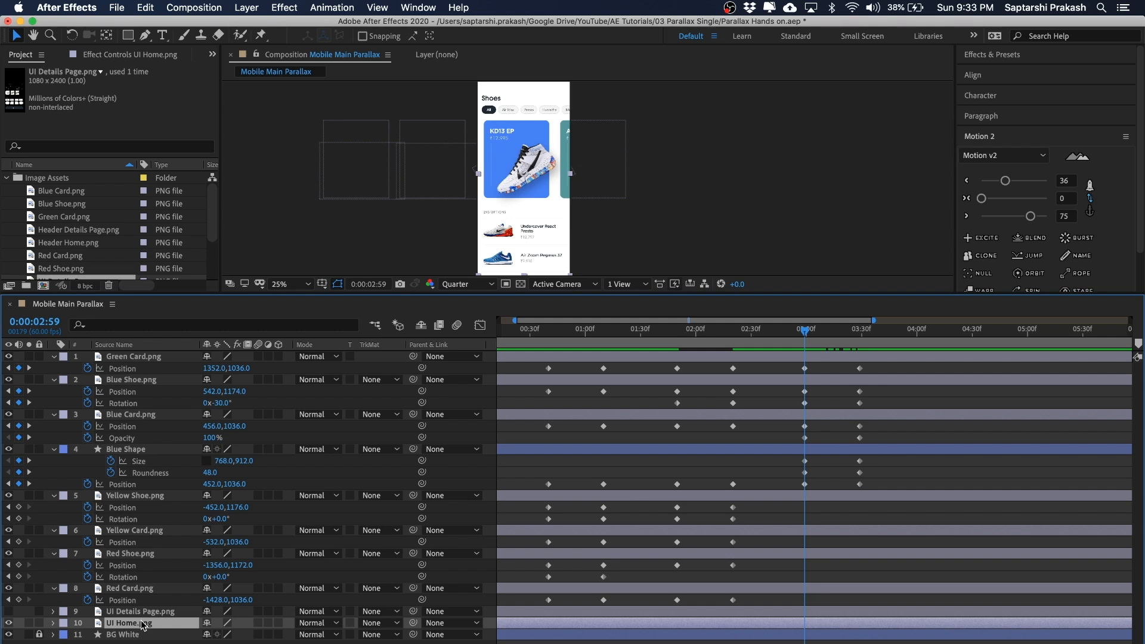
key(p)
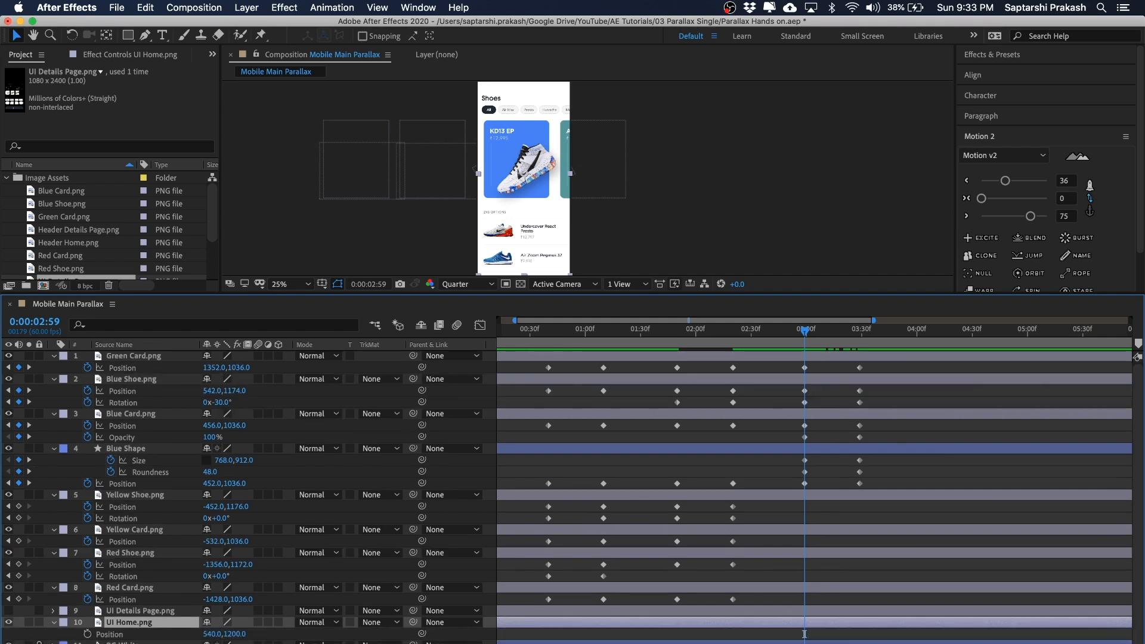
key(alt+shift+p)
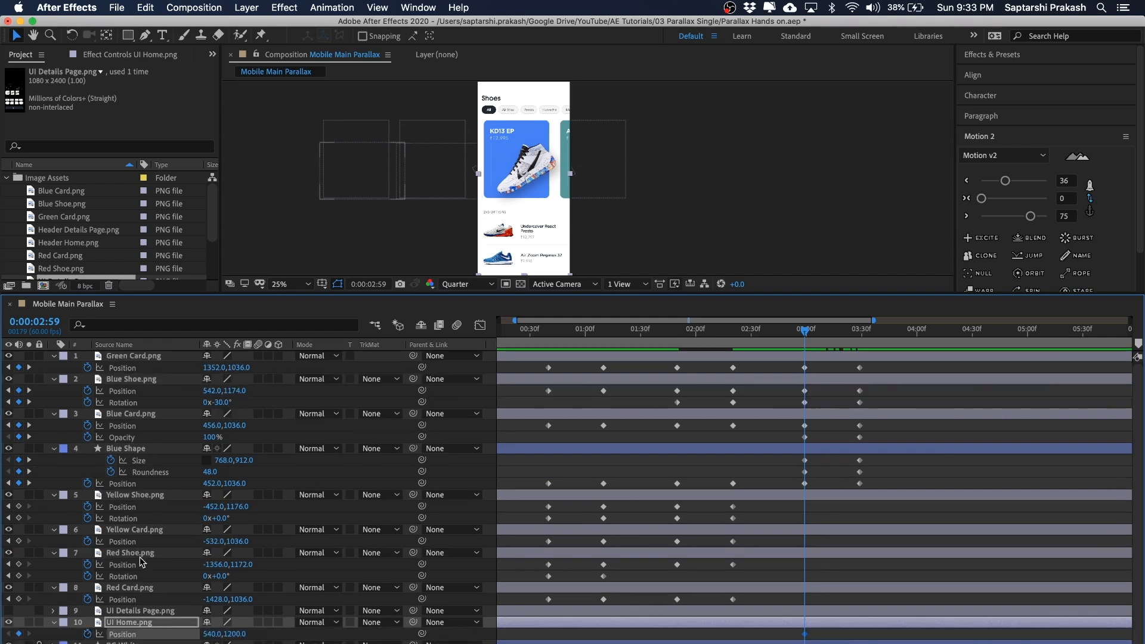
click(587, 472)
key(u)
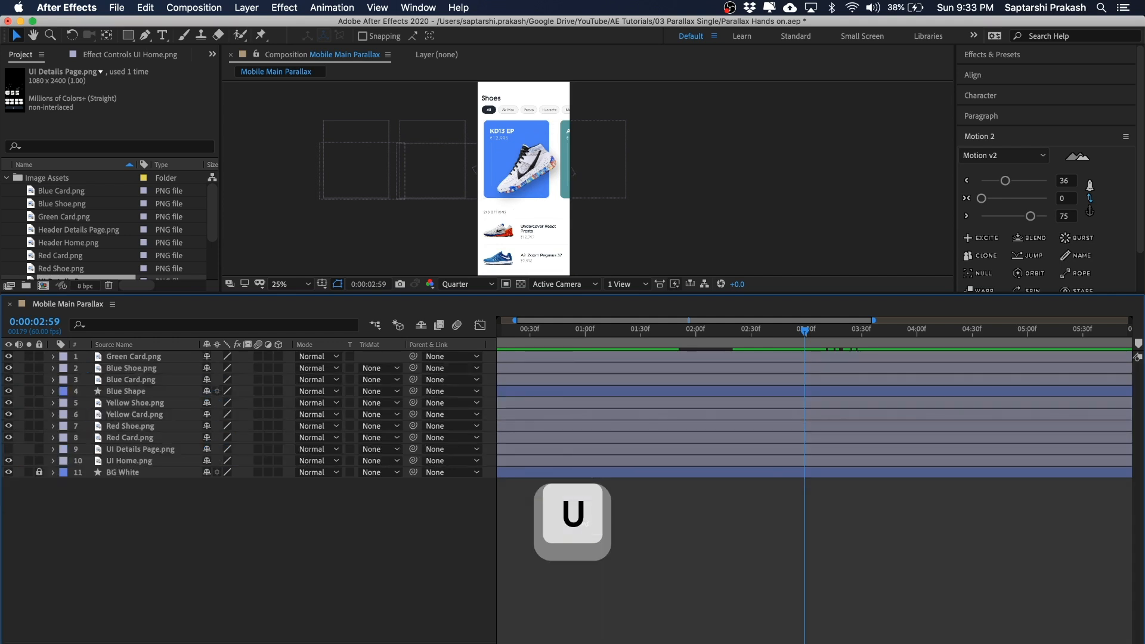
Reveal the UI Home.png layer's Position and Opacity, and keyframe its Opacity at 100% at 0:00:02:59
click(122, 457)
key(p)
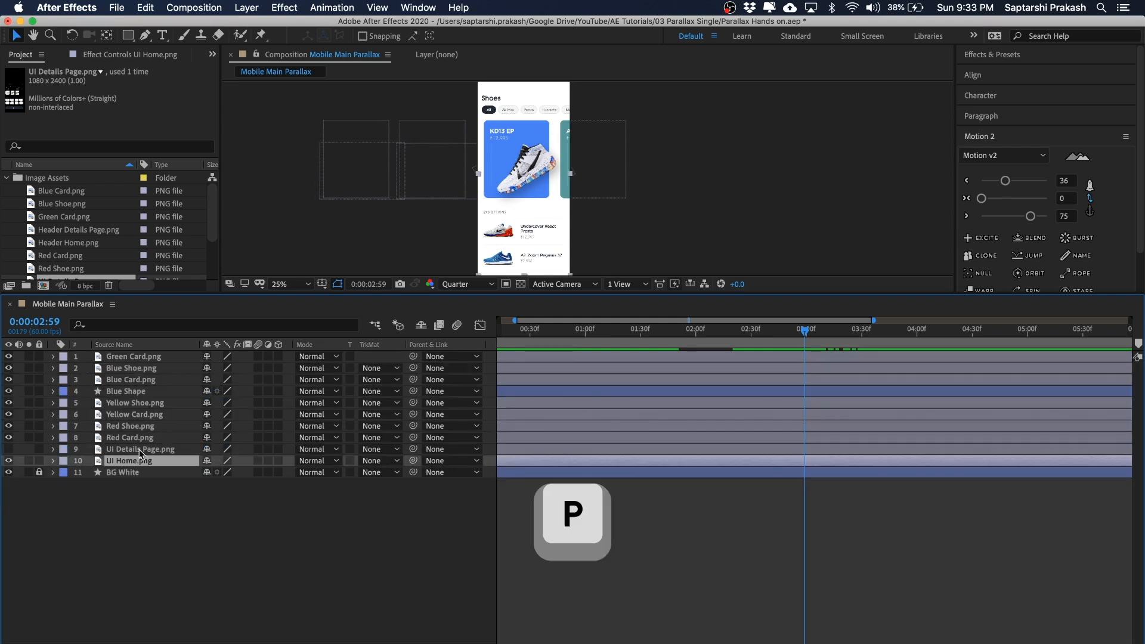
click(756, 531)
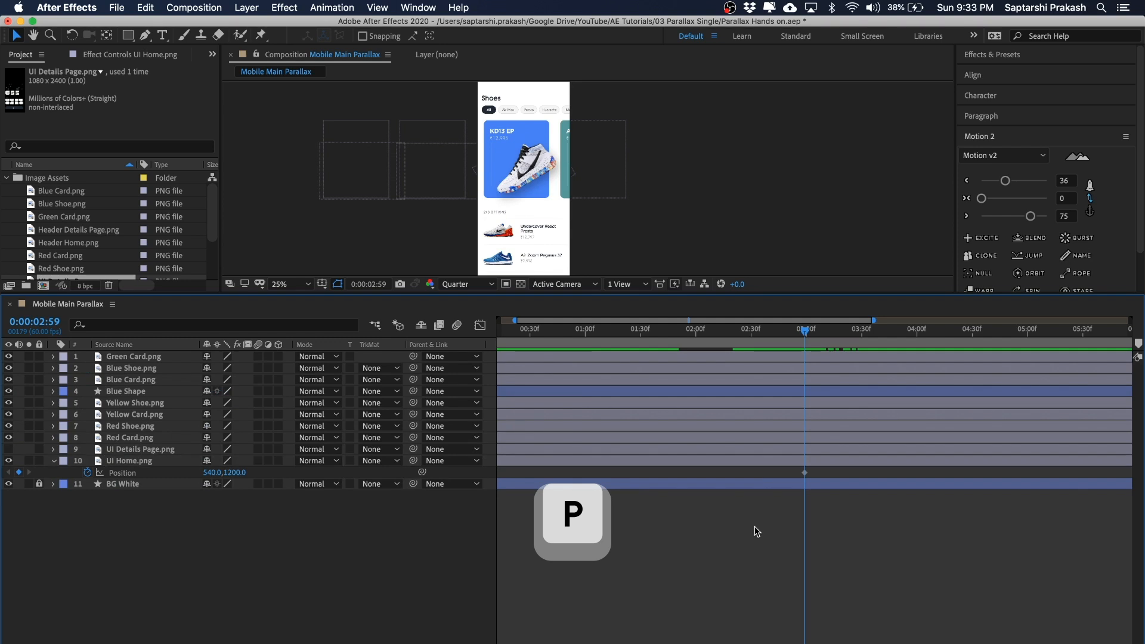
click(760, 465)
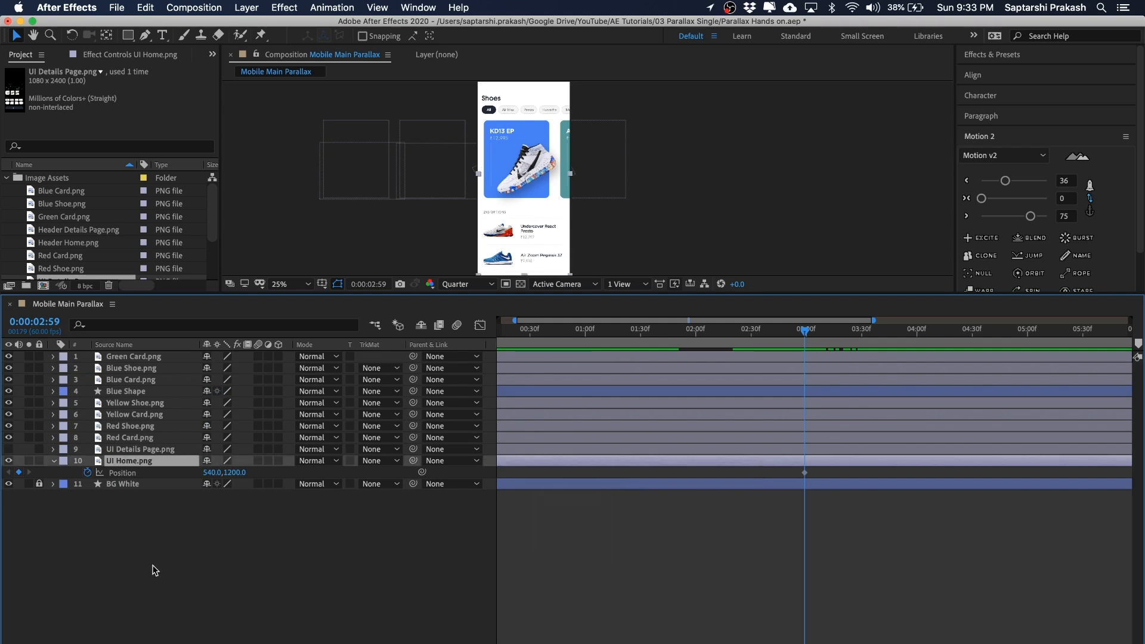
key(shift+t)
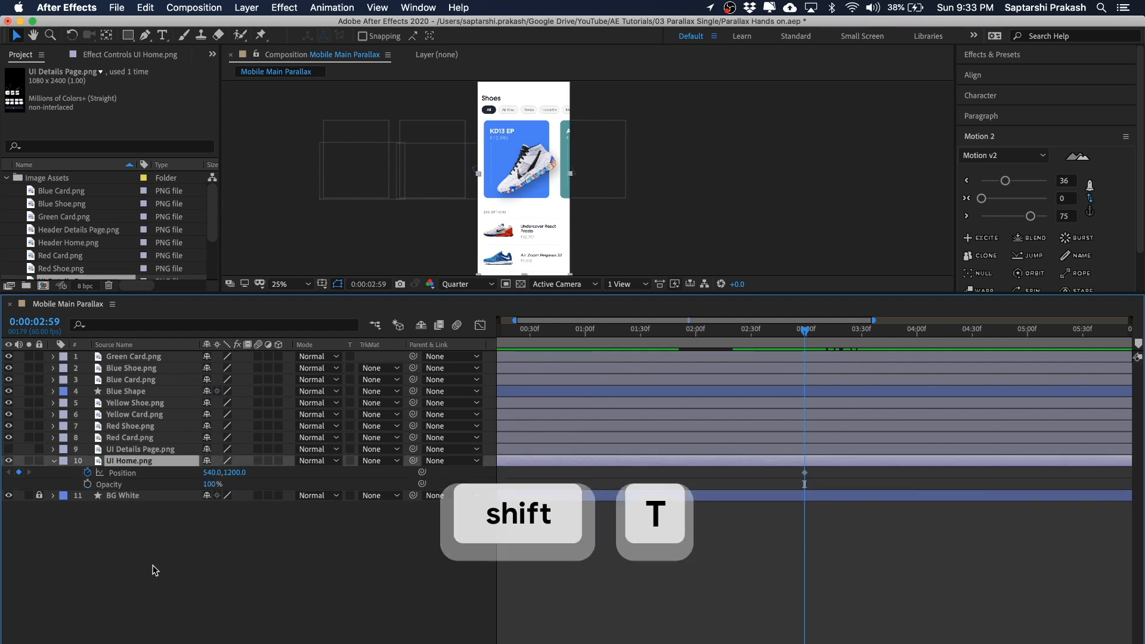
click(88, 484)
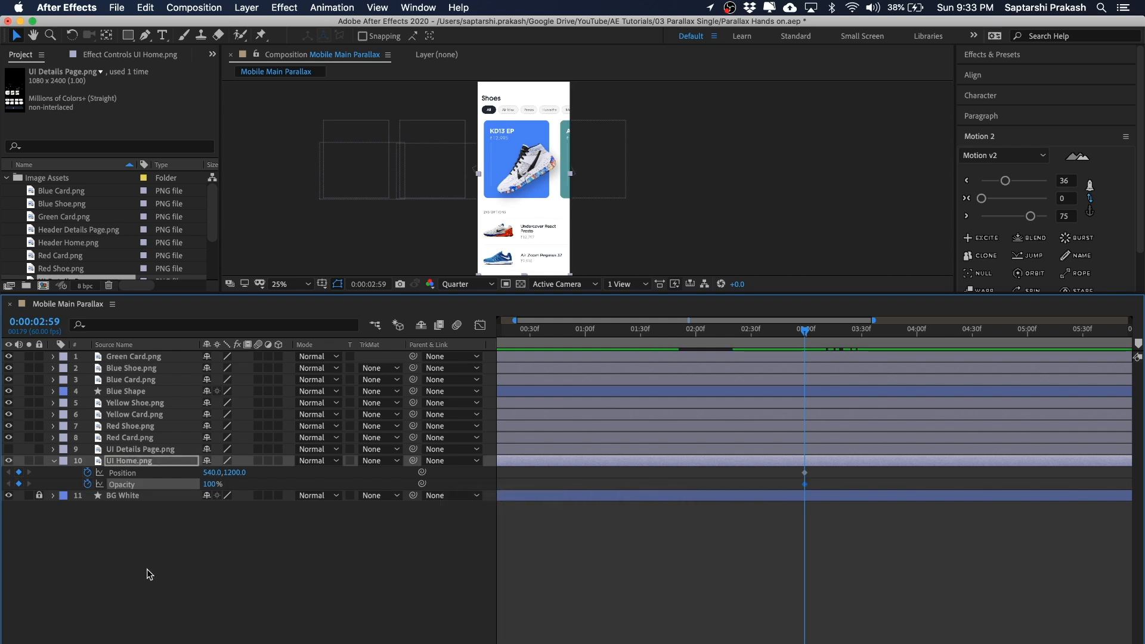
Add Position and Opacity keyframes to the UI Home.png layer at 0:00:03:29
key(shift+Page_Down)
key(shift+Page_Down)
key(shift+Page_Down)
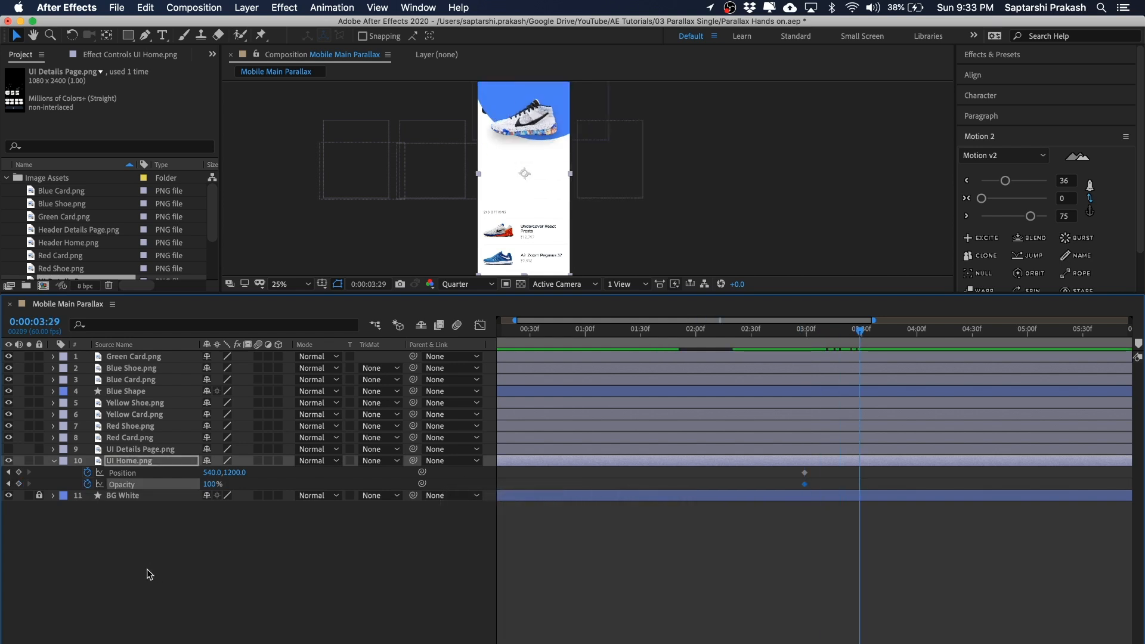
click(18, 473)
click(18, 484)
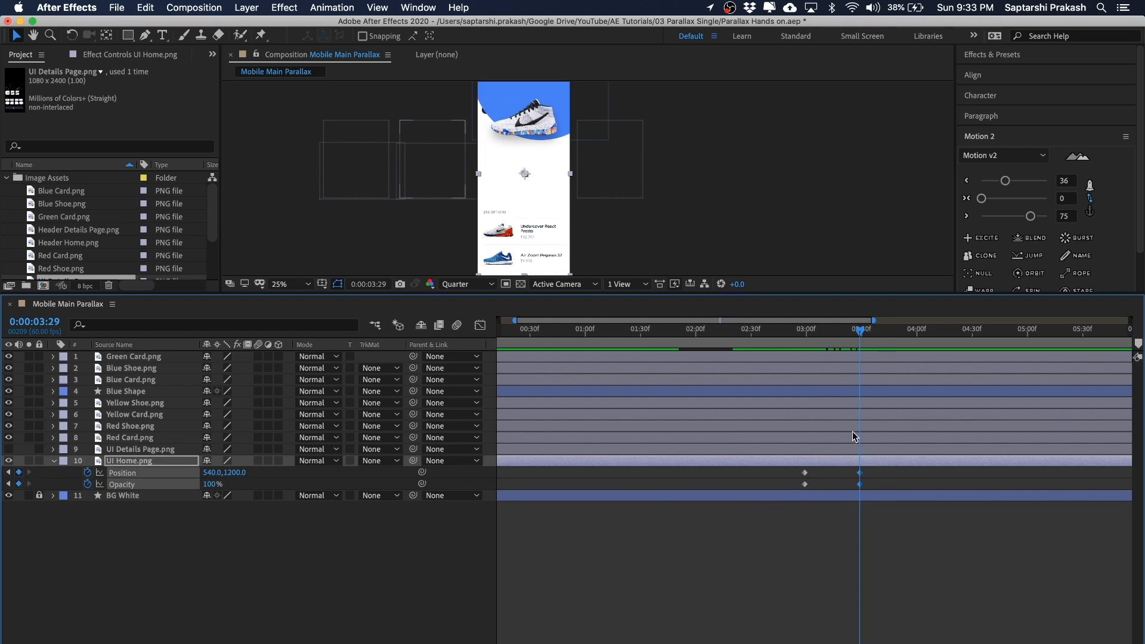
At 0:00:03:29, move the UI Home.png layer up to Position 540, 960 and set its Opacity to 0%
scroll(657, 188, down, 1)
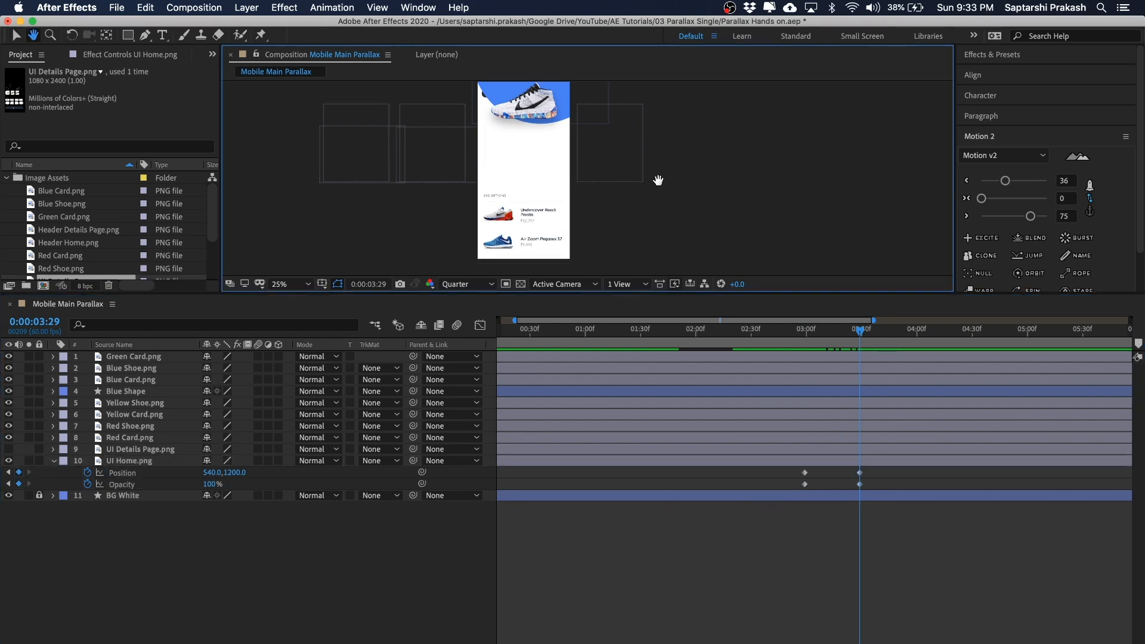
key(super+v)
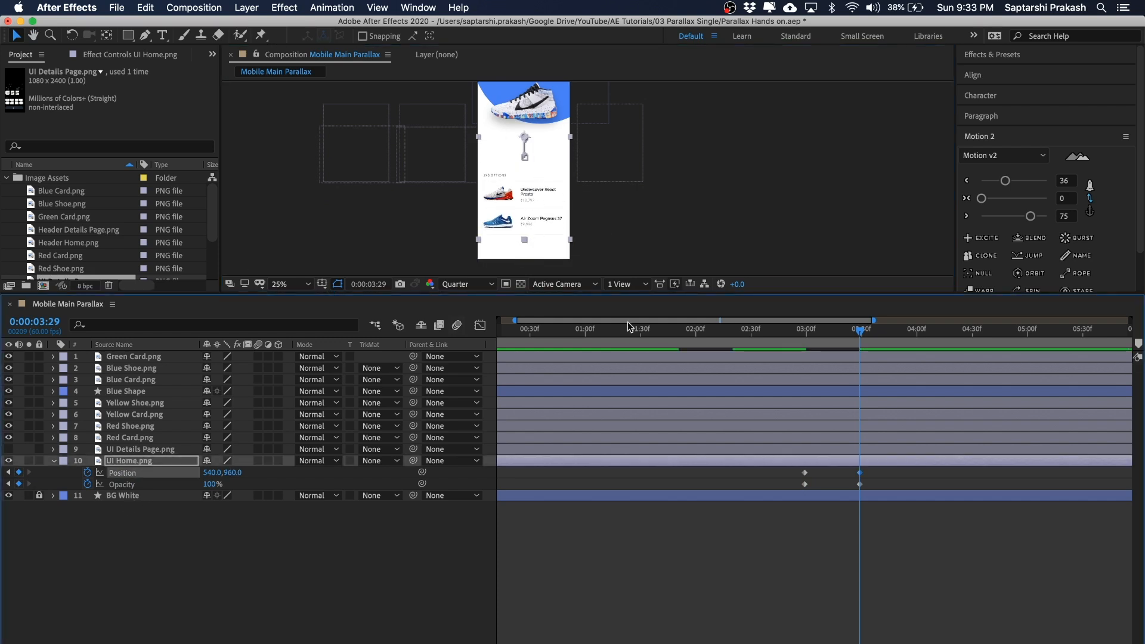
click(210, 486)
text(0)
key(Return)
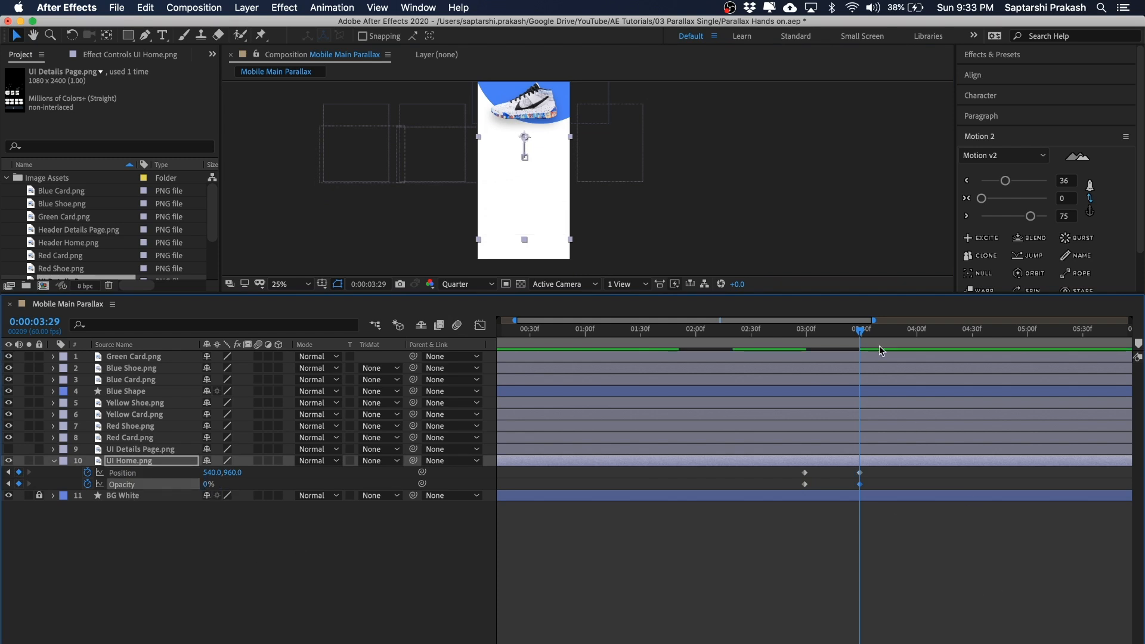
Preview the UI Home.png fade, return to 0:00:02:59 and make the UI Details Page.png layer visible
mouse_move(859, 329)
mouse_down()
mouse_move(796, 331)
mouse_move(896, 331)
mouse_move(809, 332)
mouse_move(813, 350)
mouse_move(871, 346)
mouse_move(805, 353)
mouse_move(860, 352)
mouse_up()
drag(799, 299, 796, 376)
click(808, 321)
drag(859, 412, 806, 421)
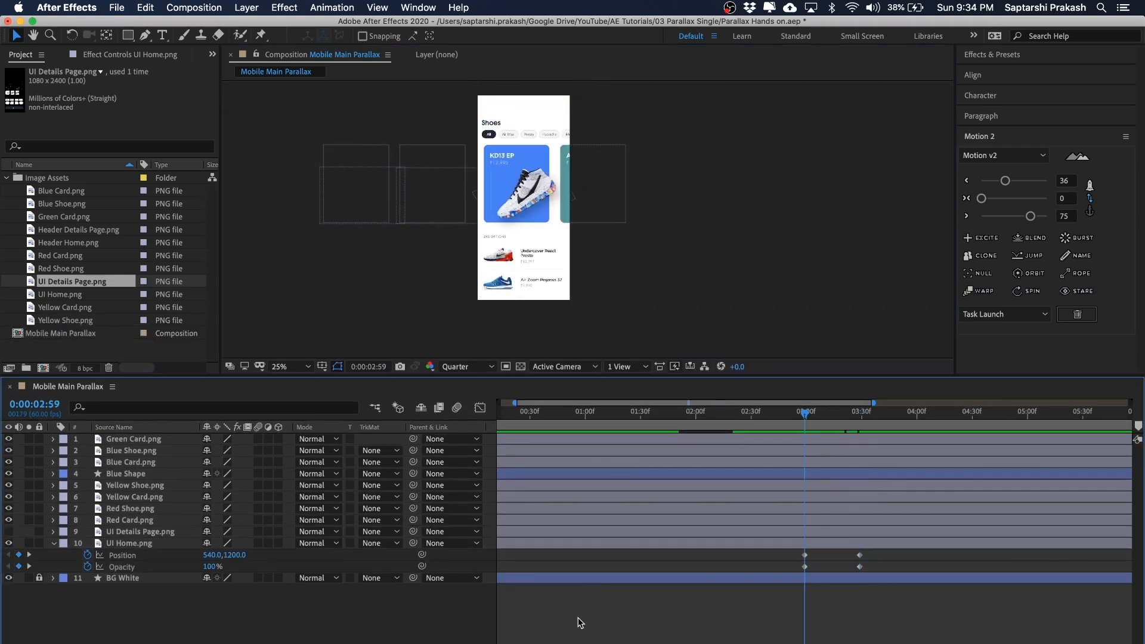
click(8, 533)
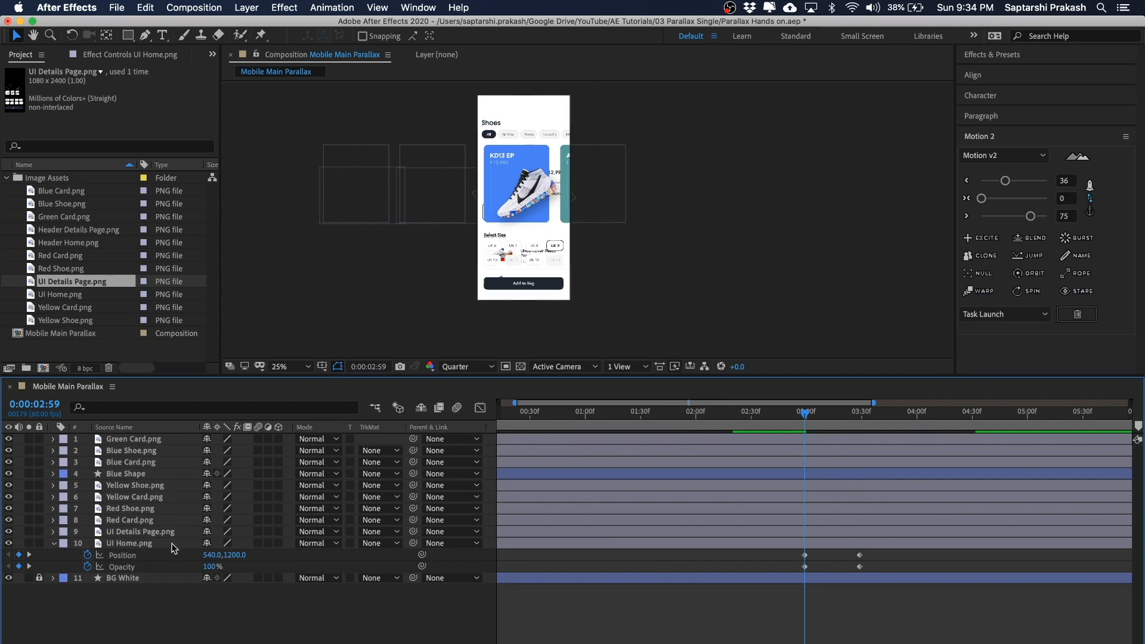
click(142, 536)
click(664, 274)
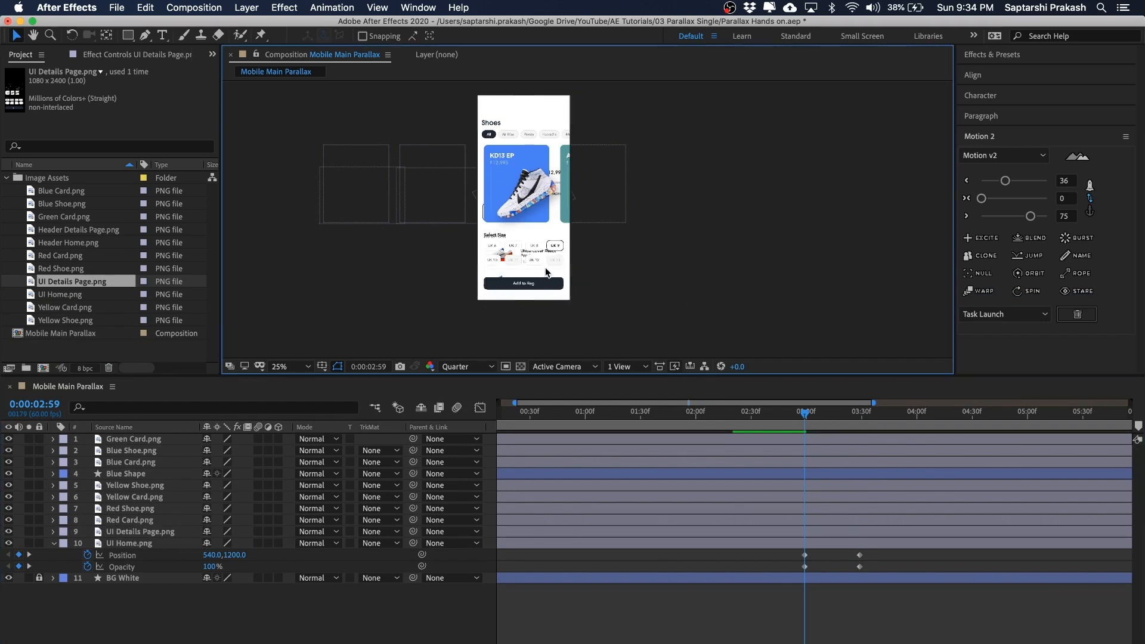
Add Position and Opacity keyframes to the UI Details Page.png layer at 0:00:02:59
click(136, 534)
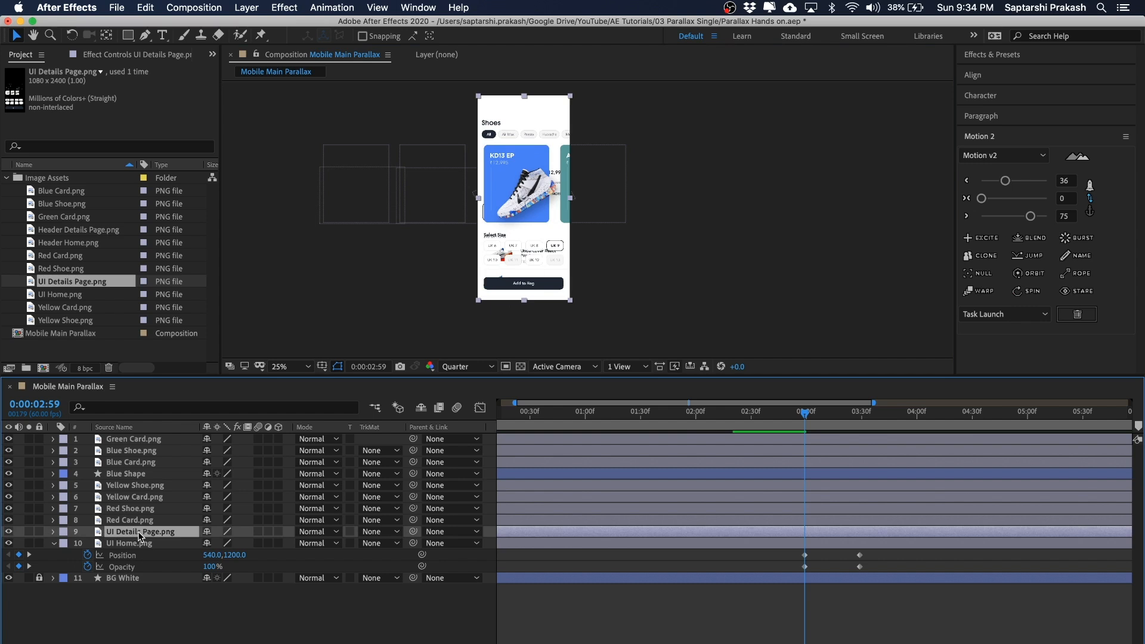
key(p)
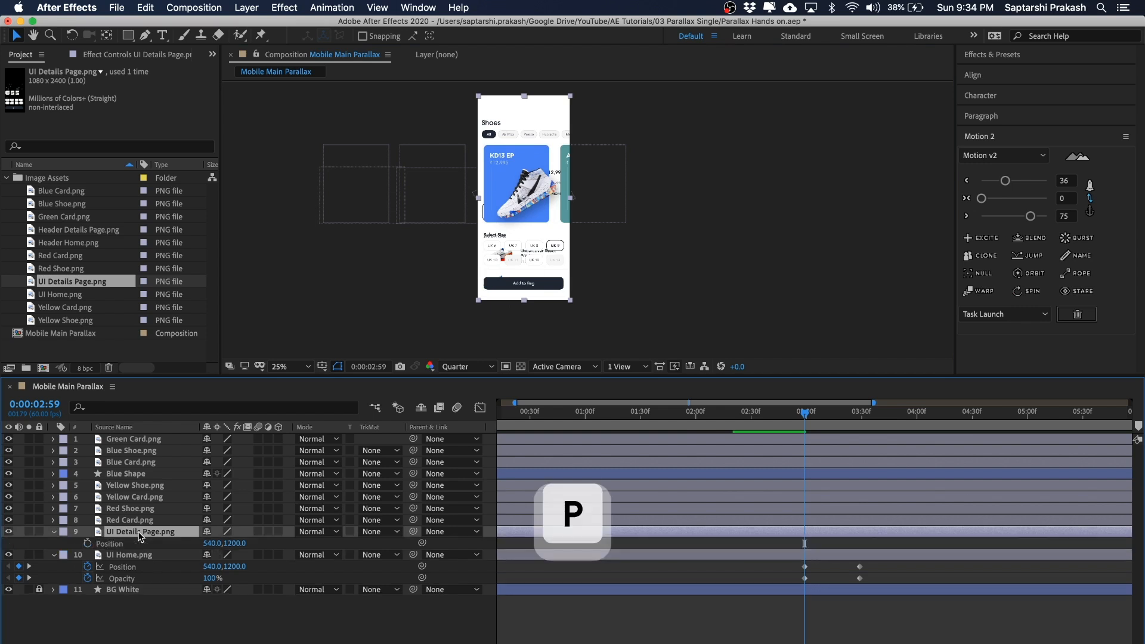
click(87, 543)
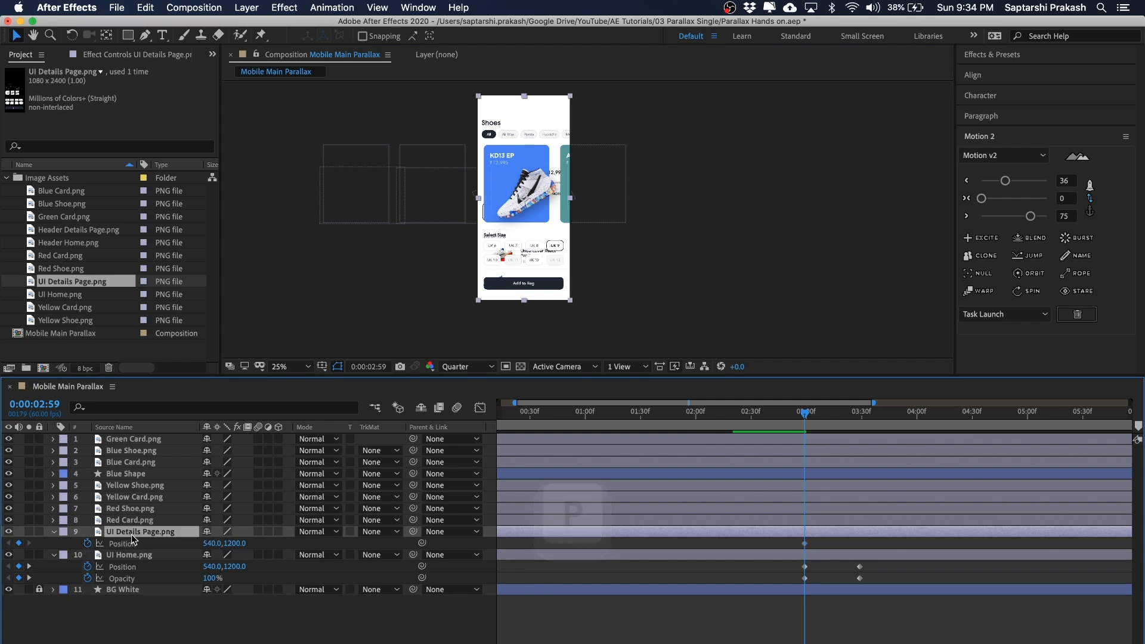
key(shift+t)
click(87, 555)
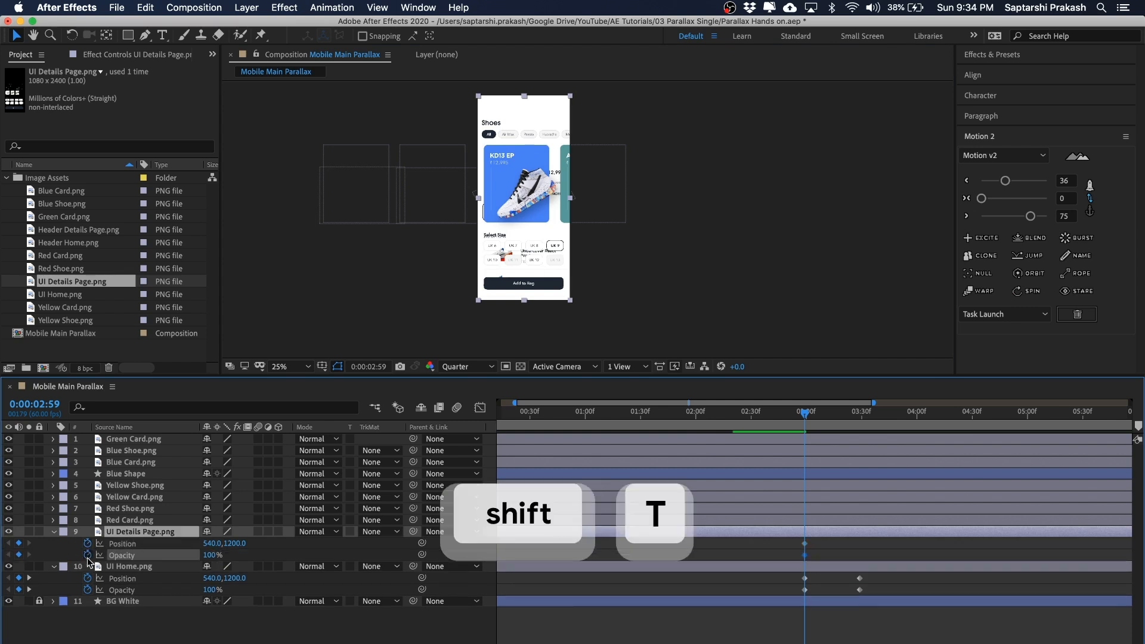
Add keyframes holding the UI Details Page.png layer's Position at 540, 1200 and Opacity at 100% at 0:00:03:29
key(super+shift+Right)
key(super+shift+Right)
key(super+shift+Right)
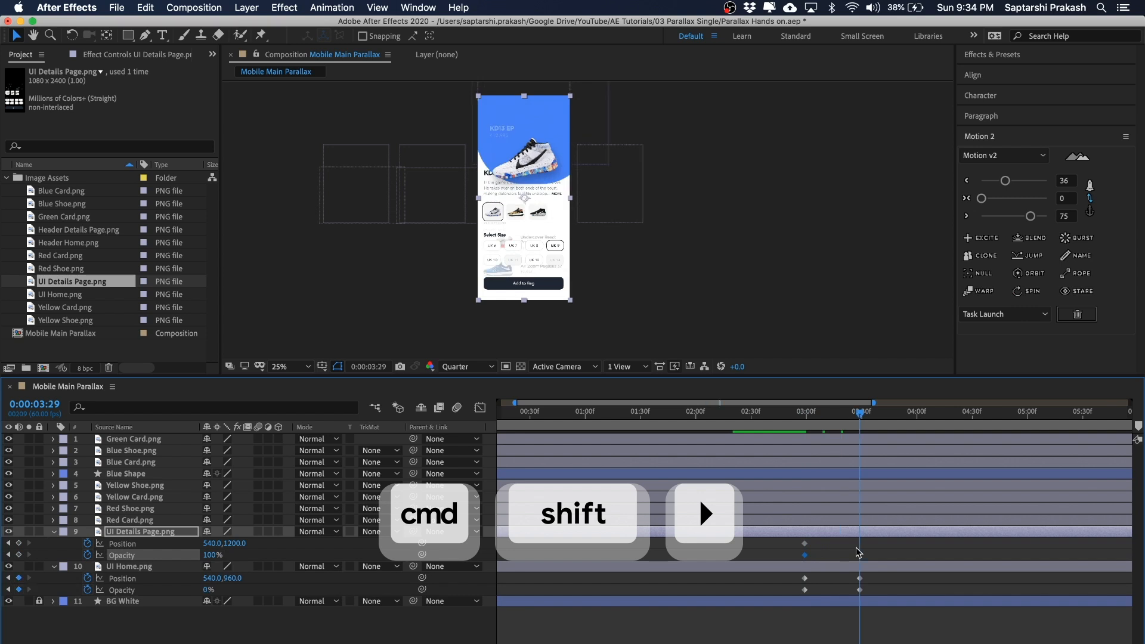
click(18, 543)
click(18, 555)
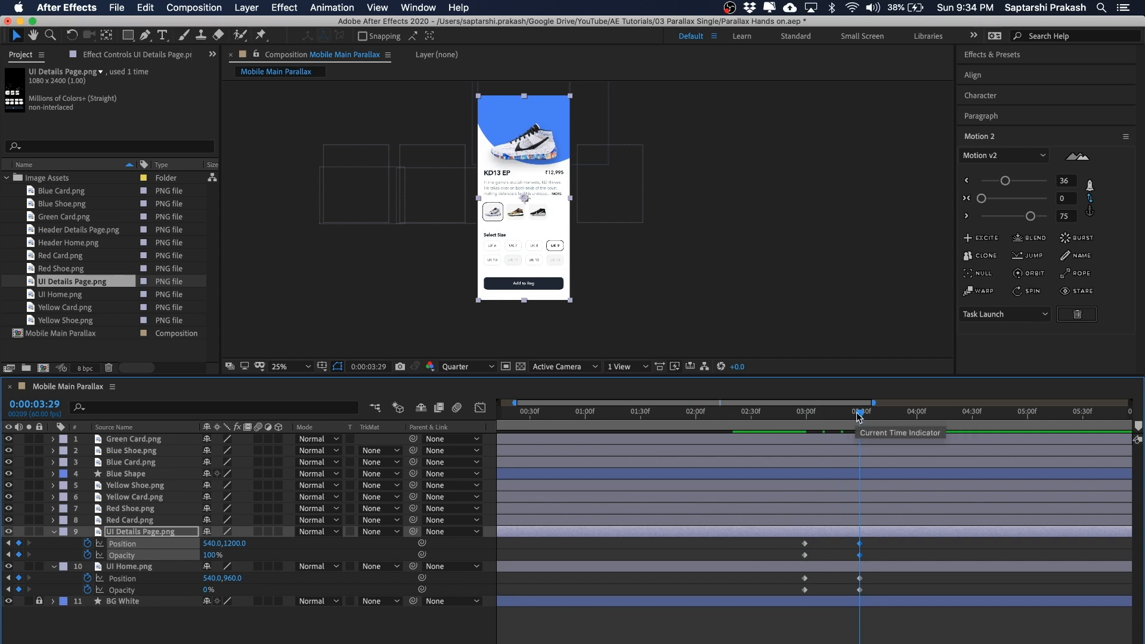
click(742, 230)
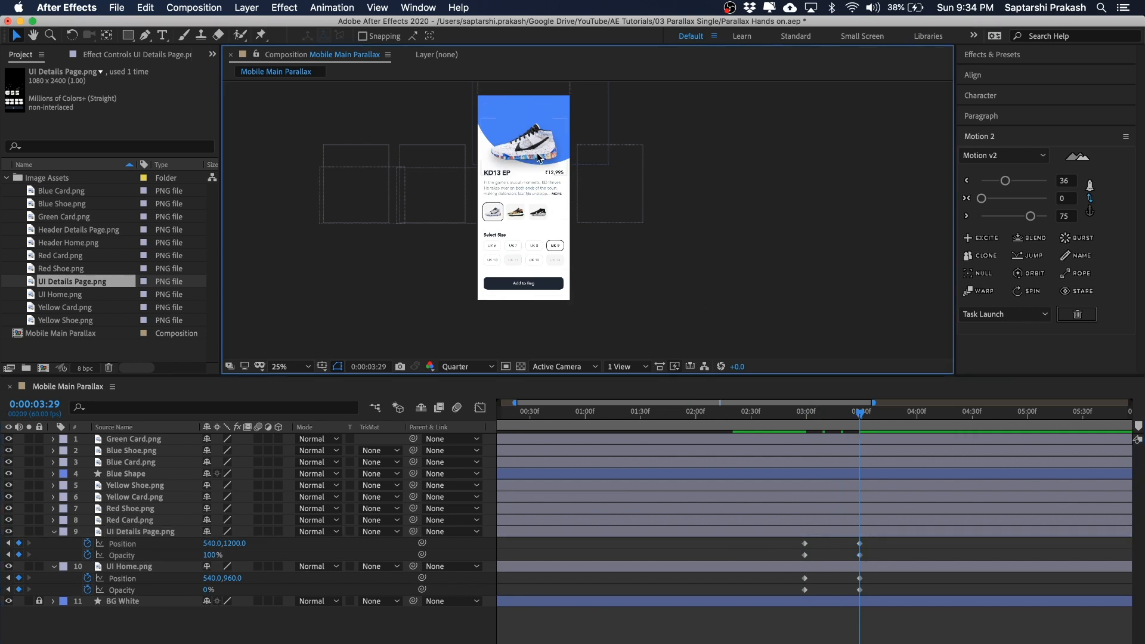
At 0:00:02:59, move the UI Details Page.png layer down to Position 540, 1440 and set its Opacity to 0%
drag(853, 417, 799, 421)
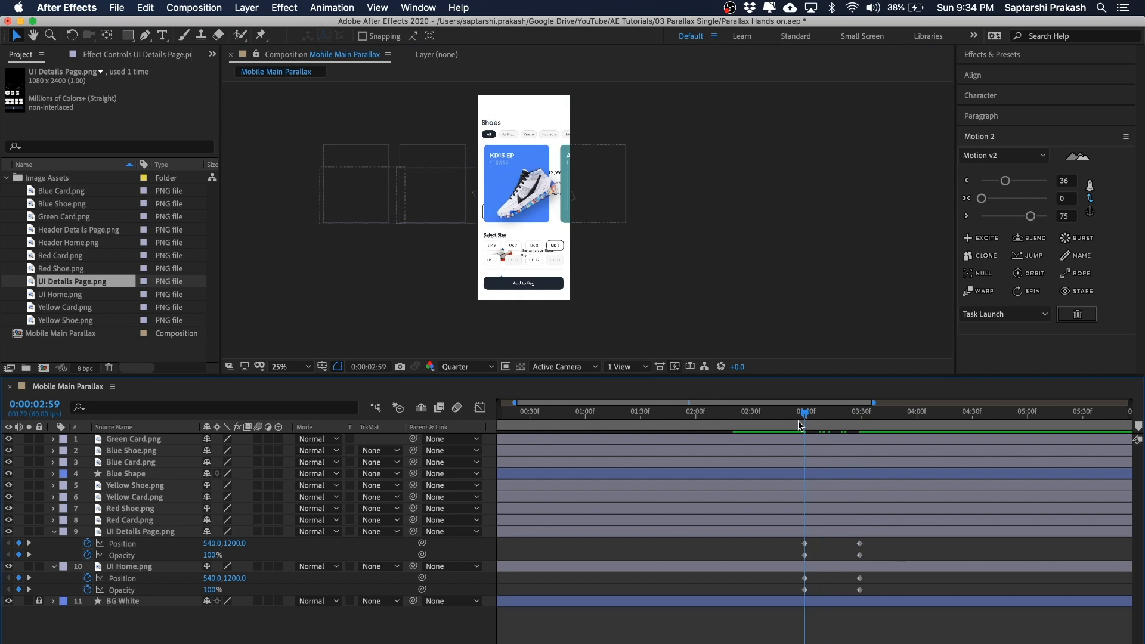
click(136, 533)
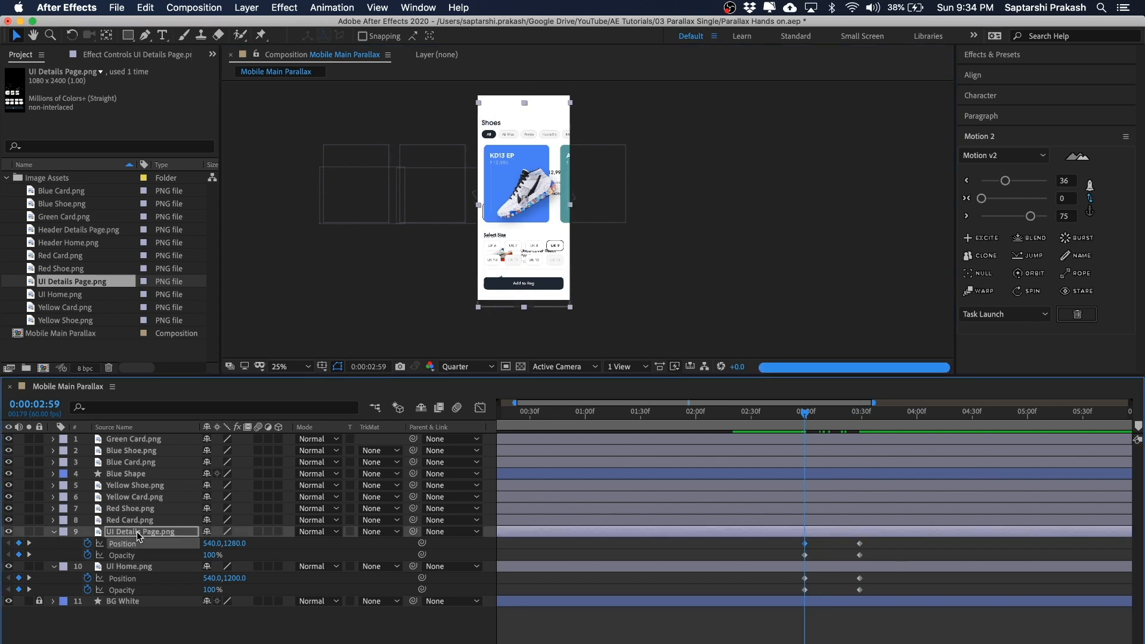
key(shift+Down)
key(shift+Down)
key(shift+Down)
key(shift+Down)
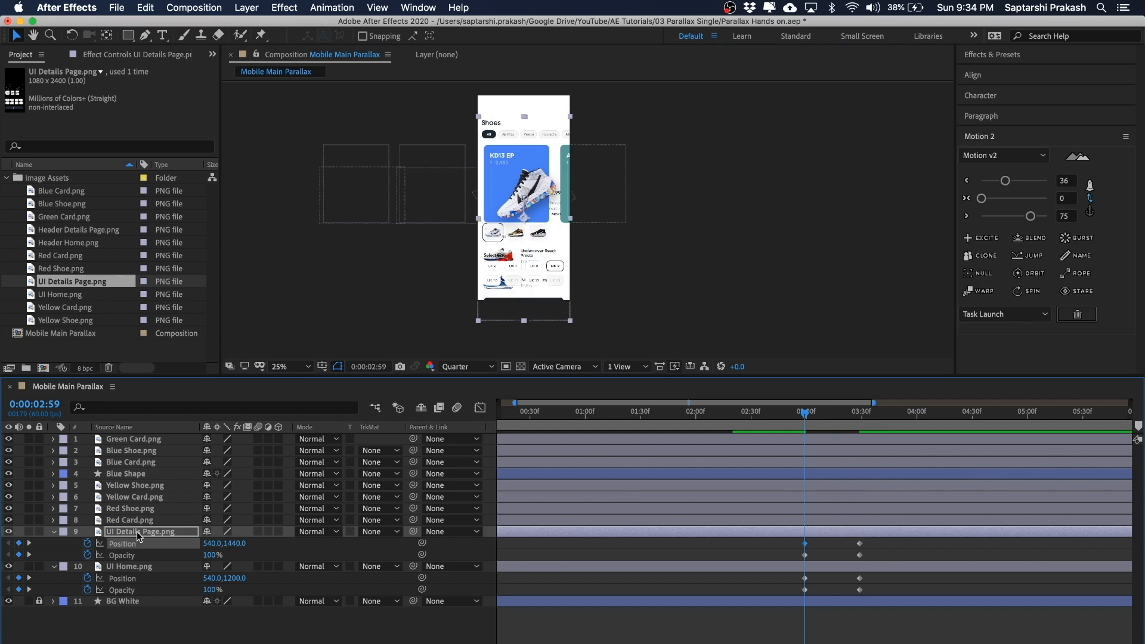
key(shift+Down)
key(shift+Down)
click(212, 556)
text(0)
key(Return)
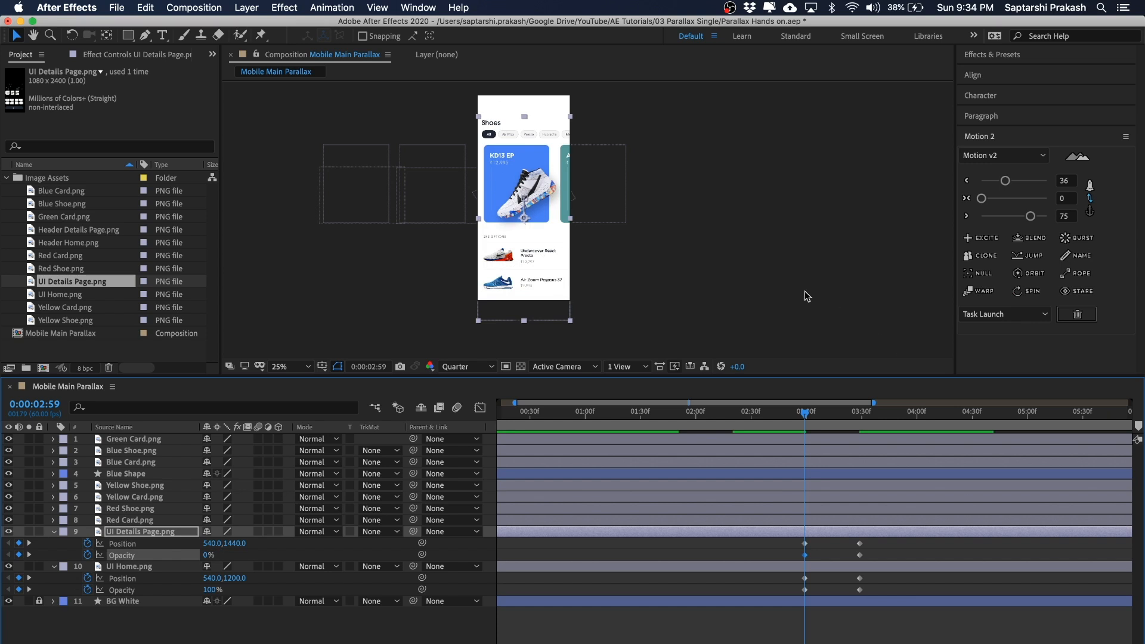
Preview the transition from the home UI to the details page around 0:00:02:59 and examine the screen's header area
click(805, 291)
mouse_move(808, 418)
mouse_down()
mouse_move(871, 413)
mouse_move(815, 425)
mouse_move(876, 422)
mouse_move(813, 428)
mouse_move(879, 424)
mouse_move(794, 435)
mouse_move(808, 440)
mouse_up()
key(minus)
key(minus)
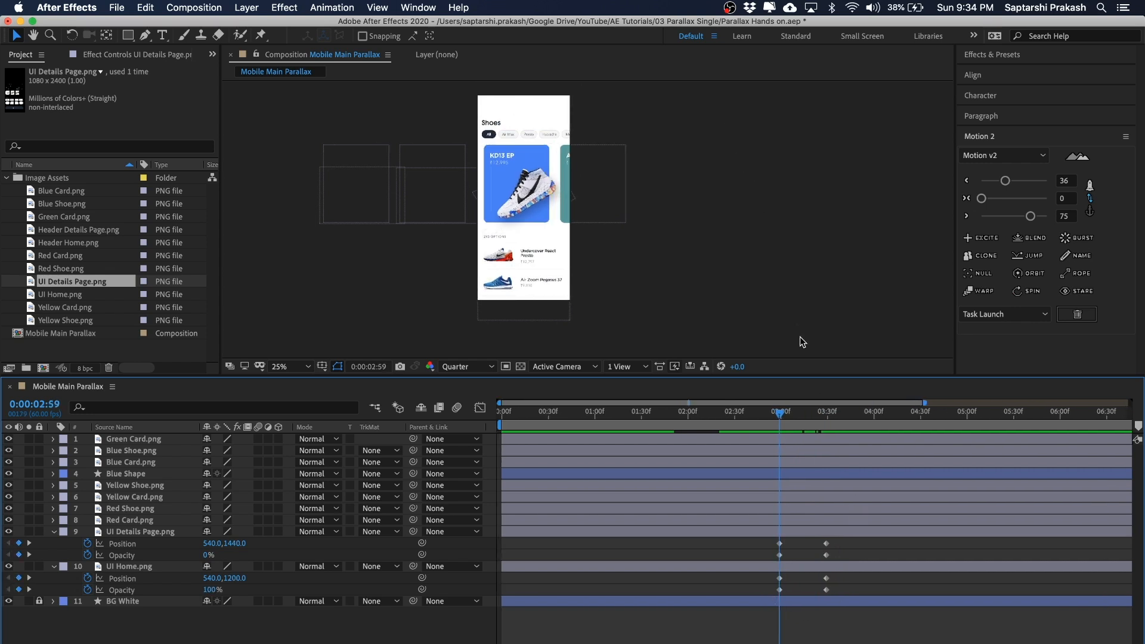
mouse_move(781, 416)
mouse_down()
mouse_move(821, 416)
mouse_move(784, 425)
mouse_up()
scroll(690, 200, up, 2)
drag(535, 126, 535, 153)
key(v)
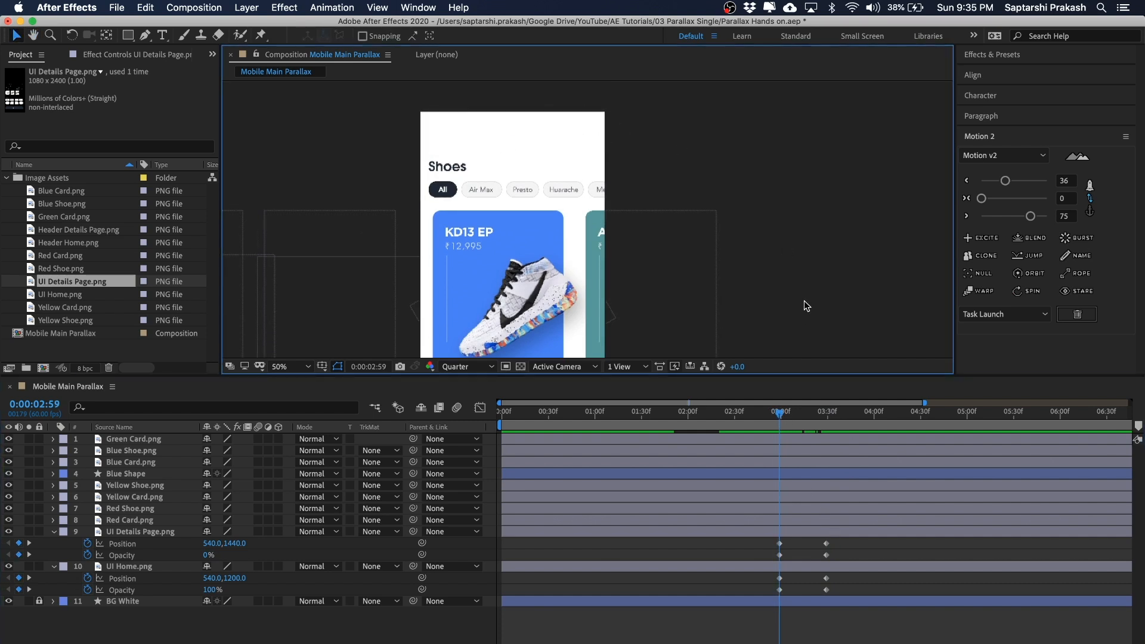
Add Header Home.png and Header Details Page.png to the composition above all other layers
click(66, 243)
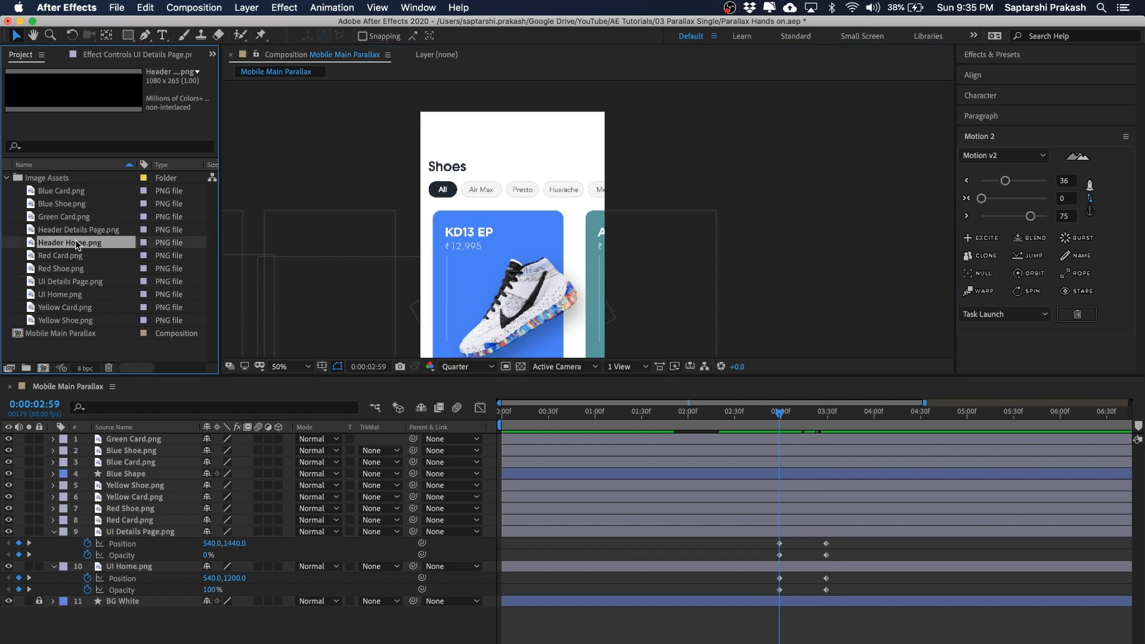
shift+click(80, 232)
drag(80, 245, 138, 441)
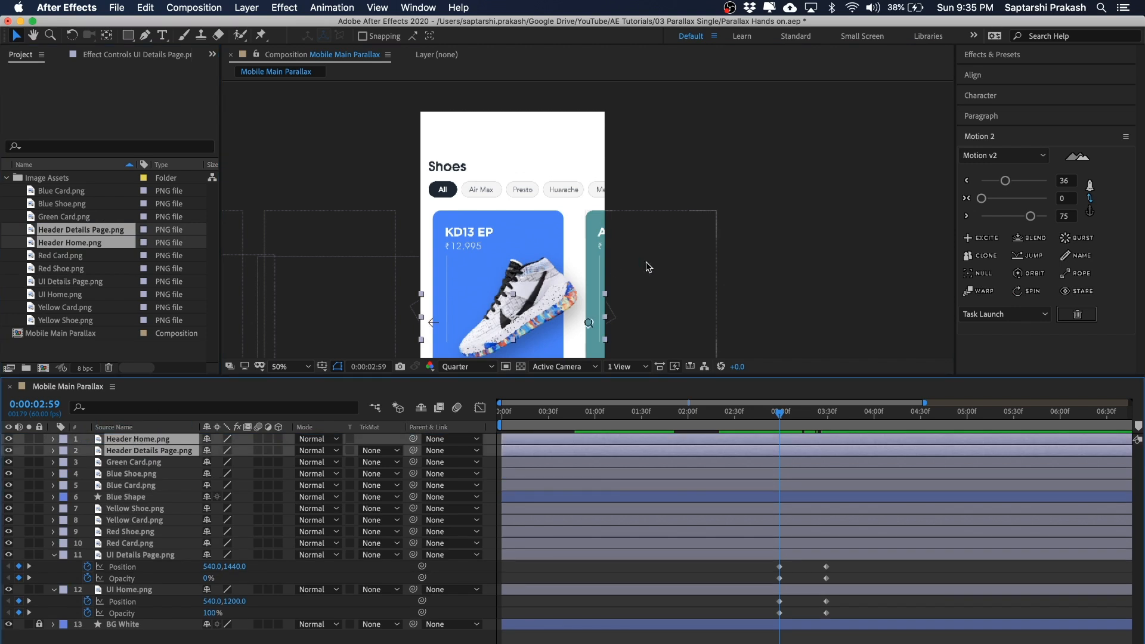
Align the Header Home.png and Header Details Page.png layers to the top edge of the composition
drag(490, 322, 487, 261)
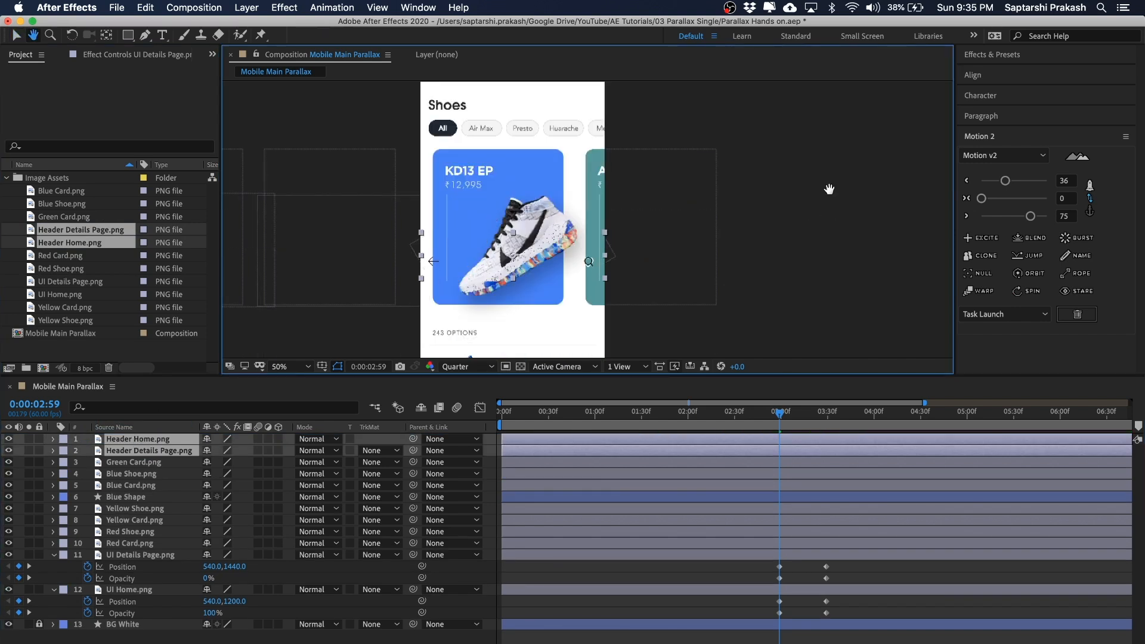
drag(830, 189, 831, 206)
key(v)
click(141, 440)
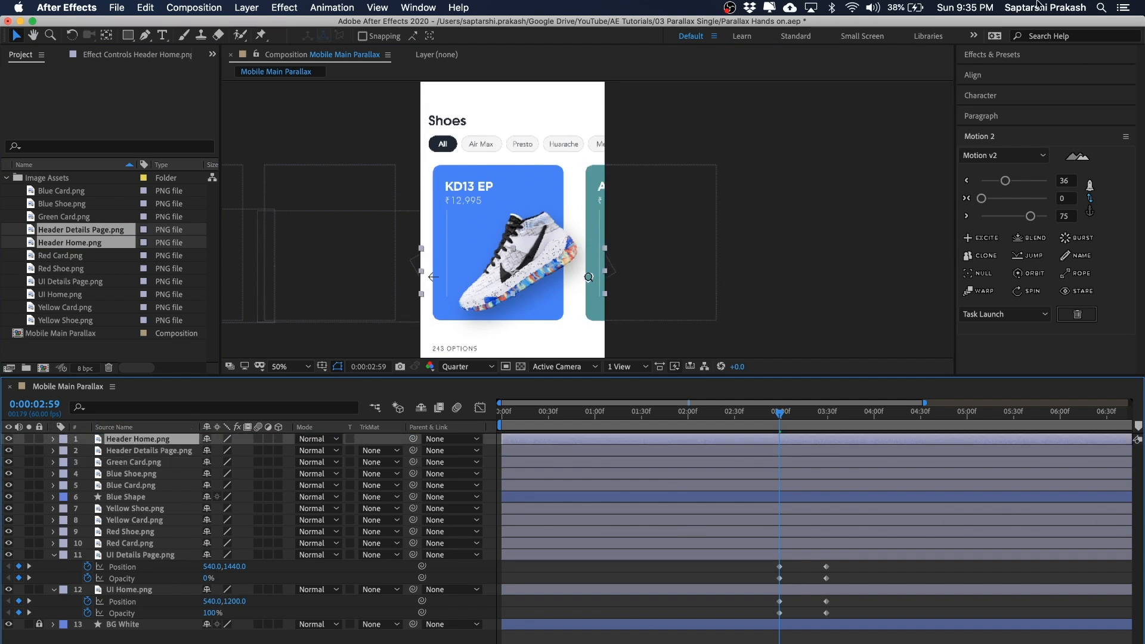
click(973, 72)
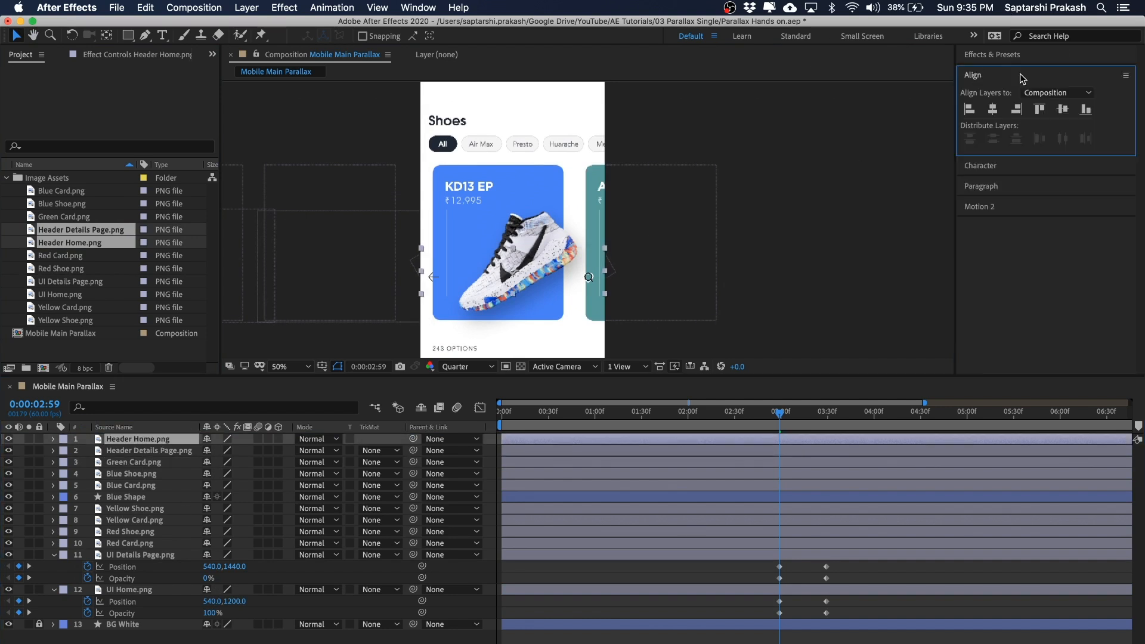
click(1040, 112)
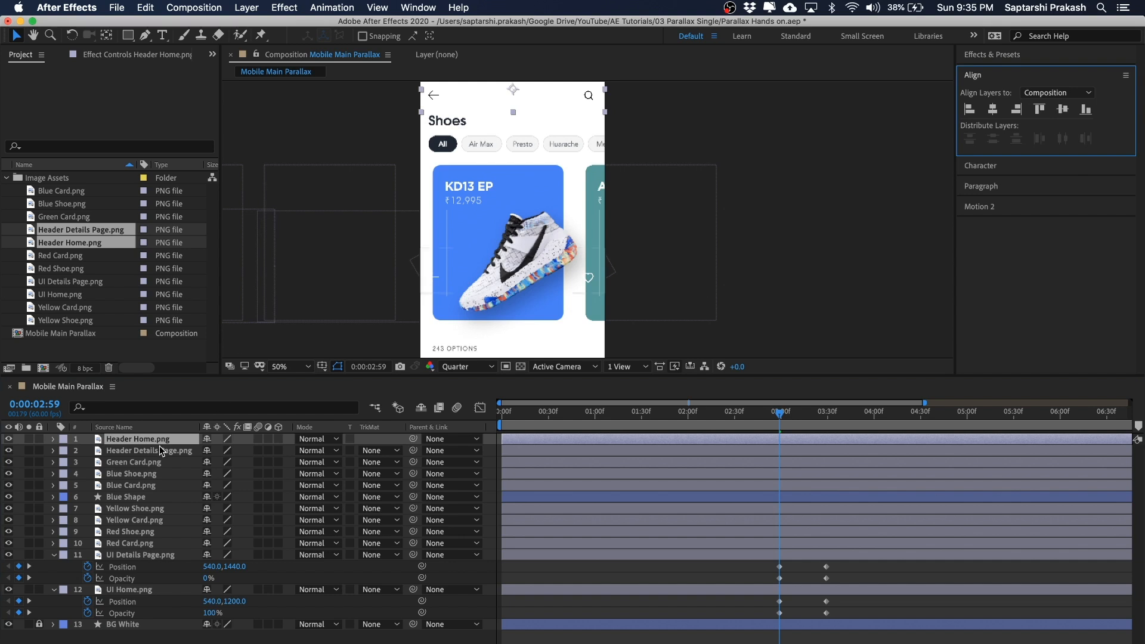
click(182, 452)
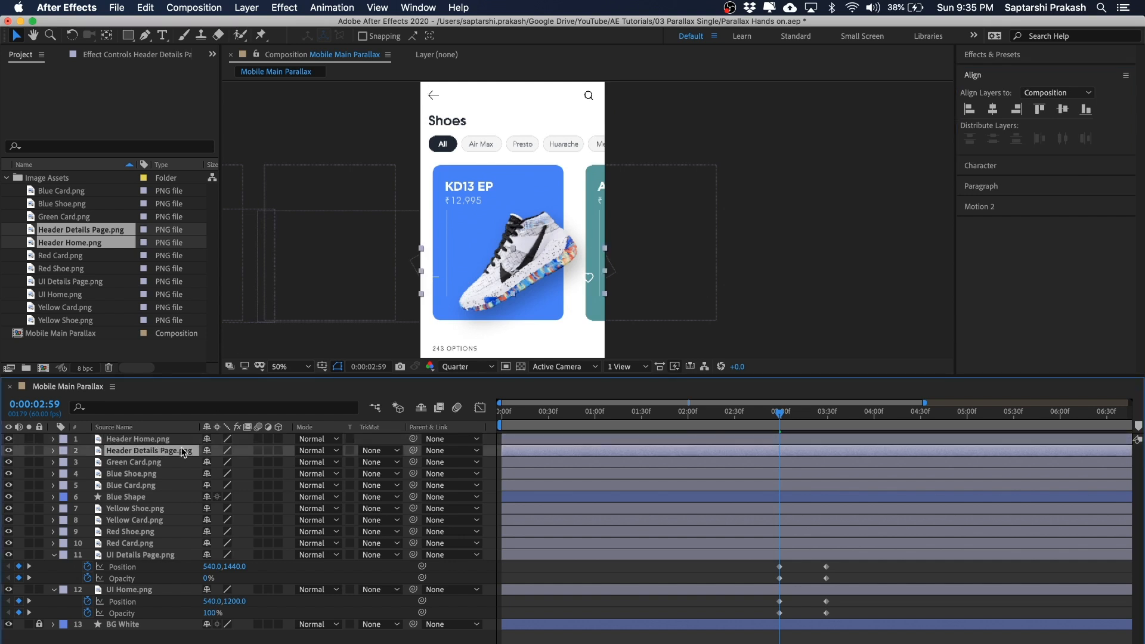
click(1039, 112)
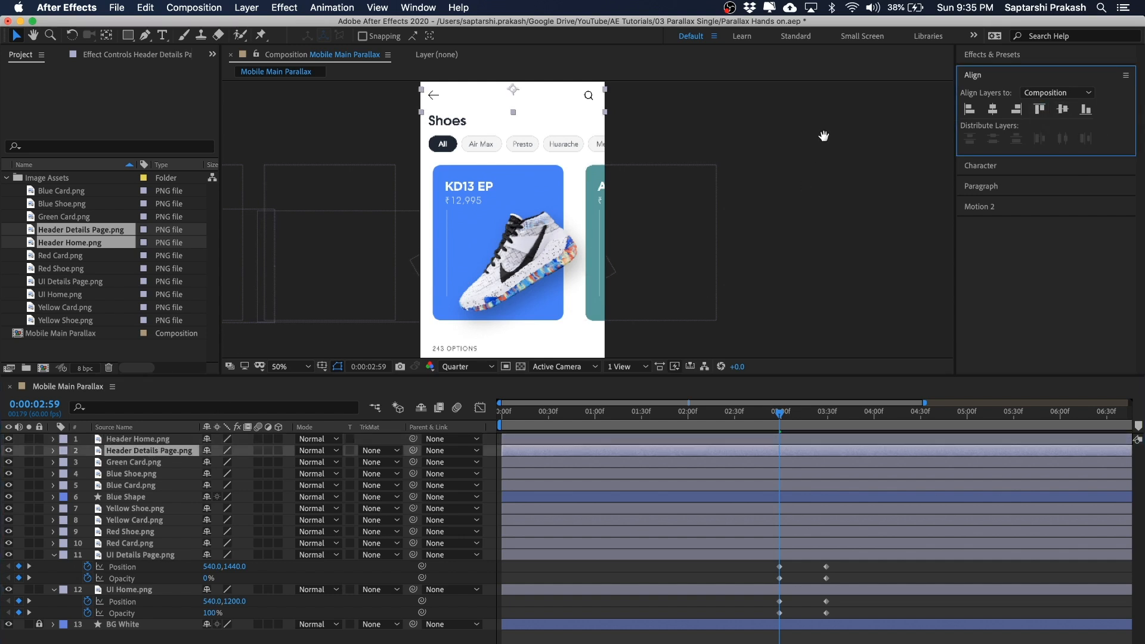
Start Opacity keyframes at 100% on both the Header Home.png and Header Details Page.png layers at 0:00:02:59
scroll(818, 223, up, 3)
click(737, 185)
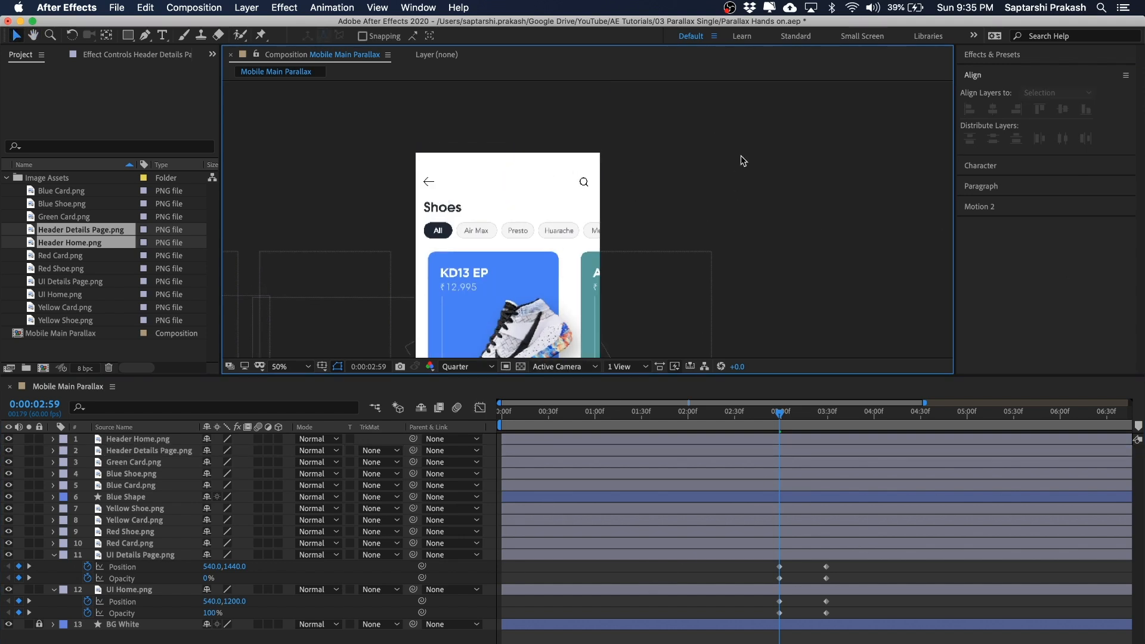
drag(757, 143, 751, 121)
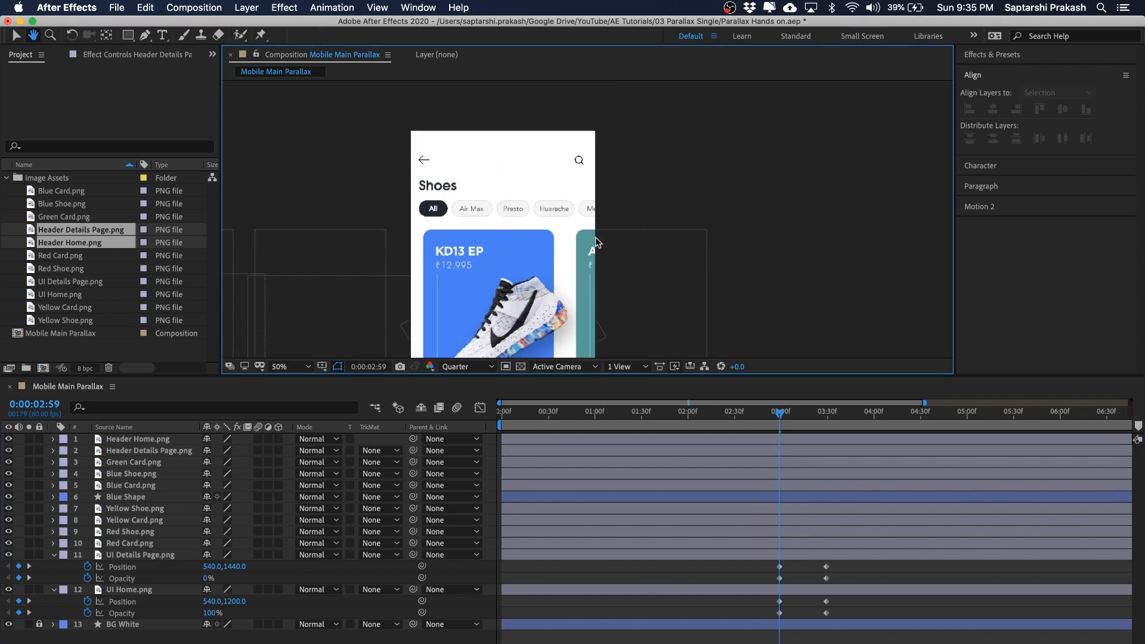
click(142, 443)
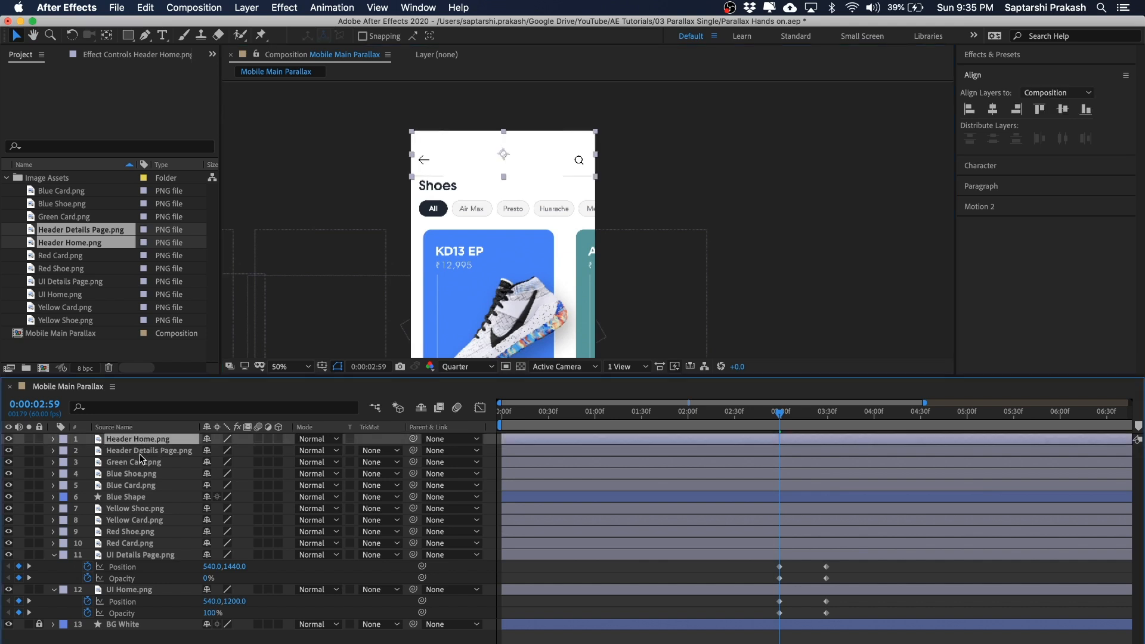
click(138, 453)
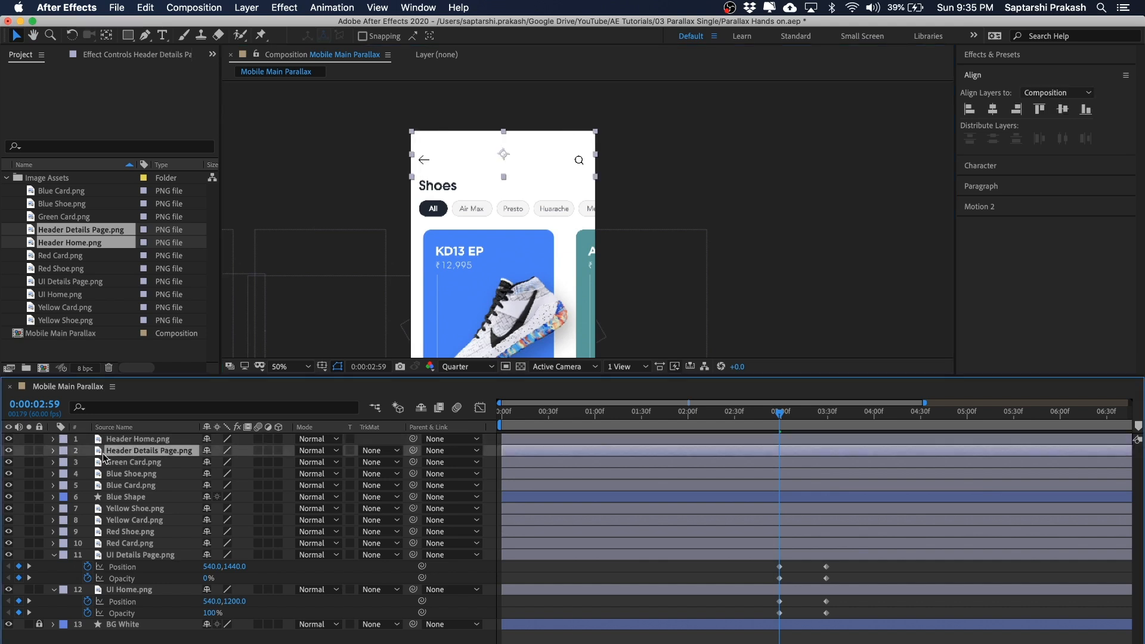
shift+click(165, 442)
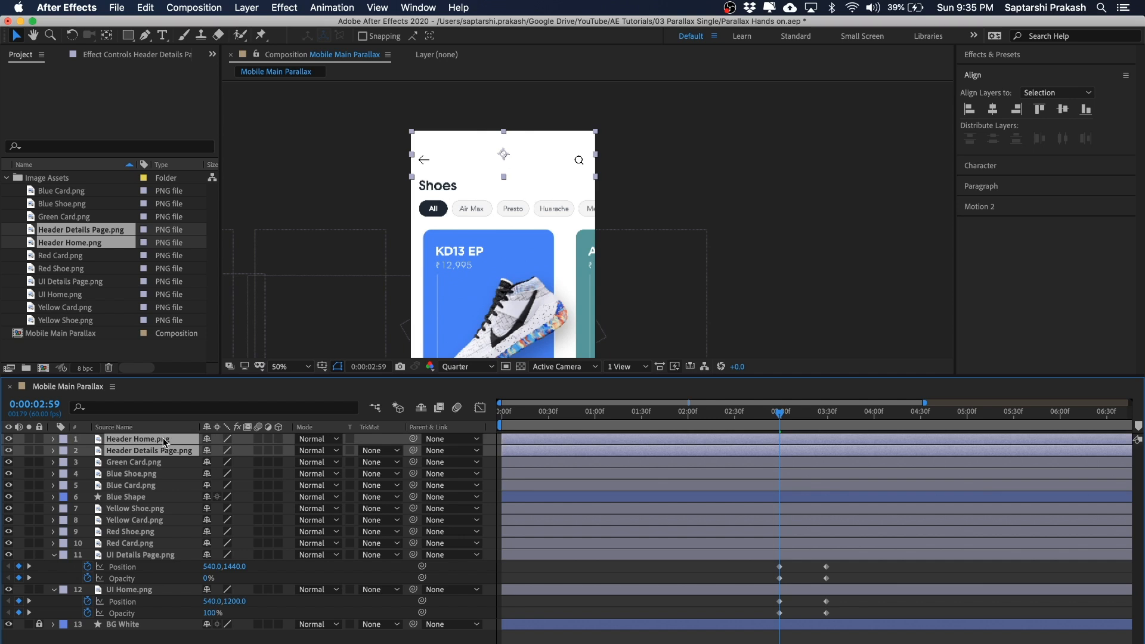
key(t)
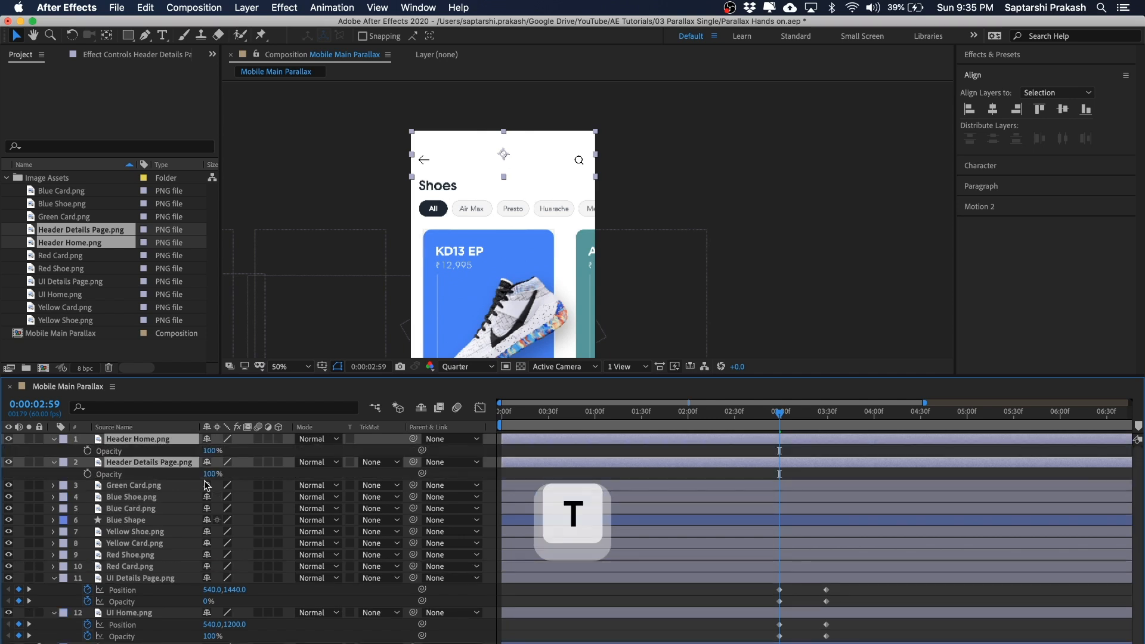
click(87, 451)
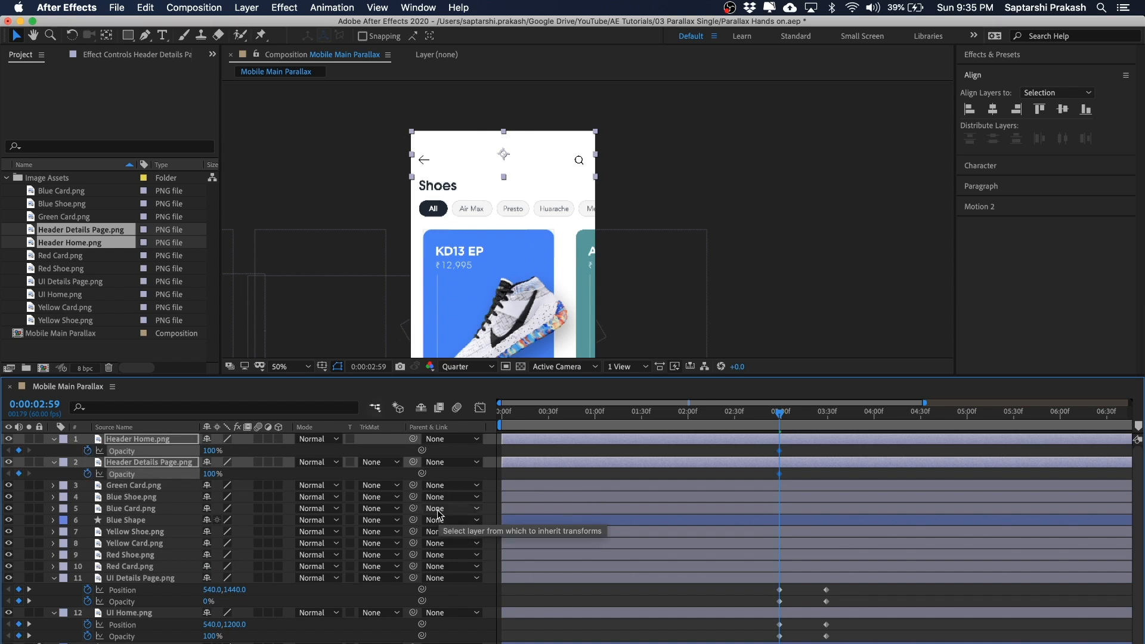
Add Opacity keyframes for both header layers at 0:00:03:29, keeping them at 100%
key(super+shift+Right)
key(super+shift+Right)
key(super+shift+Right)
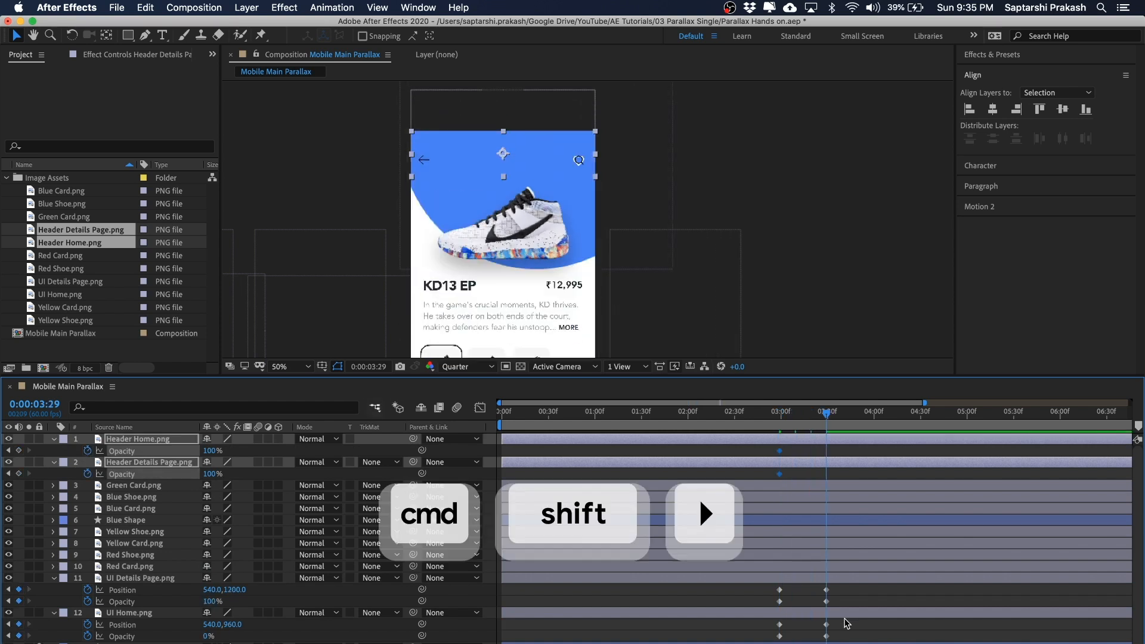
click(19, 450)
click(18, 474)
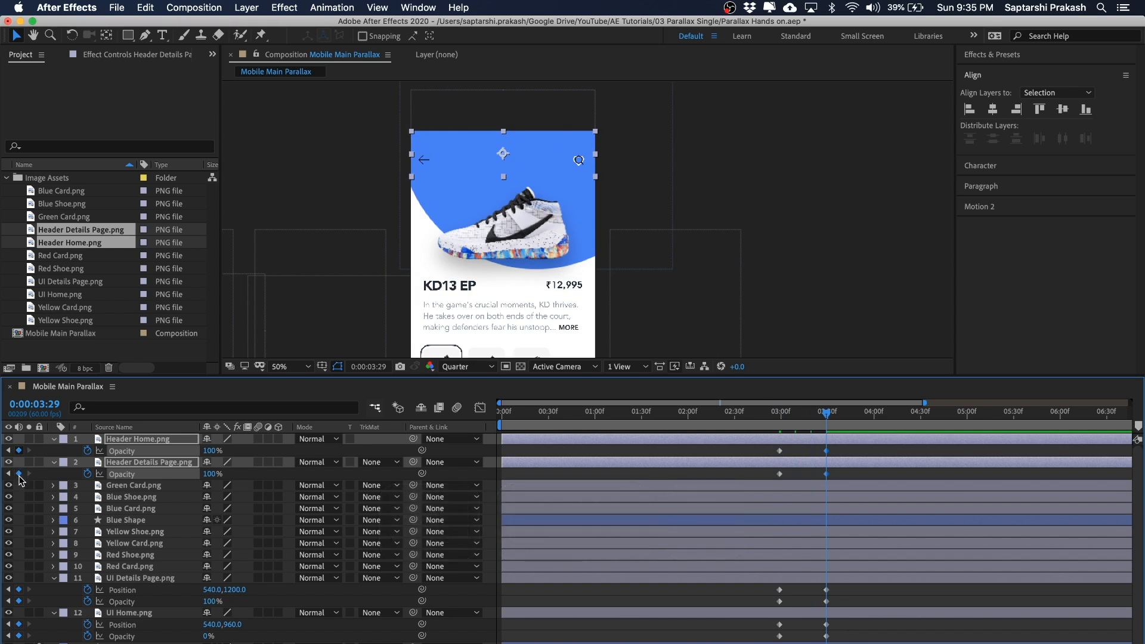
At 0:00:02:59, set the Header Details Page.png layer's Opacity to 0%
drag(827, 418, 784, 421)
click(826, 233)
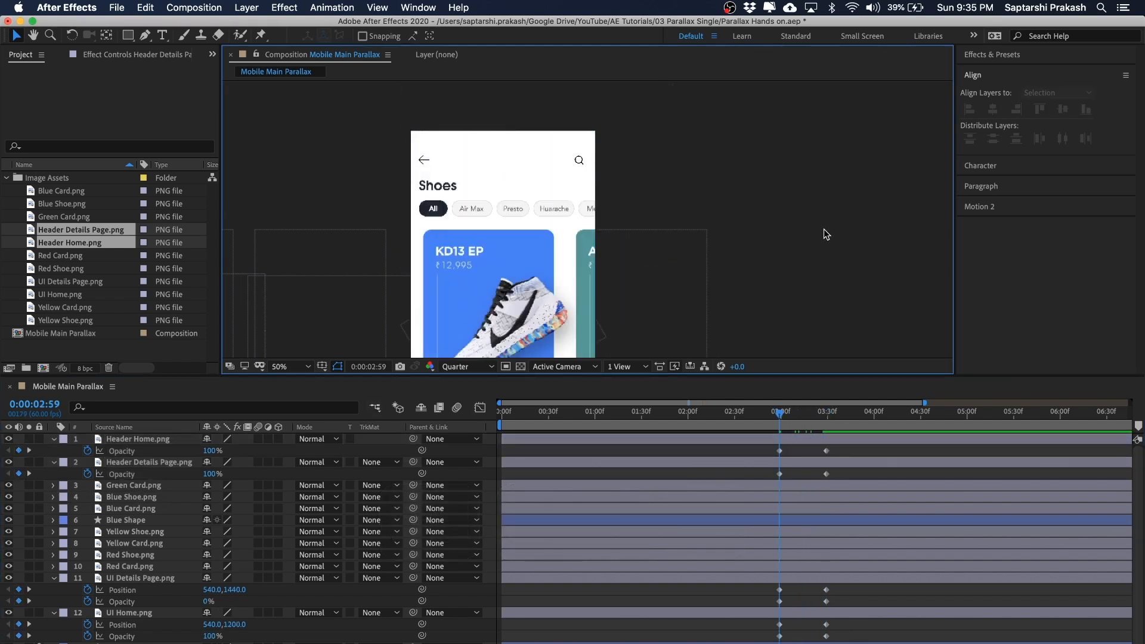
click(142, 441)
click(155, 466)
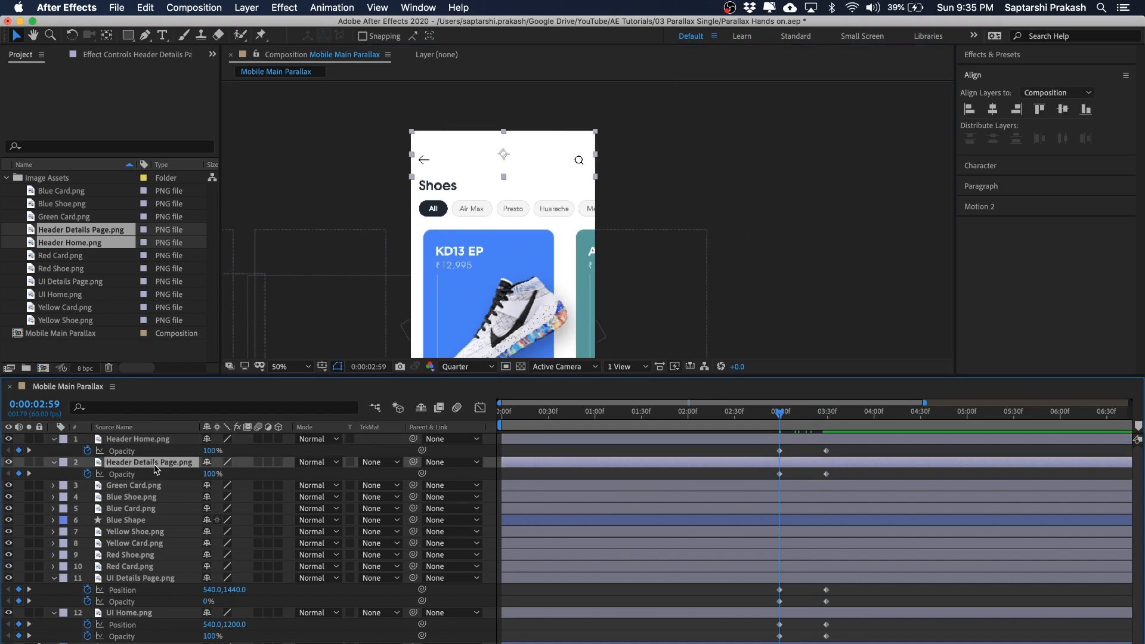
click(150, 441)
click(154, 468)
click(136, 441)
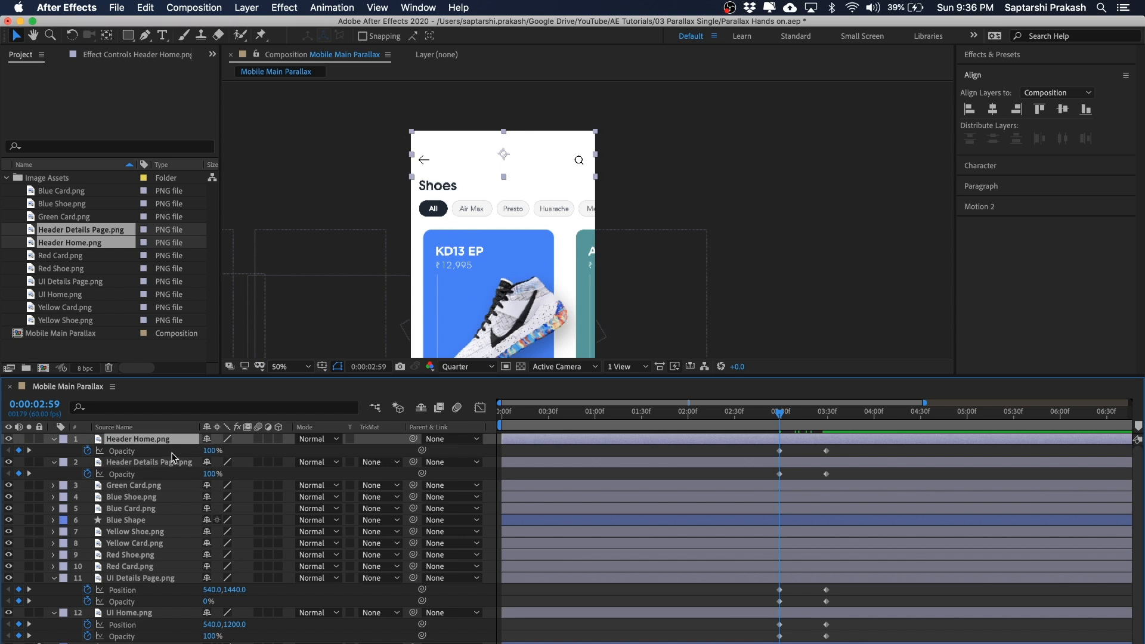
click(155, 467)
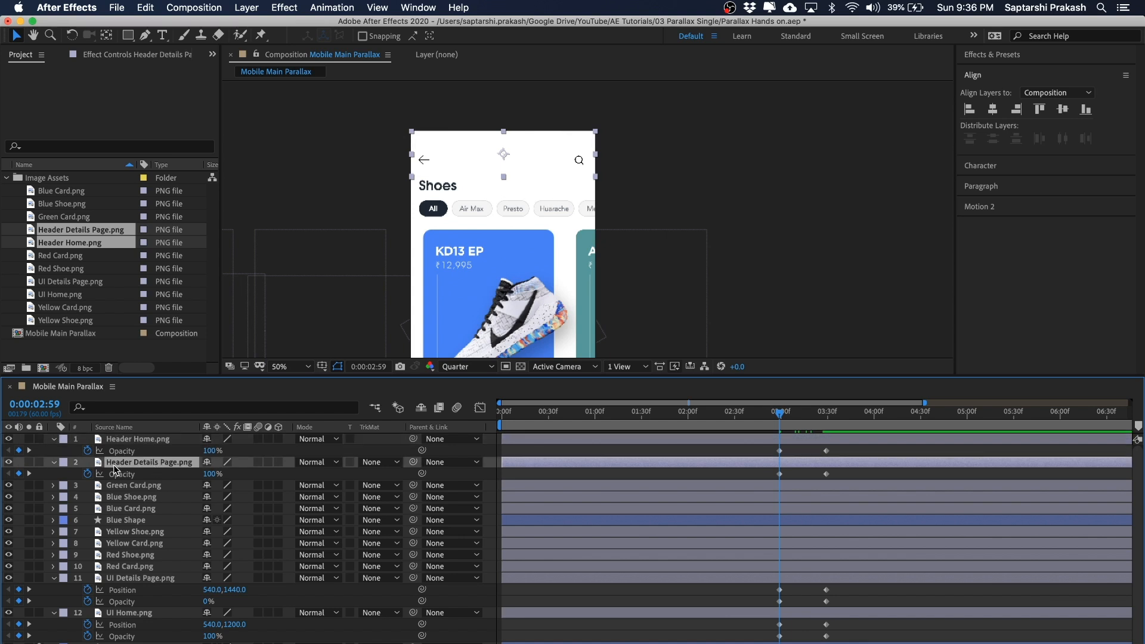
click(206, 475)
key(Return)
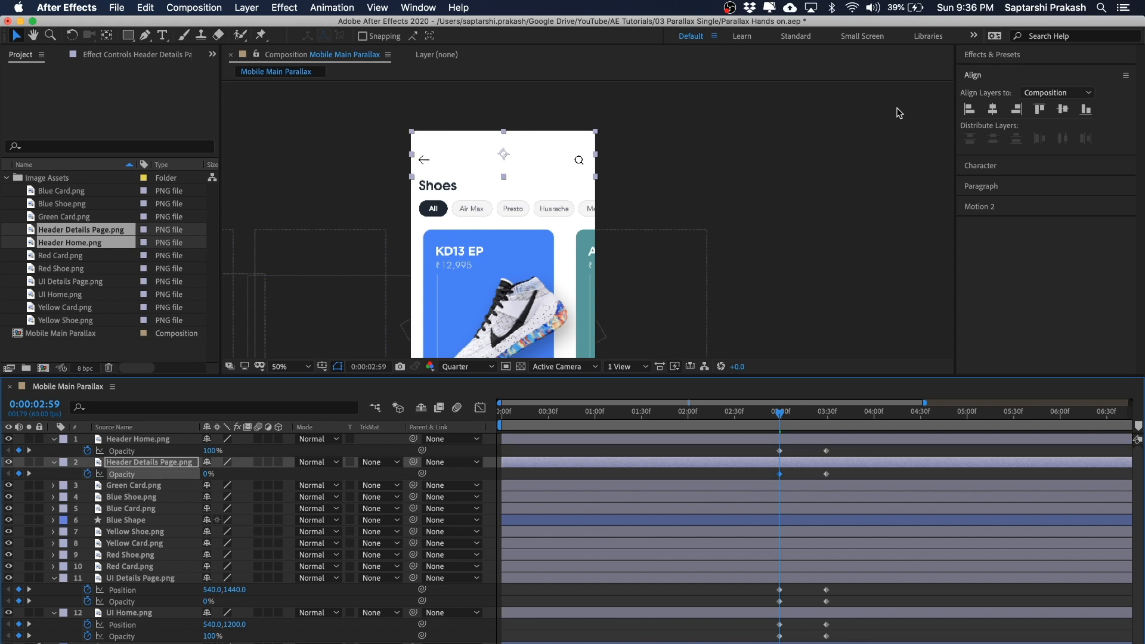
click(891, 156)
At 0:00:03:29, set the Header Home.png layer's Opacity to 0%
drag(785, 420, 827, 419)
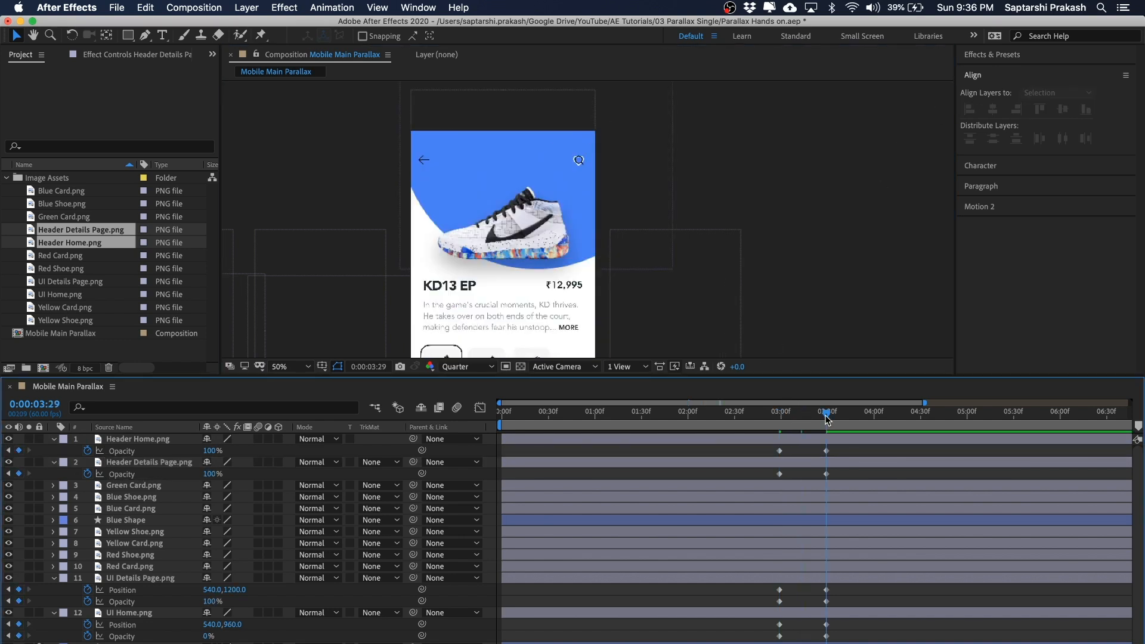
click(128, 463)
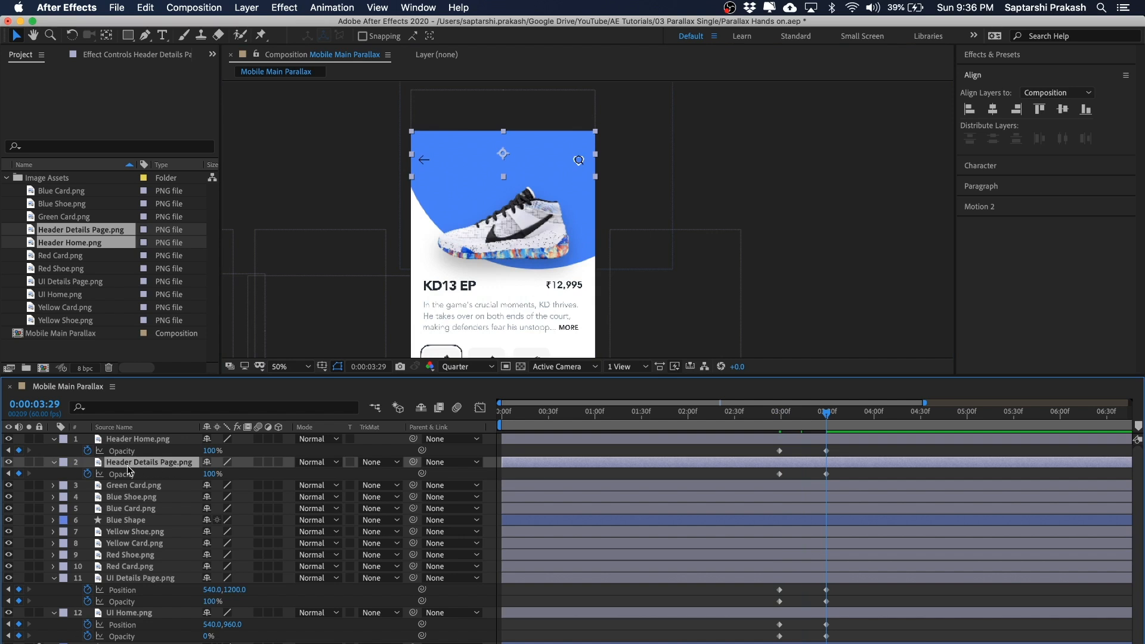
click(154, 440)
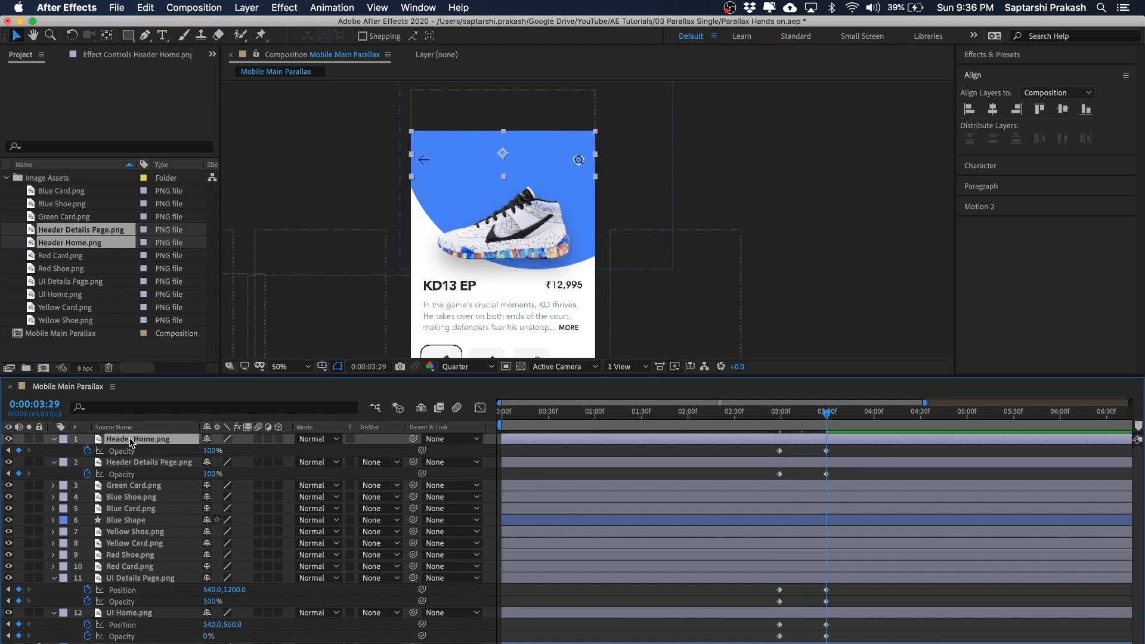
click(212, 451)
text(0)
key(Return)
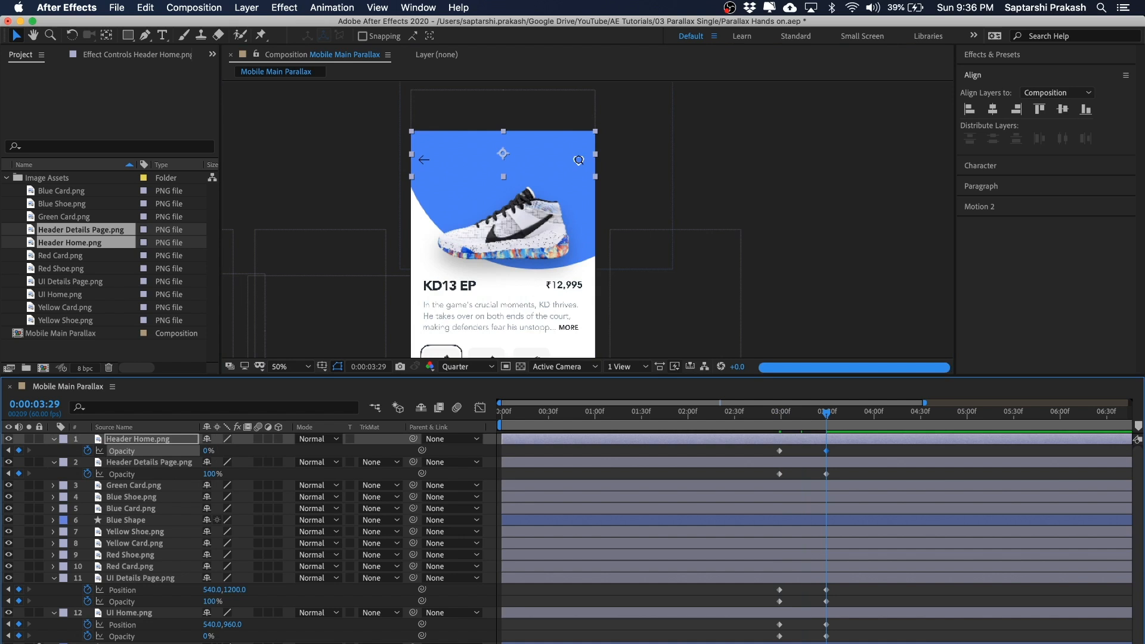
click(817, 223)
Show the full 10-second duration in an enlarged timeline and reveal the keyframed properties of all layers
mouse_move(829, 418)
mouse_down()
mouse_move(746, 428)
mouse_move(826, 428)
mouse_up()
scroll(744, 191, down, 2)
scroll(749, 179, down, 3)
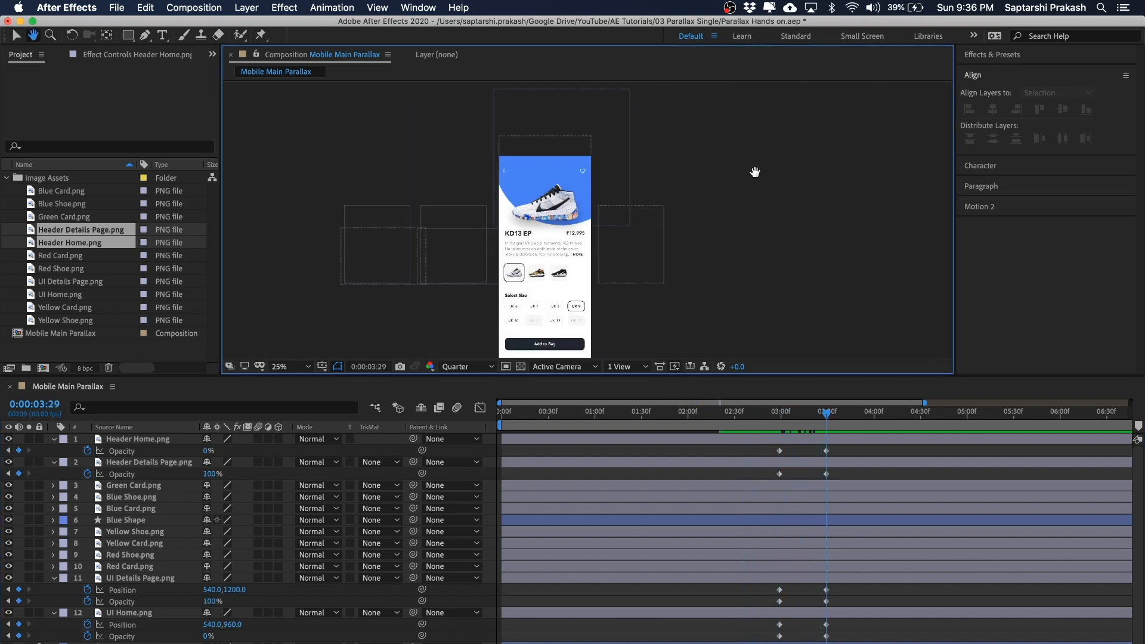
key(semicolon)
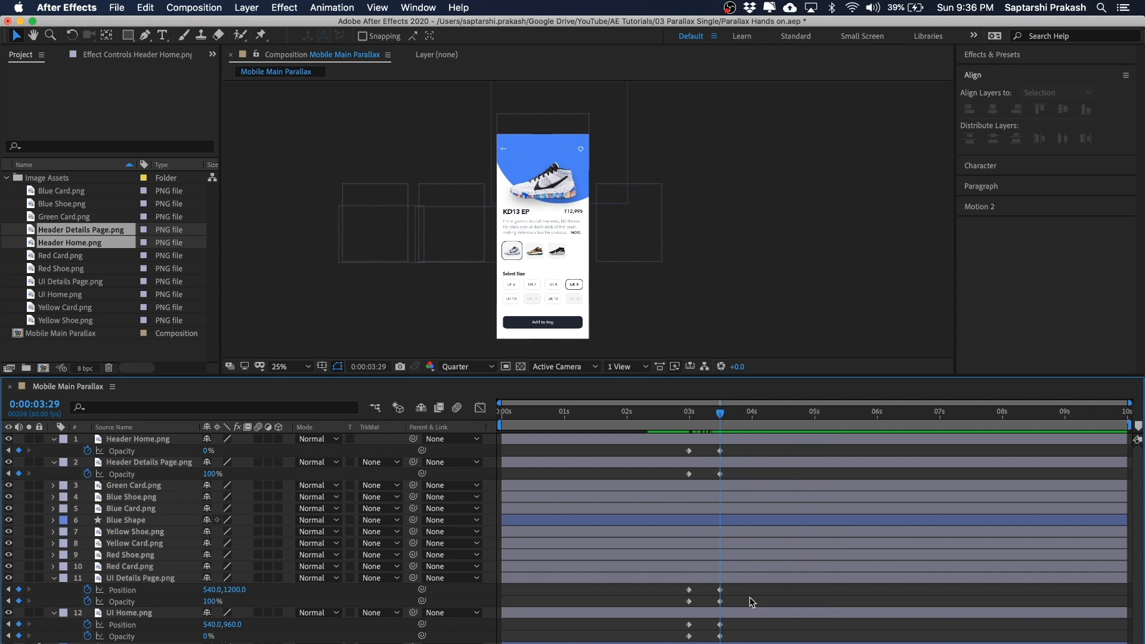
key(u)
key(u)
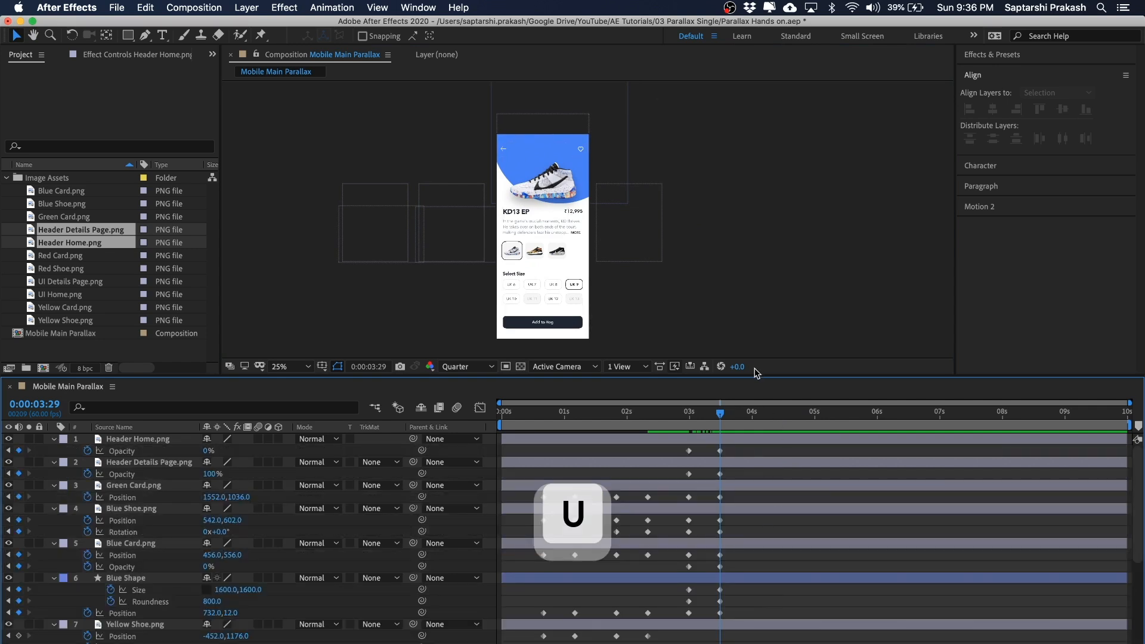
drag(756, 376, 756, 286)
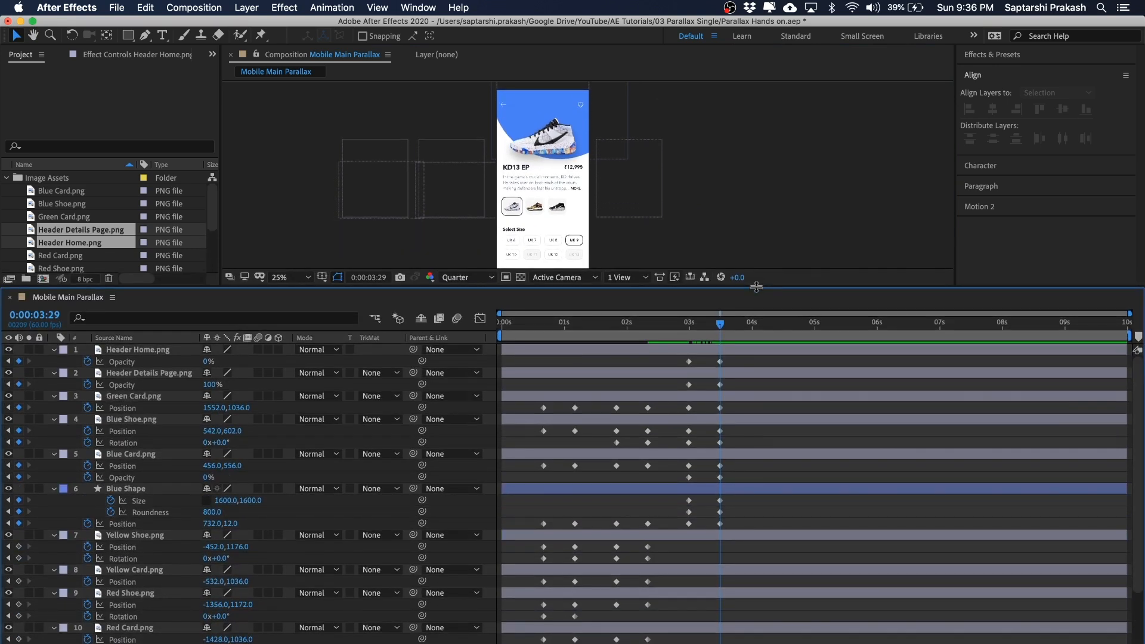
Preview the animation from the beginning and scrub through the header transition up to 0:00:03:29
click(541, 322)
click(502, 323)
key(space)
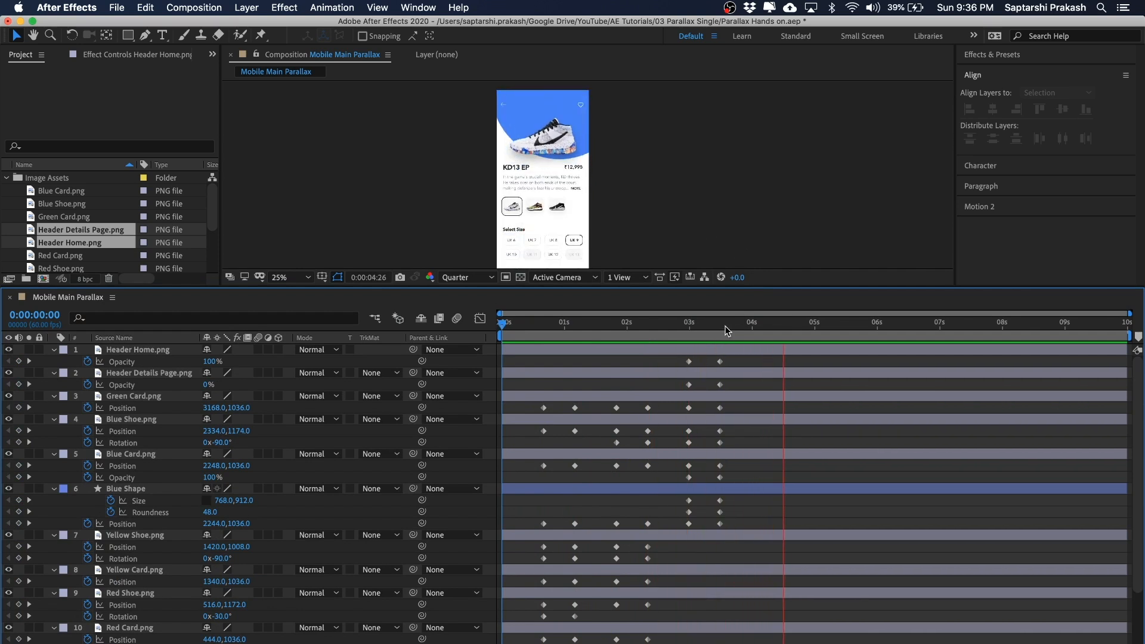
drag(726, 331, 693, 330)
click(721, 325)
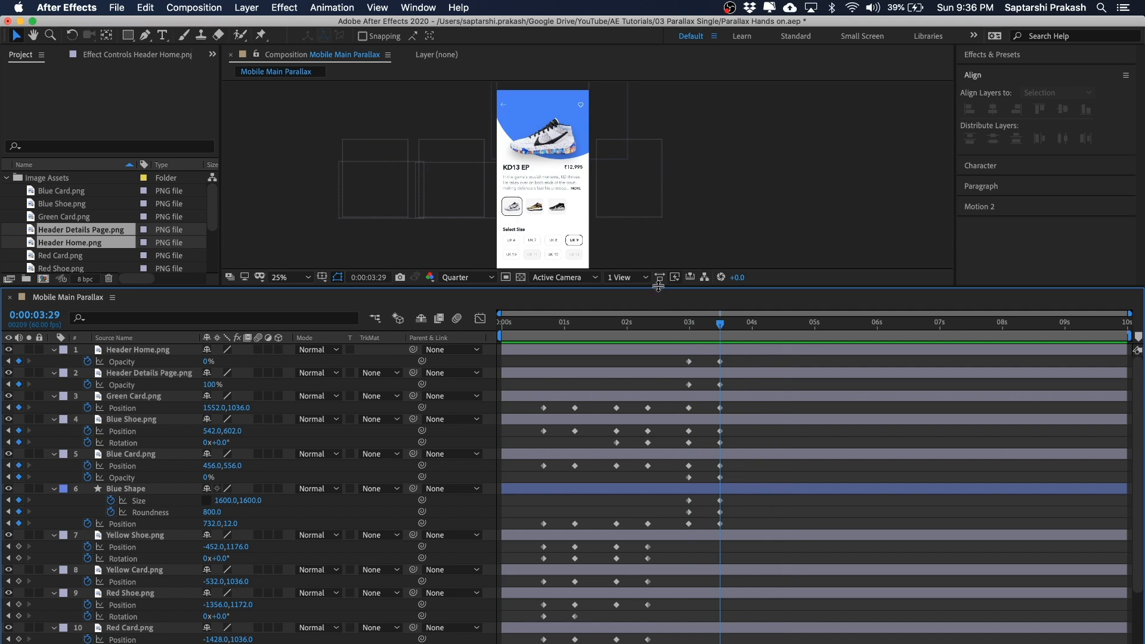
Hold the Header Home.png layer's Opacity at 0% with a keyframe at 0:00:04:29, matching its 0:00:03:29 keyframe
drag(659, 287, 659, 453)
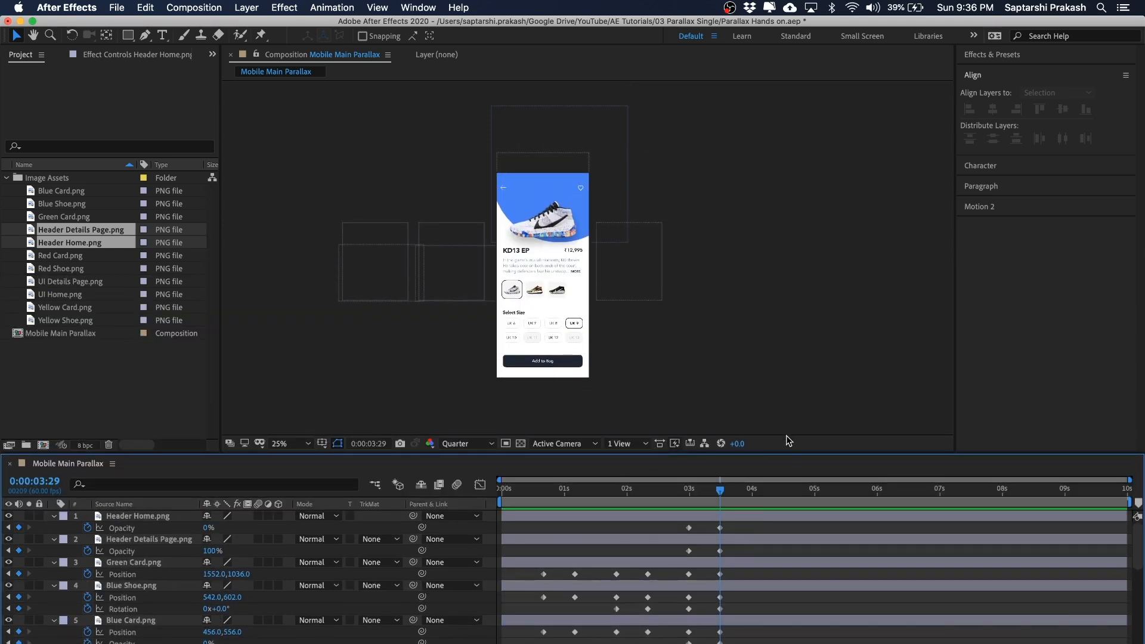
drag(780, 454, 786, 208)
scroll(786, 492, down, 1)
key(super+shift+Right)
key(super+shift+Right)
key(super+shift+Right)
key(super+shift+Right)
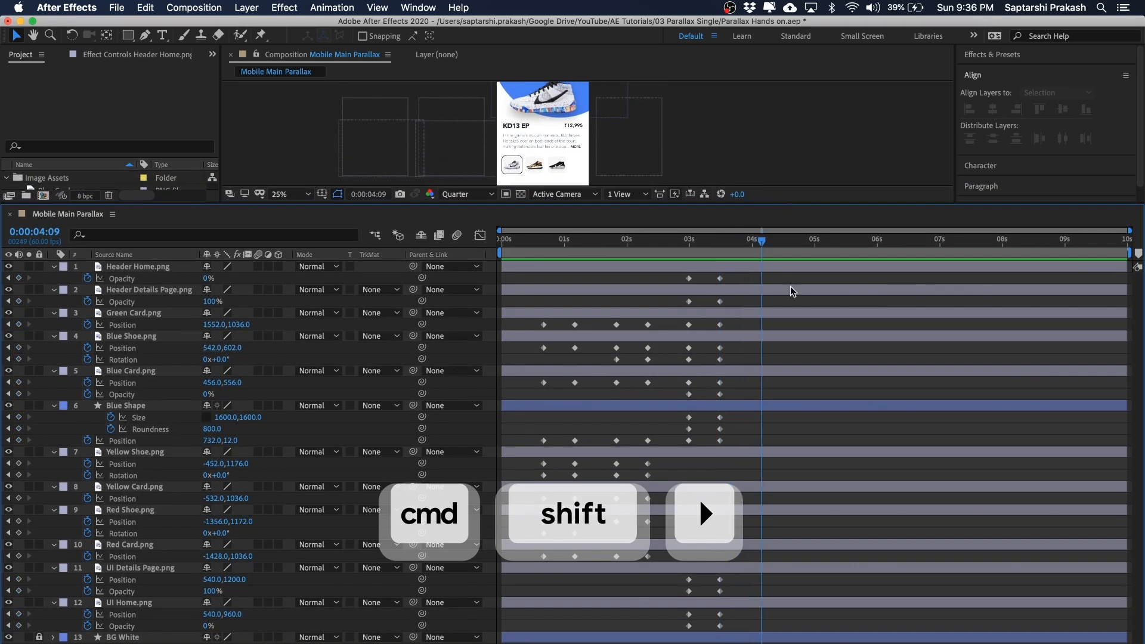
key(super+shift+Right)
key(super+shift+Right)
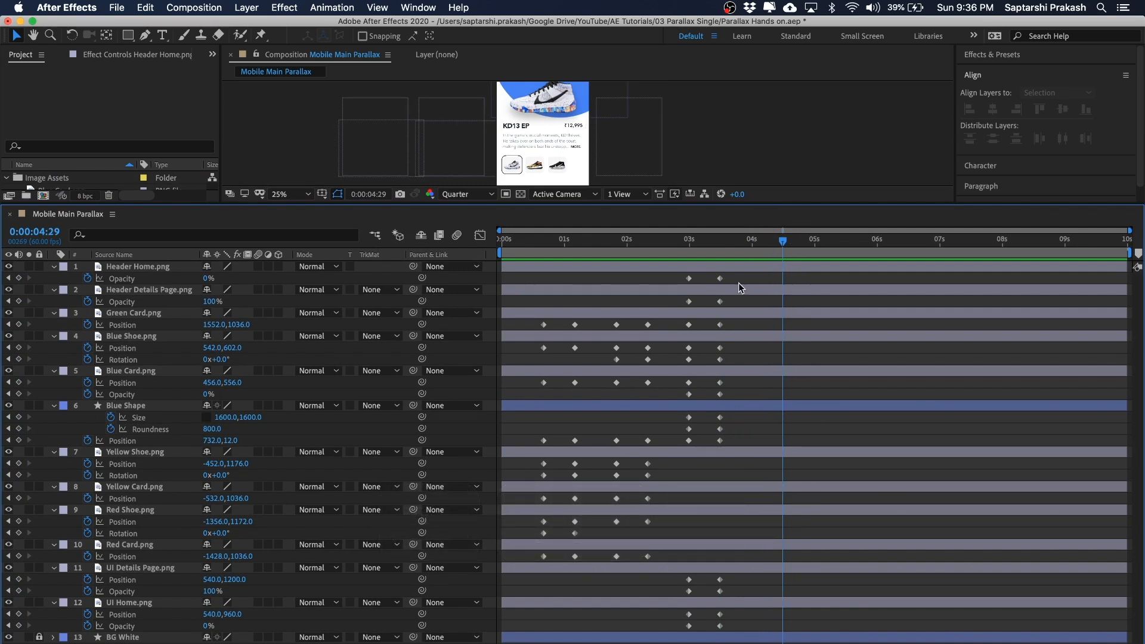
click(720, 278)
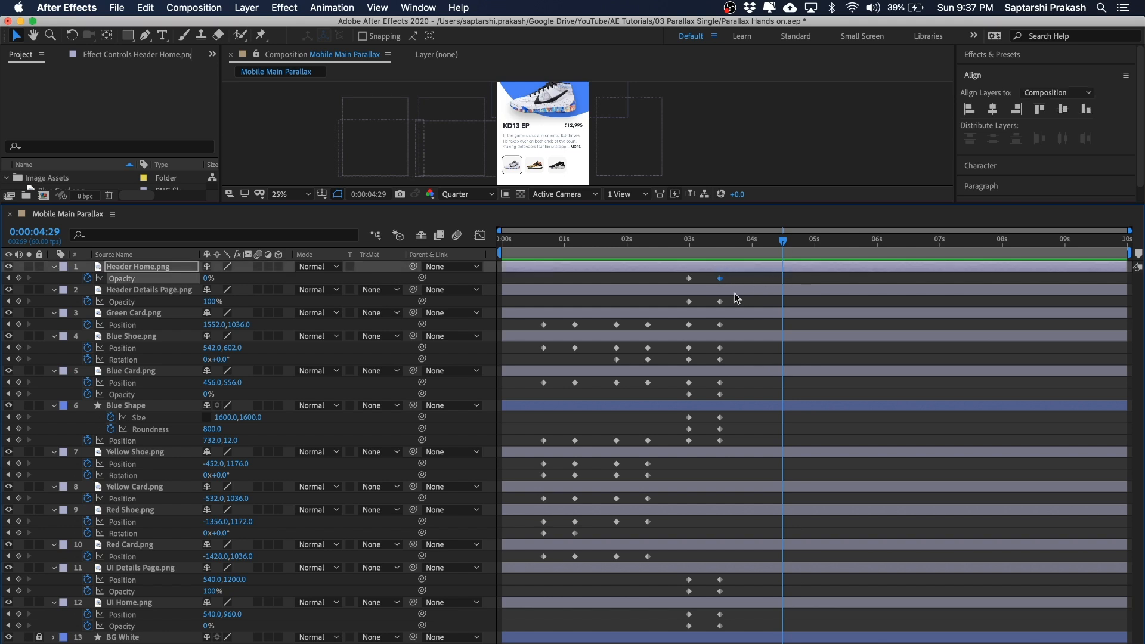
key(ctrl+Down)
key(alt+shift+t)
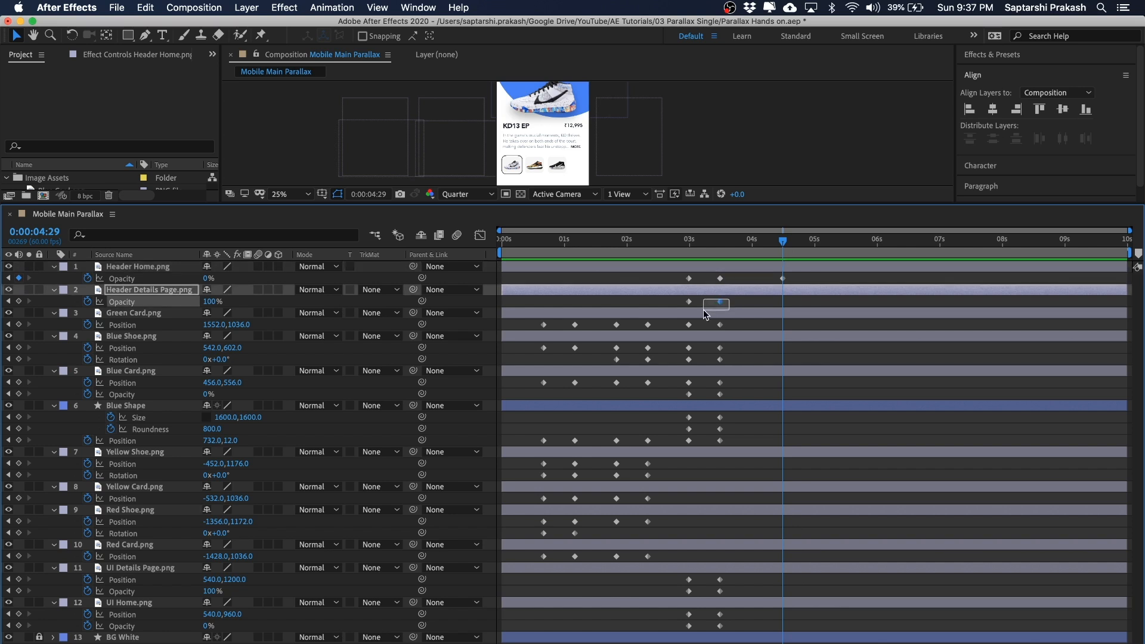
At 0:00:04:29, hold the Header Details Page.png Opacity, Green Card.png Position, Blue Shoe.png Position and Rotation, and Blue Card.png Position and Opacity with new keyframes
key(ctrl+Down)
key(alt+shift+p)
key(ctrl+Down)
key(alt+shift+p)
key(alt+shift+r)
key(ctrl+Down)
key(alt+shift+p)
key(alt+shift+t)
At 0:00:04:29, add hold keyframes to Blue Shape's Size, Roundness and Position, and to Position and Opacity of UI Details Page.png and UI Home.png
key(ctrl+Down)
click(710, 568)
key(alt+shift+p)
key(alt+shift+t)
key(ctrl+Down)
key(alt+shift+p)
key(alt+shift+t)
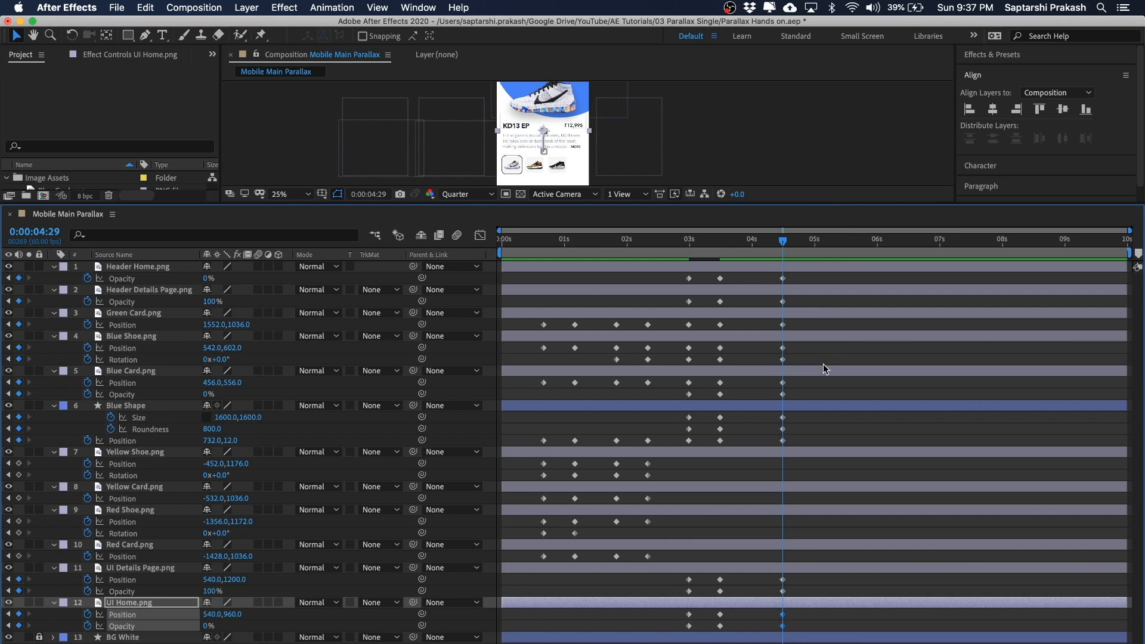
At 0:00:04:59, paste the three-second Opacity keyframes of Header Home.png and Header Details Page.png onto their own layers
key(ctrl+shift+Right)
key(ctrl+shift+Right)
key(ctrl+shift+Right)
key(ctrl+shift+Right)
click(689, 278)
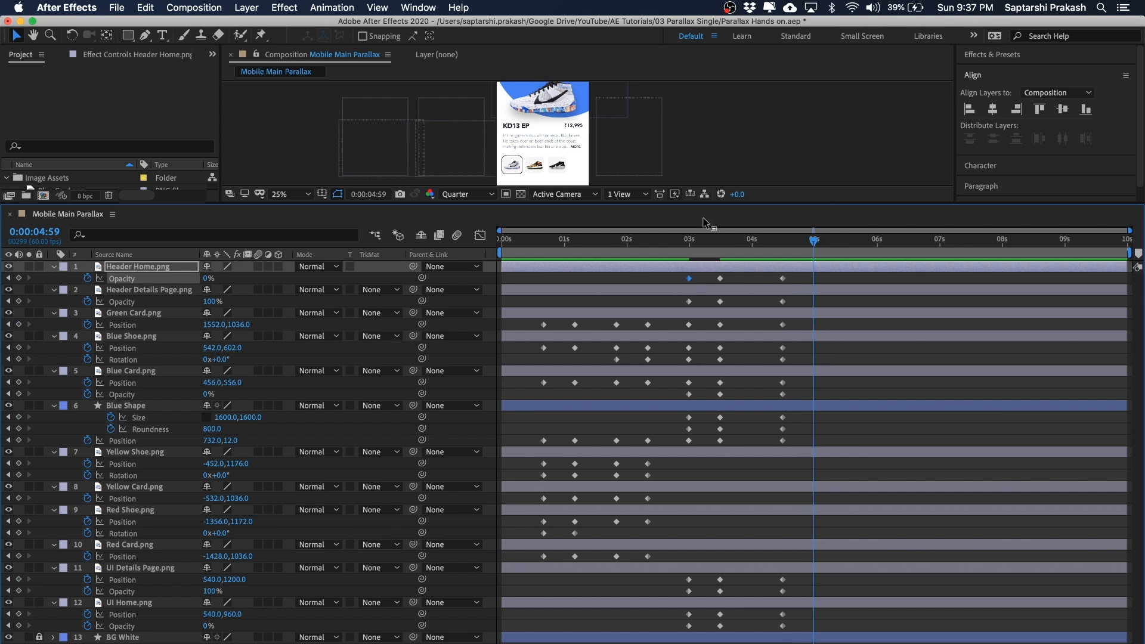
drag(704, 207, 701, 325)
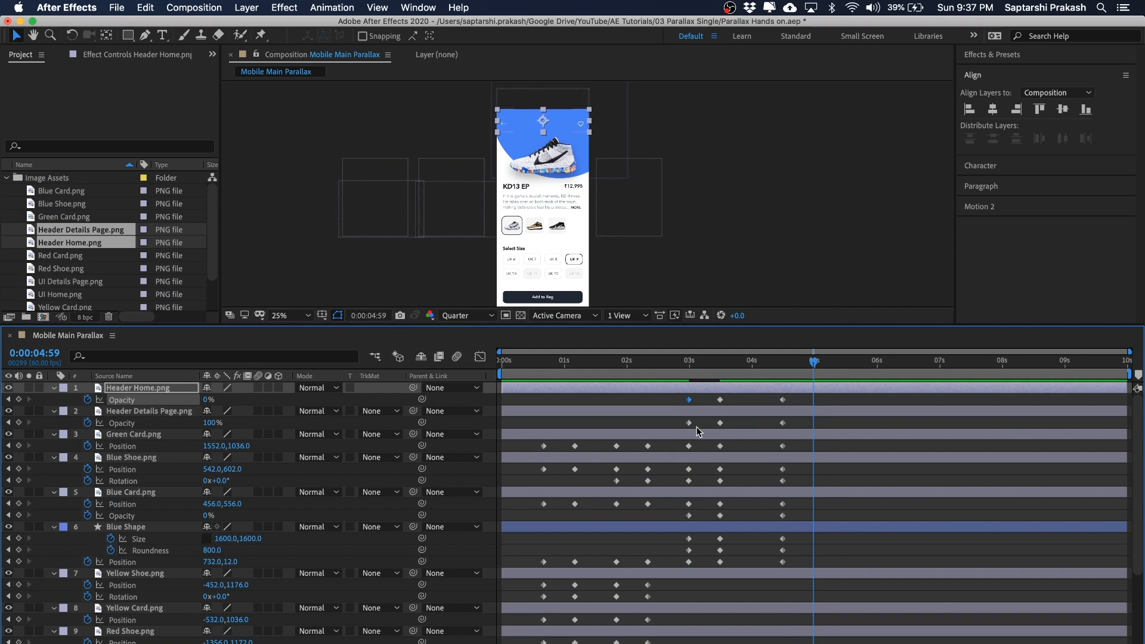
click(699, 404)
click(689, 400)
click(689, 423)
key(ctrl+c)
key(ctrl+v)
Copy the three-second keyframes of Green Card.png, Blue Shoe.png and Blue Card.png to 0:00:04:59 on the same layers
click(689, 446)
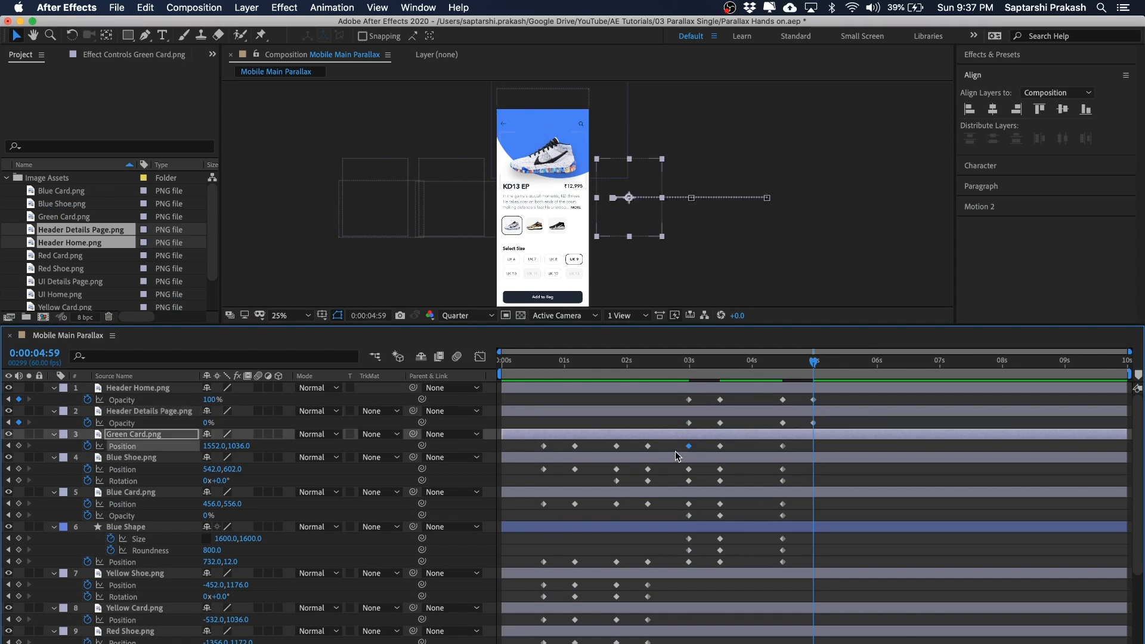
key(ctrl+c)
key(ctrl+v)
drag(700, 469, 684, 564)
key(ctrl+c)
key(ctrl+v)
key(ctrl+c)
key(ctrl+v)
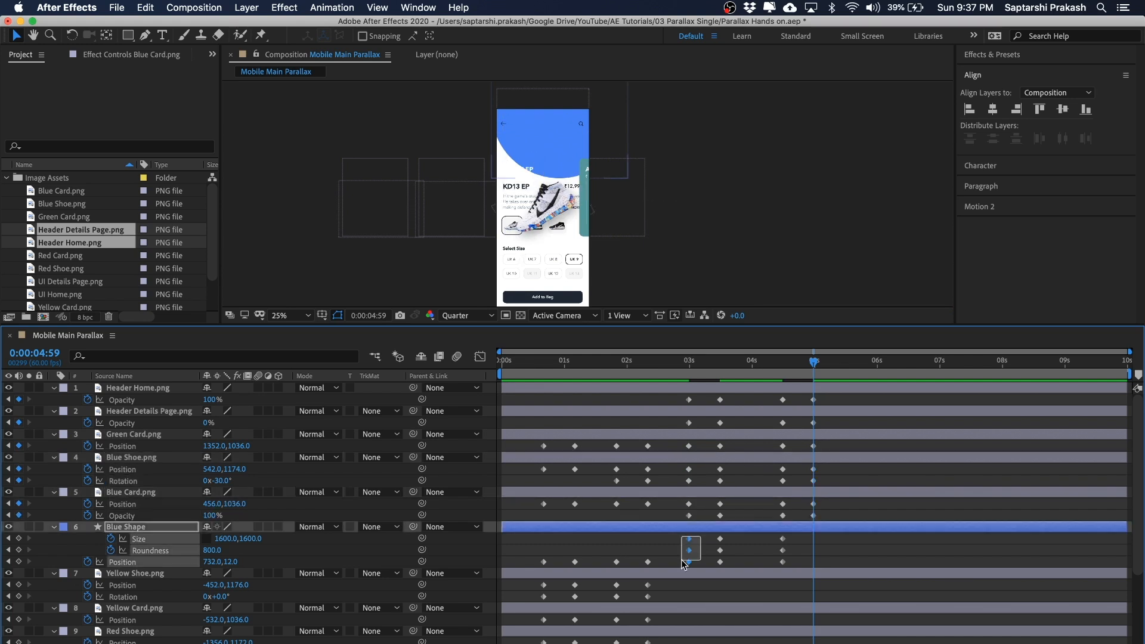
Copy the three-second keyframes of Blue Shape, UI Details Page.png and UI Home.png to 0:00:04:59 on the same layers
key(ctrl+c)
key(ctrl+v)
scroll(715, 605, down, 5)
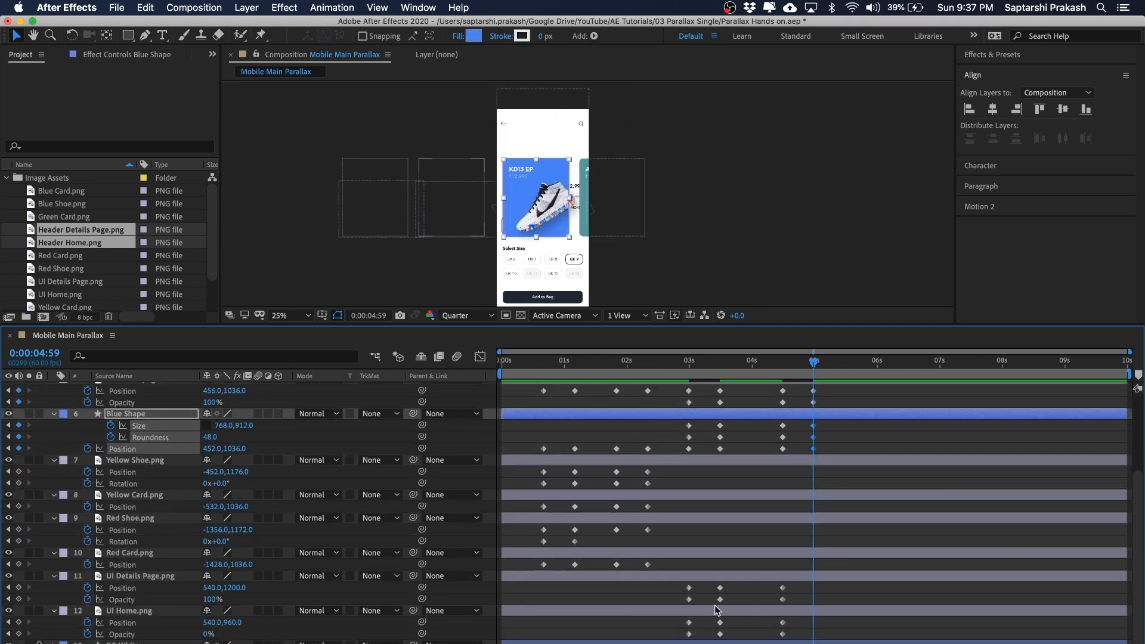
drag(706, 606, 684, 583)
key(ctrl+c)
key(ctrl+v)
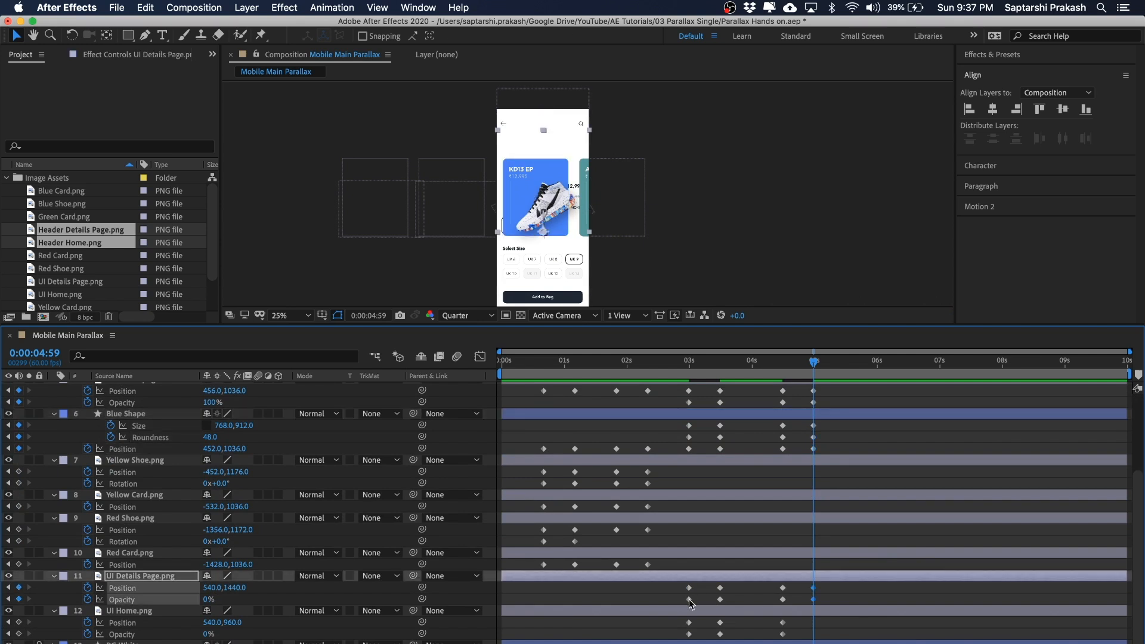
drag(699, 641, 680, 617)
key(ctrl+c)
key(ctrl+v)
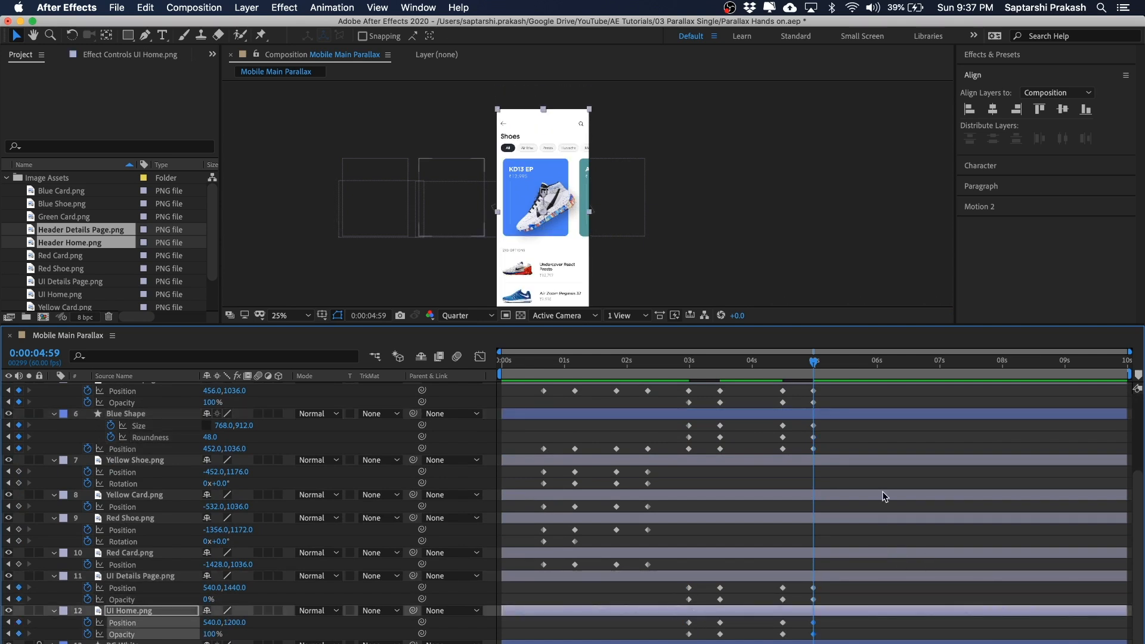
Scrub the animation back to 0:00:00:00 and check all layers' keyframes in an enlarged timeline
drag(817, 375, 513, 360)
key(grave)
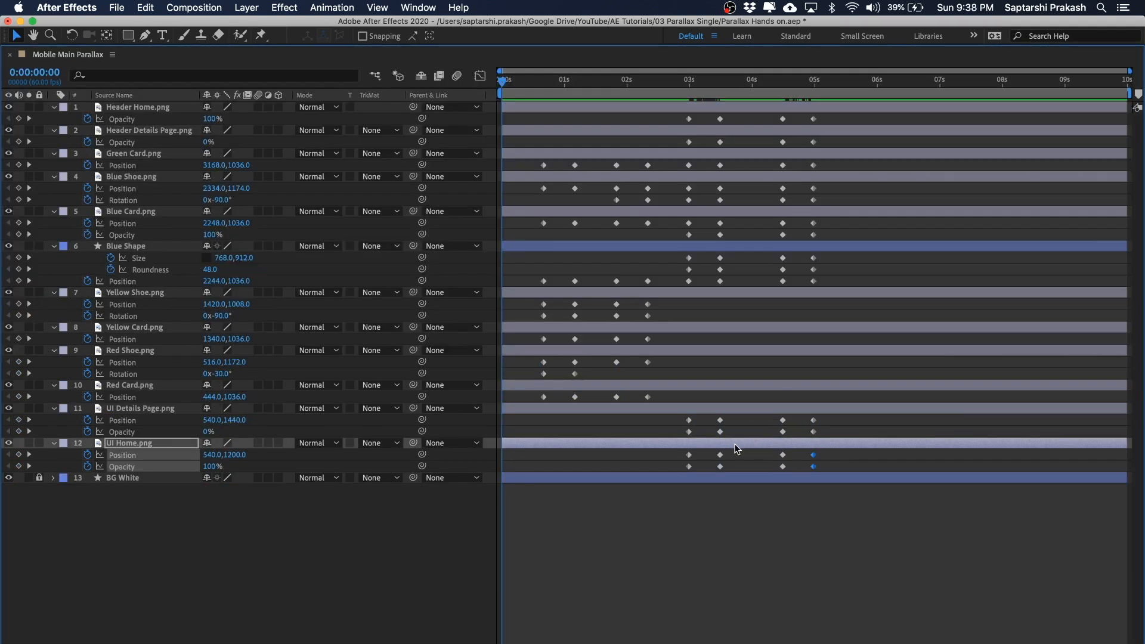
key(grave)
drag(561, 361, 504, 363)
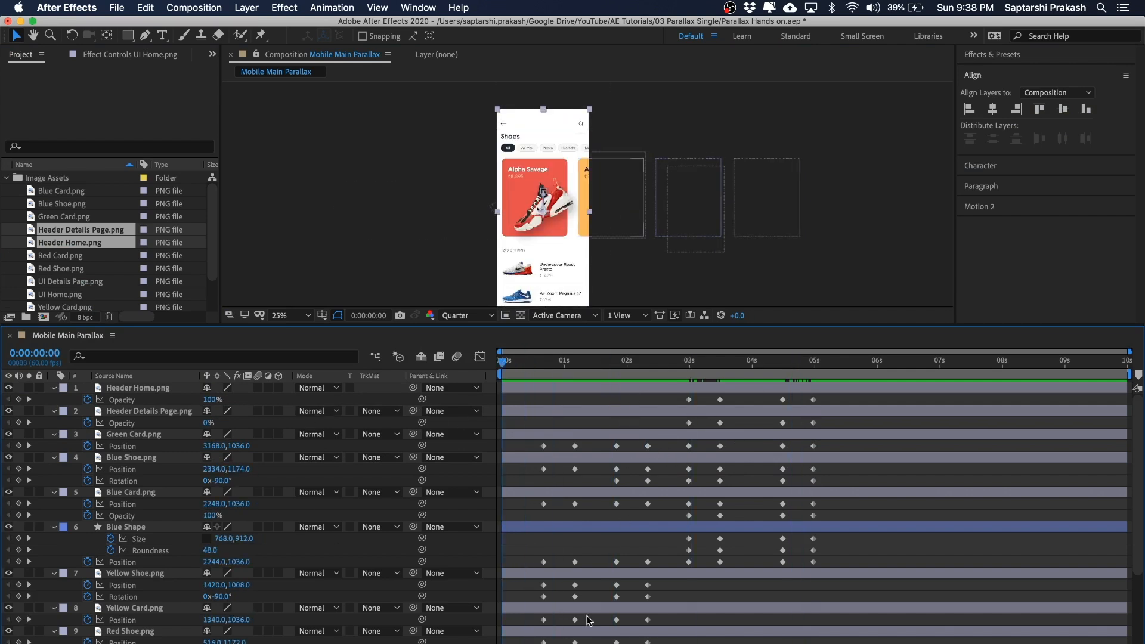
Resize the composition viewer against the timeline and pan it so the whole phone screen is in view
click(857, 180)
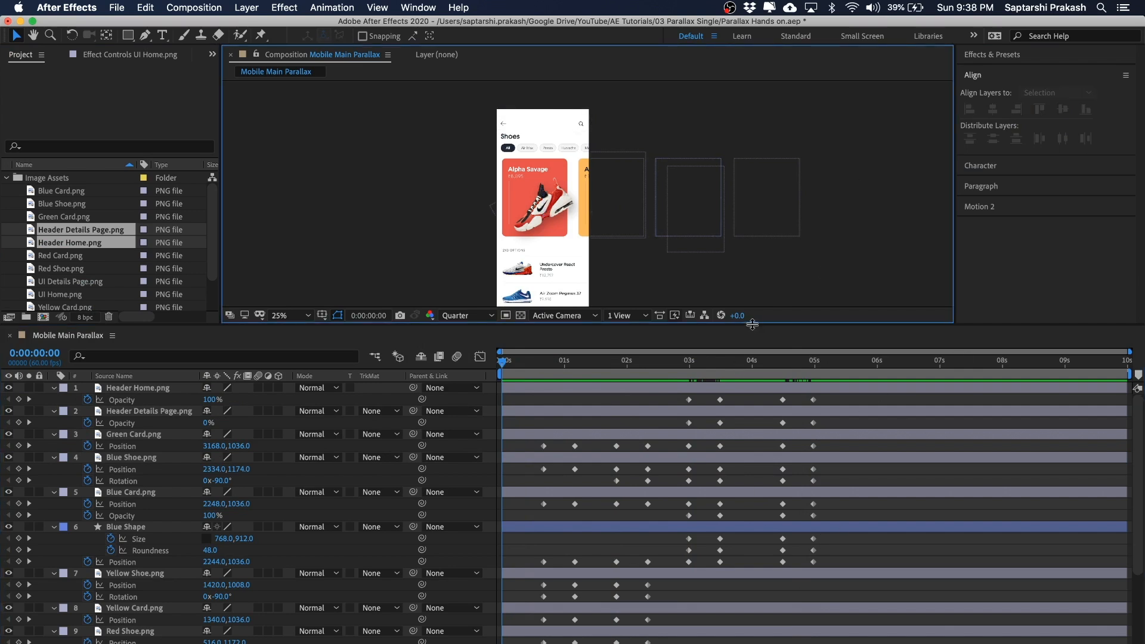
drag(752, 324, 752, 409)
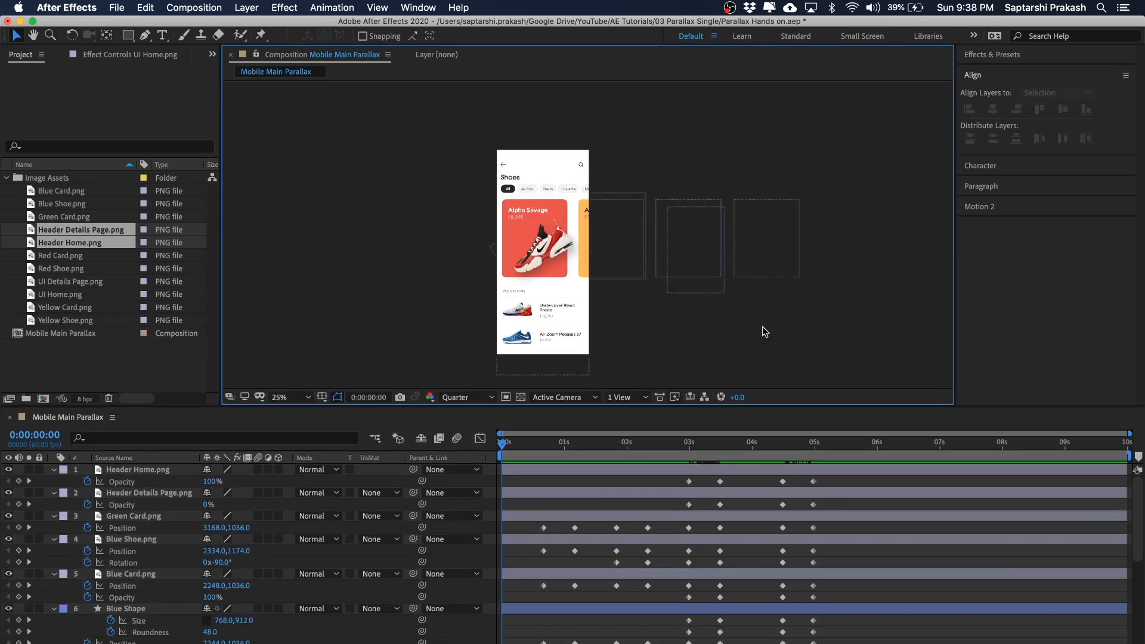
key(h)
drag(758, 275, 741, 284)
key(v)
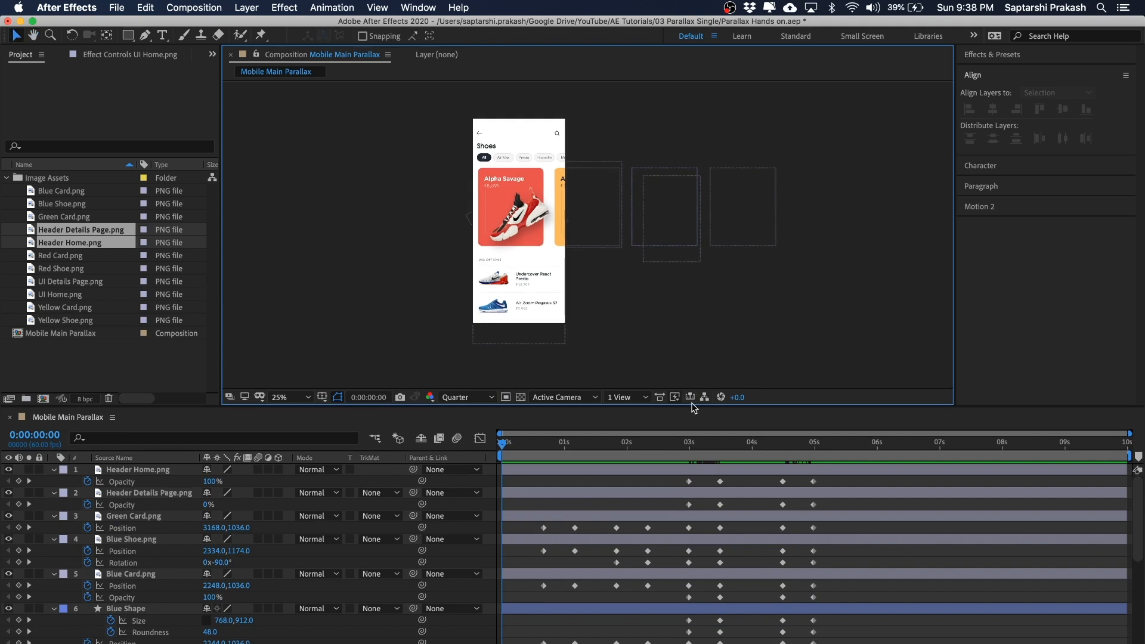
drag(692, 406, 692, 348)
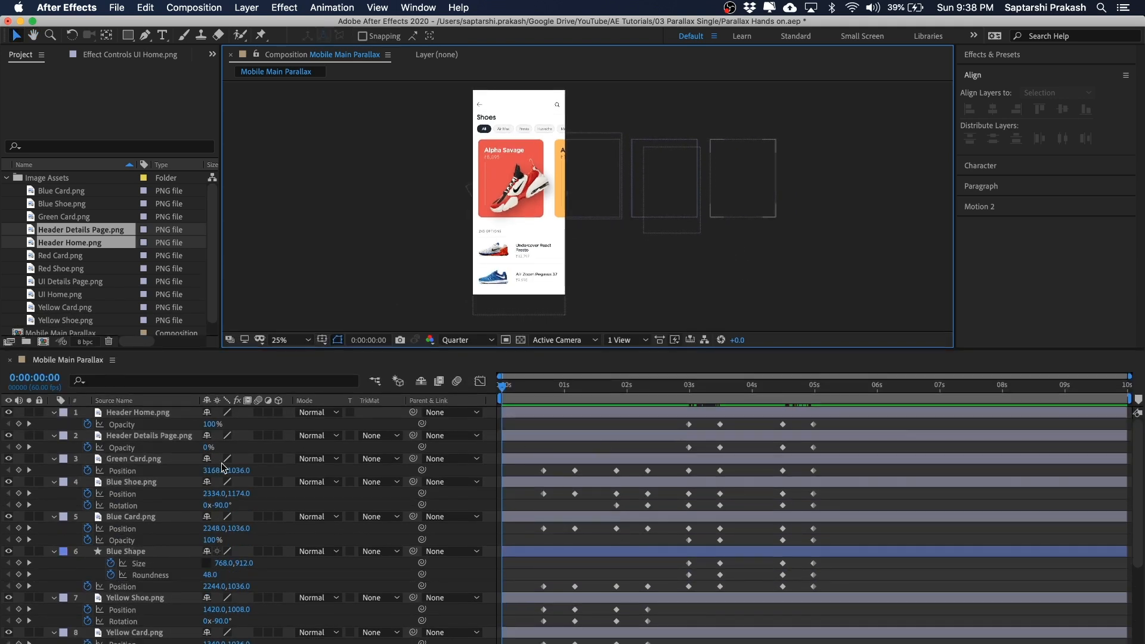
Review the keyframed properties of all layers, both in the normal timeline and in the enlarged one
scroll(646, 571, down, 5)
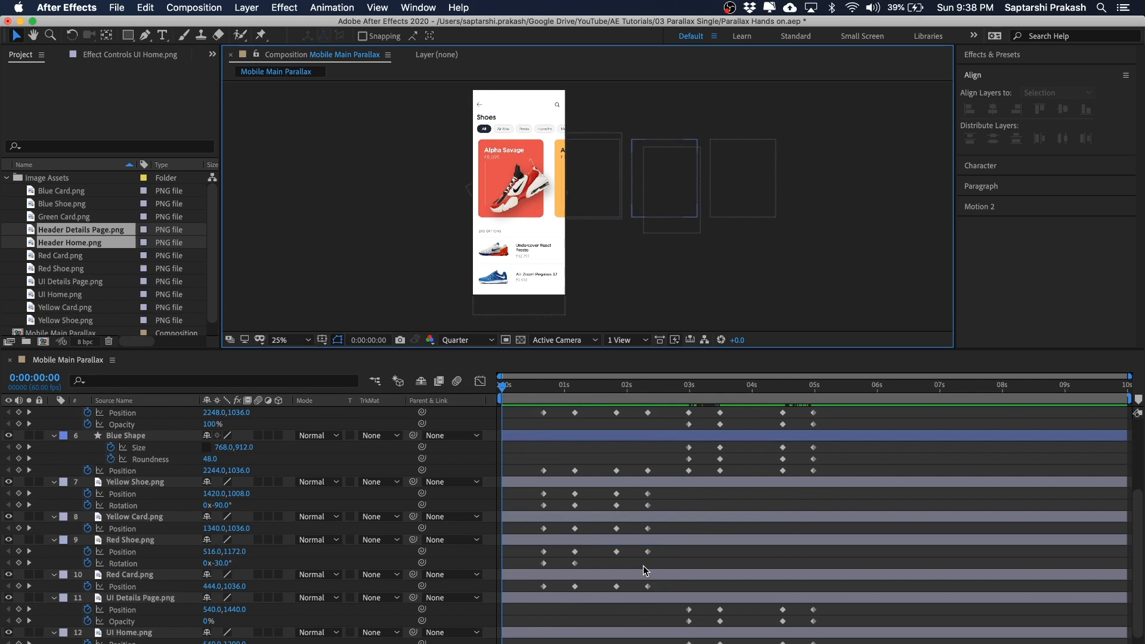
scroll(646, 571, up, 5)
scroll(343, 530, down, 1)
scroll(343, 530, up, 1)
scroll(343, 530, down, 1)
scroll(343, 529, up, 1)
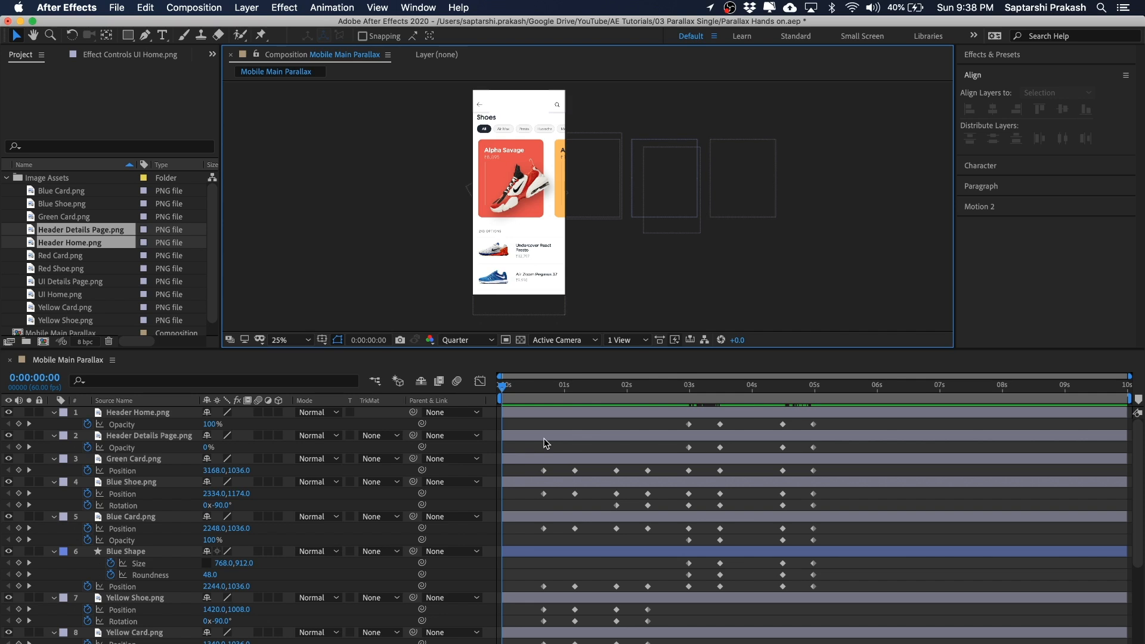
key(grave)
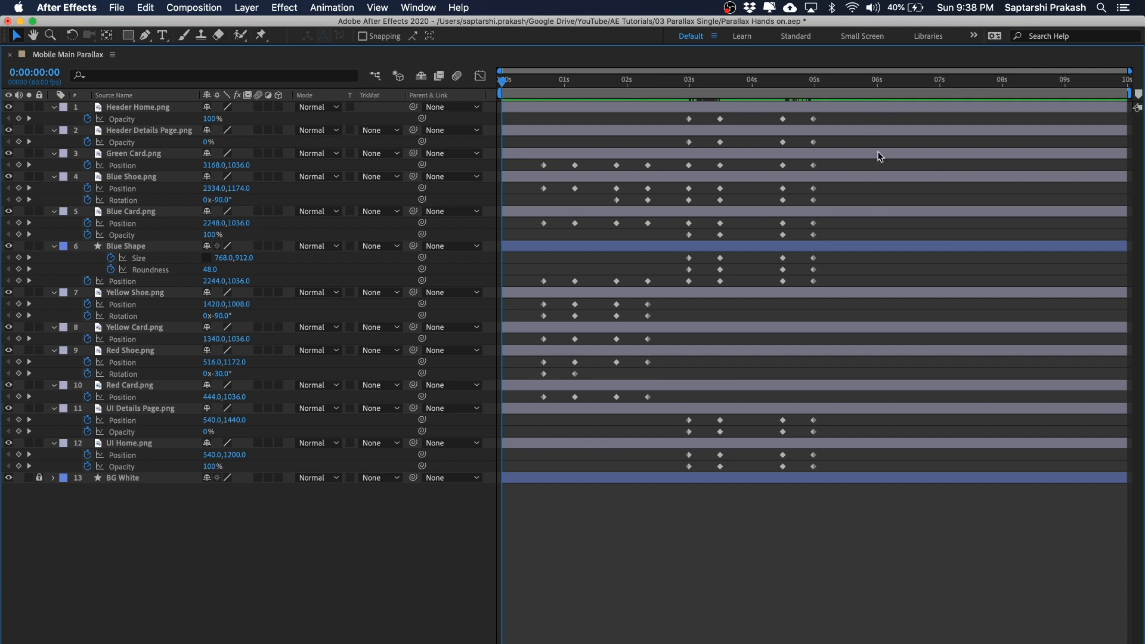
drag(861, 127, 757, 528)
click(767, 572)
key(grave)
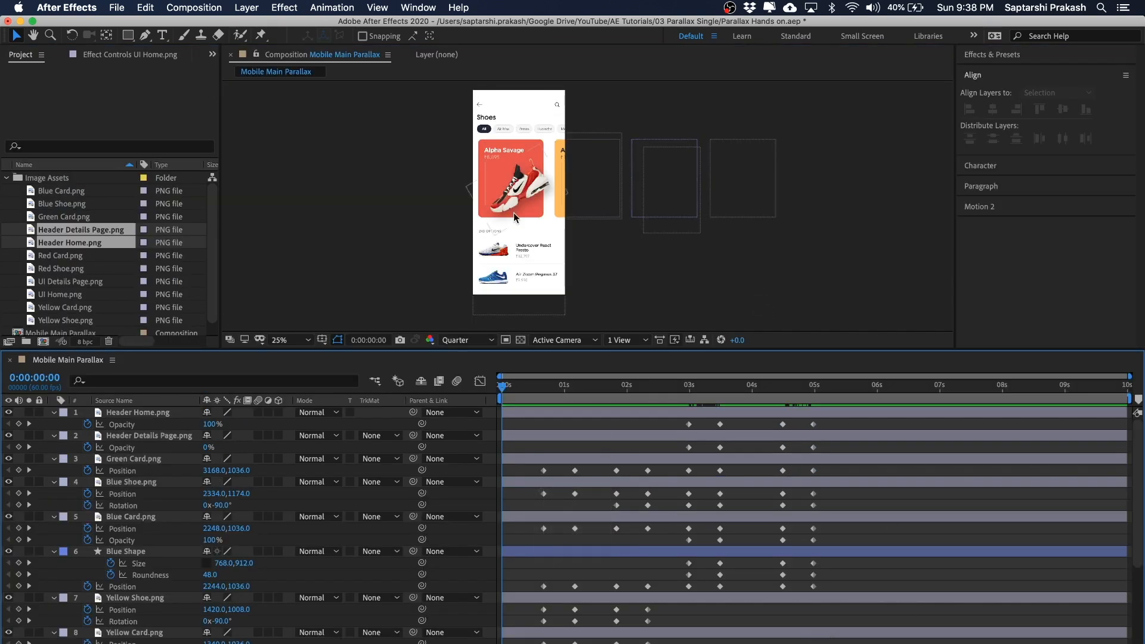
Enlarge and restore the composition viewer, the project assets, the alignment options and the timeline in turn
click(256, 220)
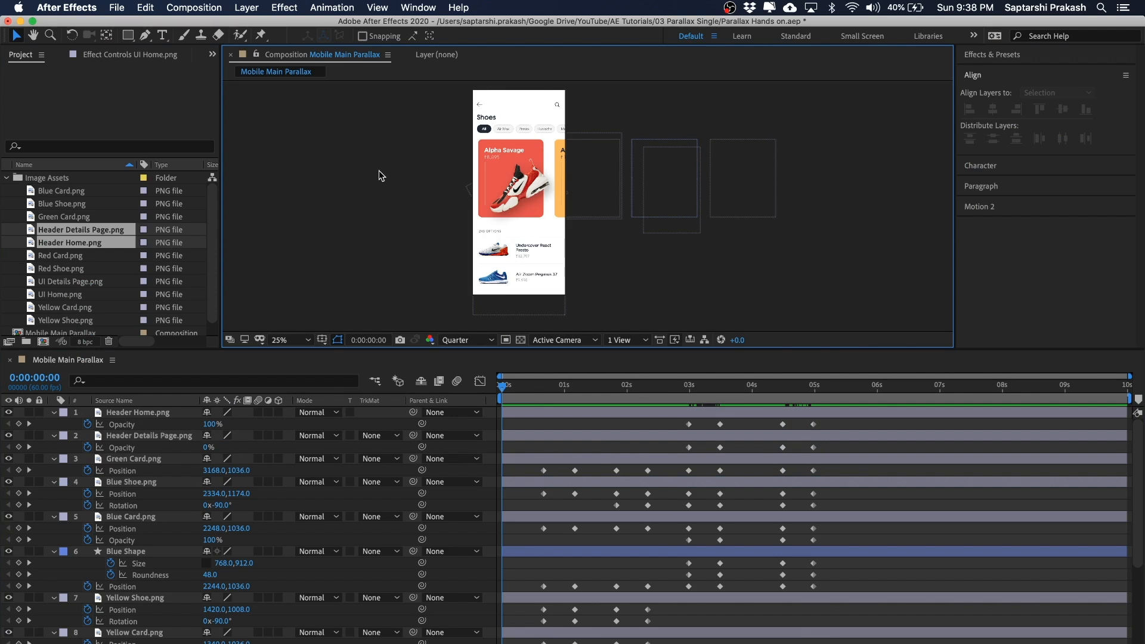
key(grave)
key(grave)
key(grave)
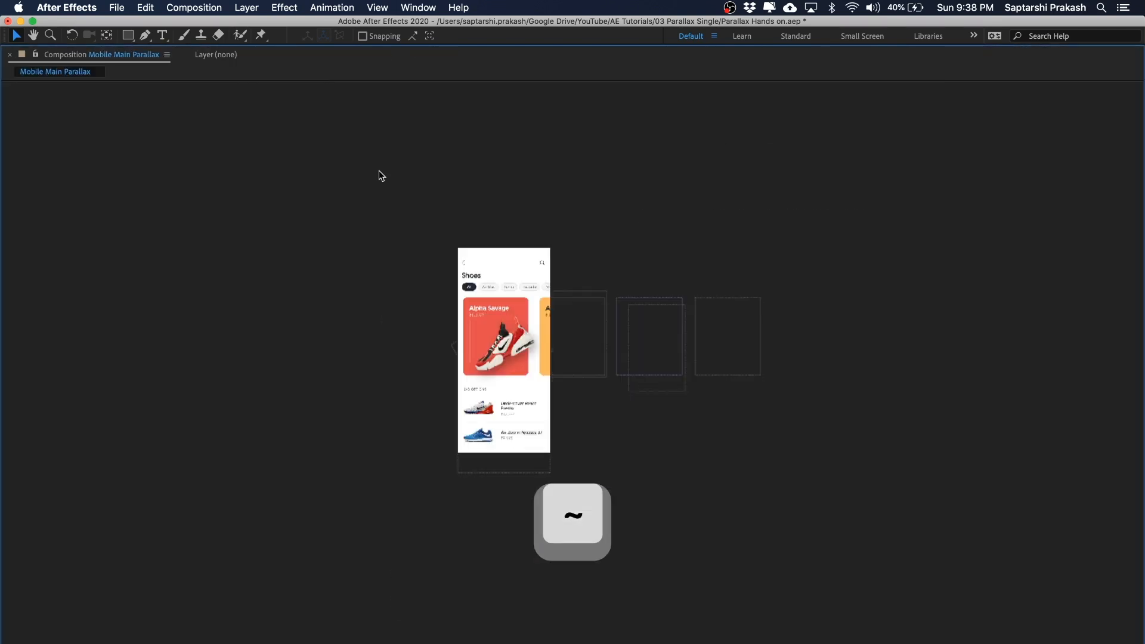
key(grave)
key(grave)
key(grave)
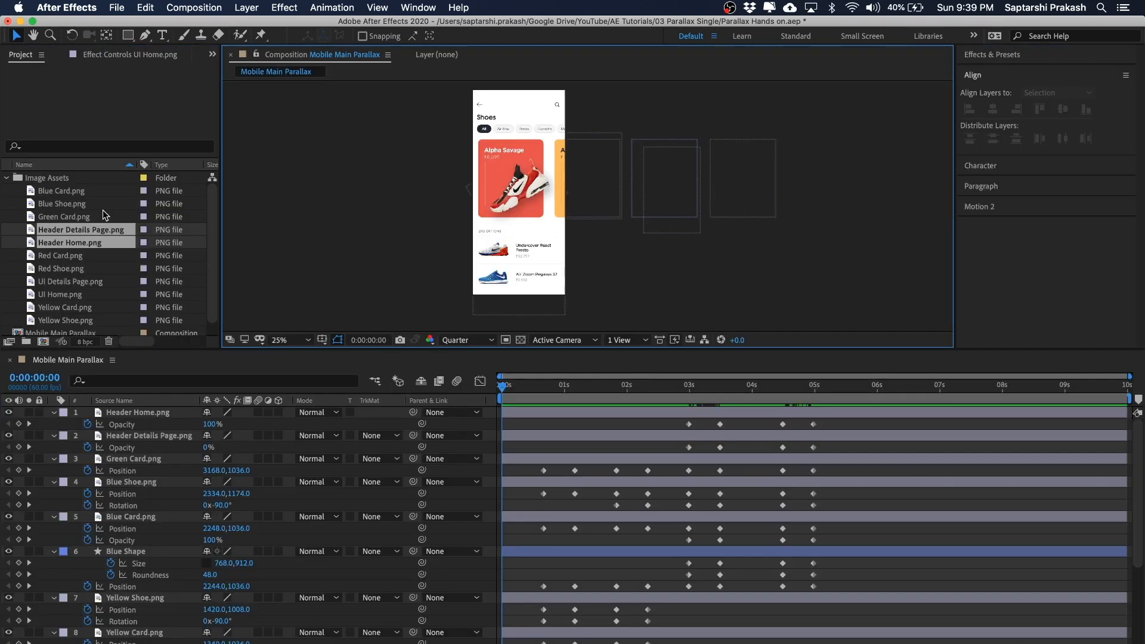
key(grave)
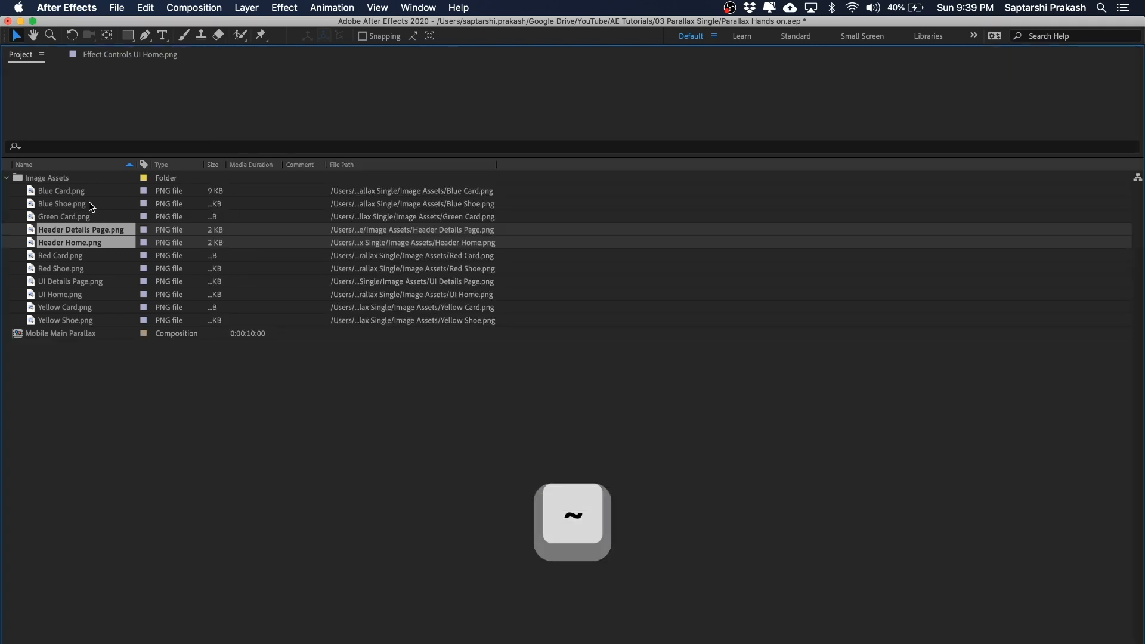
key(grave)
key(grave)
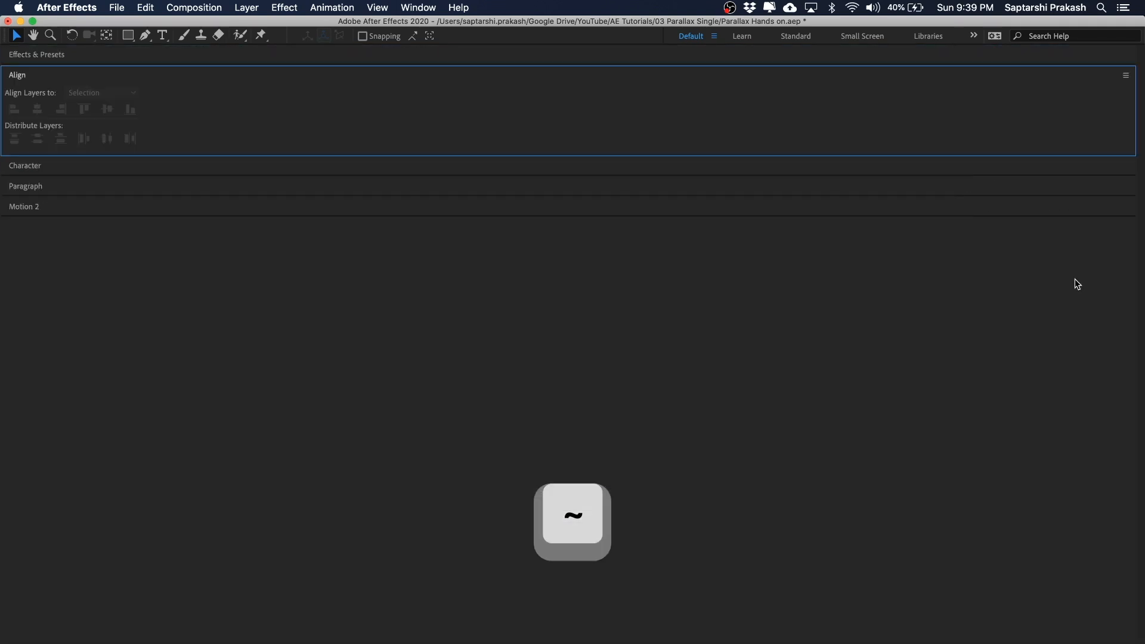
key(grave)
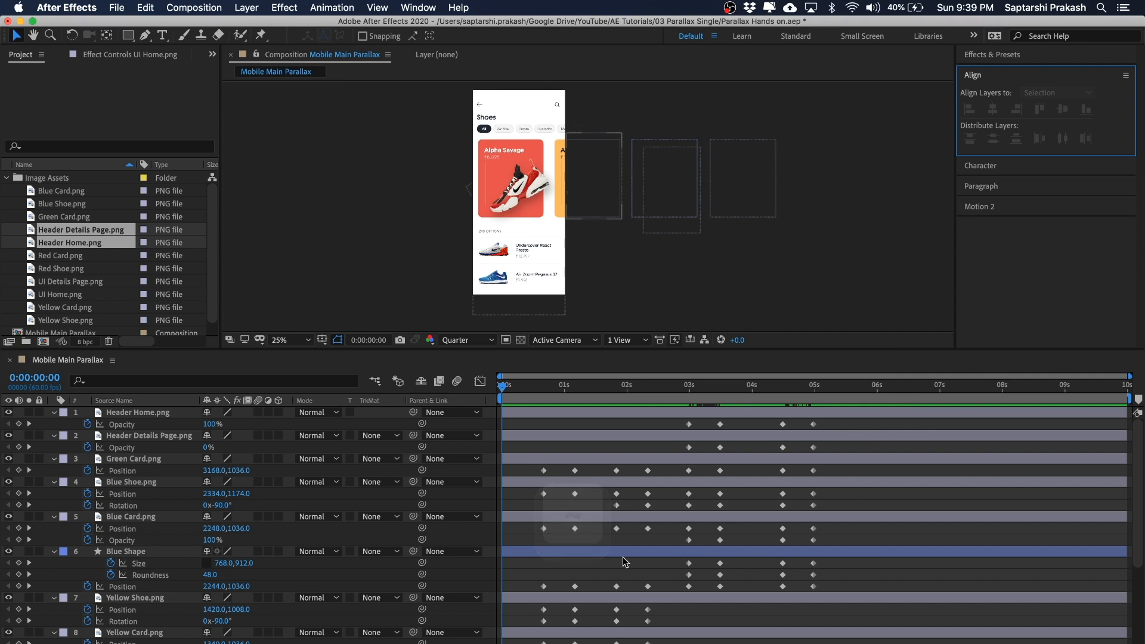
click(624, 446)
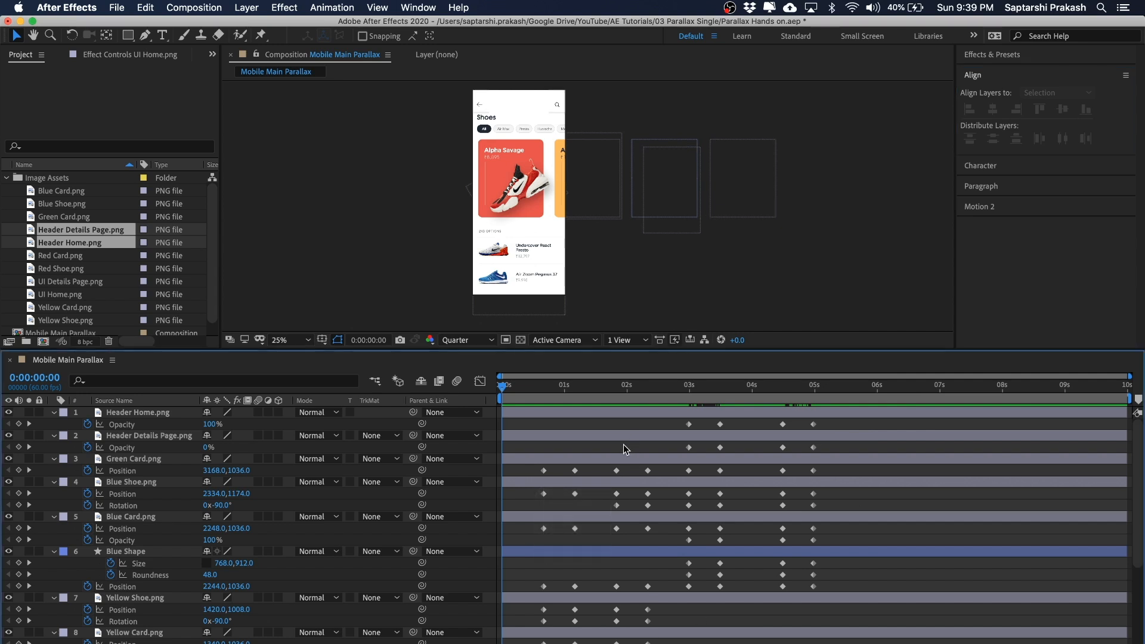
key(grave)
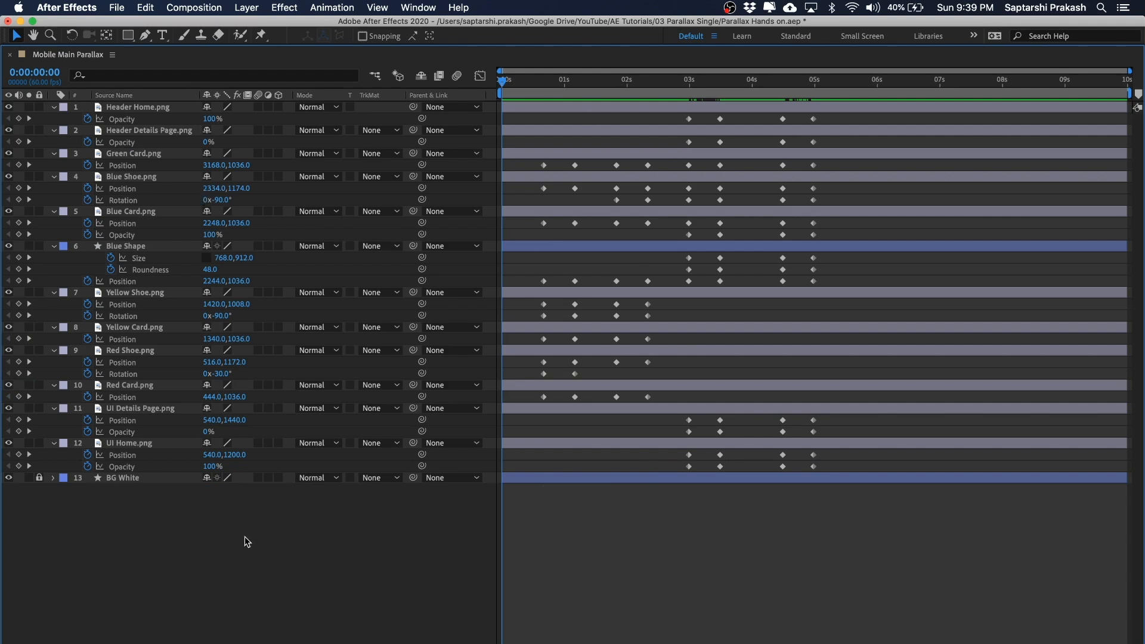
key(grave)
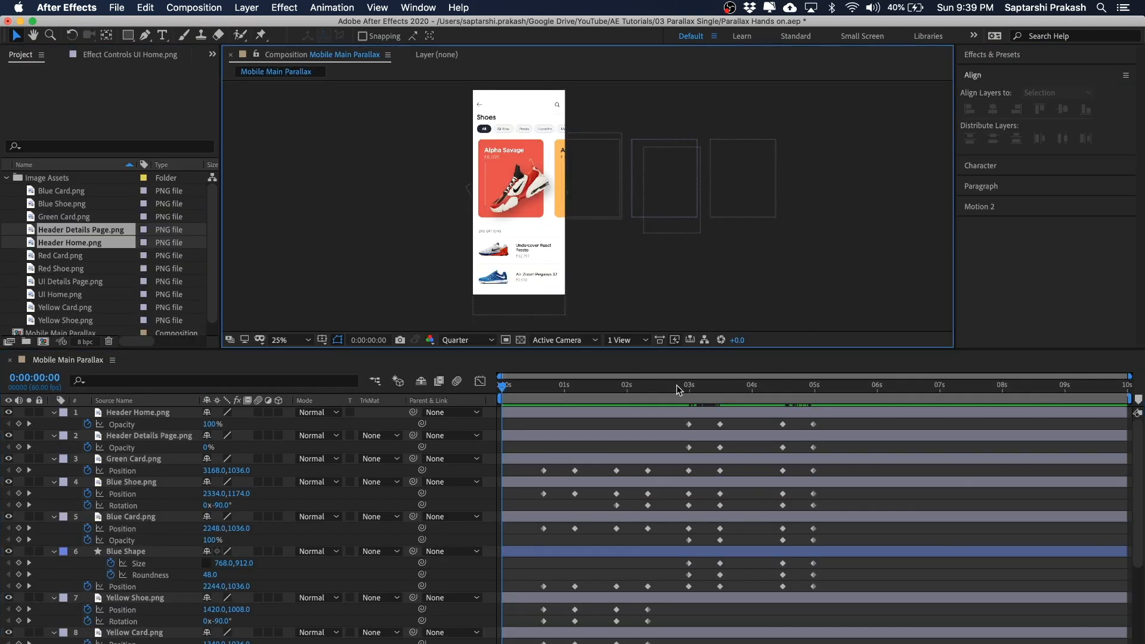
Save the project, and collapse and reveal again the keyframed properties of all layers
key(super+s)
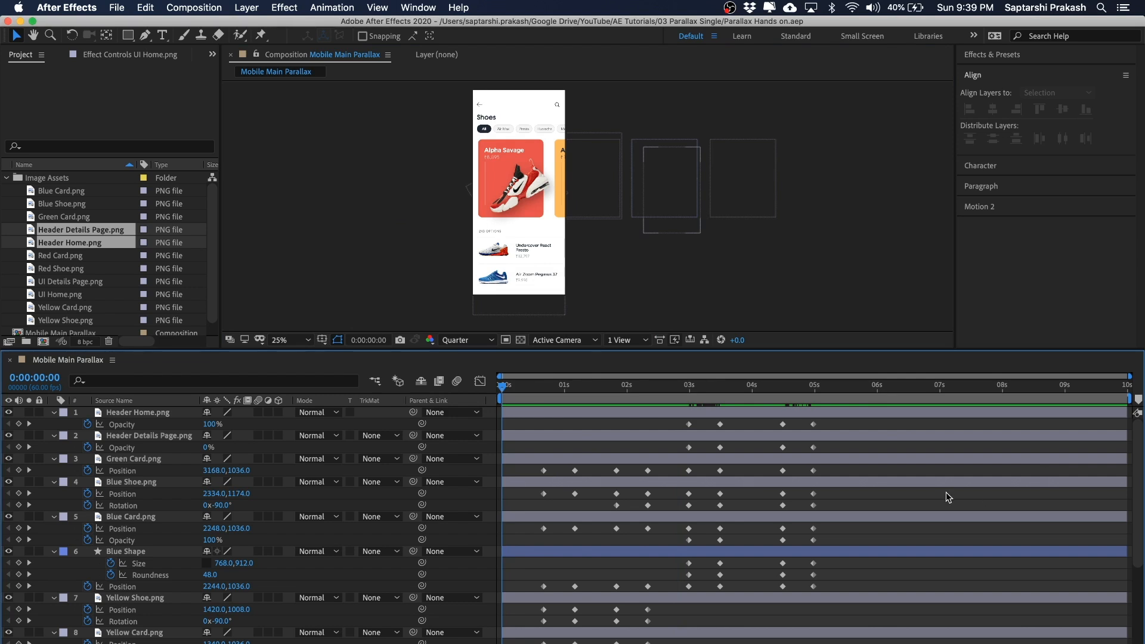
key(u)
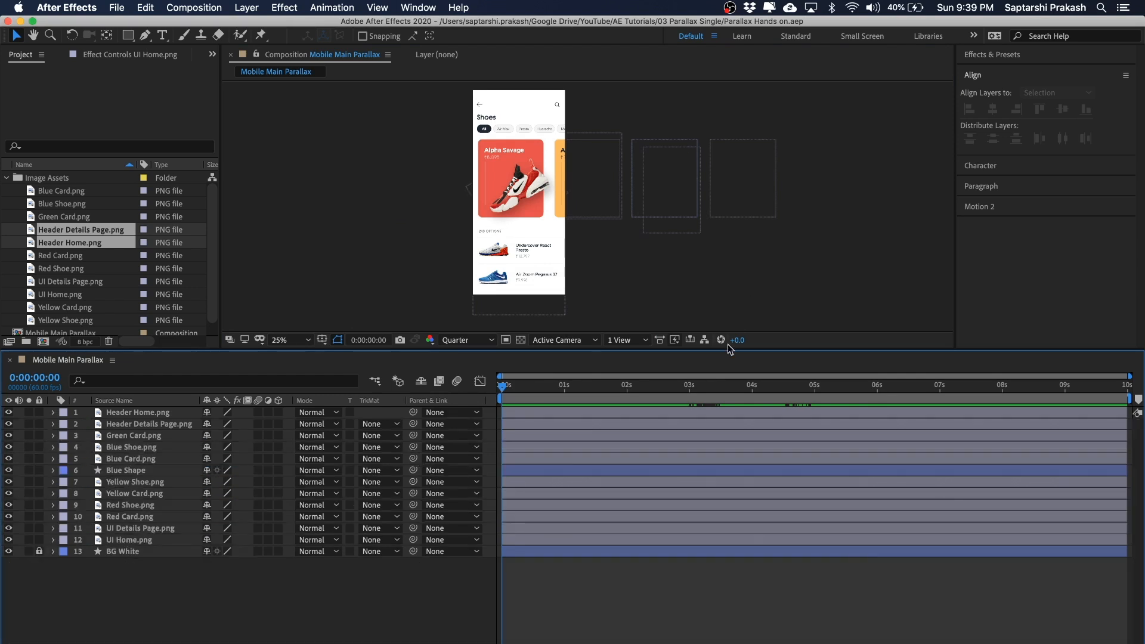
key(u)
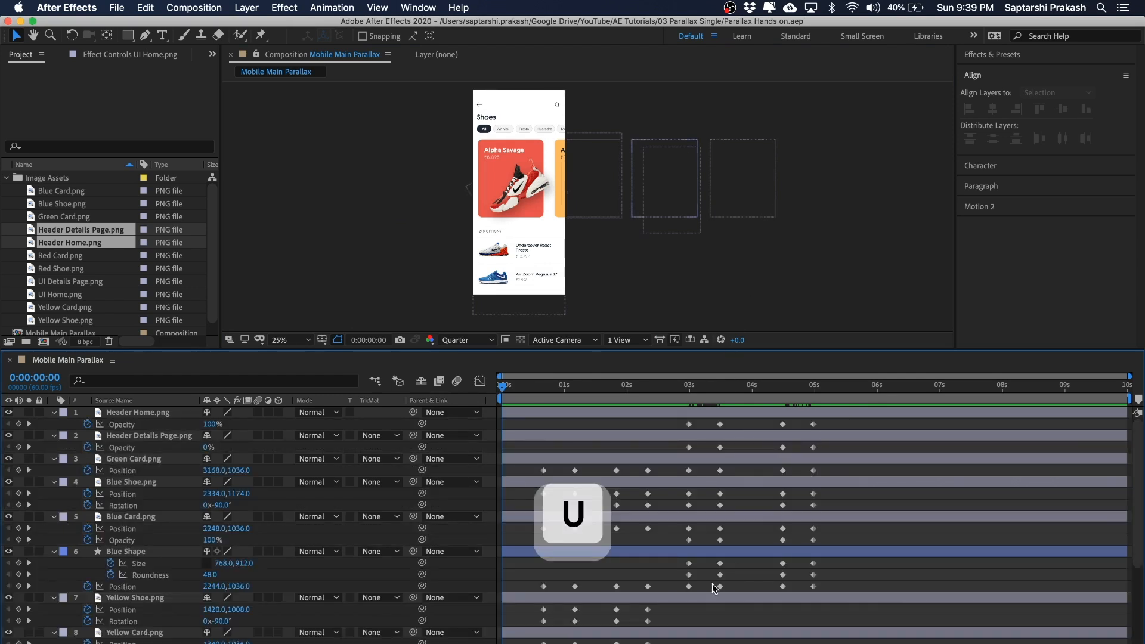
Apply Easy Ease to all keyframes on every animated layer
key(grave)
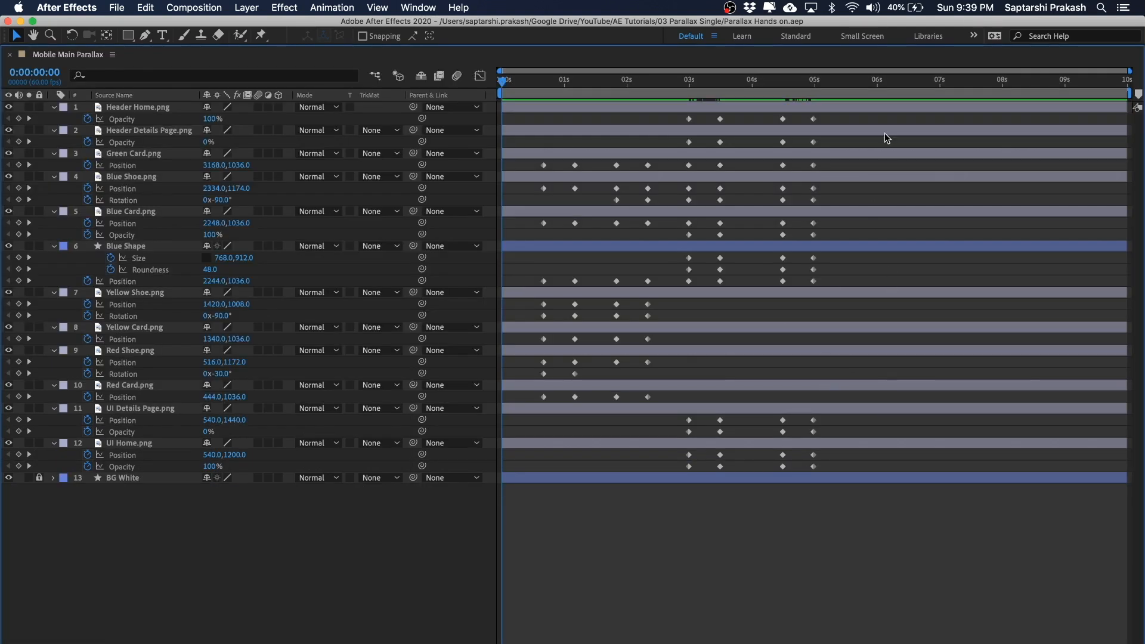
drag(871, 112, 506, 536)
click(701, 120)
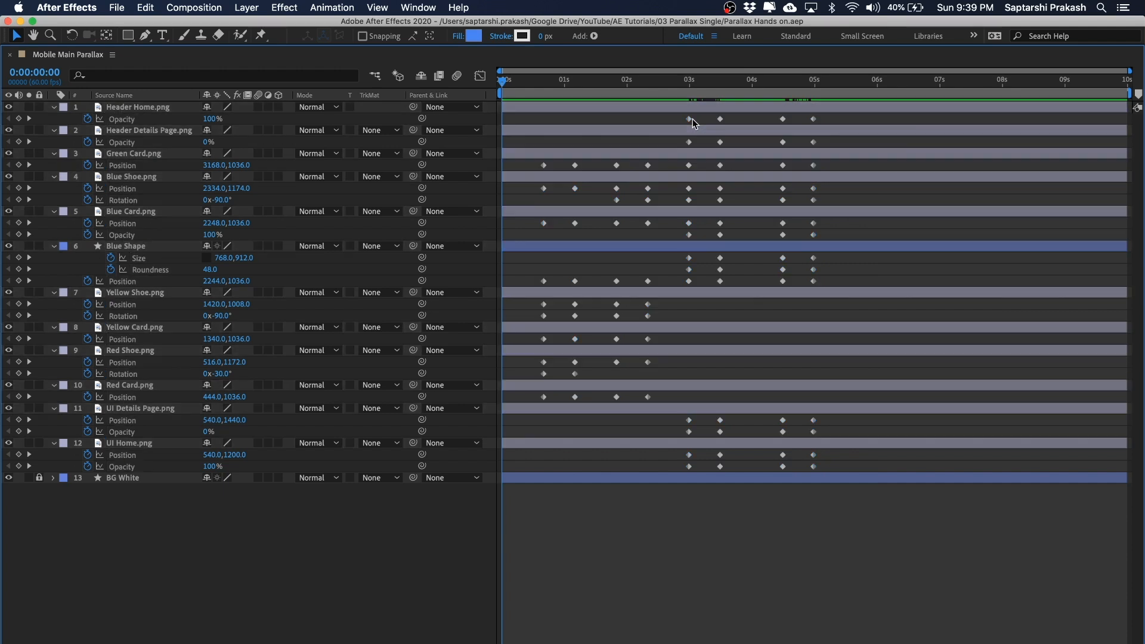
drag(846, 113, 478, 540)
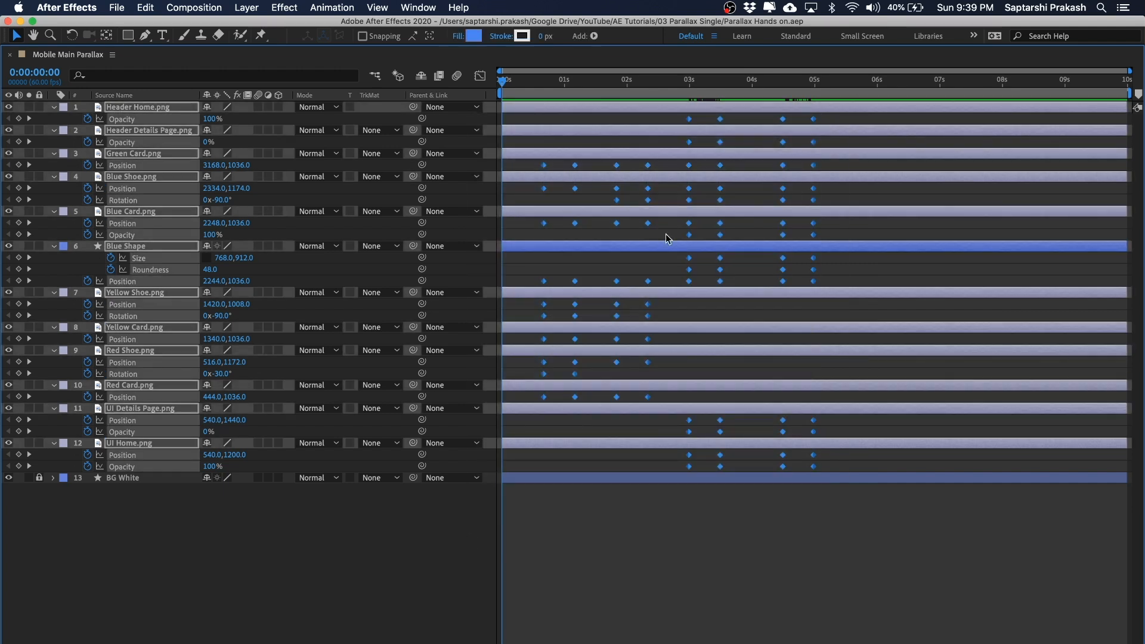
right_click(690, 123)
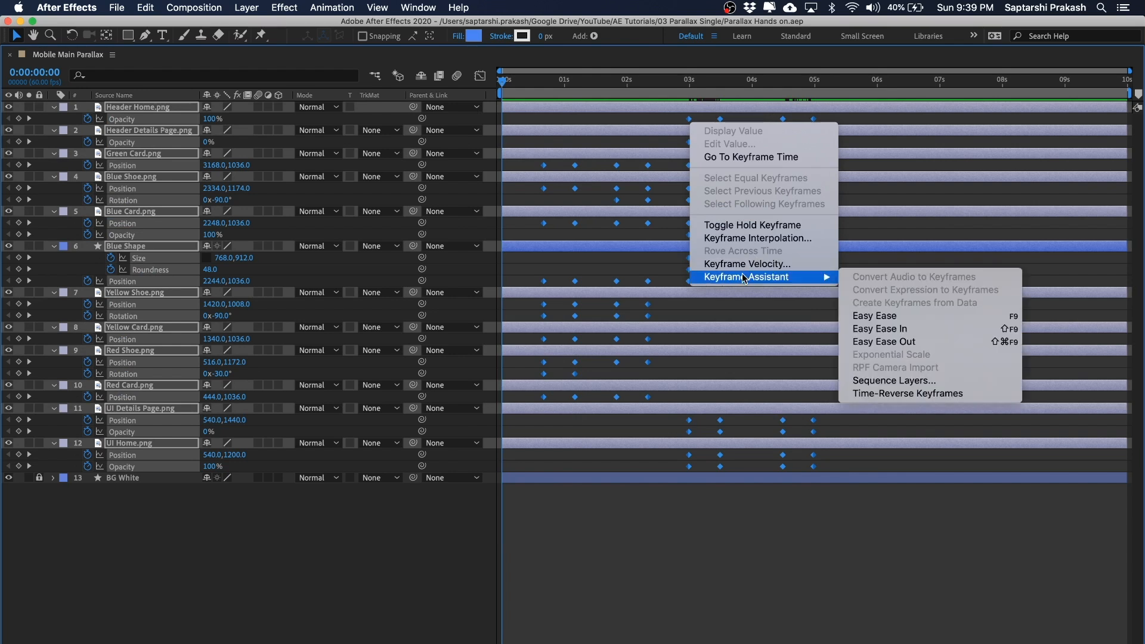
click(893, 316)
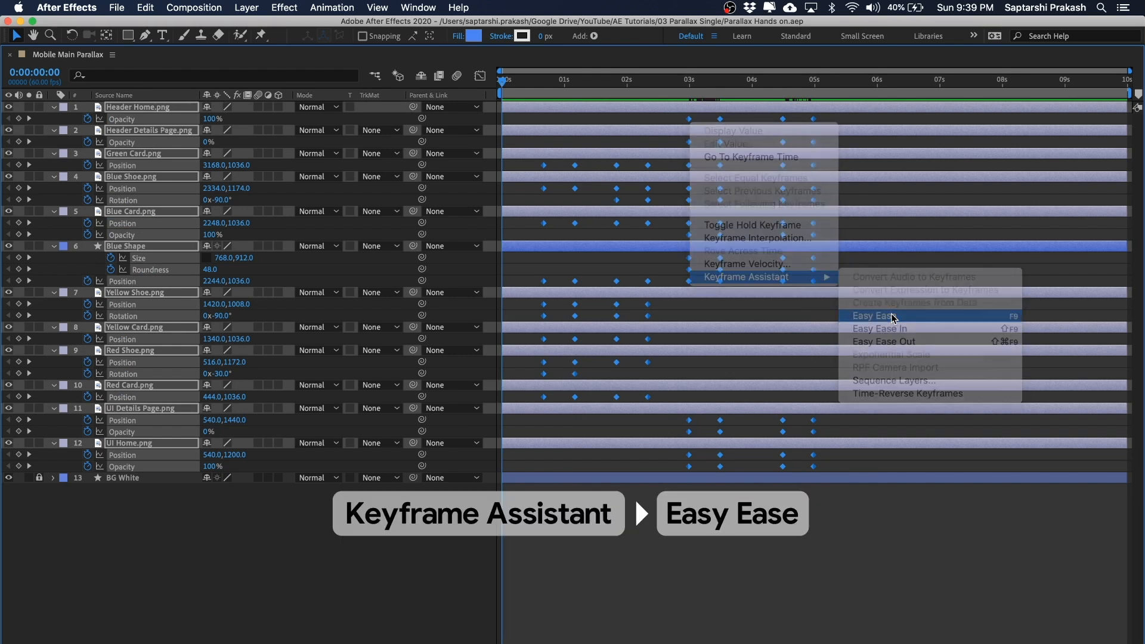
Restore the normal workspace layout, deselect all layers, preview the eased animation and return the playhead to the start
key(grave)
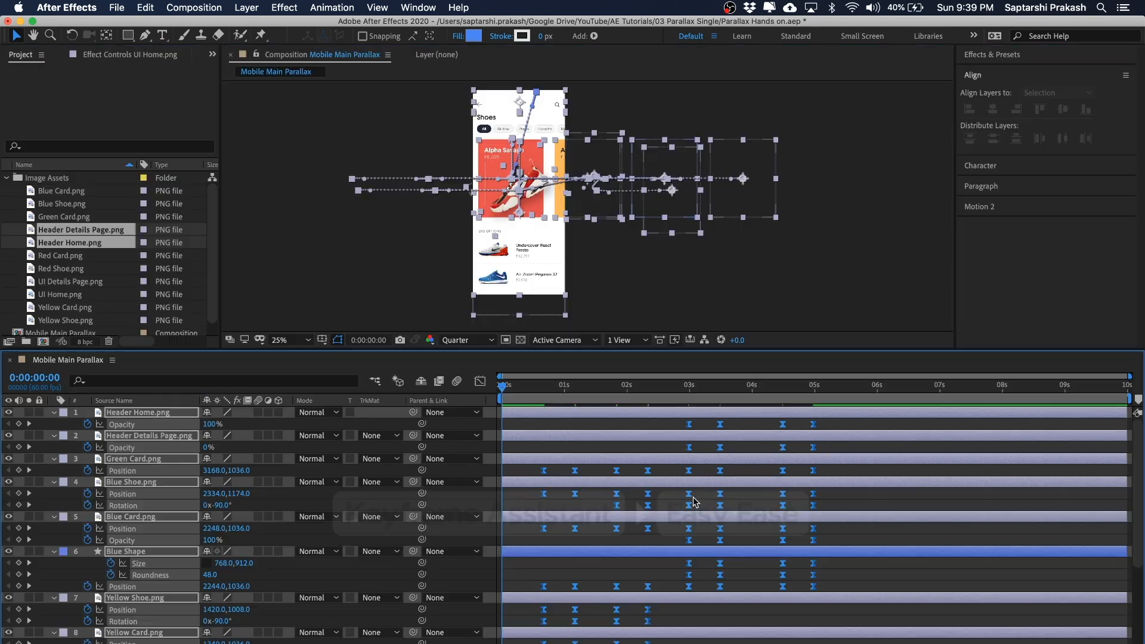
key(F2)
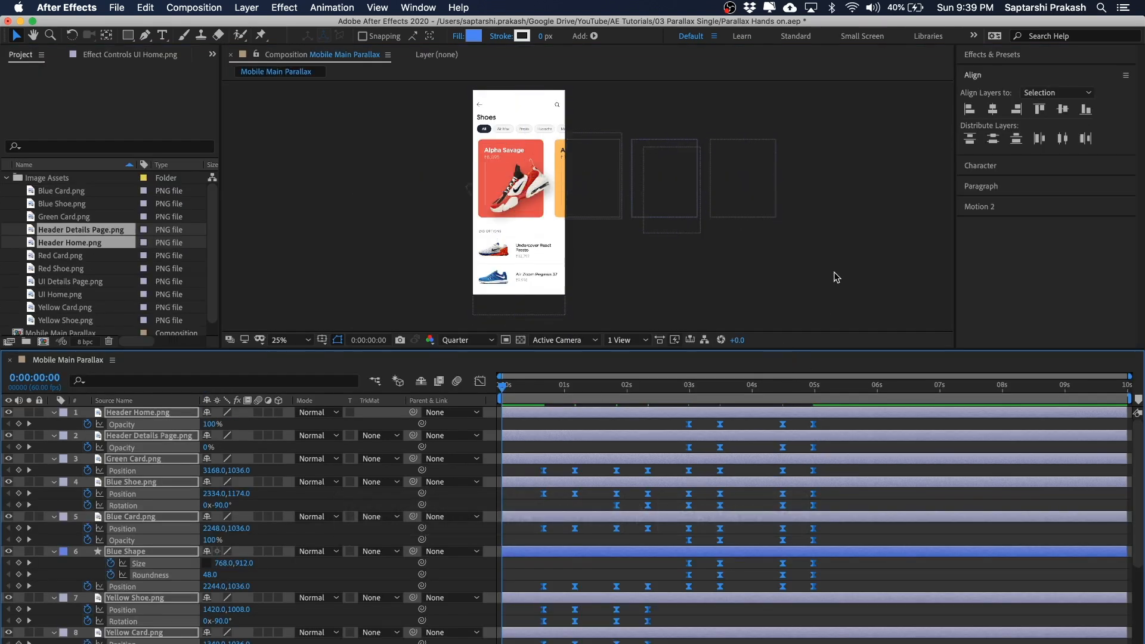
key(space)
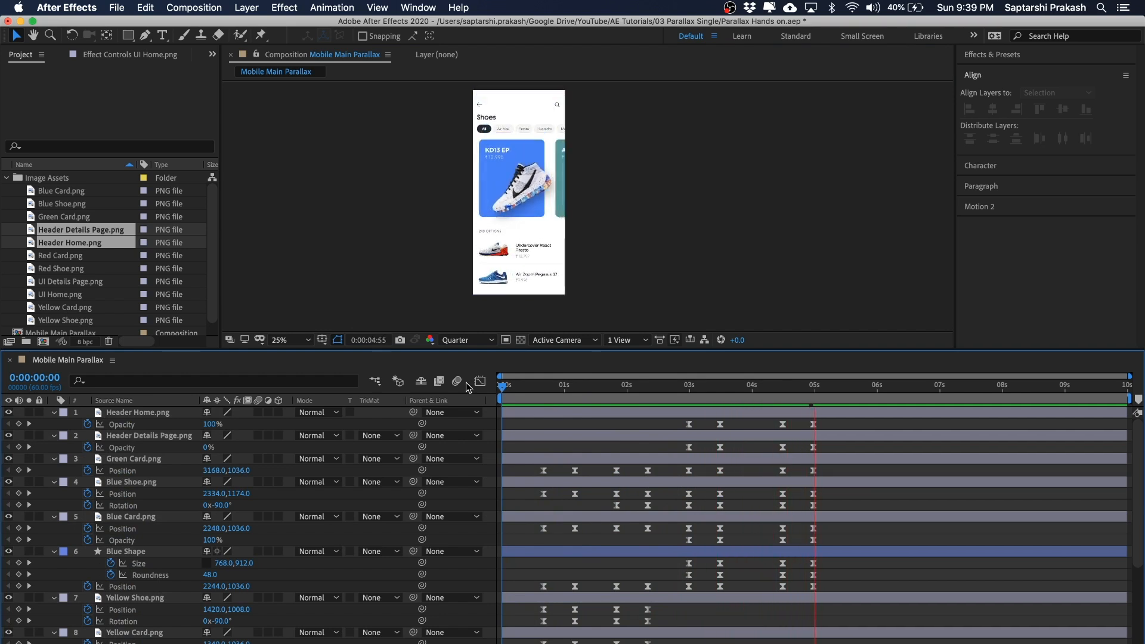
key(space)
click(550, 389)
click(493, 391)
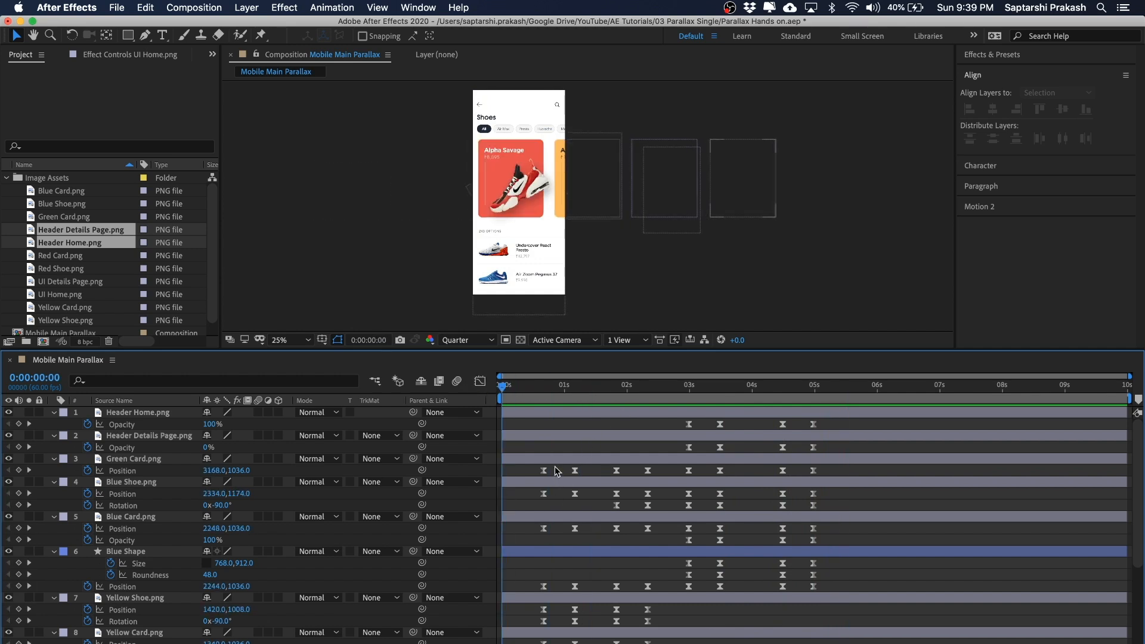
Show the speed graph of the Green Card's Position in the Graph Editor, starting from its first keyframe
click(544, 470)
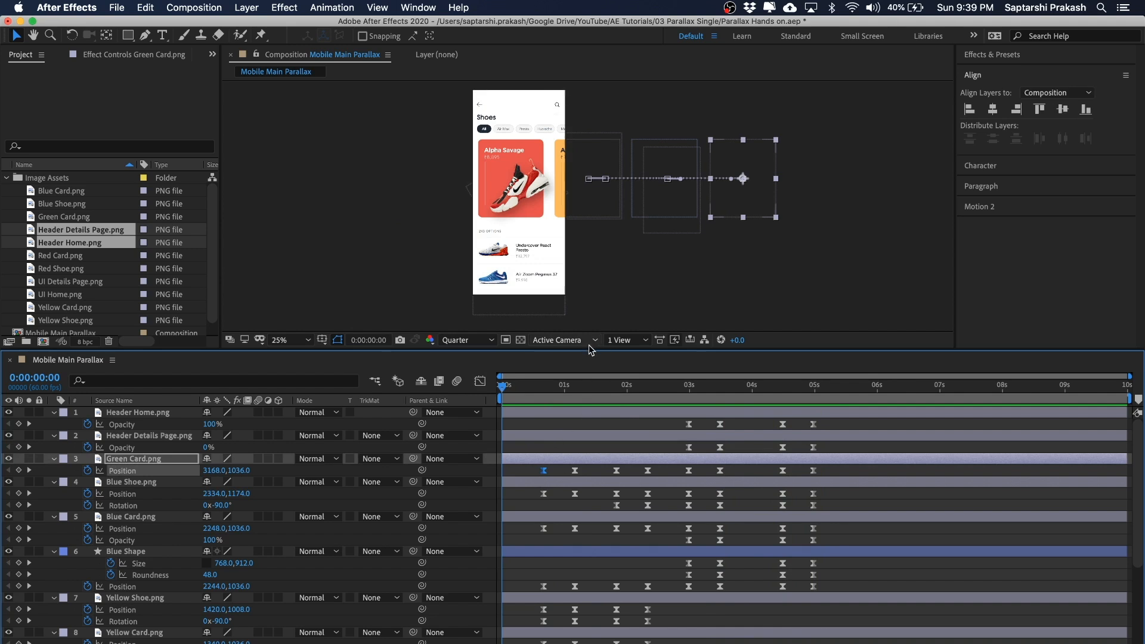
drag(589, 351, 558, 310)
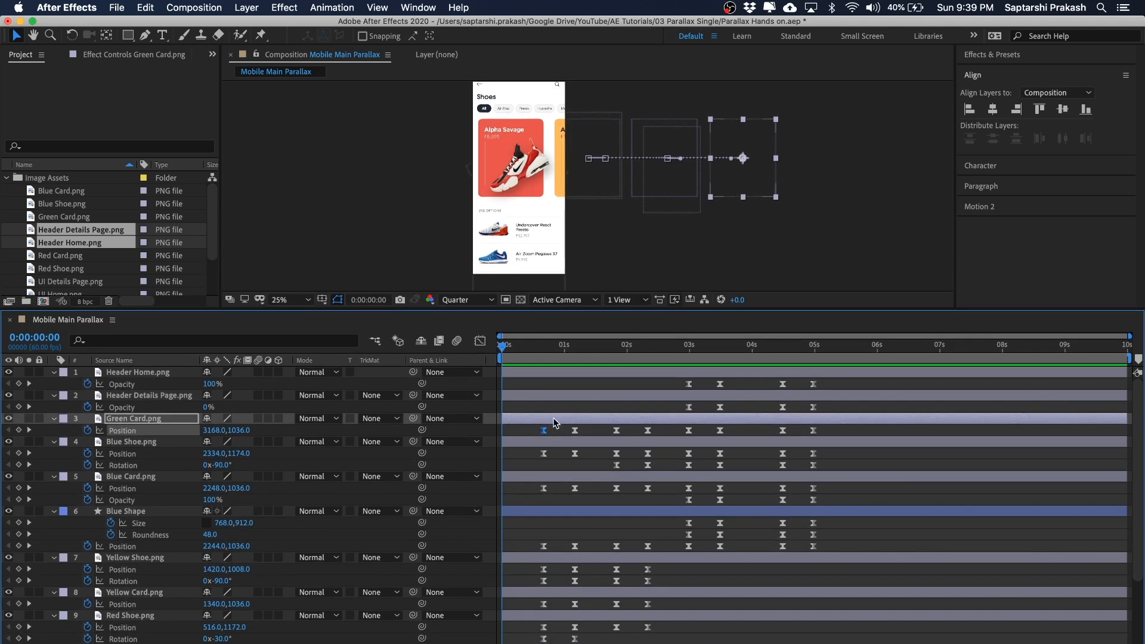
click(555, 411)
drag(551, 425, 531, 438)
click(544, 346)
click(525, 346)
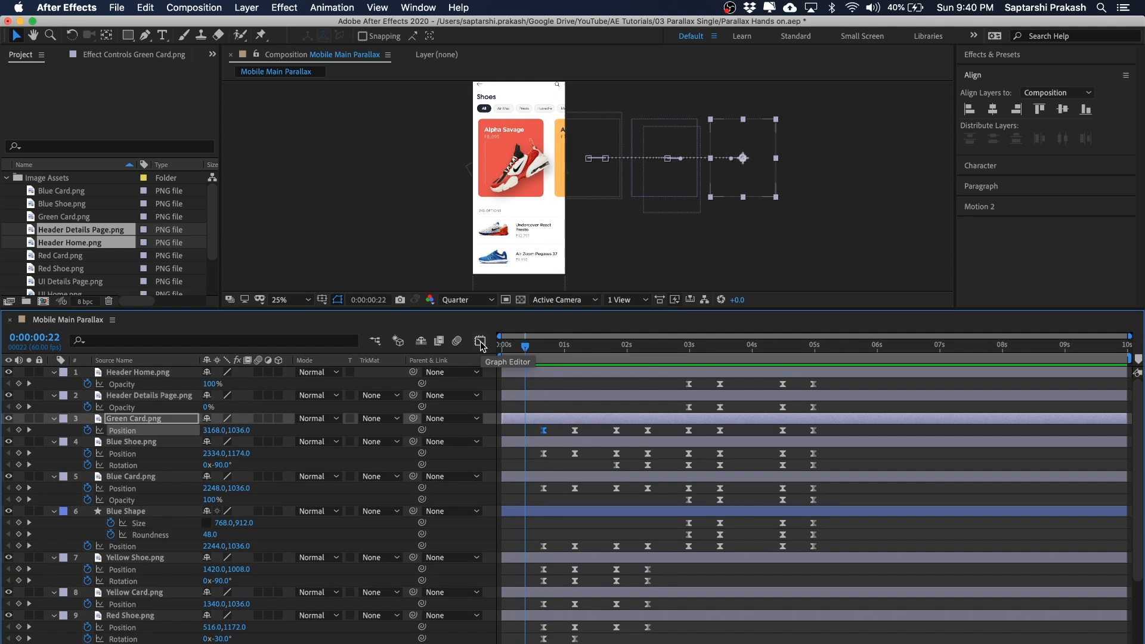
click(480, 343)
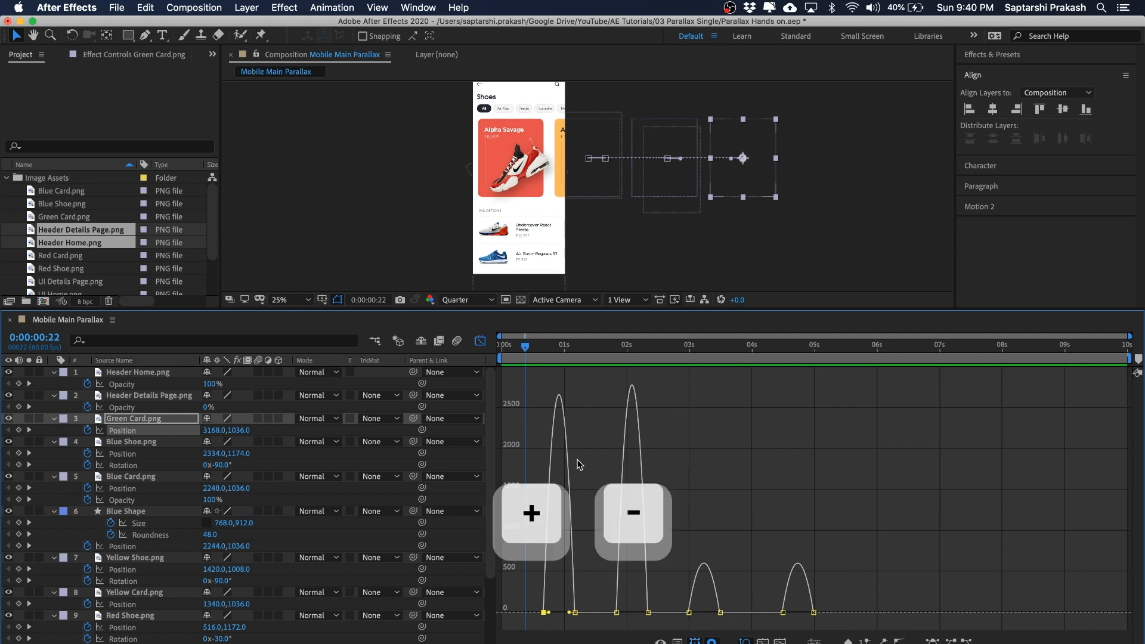
key(equal)
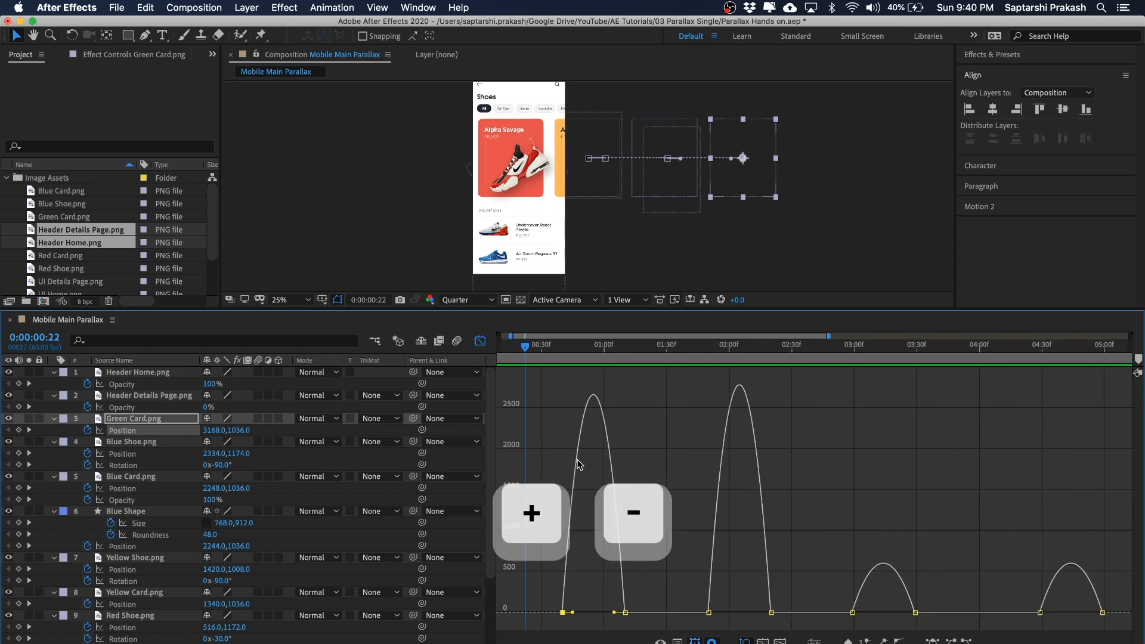
key(equal)
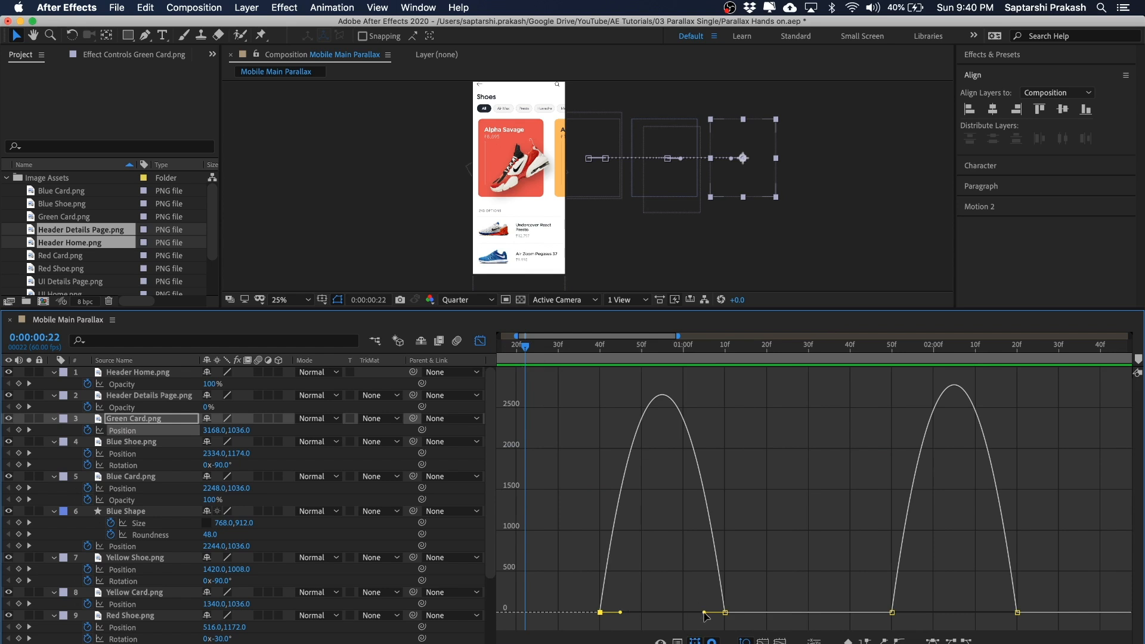
Reshape the Green Card's first Position speed curve, extending the incoming influence of the second keyframe to about 59%
mouse_move(704, 614)
mouse_down()
mouse_move(706, 544)
mouse_move(679, 617)
mouse_move(709, 617)
mouse_move(683, 614)
mouse_up()
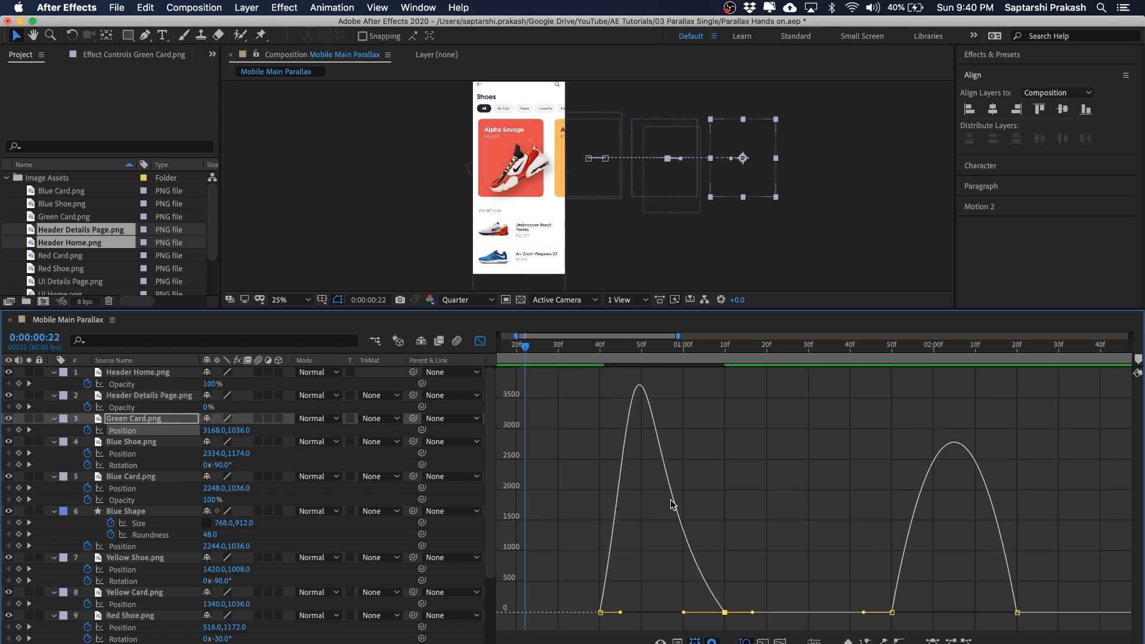
drag(685, 615, 695, 615)
mouse_move(620, 614)
mouse_down()
mouse_move(653, 585)
mouse_move(596, 585)
mouse_move(618, 614)
mouse_up()
mouse_move(696, 614)
mouse_down()
mouse_move(650, 618)
mouse_move(701, 617)
mouse_move(689, 618)
mouse_up()
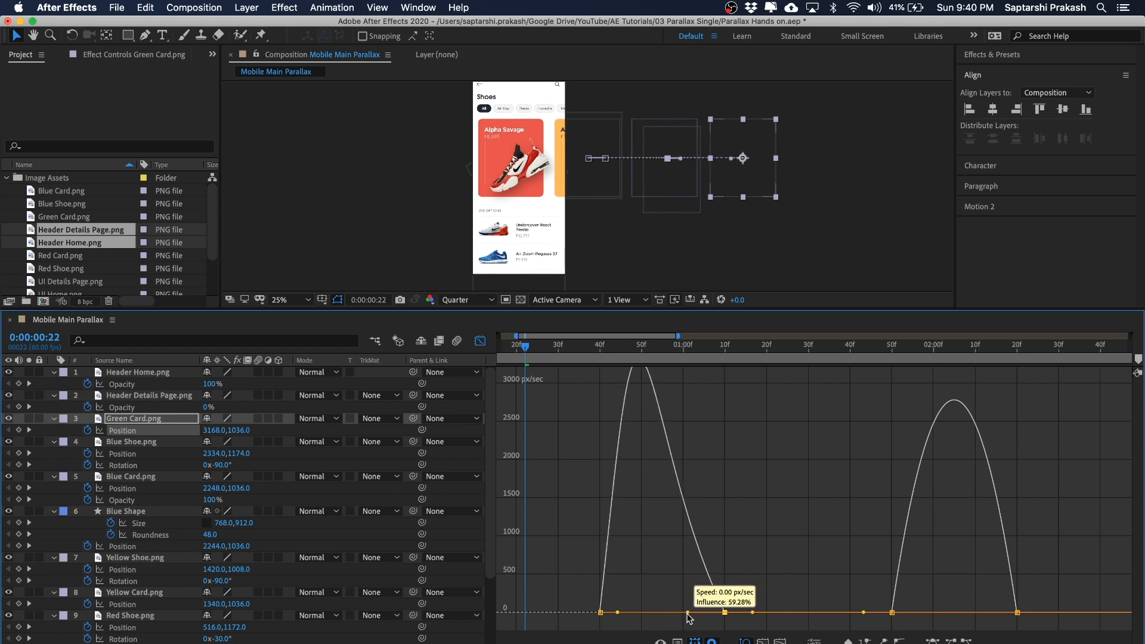
drag(688, 615, 619, 619)
drag(663, 612, 696, 624)
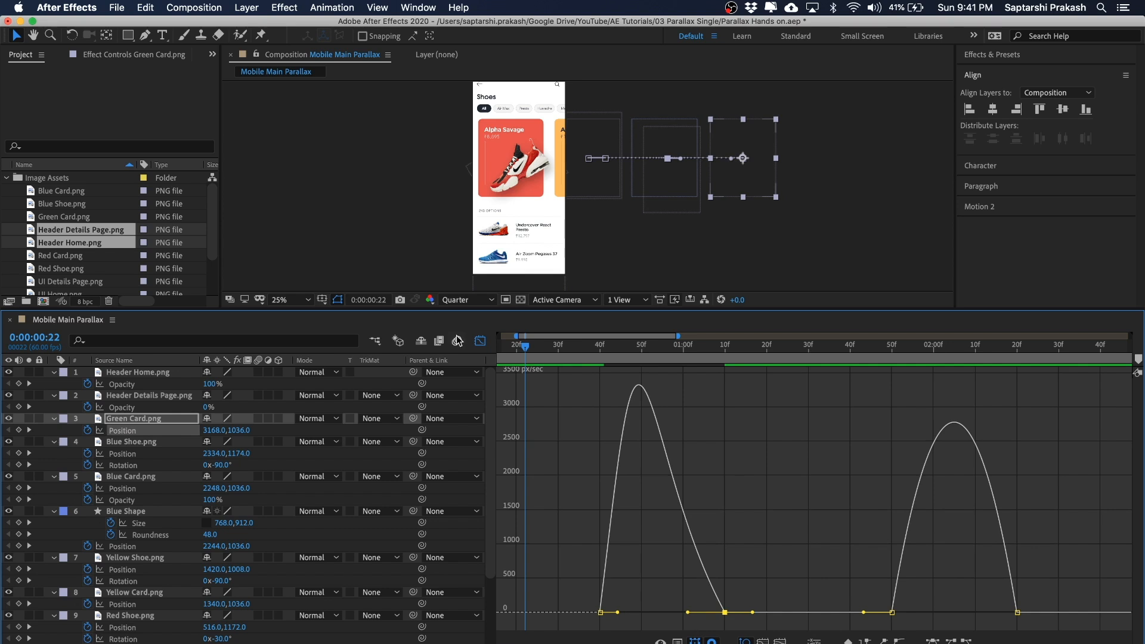
Leave the Graph Editor and check the Keyframe Velocity values of the Green Card's first Position keyframe without changing them
key(shift+F3)
click(757, 453)
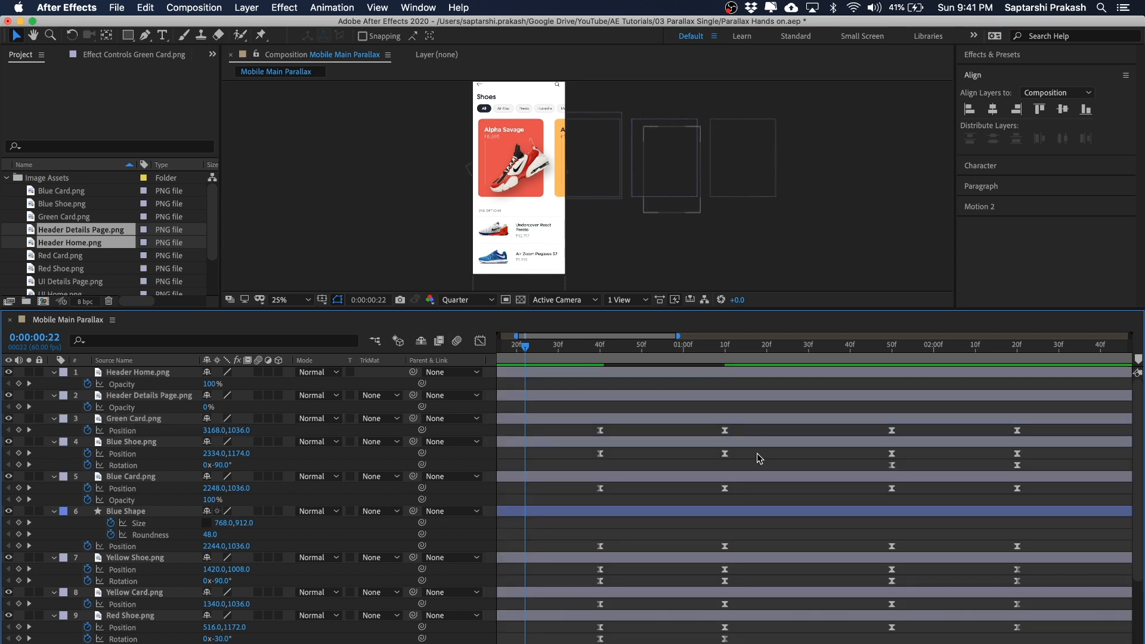
click(600, 430)
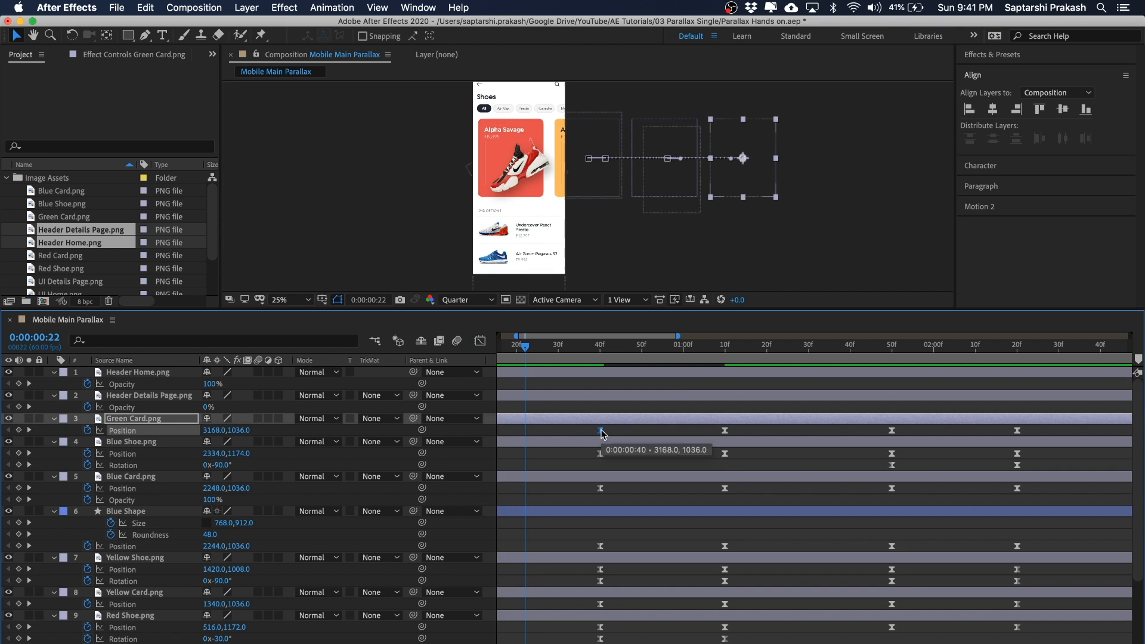
right_click(602, 431)
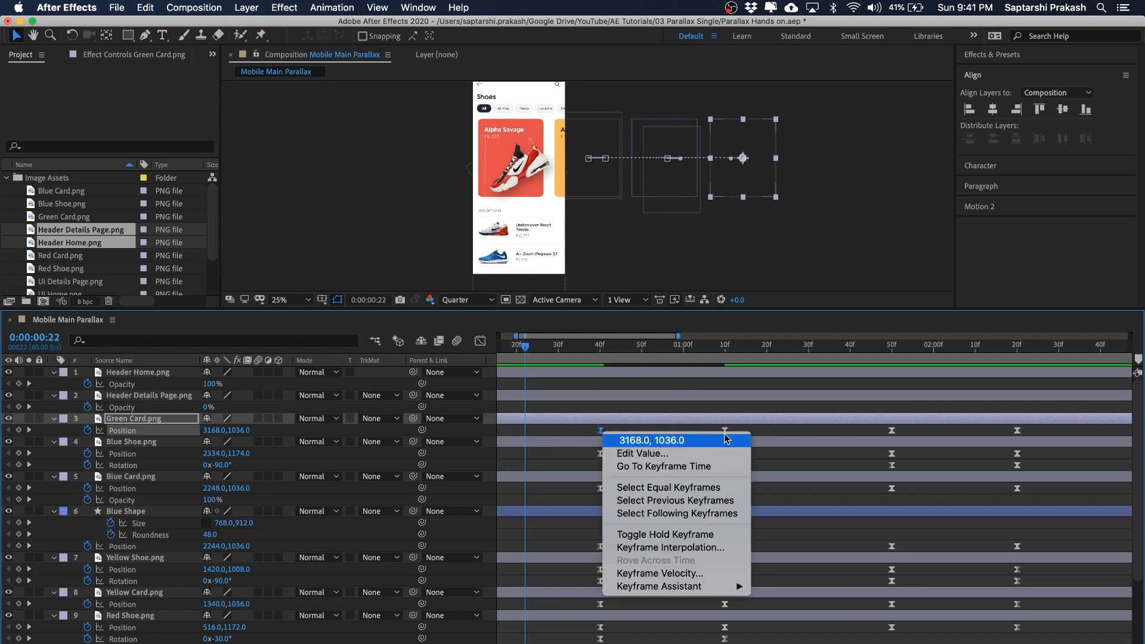
click(688, 574)
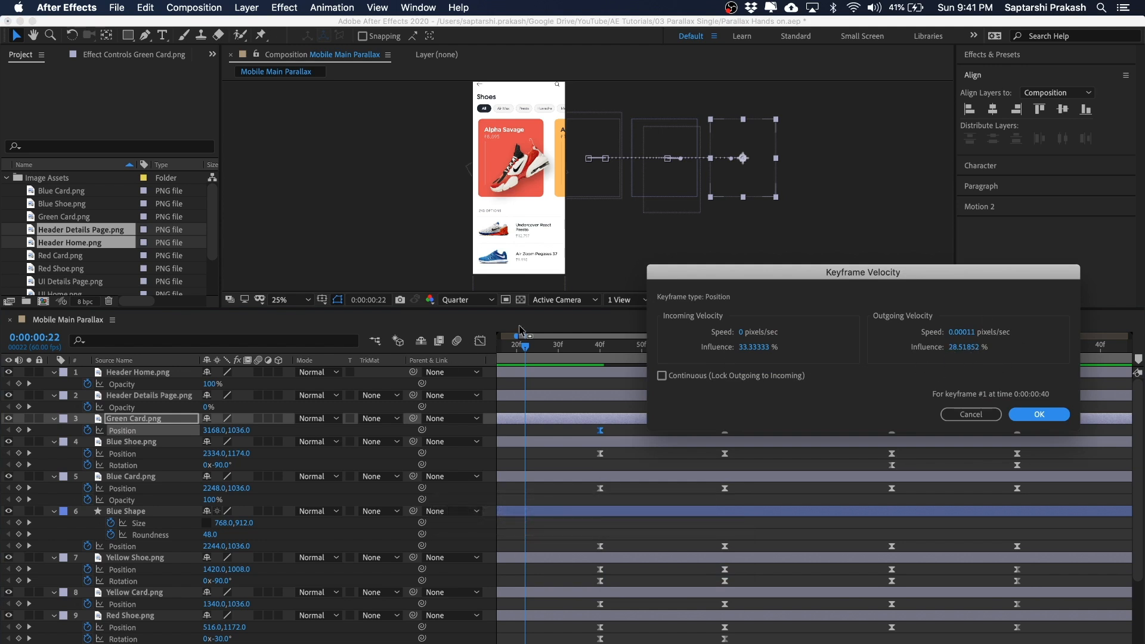
click(962, 415)
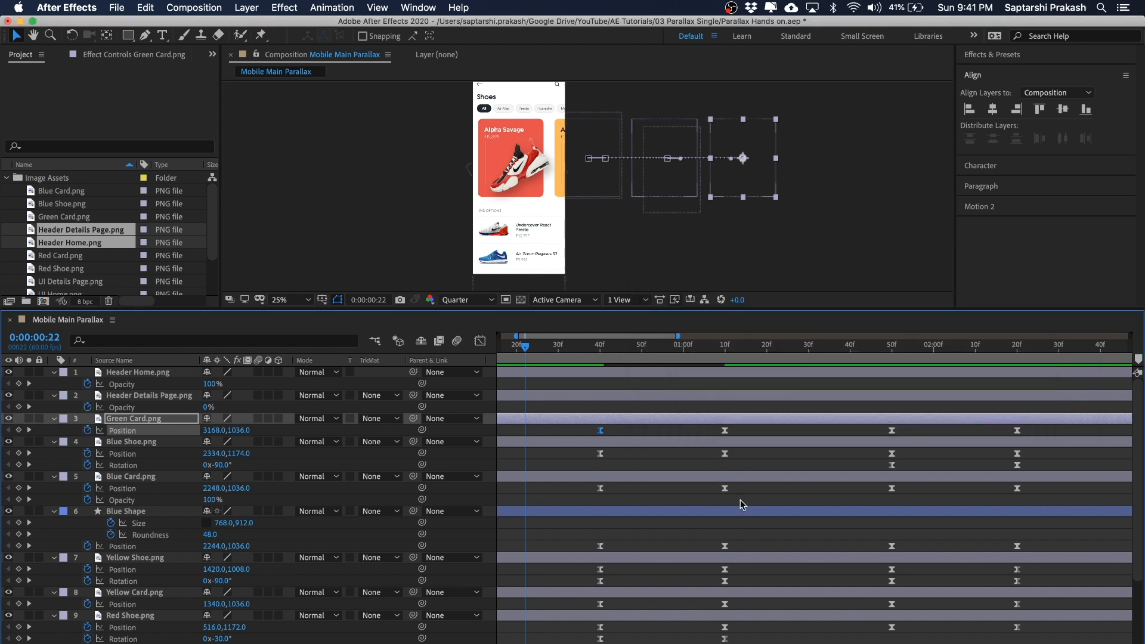
Convert all keyframes on every animated layer back to linear, using the enlarged timeline
key(grave)
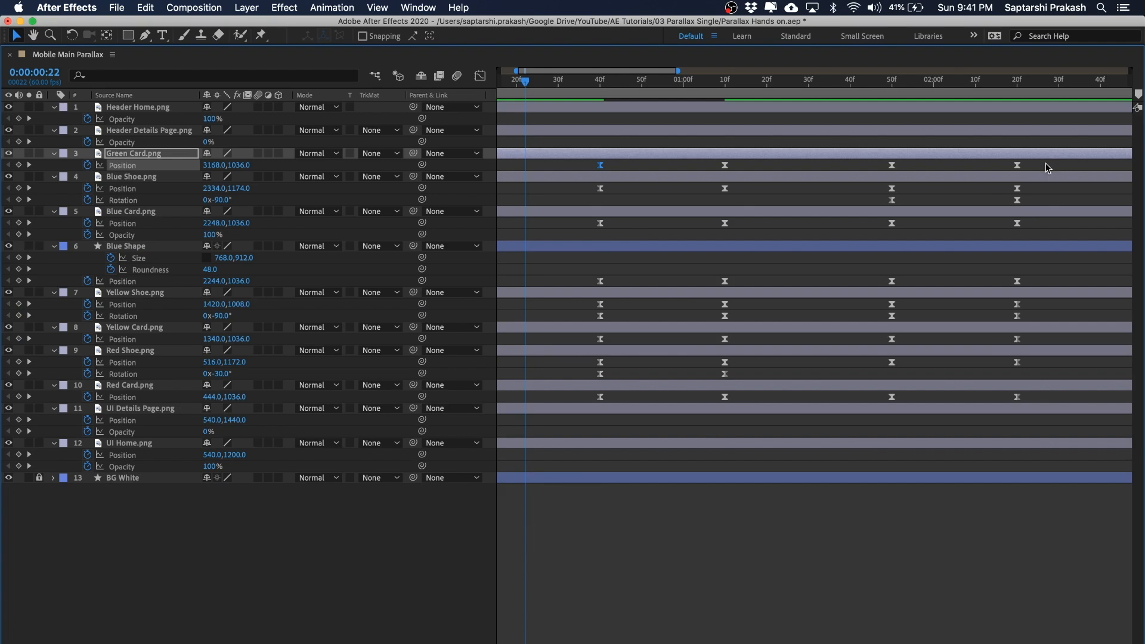
scroll(934, 232, down, 4)
drag(984, 115, 560, 604)
click(607, 563)
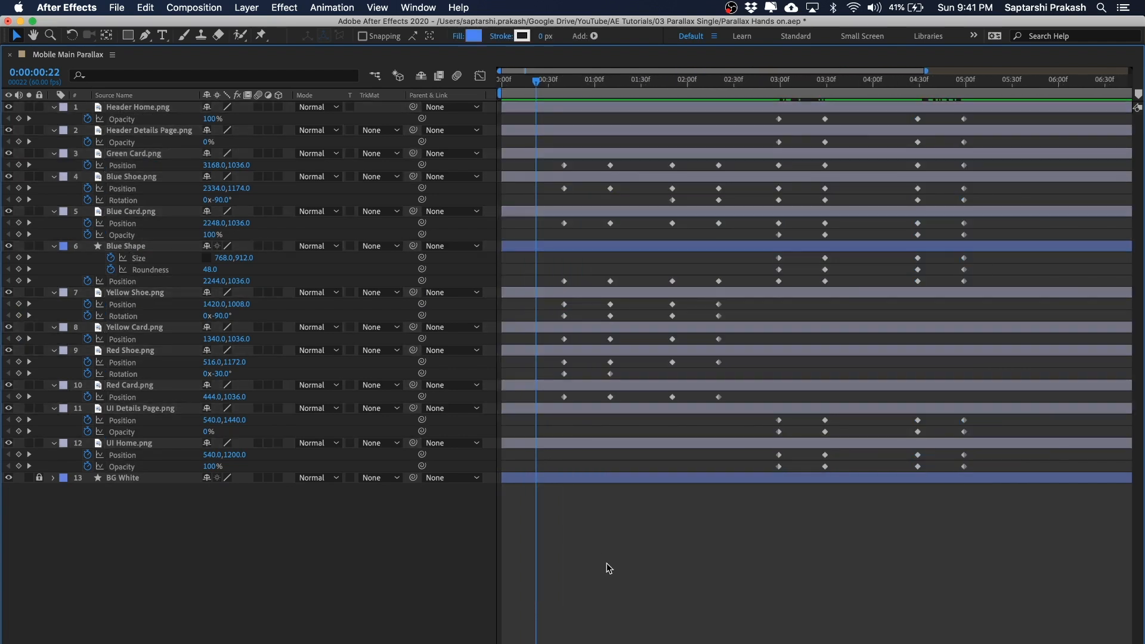
key(grave)
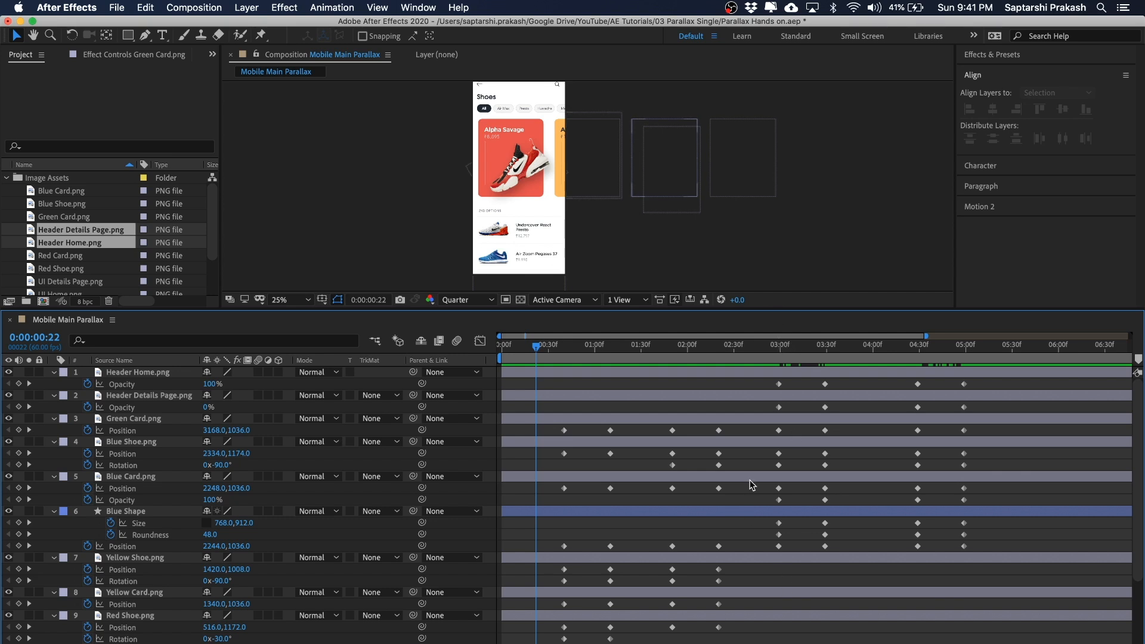
Adjust the timeline height and expand the Motion 2 easing controls
key(u)
key(u)
drag(742, 307, 746, 258)
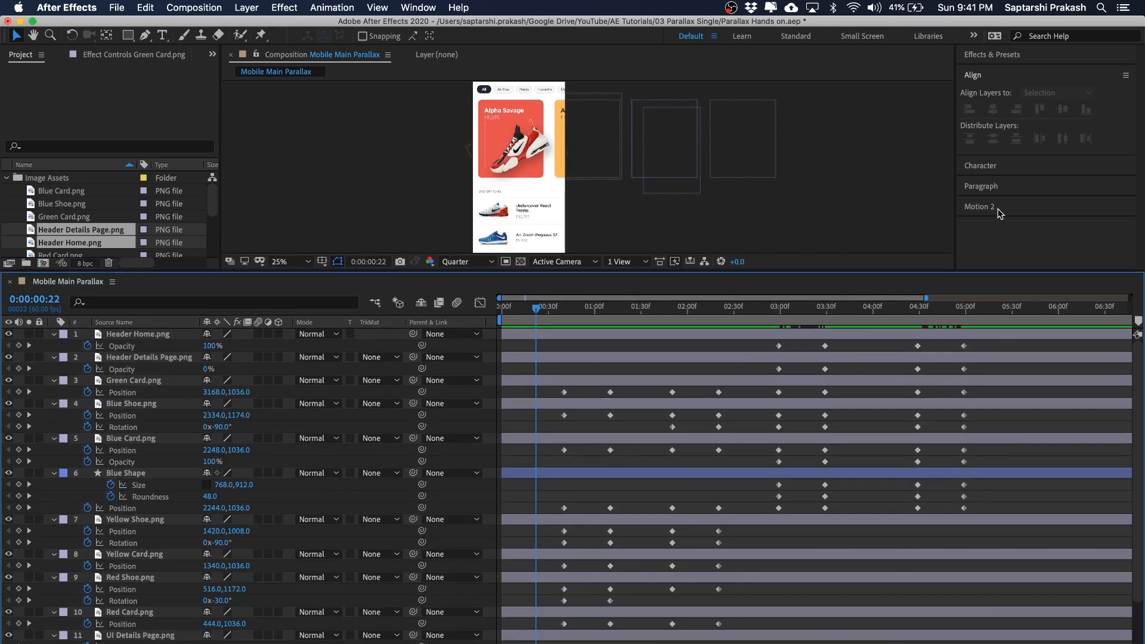
drag(820, 275, 829, 357)
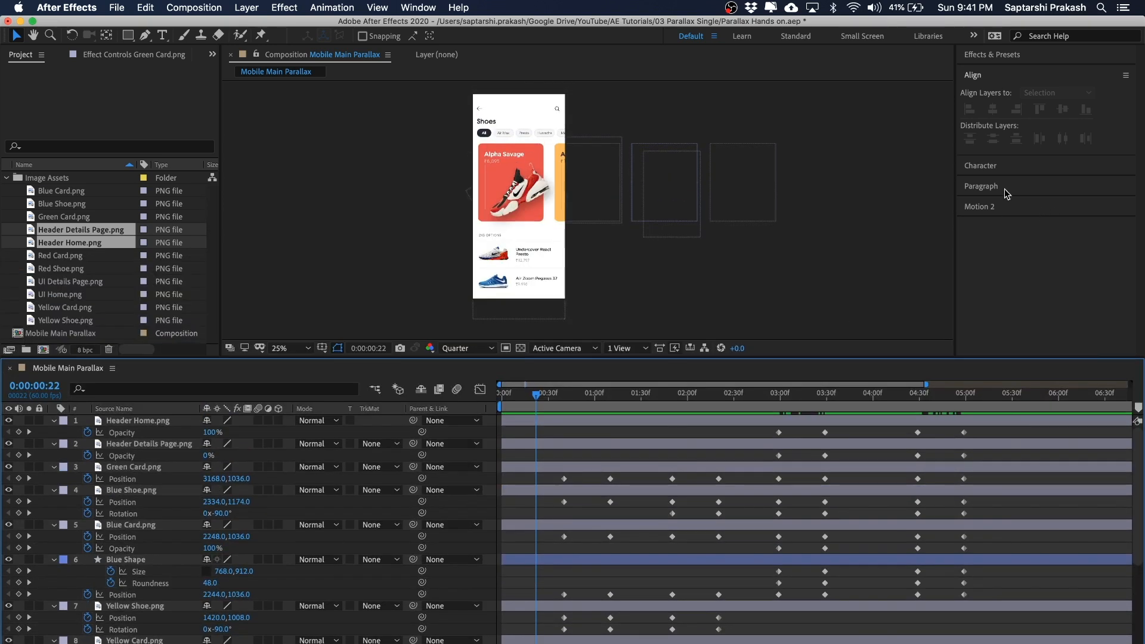
click(993, 206)
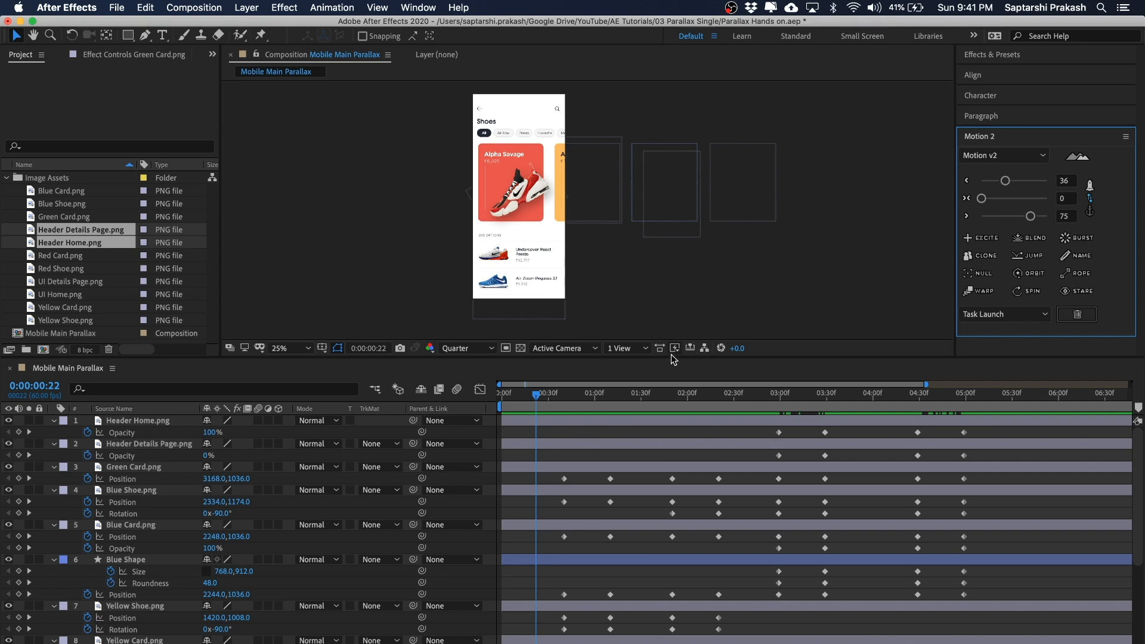
Set the outgoing ease to 35 with Motion 2 on all card, shoe and Blue Shape keyframes at 0:00:00:40
drag(673, 356, 673, 189)
drag(578, 315, 540, 573)
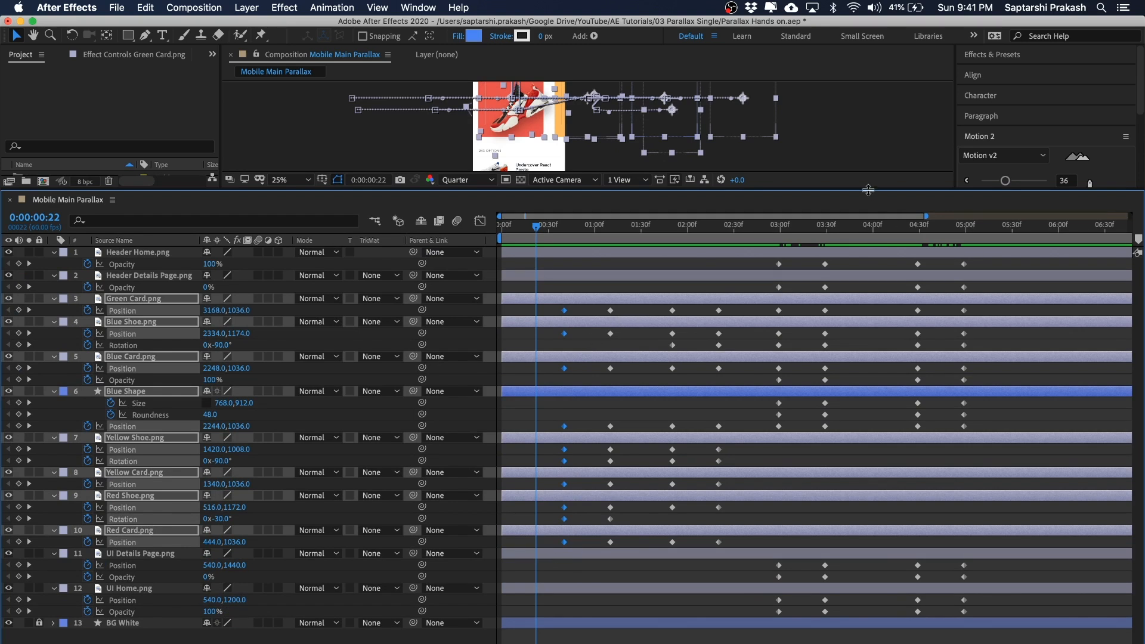
drag(869, 192, 868, 291)
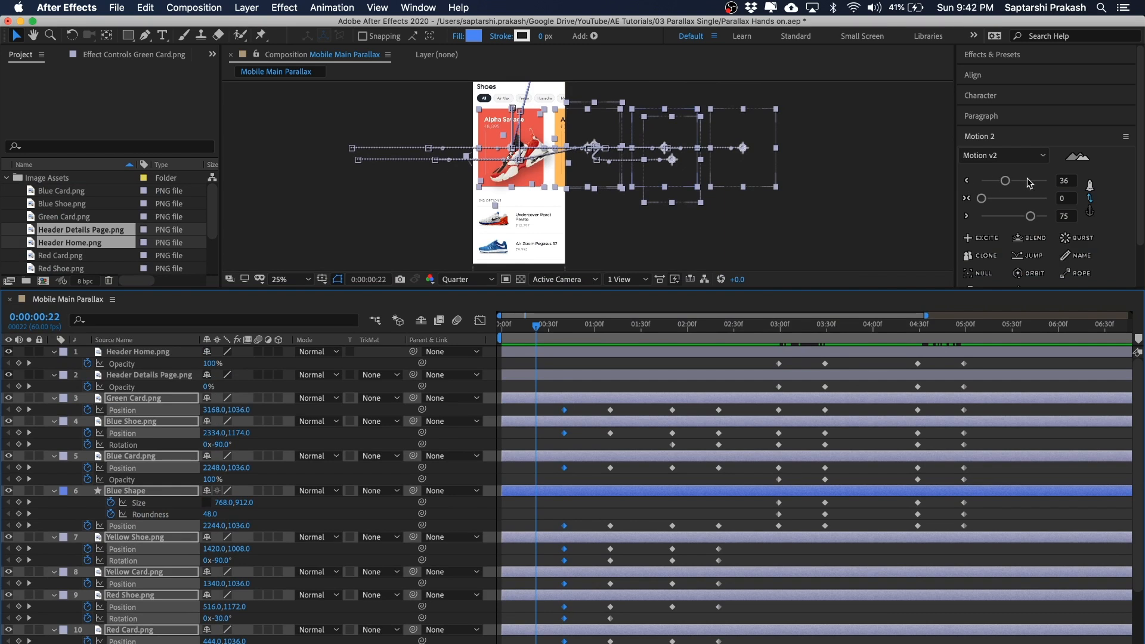
click(1008, 186)
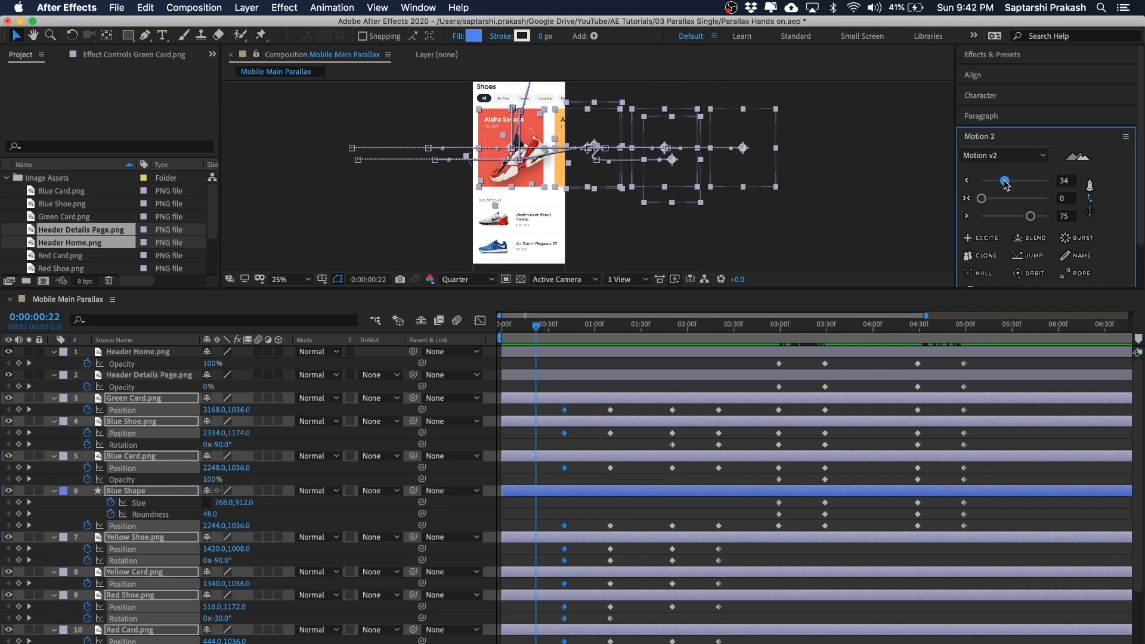
click(1006, 185)
Set the incoming ease to 75 with Motion 2 on all card, shoe and Blue Shape keyframes at 0:00:01:10
click(618, 409)
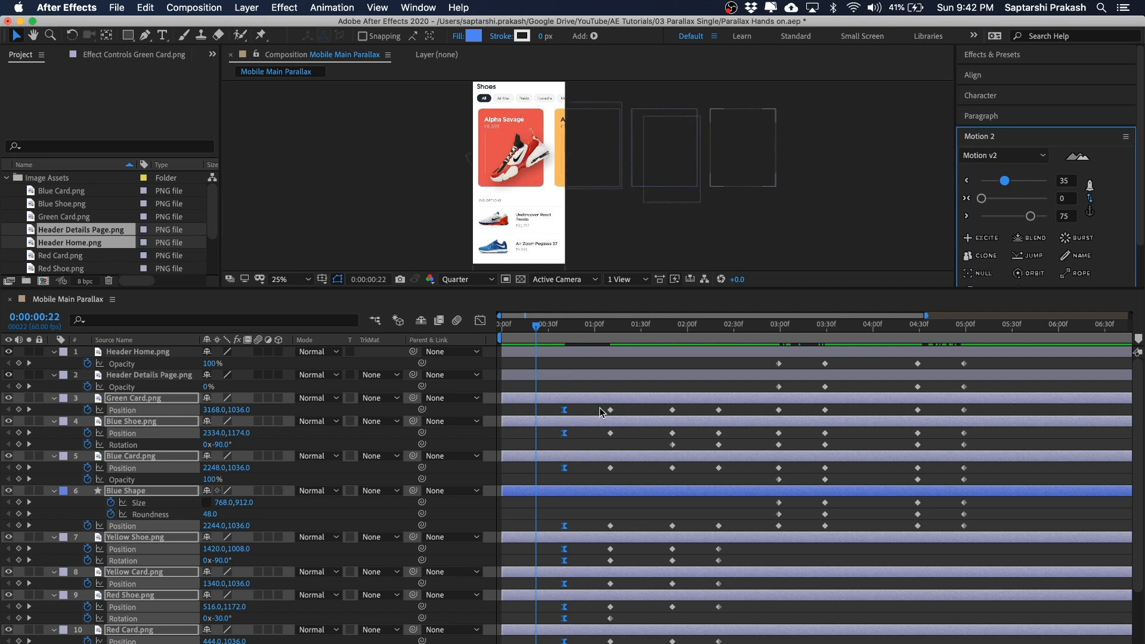
drag(618, 407, 593, 643)
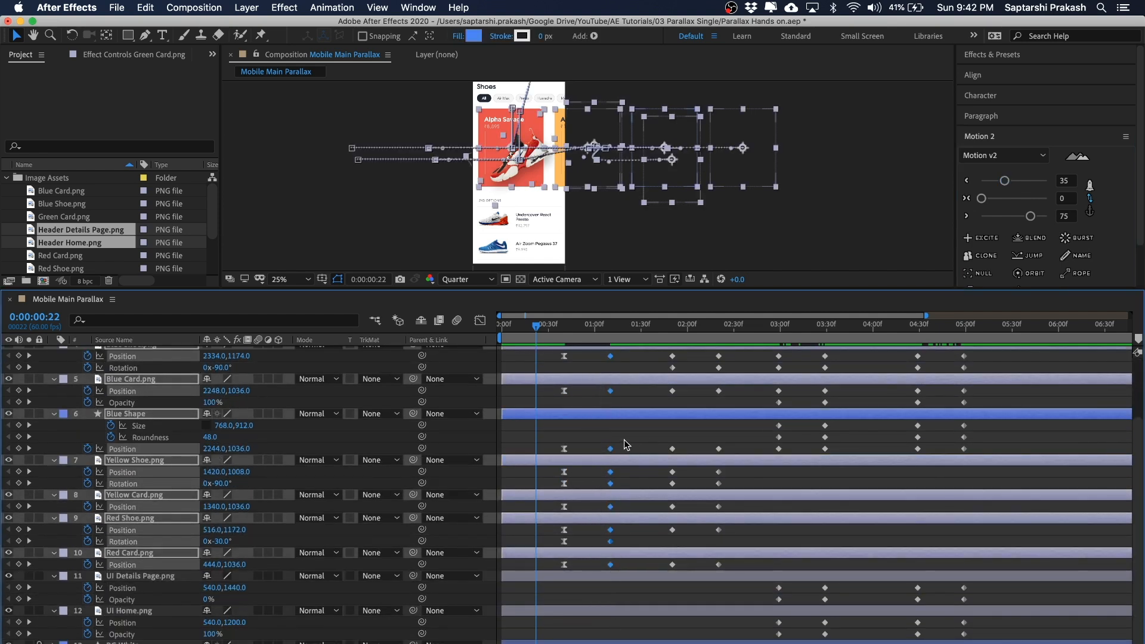
scroll(624, 439, up, 3)
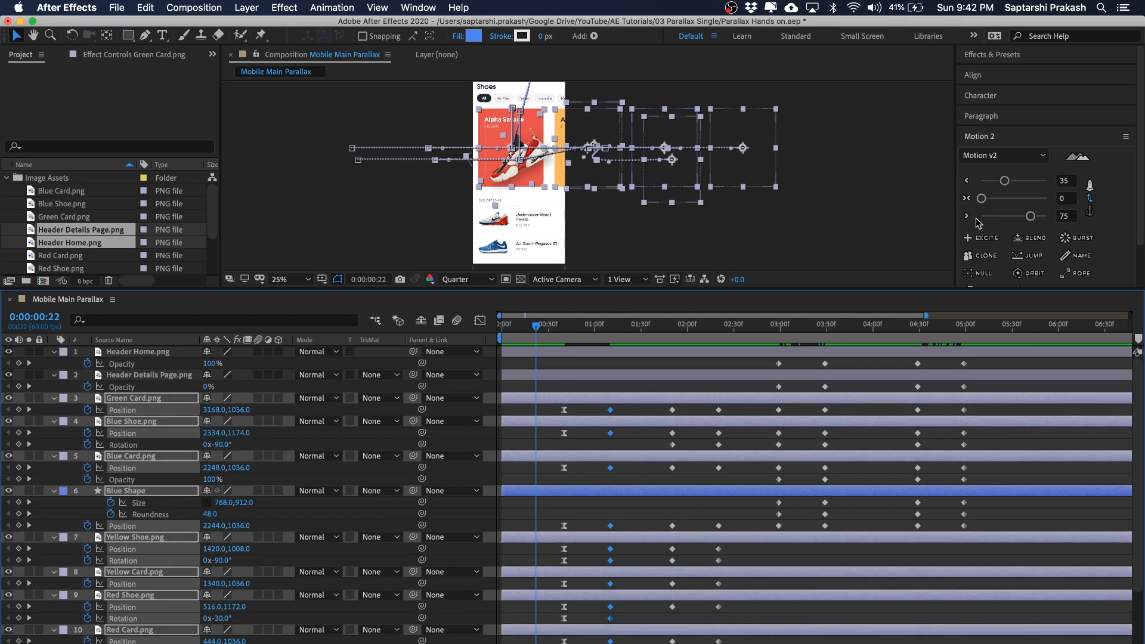
mouse_move(1031, 216)
mouse_down()
mouse_move(1041, 220)
mouse_move(1030, 218)
mouse_up()
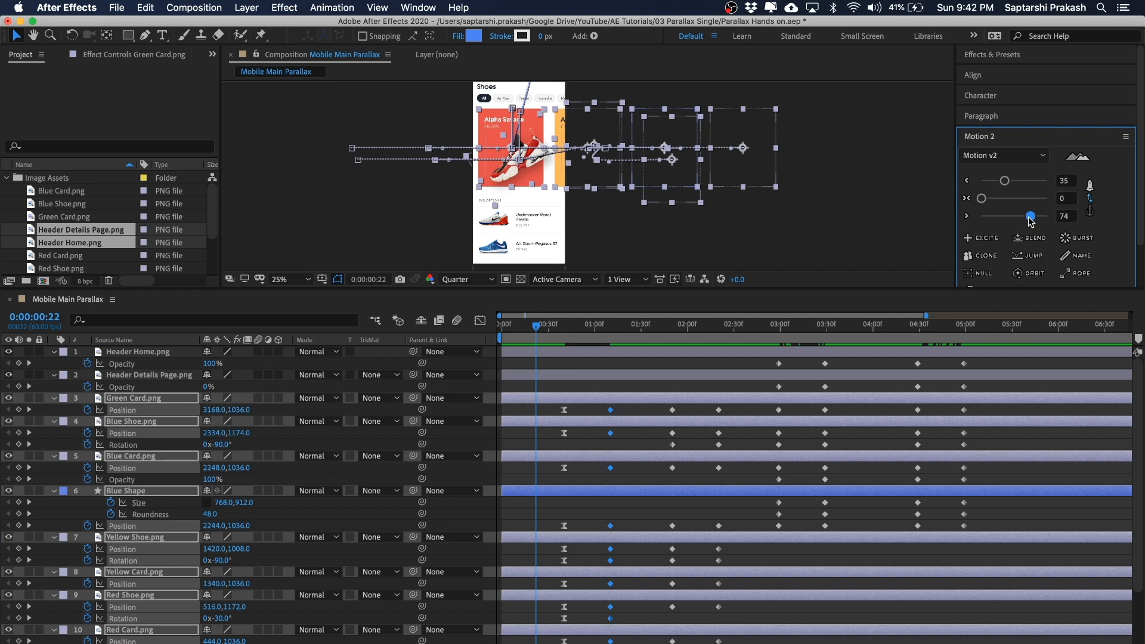
drag(1031, 219, 1031, 220)
Check the keyframe velocity of Green Card's position keyframe at 0:00:01:10, leaving its settings as they are
drag(702, 289, 695, 242)
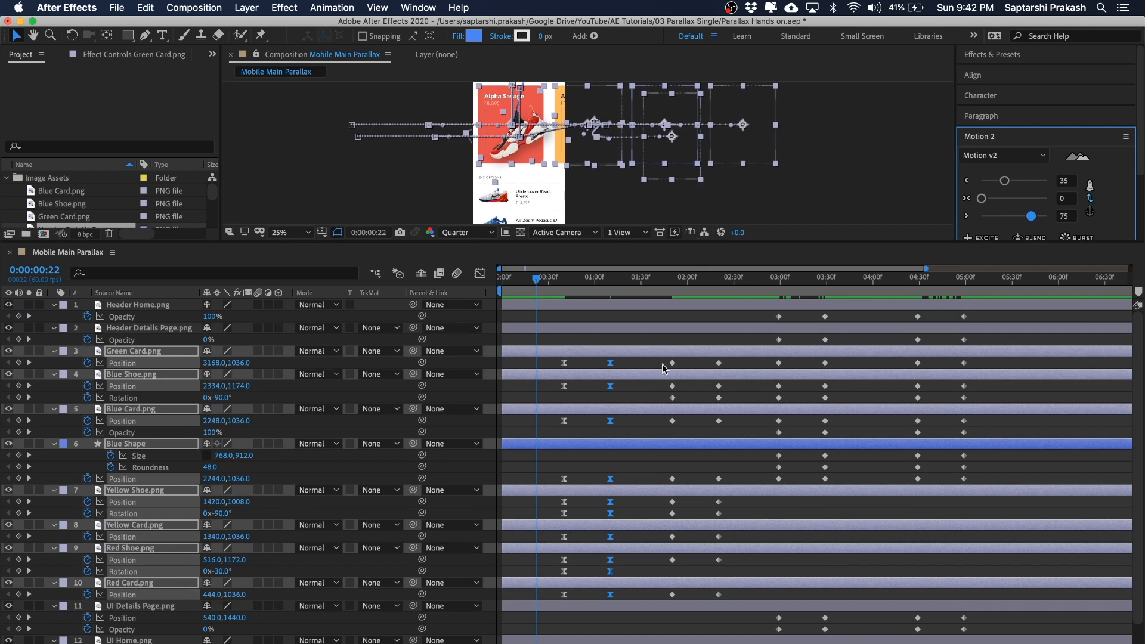
click(656, 367)
click(610, 362)
right_click(613, 364)
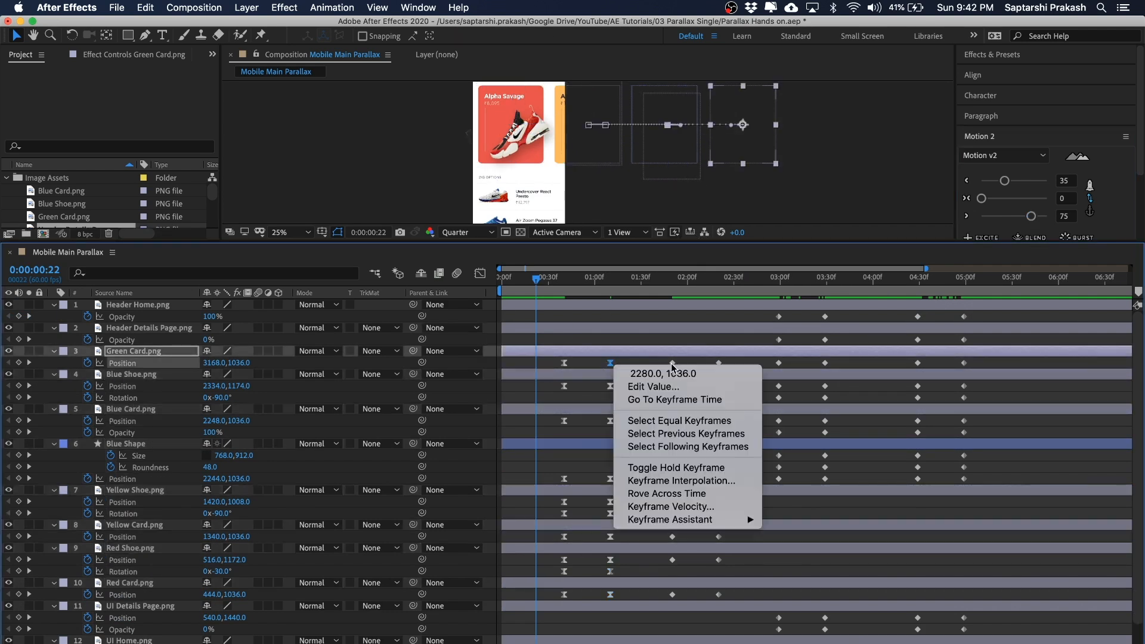
click(682, 509)
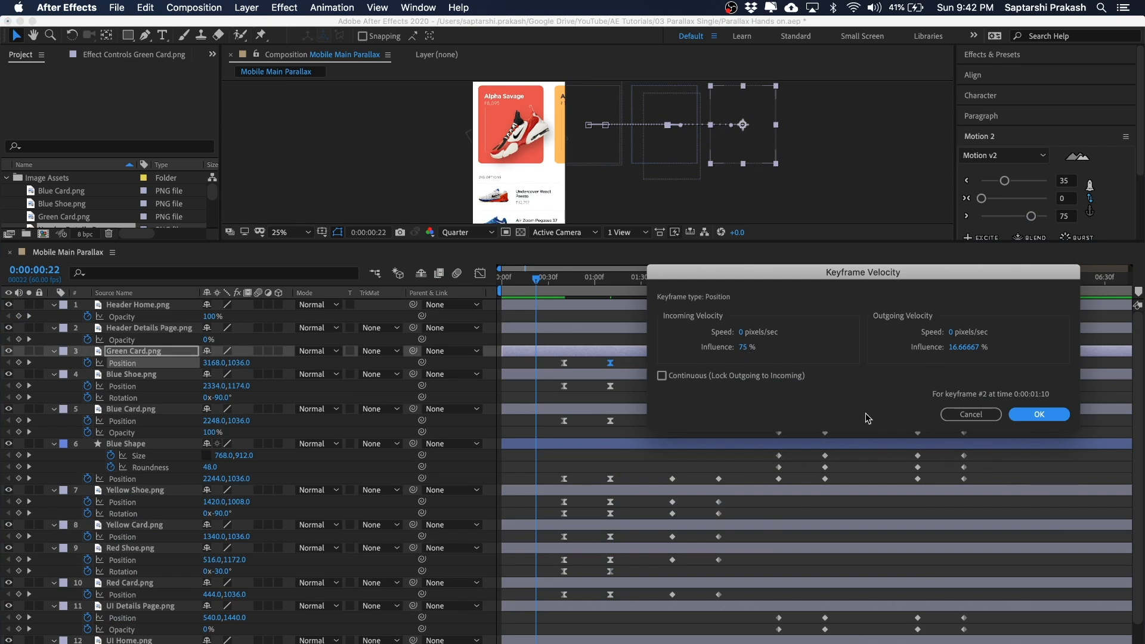
drag(971, 278, 931, 326)
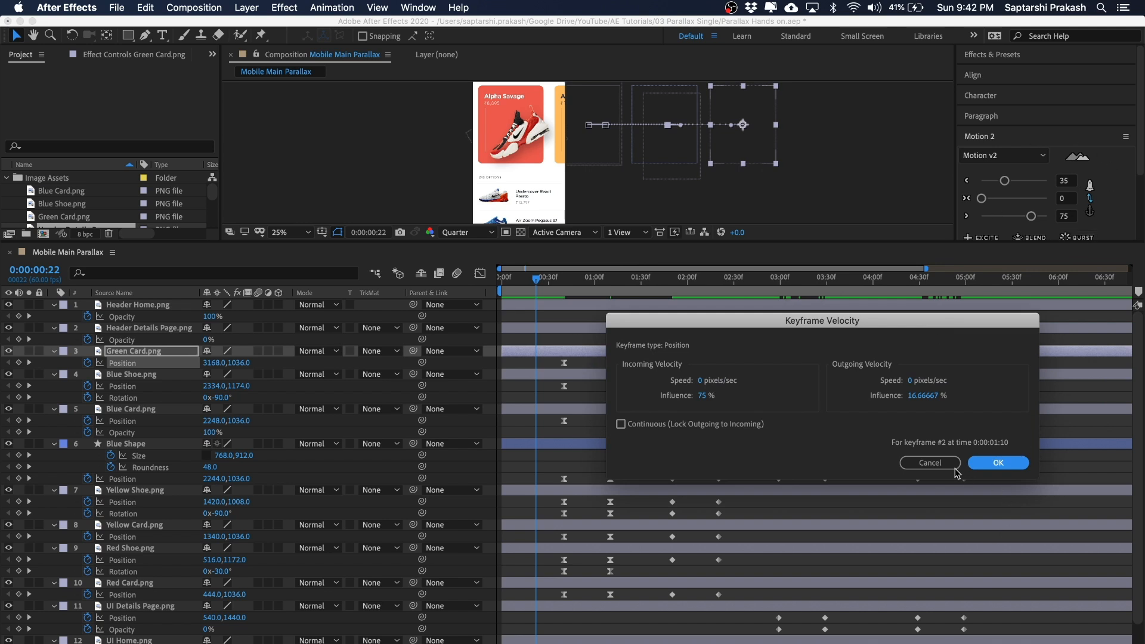
click(931, 464)
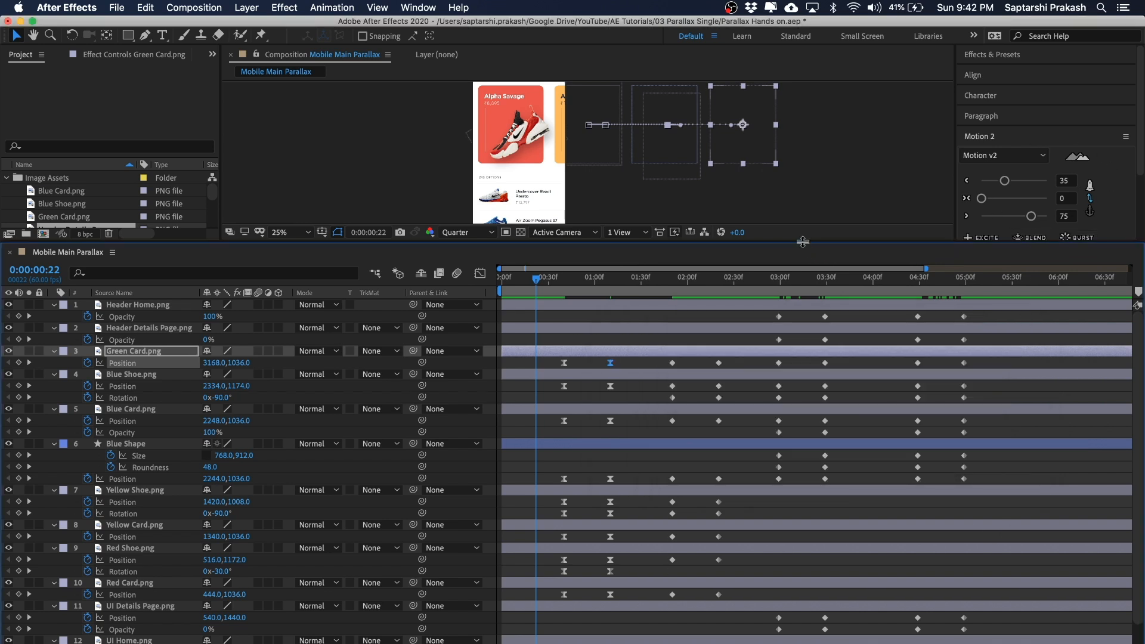
Check the incoming and outgoing velocity of Blue Shoe's position keyframe at 0:00:01:10
drag(803, 245, 803, 285)
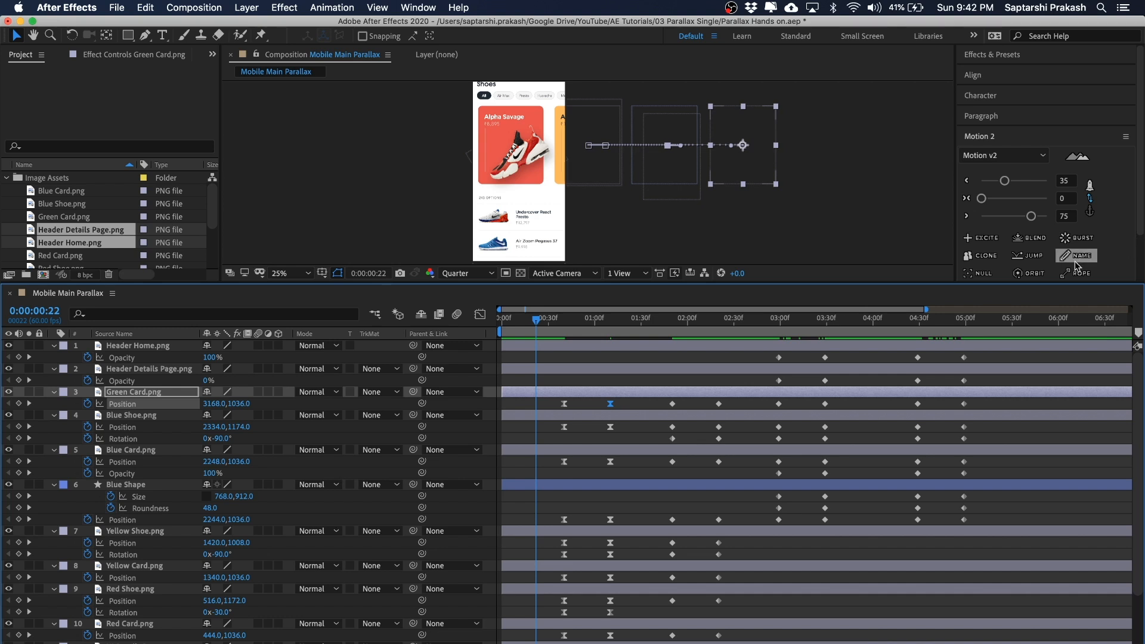
click(610, 427)
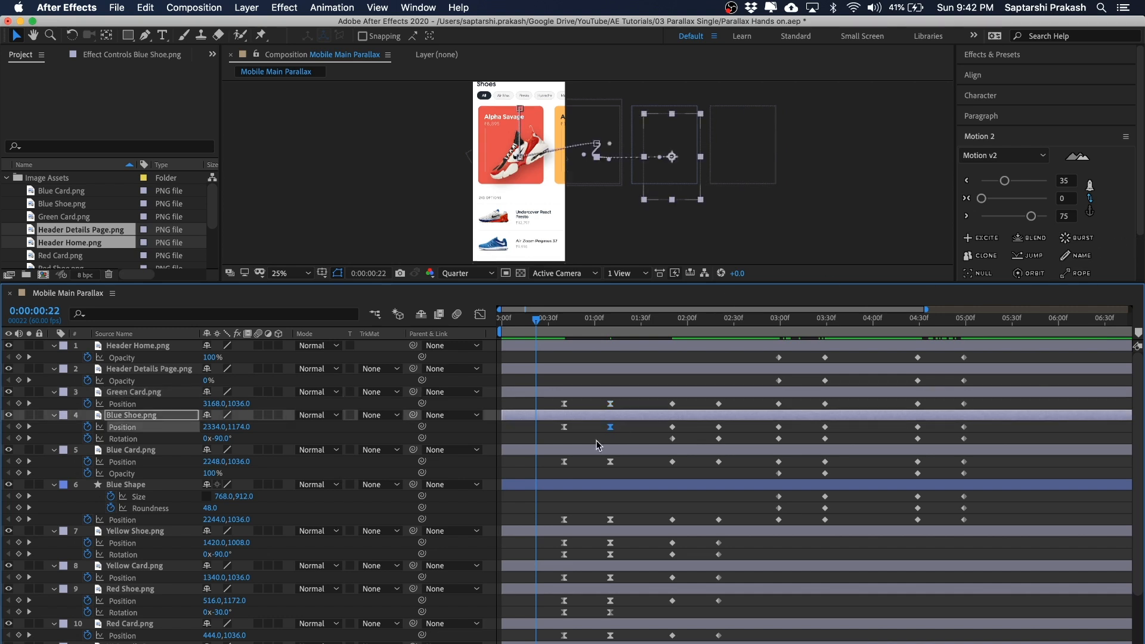
right_click(609, 428)
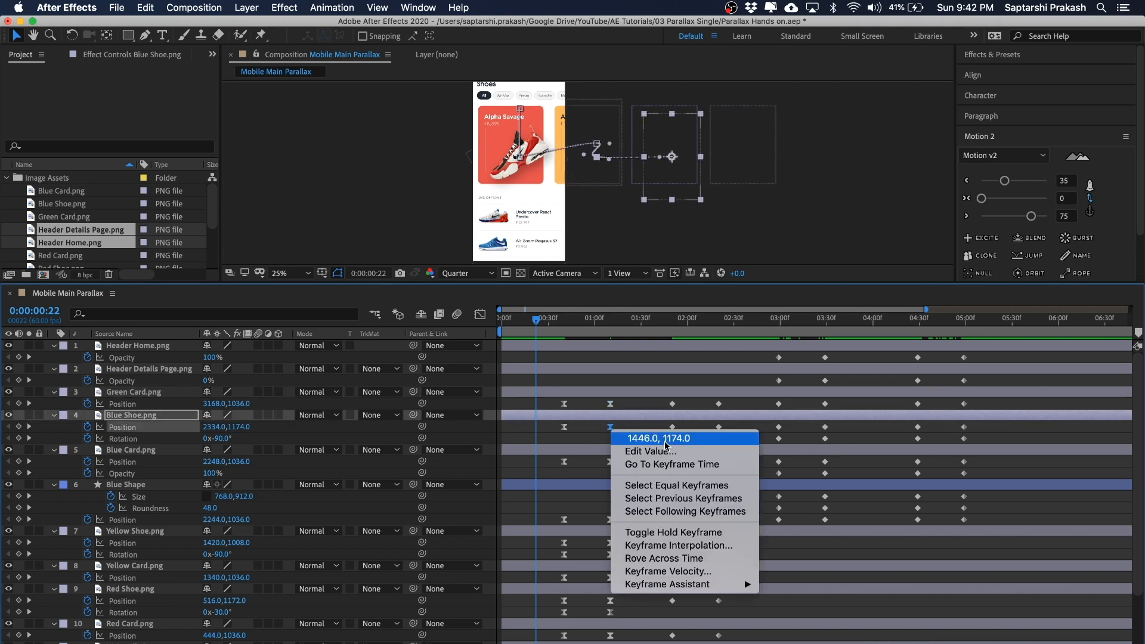
click(672, 572)
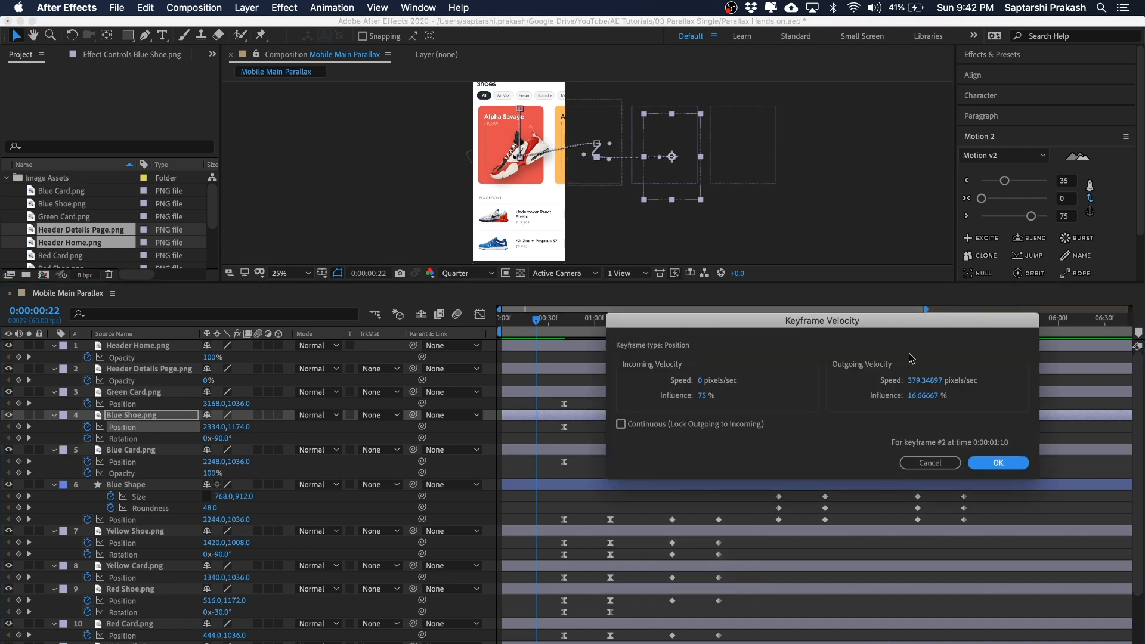
click(981, 460)
click(701, 424)
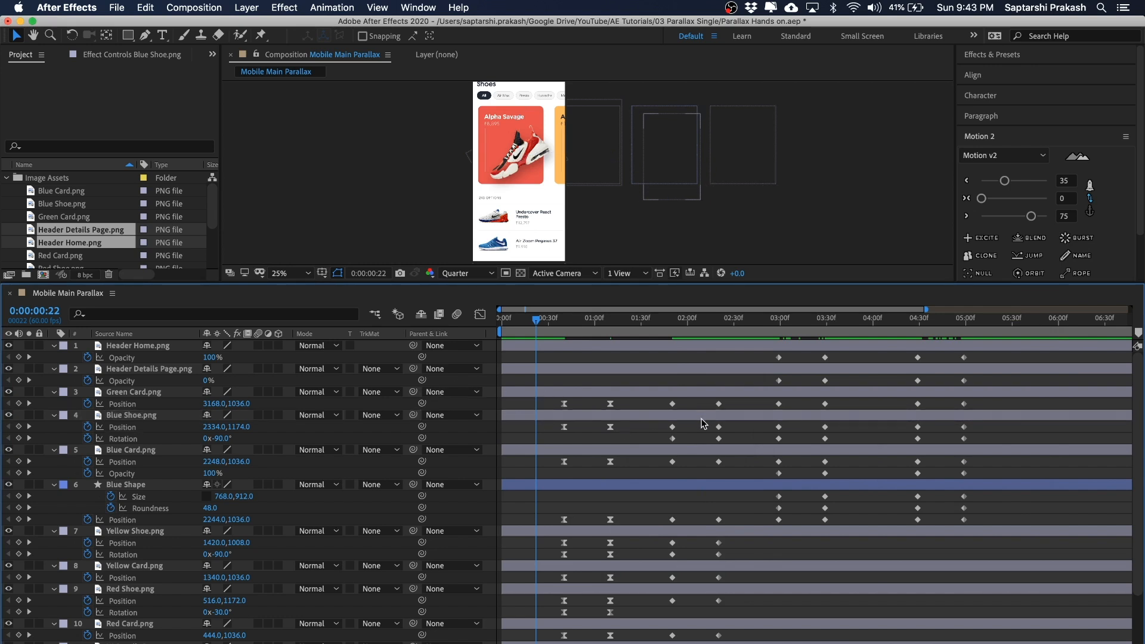
With Motion 2, ease the card, shoe and Blue Shape keyframes: outgoing 35 at 0:00:01:50 and incoming 76 at 0:00:02:20
drag(704, 278, 704, 200)
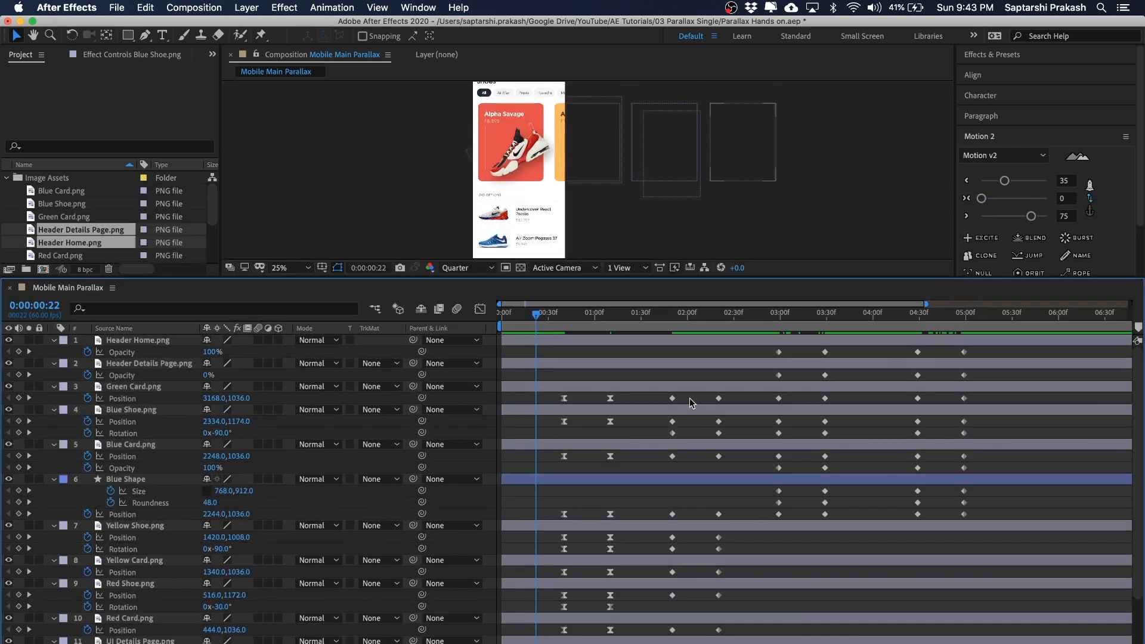
drag(693, 396, 654, 642)
click(1078, 156)
drag(705, 396, 734, 641)
drag(1031, 216, 1033, 216)
Ease the header, Green Card, Blue Shoe, Blue Card and Blue Shape keyframes: outgoing 35 at 0:00:03:00, incoming 76 at 0:00:03:30
scroll(729, 546, right, 2)
scroll(728, 545, right, 3)
drag(686, 357, 659, 519)
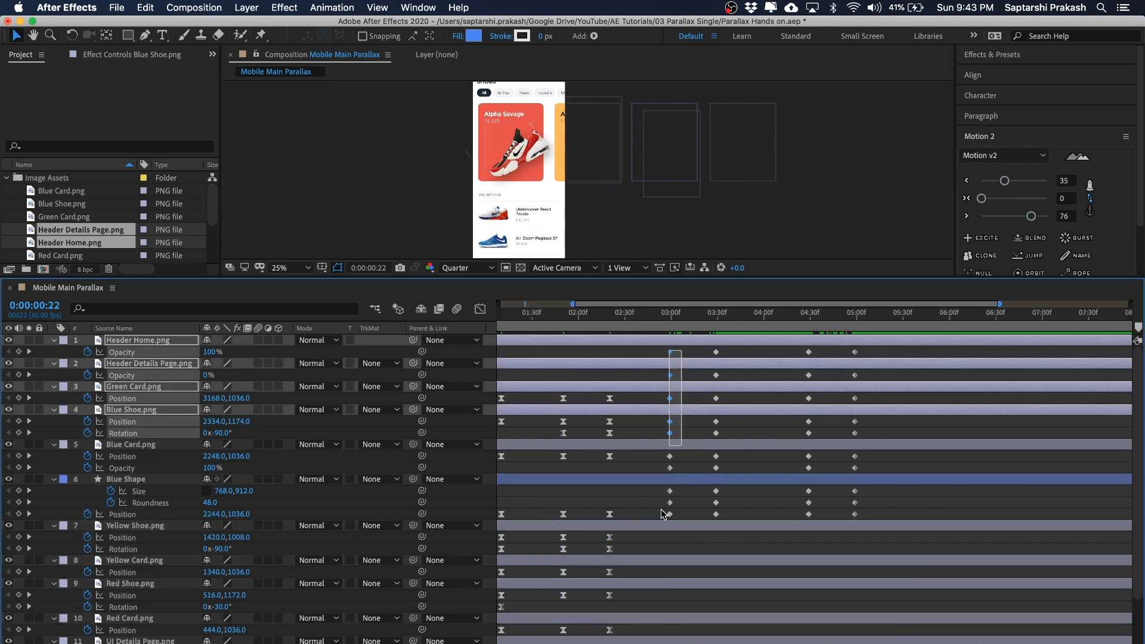
click(1007, 179)
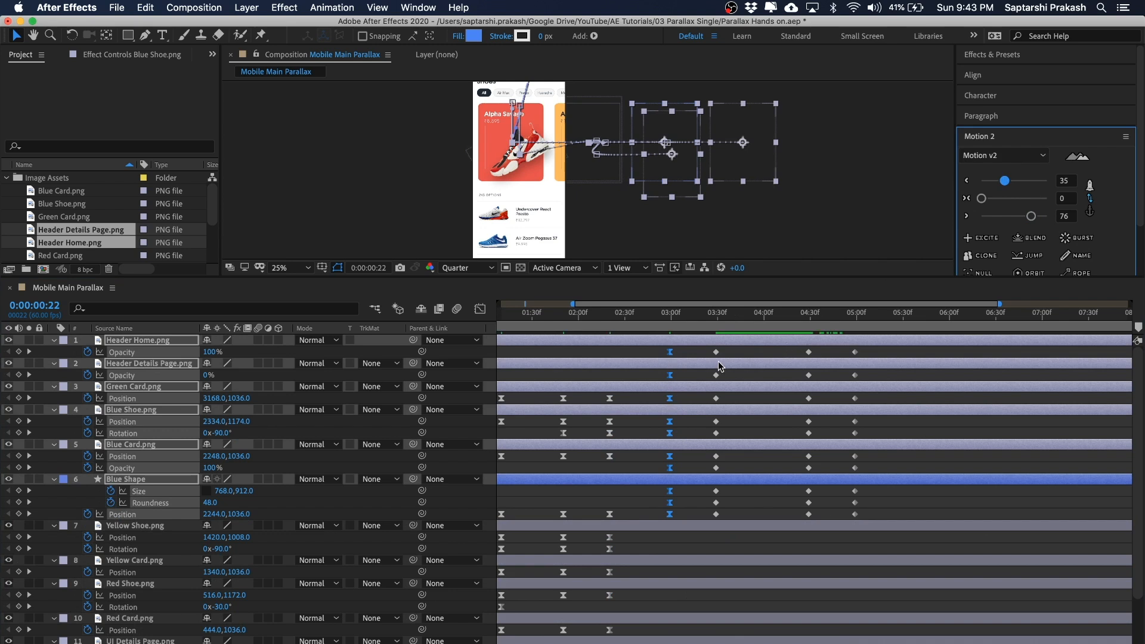
drag(728, 351, 713, 534)
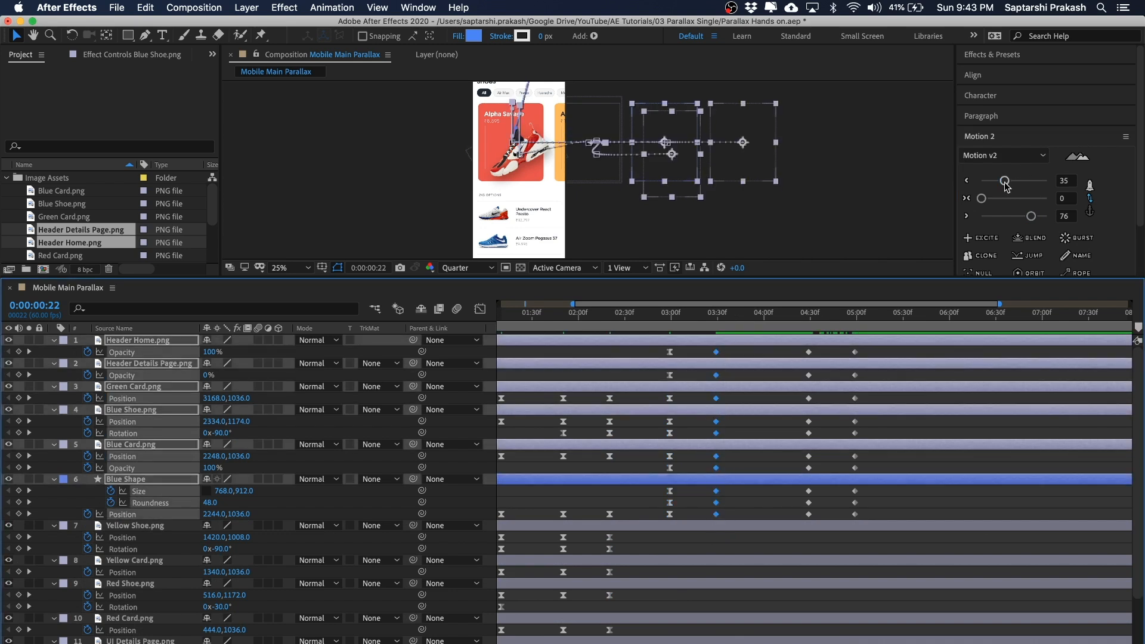
click(1031, 216)
Ease the UI Details Page and UI Home position and opacity keyframes: outgoing 35 at 0:00:03:00, incoming 76 at 0:00:03:30
scroll(677, 524, down, 3)
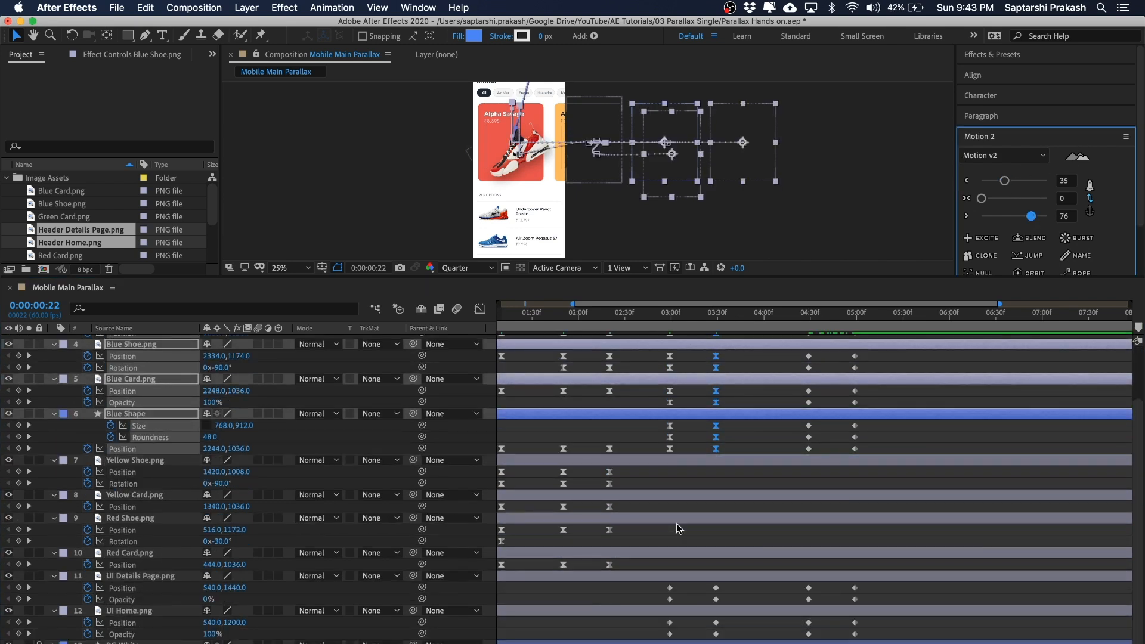
drag(683, 582, 654, 642)
click(1005, 181)
drag(732, 583, 701, 643)
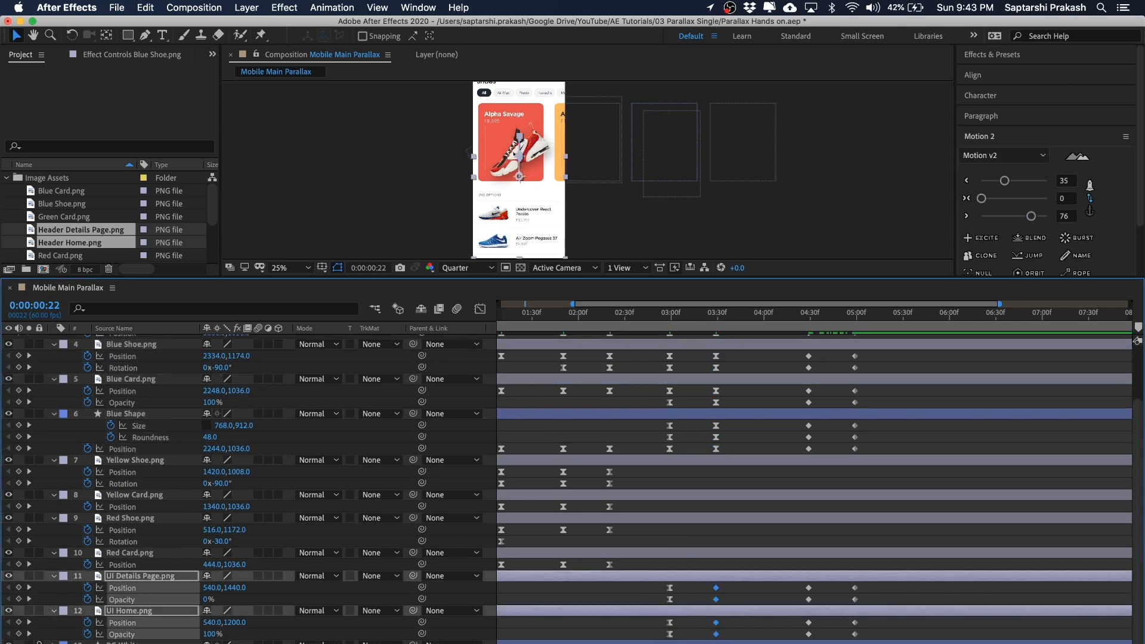
click(1029, 218)
Ease the final transition's keyframes on all animated layers: outgoing 35 at 0:00:04:30 and incoming 76 at the last keyframes near 0:00:05:00
scroll(782, 566, up, 3)
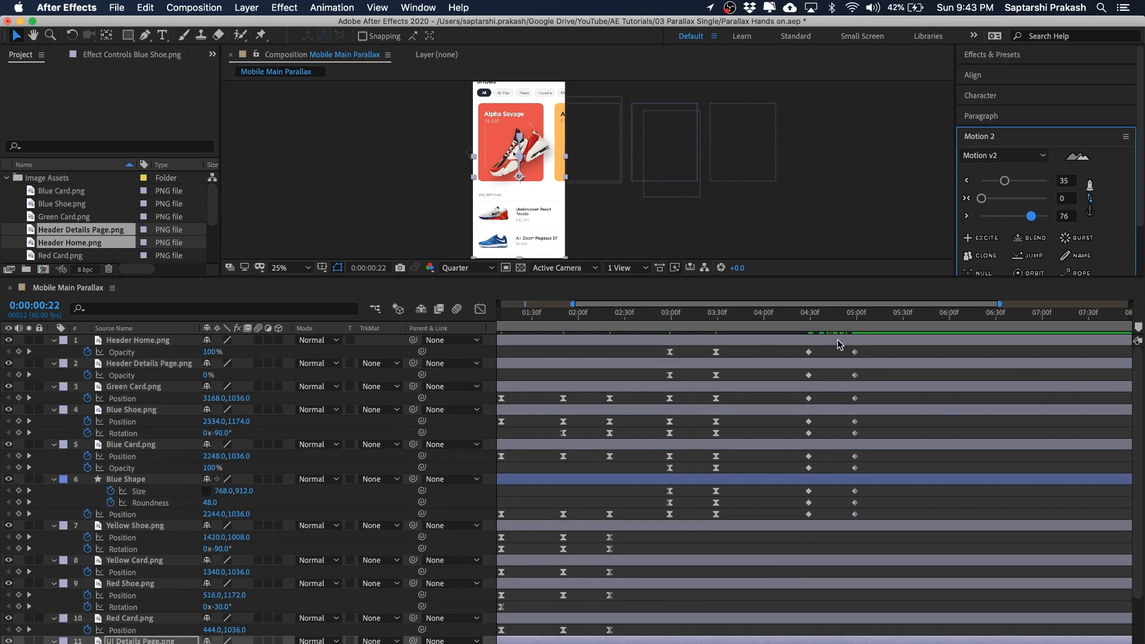
mouse_move(796, 353)
mouse_down()
mouse_move(836, 539)
mouse_move(837, 643)
mouse_move(826, 542)
mouse_up()
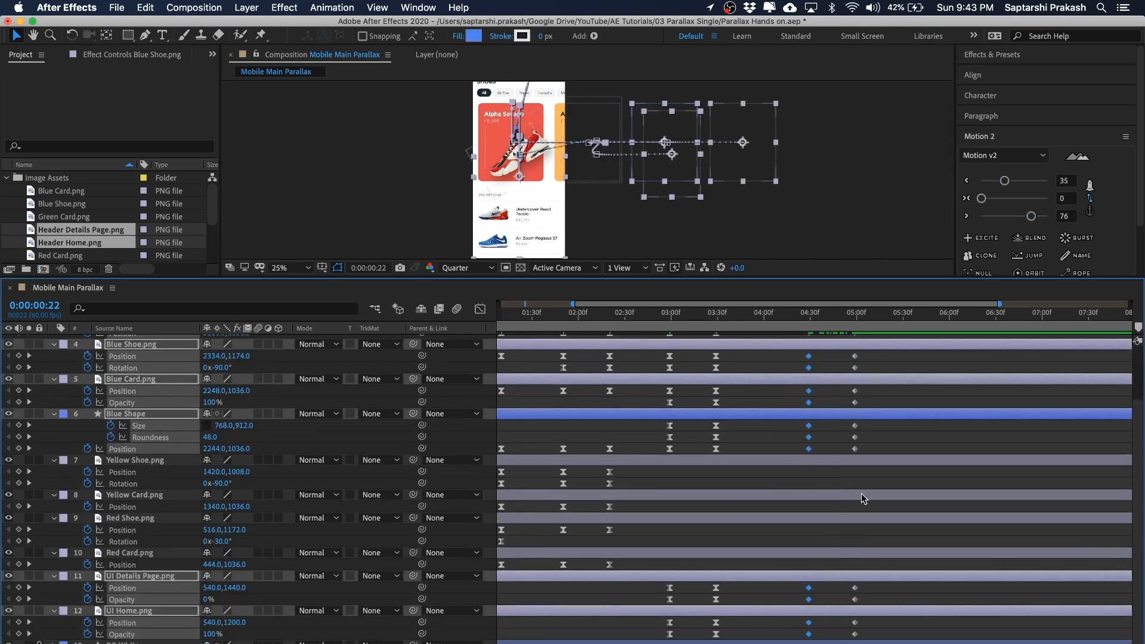
click(1006, 181)
scroll(859, 519, up, 3)
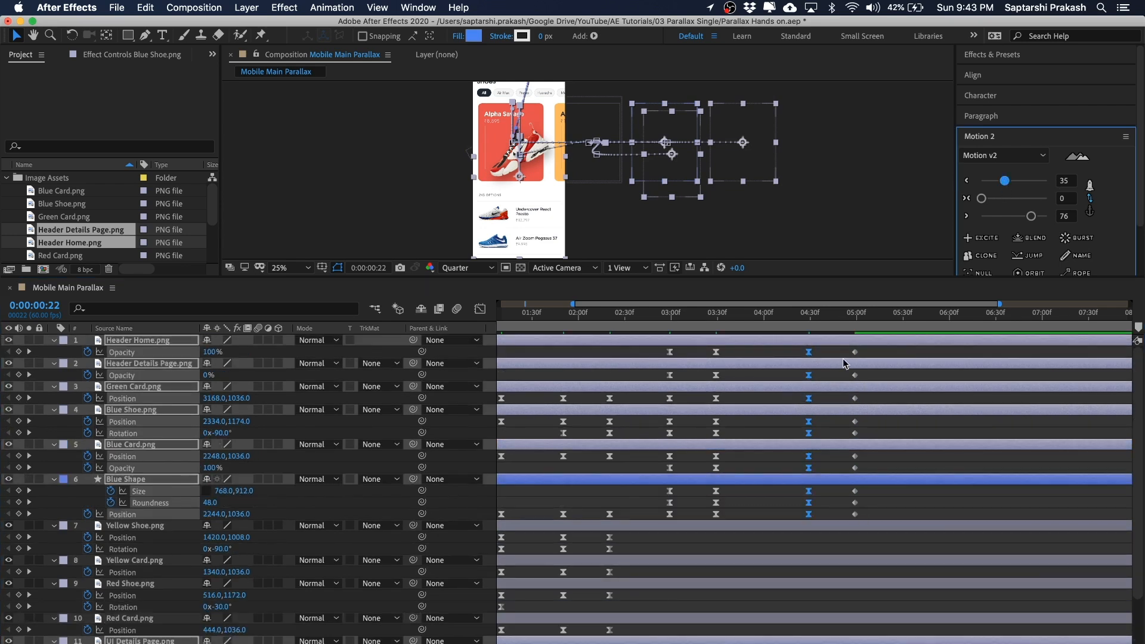
drag(855, 384, 859, 642)
click(1038, 214)
click(859, 226)
Fit the whole composition in the timeline, enlarge the viewer and preview the eased animation from the start
key(k)
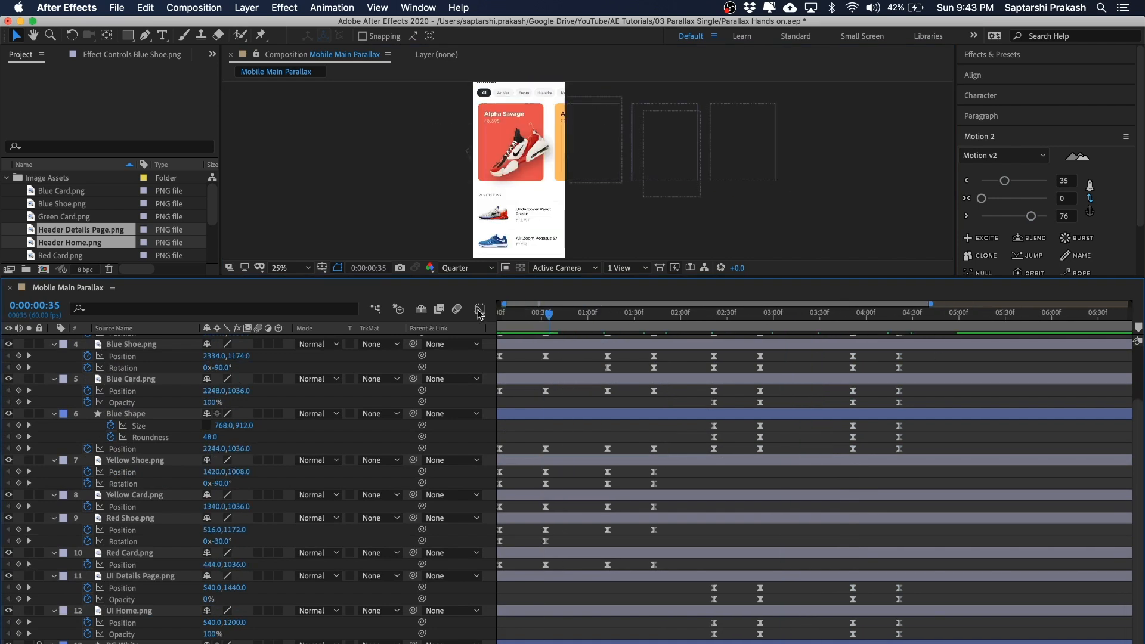
key(Home)
key(semicolon)
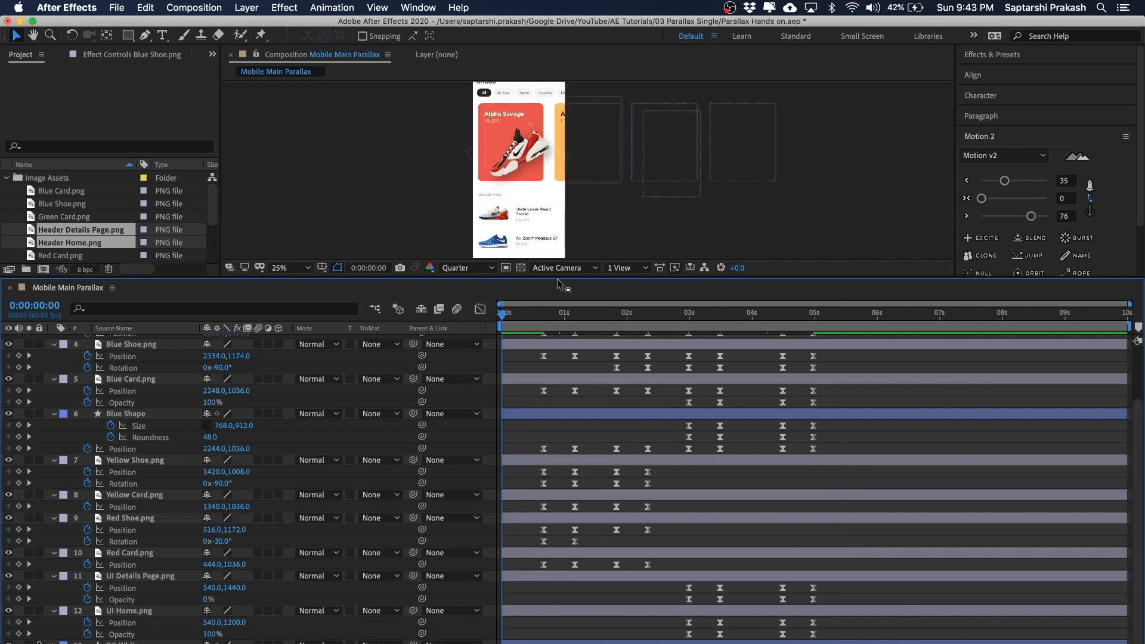
drag(558, 278, 552, 440)
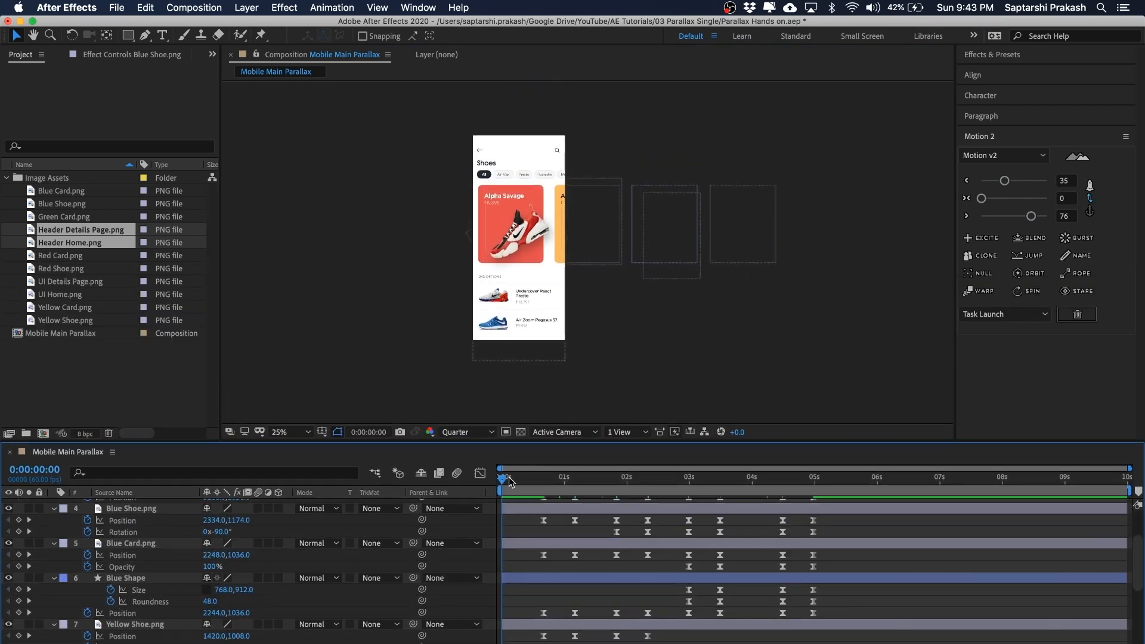
key(space)
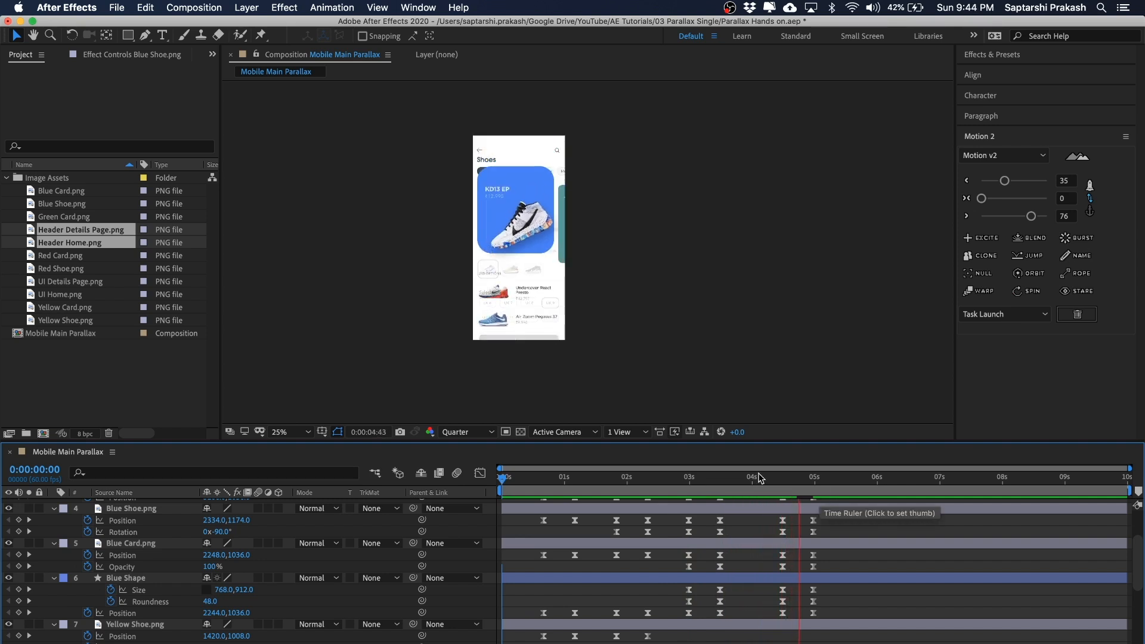
key(space)
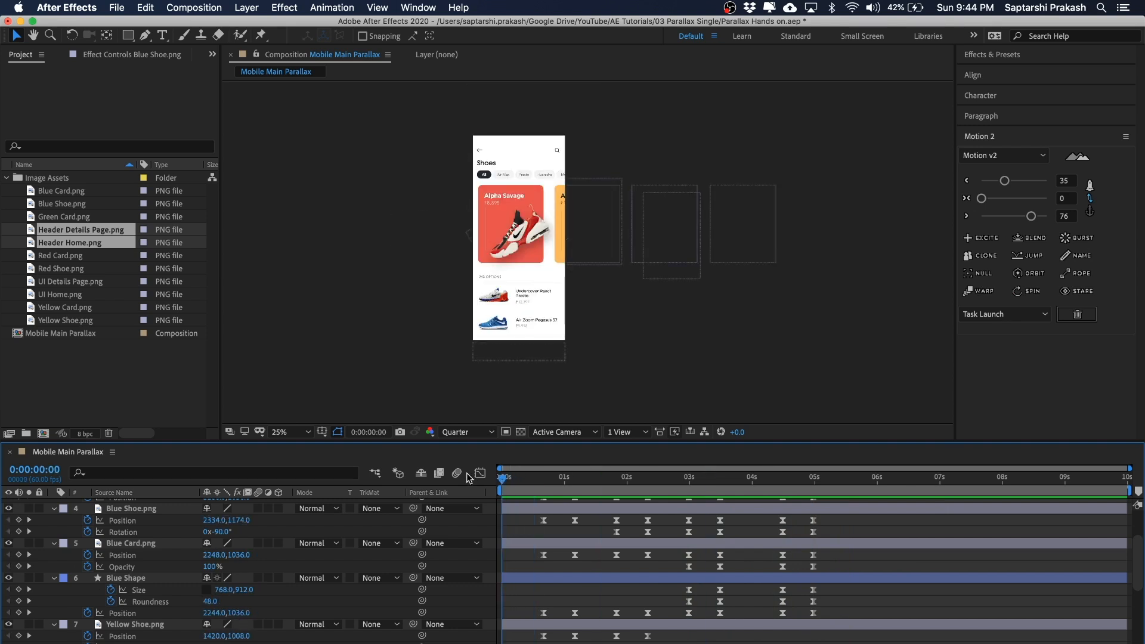
key(space)
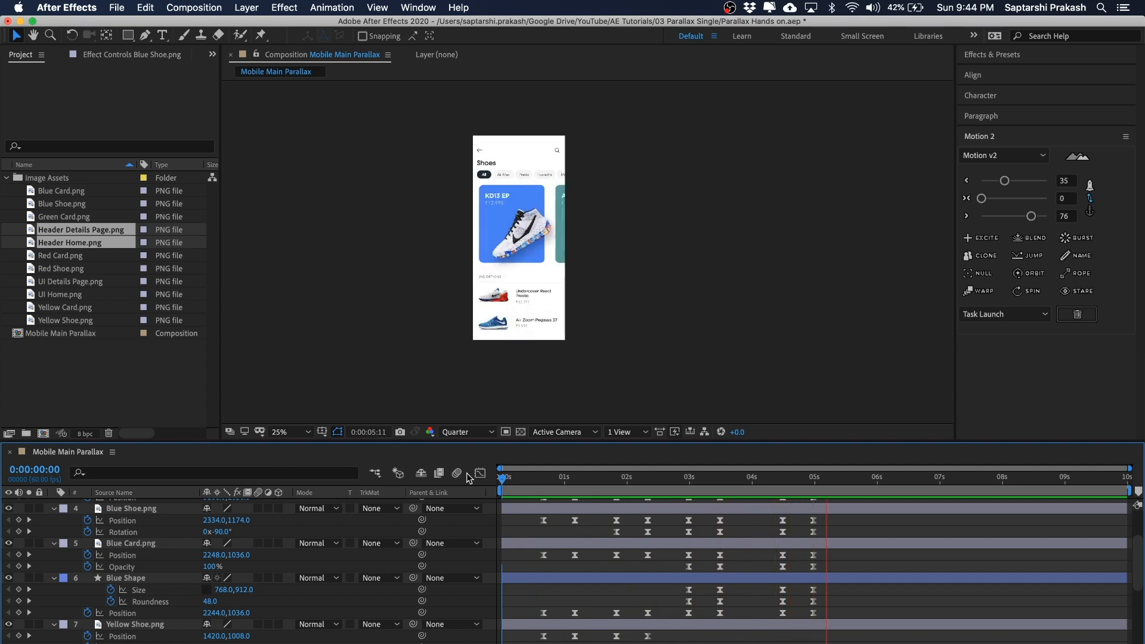
key(space)
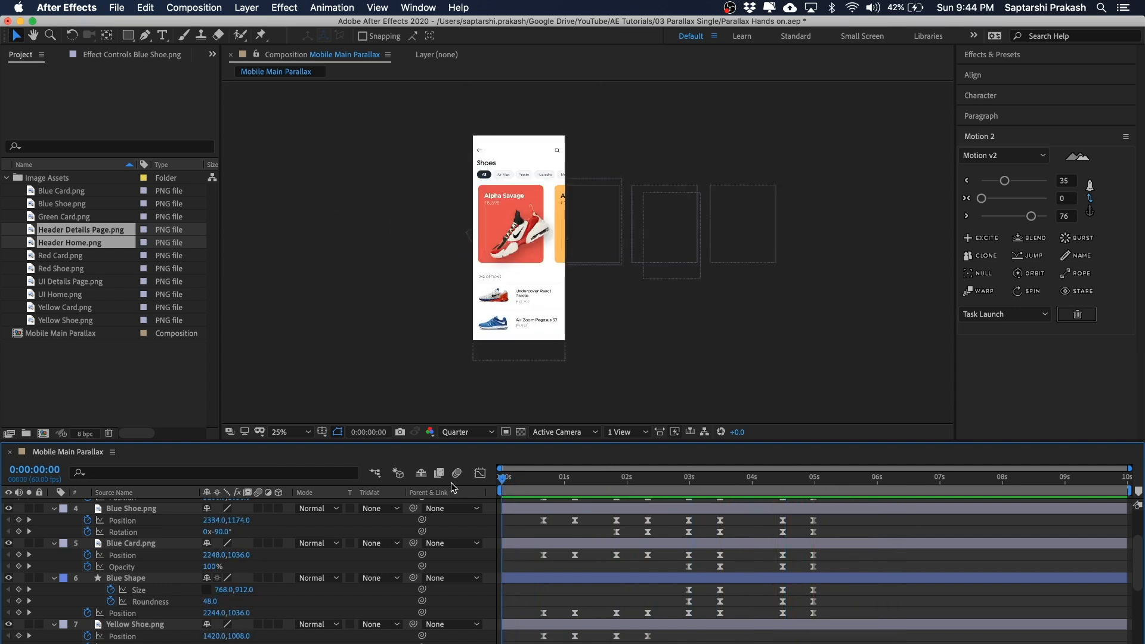
key(space)
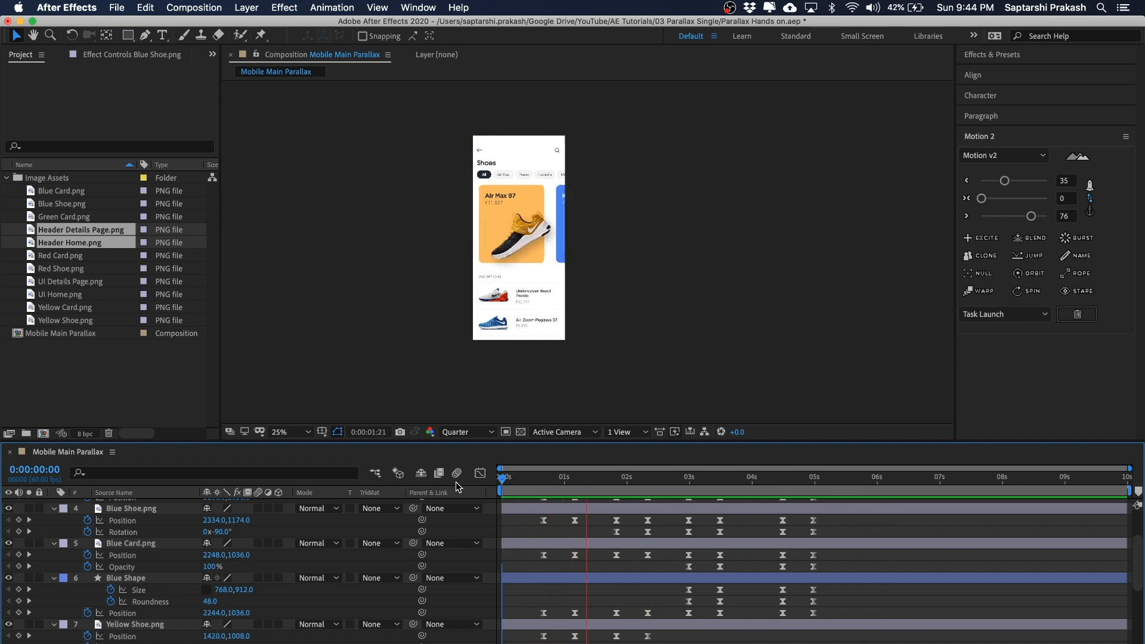
Scrub through the animation and place the playhead on the last keyframes at 0:00:04:59, with no layers selected
click(815, 484)
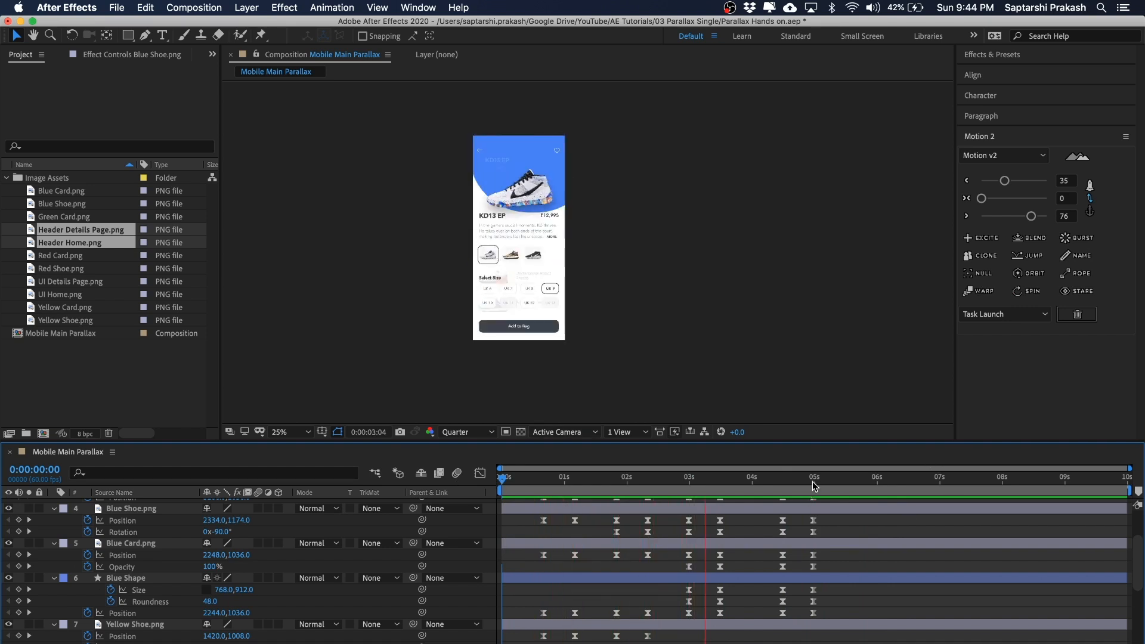
drag(815, 485, 498, 484)
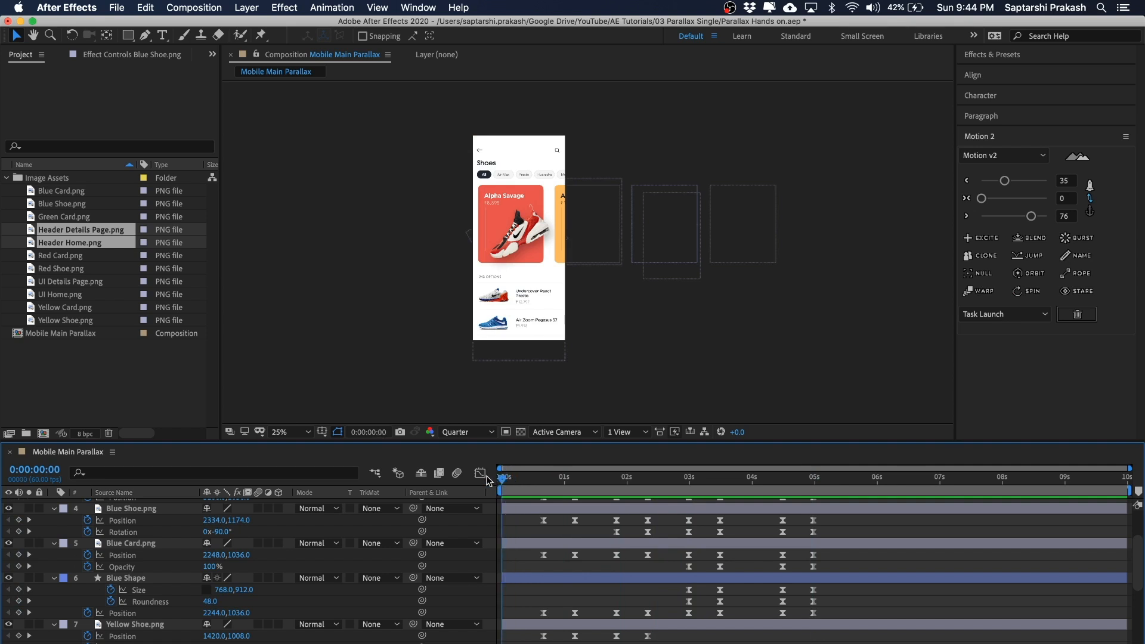
click(707, 480)
drag(605, 484, 816, 478)
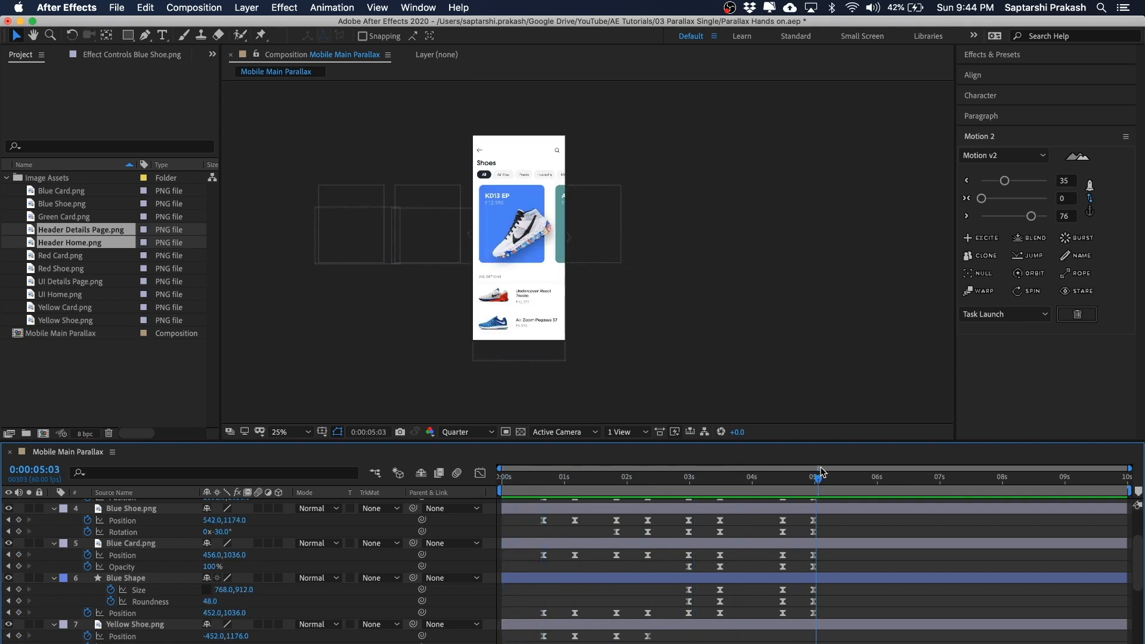
drag(689, 128, 378, 370)
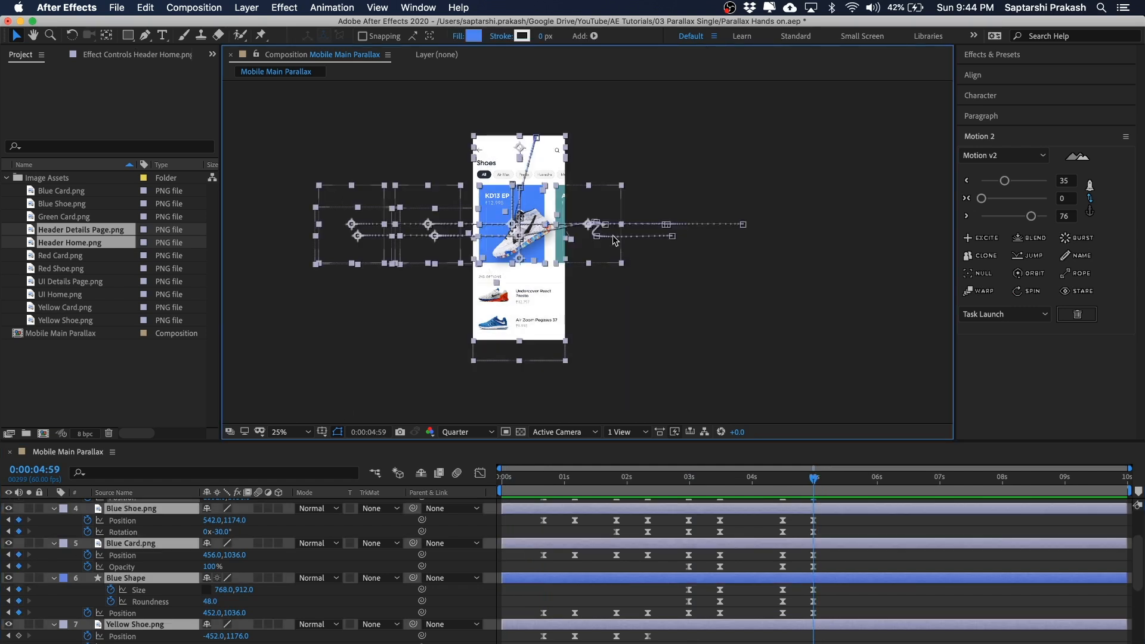
click(655, 107)
drag(629, 87, 352, 400)
click(668, 325)
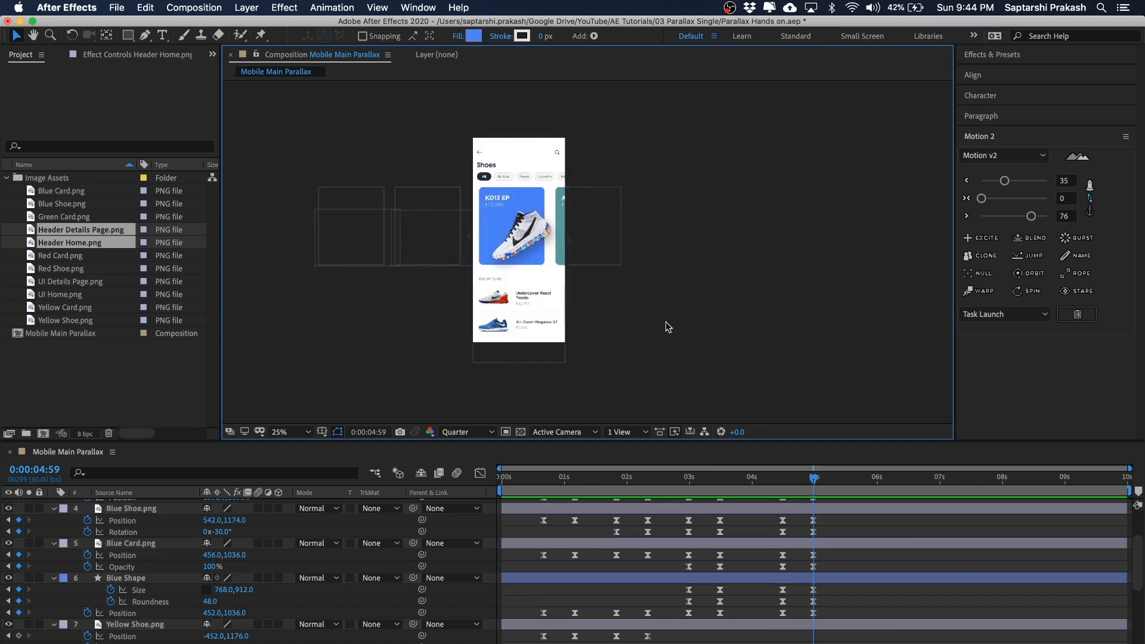
click(816, 480)
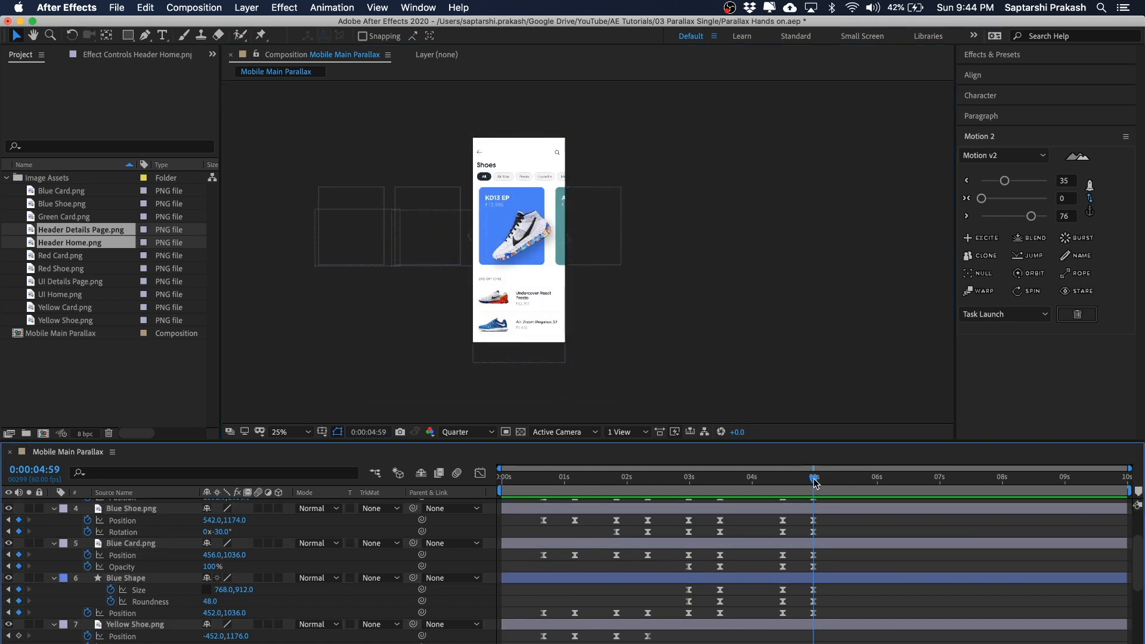
Clear the footage selection and collapse the Image Assets folder
click(329, 359)
click(106, 365)
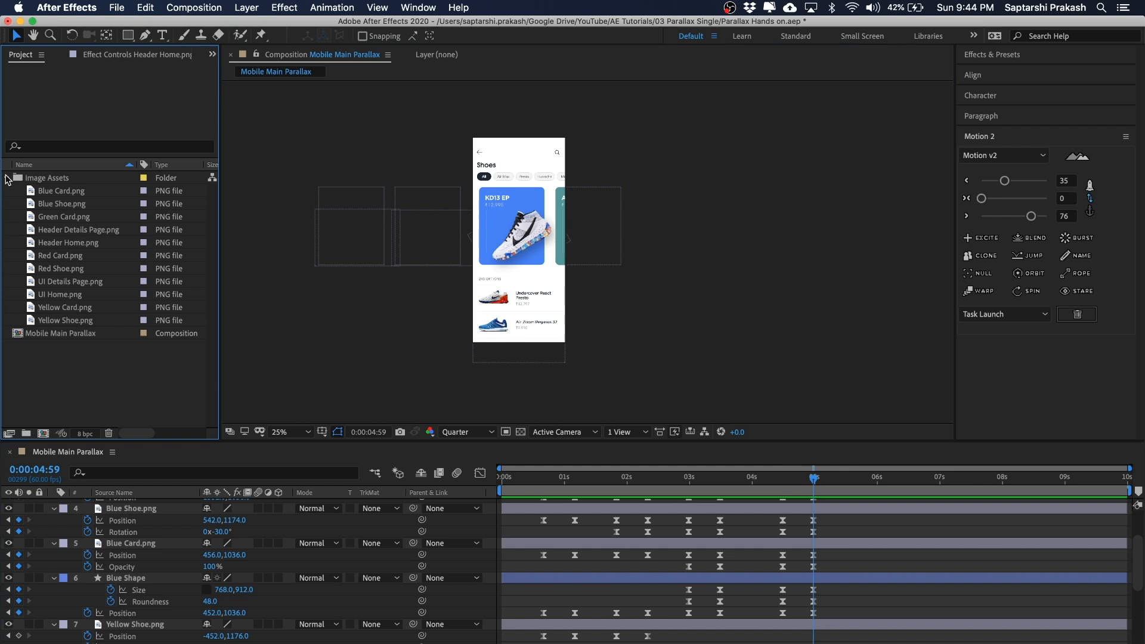
click(7, 177)
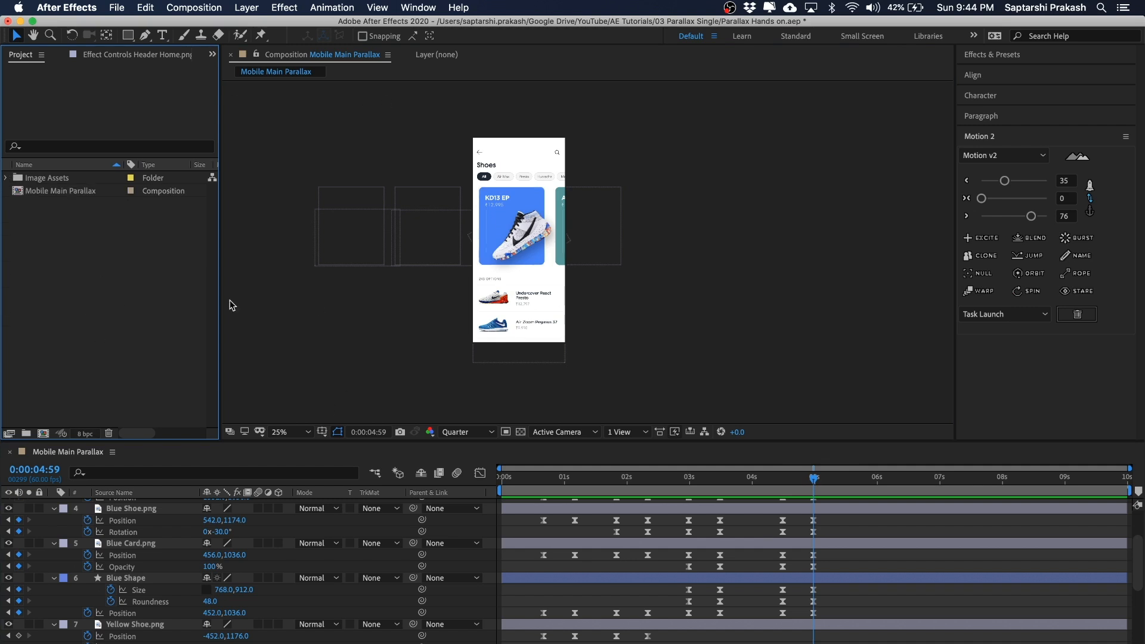
Save the project and create a new 1600 x 1200 px composition at 60 frames per second
key(super+s)
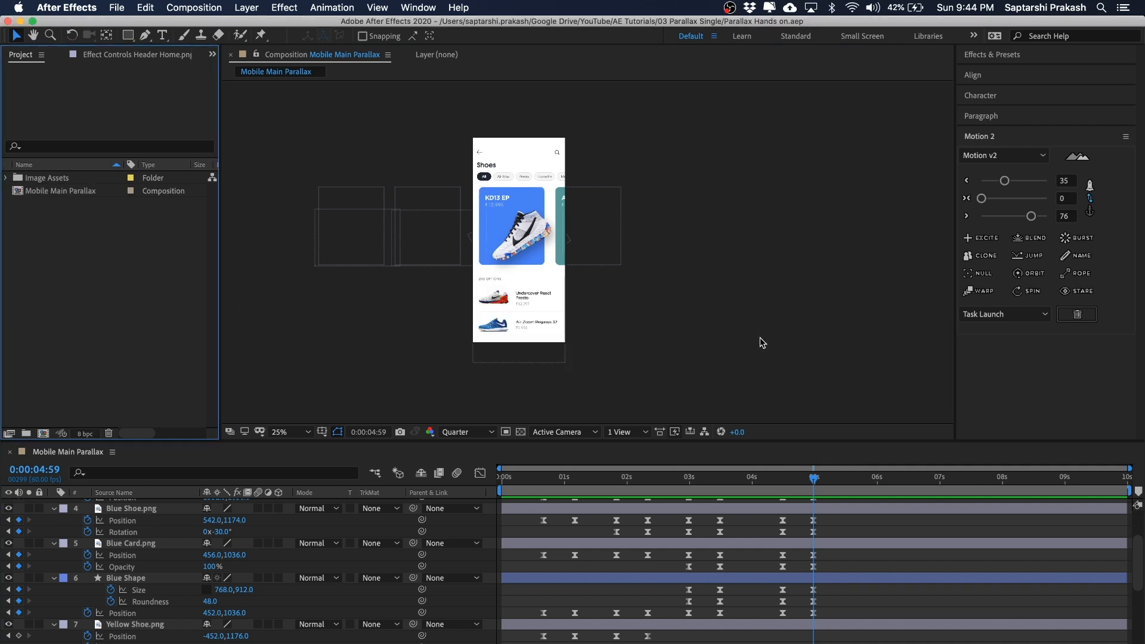
key(super+n)
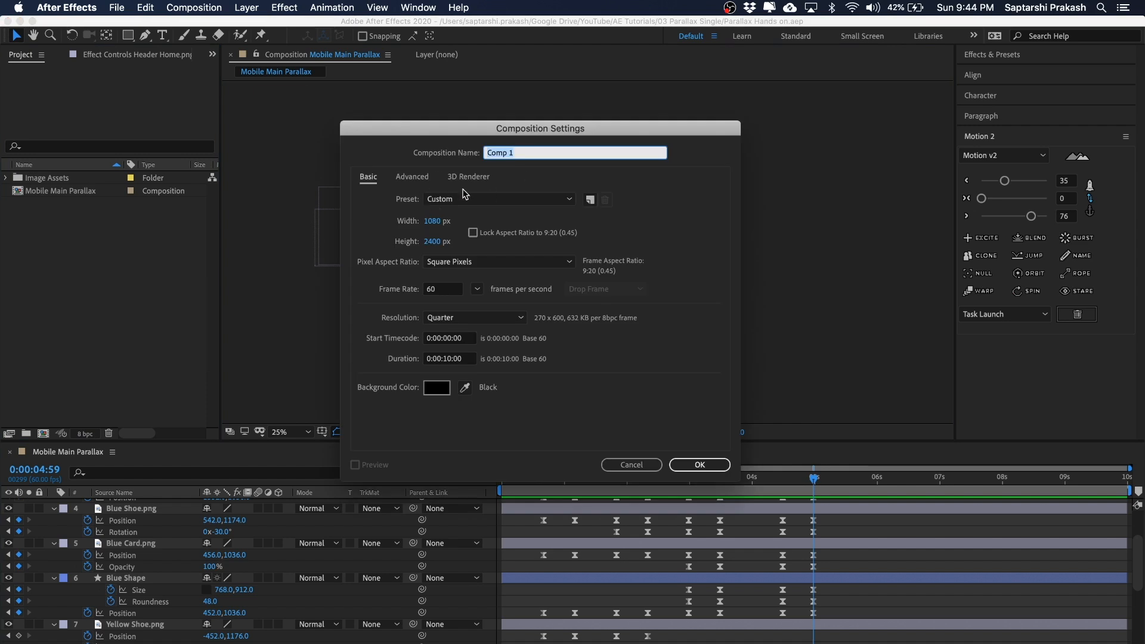
click(433, 221)
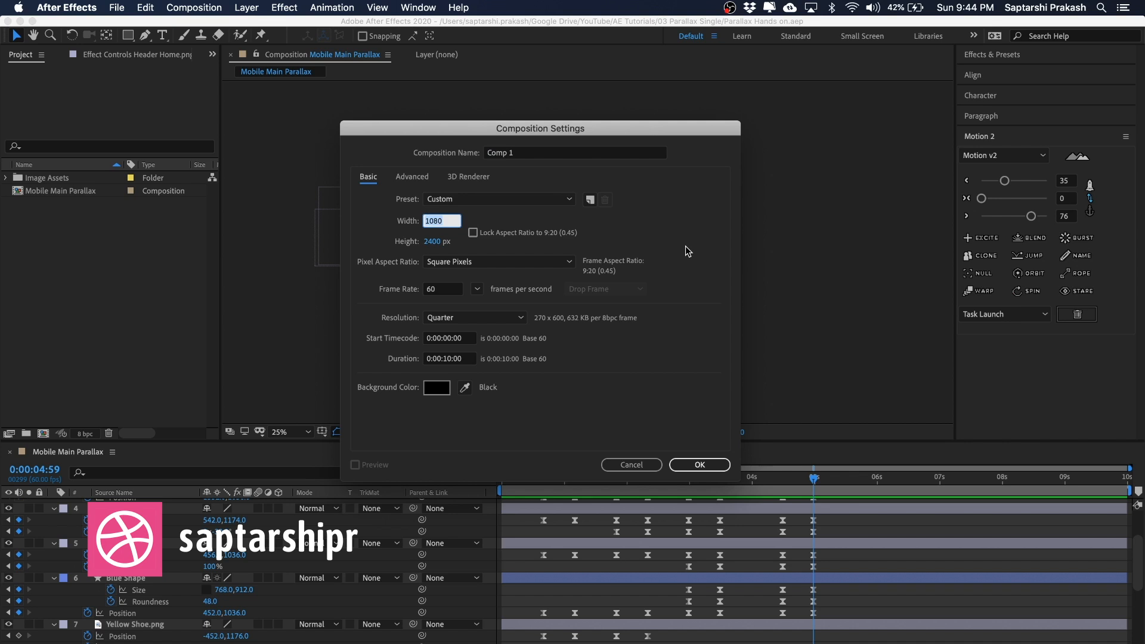
text(1600)
key(Tab)
text(1200)
key(Return)
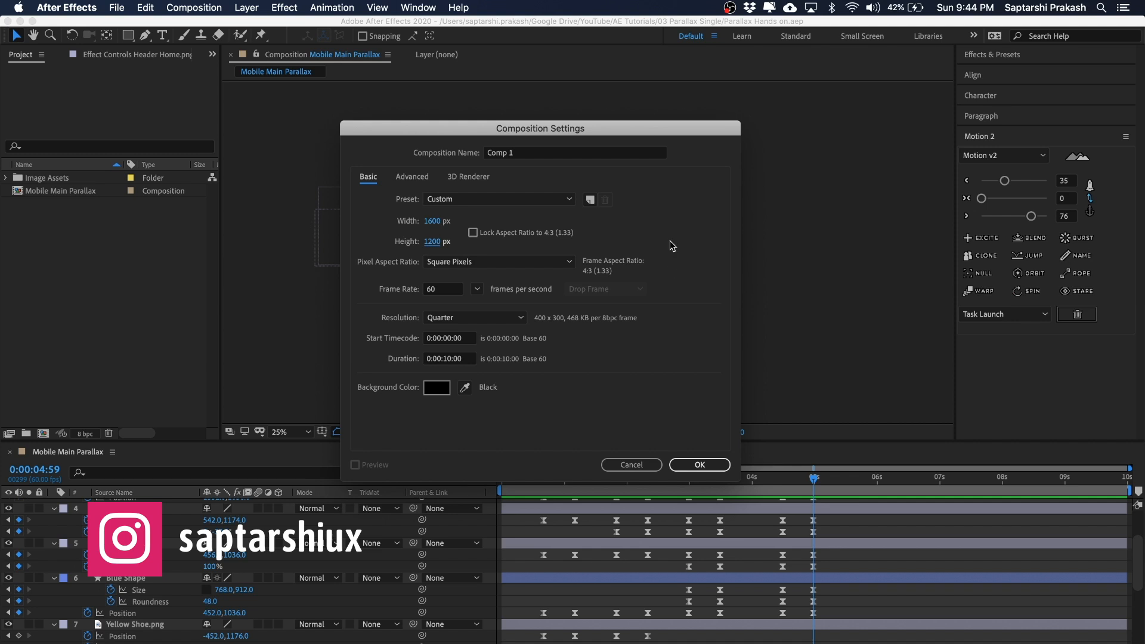
click(447, 291)
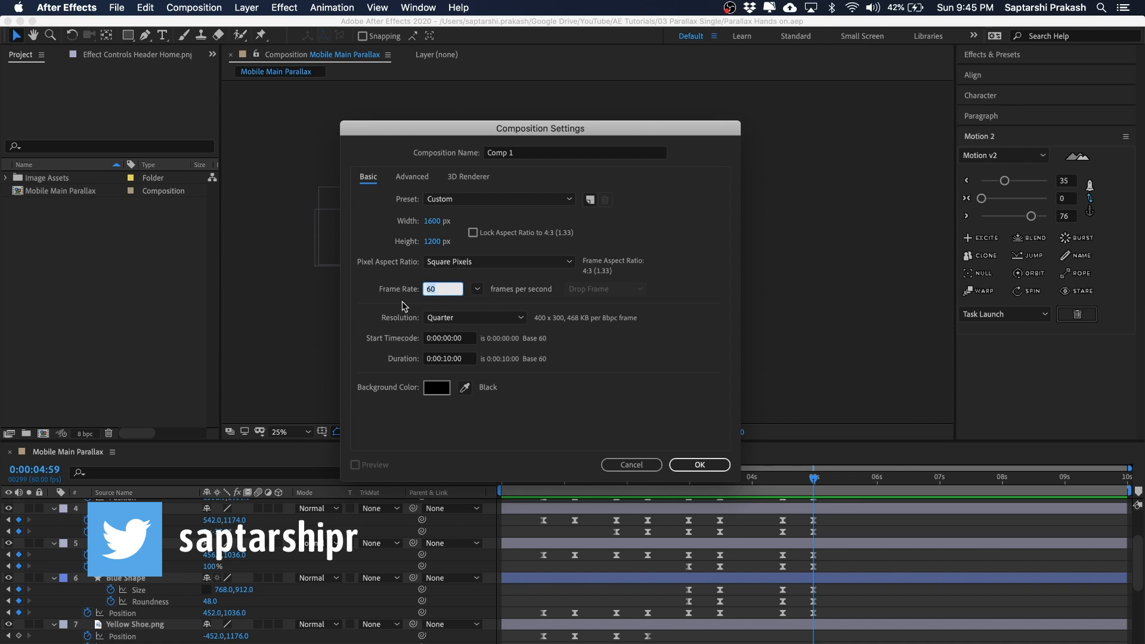
click(397, 308)
click(700, 465)
Rename the new composition to My First Dribbble Shot
drag(164, 451, 48, 458)
click(43, 177)
key(Return)
text(Dribbble)
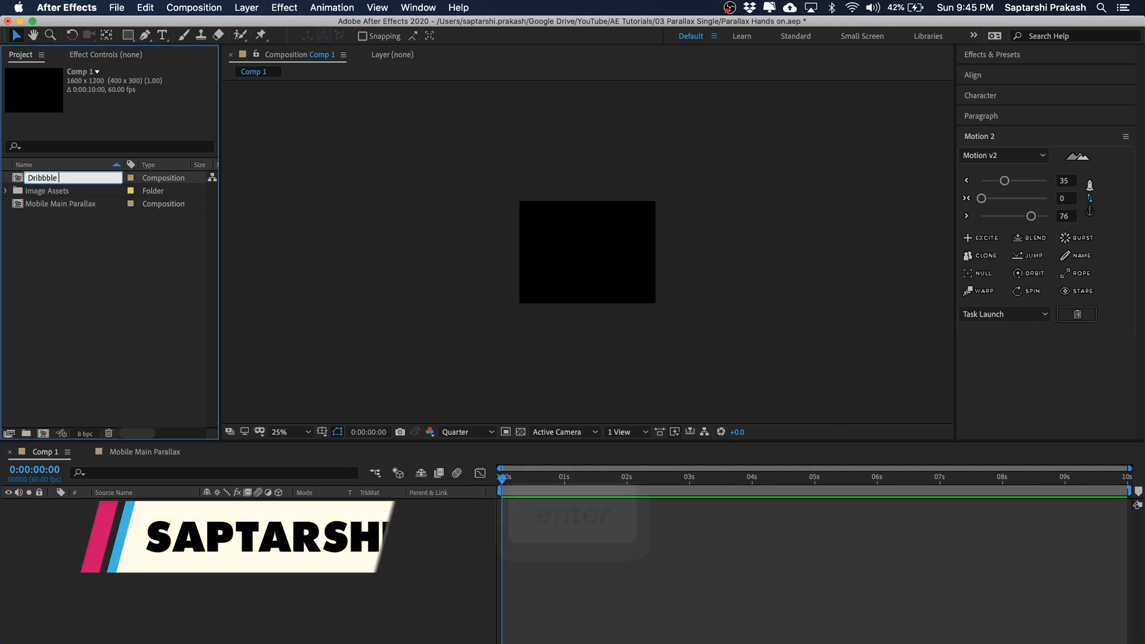
text( SMy First)
key(Return)
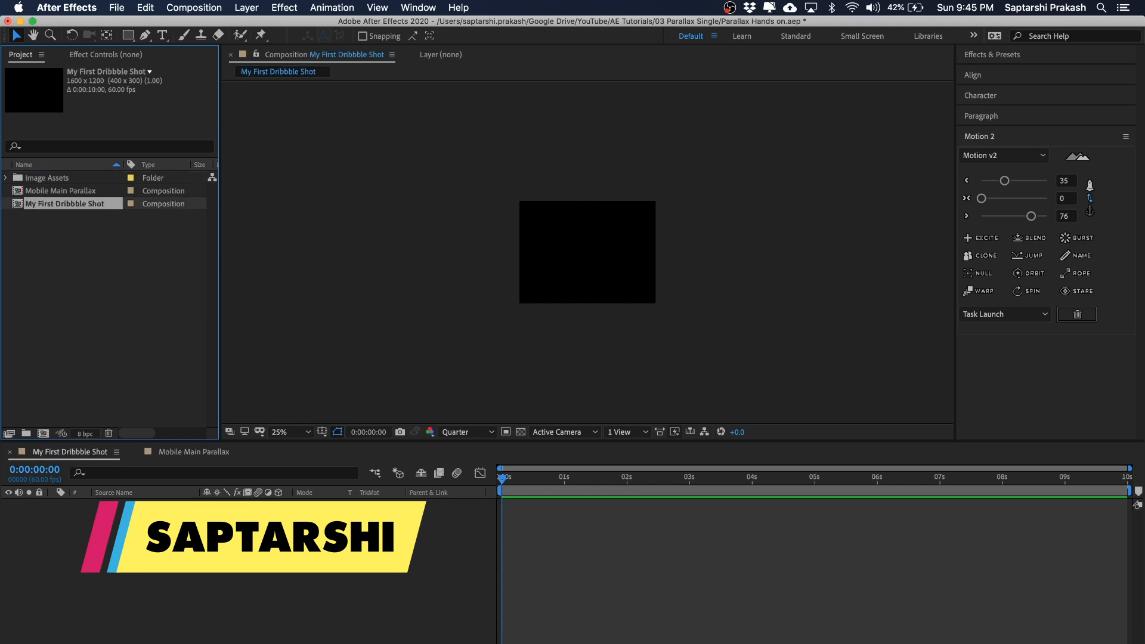
Place the Mobile Main Parallax composition as a layer in My First Dribbble Shot
click(108, 301)
click(89, 191)
click(90, 204)
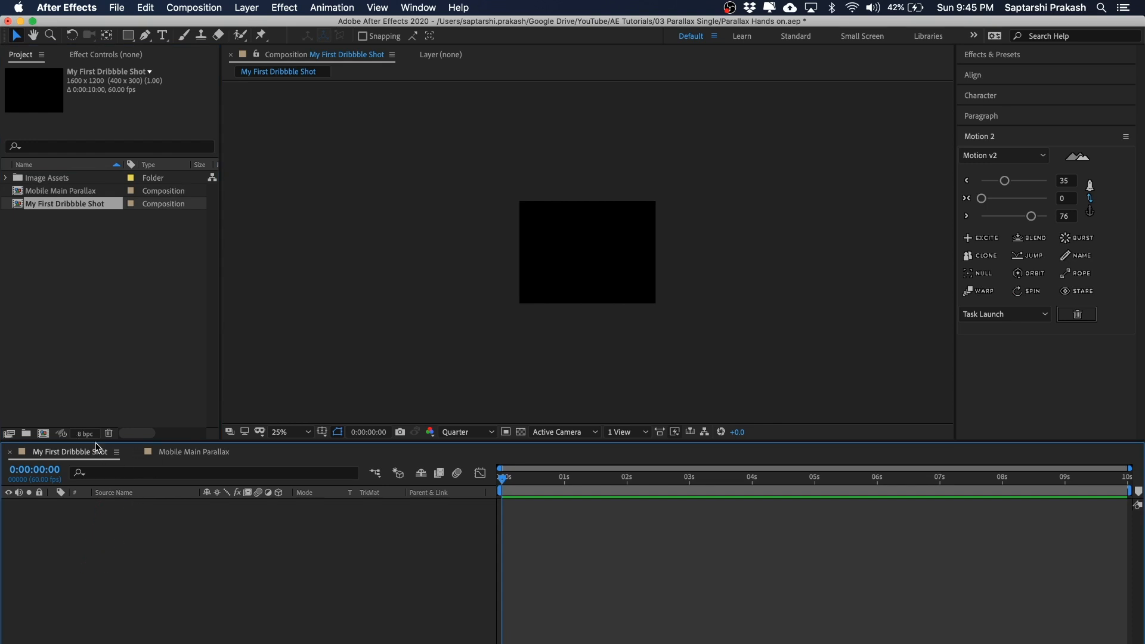
click(43, 192)
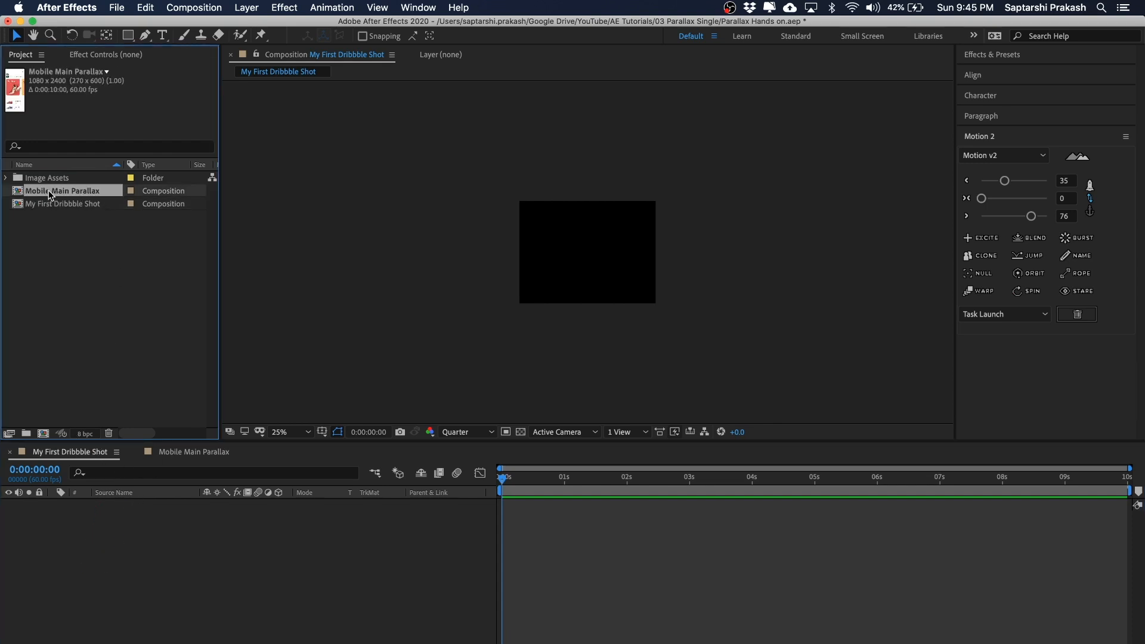
drag(46, 195, 145, 530)
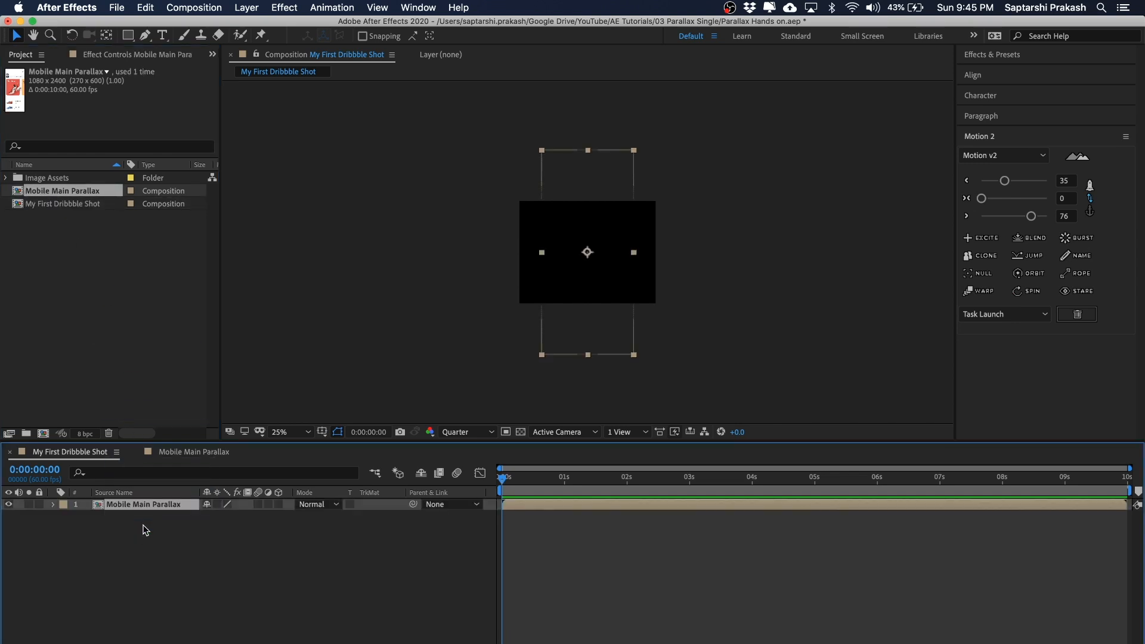
Scale the Mobile Main Parallax layer to 50%
click(682, 260)
click(629, 222)
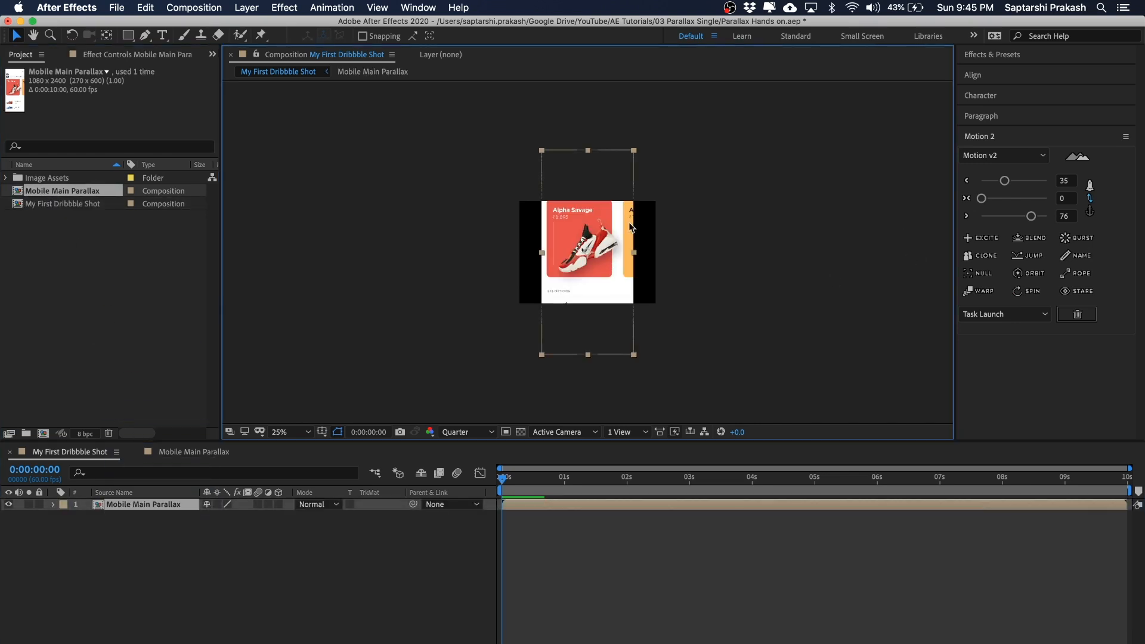
key(period)
click(806, 221)
click(599, 282)
key(comma)
click(668, 292)
click(565, 308)
click(169, 507)
click(161, 581)
click(159, 508)
key(s)
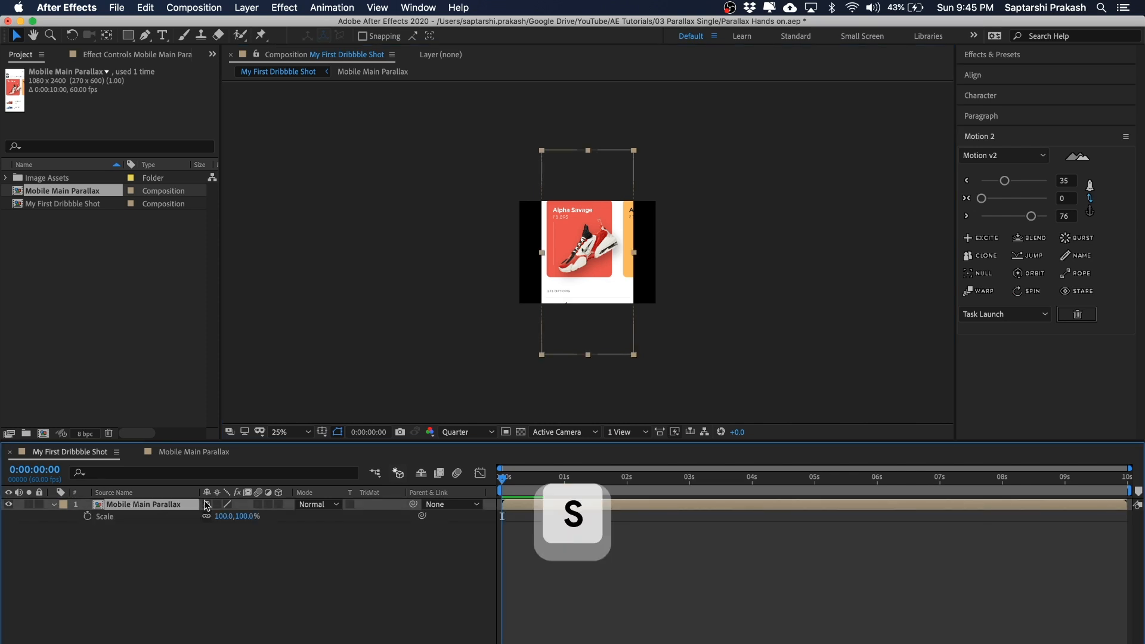
click(237, 517)
text(50)
key(Return)
key(period)
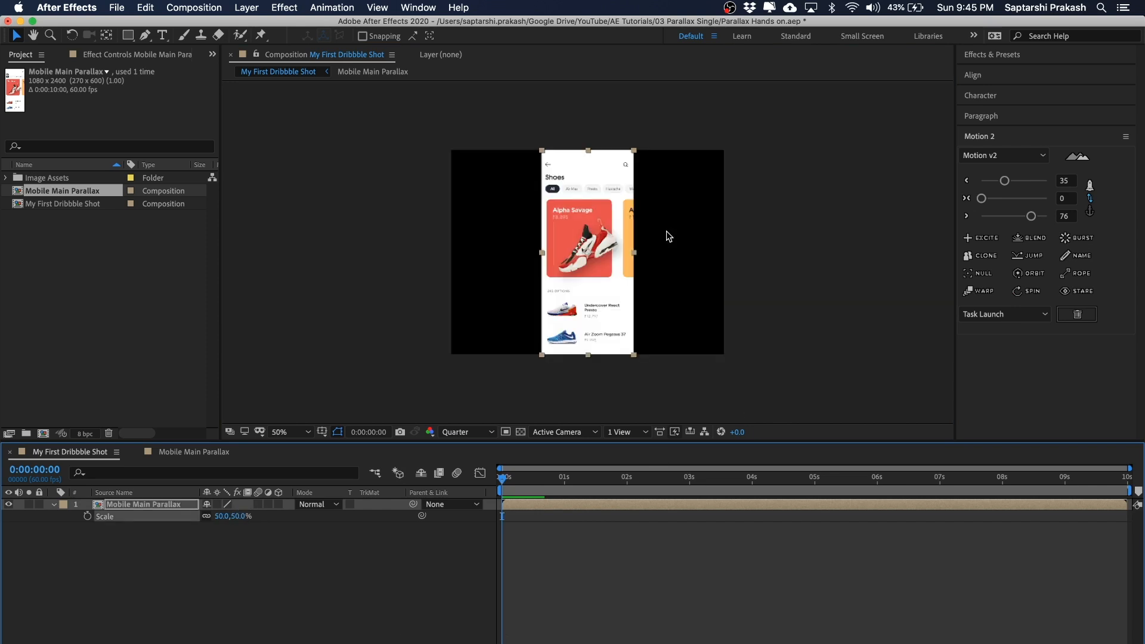
click(700, 102)
click(575, 235)
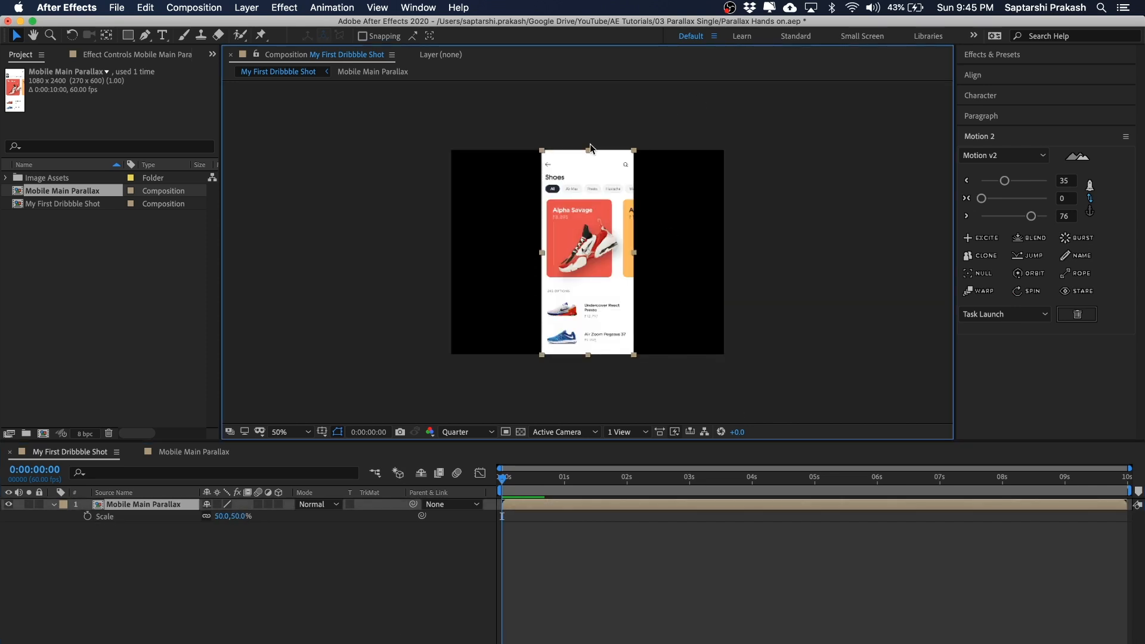
Set the Mobile Main Parallax layer's scale to 47% and collapse its properties
click(219, 517)
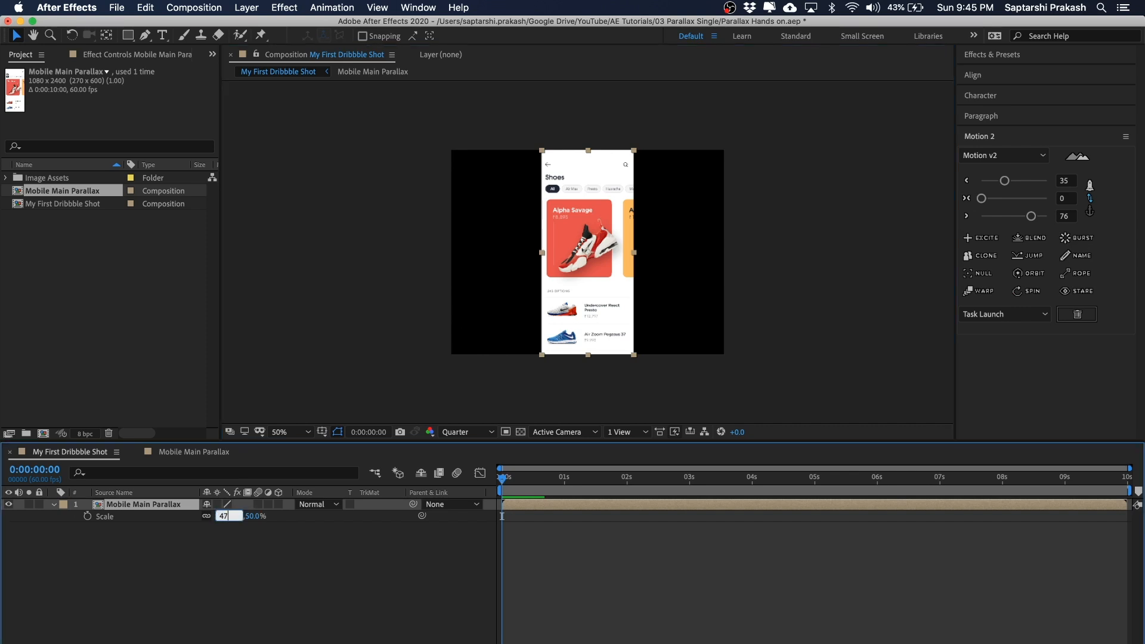
text(47)
key(Return)
click(806, 276)
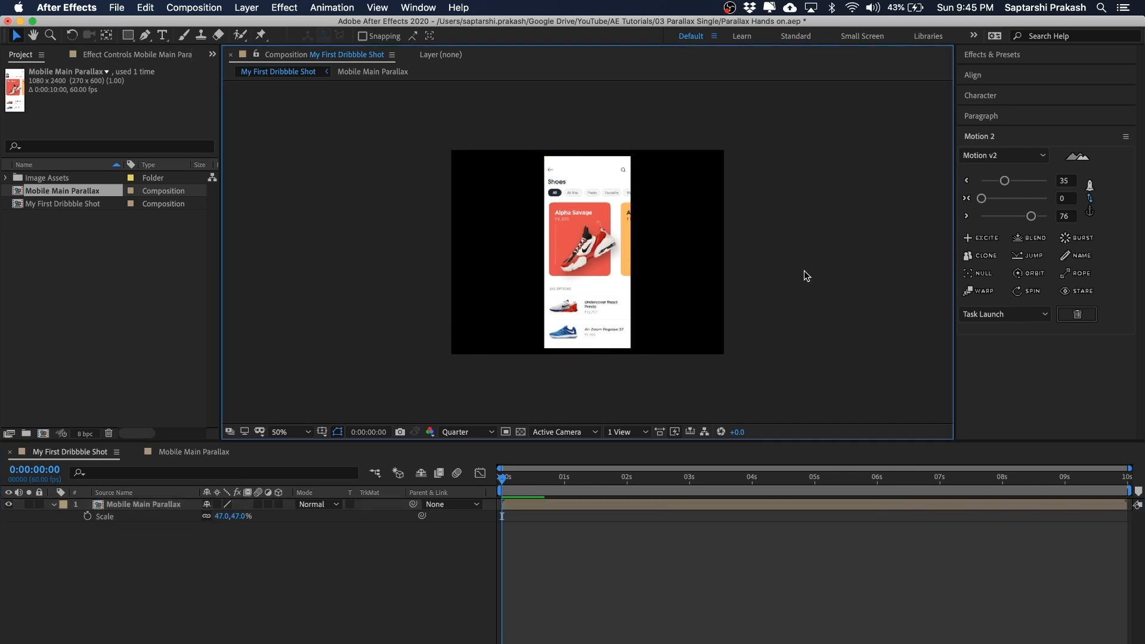
click(632, 586)
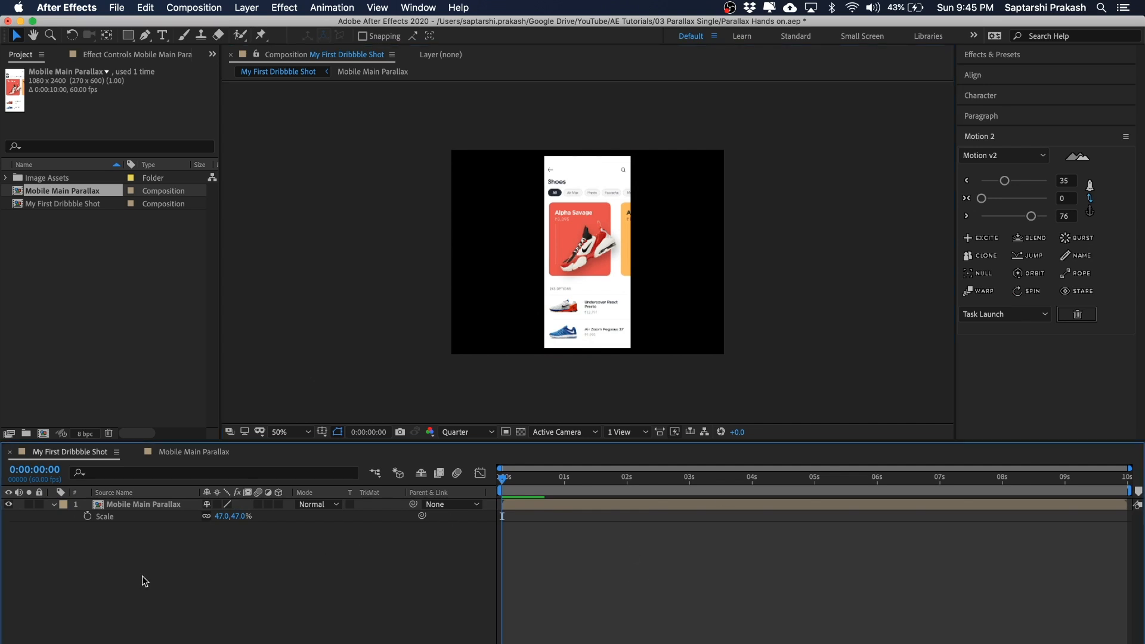
click(53, 504)
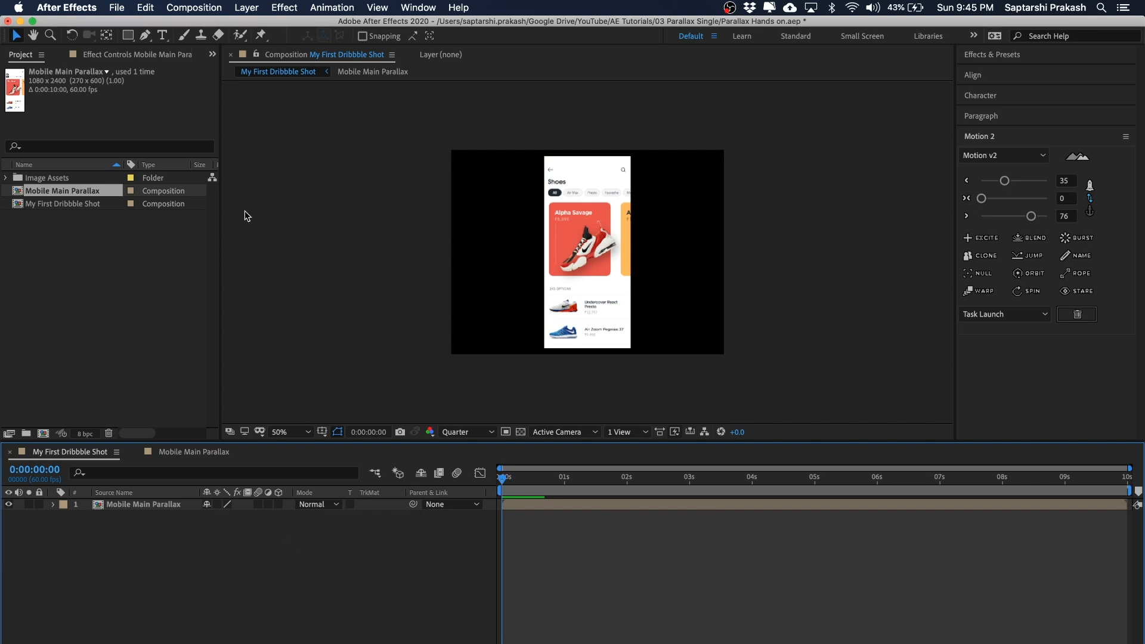
Create a full-frame rectangle shape layer and place it beneath the Mobile Main Parallax layer
click(127, 36)
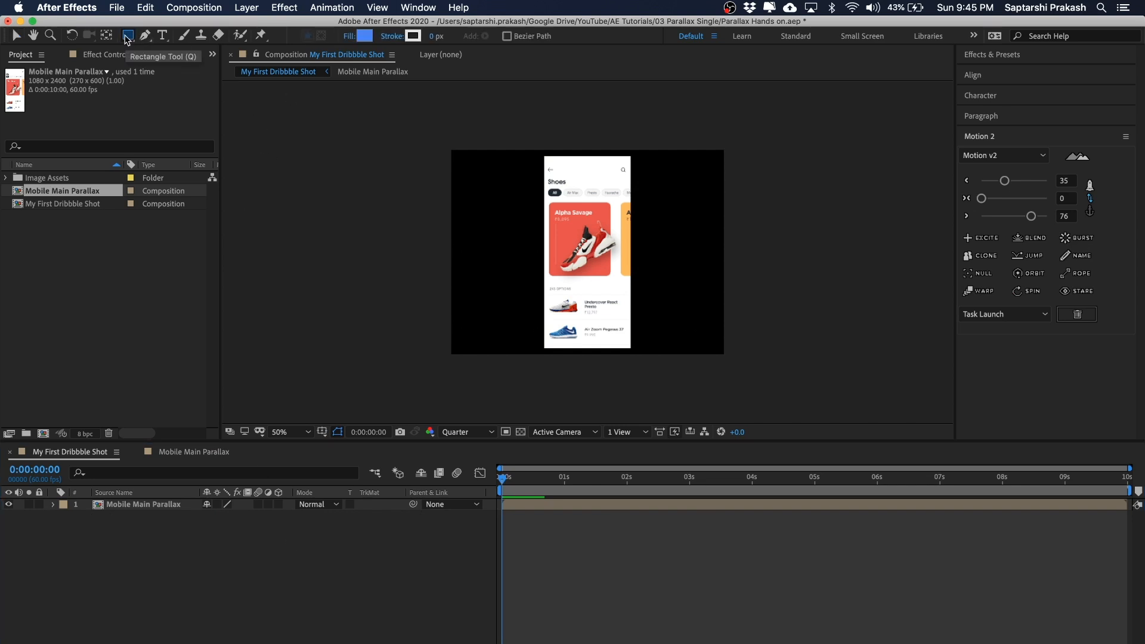
double_click(127, 36)
drag(139, 505, 138, 597)
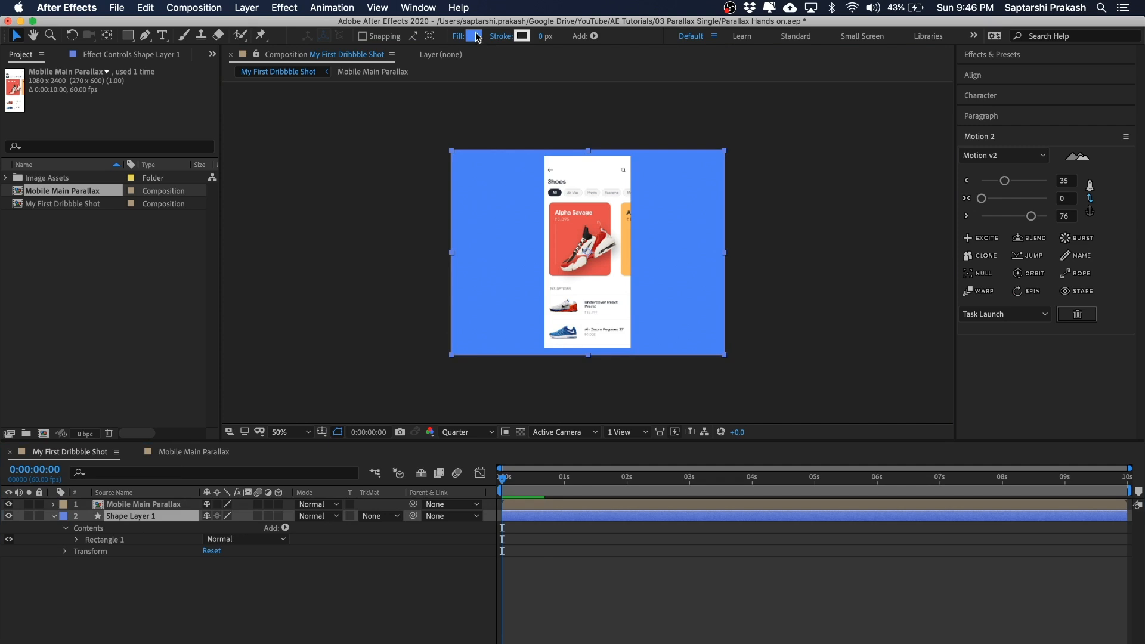
Change the background rectangle's fill colour to light grey
click(478, 37)
mouse_move(337, 446)
mouse_down()
mouse_move(286, 449)
mouse_move(246, 430)
mouse_move(365, 422)
mouse_move(245, 423)
mouse_up()
click(554, 390)
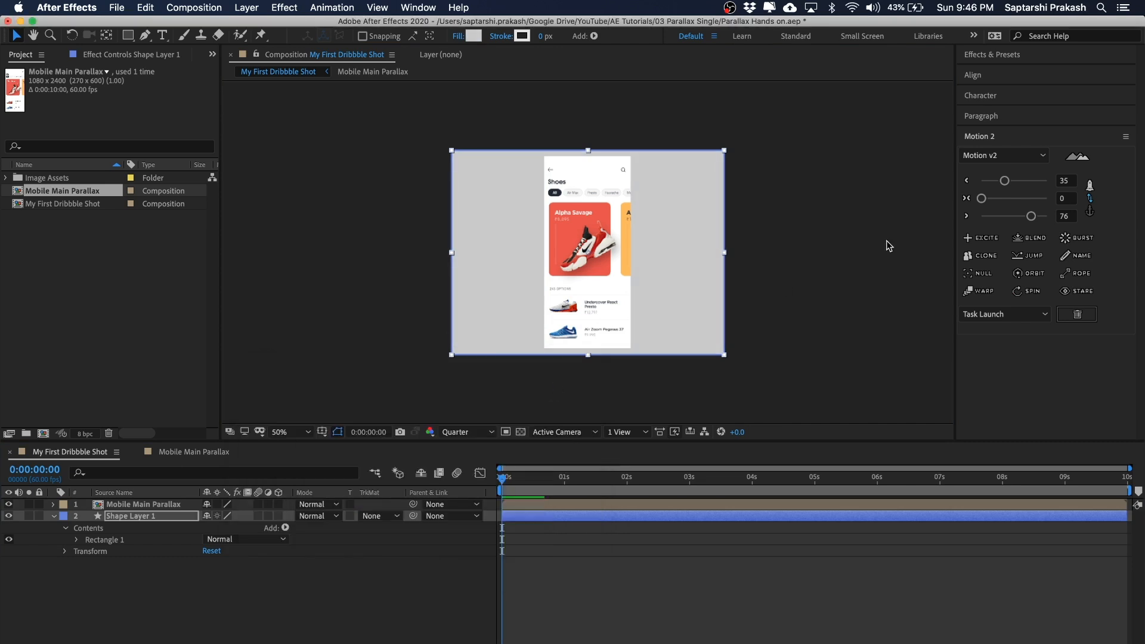
Apply a Drop Shadow effect to the Mobile Main Parallax layer
click(883, 246)
click(565, 245)
scroll(825, 180, up, 1)
scroll(825, 180, down, 1)
click(825, 180)
click(607, 215)
click(762, 202)
click(611, 225)
click(800, 188)
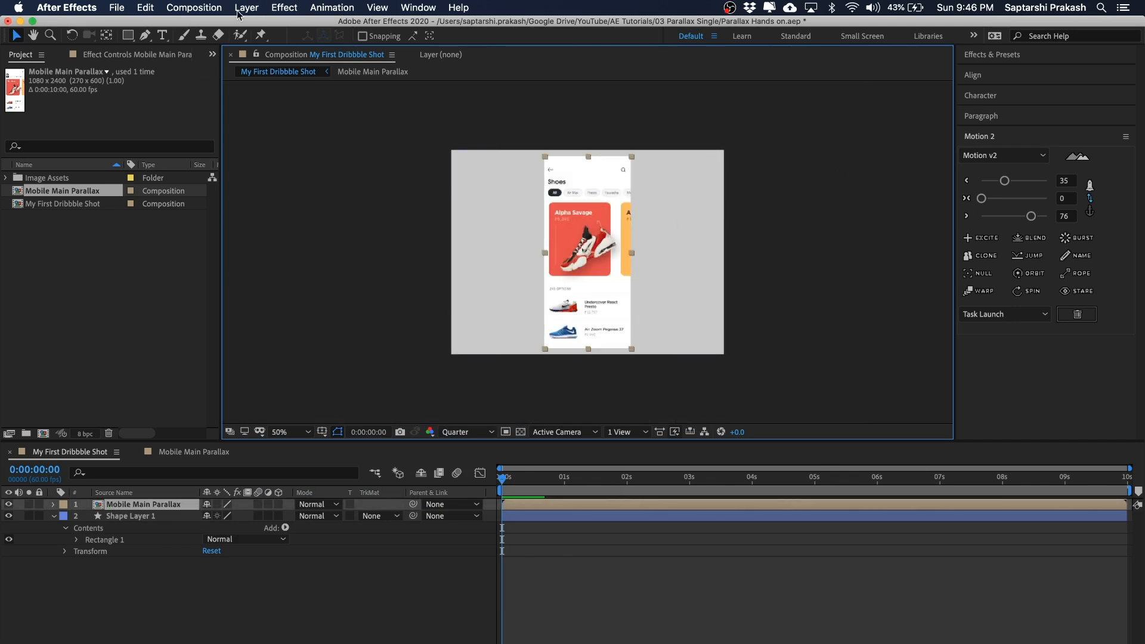
click(283, 7)
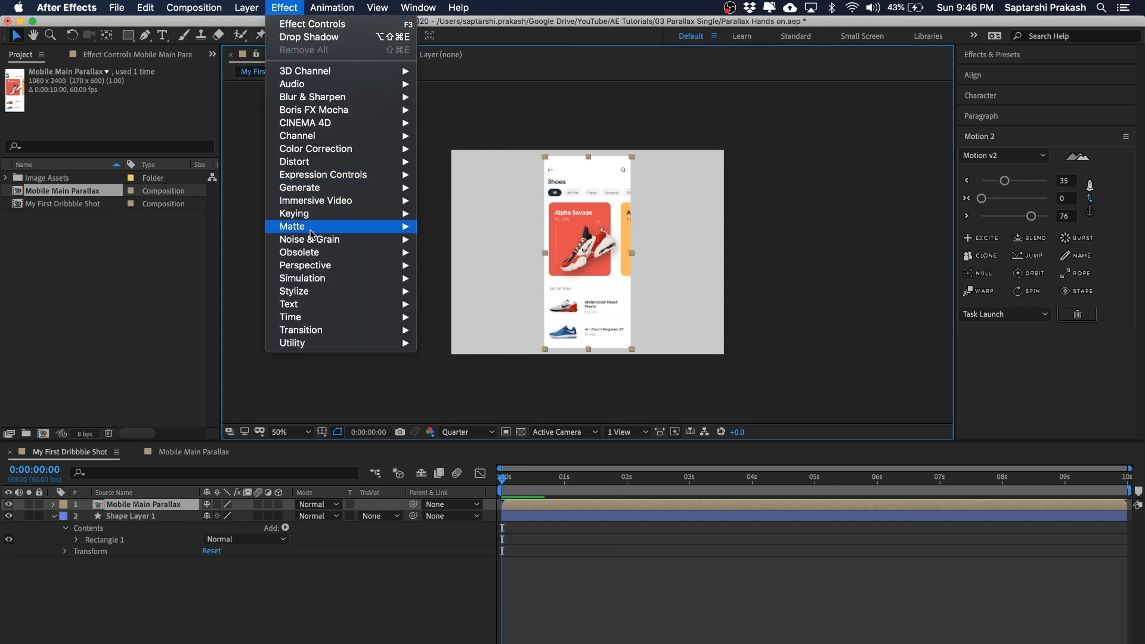
mouse_move(313, 269)
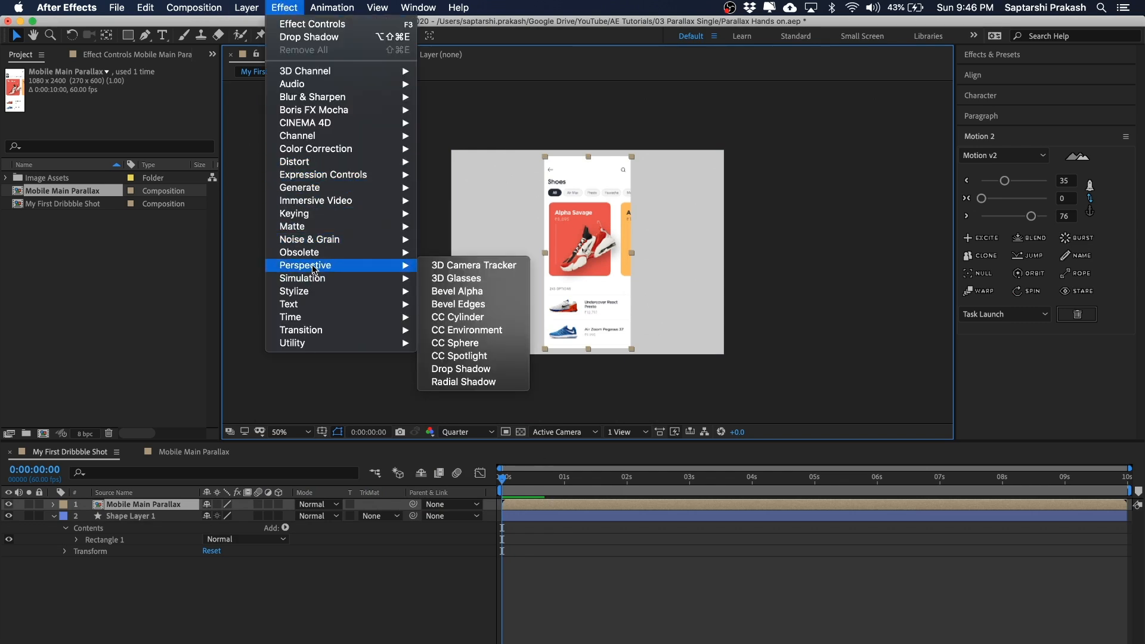
click(486, 376)
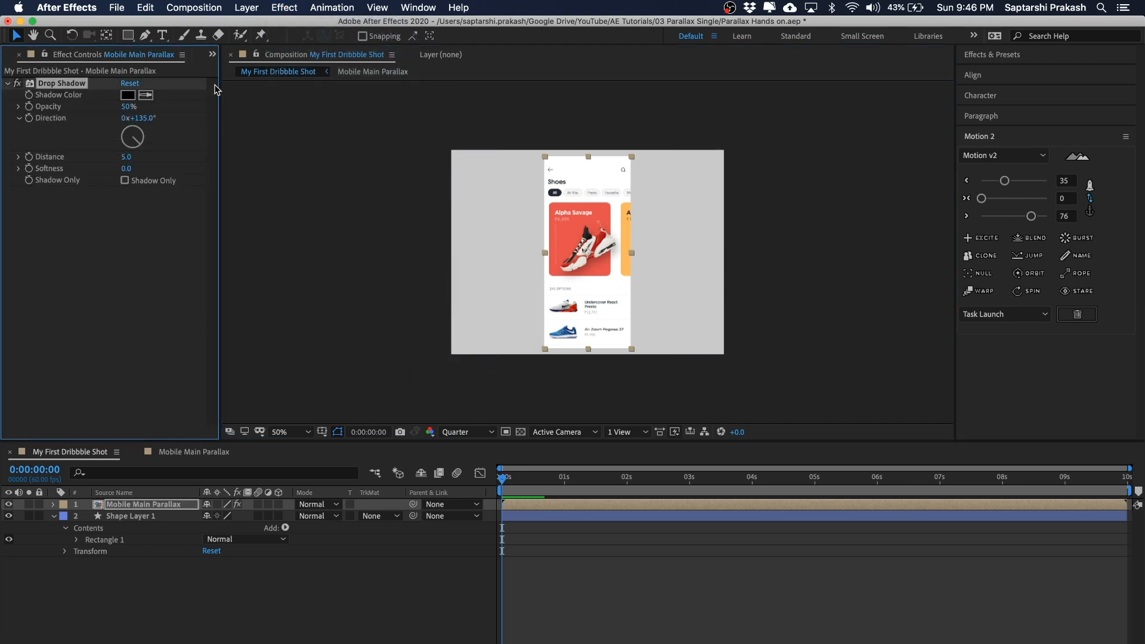
Widen the project and effect settings area and bring up the Drop Shadow settings
drag(220, 89, 337, 88)
click(21, 57)
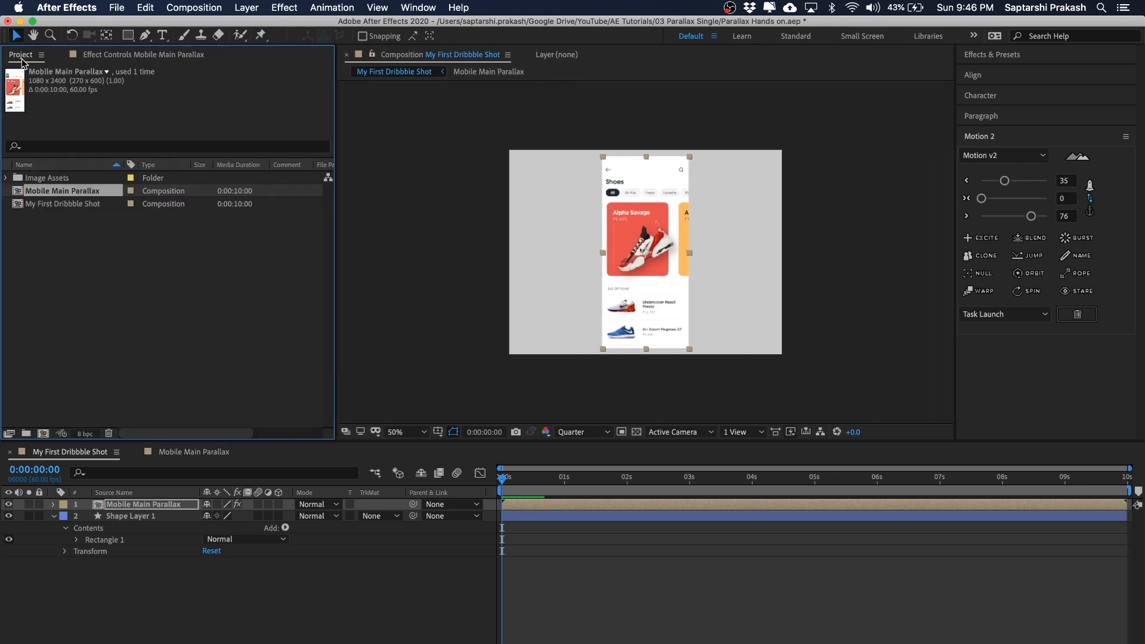
click(137, 57)
click(40, 59)
click(127, 58)
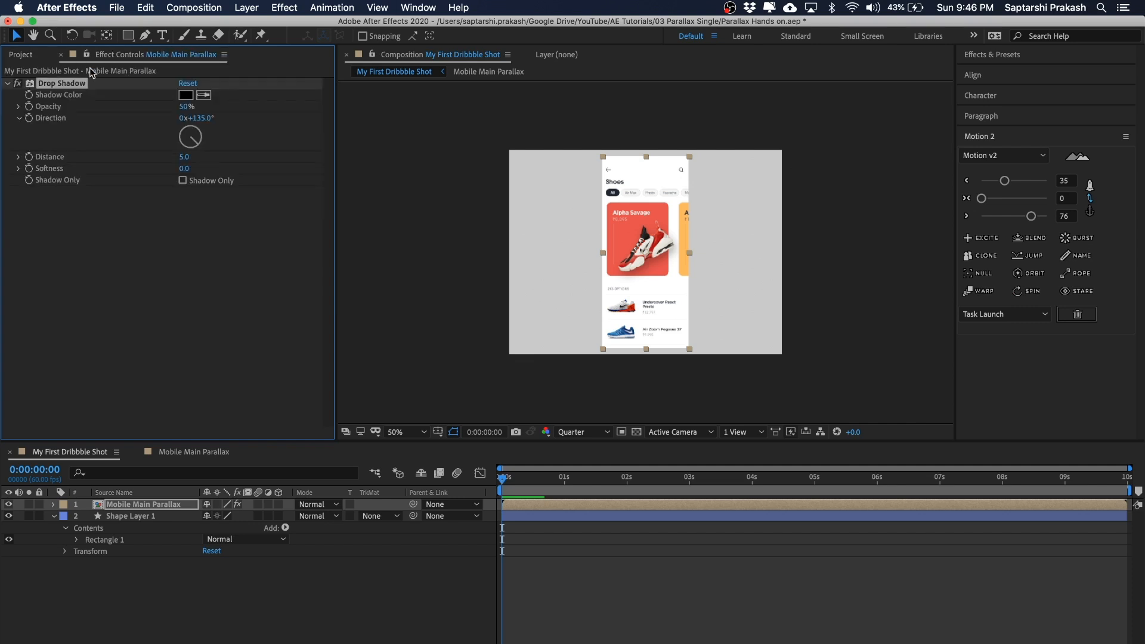
click(34, 59)
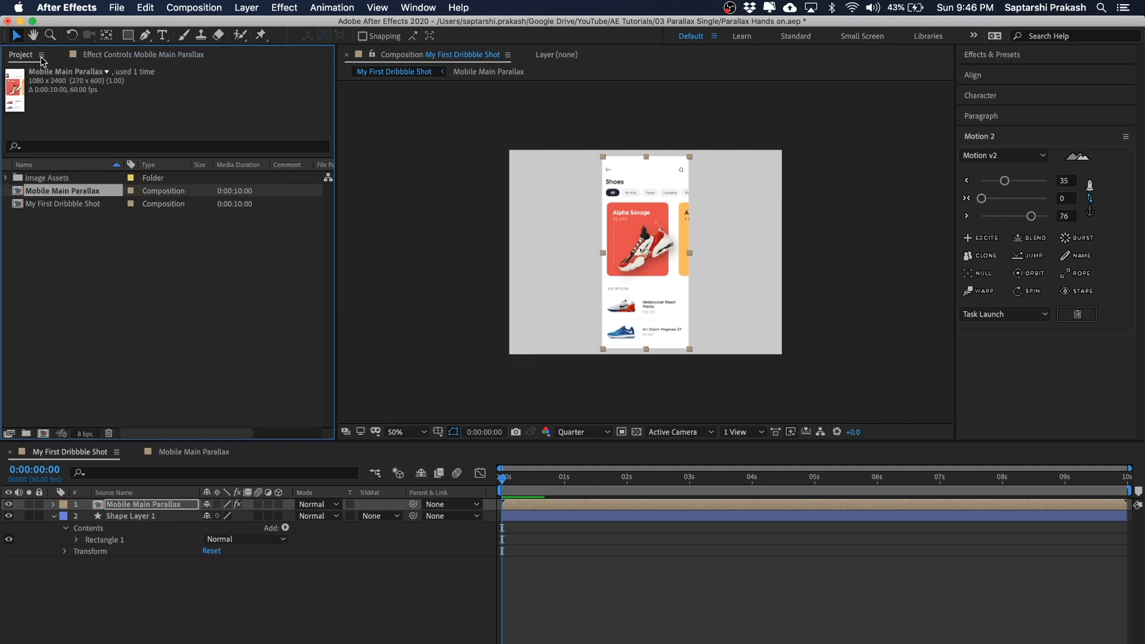
click(132, 60)
Delete the Drop Shadow effect from the Mobile Main Parallax layer and apply it again
click(137, 303)
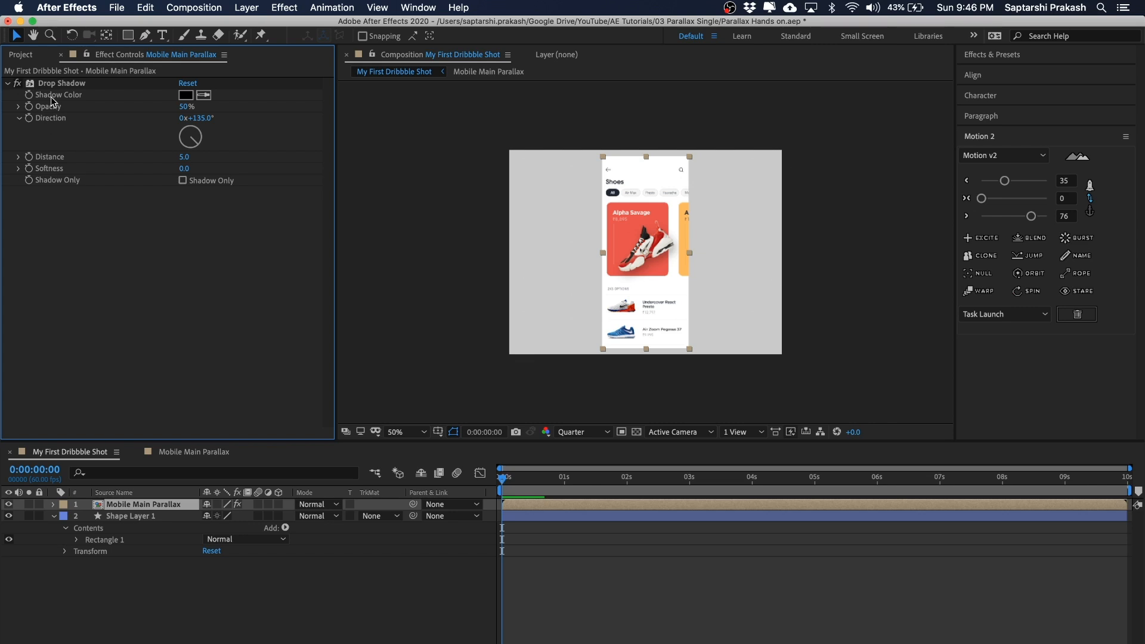
click(66, 85)
key(Delete)
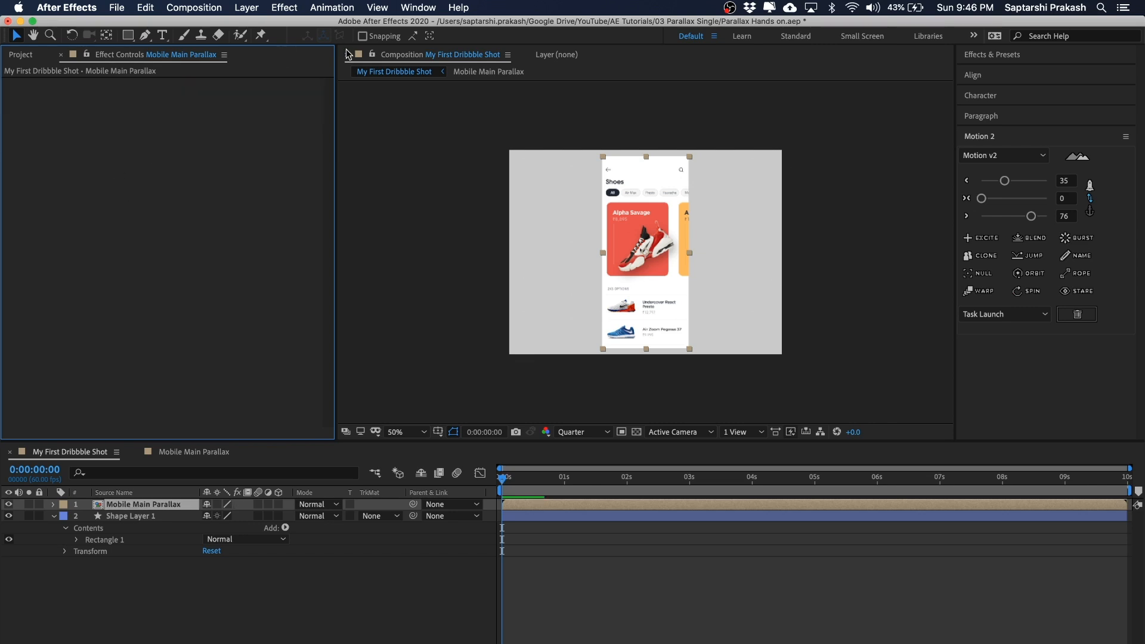
click(284, 7)
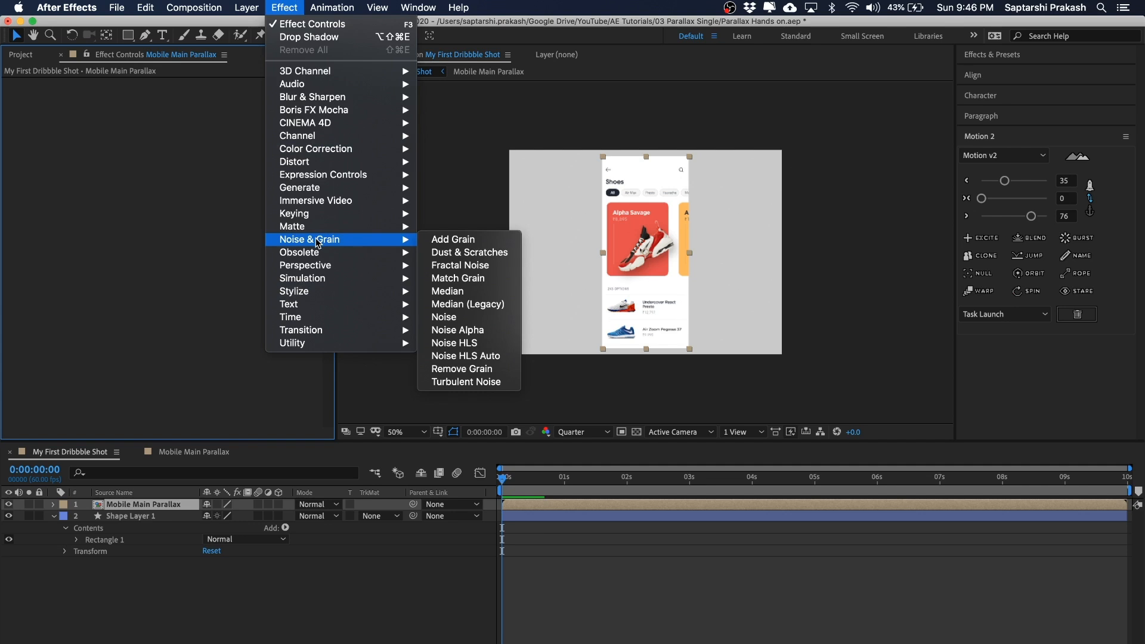
mouse_move(322, 268)
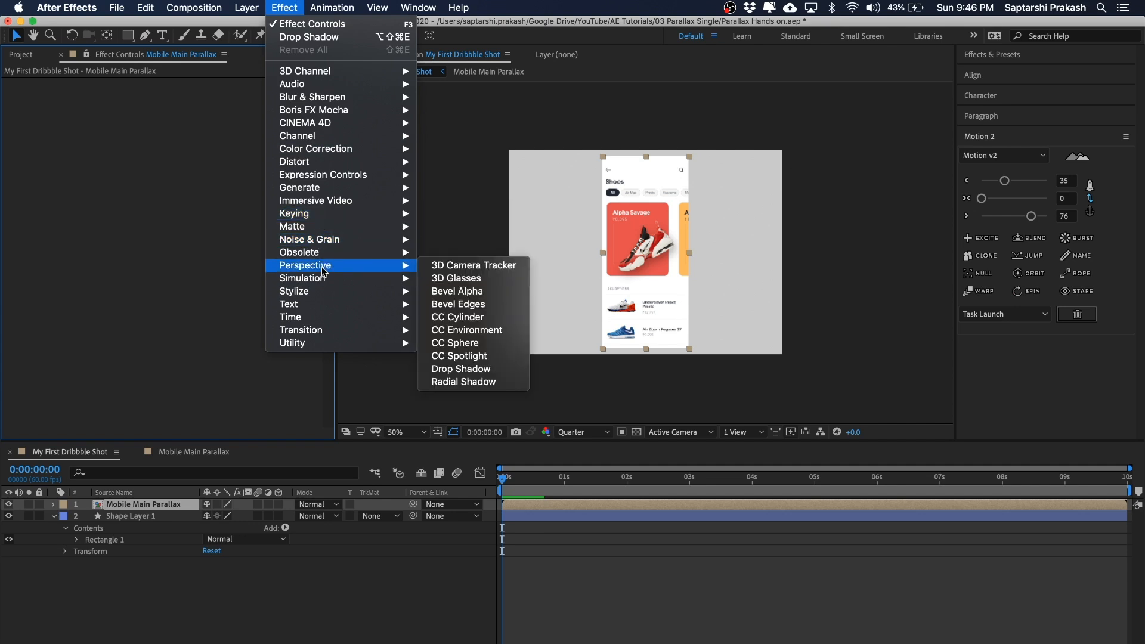
click(474, 370)
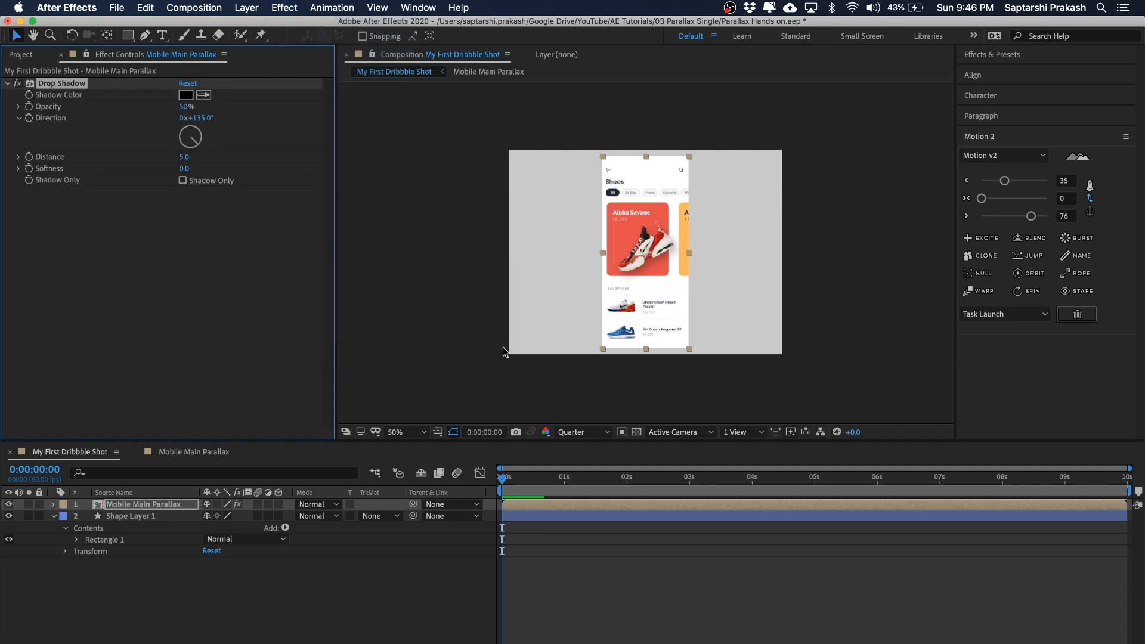
Set the Drop Shadow's direction to 180° on the Mobile Main Parallax layer
click(90, 262)
click(704, 277)
scroll(746, 256, right, 3)
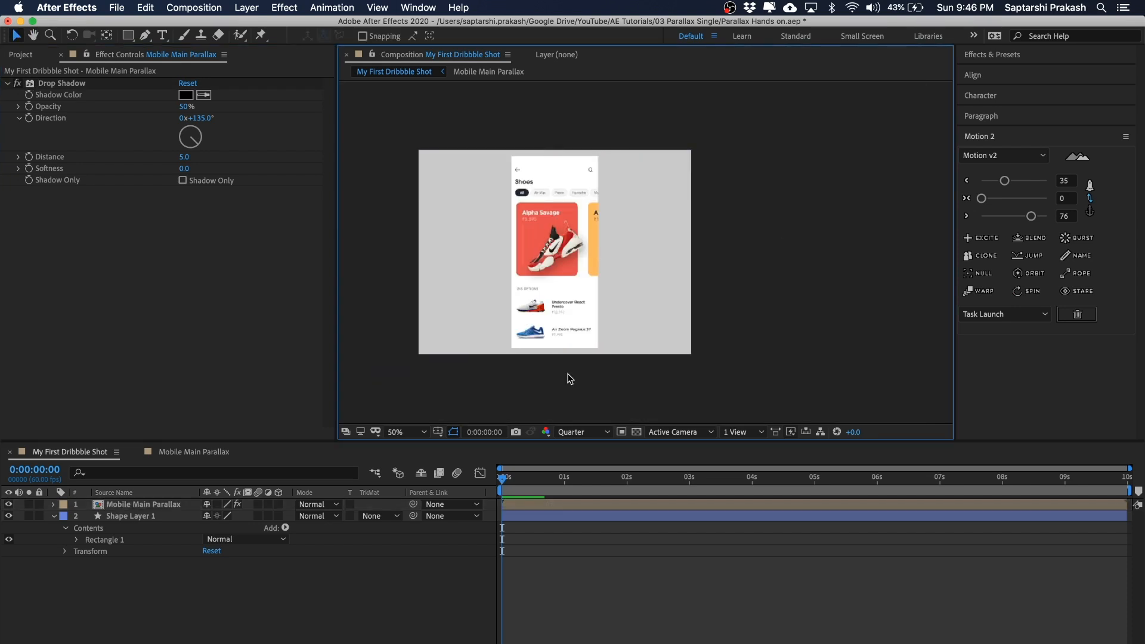
click(201, 118)
text(180)
key(Return)
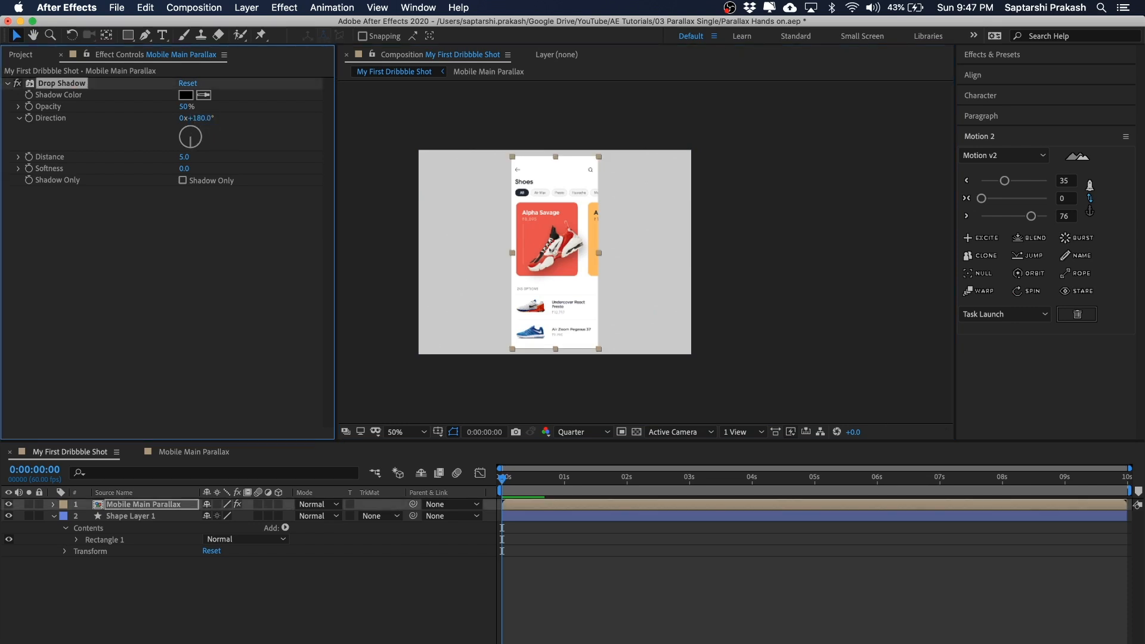
Set the Drop Shadow's distance to 20 and its softness to 600 on the Mobile Main Parallax layer
click(184, 156)
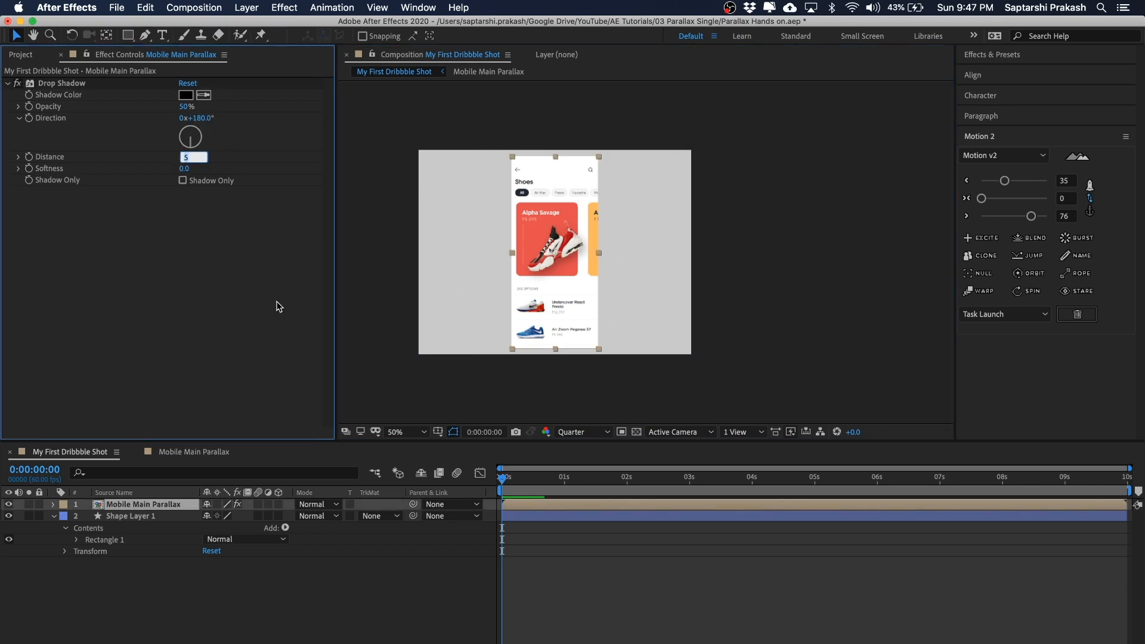
key(Return)
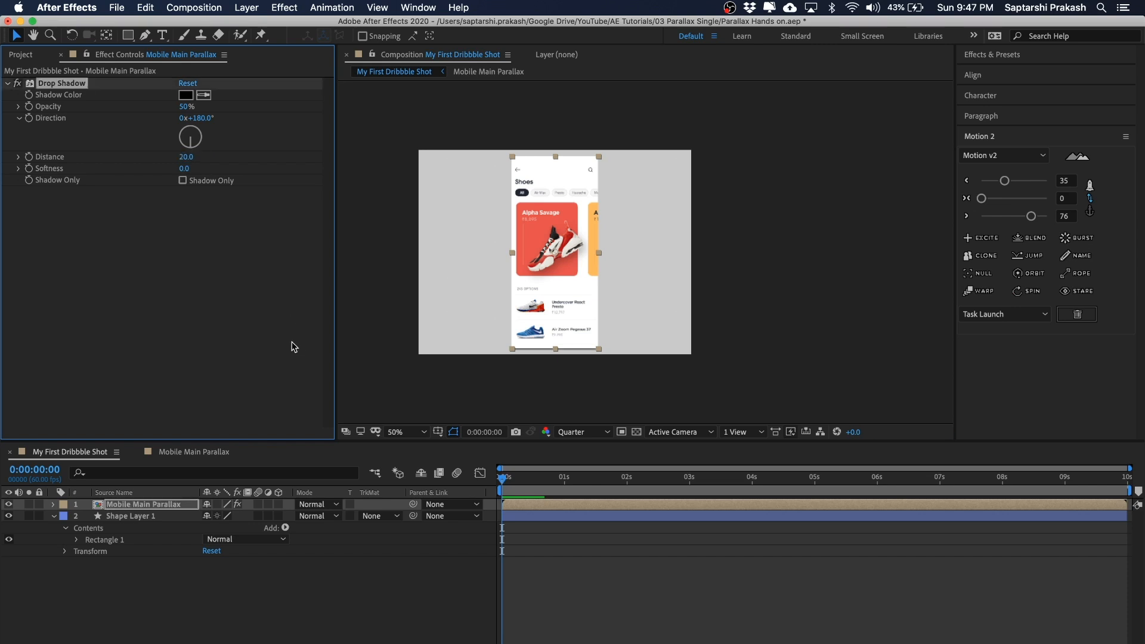
click(183, 168)
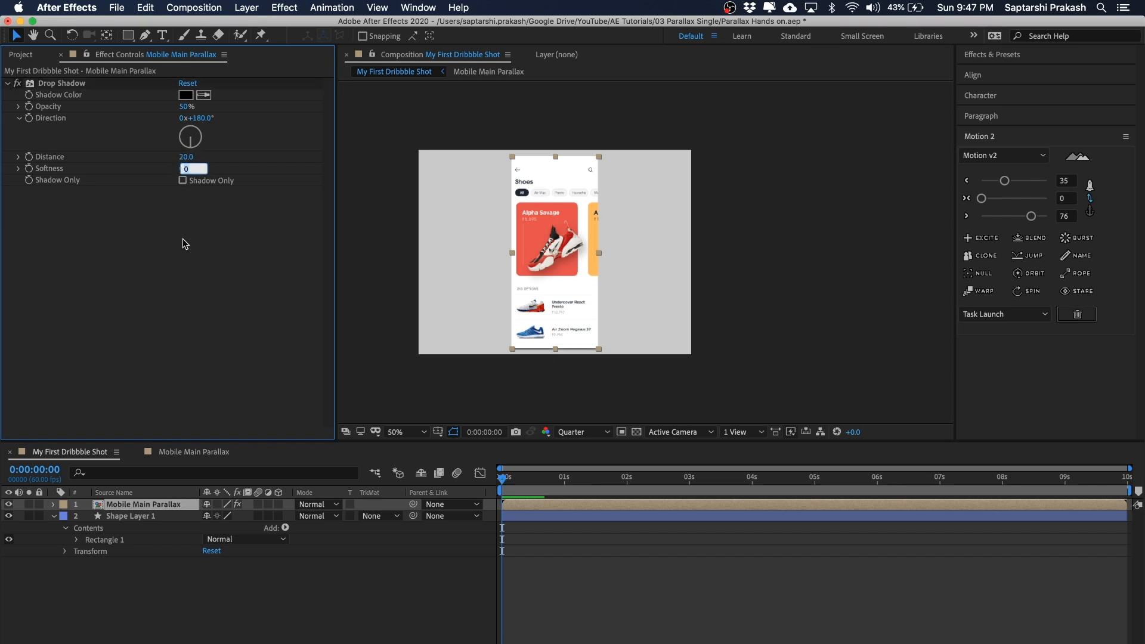
text(600)
key(Return)
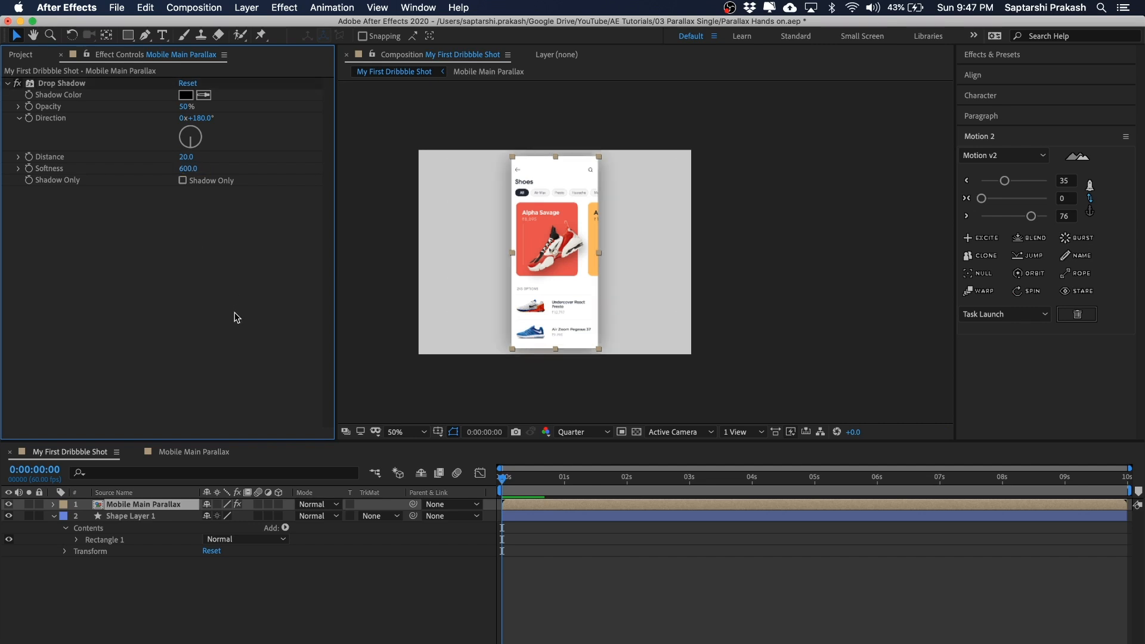
click(762, 192)
click(550, 256)
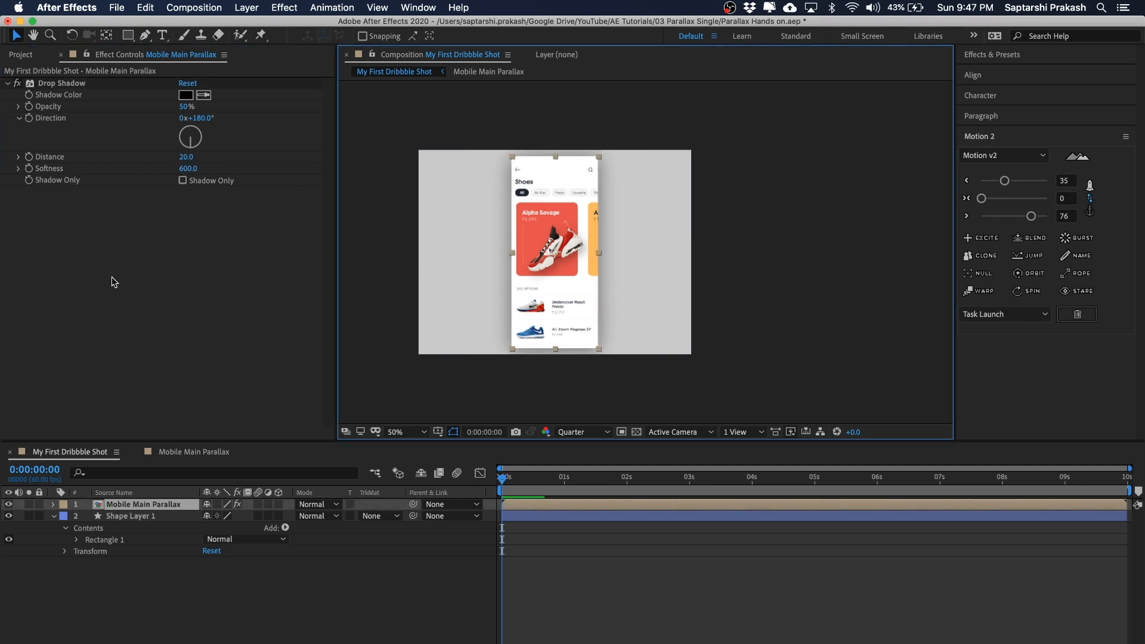
Set the Drop Shadow's opacity to 20%
click(186, 107)
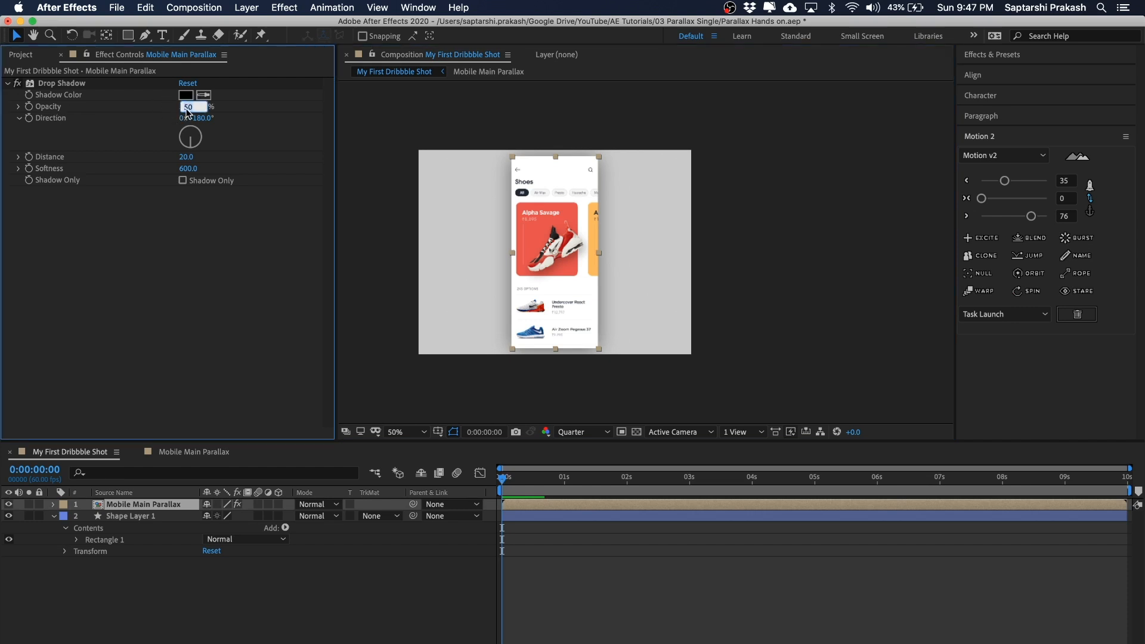
text(20)
key(Return)
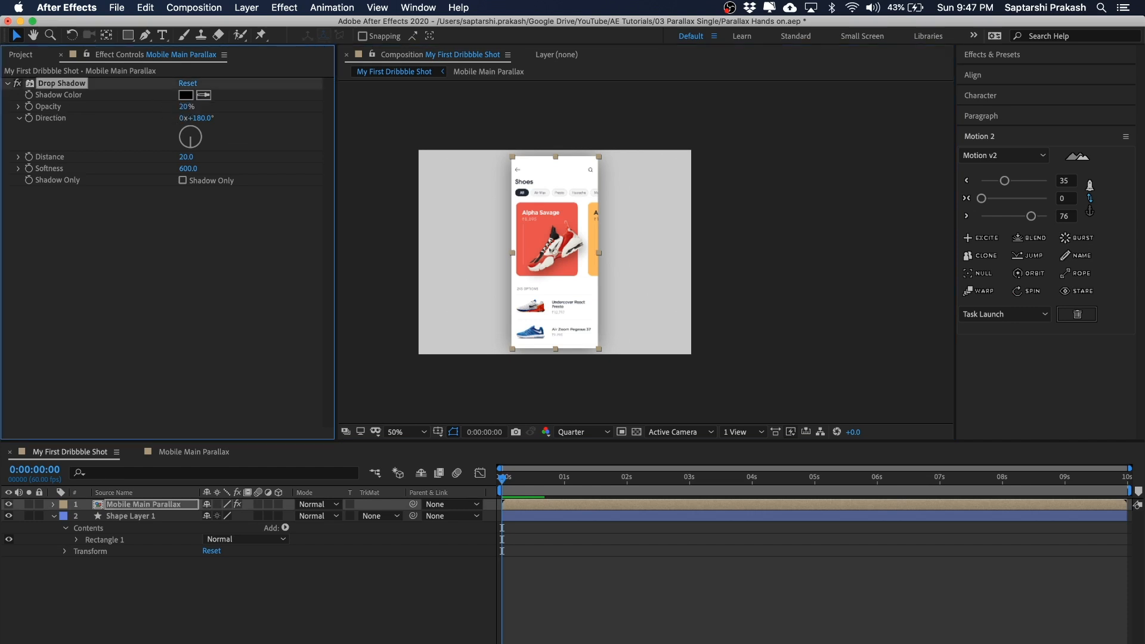
click(871, 328)
click(565, 277)
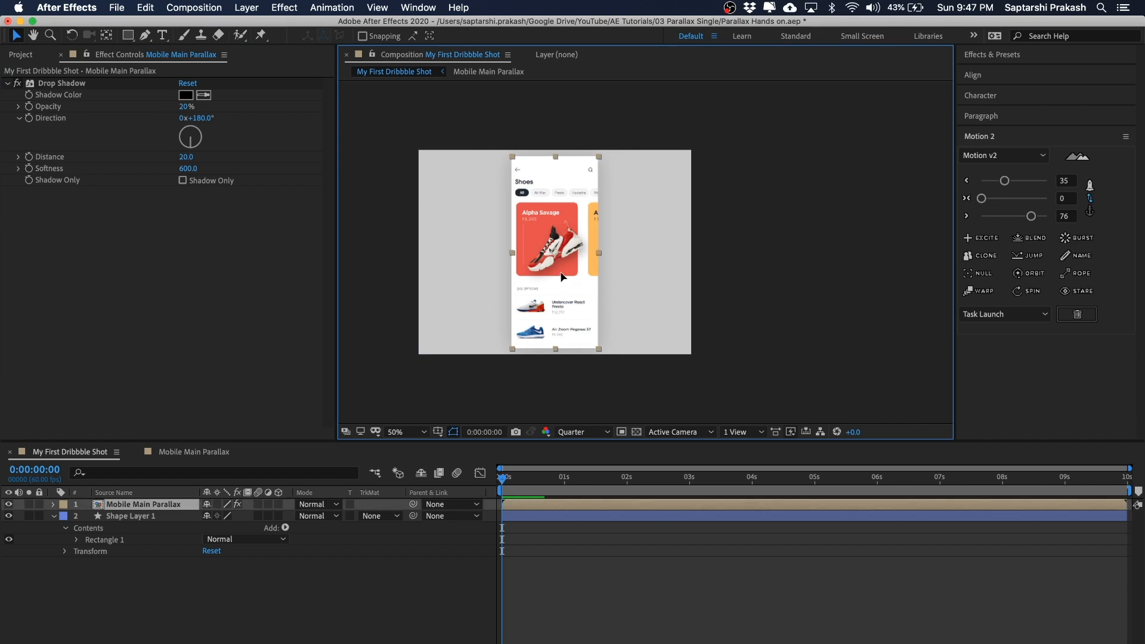
Set the Drop Shadow's opacity to 12% and deselect the layer to judge the shadow
click(187, 107)
text(12)
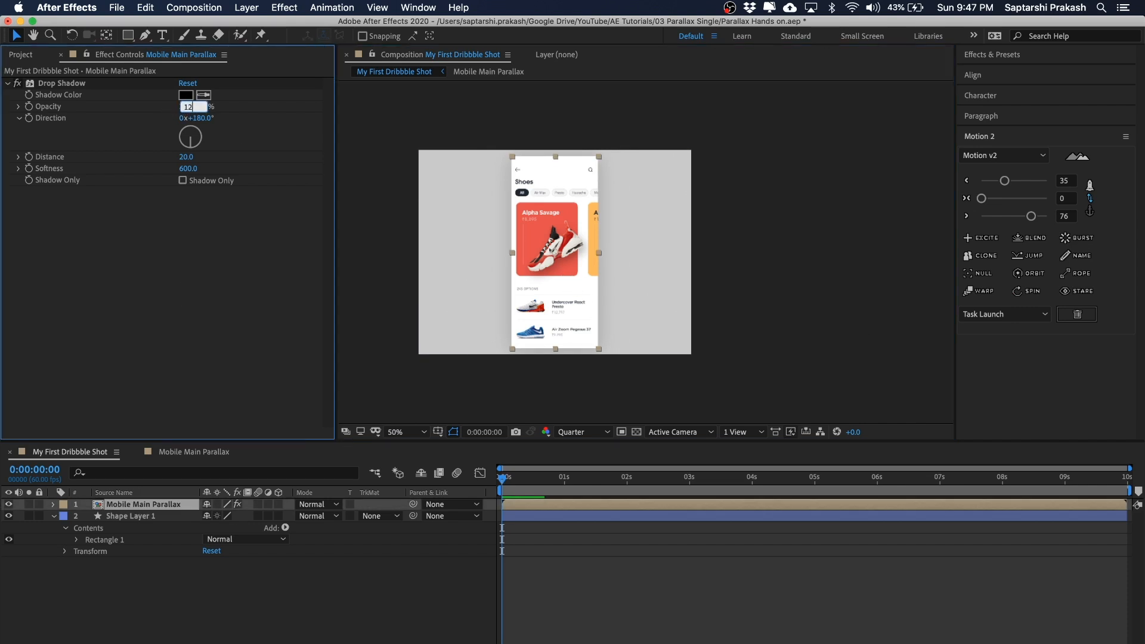
key(Return)
click(510, 268)
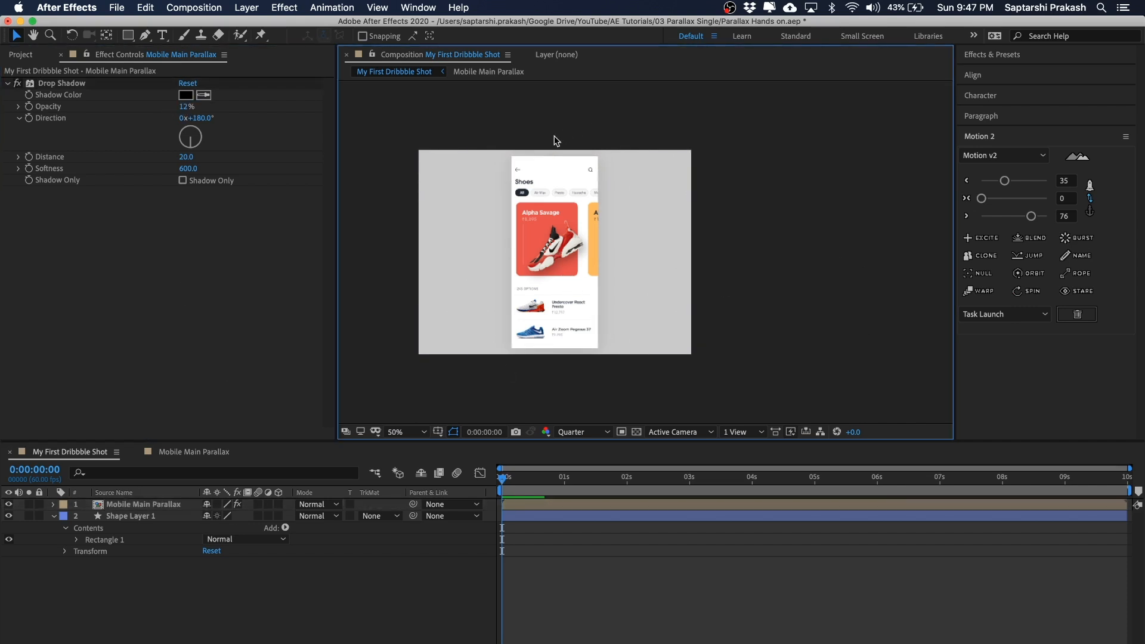
click(202, 258)
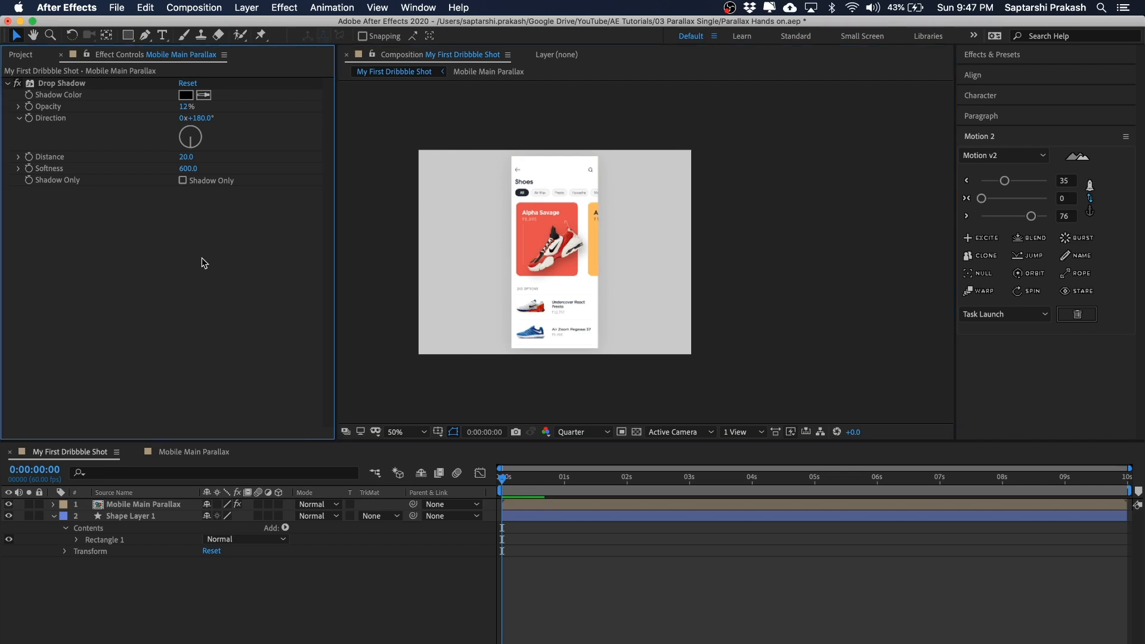
Toggle the Drop Shadow effect off and on repeatedly to compare the phone screen with and without its shadow
click(17, 84)
click(17, 84)
click(18, 85)
click(18, 84)
click(18, 84)
click(17, 84)
click(18, 85)
click(786, 234)
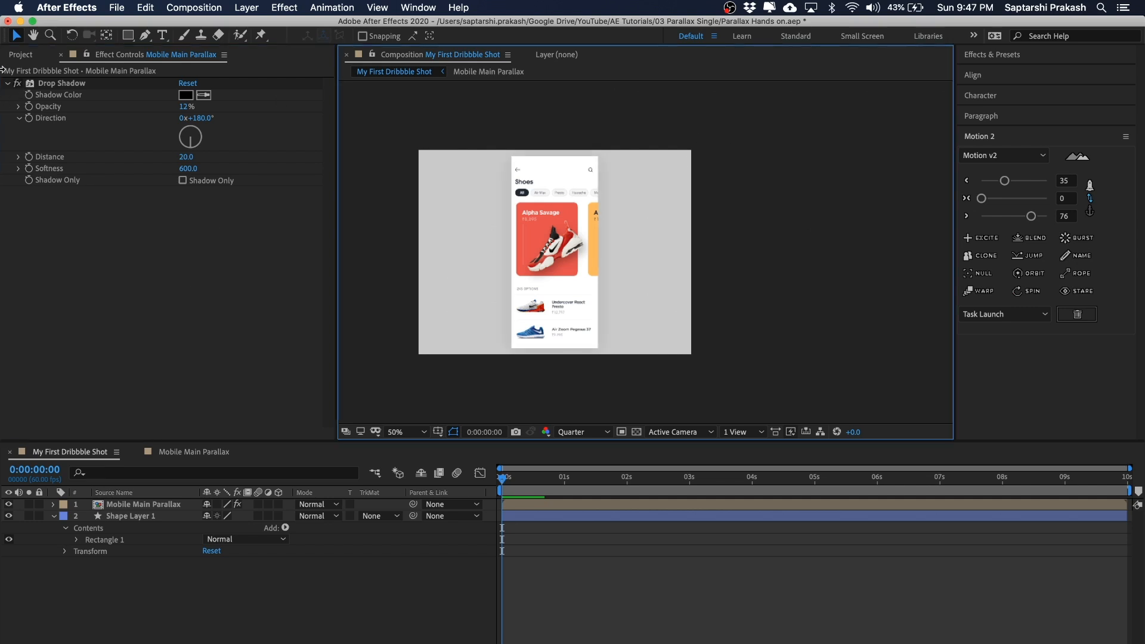
Bring the project items back into view and collapse the shape layer's properties in the timeline
click(31, 56)
click(573, 636)
key(u)
click(803, 273)
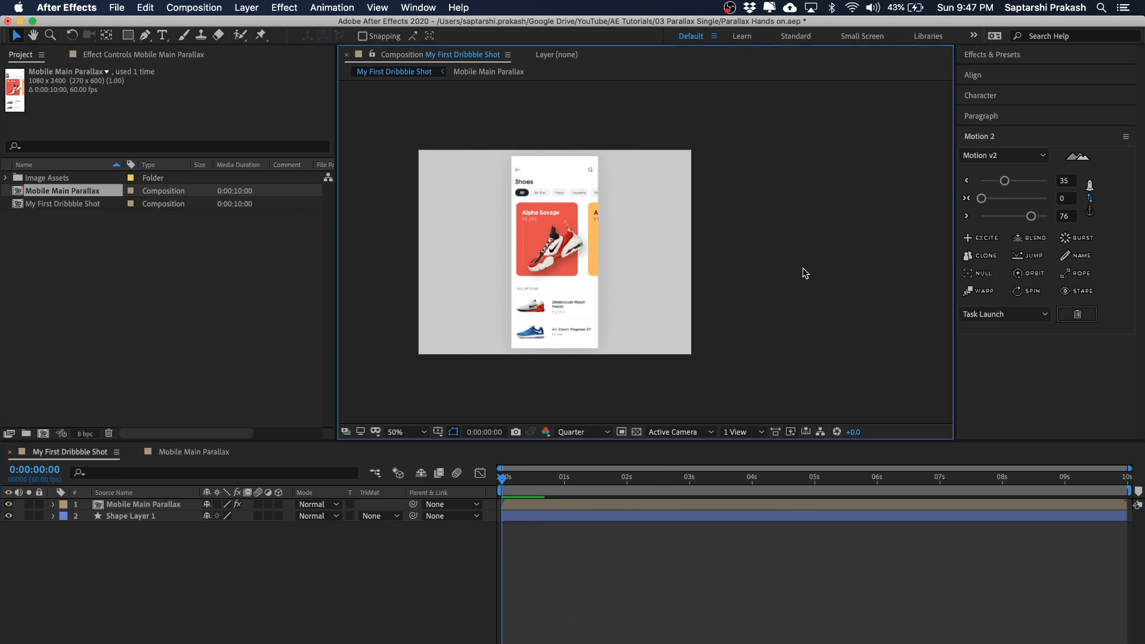
click(645, 192)
click(776, 176)
click(564, 525)
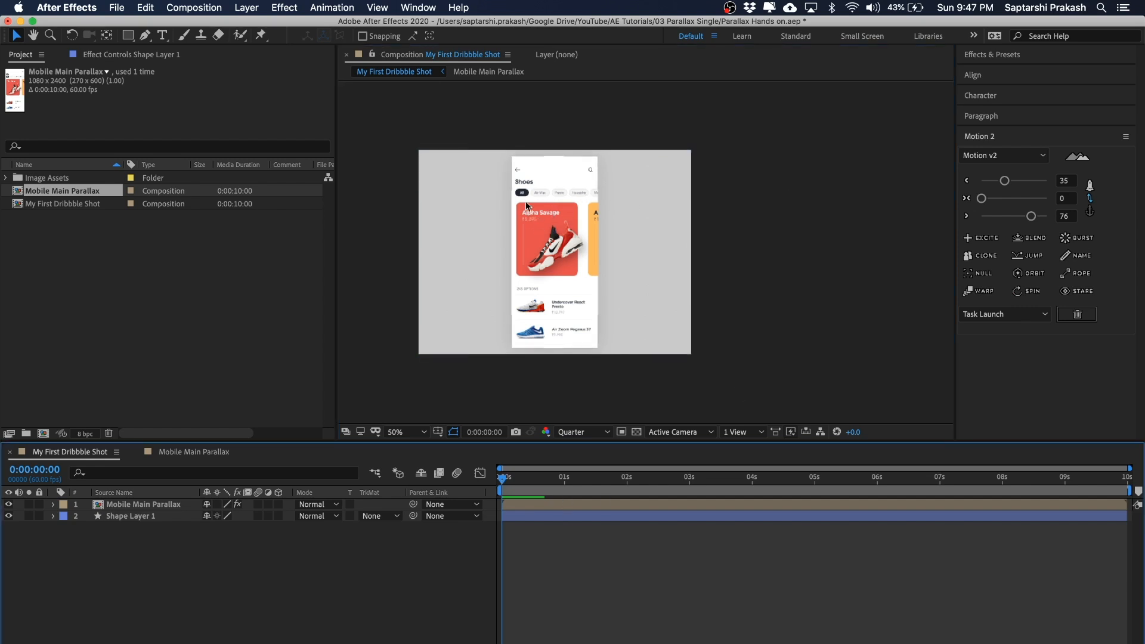
click(689, 258)
click(742, 238)
click(668, 214)
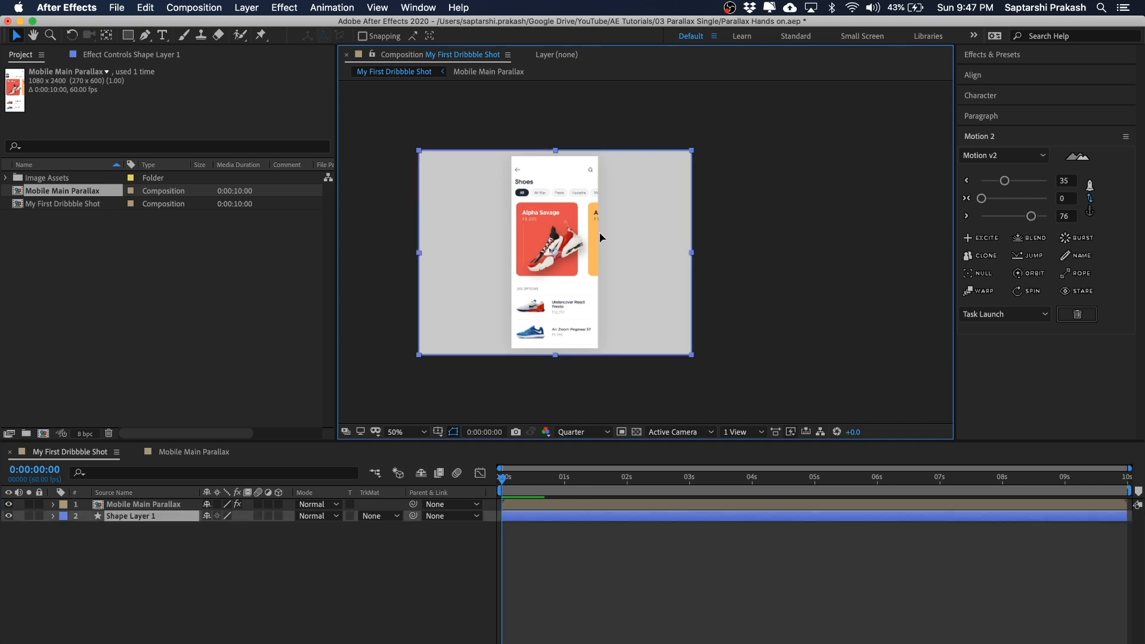
click(737, 219)
Rename the background shape layer as BG
click(137, 516)
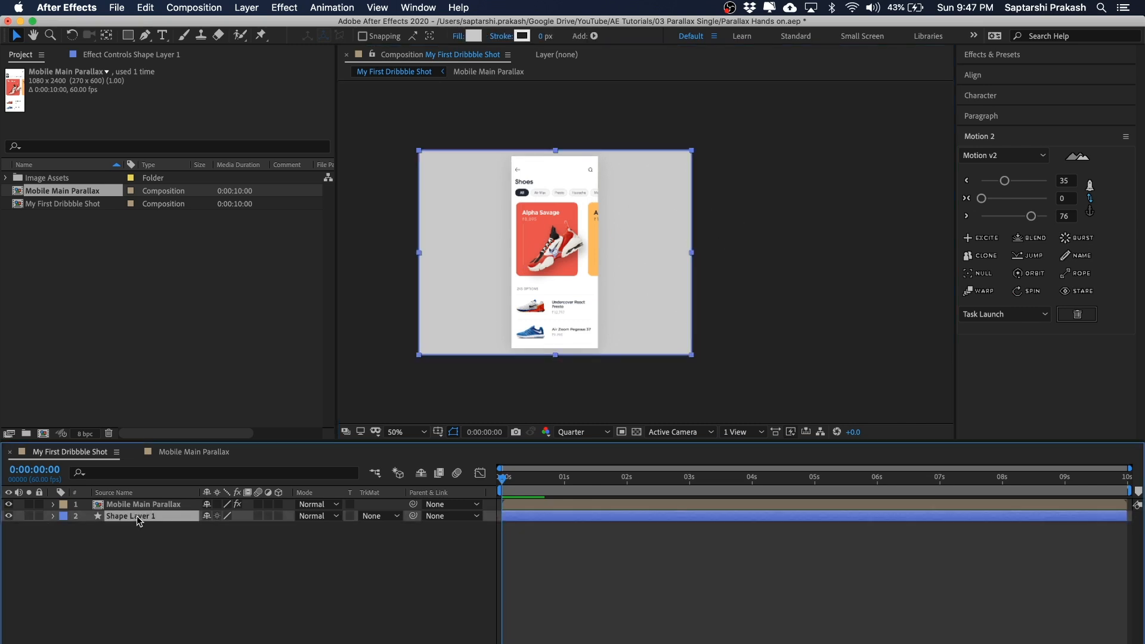
key(Return)
text(BG)
key(Return)
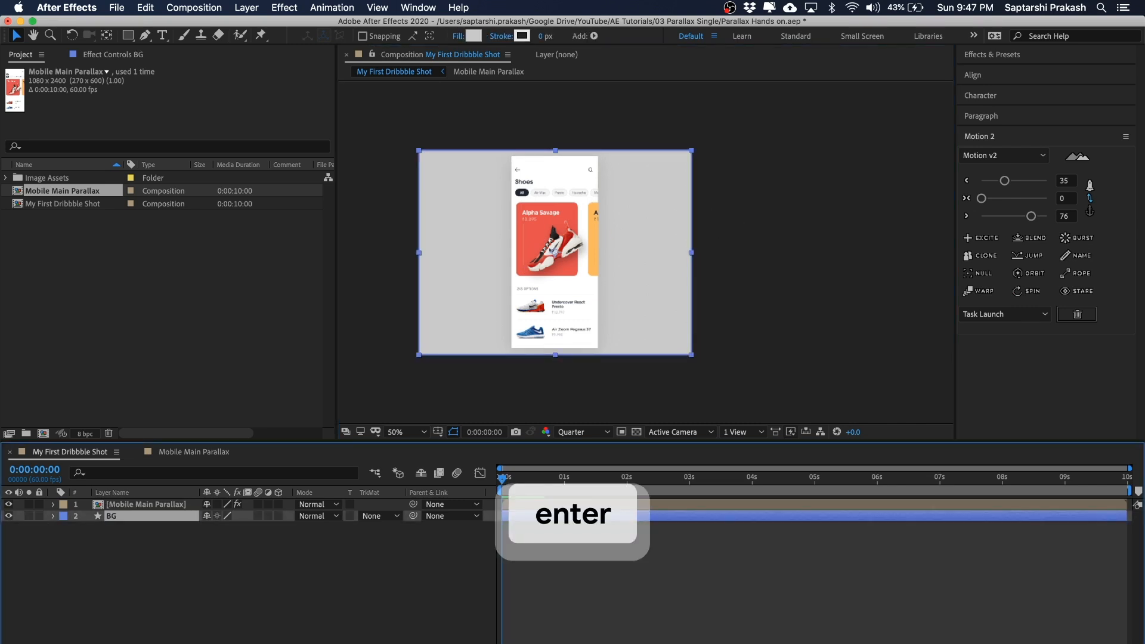
click(71, 573)
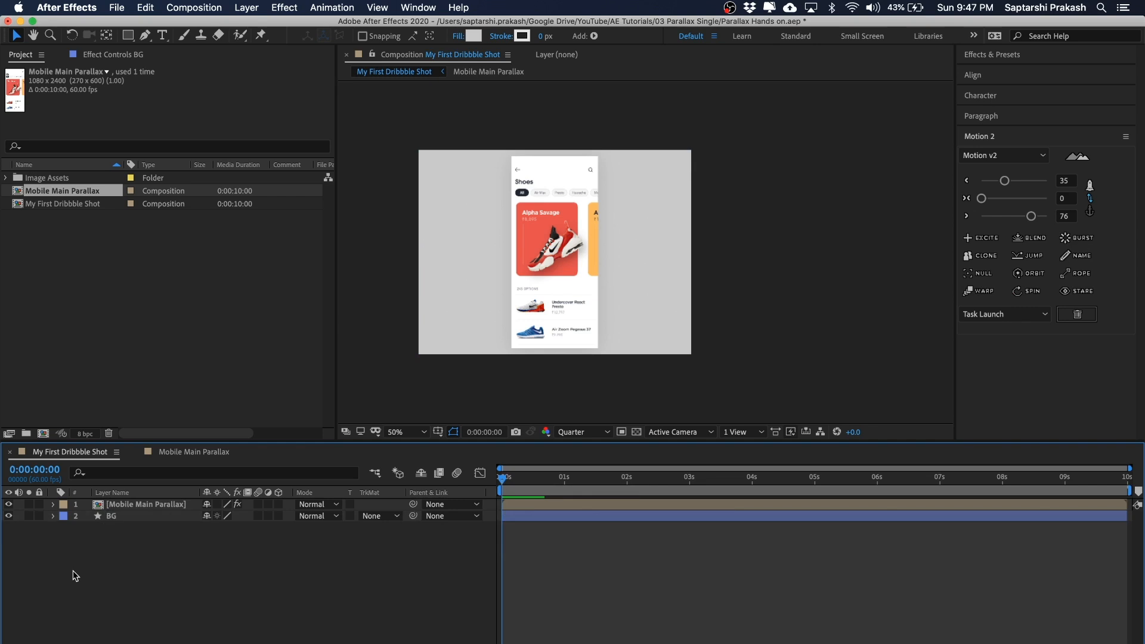
Expand the BG layer down to the Fill 1 settings of Rectangle 1, leaving its path settings collapsed
click(53, 516)
click(65, 528)
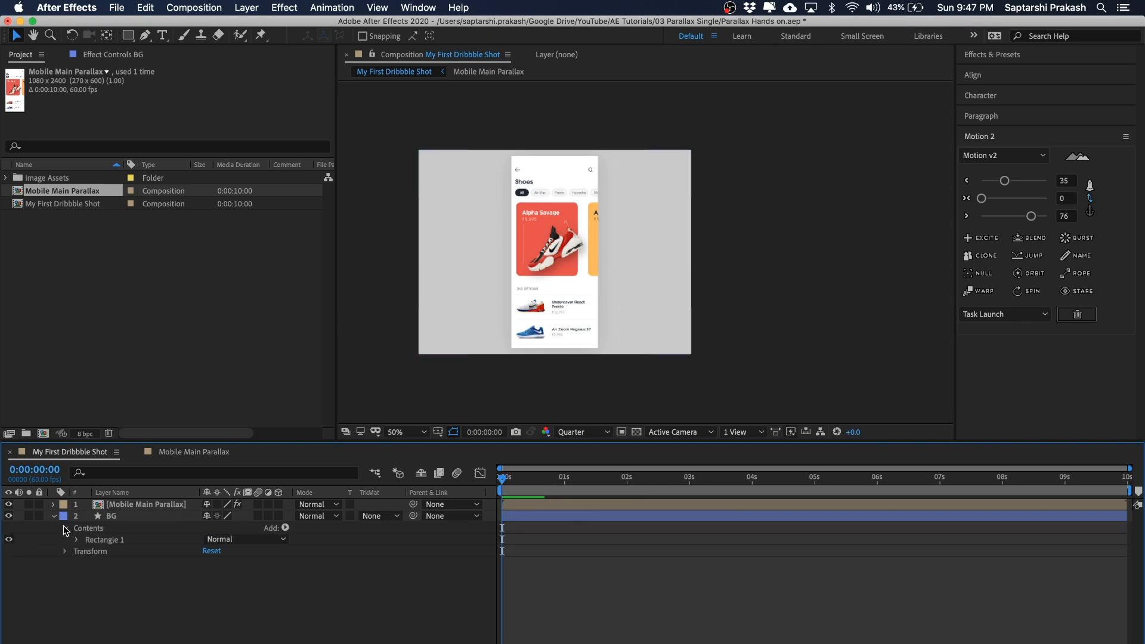
click(54, 516)
click(54, 517)
click(75, 540)
click(88, 551)
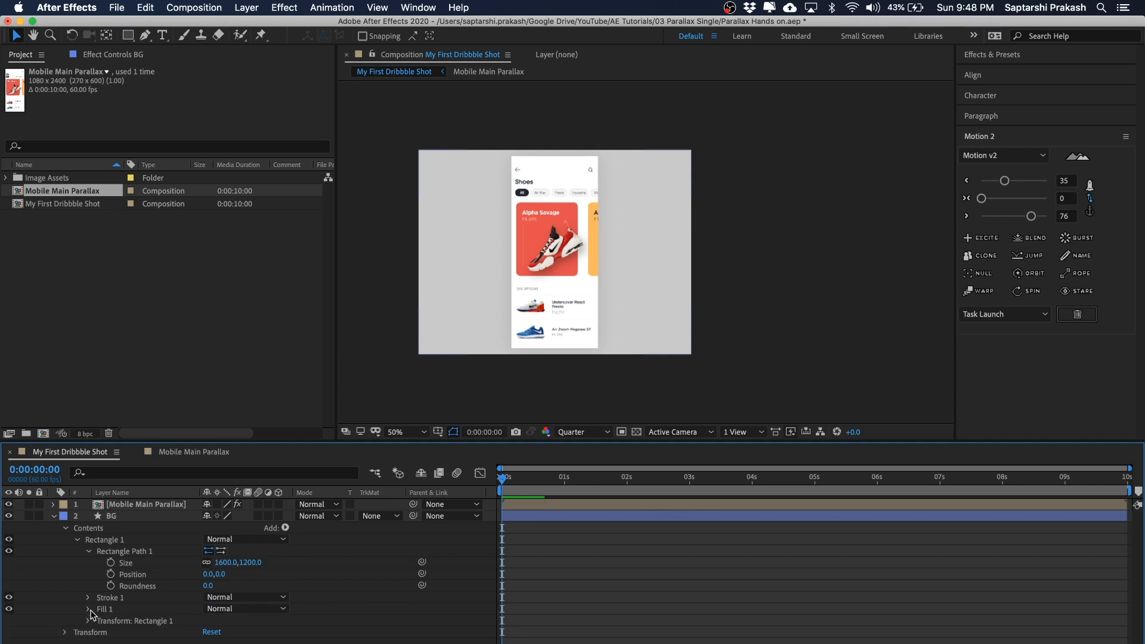
click(89, 610)
click(89, 542)
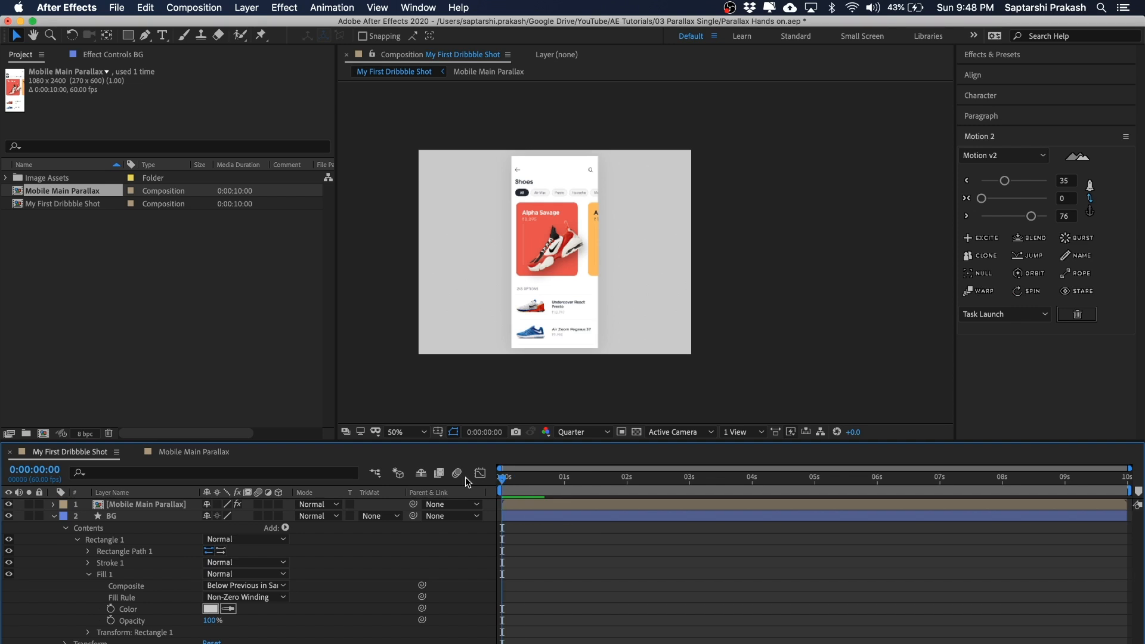
Start keyframing the BG fill color at 0:00:00:40 and show only the layer's animated properties
key(super+shift+Right)
key(super+shift+Right)
key(super+shift+Right)
key(super+shift+Right)
key(super+shift+Right)
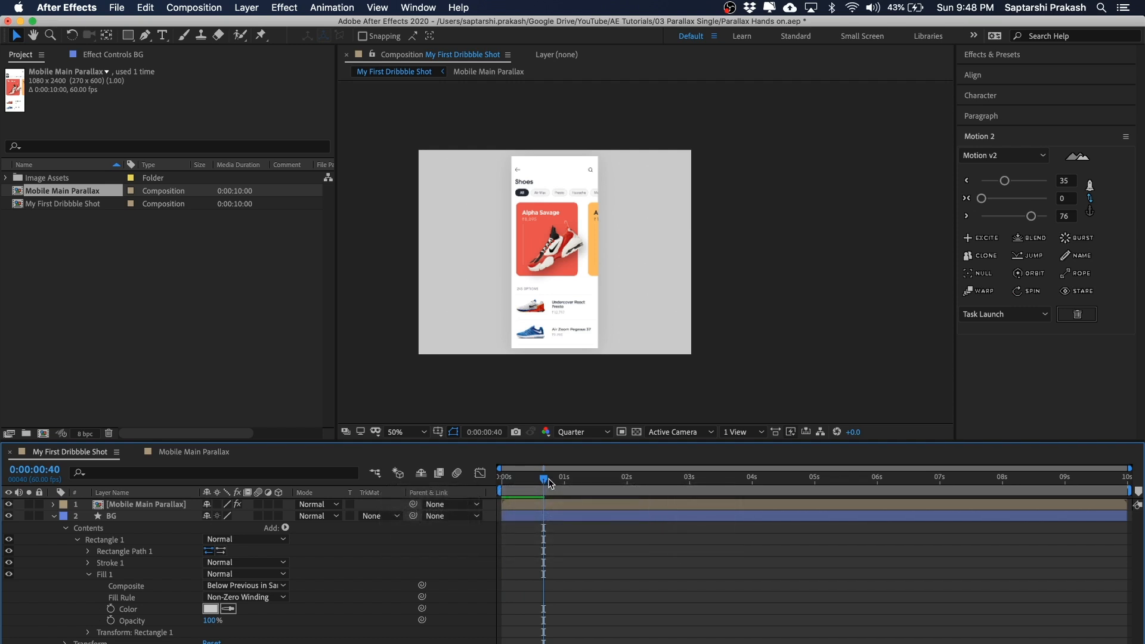
click(110, 610)
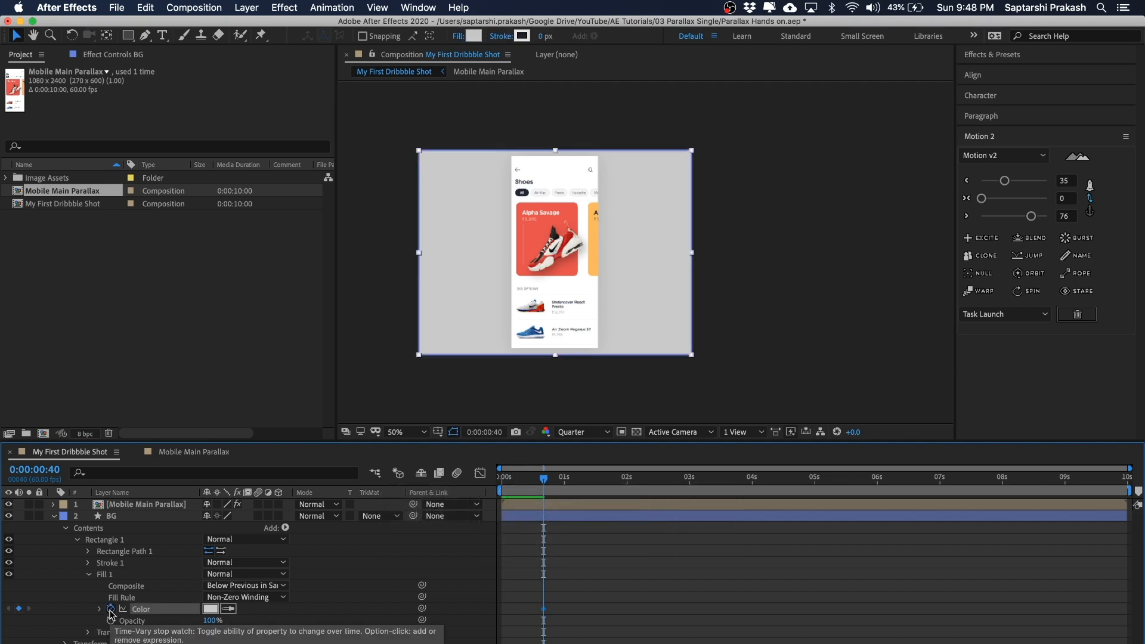
key(u)
click(624, 578)
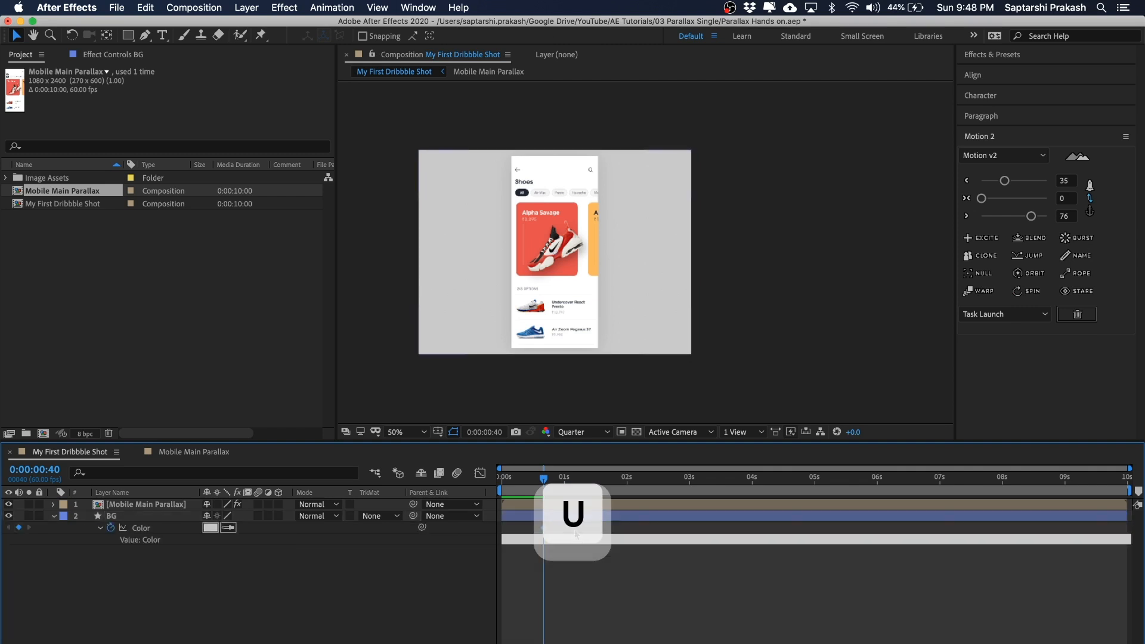
Sample the red of the Alpha Savage card as the BG fill color for the keyframe at 0:00:00:40
click(228, 529)
click(539, 227)
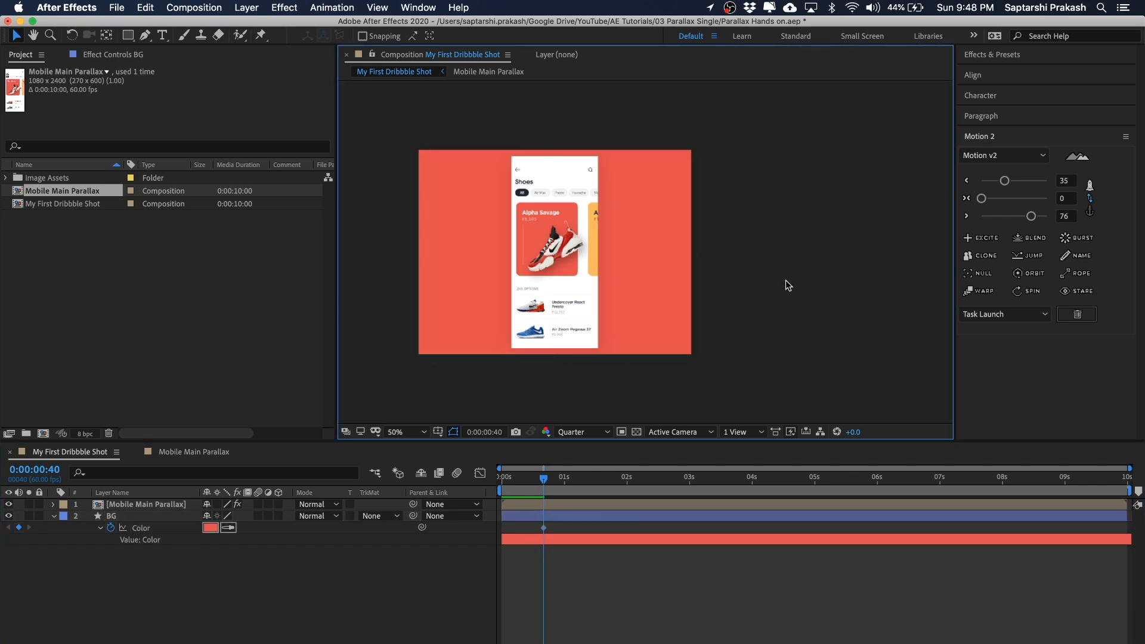
click(147, 518)
click(227, 529)
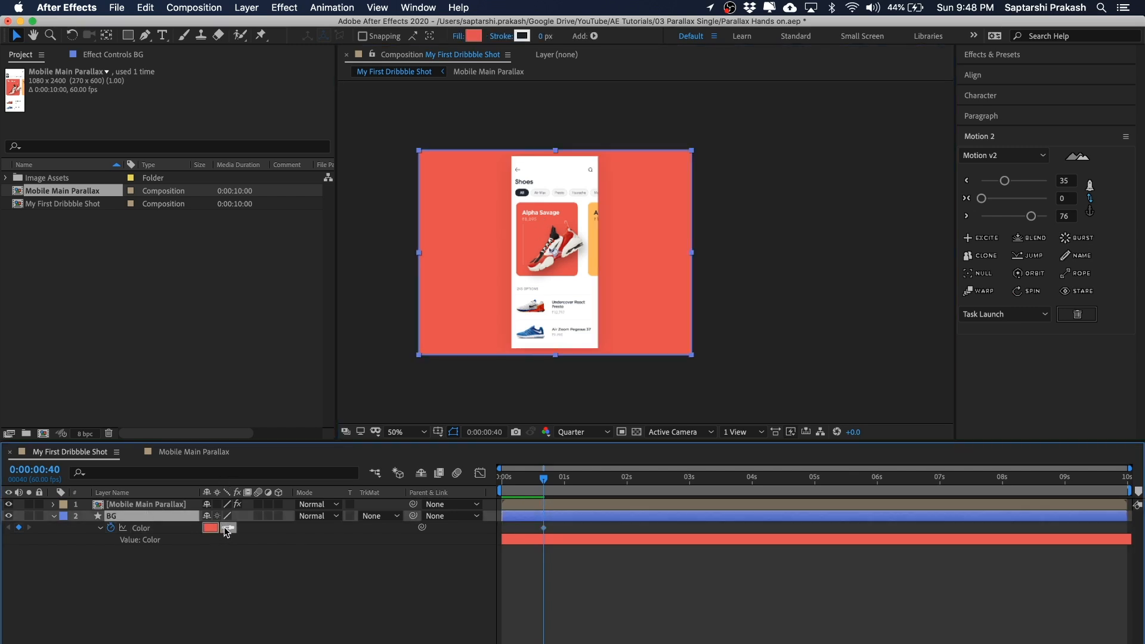
click(229, 529)
click(550, 220)
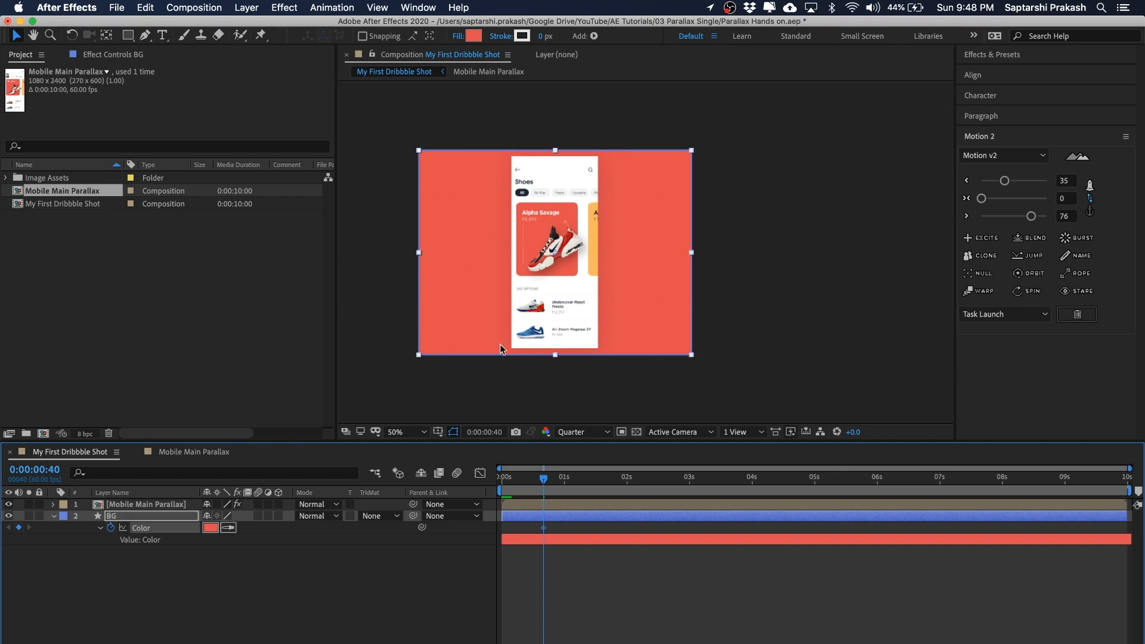
Darken the BG layer's red fill to BF3637
click(210, 527)
click(374, 414)
drag(374, 414, 379, 431)
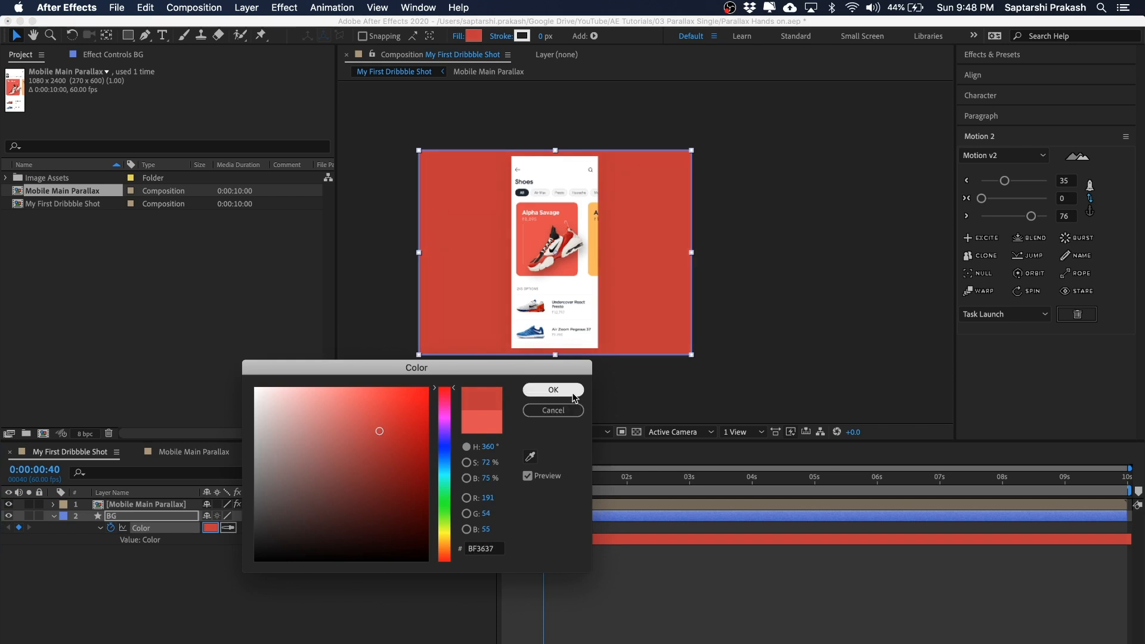
click(574, 397)
click(618, 610)
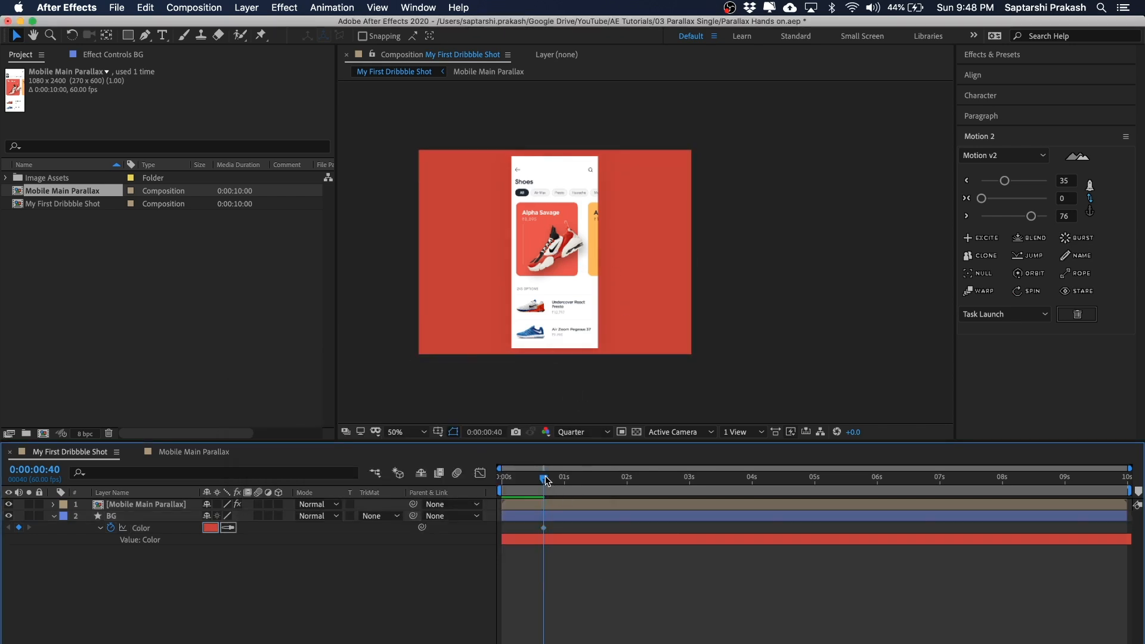
Add a BG color keyframe at 0:00:01:10 and sample the orange of the Air Max 97 card for it
key(super+shift+Right)
key(super+shift+Right)
key(super+shift+Right)
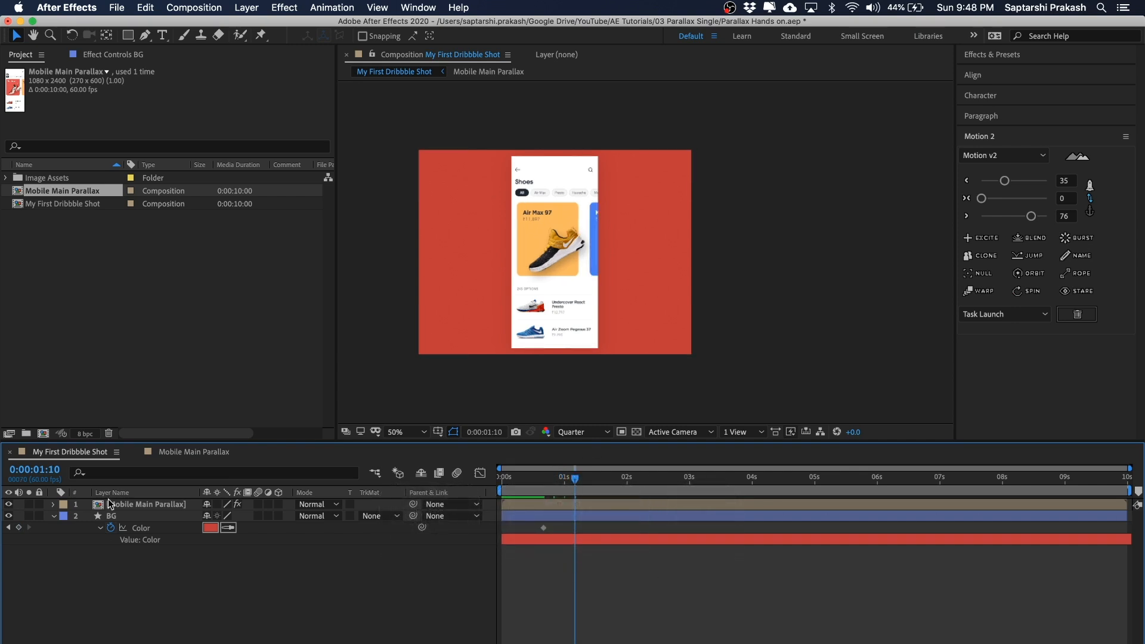
click(19, 528)
click(227, 575)
click(228, 527)
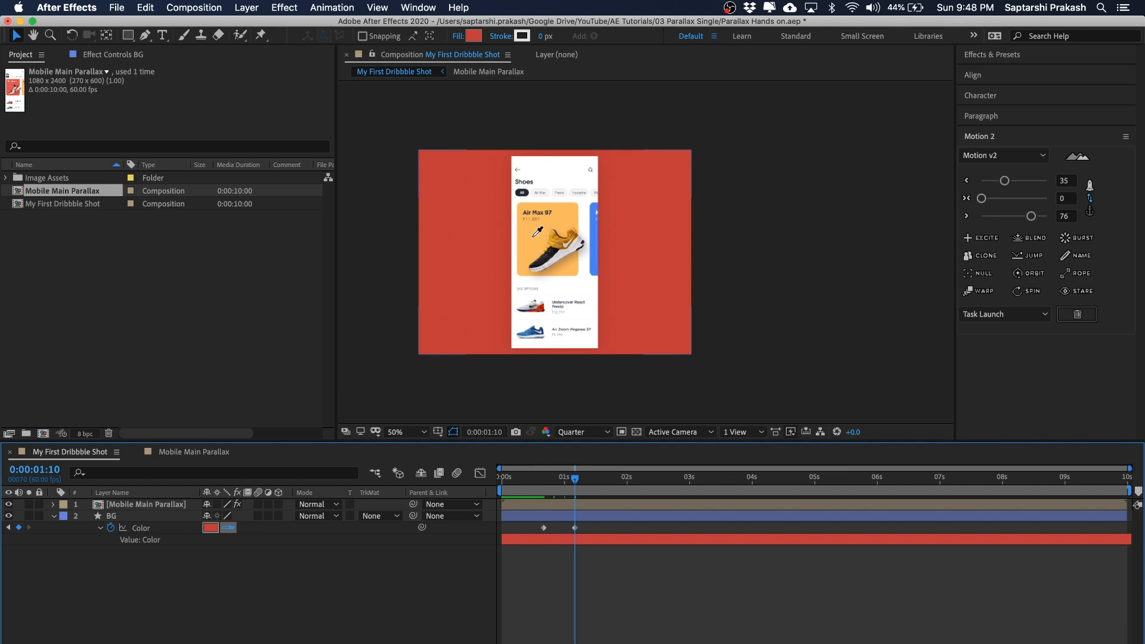
click(533, 236)
Darken the BG layer's orange fill at the 0:00:01:10 keyframe to a deeper shade
click(210, 527)
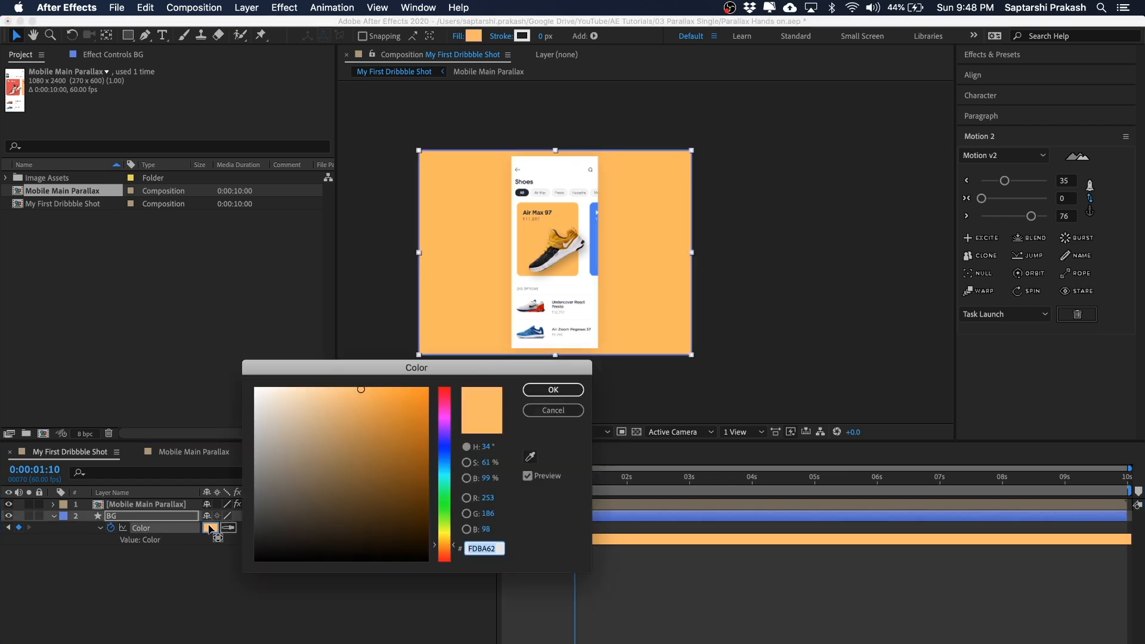
drag(377, 401, 373, 418)
click(546, 393)
click(630, 642)
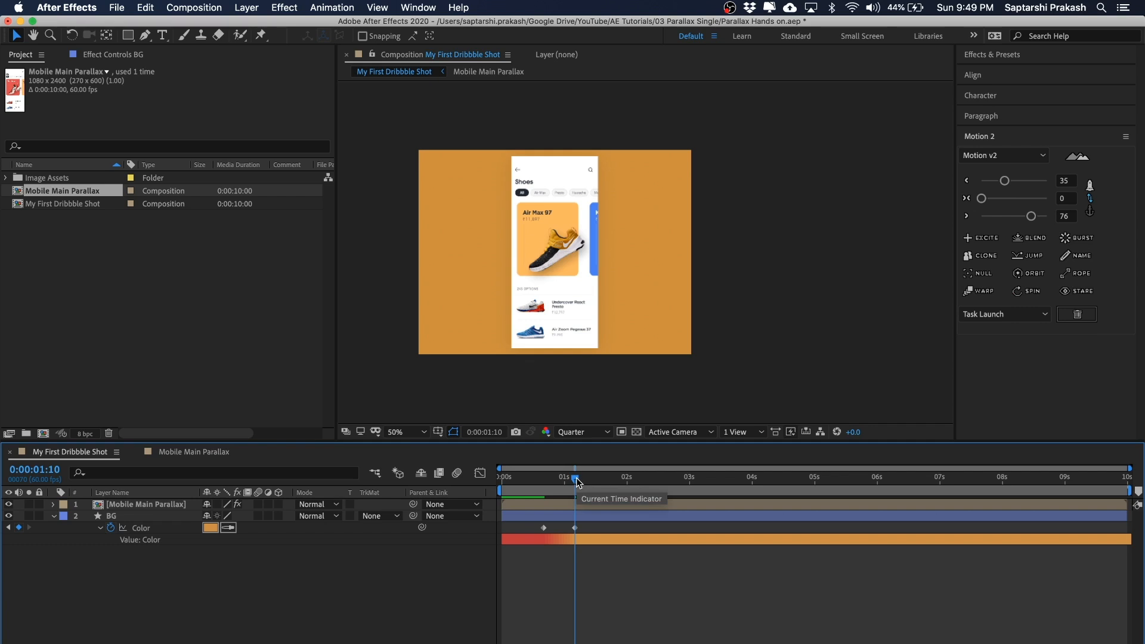
Add a BG color keyframe at 0:00:01:50 that holds the darker orange
key(super+shift+Right)
key(super+shift+Right)
key(super+shift+Right)
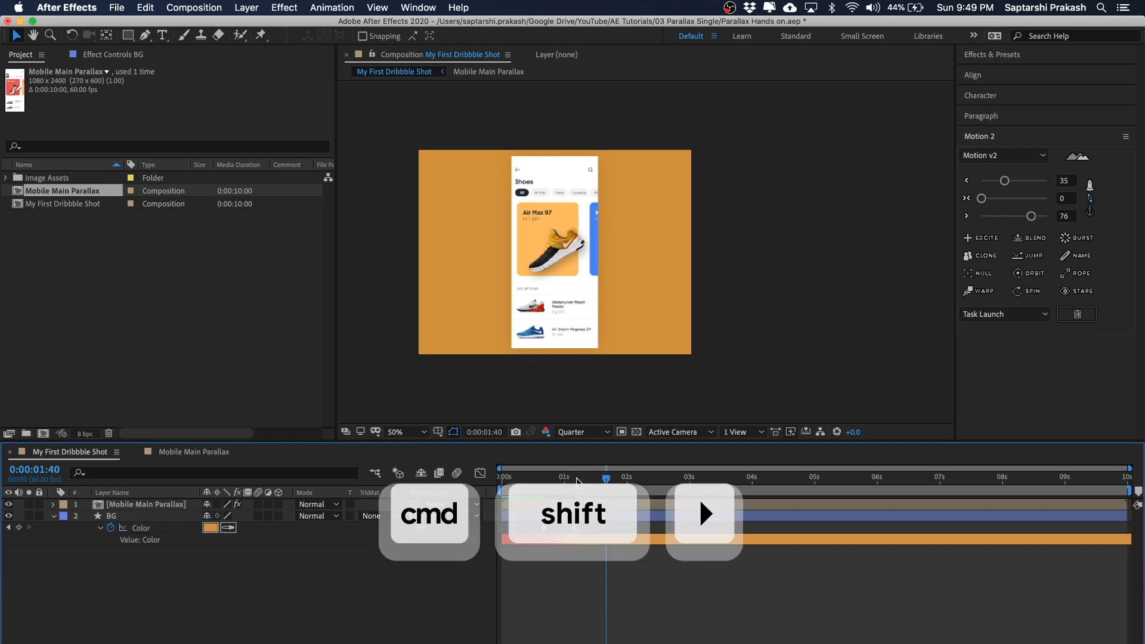
key(super+shift+Right)
click(18, 527)
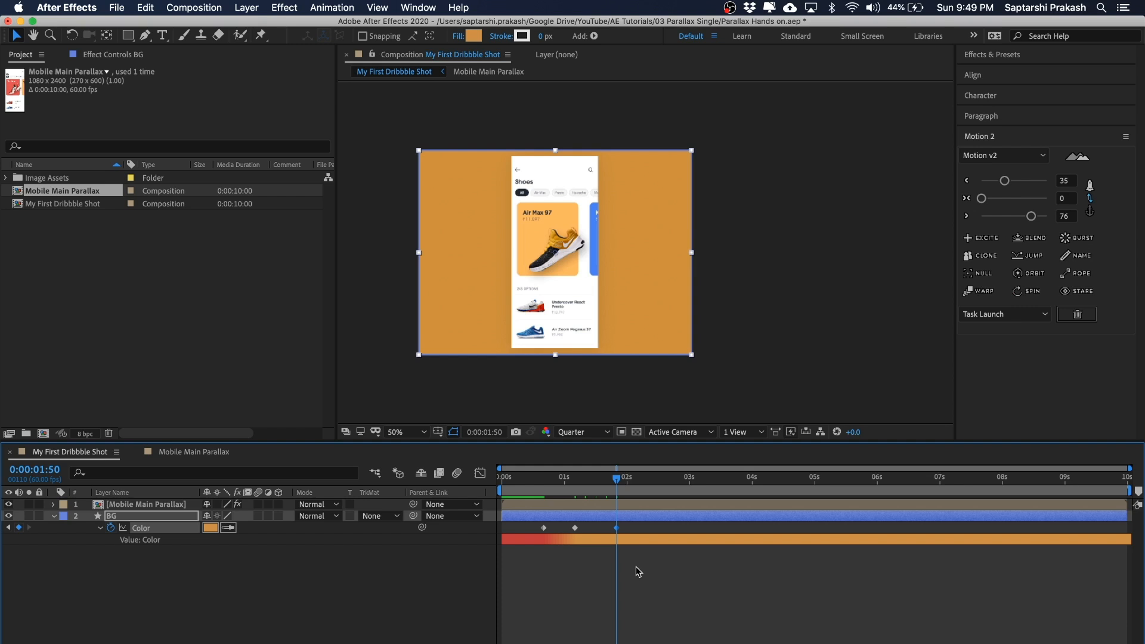
Add a BG color keyframe at 0:00:02:20 and sample the blue of the KD13 EP card for it
key(super+shift+Right)
key(super+shift+Right)
key(super+shift+Right)
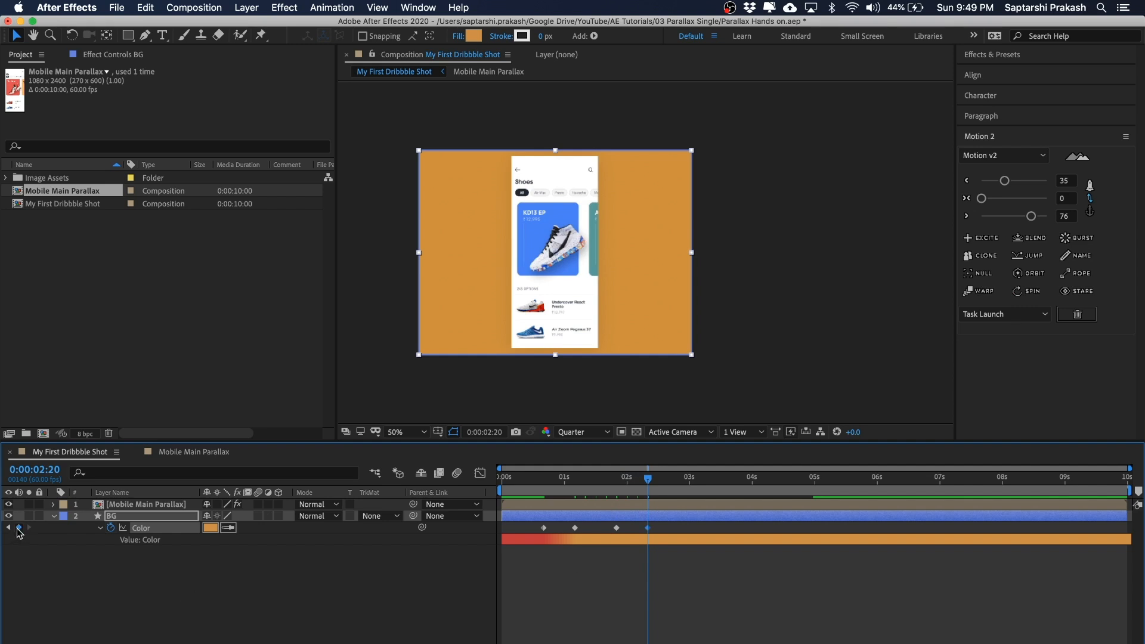
click(228, 528)
click(562, 213)
Darken the BG layer's blue fill at the 0:00:02:20 keyframe to about 3765C6
click(211, 528)
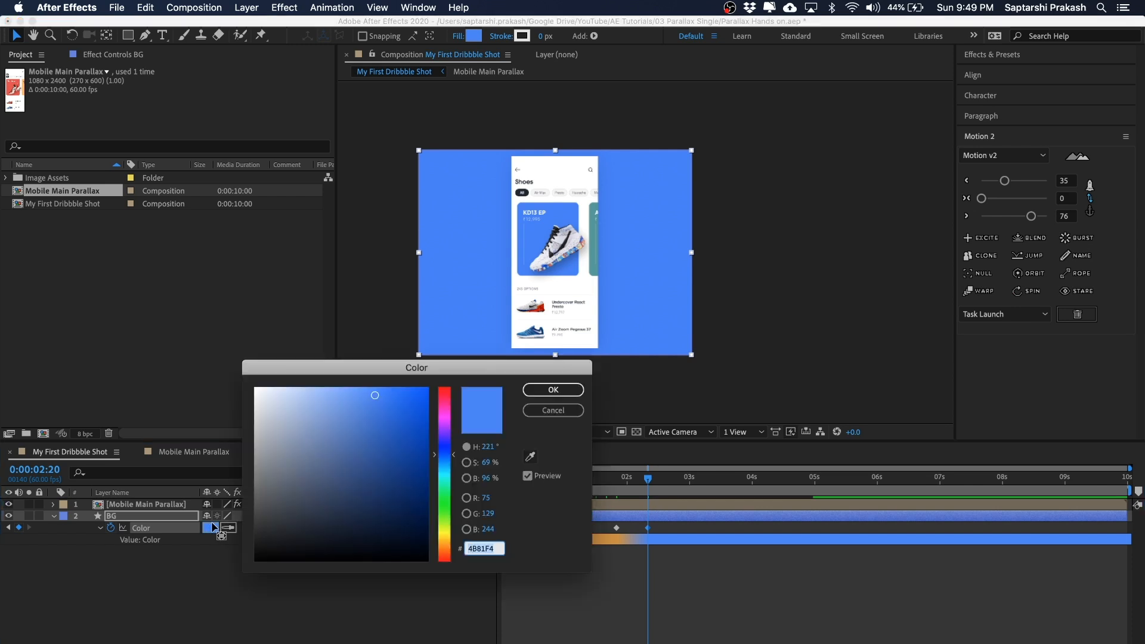
drag(376, 408, 378, 421)
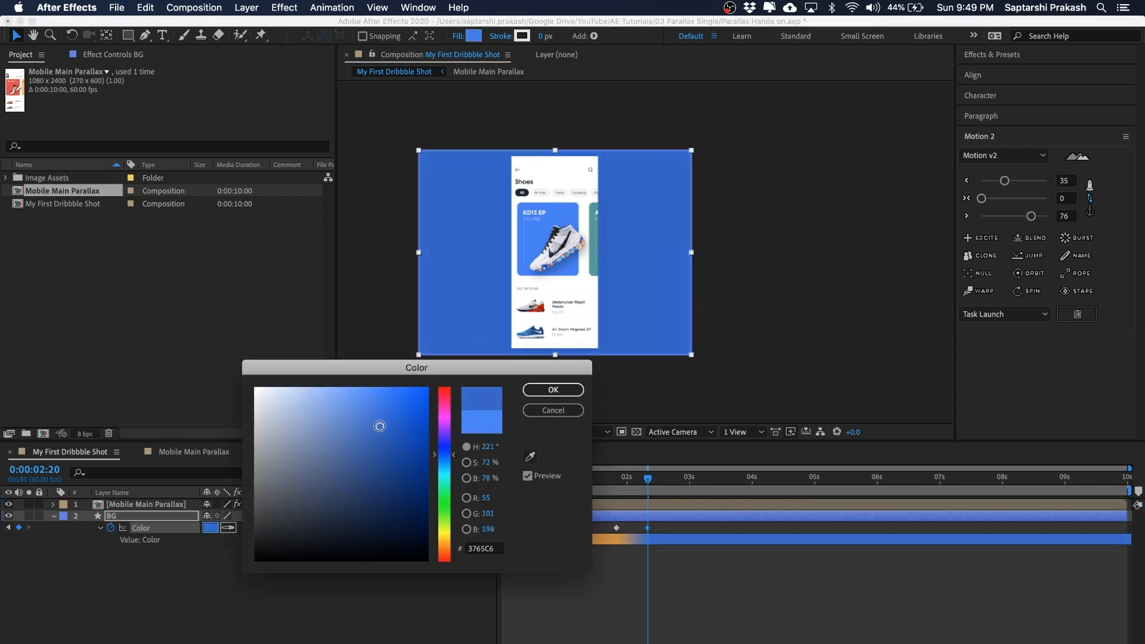
click(546, 390)
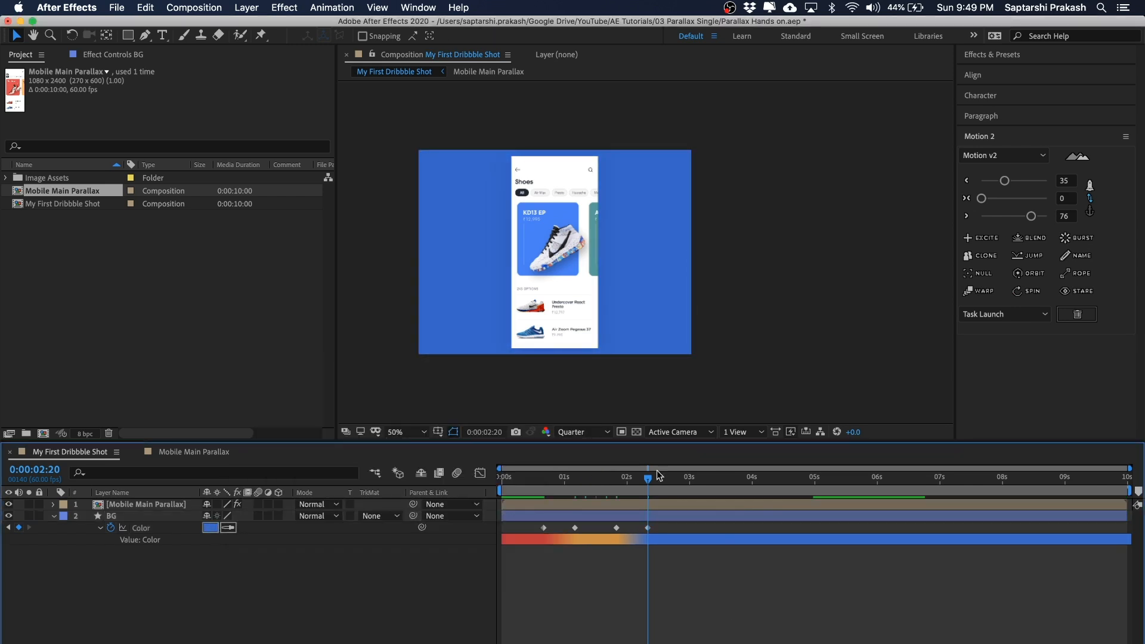
Preview the BG color transitions by playing the animation from 0:00:00:30
drag(651, 477, 525, 492)
key(space)
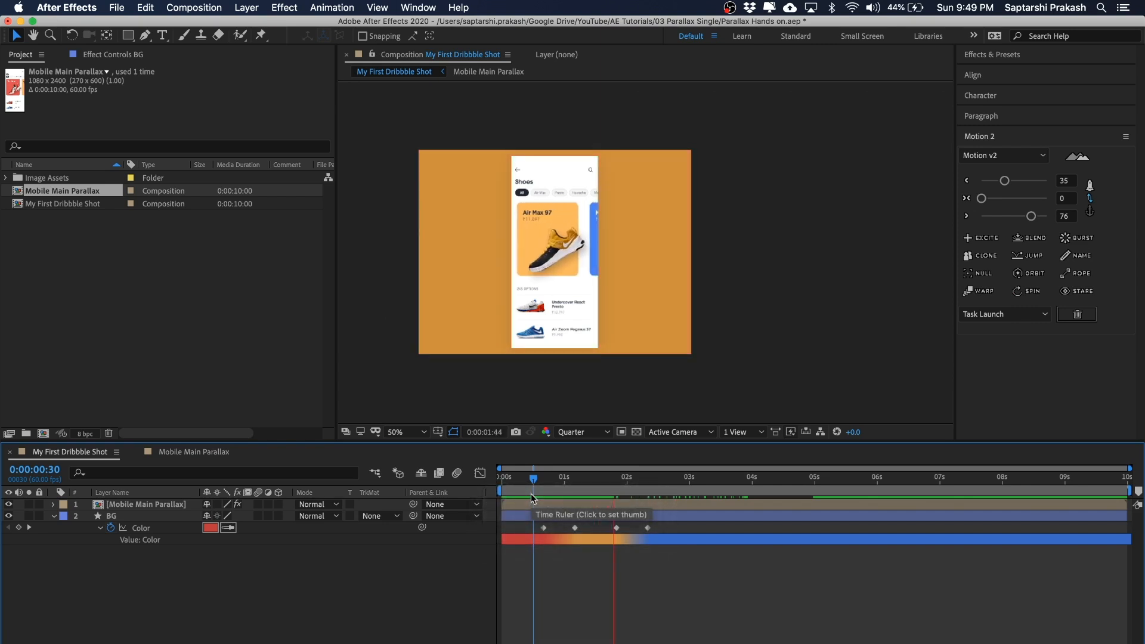
key(space)
Ease the red-to-orange transition with Motion 2, applying 35 to the first BG color keyframe and 74 to the second
click(543, 528)
click(511, 547)
click(544, 528)
click(1006, 182)
click(574, 528)
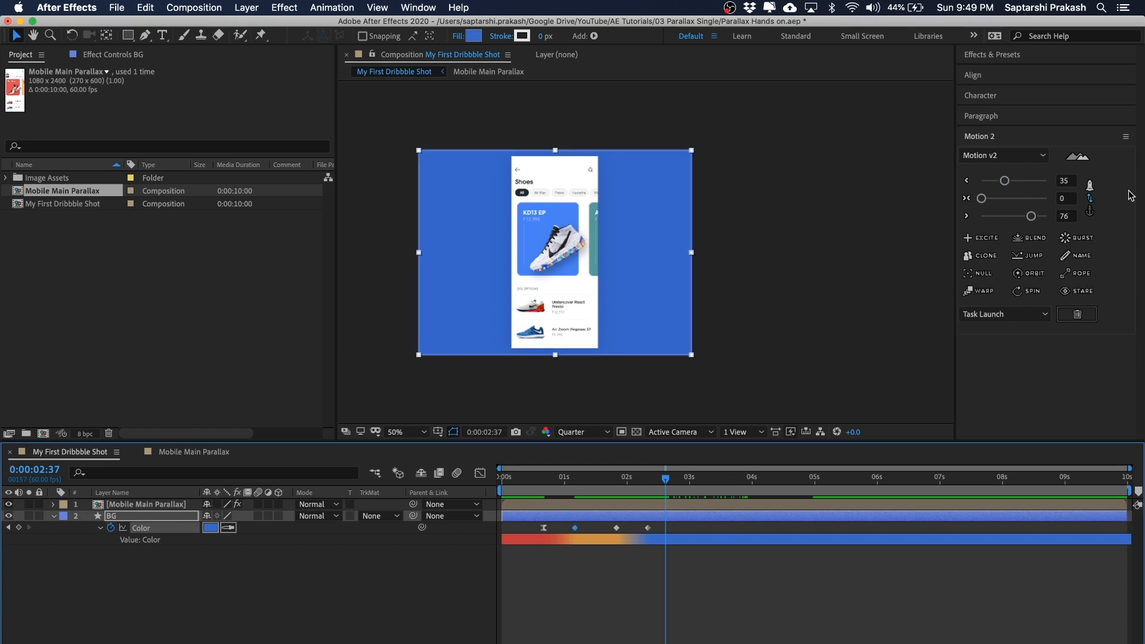
click(1032, 216)
drag(1031, 217, 1029, 217)
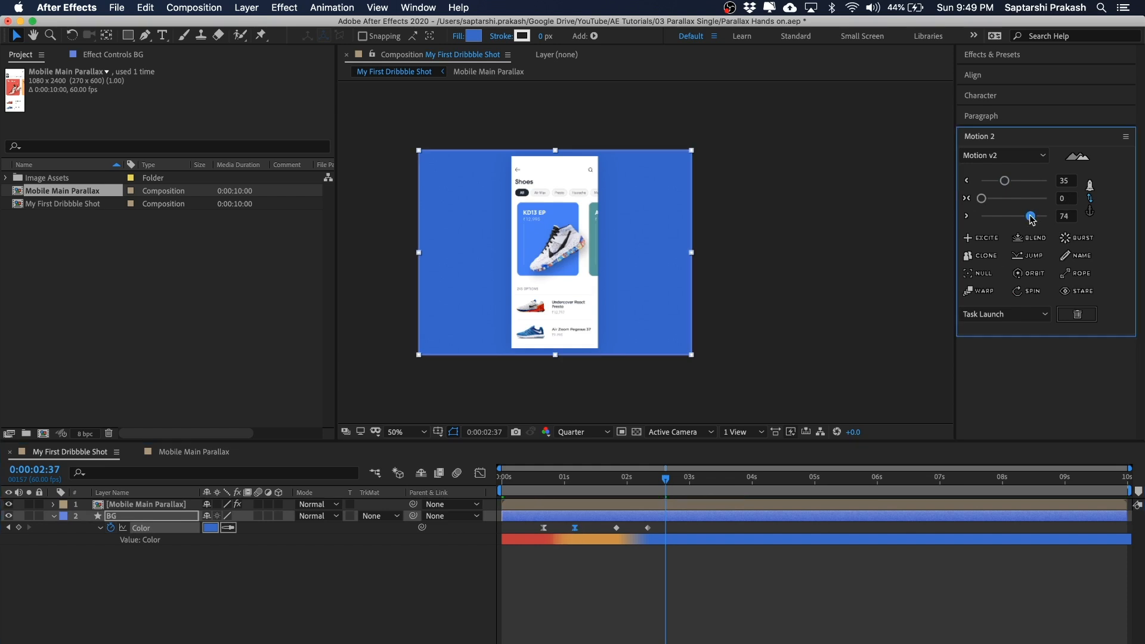
Ease the orange-to-blue transition with Motion 2, applying 35 to the third color keyframe and 75 to the fourth, and replay from the start
click(617, 528)
click(1005, 182)
click(649, 528)
click(1030, 217)
drag(615, 482, 451, 468)
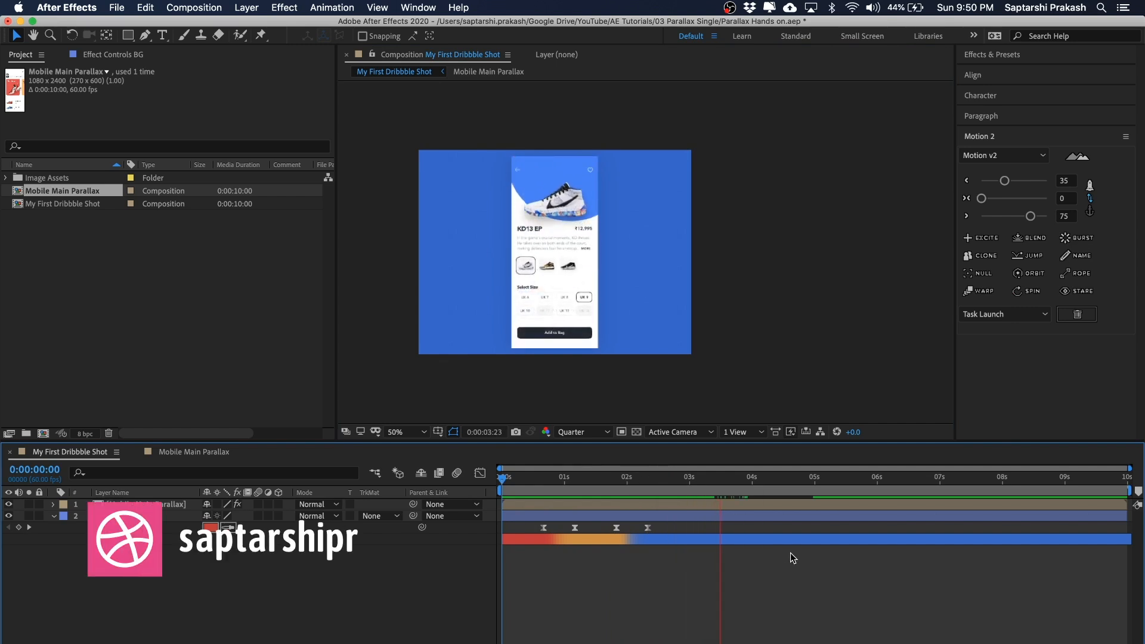
End the composition's work area at 0:00:06:00 and play the animation from the beginning
click(864, 478)
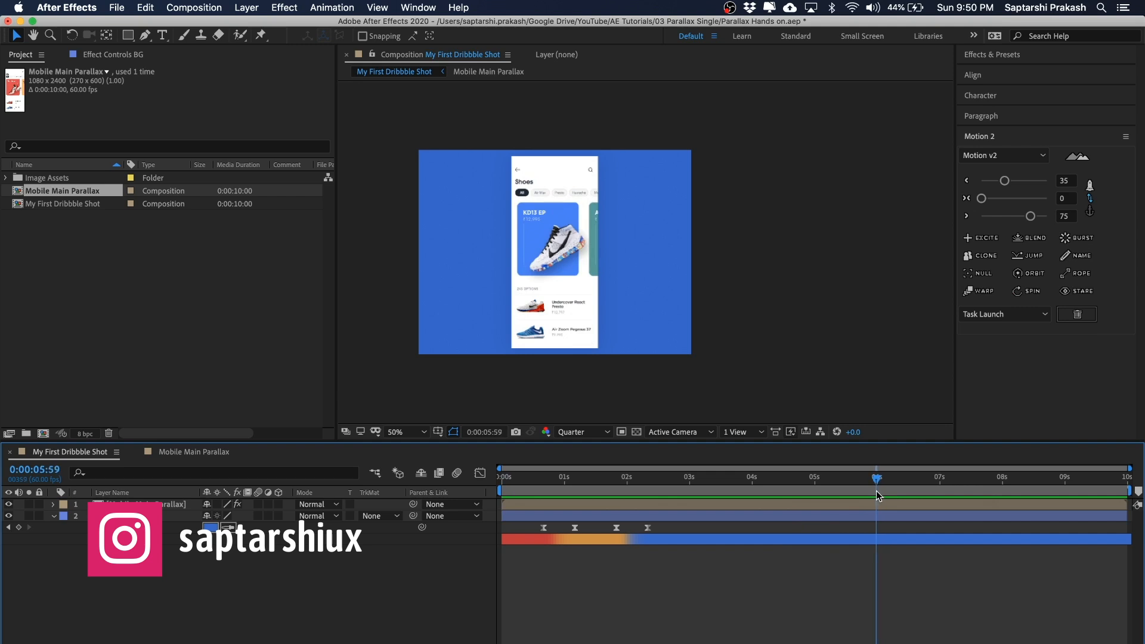
key(super+Right)
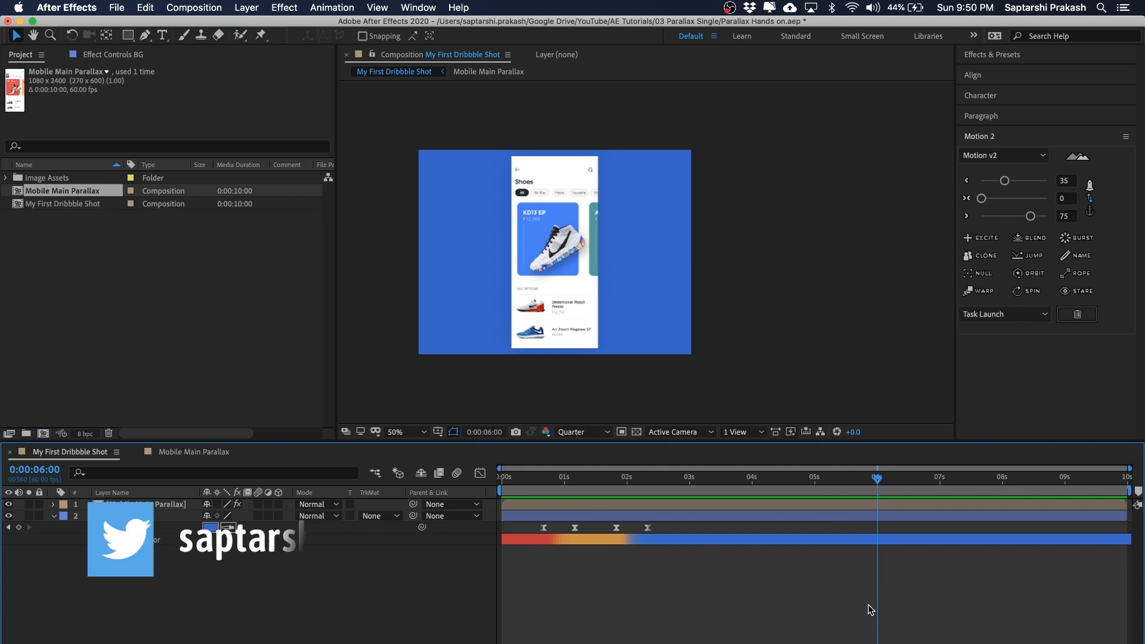
key(n)
drag(874, 477, 475, 460)
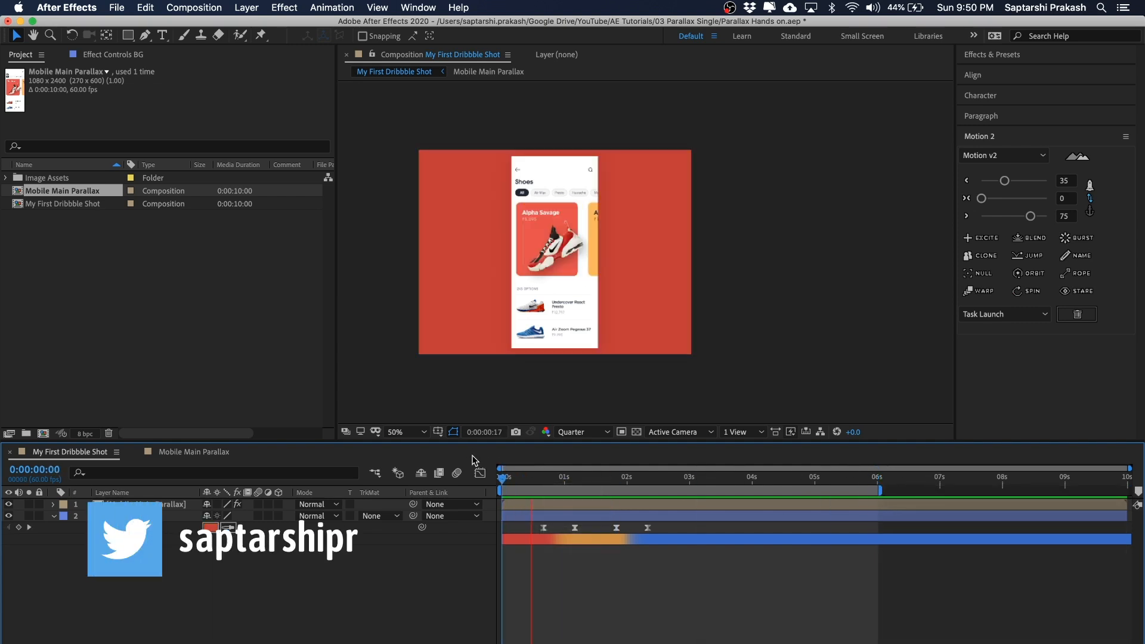